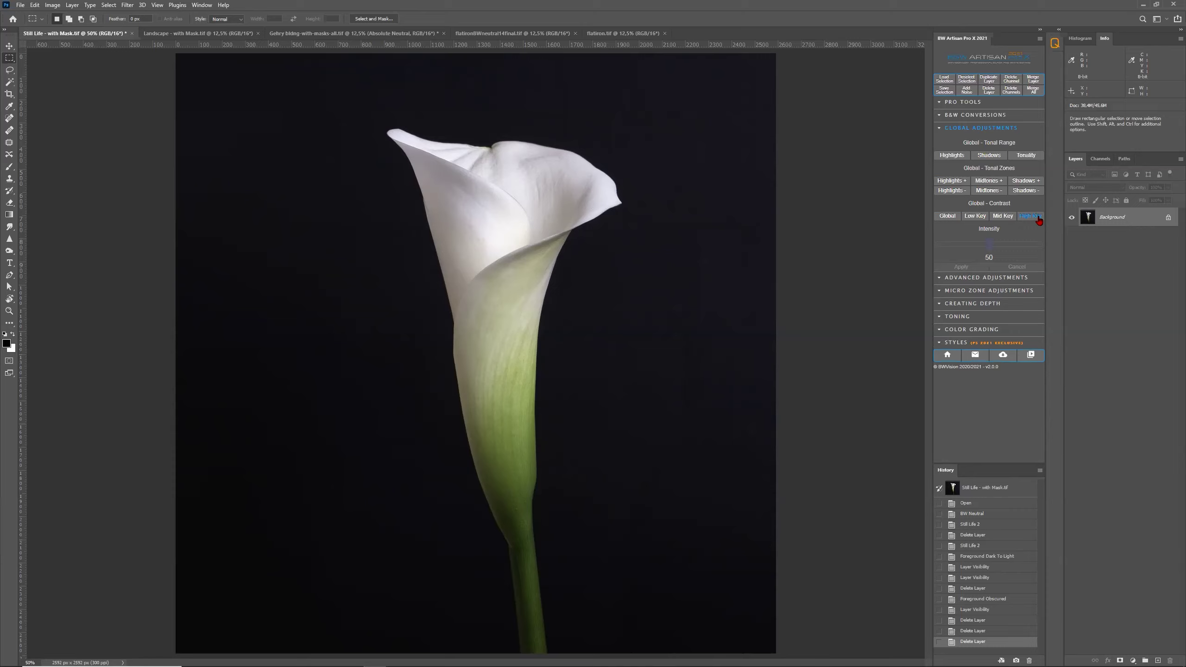
Step: Switch to the Landscape - with Mask.tif document and convert it to black and white with the Neutral standard conversion
click(1003, 279)
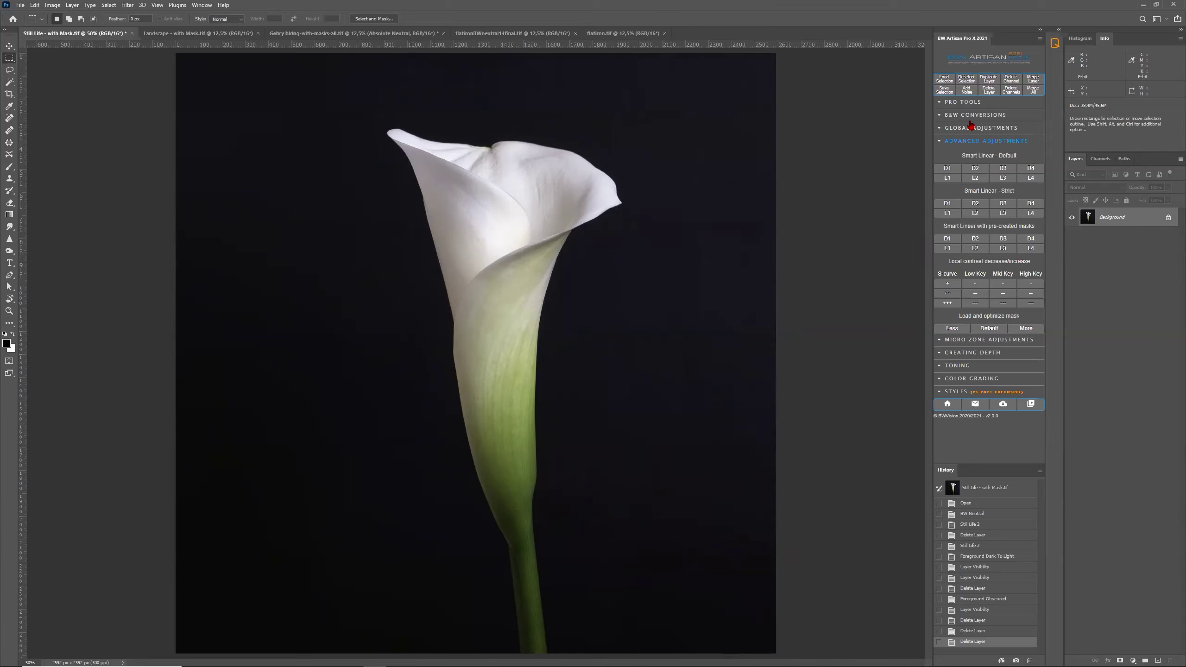
click(982, 116)
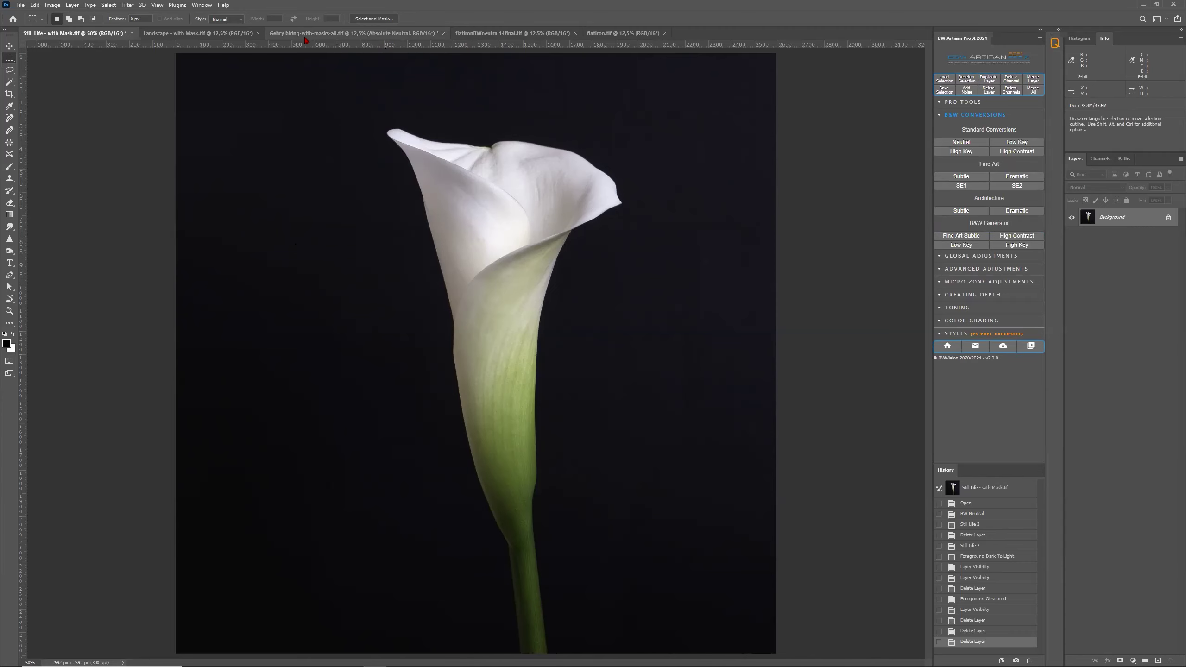
click(193, 34)
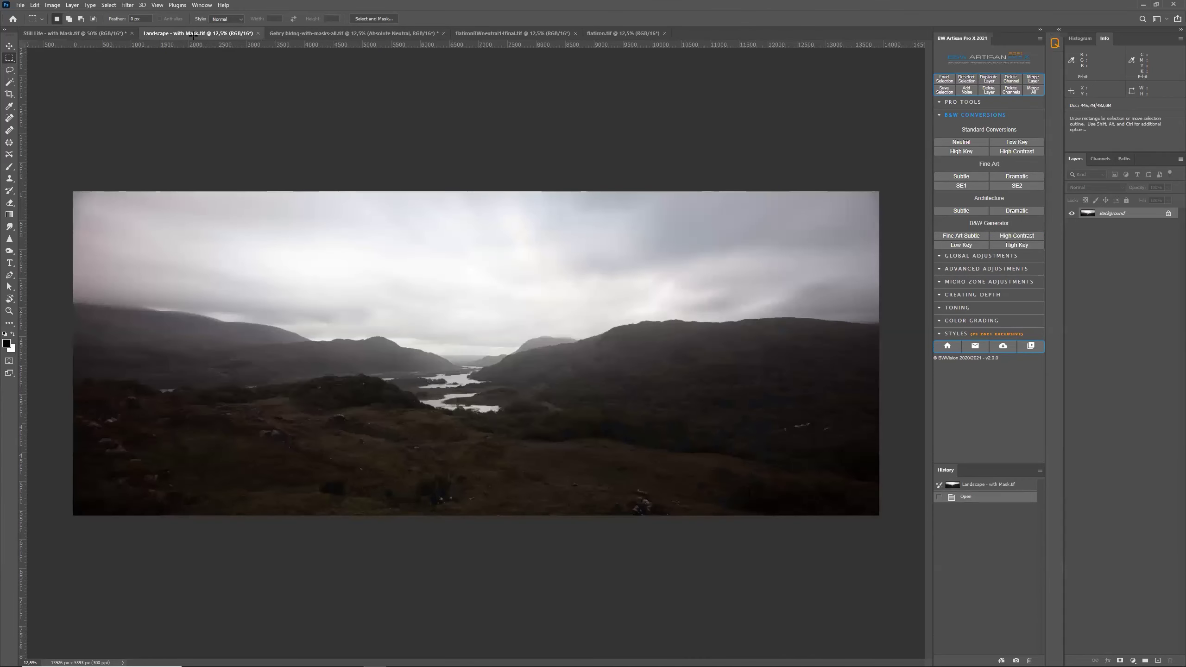
click(960, 142)
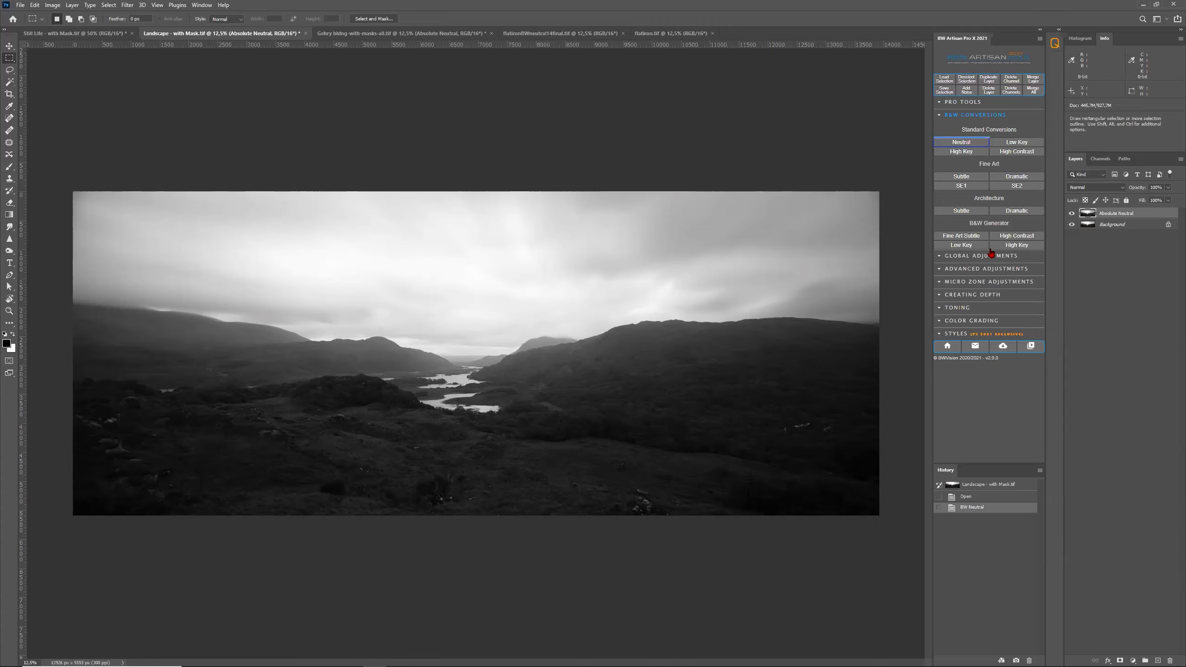
Step: Inspect the saved sky mask channel on its own, and return to the RGB composite and the layer list
click(1099, 159)
click(1107, 217)
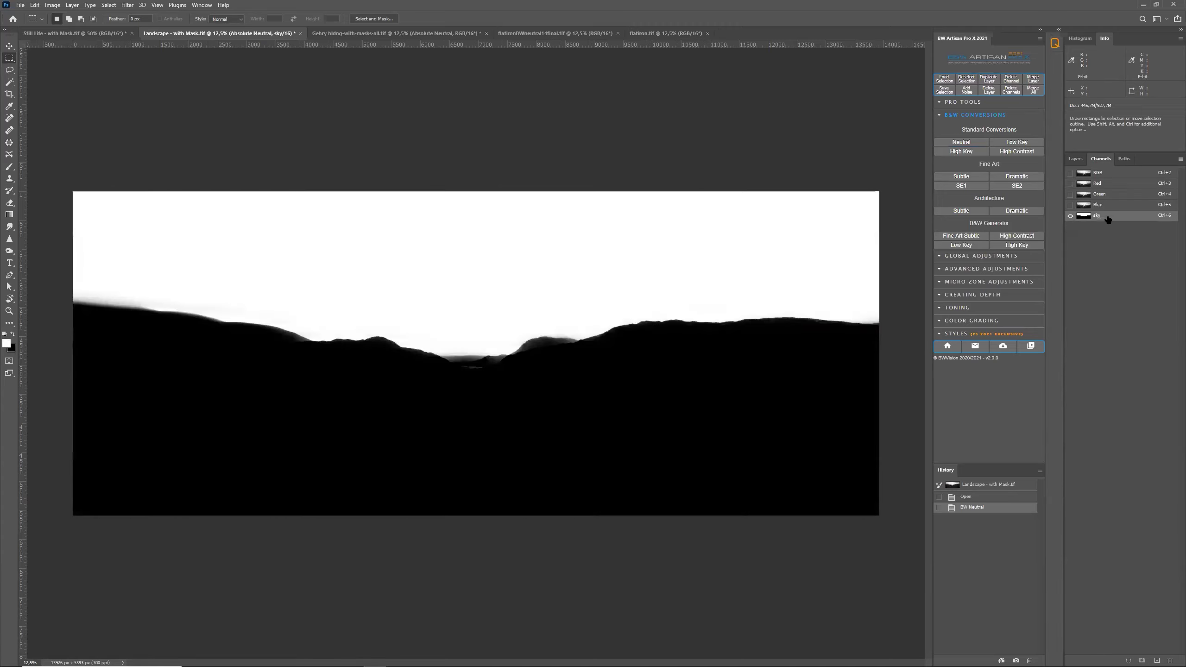
click(1092, 172)
click(1077, 161)
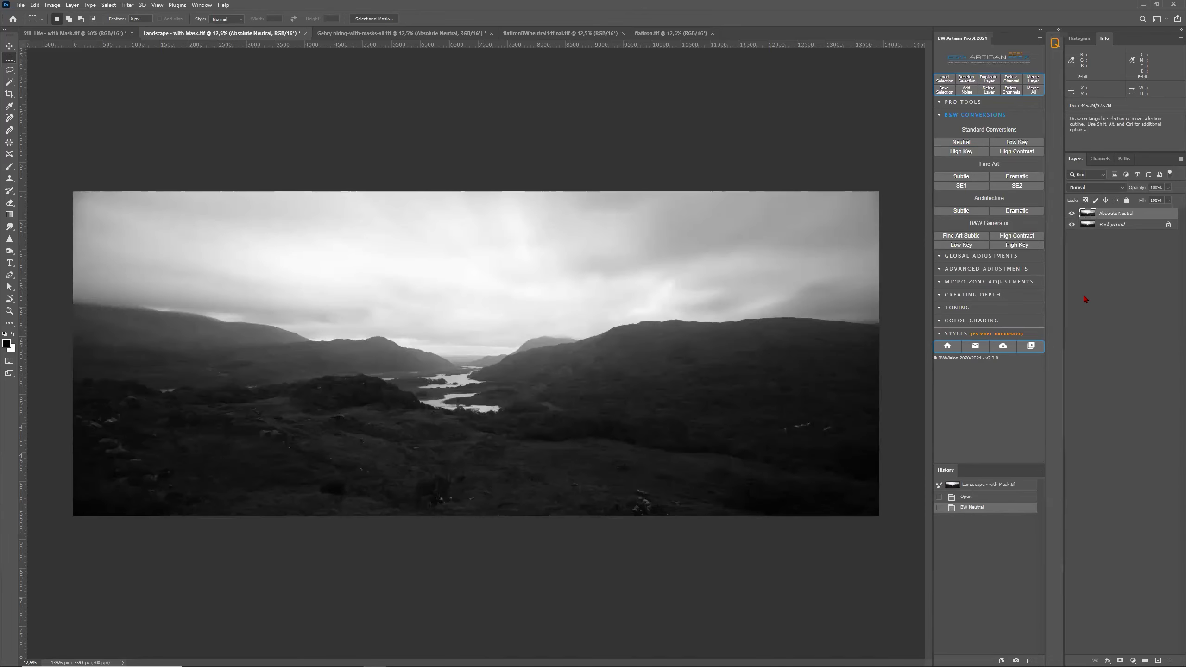
Step: Load the sky channel inverted as a new selection so that the land below the sky is selected
click(945, 78)
click(804, 120)
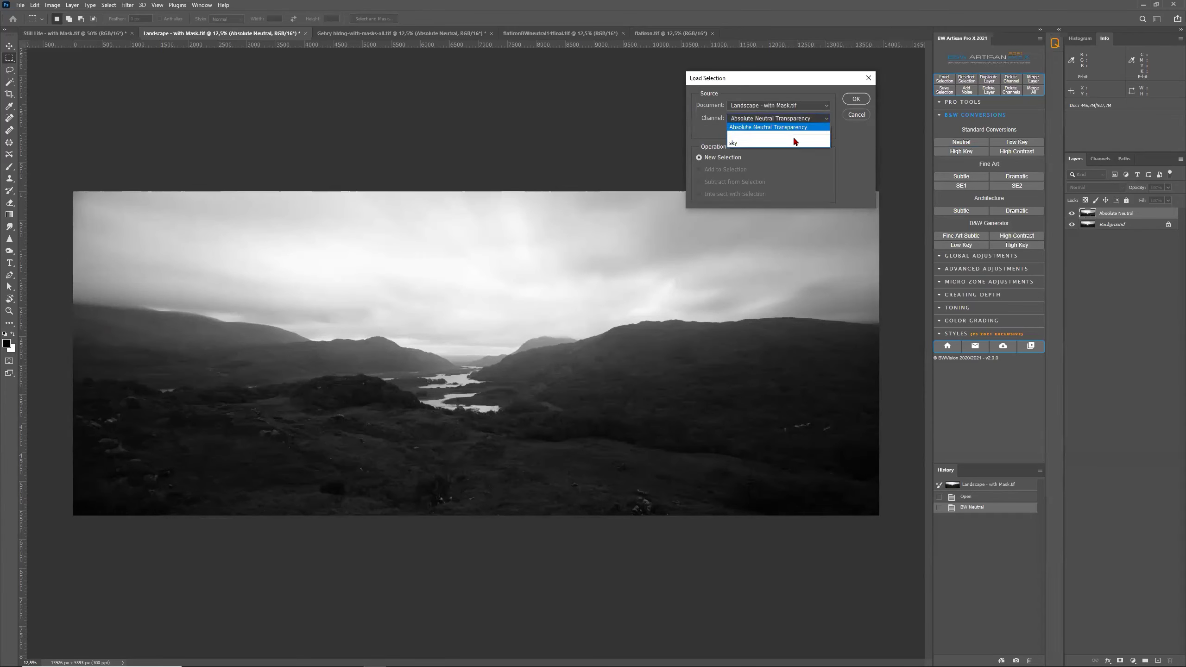
click(798, 143)
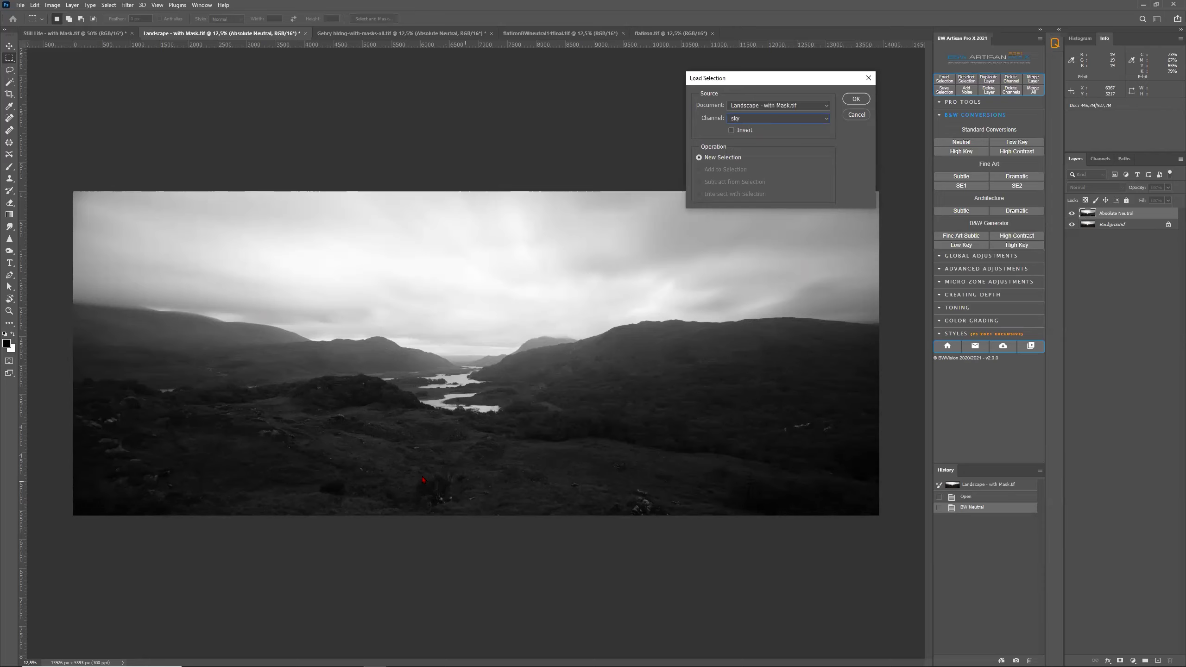
click(731, 130)
click(853, 99)
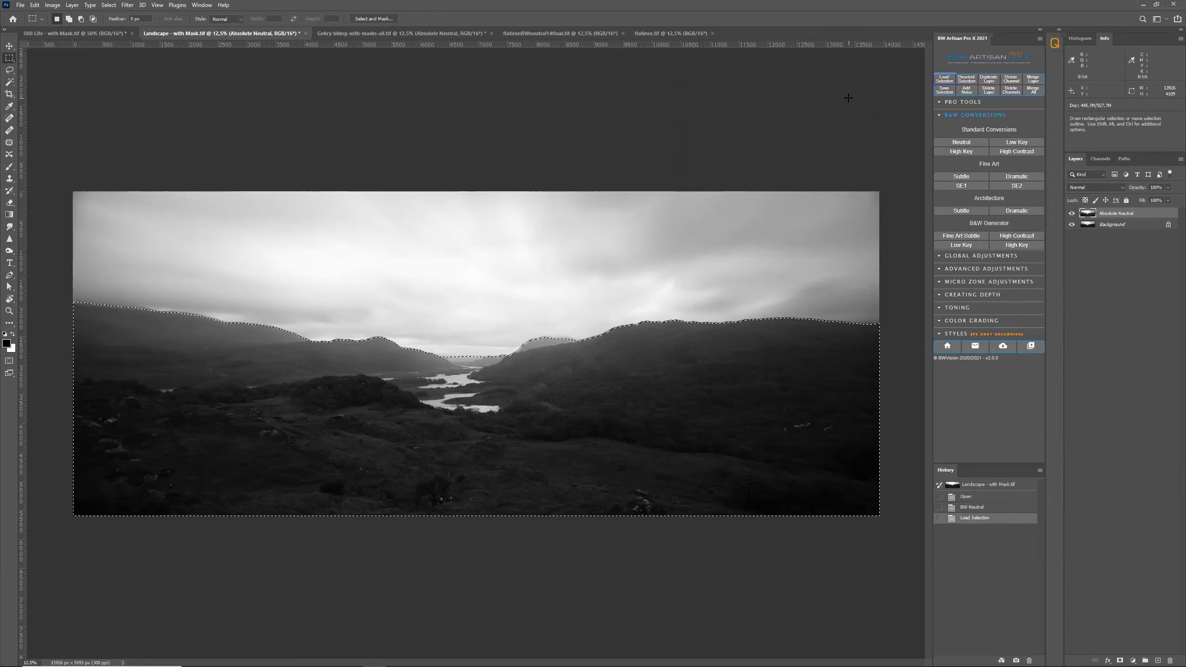
Step: Apply a Low Key global contrast adjustment at intensity 77 to the selected land
click(967, 256)
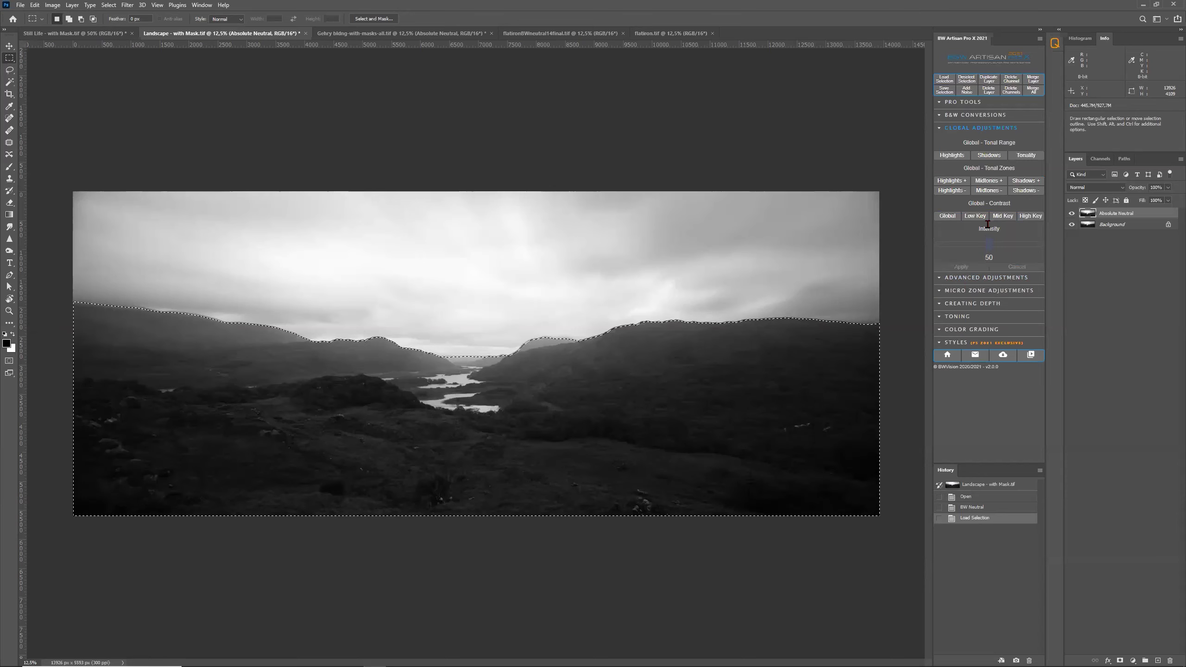
click(974, 216)
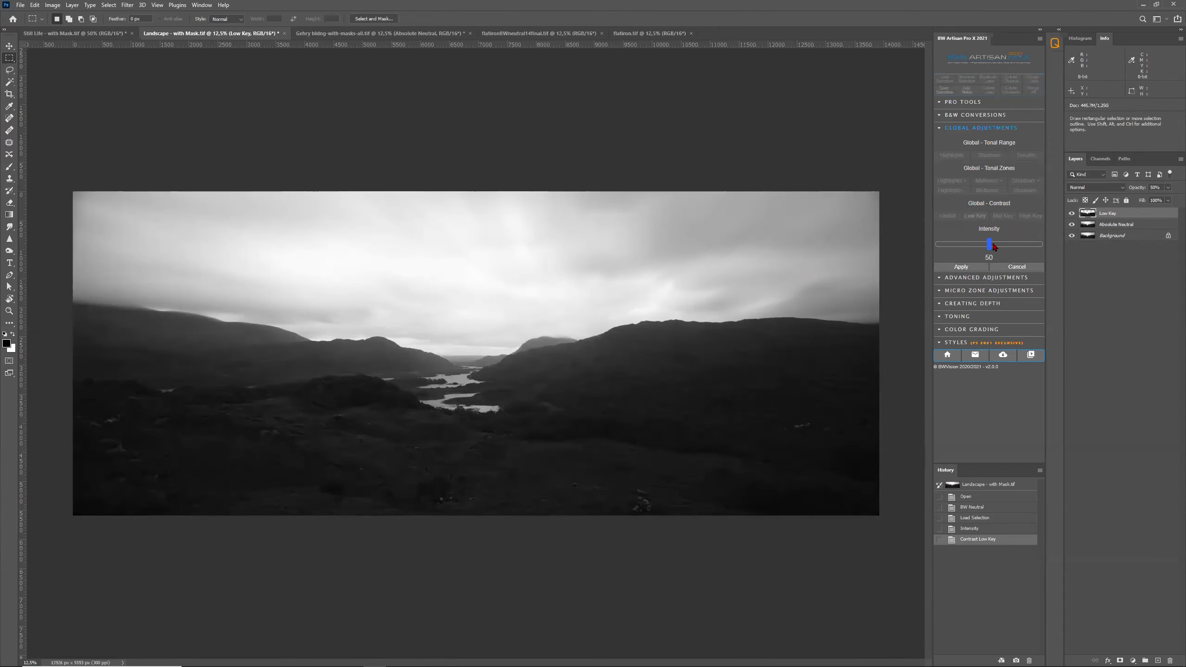
drag(990, 251, 1018, 246)
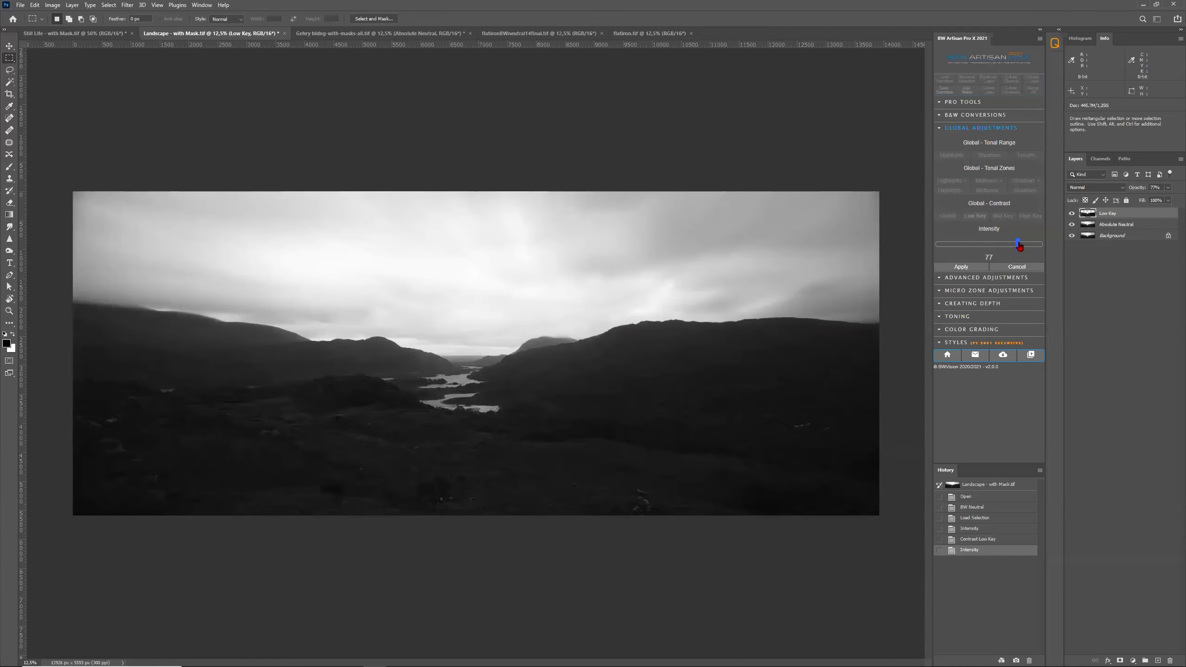
click(978, 267)
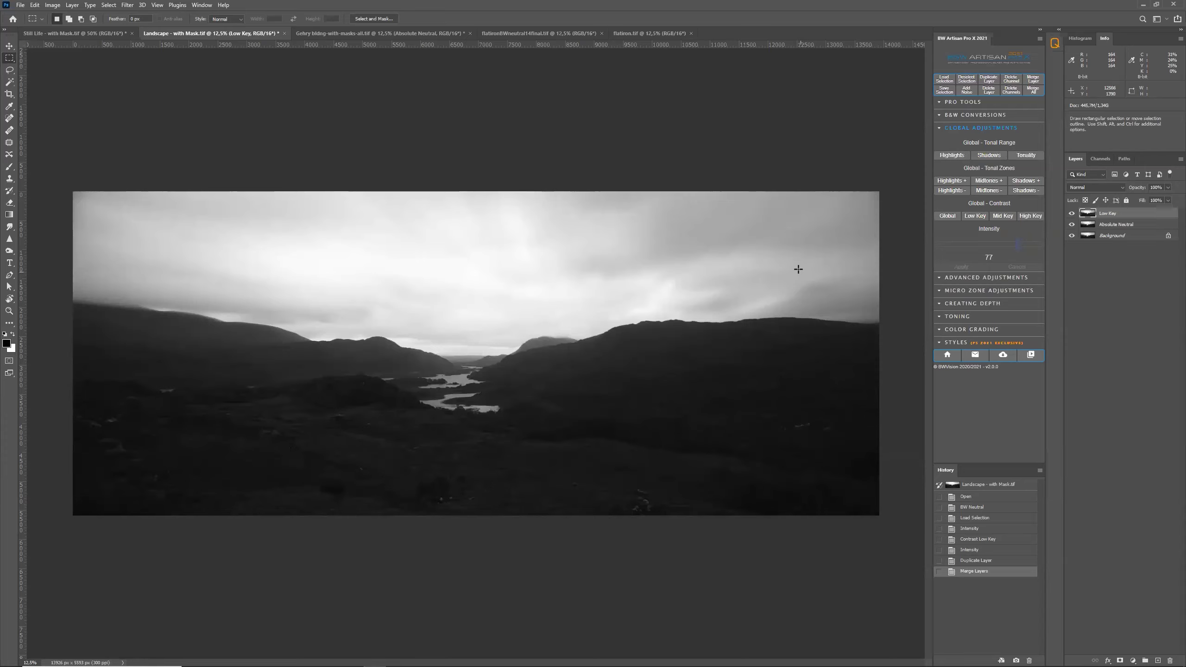
Step: Compare the image with and without the Low Key layer, leaving that layer hidden
click(1072, 214)
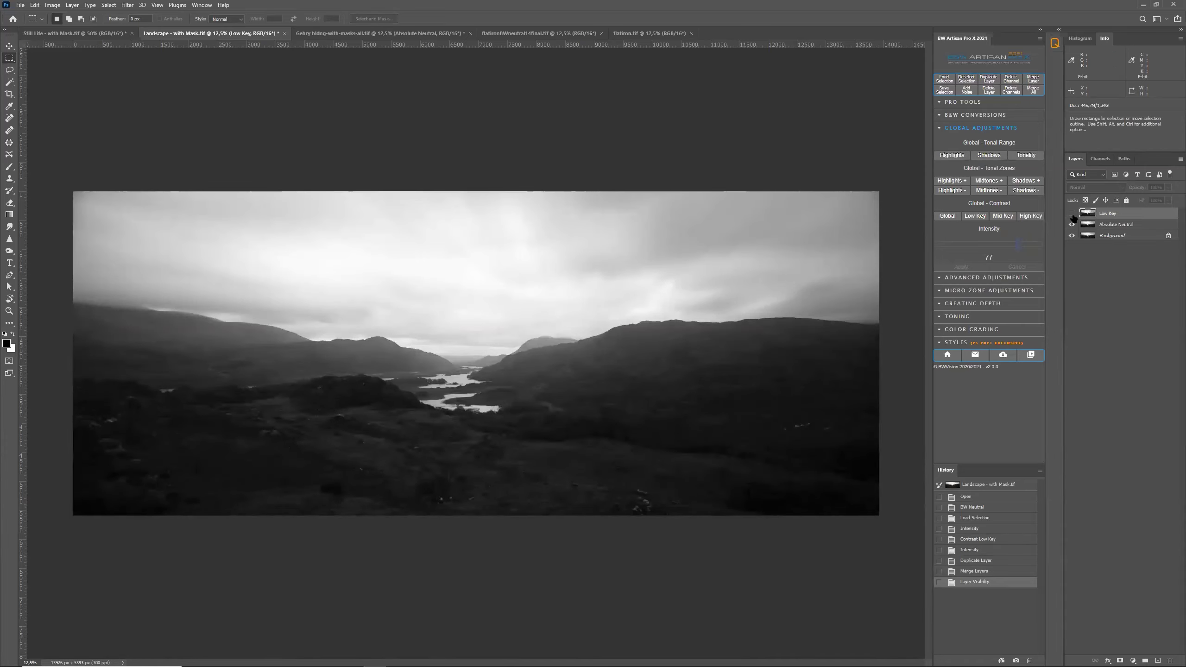
click(1072, 214)
click(1072, 214)
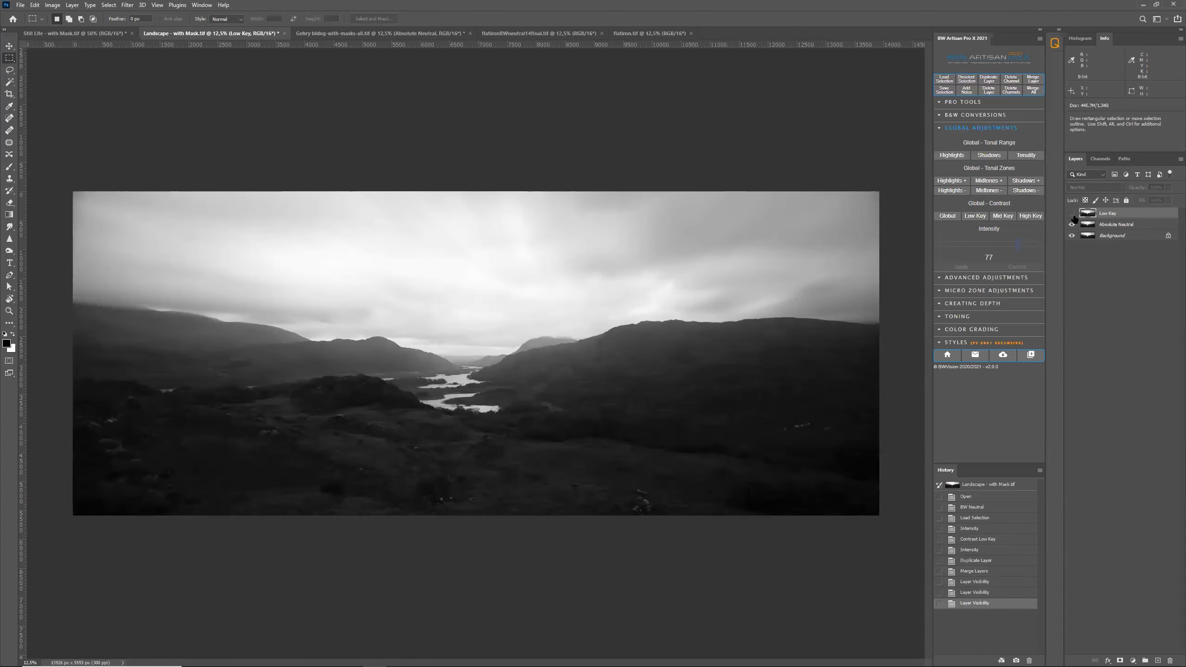
Step: Make the Absolute Neutral layer active and load the inverted sky channel as a new selection again
click(1088, 225)
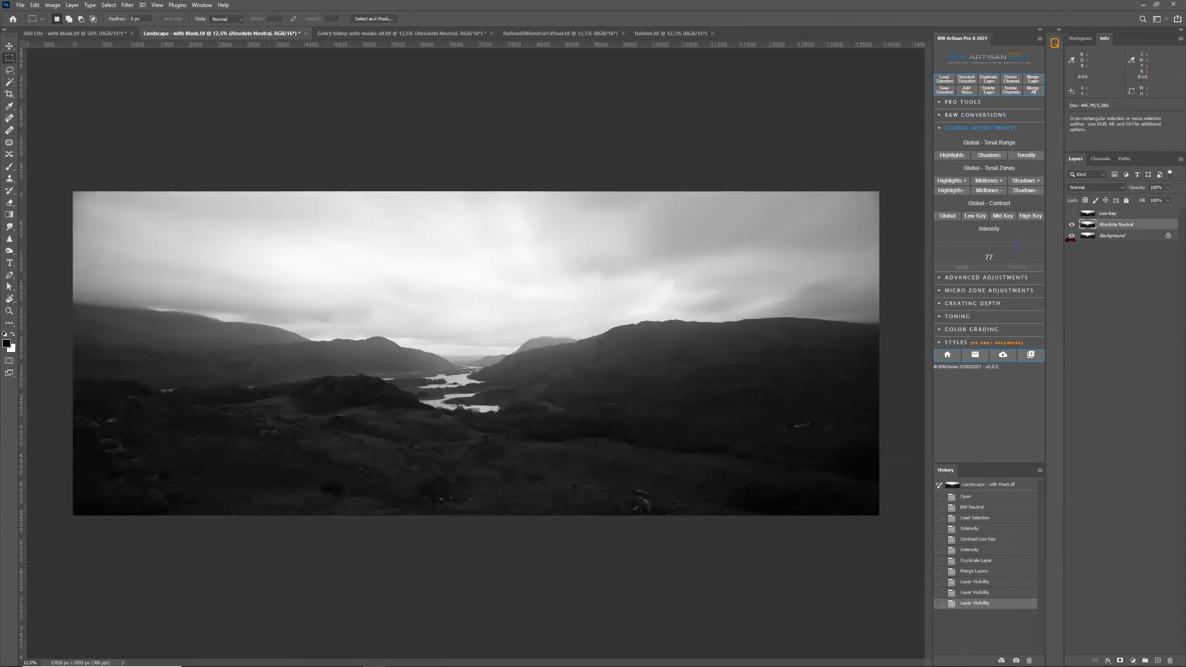
click(945, 80)
click(796, 117)
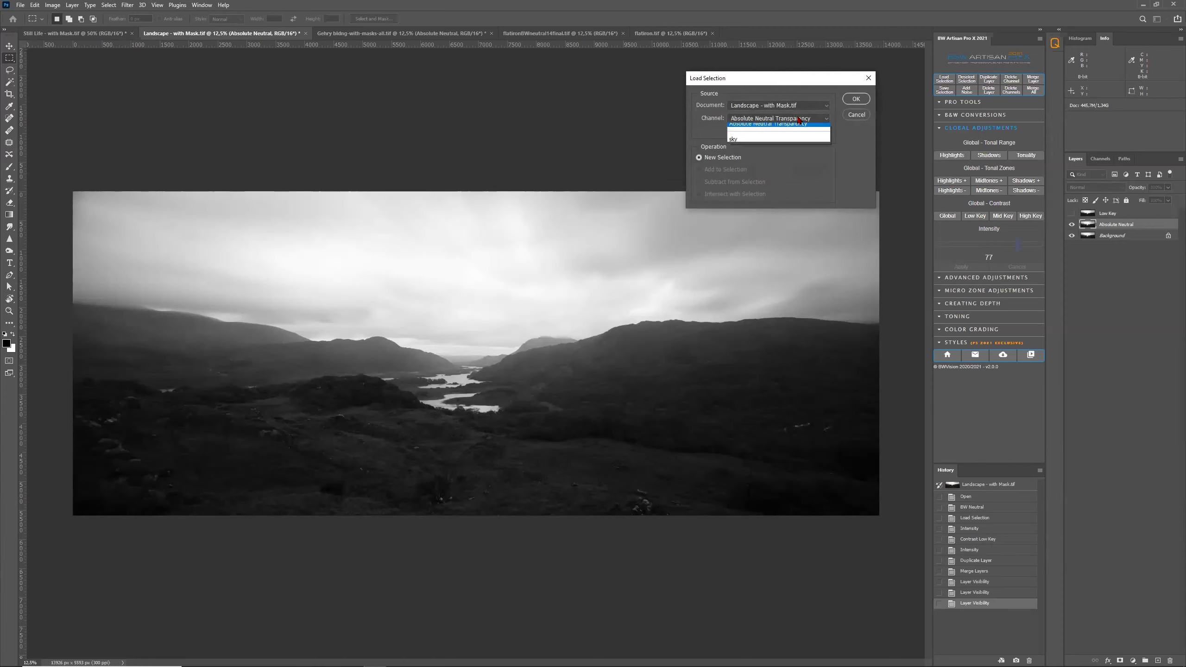
click(775, 144)
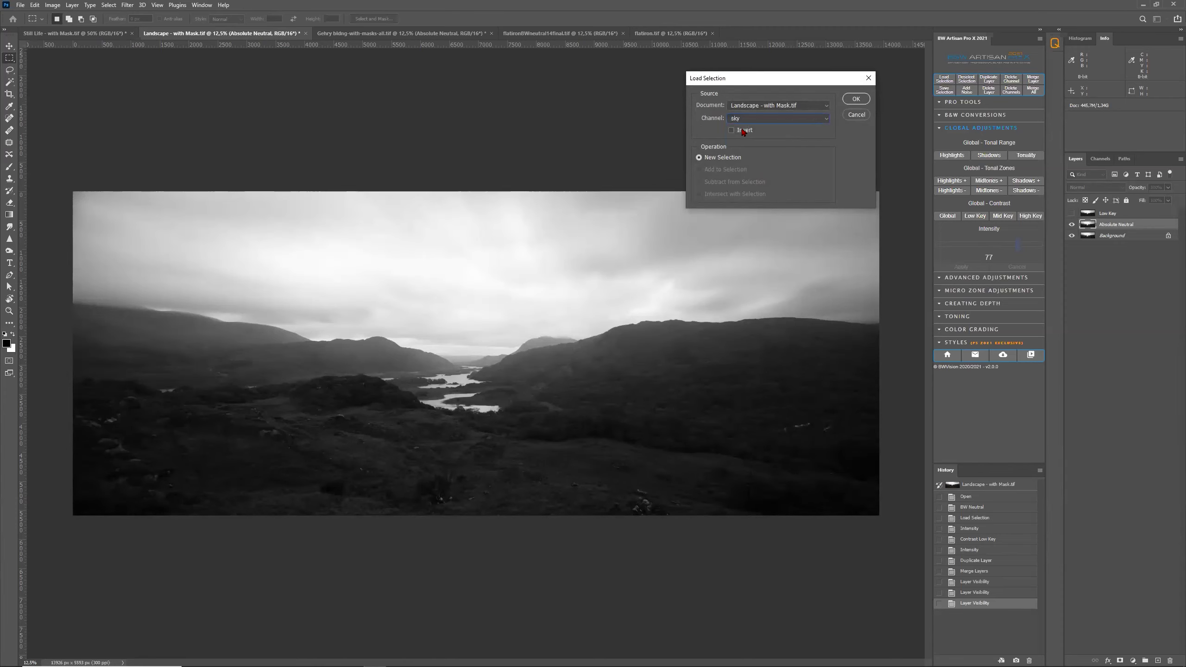
click(855, 99)
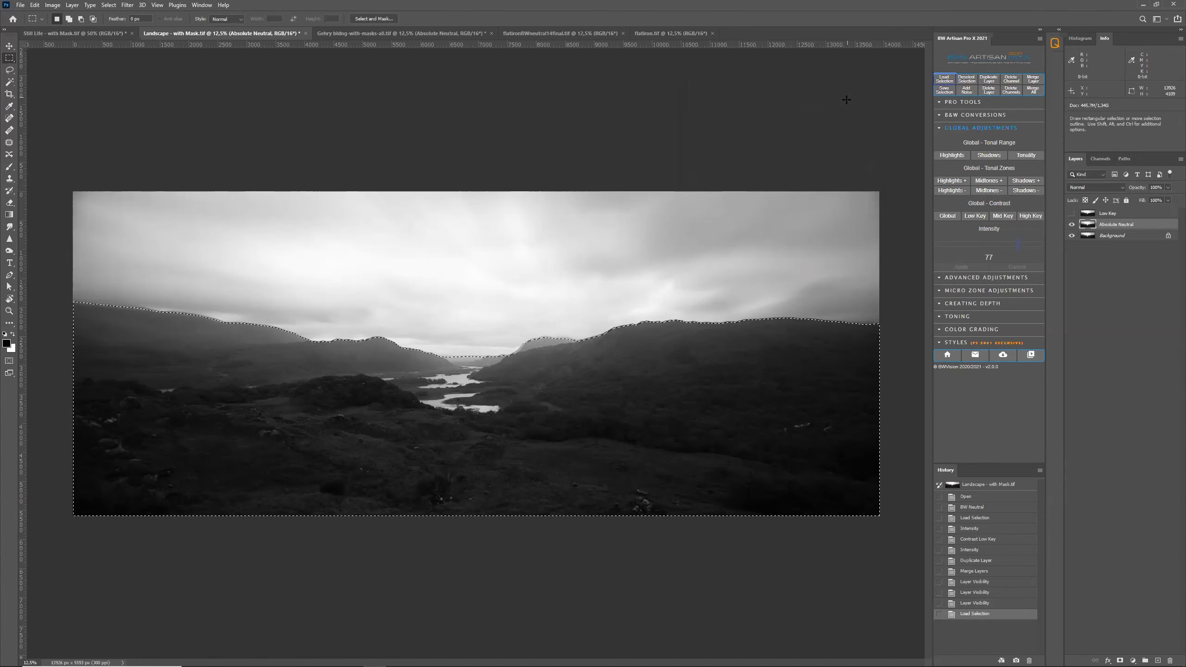
Step: Darken the selected land with the large D2 bottom-to-top depth adjustment and compare it with the layer below
click(973, 303)
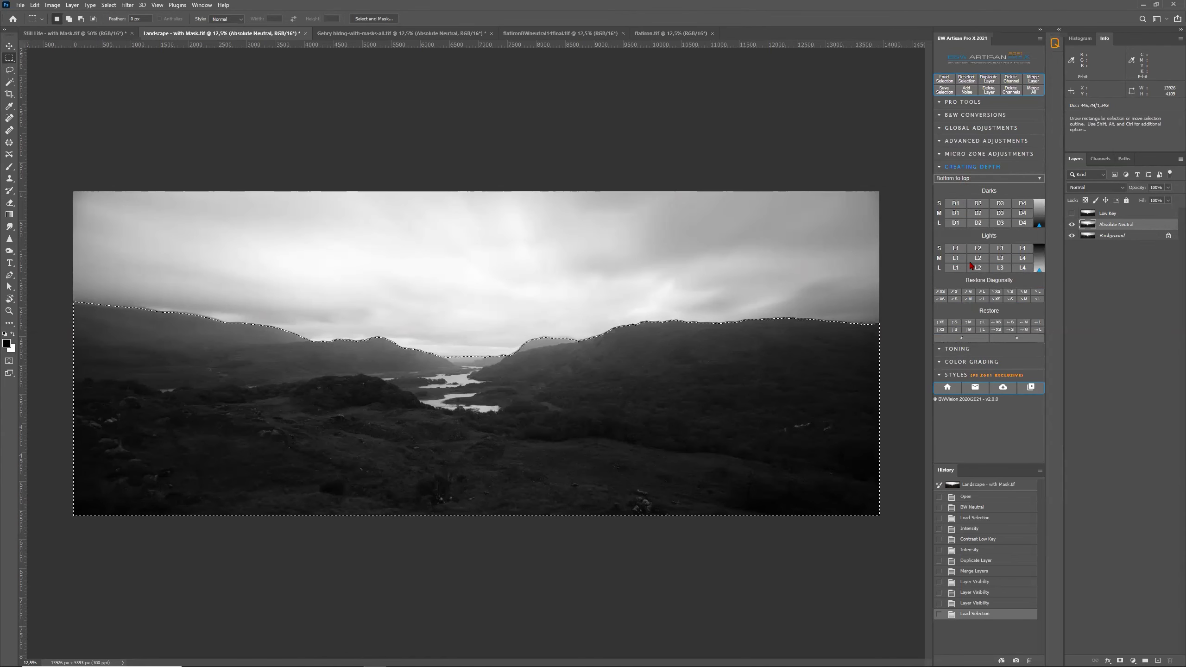
click(983, 225)
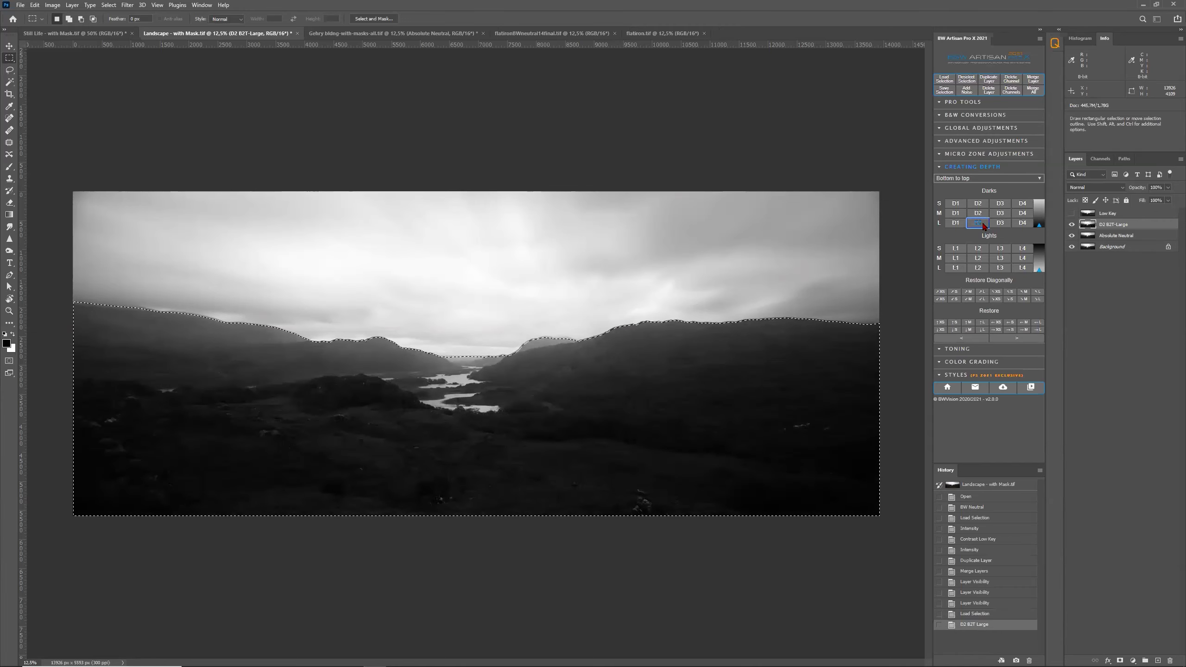
click(1072, 226)
click(1072, 225)
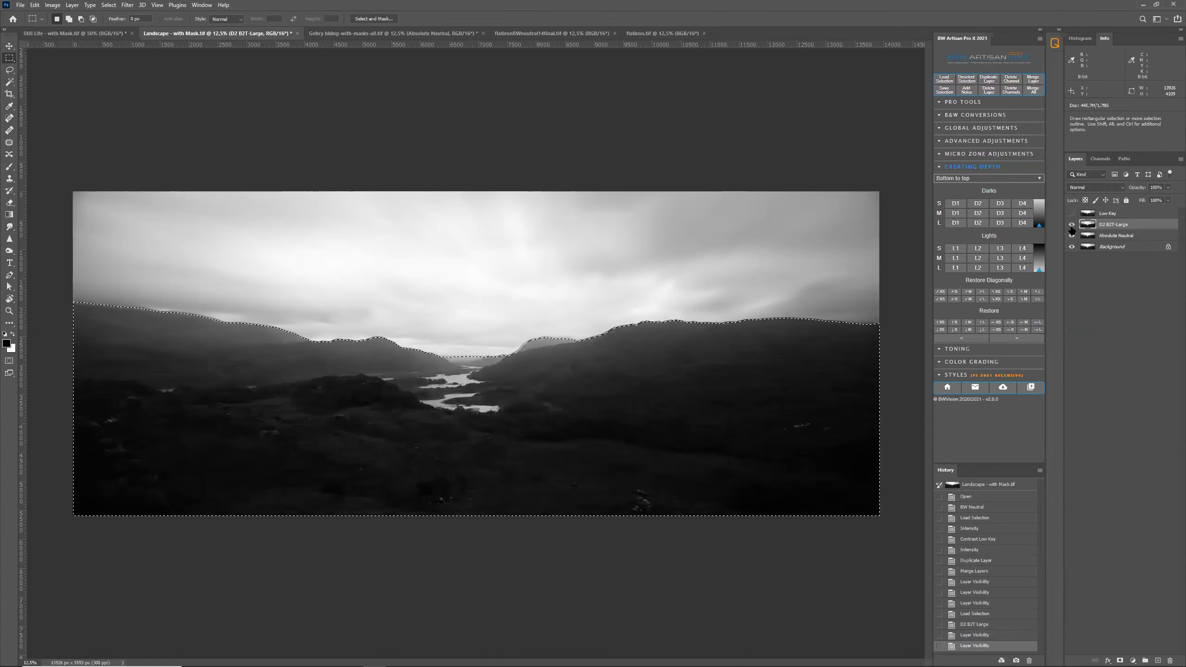
Step: Compare the Low Key layer with the D2 depth layer by toggling the Low Key layer's visibility, leaving it shown
click(1071, 215)
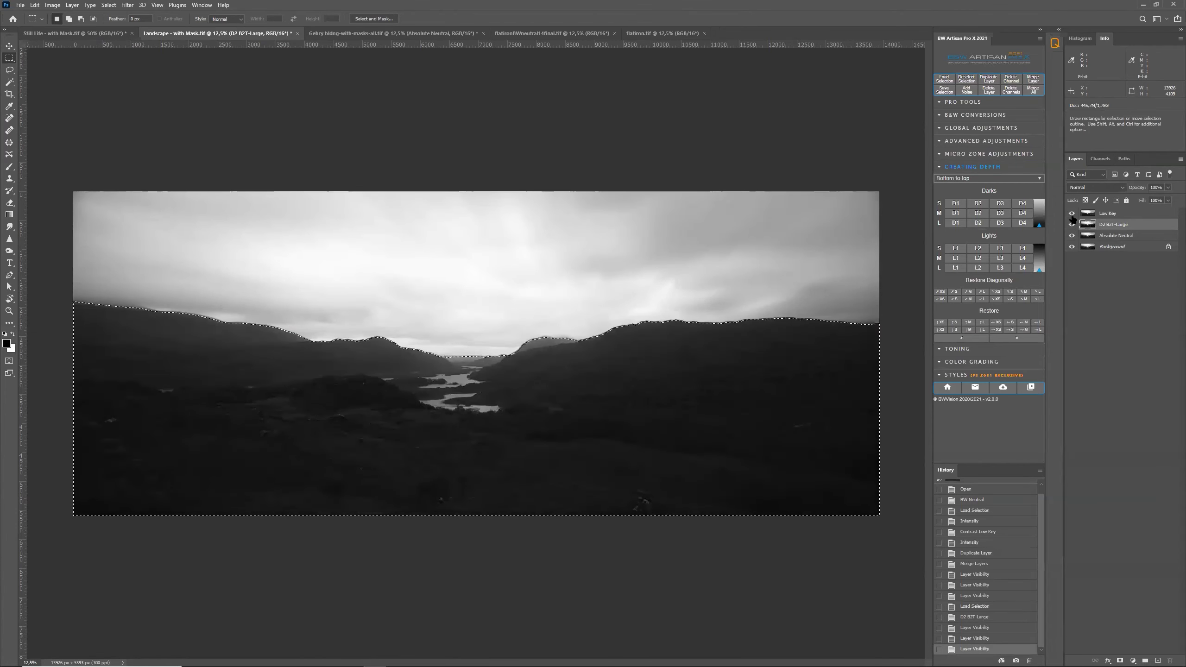
click(1075, 215)
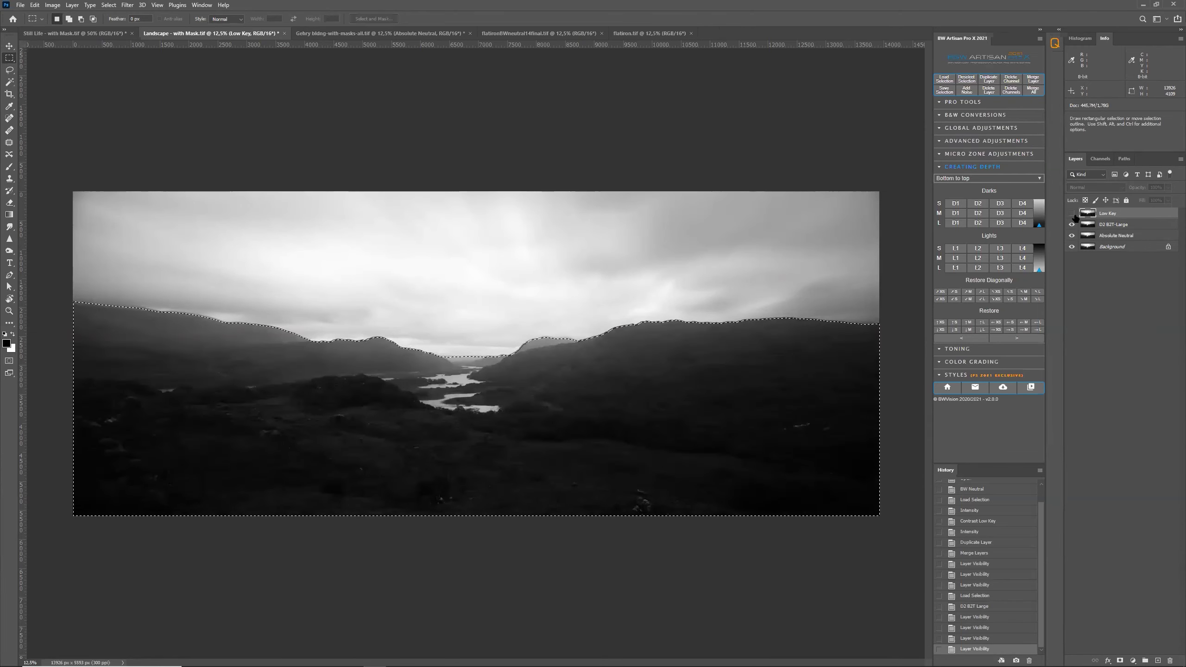
click(1073, 215)
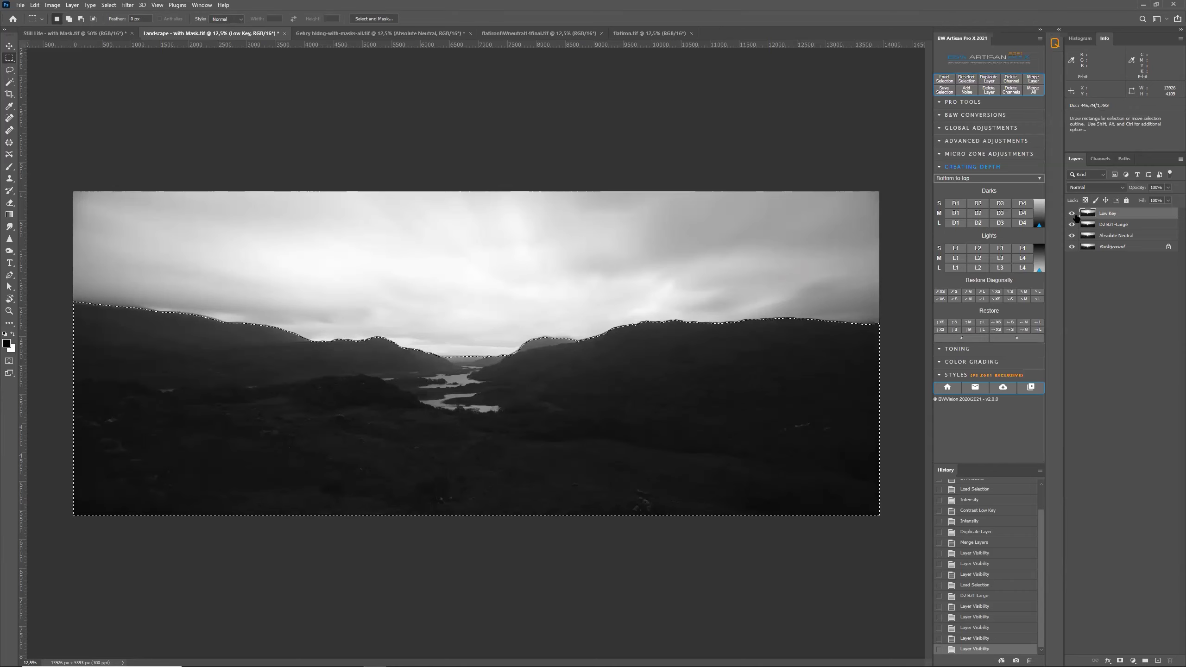
Step: Delete the Low Key and D2 depth layers and clear the selection
click(967, 133)
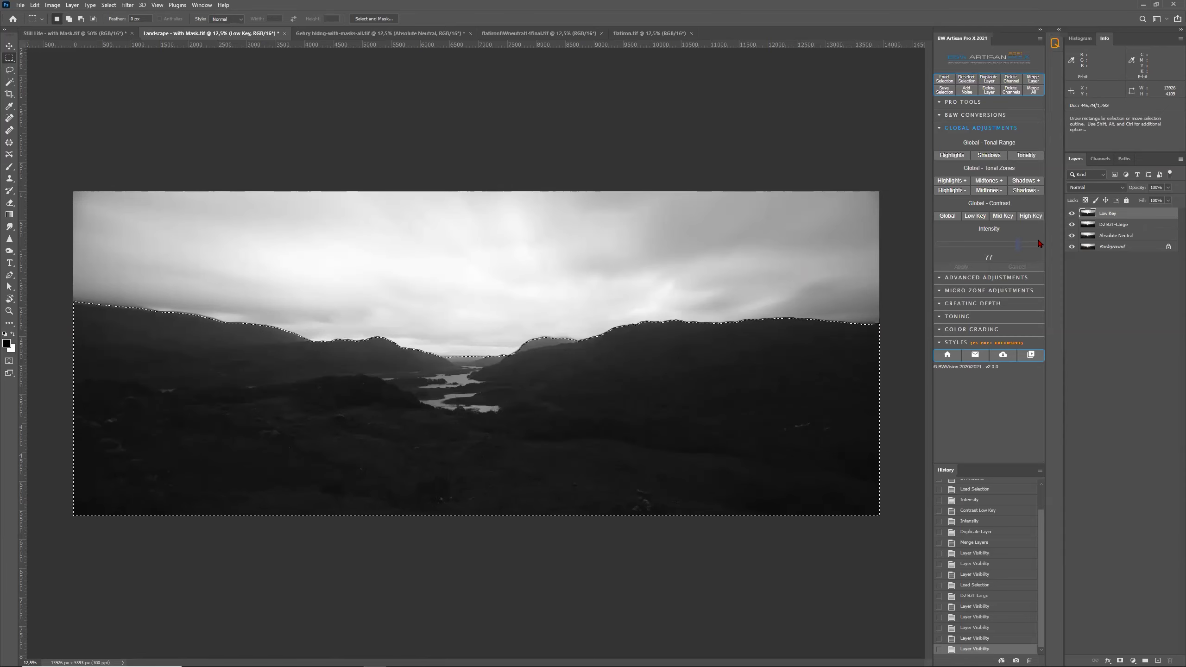
mouse_move(1092, 215)
mouse_down()
mouse_move(1172, 370)
mouse_move(1170, 480)
mouse_move(1151, 440)
mouse_move(1121, 233)
mouse_move(1103, 212)
mouse_up()
click(987, 91)
click(985, 94)
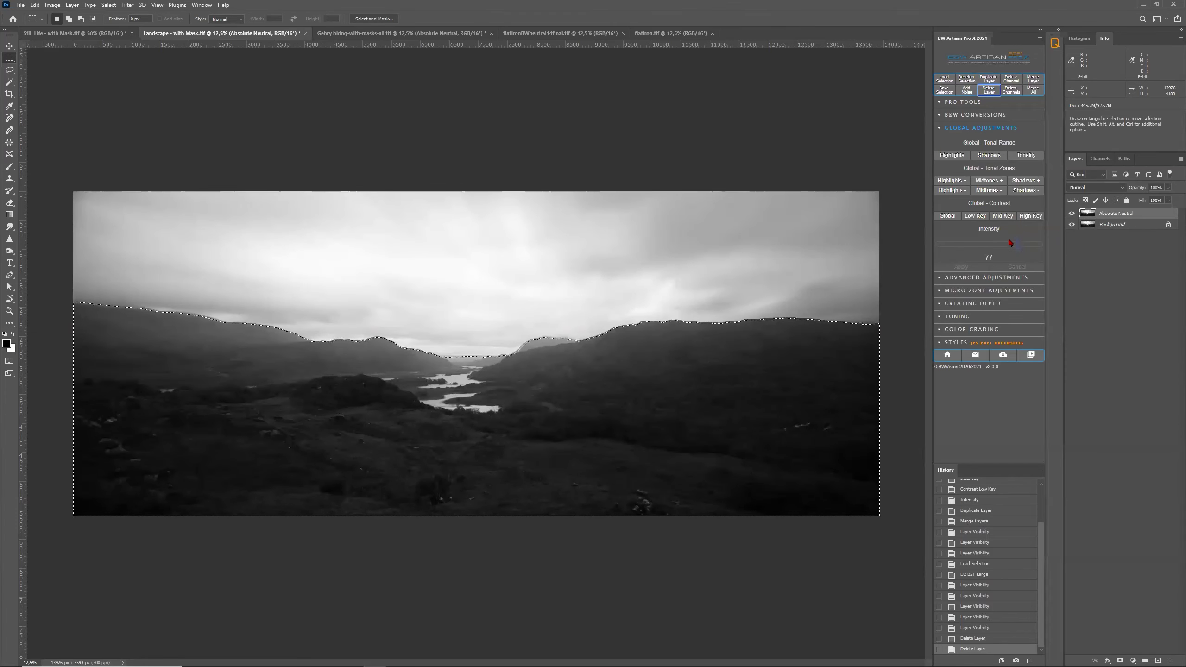
click(965, 78)
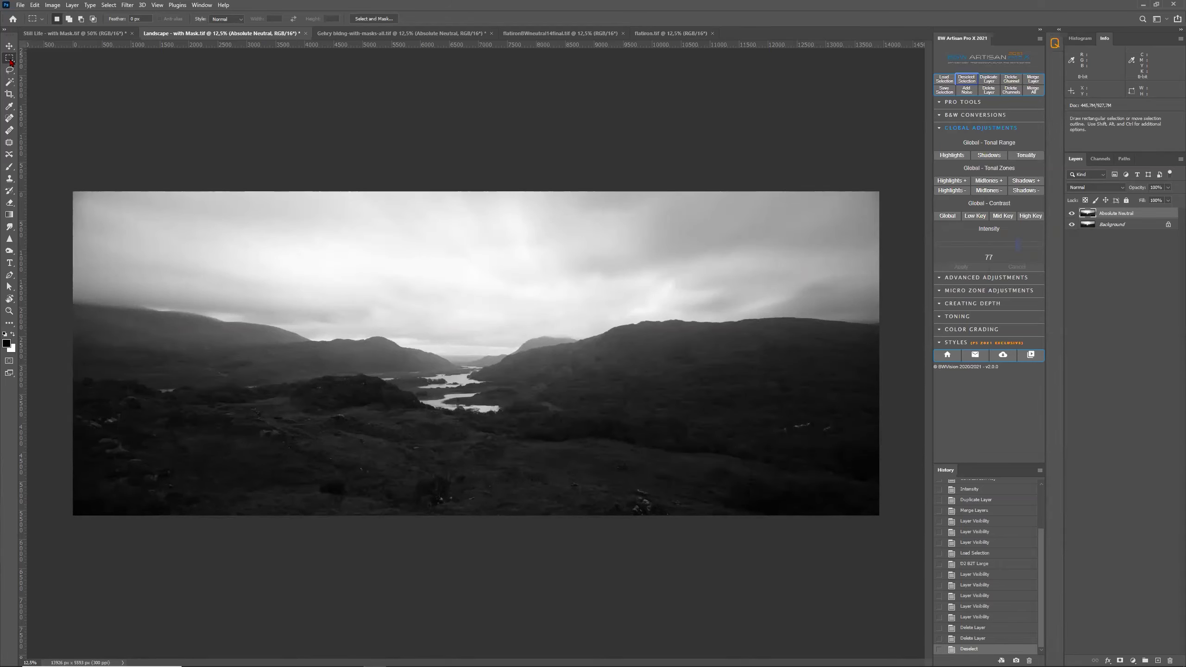
Step: Select a full-width rectangle about 2330 px high over the bottom of the landscape and save it as a new channel named t1
drag(66, 381, 915, 626)
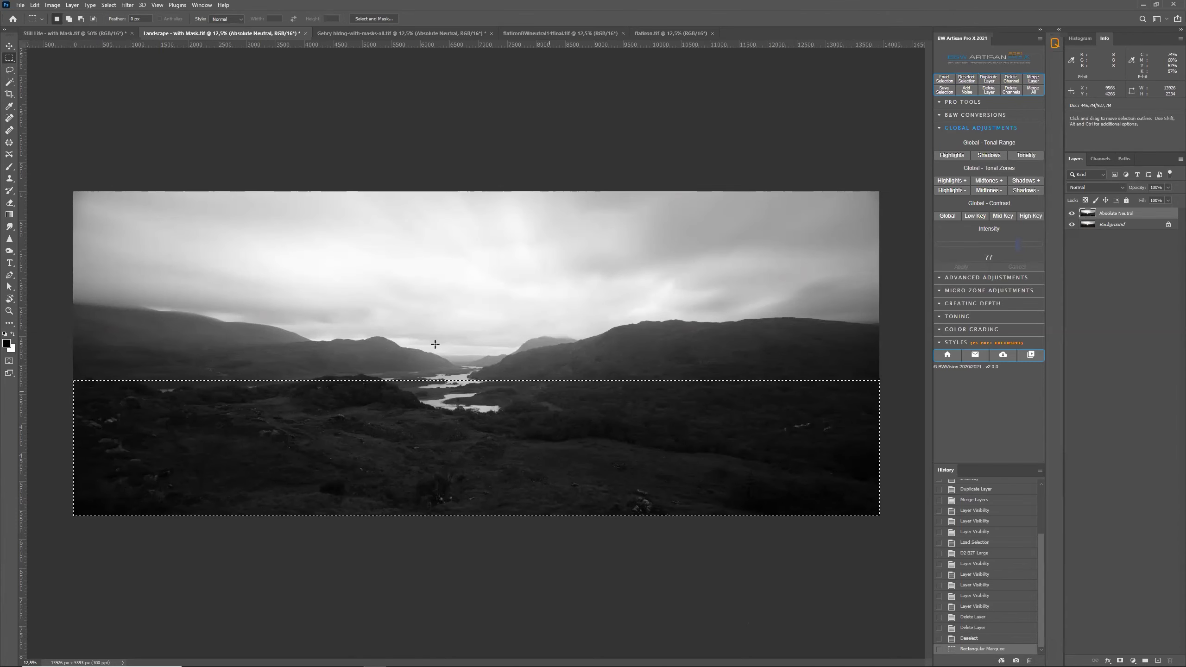
click(109, 4)
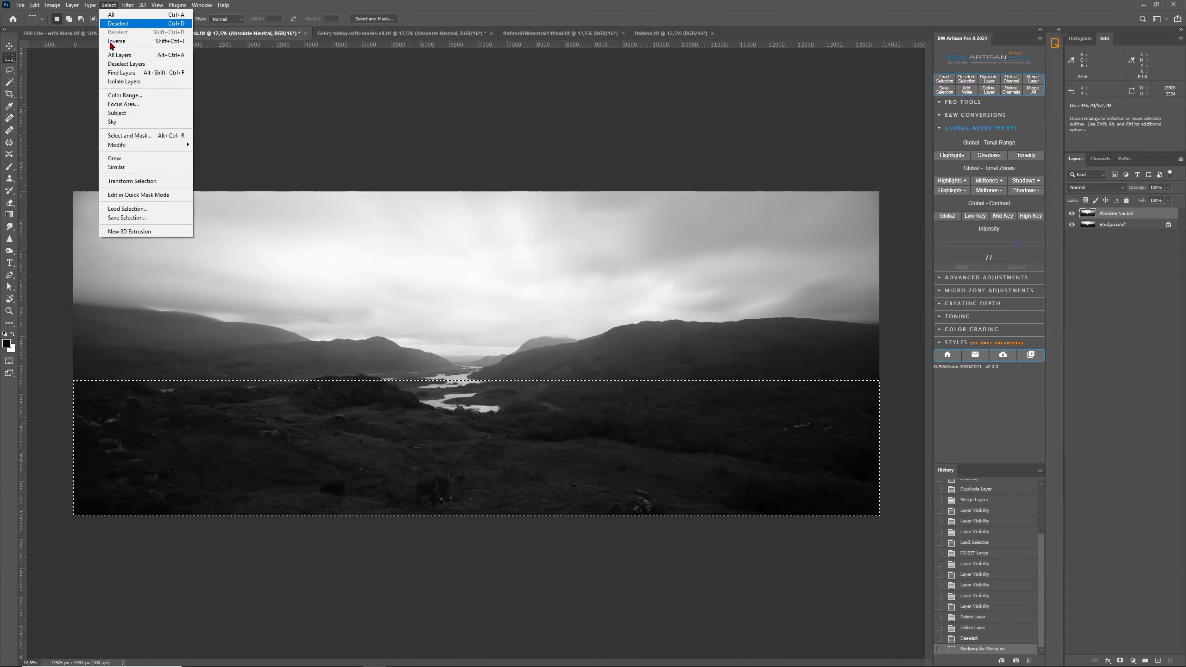
click(127, 217)
text(t1)
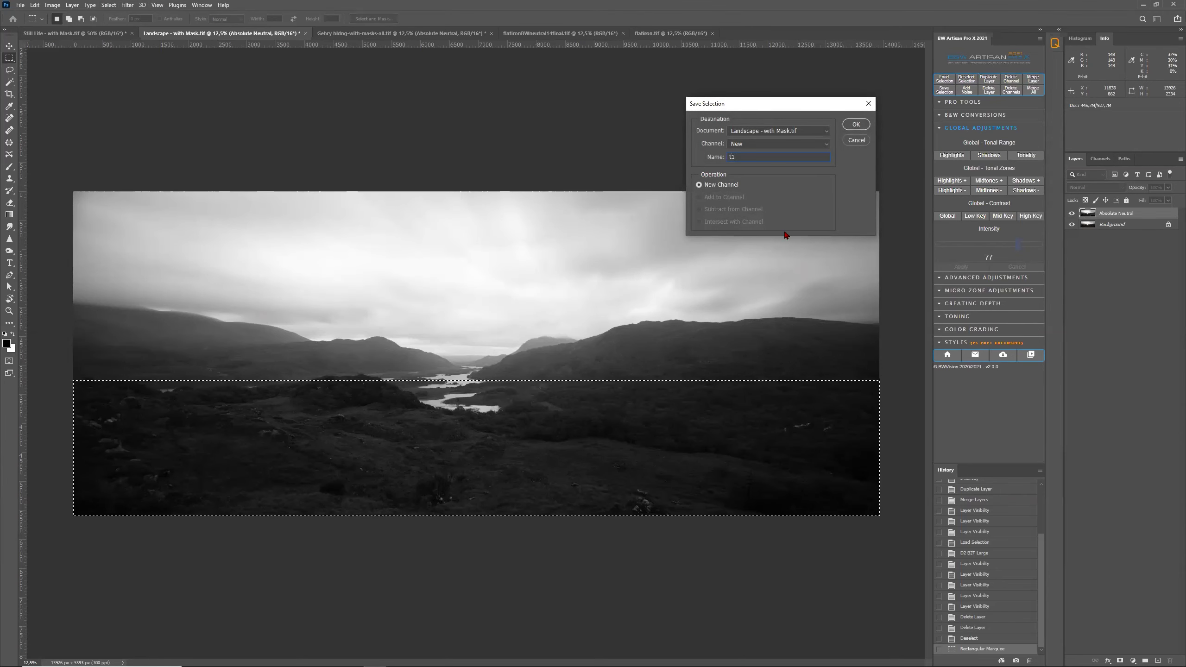
click(865, 125)
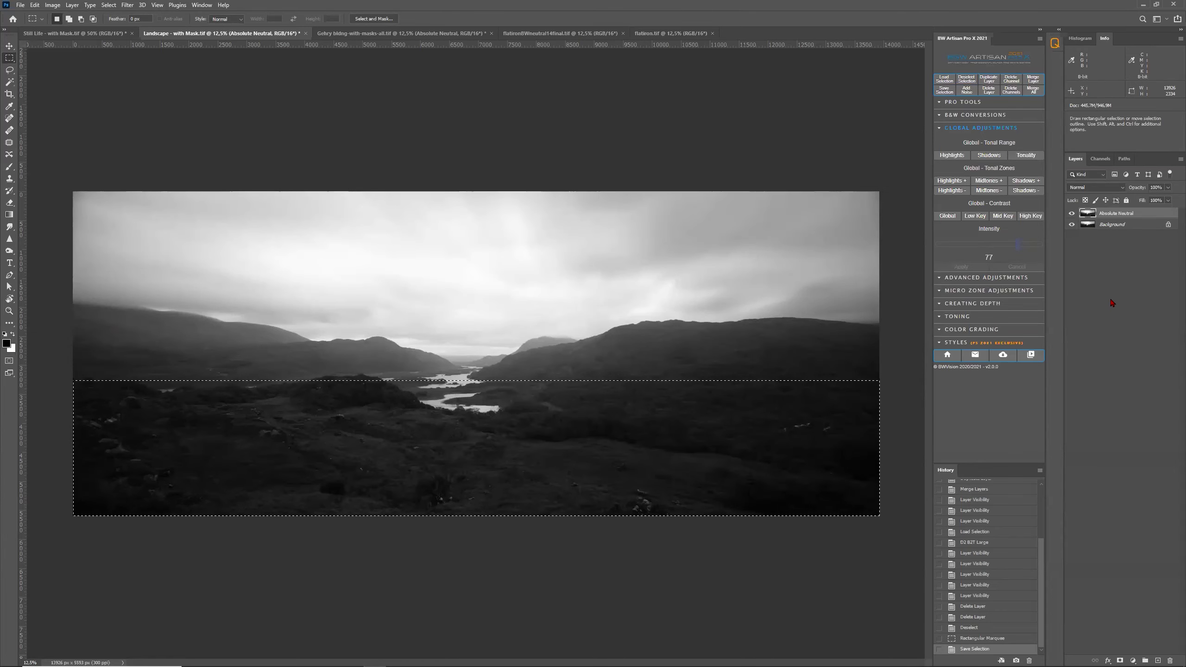
Step: Apply a Low Key global contrast adjustment at intensity 100 to the rectangular selection and show the channel list
click(976, 216)
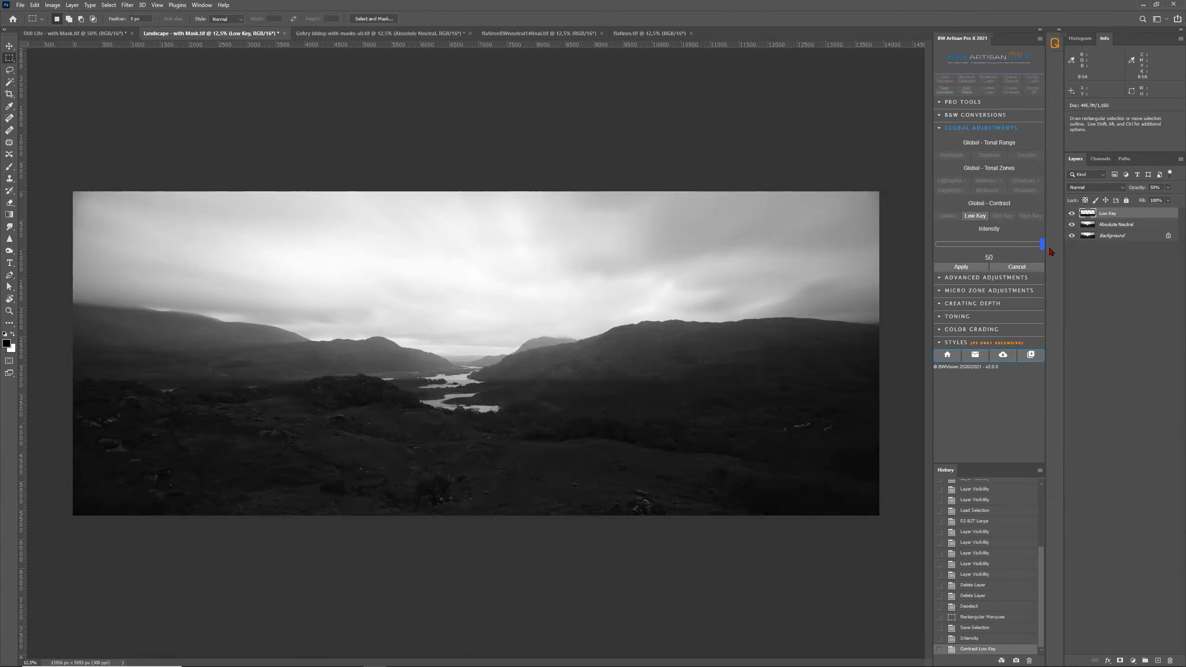
click(971, 267)
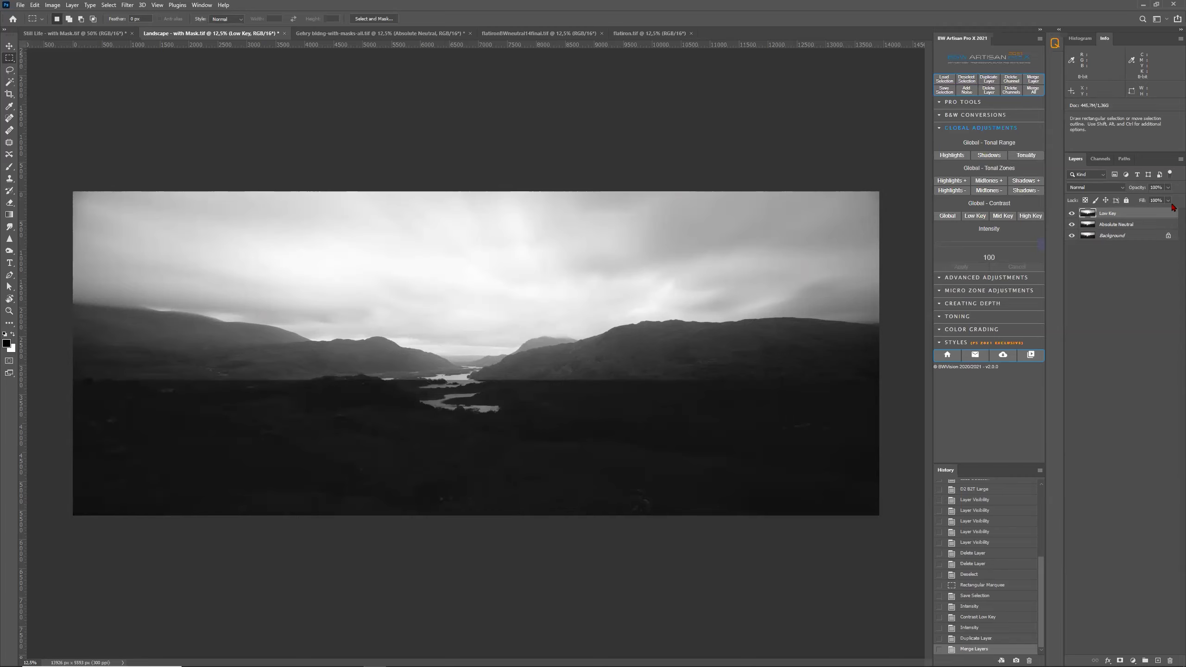
click(1100, 159)
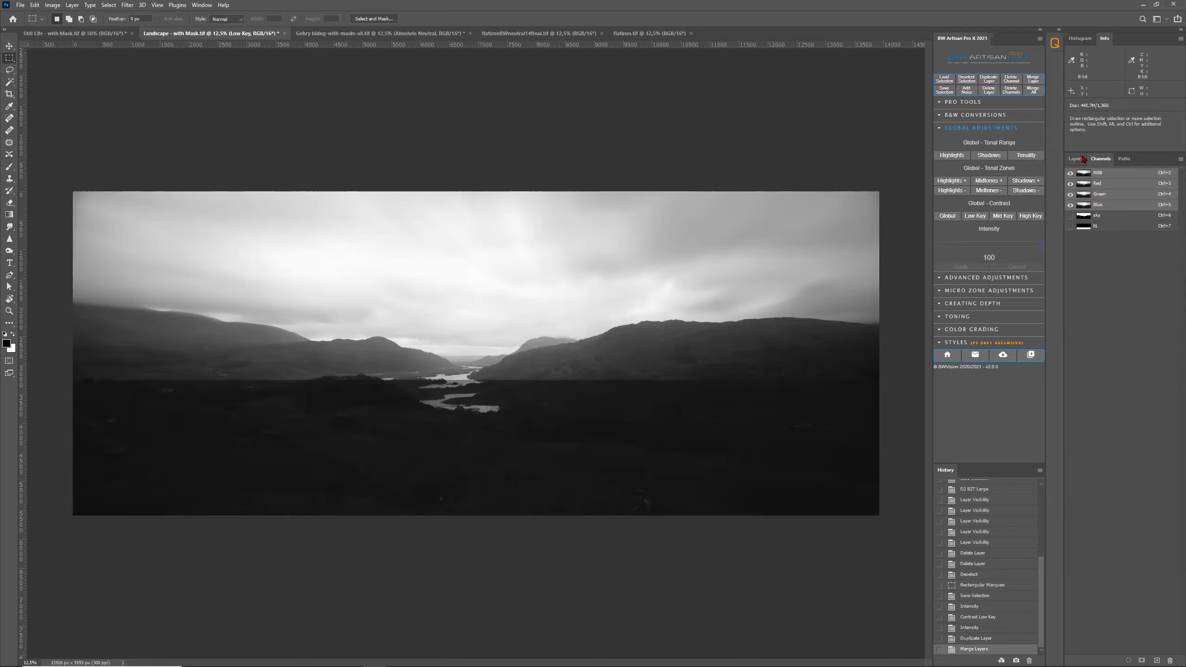
Step: Load the saved t1 channel as a new selection over the Low Key layer
click(1077, 160)
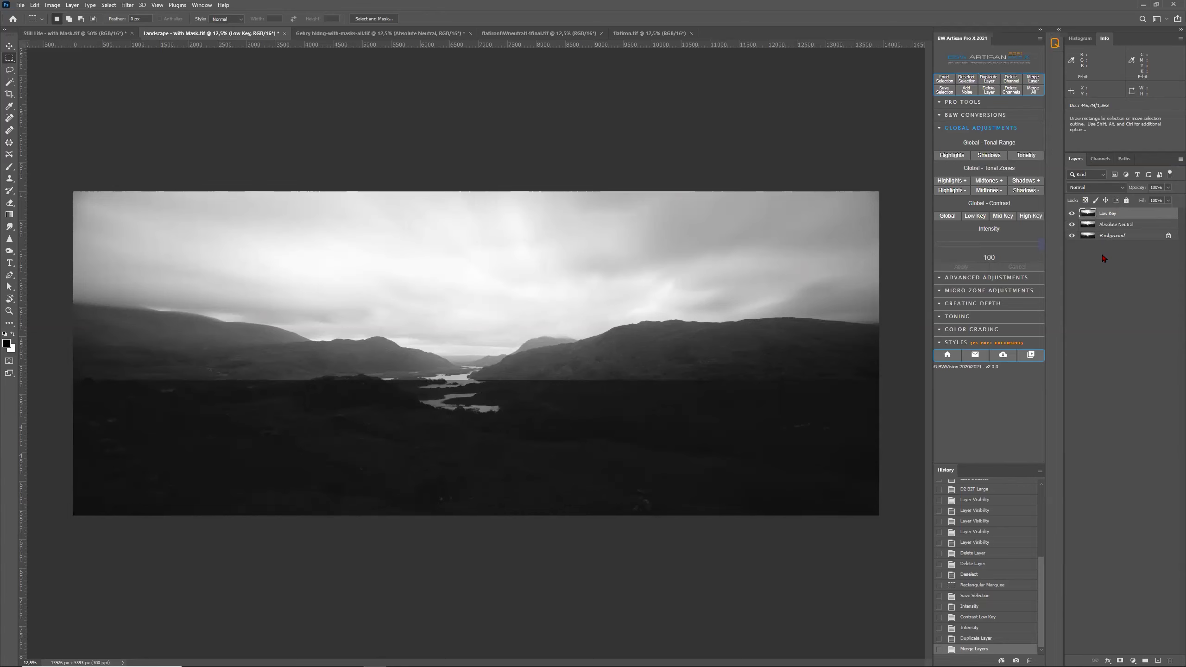
click(944, 80)
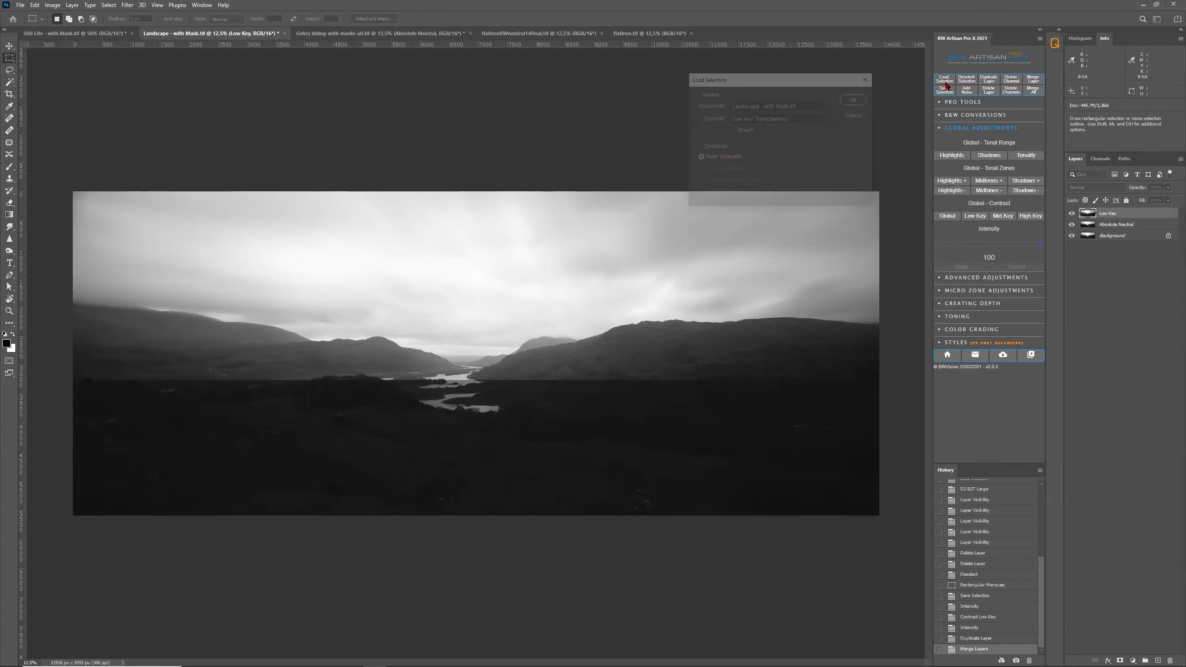
click(790, 118)
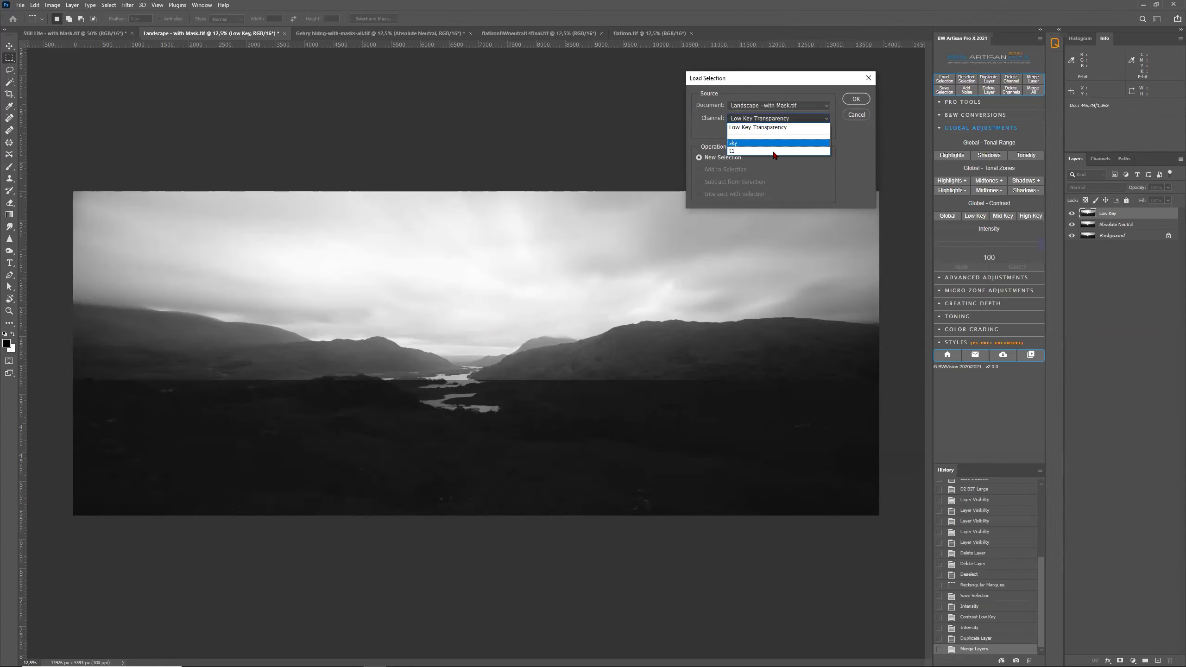
click(773, 151)
click(864, 99)
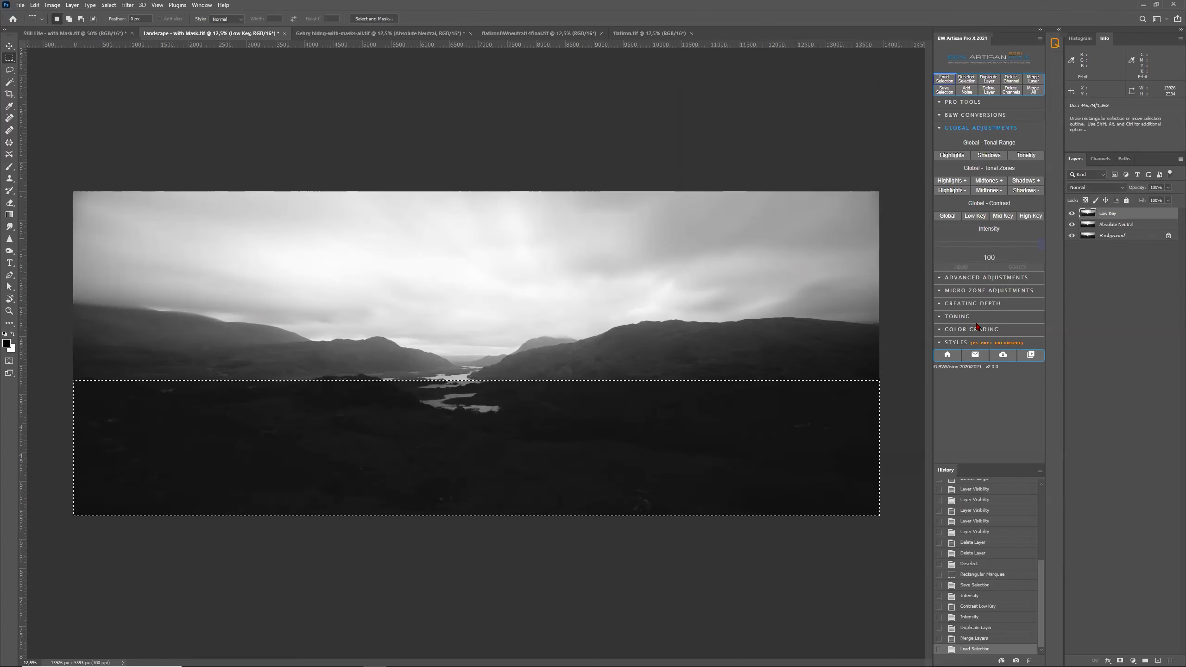
Step: Soften the Low Key layer's hard horizontal edge with the extra-small downward Restore gradient and clear the selection
click(973, 304)
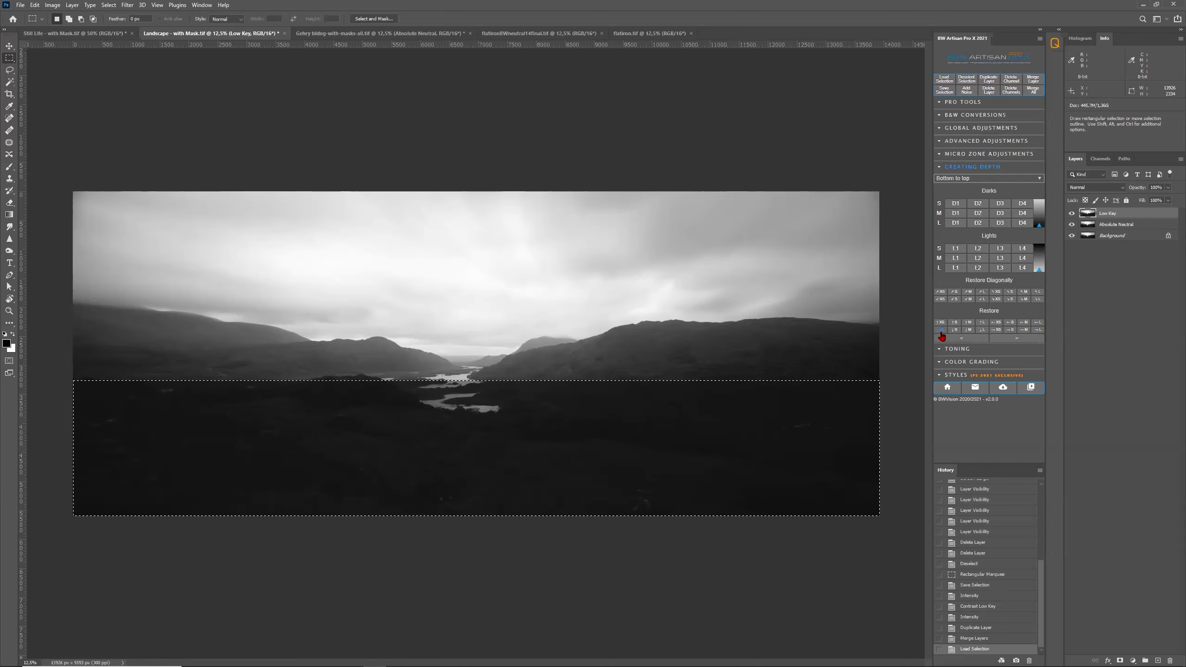
click(941, 330)
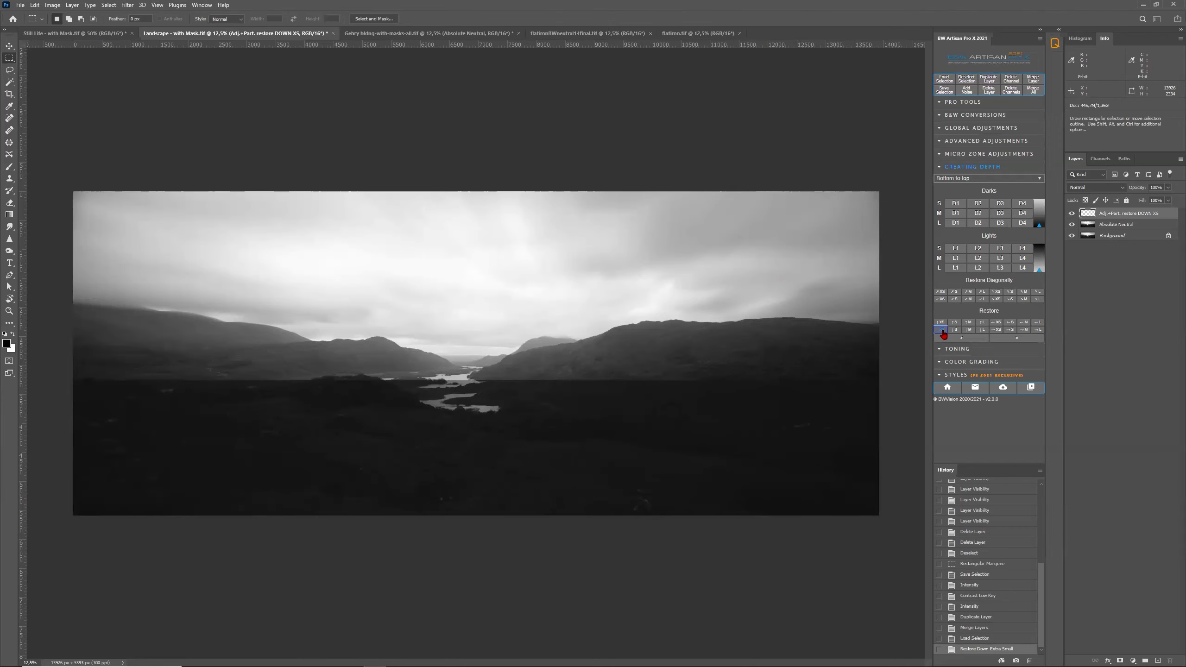
click(965, 78)
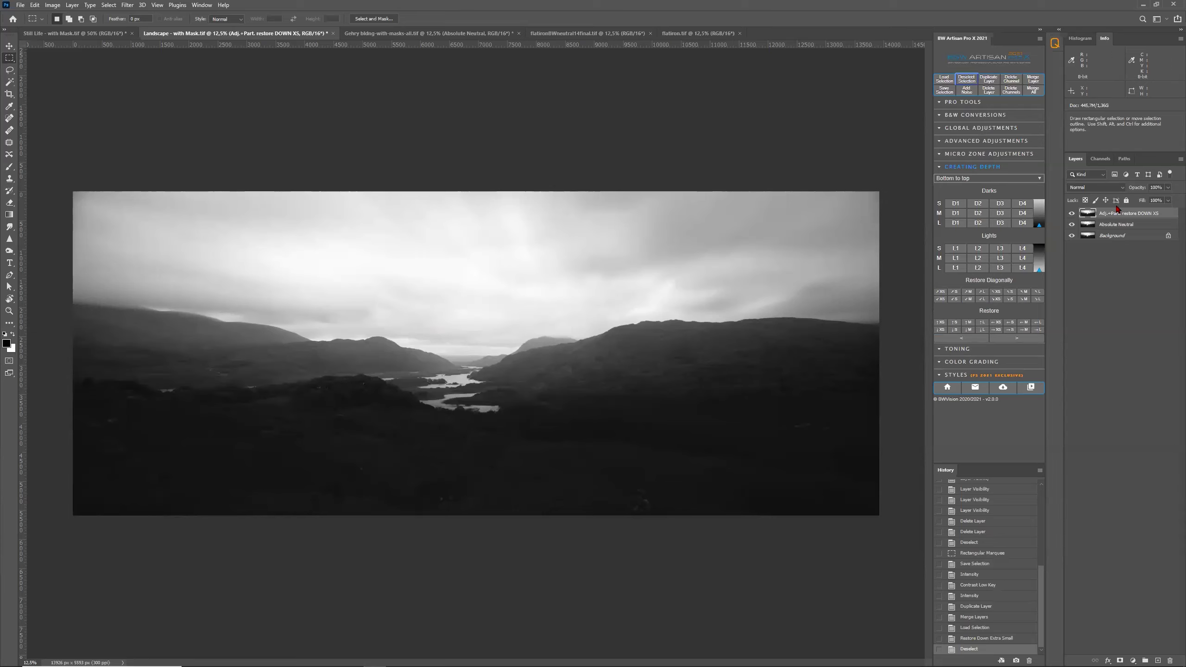
Step: Compare the foreground with and without the restored Low Key layer, at full view and up close, leaving the layer shown
click(1071, 213)
click(1072, 213)
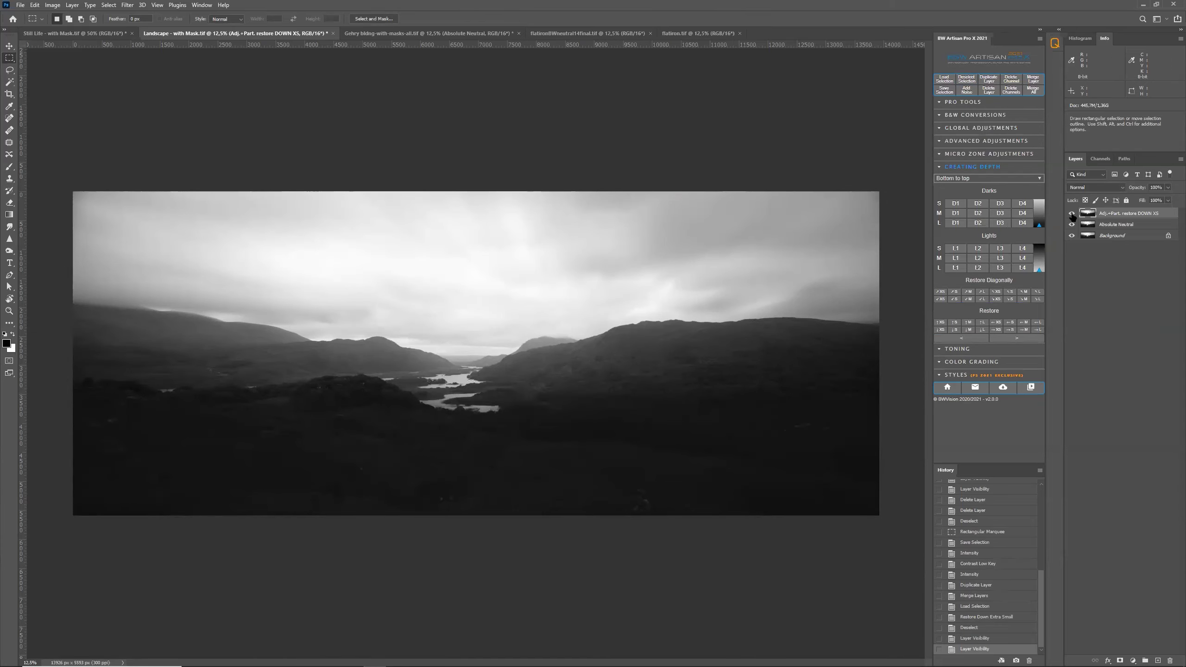
click(1071, 214)
click(1071, 213)
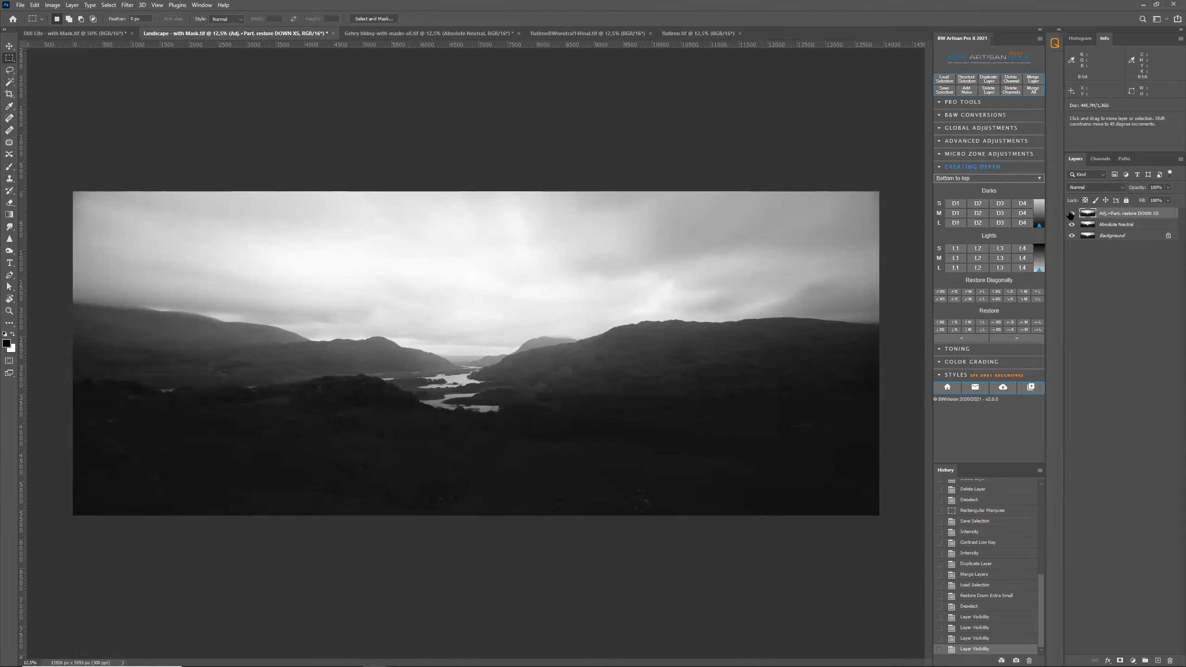
key(ctrl+plus)
key(ctrl+plus)
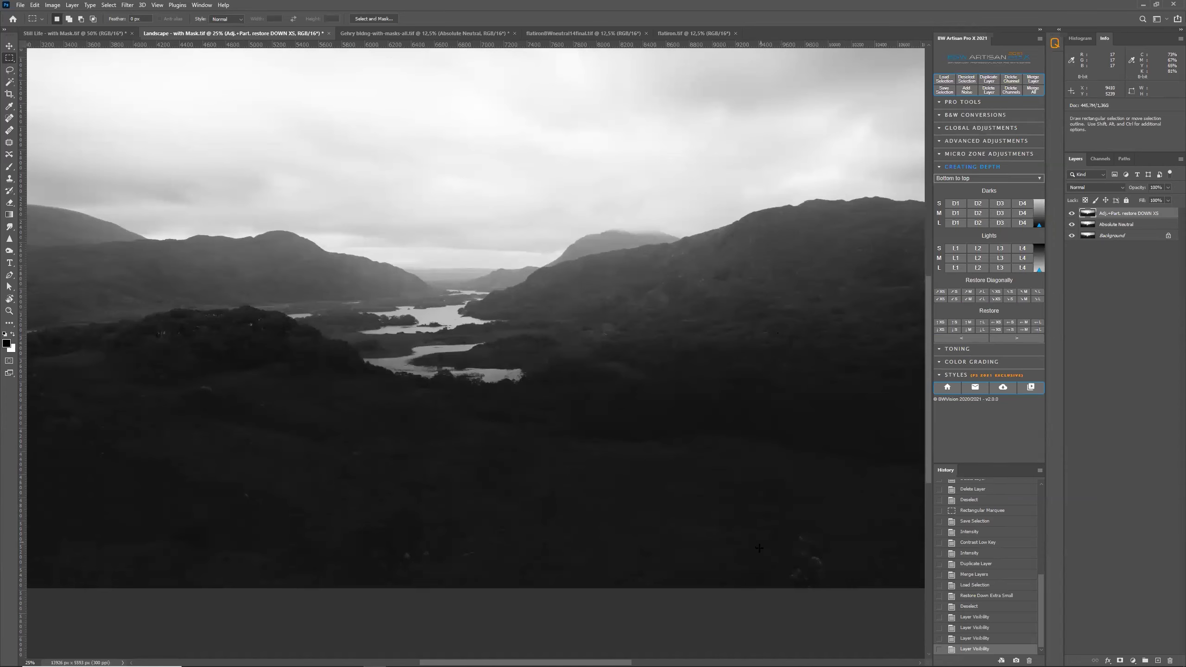
click(1072, 215)
click(1073, 214)
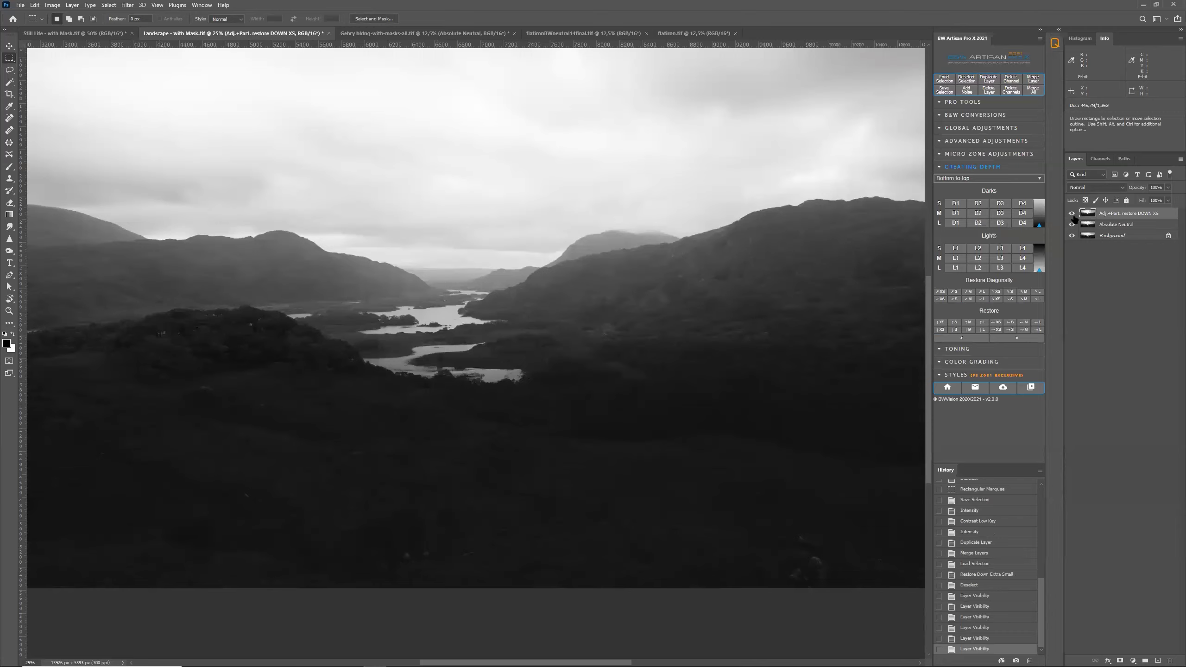
key(ctrl+0)
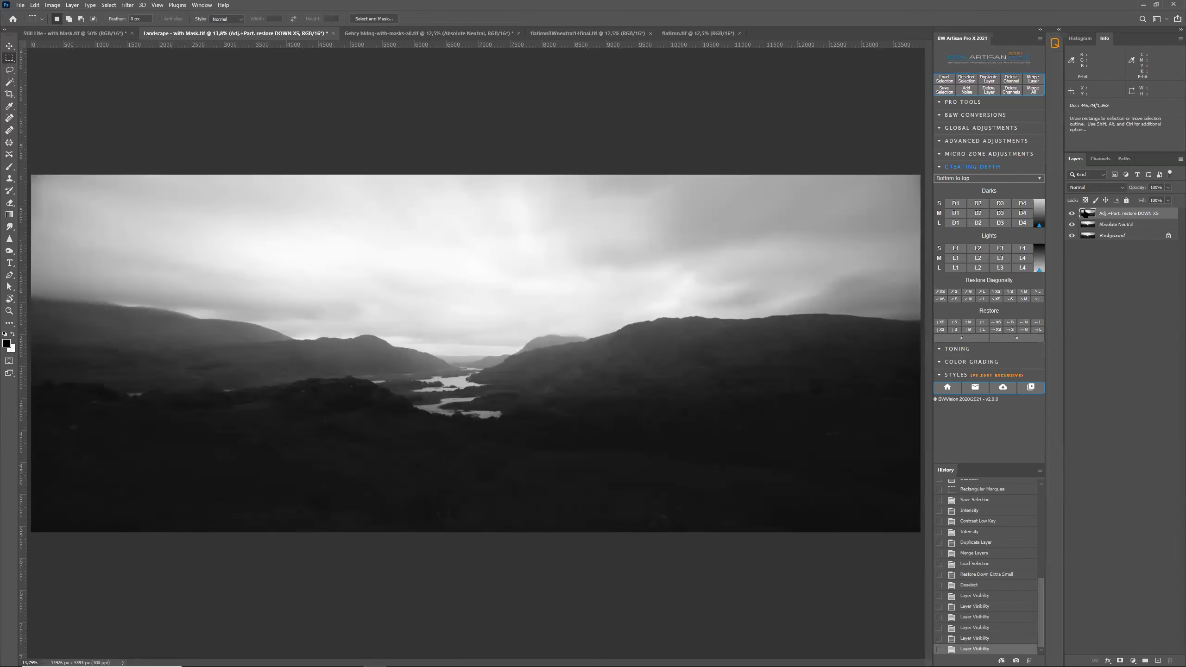
Step: Show the global adjustments, dismiss the film notification and delete the restored Low Key layer
click(999, 128)
click(986, 217)
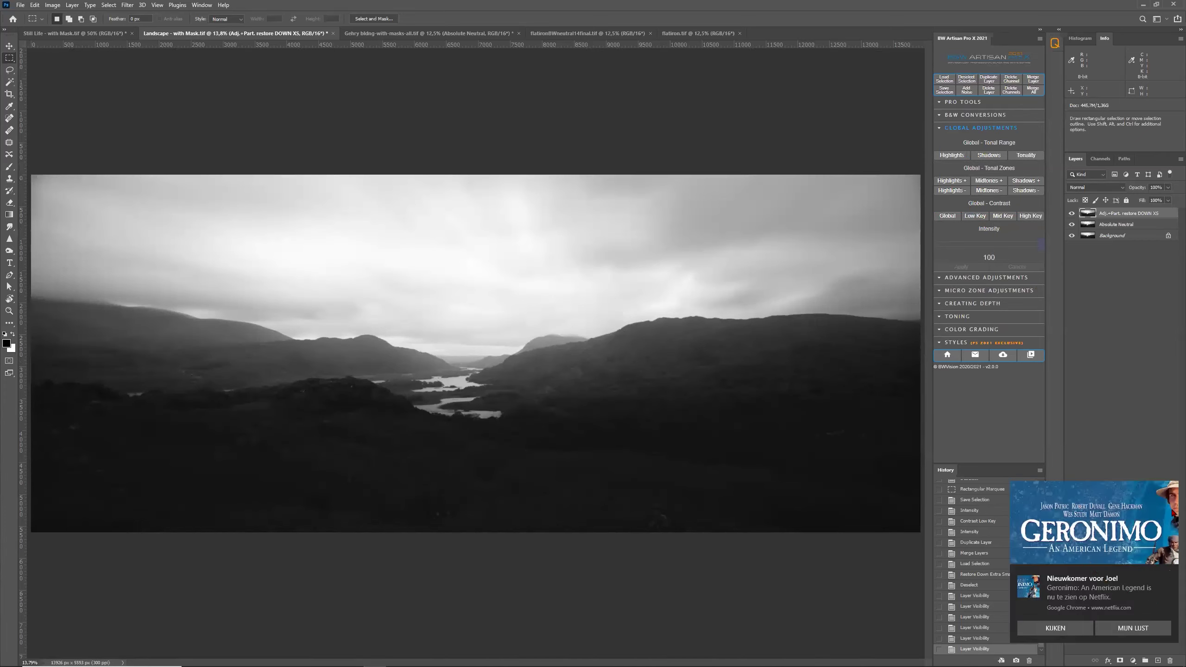
click(1170, 573)
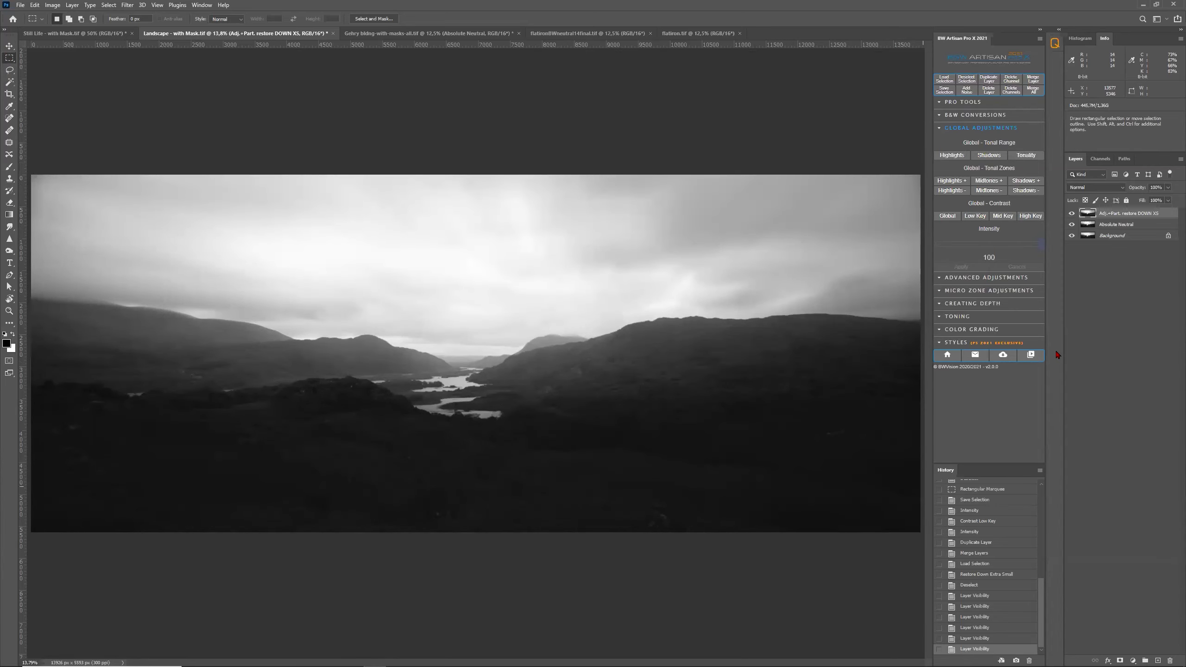
drag(1125, 214, 1166, 657)
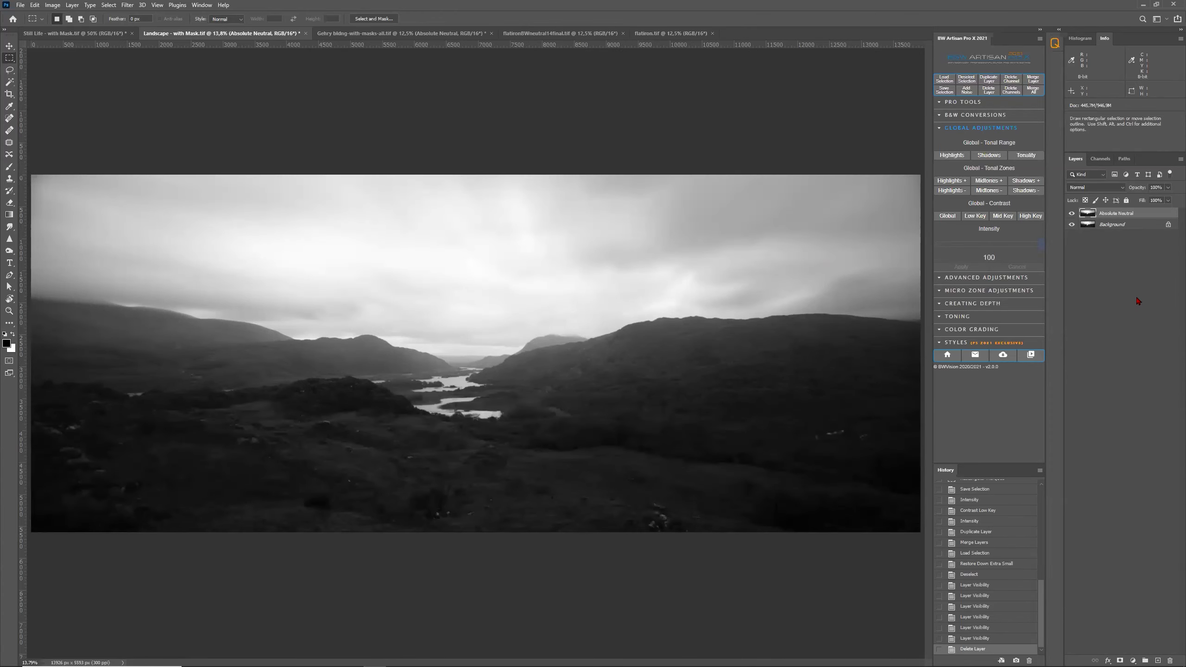
Step: Lasso the whole foreground about 2800 px high and apply the strongest Low Key local contrast decrease, clearing the selection
click(995, 281)
click(15, 68)
key(ctrl+minus)
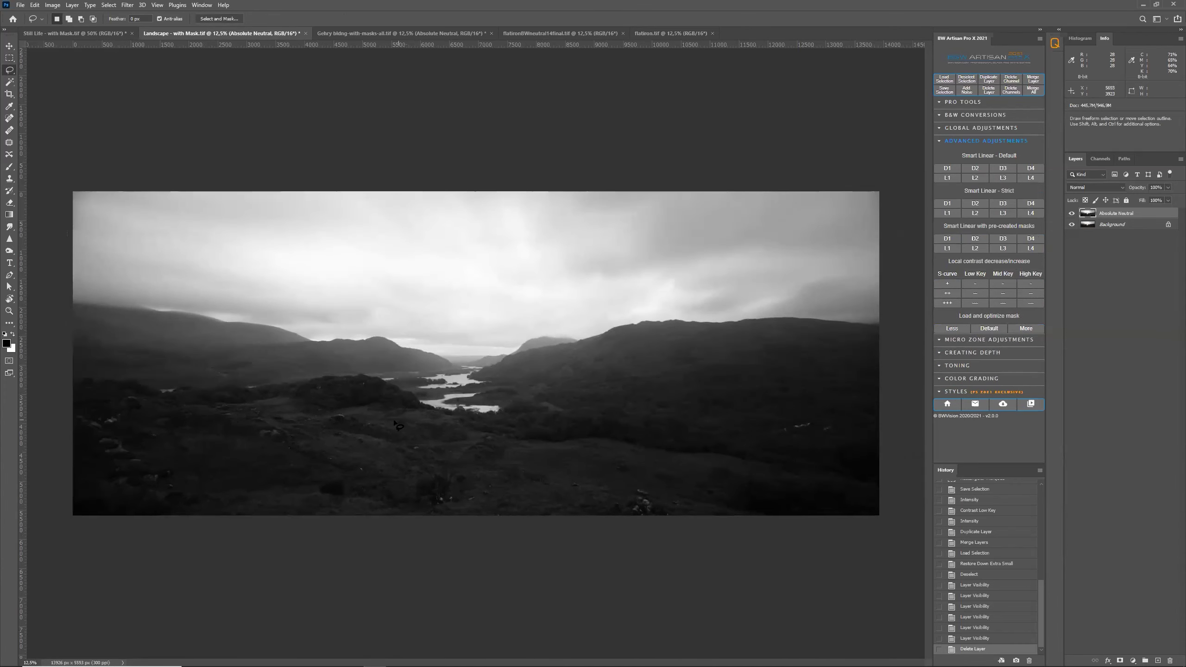
mouse_move(74, 368)
mouse_down()
mouse_move(229, 391)
mouse_move(364, 375)
mouse_move(489, 400)
mouse_move(593, 373)
mouse_move(848, 350)
mouse_move(916, 398)
mouse_move(936, 603)
mouse_move(38, 569)
mouse_up()
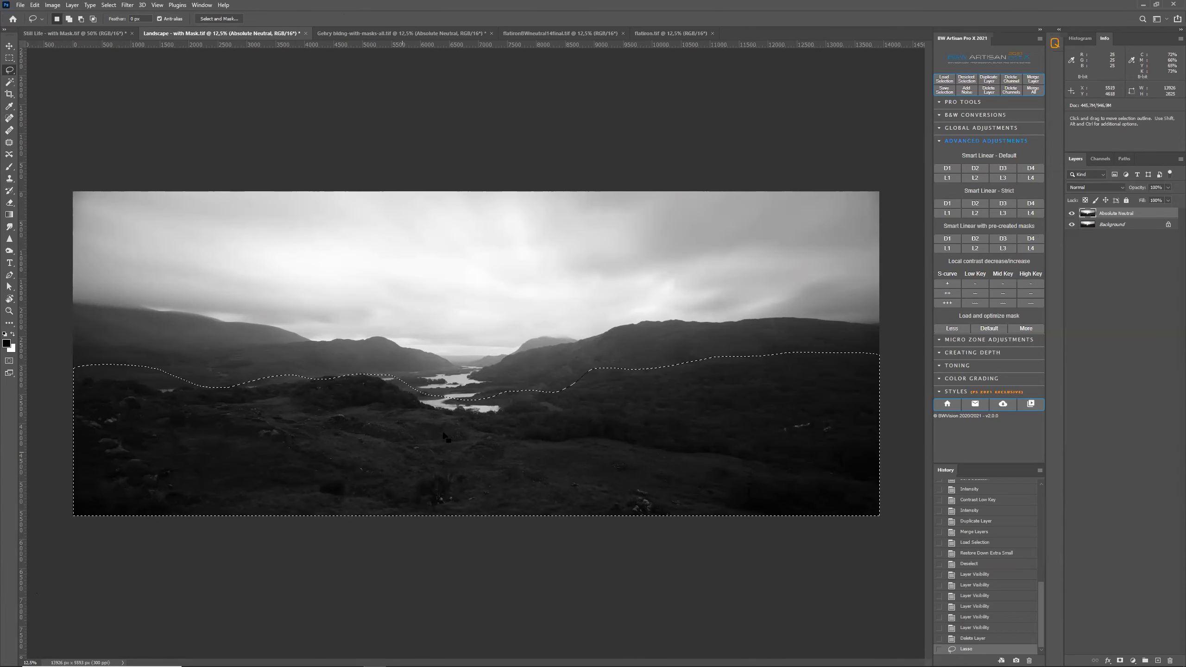
click(977, 305)
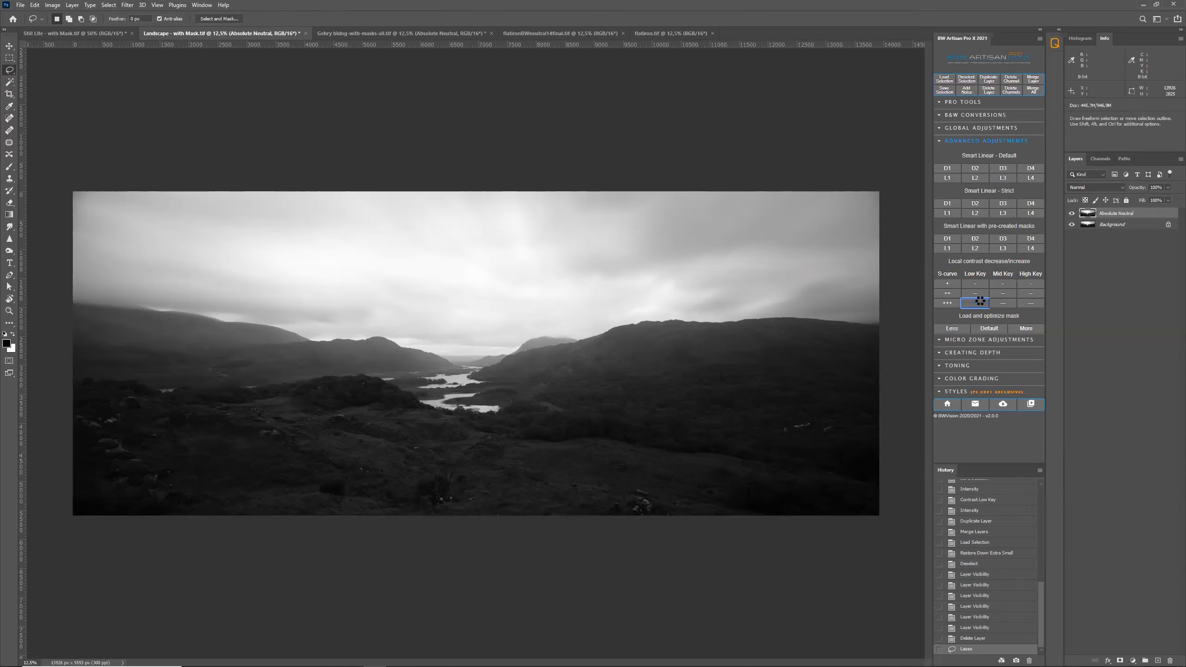
click(966, 78)
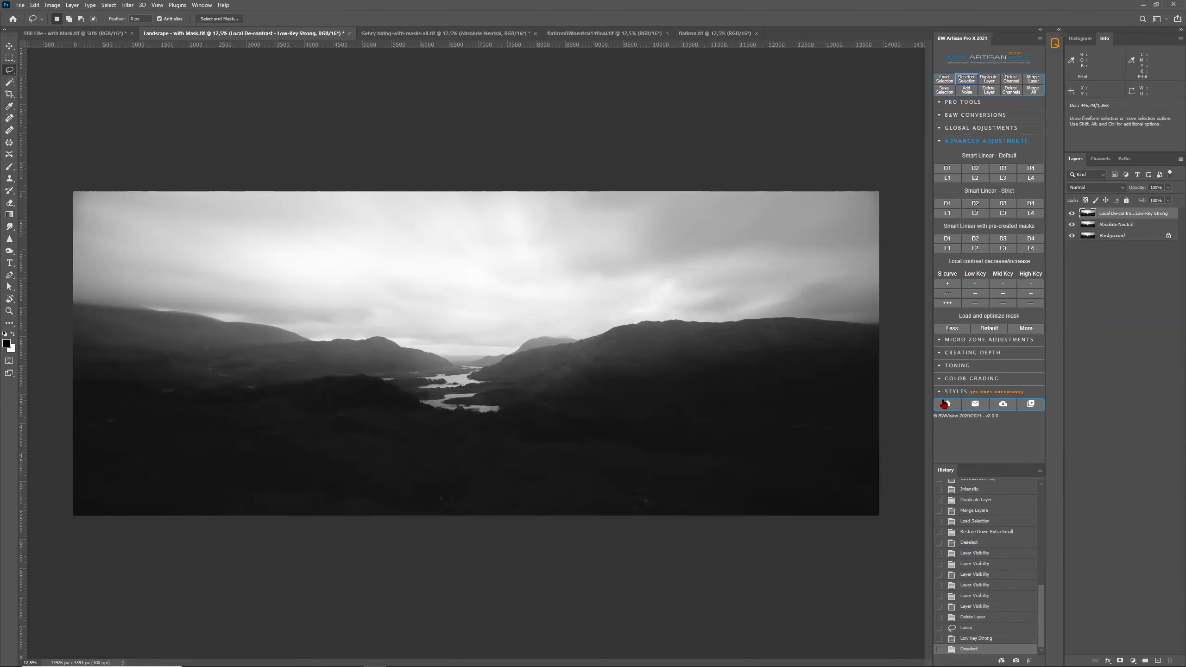
Step: Compare the darkened foreground up close with and without the strong Low Key de-contrast layer, leaving it shown
key(ctrl+plus)
key(ctrl+plus)
scroll(216, 375, down, 3)
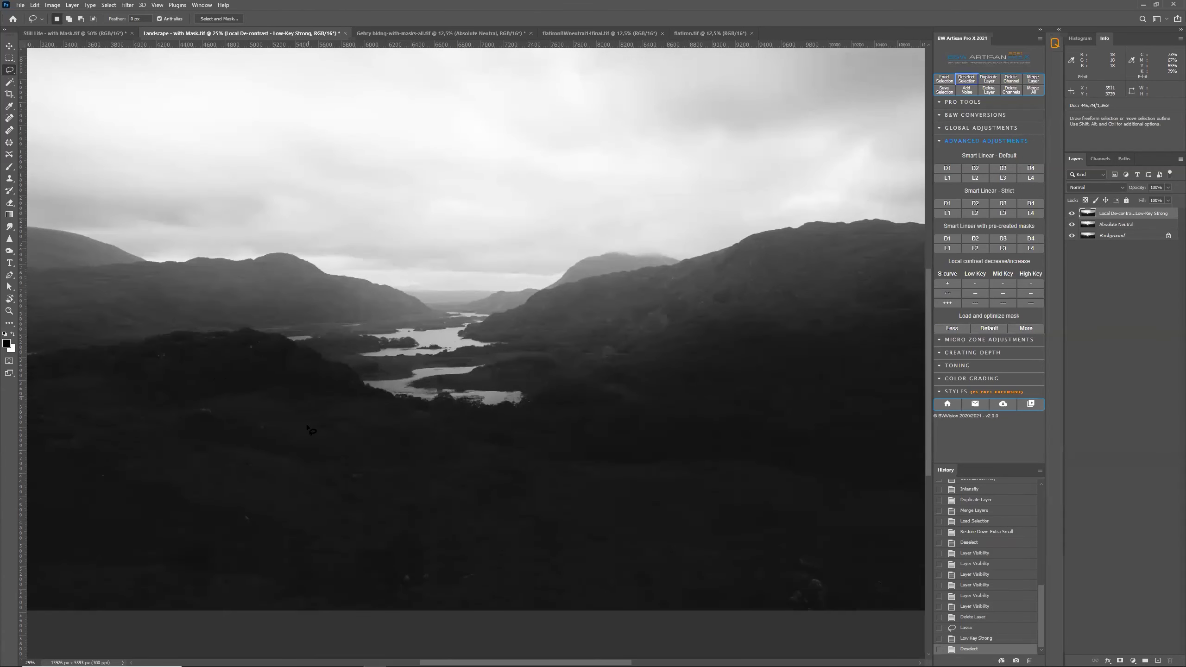
click(1072, 213)
click(1072, 214)
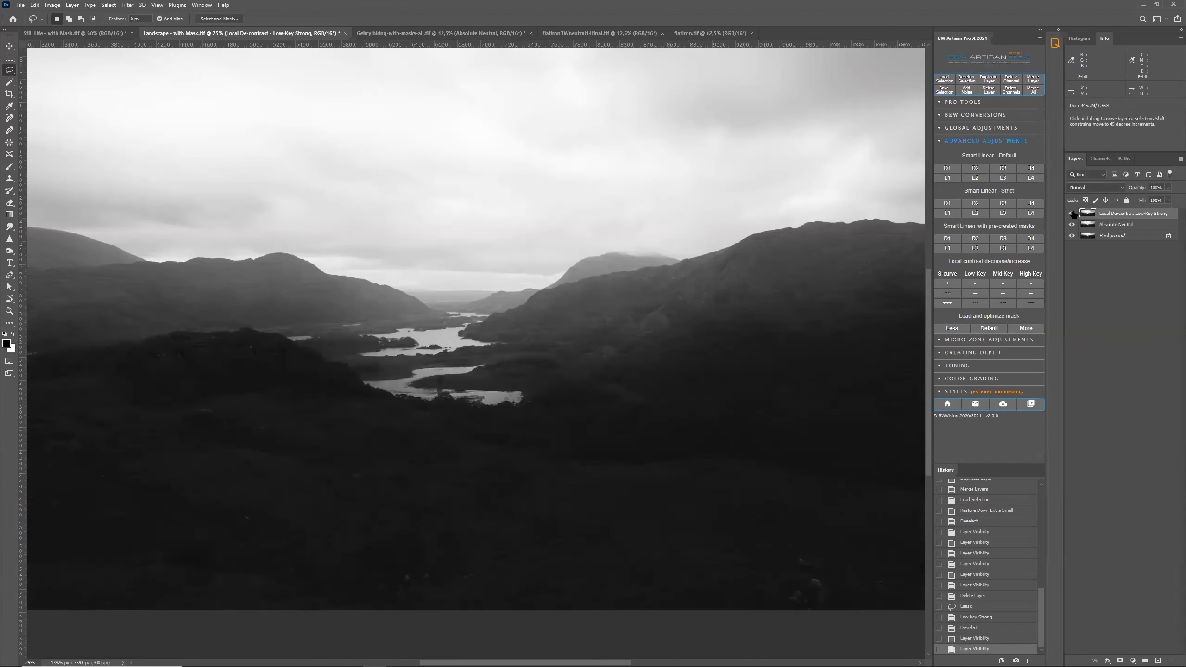
key(ctrl+0)
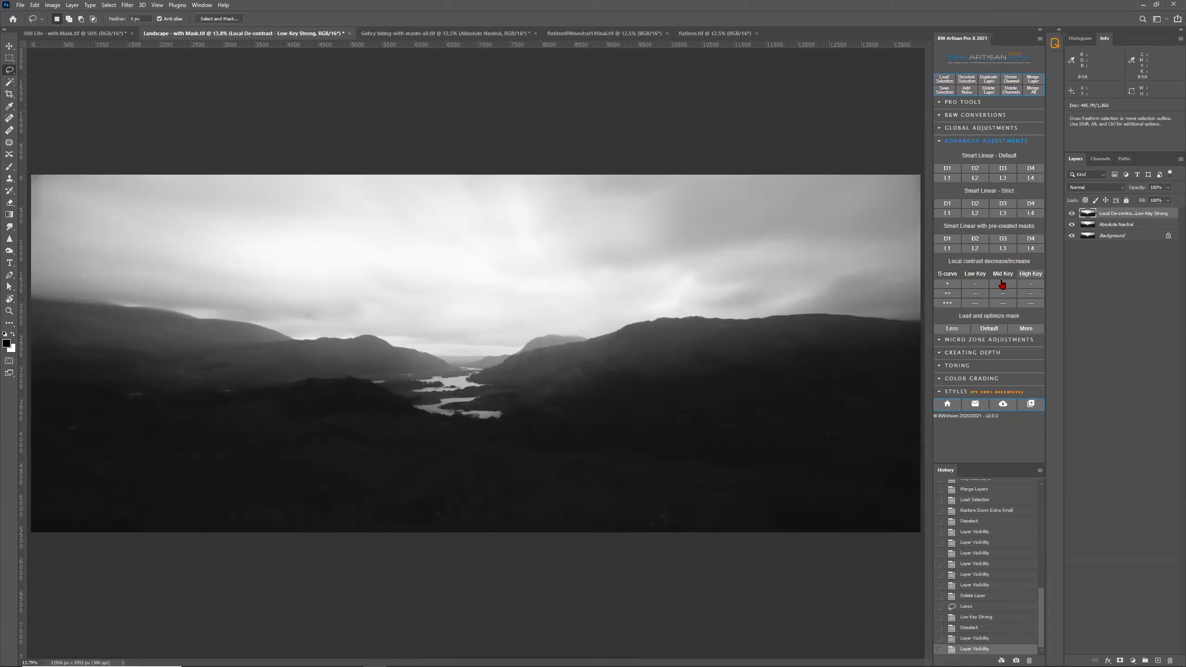
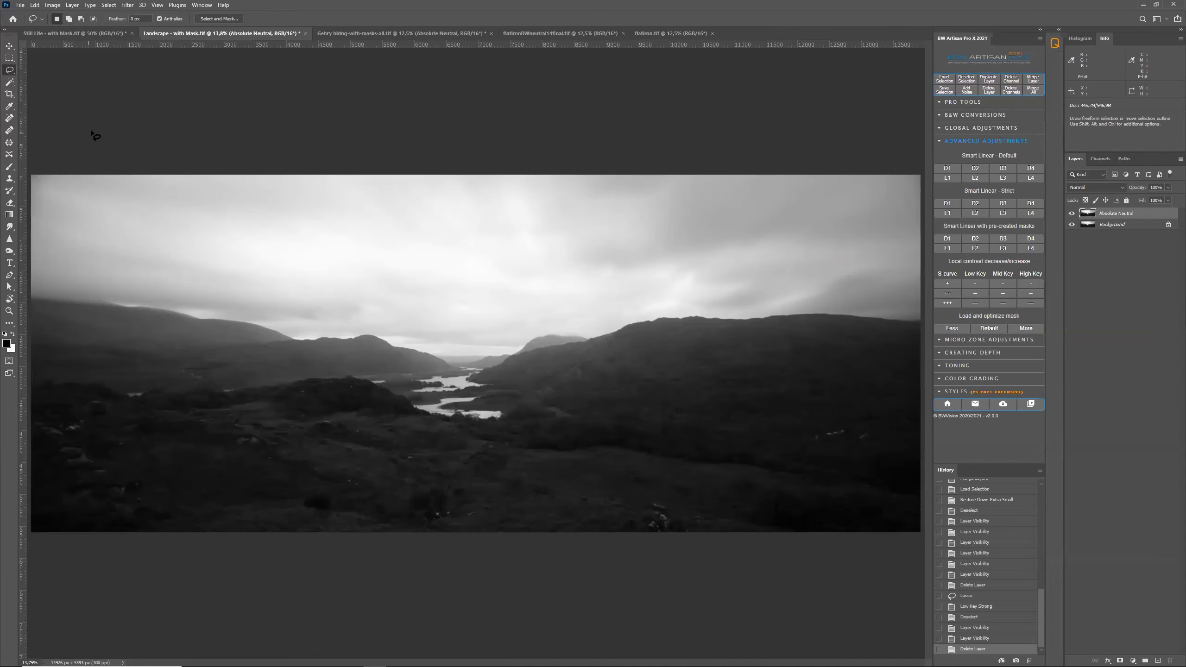
Step: Lasso the full-width upper sky about 1800 px high and apply the strongest High Key local contrast decrease, clearing the selection
key(ctrl+minus)
mouse_move(73, 259)
mouse_down()
mouse_move(406, 287)
mouse_move(731, 273)
mouse_move(889, 141)
mouse_move(850, 106)
mouse_up()
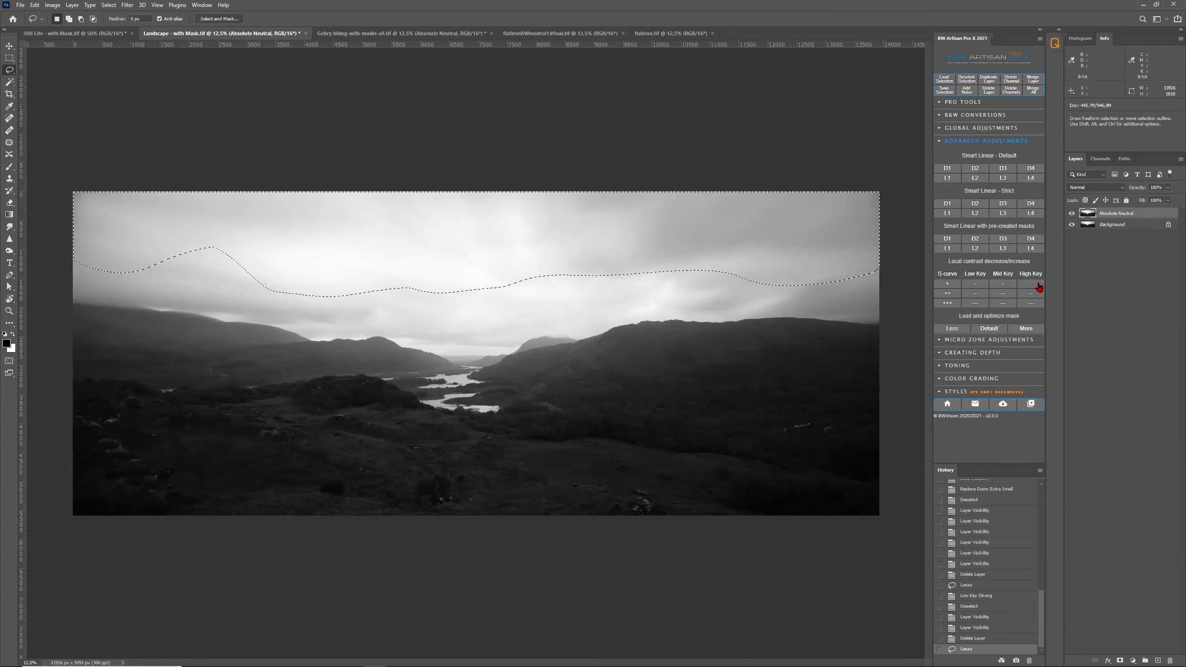
click(1033, 303)
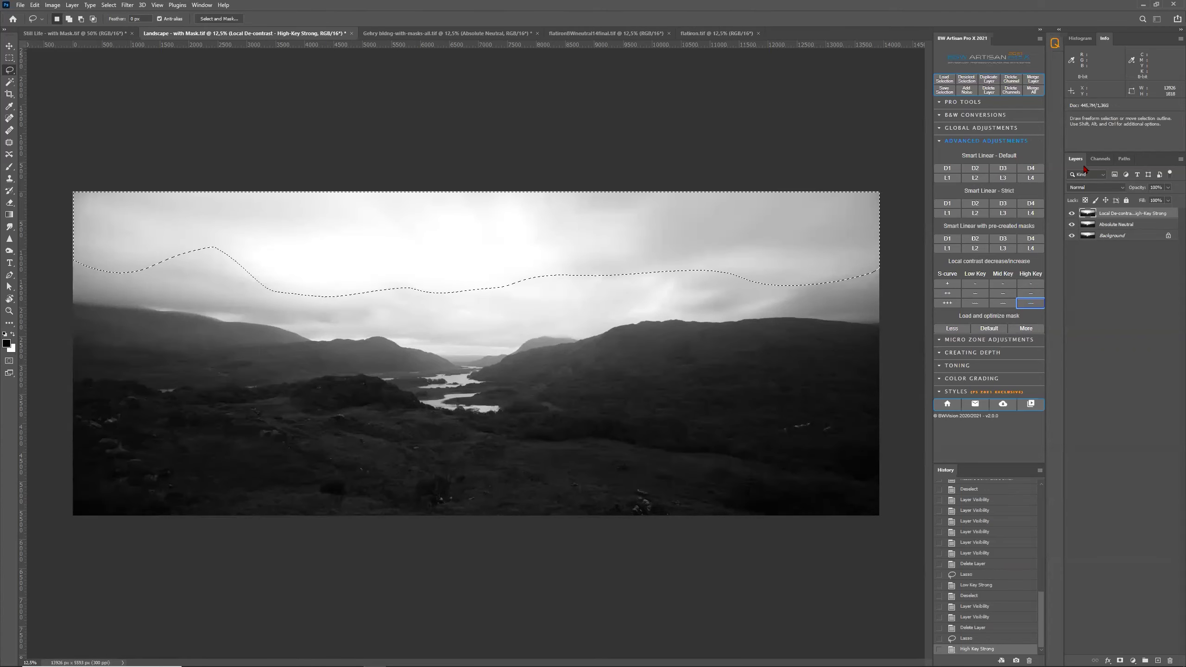
click(973, 77)
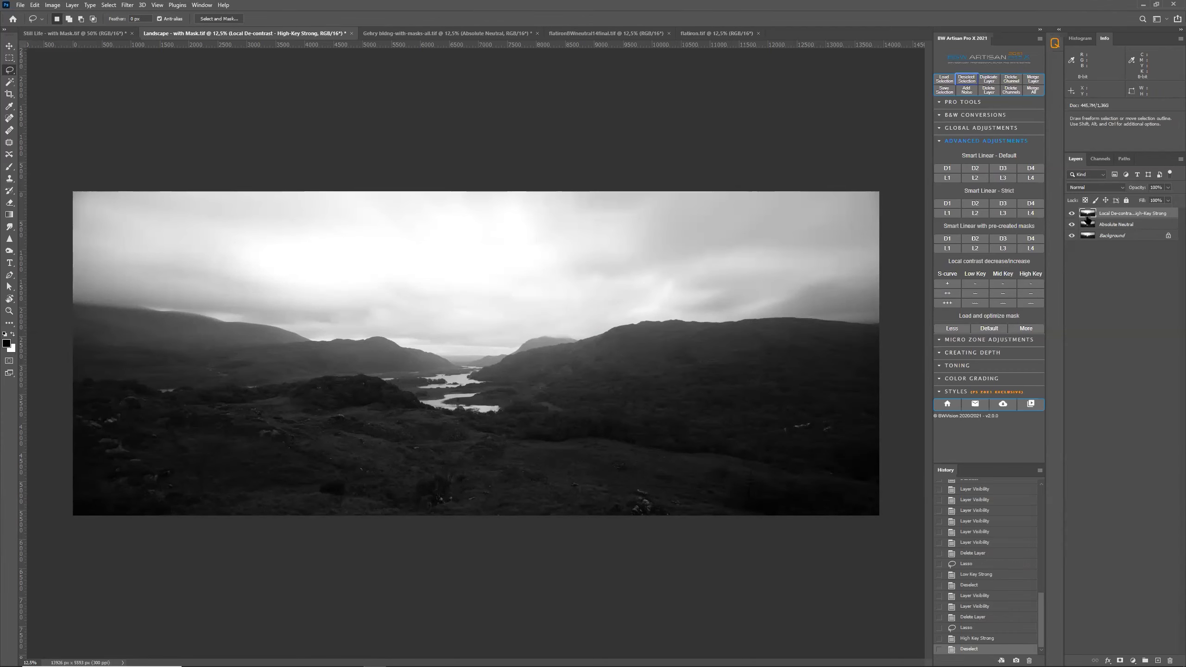
Step: Examine the sky up close with and without the strong High Key de-contrast layer, leaving the layer hidden
click(1072, 213)
click(1072, 214)
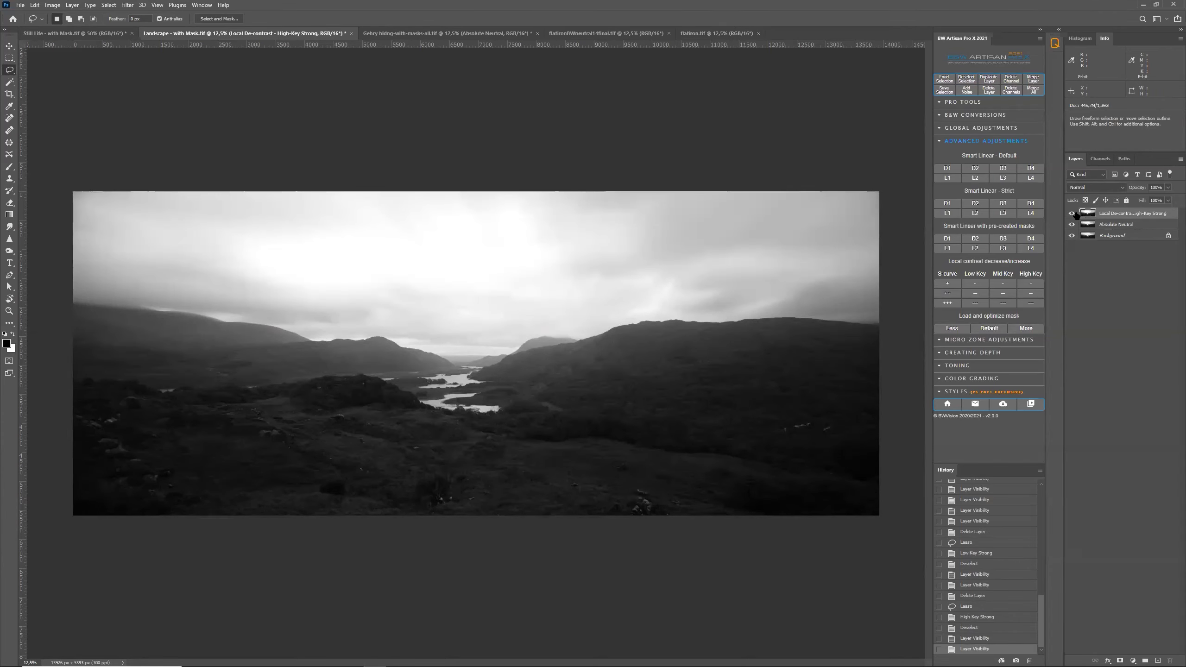
key(ctrl+plus)
key(ctrl+plus)
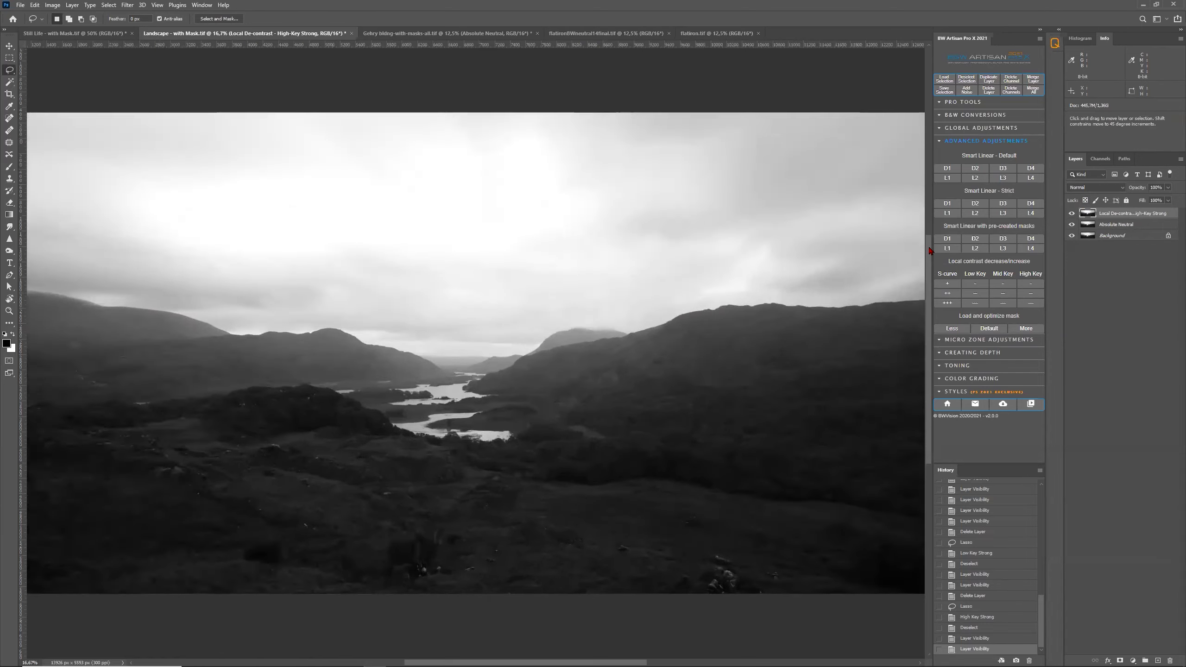
scroll(755, 219, up, 3)
key(ctrl+plus)
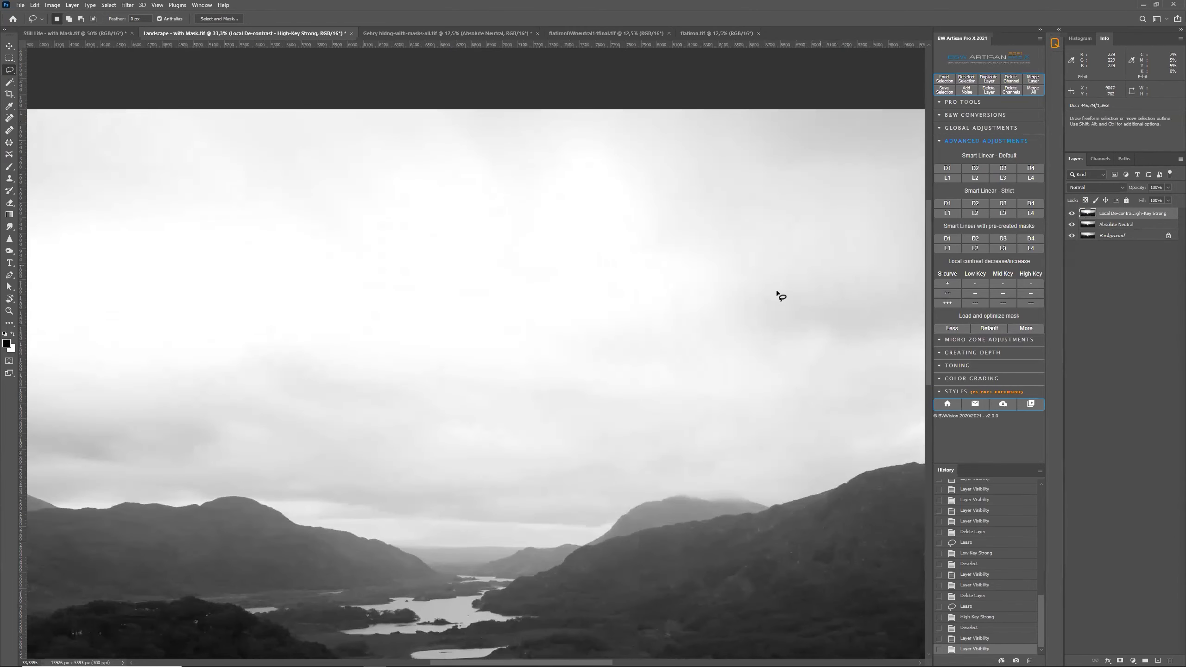
scroll(709, 297, right, 10)
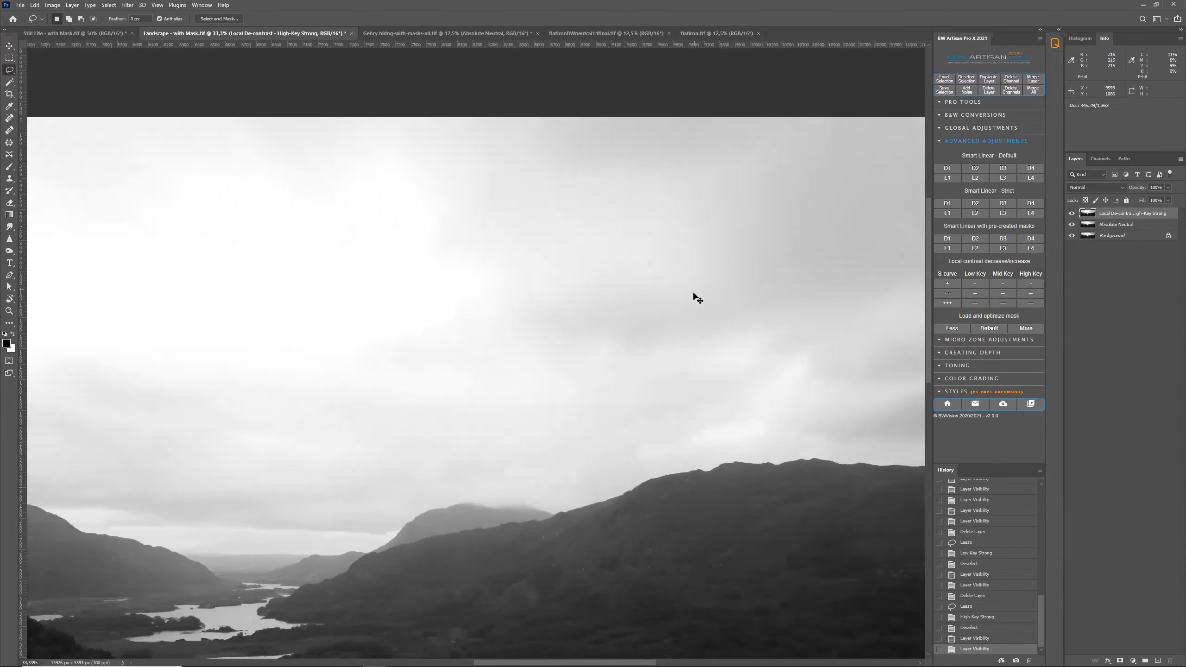
scroll(689, 299, right, 1)
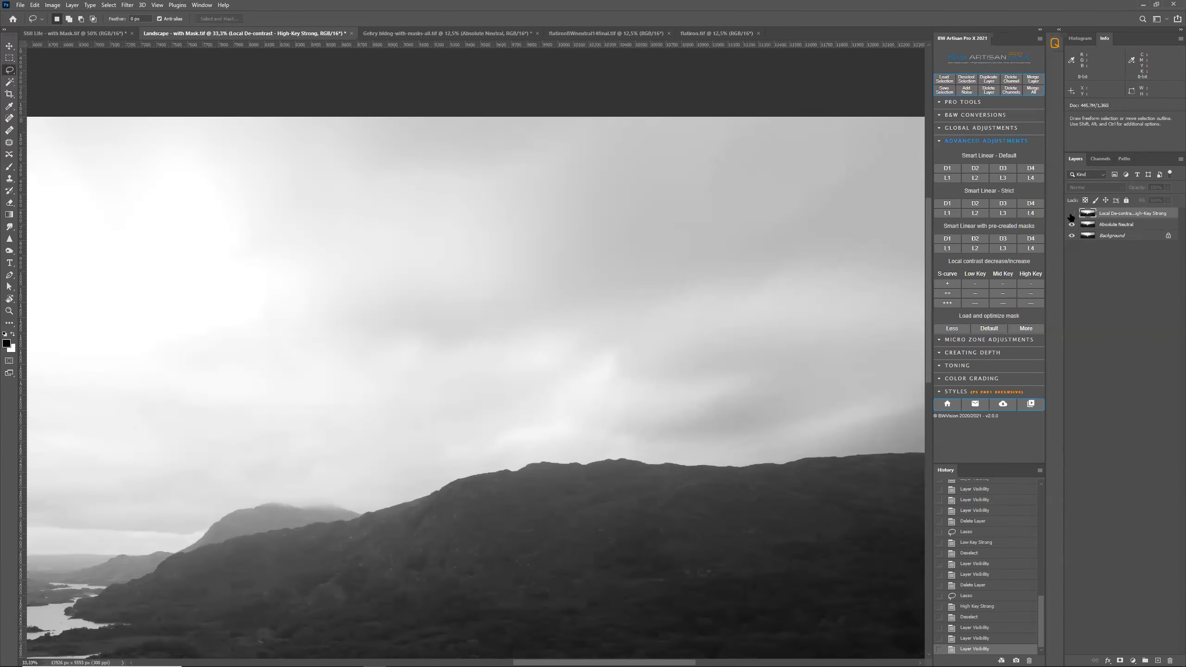
click(1072, 213)
click(1072, 213)
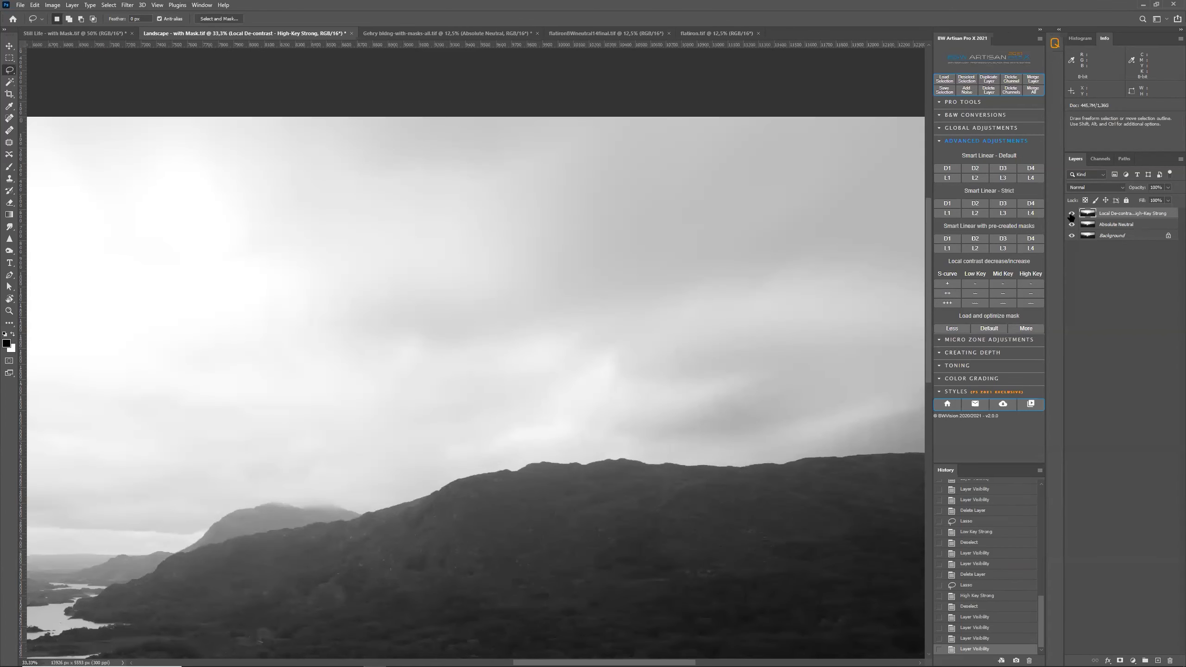
click(1072, 214)
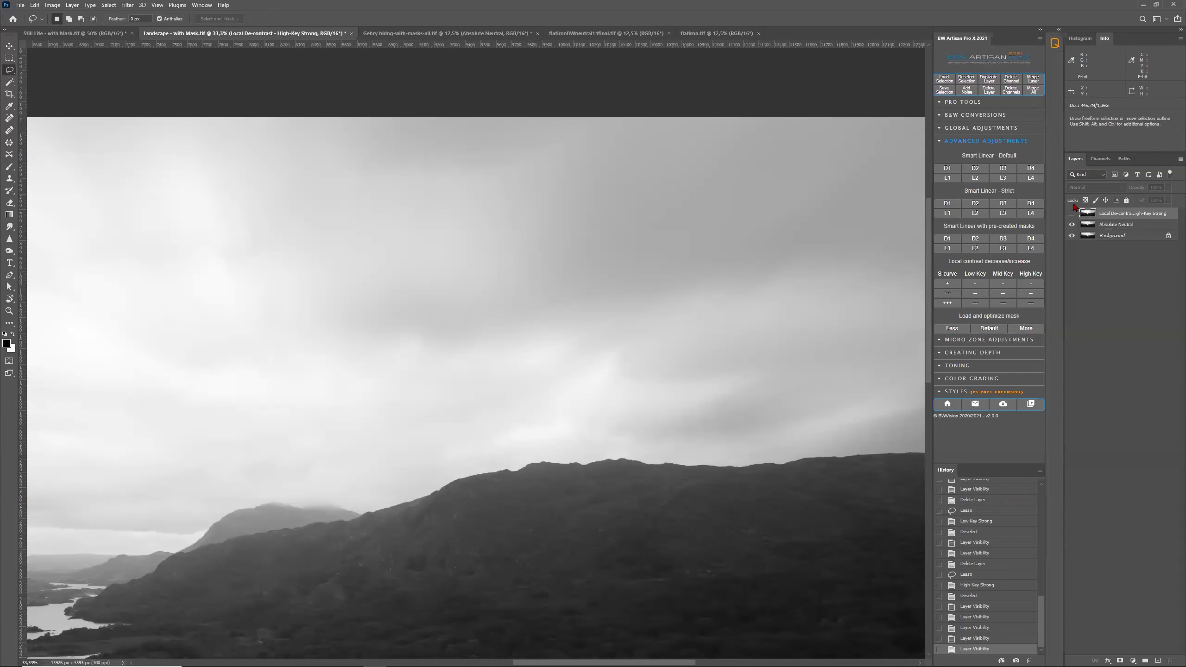
Step: Delete the strong High Key de-contrast layer
key(ctrl+0)
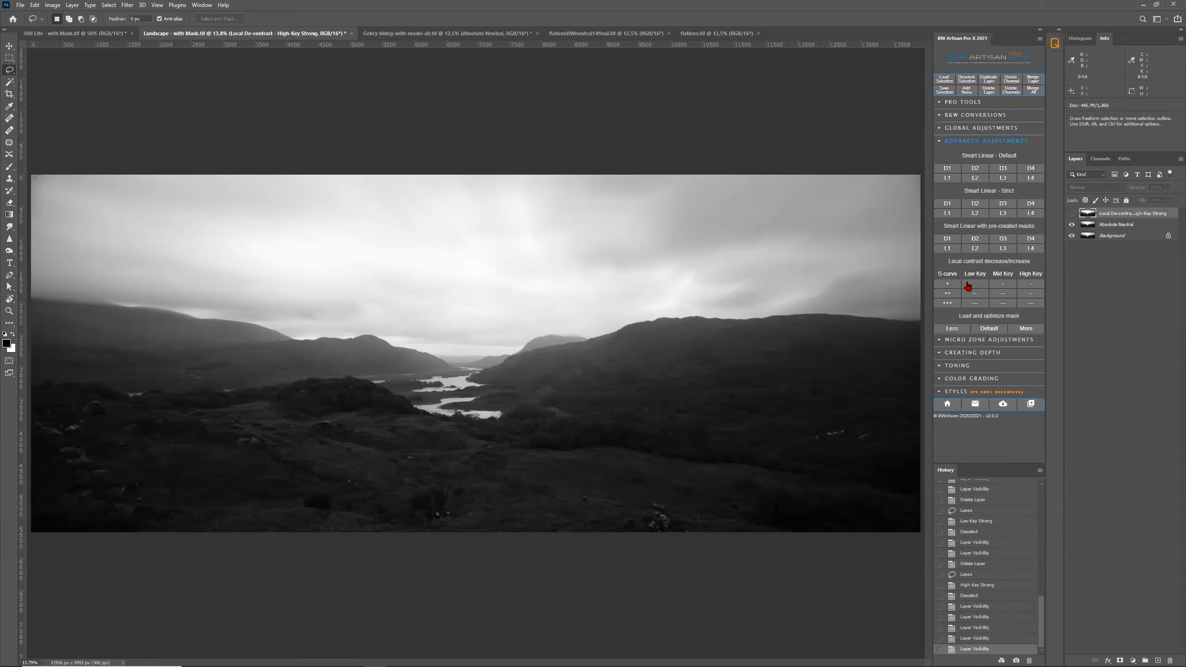
drag(1094, 215, 1169, 658)
key(ctrl+minus)
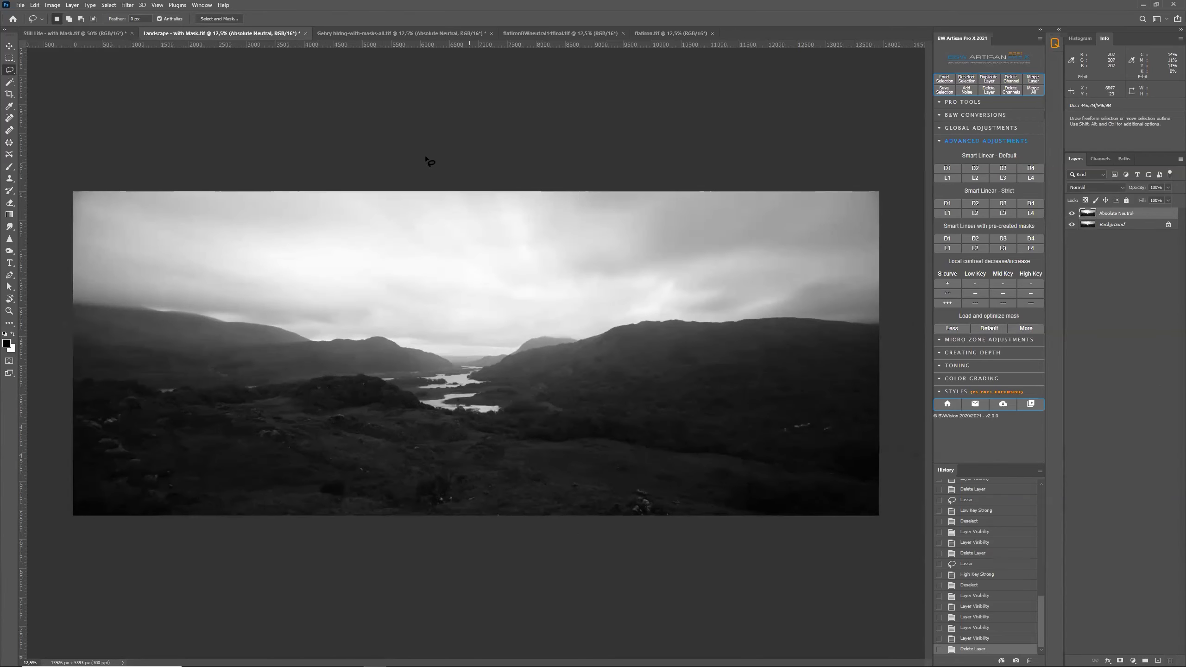
Step: Lasso the full-width upper sky about 1620 px high and apply the medium Low Key local contrast decrease, discarding a strongest-level attempt
mouse_move(73, 240)
mouse_down()
mouse_move(168, 250)
mouse_move(306, 280)
mouse_move(689, 275)
mouse_move(819, 238)
mouse_move(889, 191)
mouse_move(900, 164)
mouse_move(868, 202)
mouse_up()
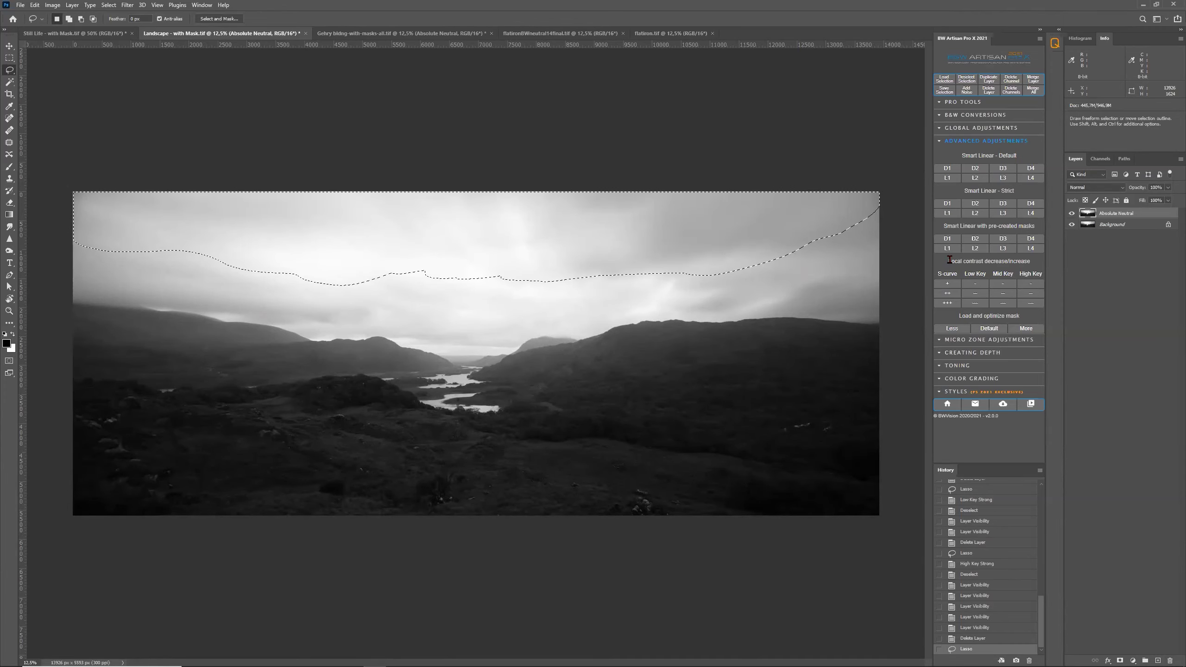
click(977, 303)
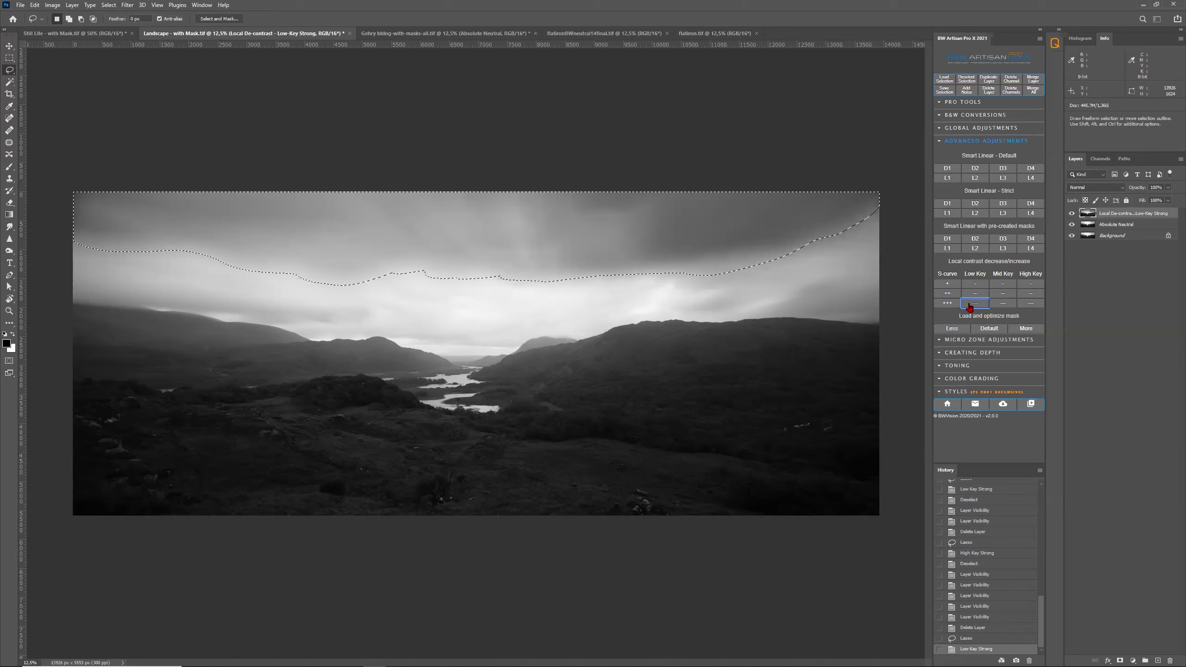
click(980, 638)
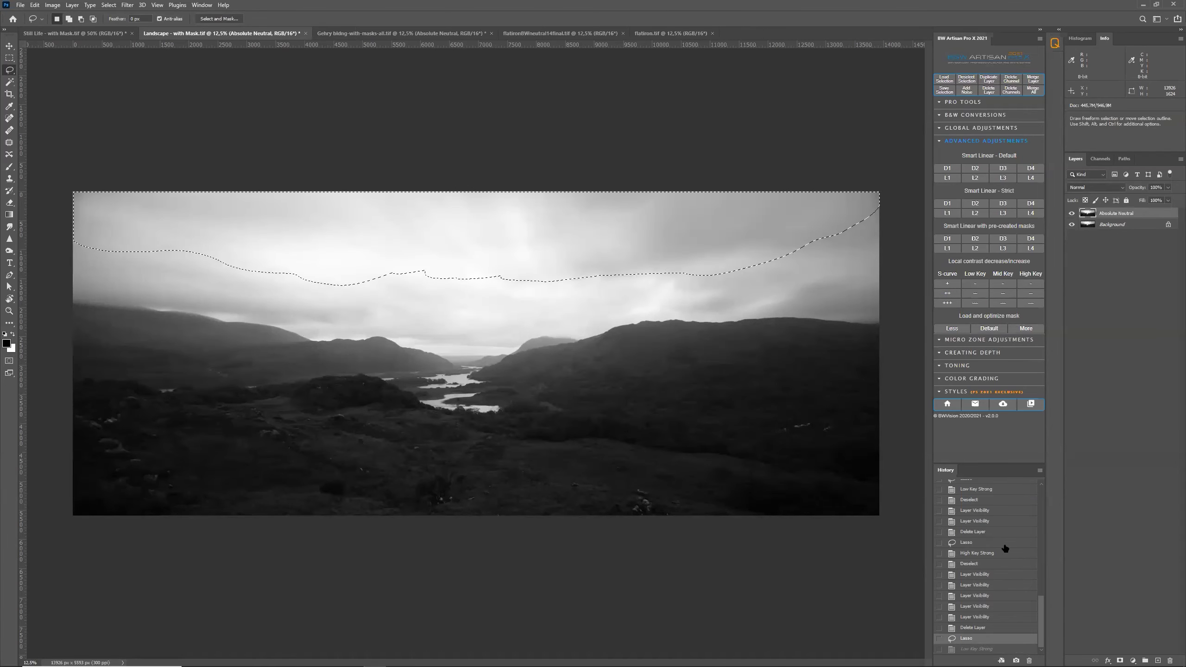
click(975, 300)
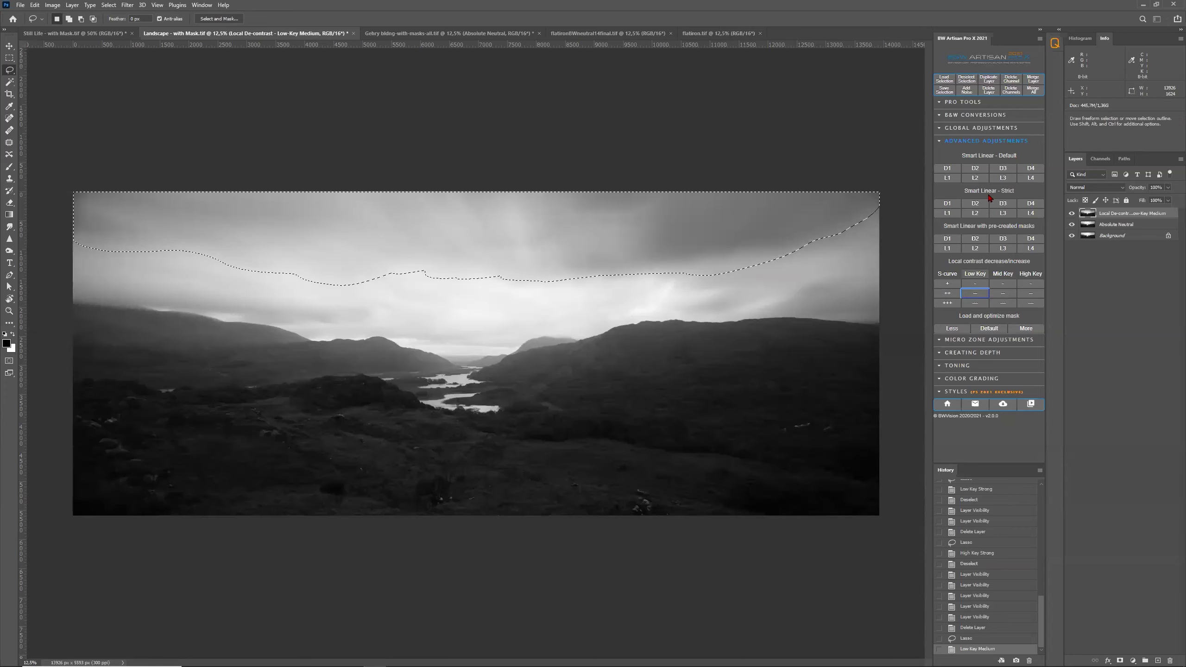
click(967, 83)
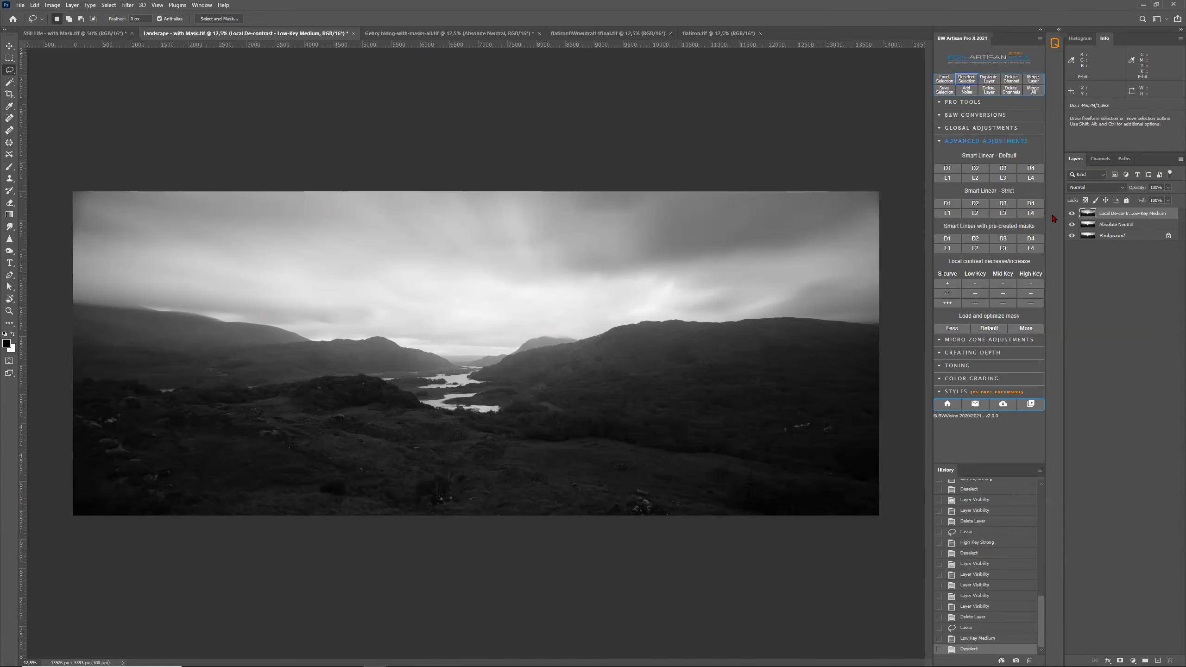
Step: Compare the sky with and without the medium Low Key de-contrast layer, leaving the layer hidden
click(1073, 215)
click(1073, 214)
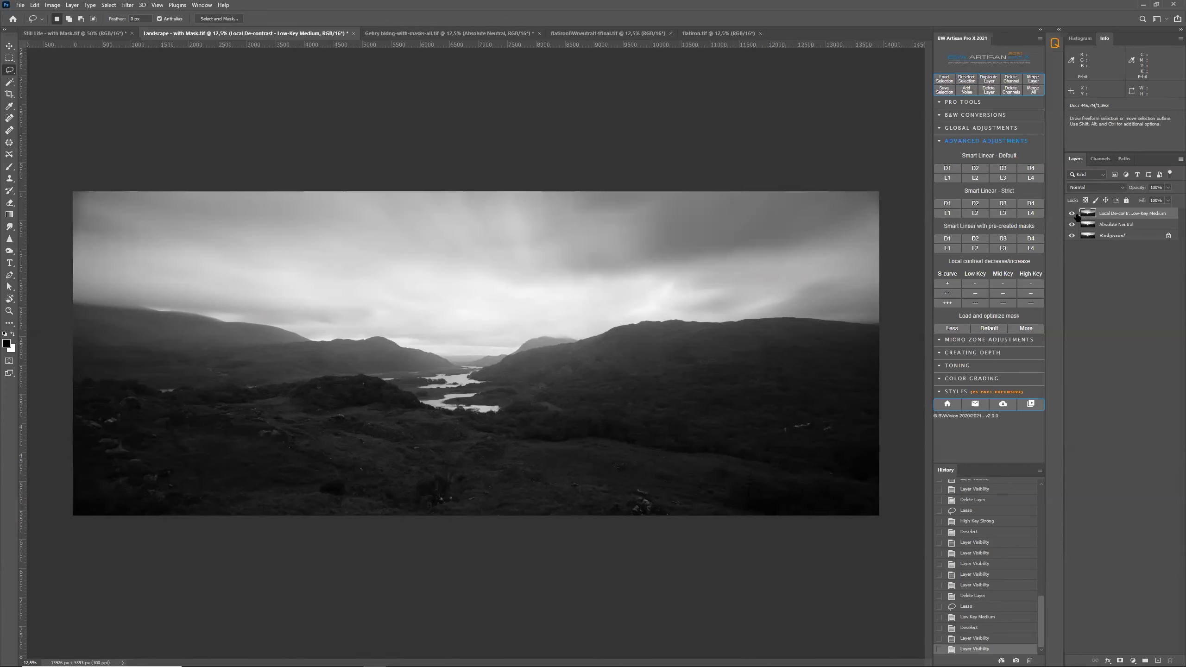
click(1073, 215)
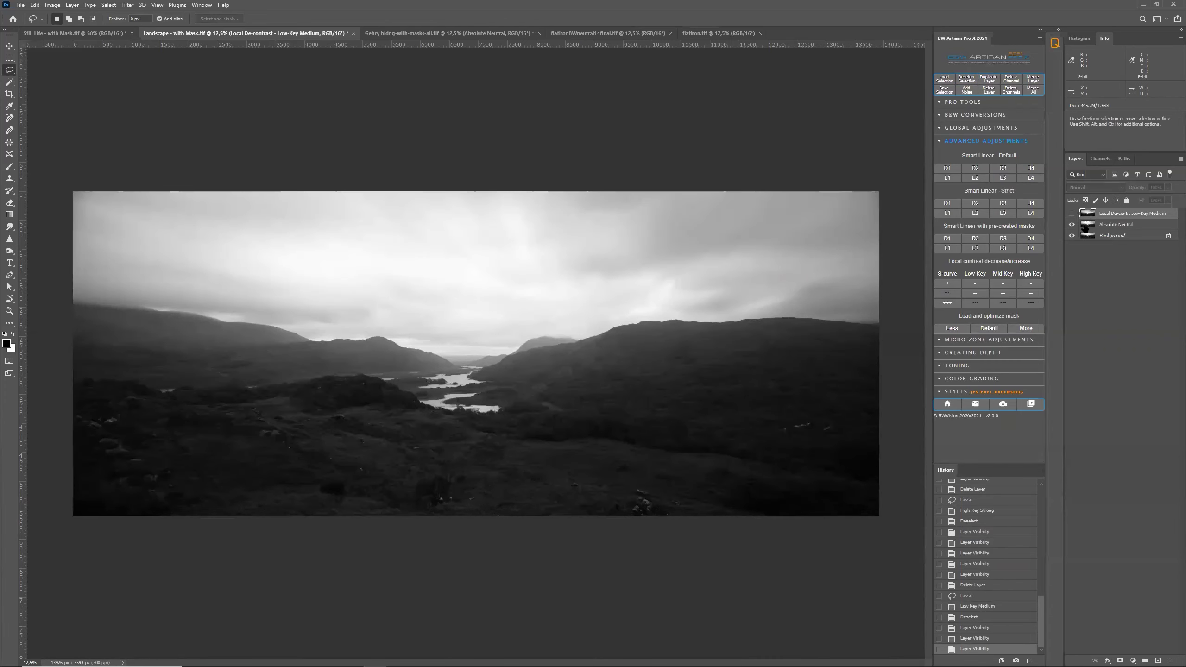
Step: On the Absolute Neutral layer, lasso the full-width upper sky about 1570 px high and apply the Smart Linear Default D2 darkening, clearing the selection
click(1085, 228)
mouse_move(72, 237)
mouse_down()
mouse_move(496, 275)
mouse_move(890, 236)
mouse_move(905, 138)
mouse_up()
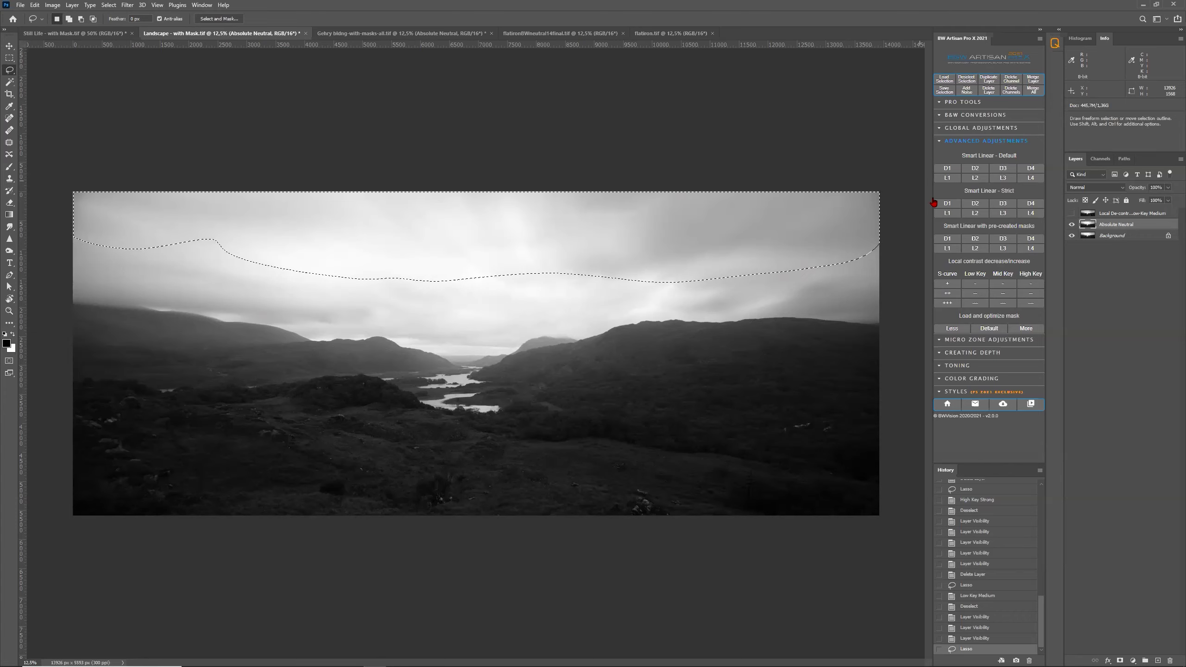
click(976, 169)
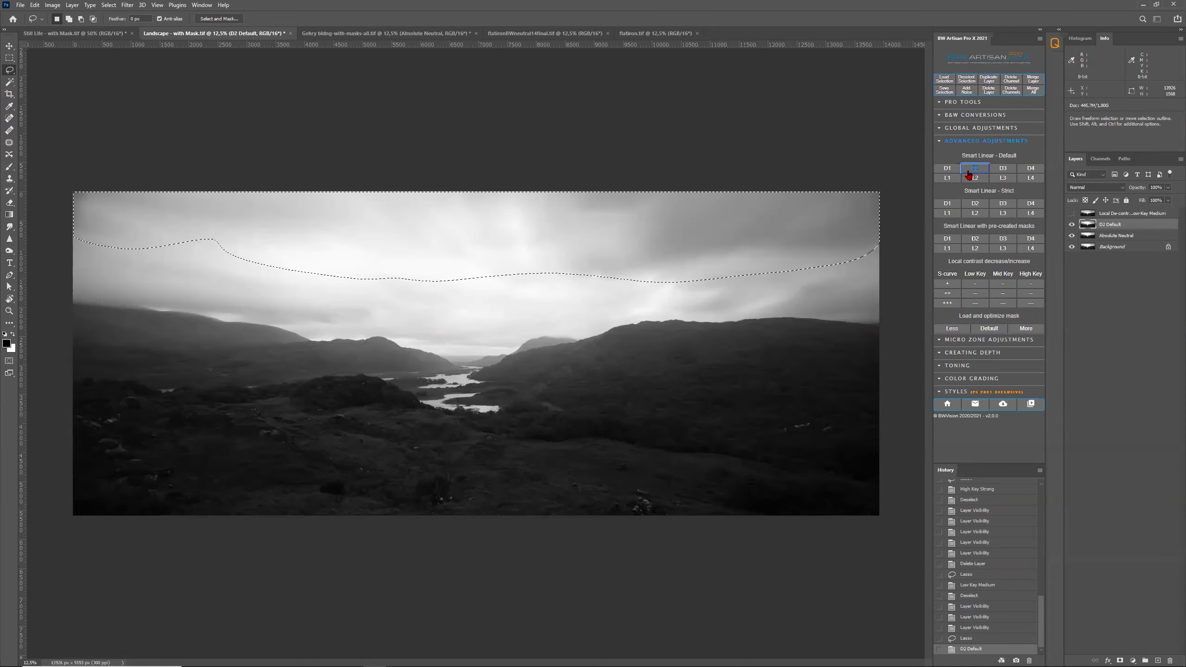
click(966, 78)
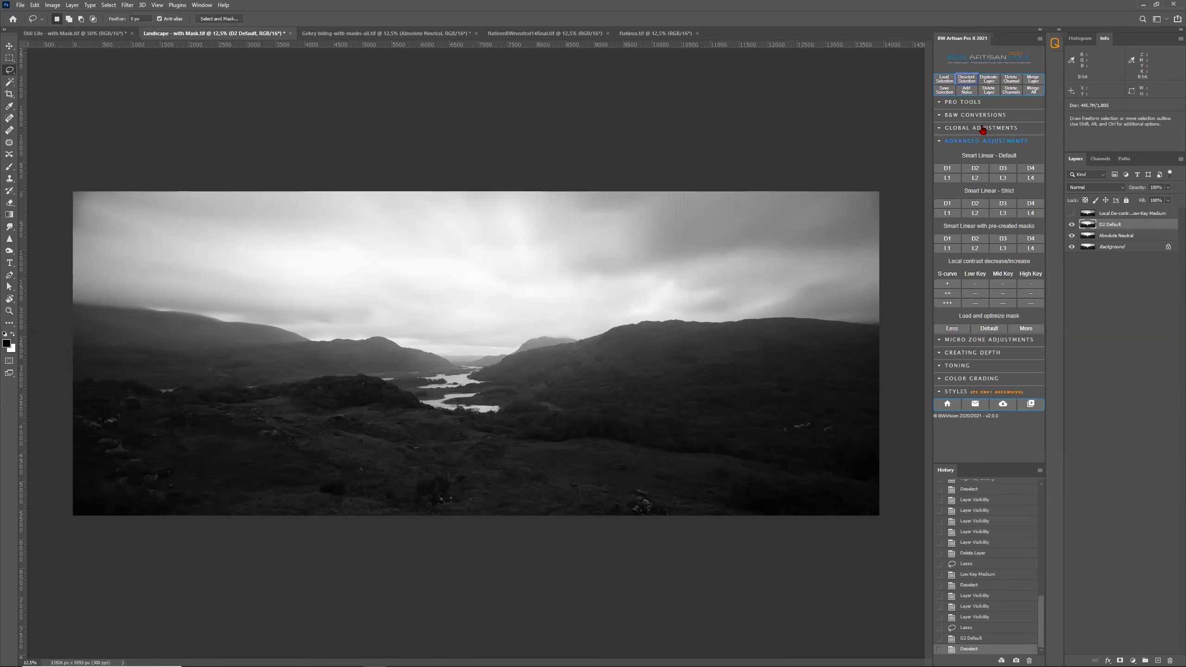
Step: Show the medium Low Key de-contrast layer again and delete it together with the D2 Default layer
click(1072, 214)
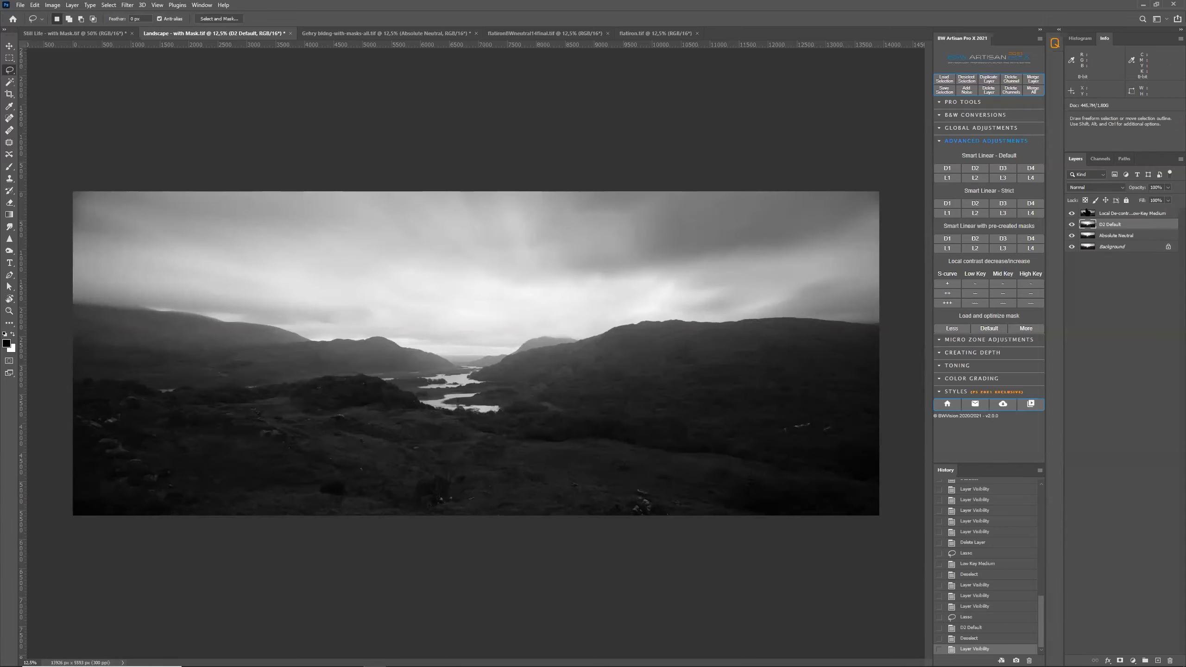
shift+click(1113, 216)
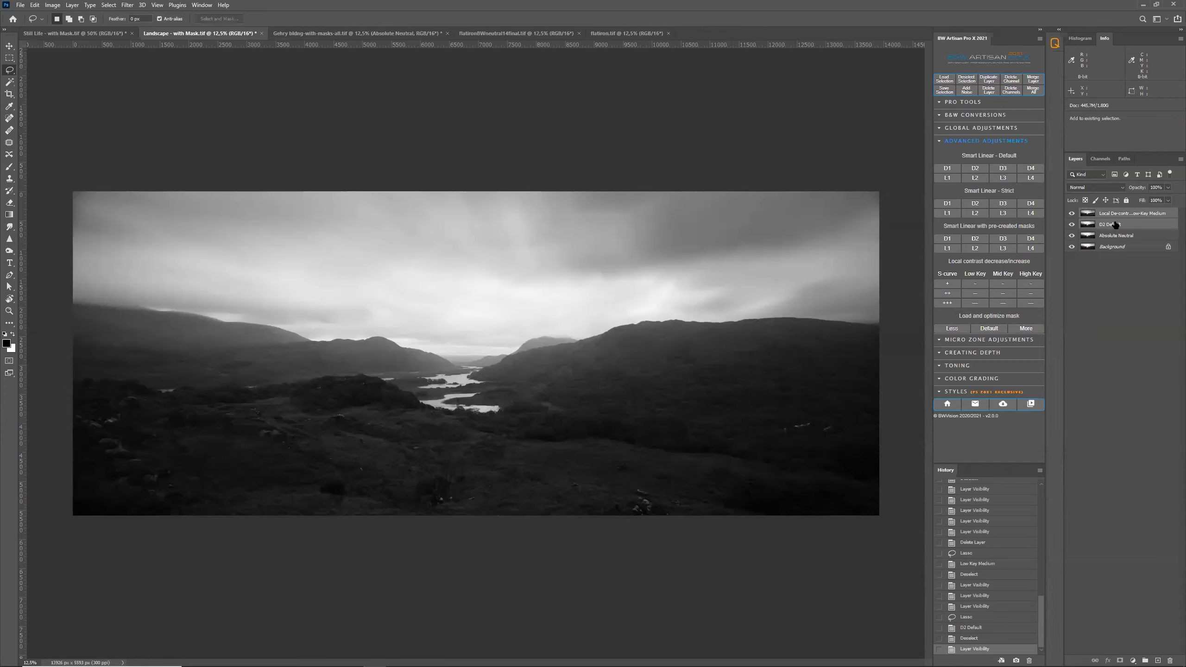
drag(1113, 216, 1171, 659)
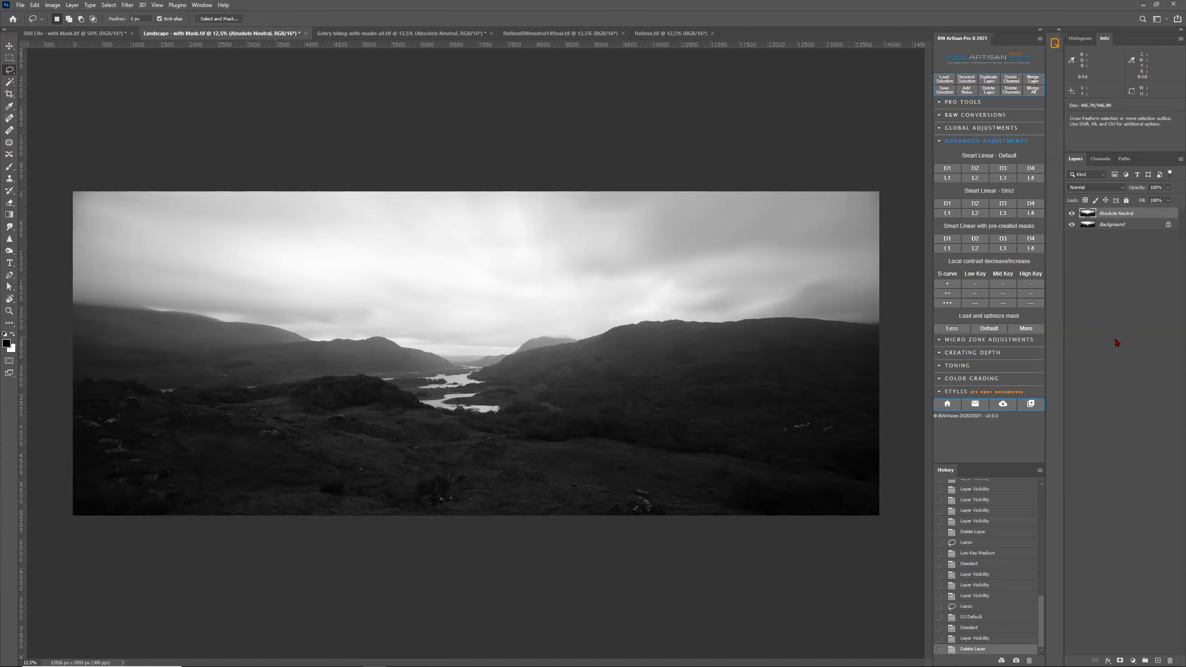
click(1004, 128)
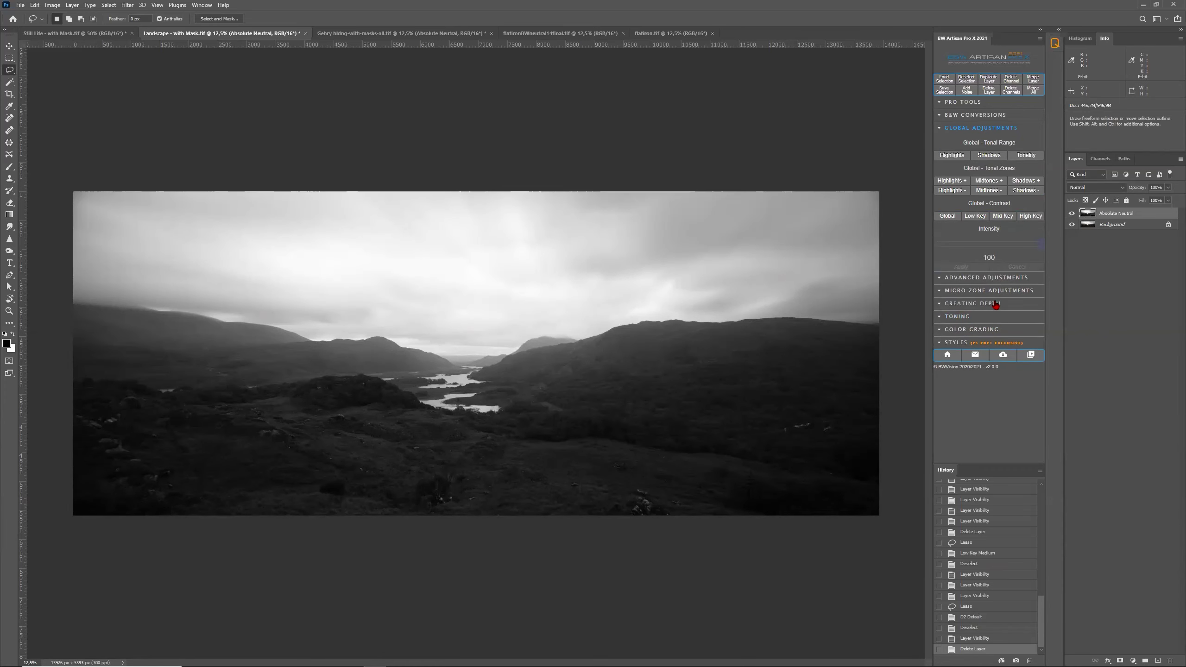
click(986, 279)
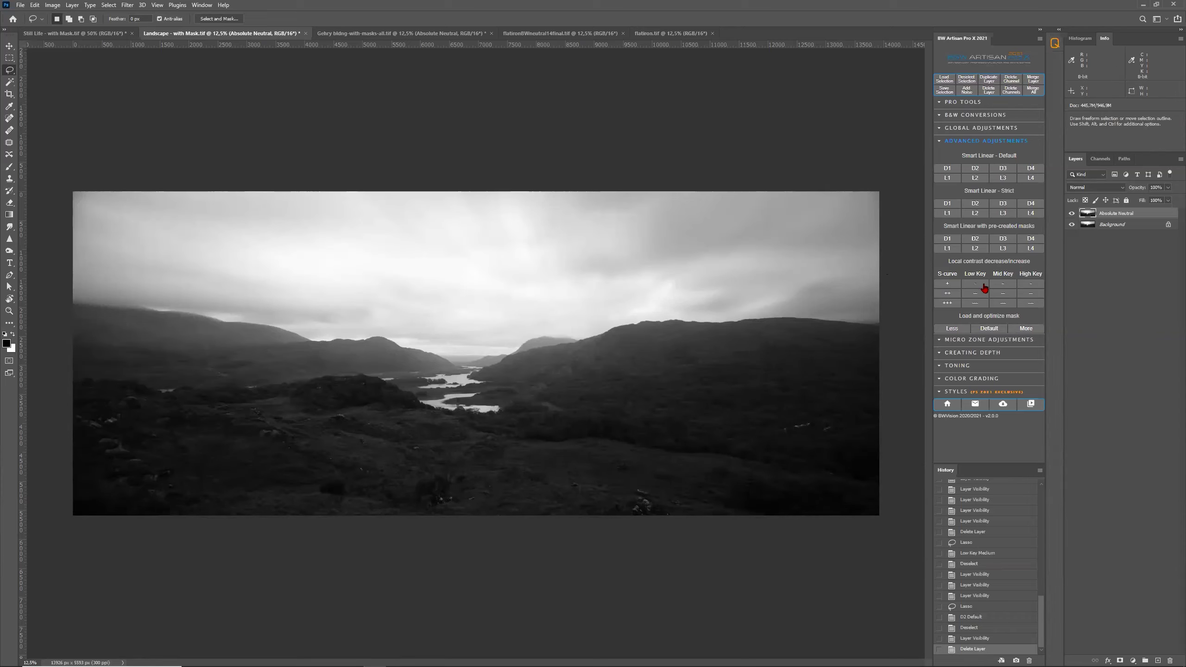
Step: Lasso the full-width upper sky about 1350 px high and save the selection as a new channel named t2
mouse_move(82, 178)
mouse_down()
mouse_move(257, 273)
mouse_move(680, 265)
mouse_move(880, 243)
mouse_move(892, 180)
mouse_up()
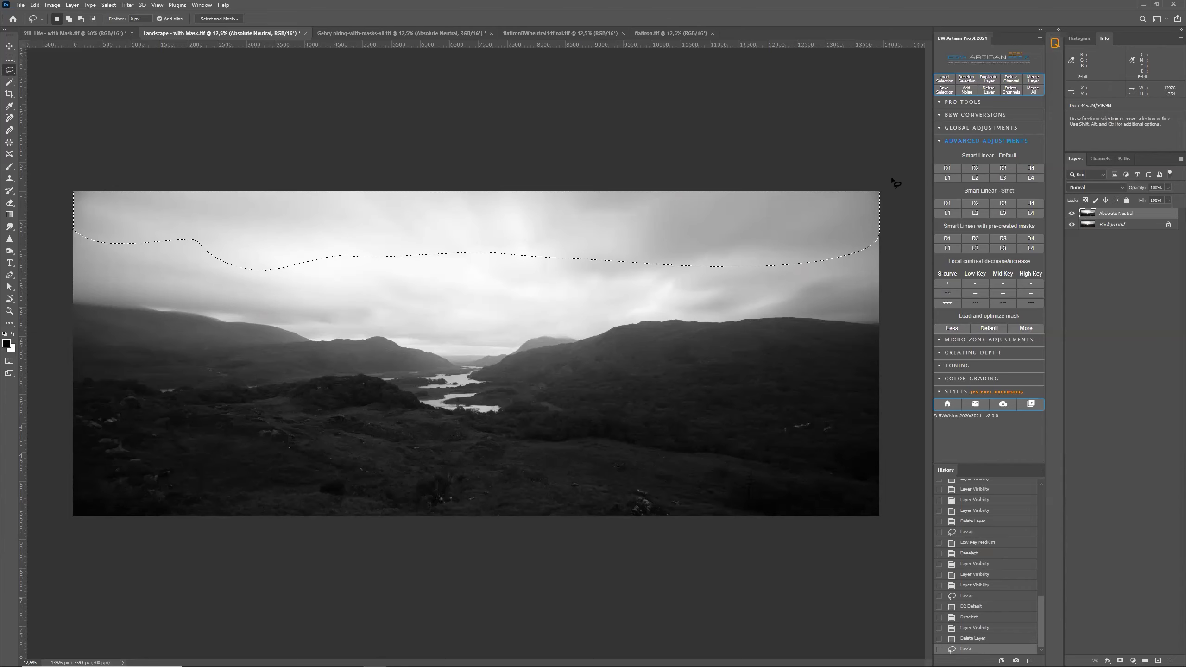
click(109, 5)
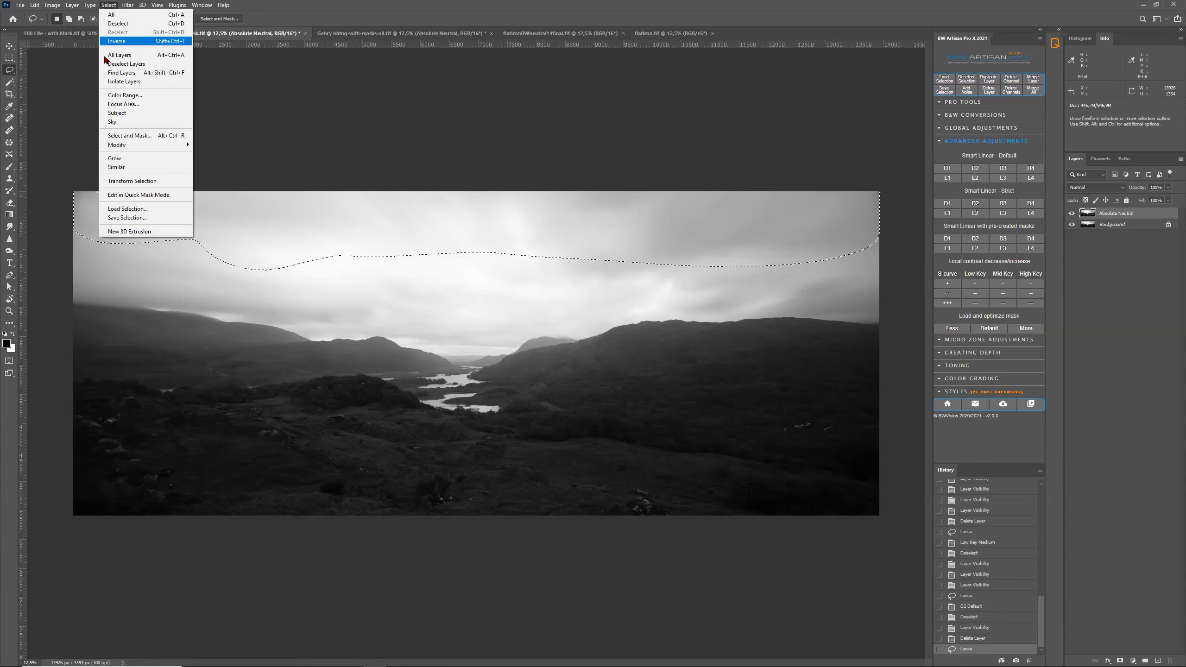
click(137, 218)
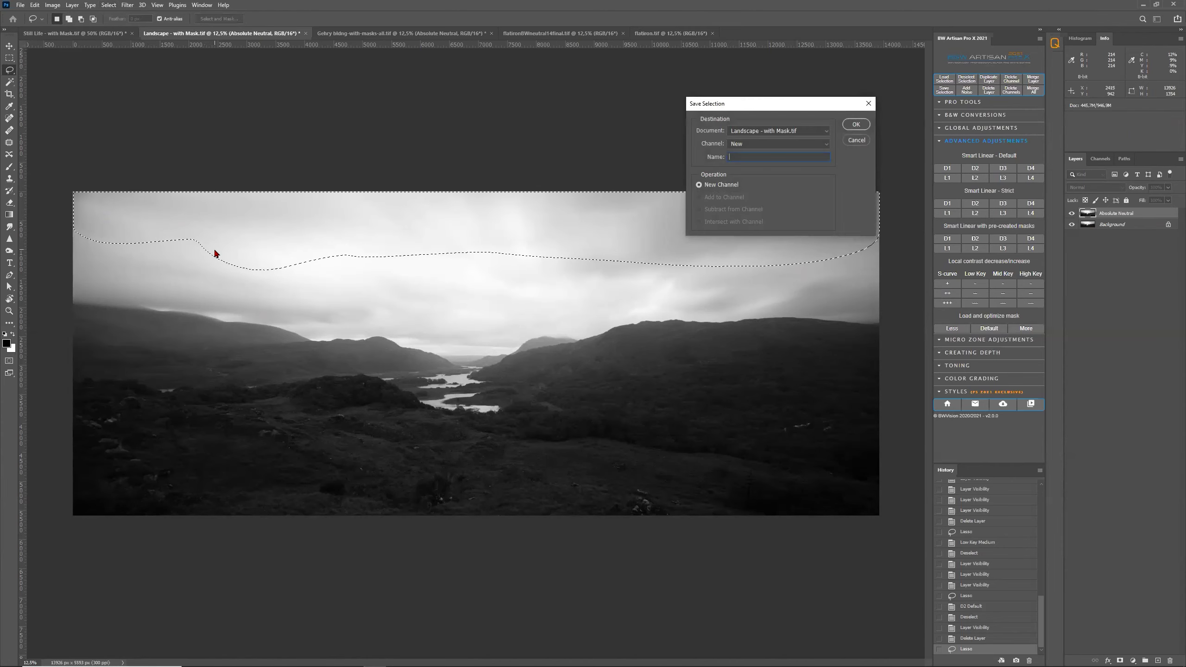
text(t2)
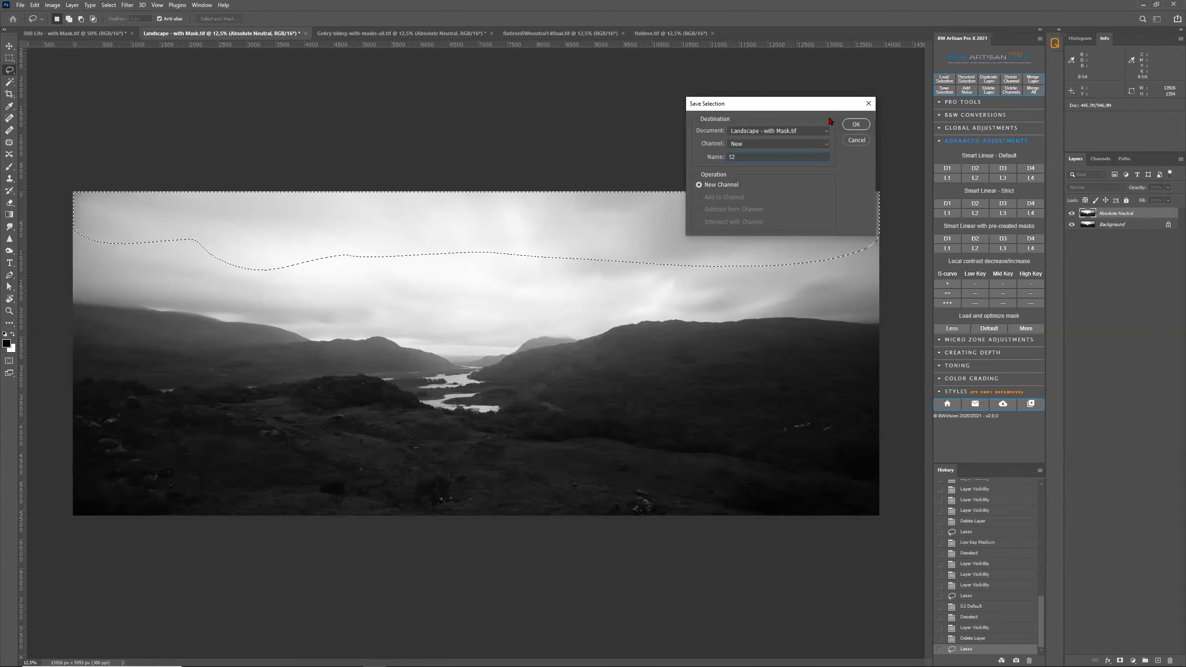
click(851, 126)
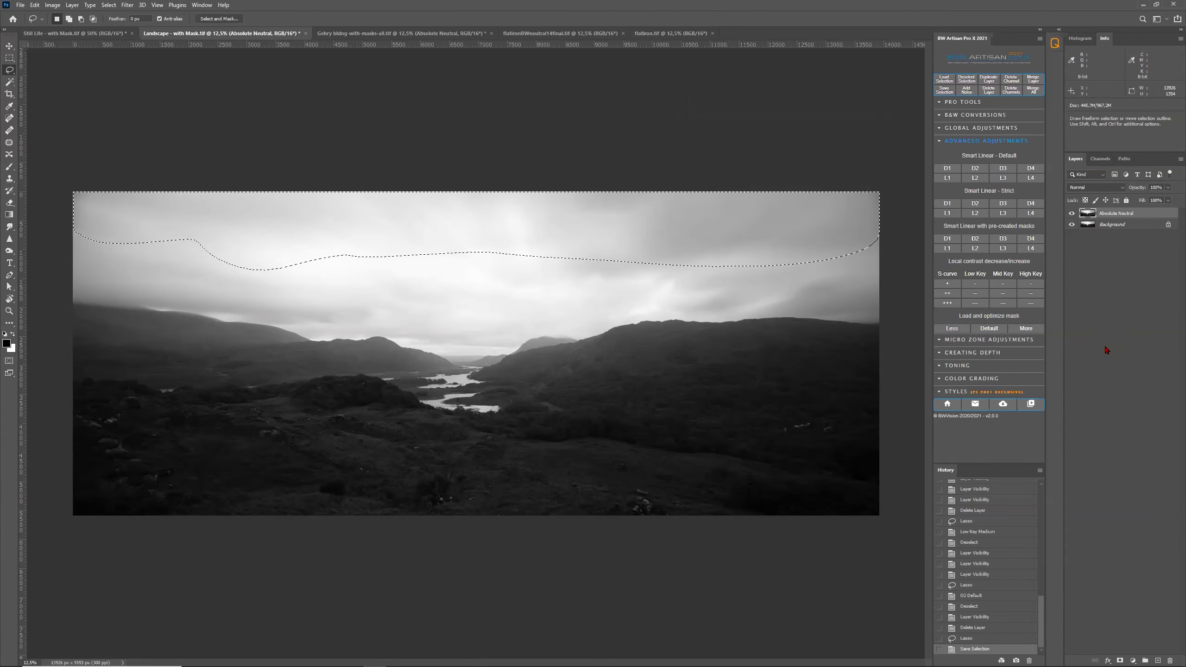
Step: Apply the soft Low Key local contrast decrease to the selected sky and compare it with the layer off, leaving it hidden
click(975, 284)
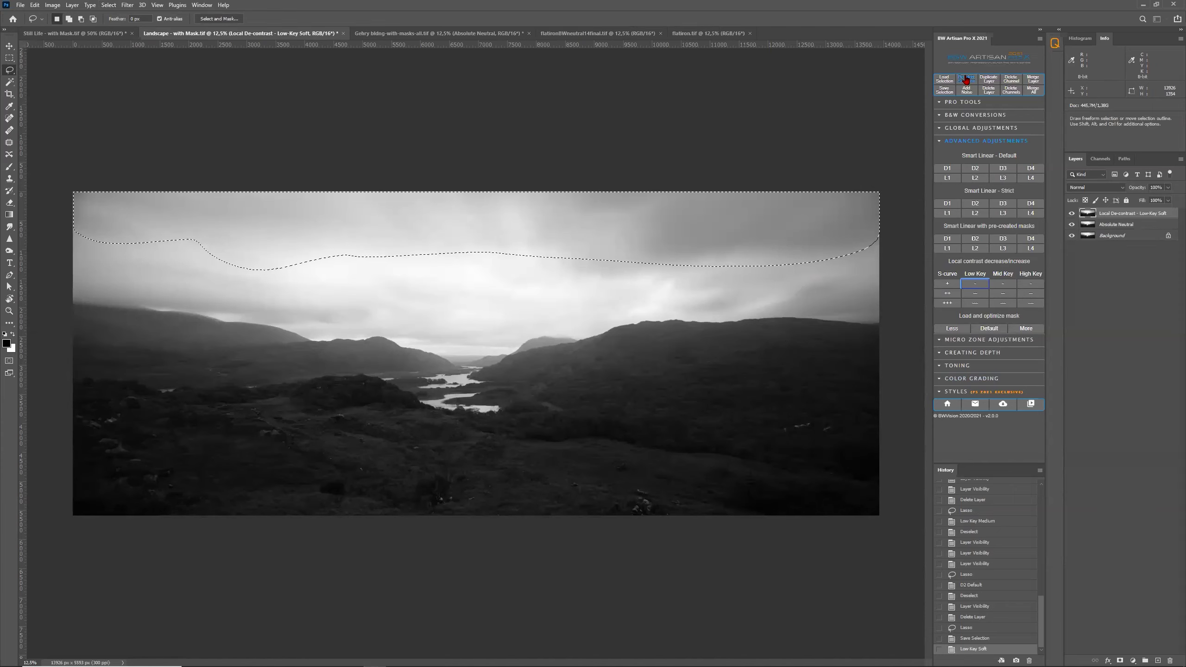
click(966, 79)
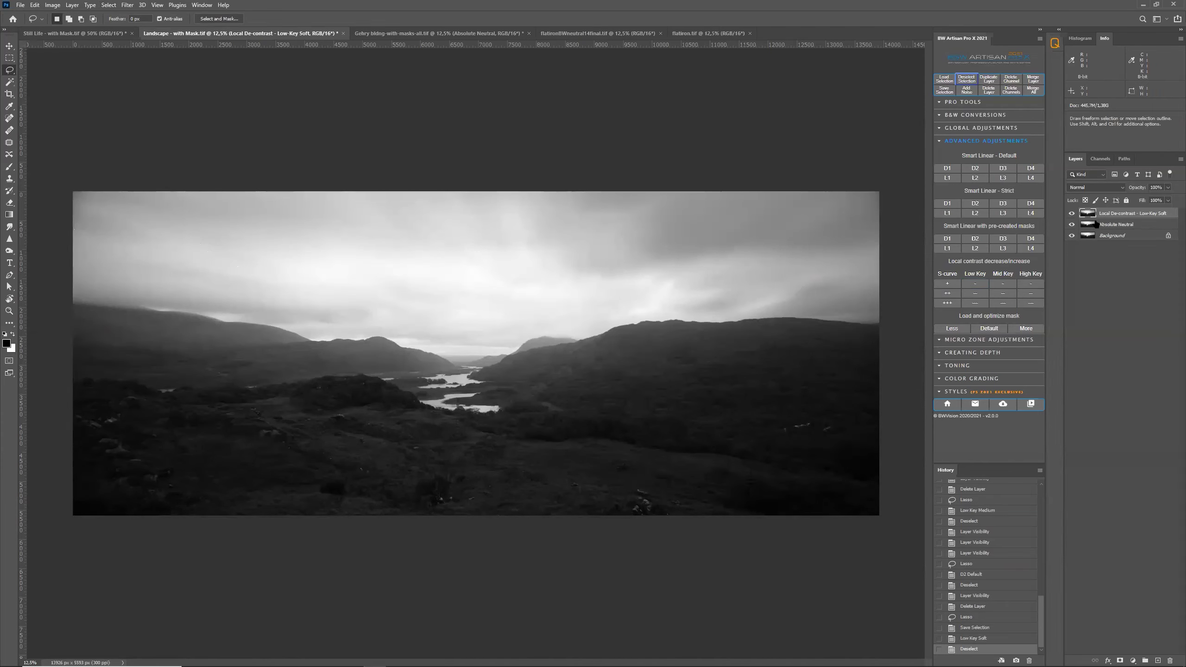
click(1072, 214)
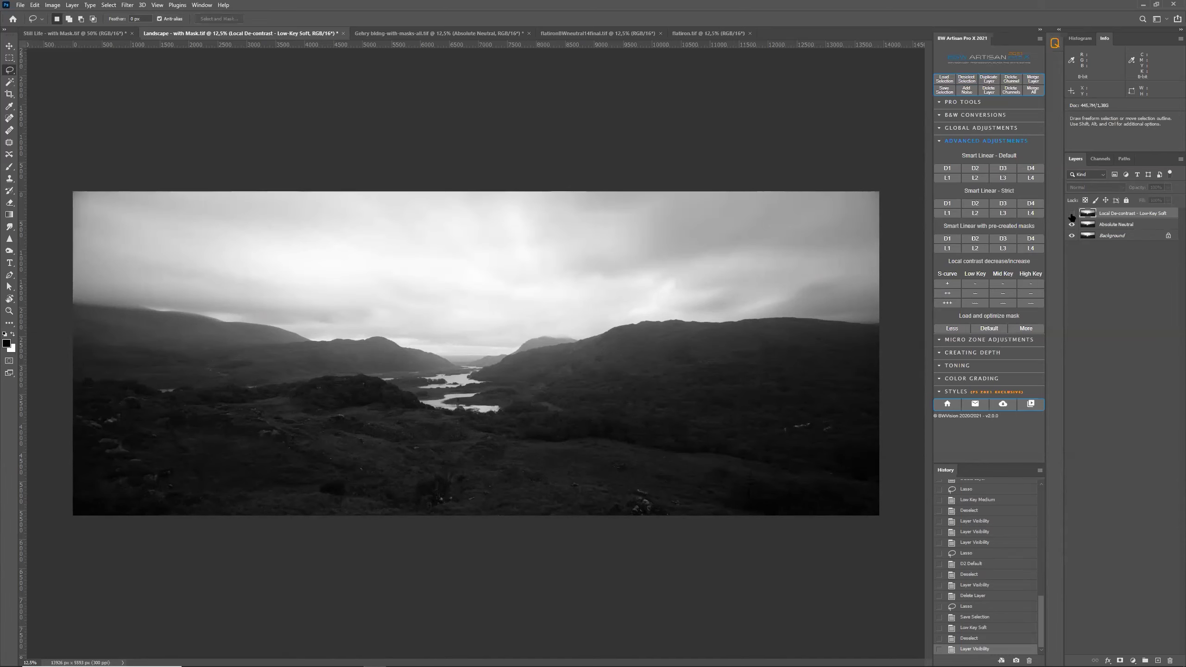
click(1071, 214)
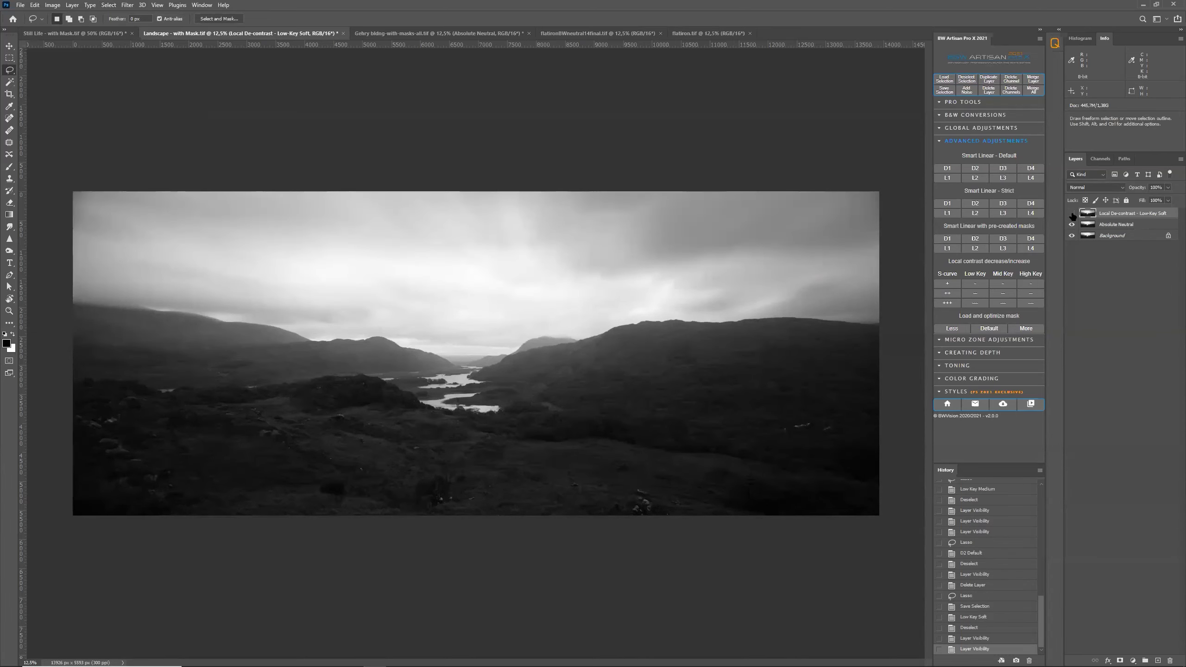
click(1071, 215)
Step: Load the saved t2 selection on the Absolute Neutral layer and apply the medium Low Key local contrast decrease, clearing the selection
click(1088, 224)
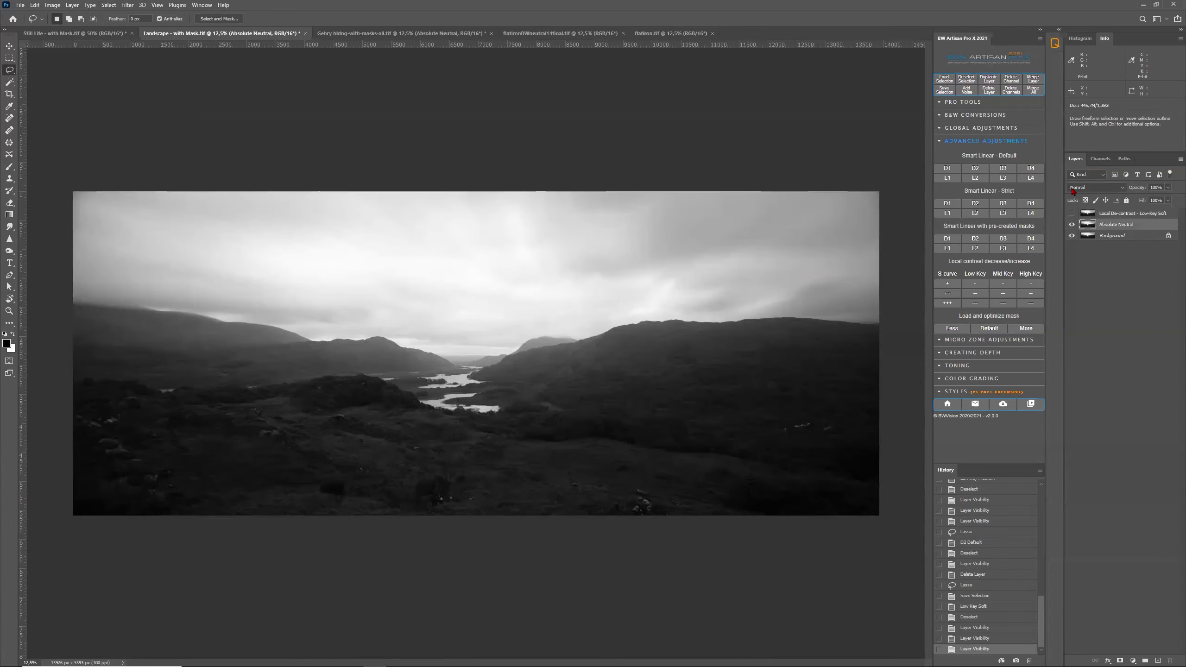
click(944, 82)
click(766, 119)
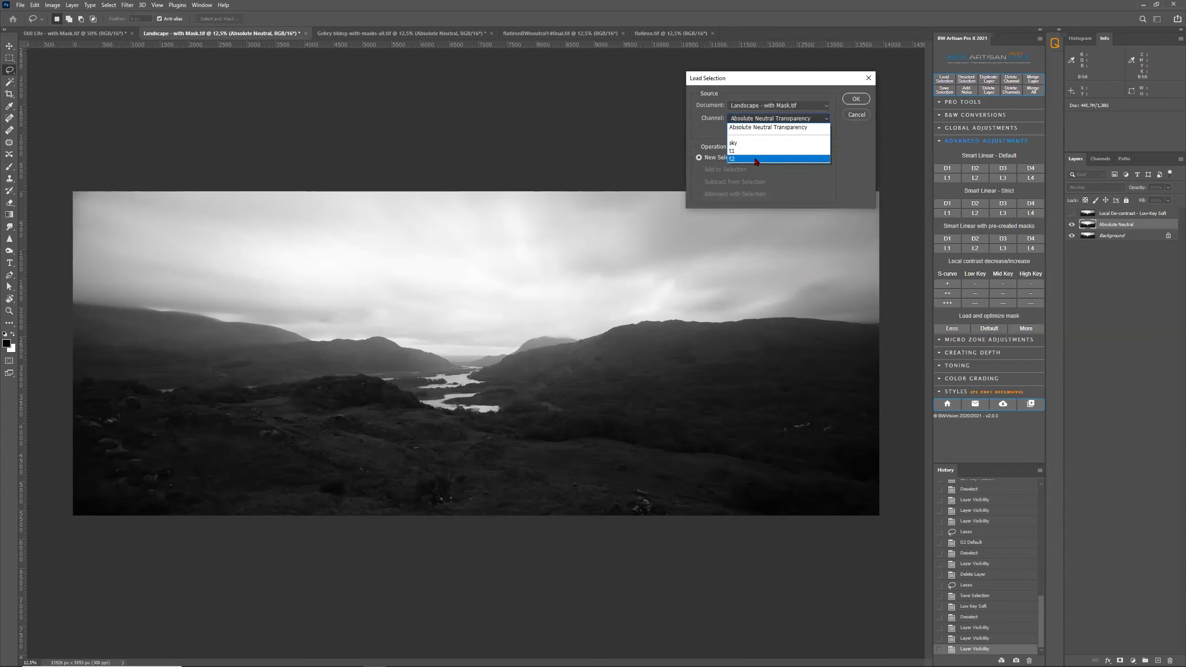
click(757, 160)
click(856, 99)
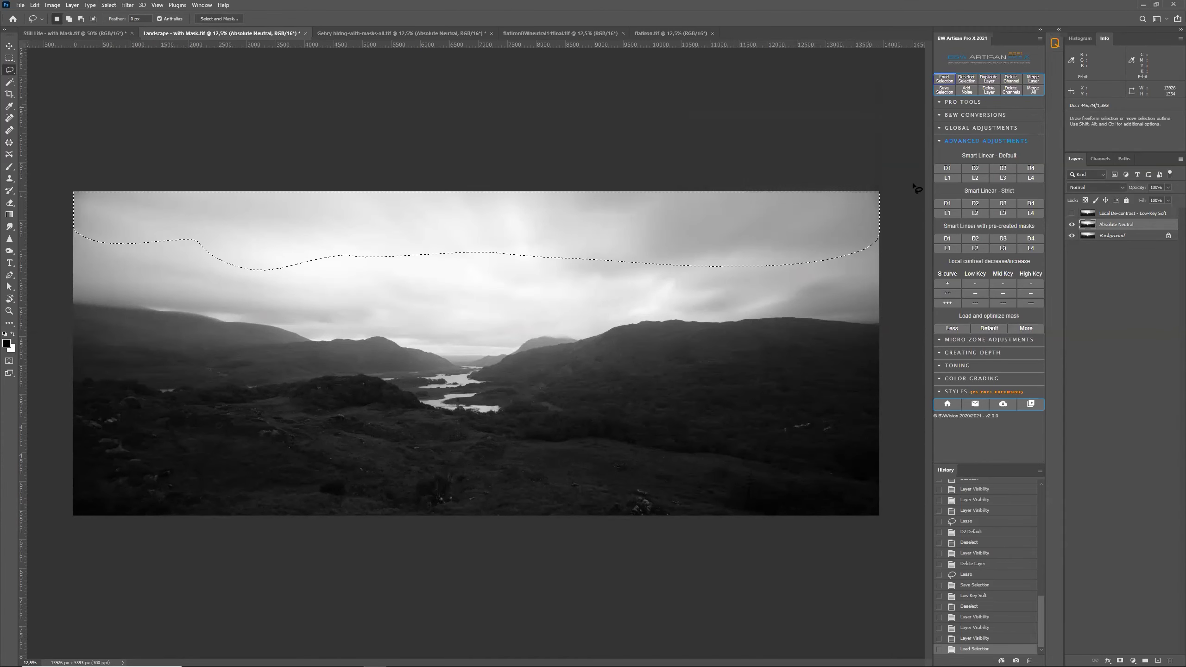
click(981, 293)
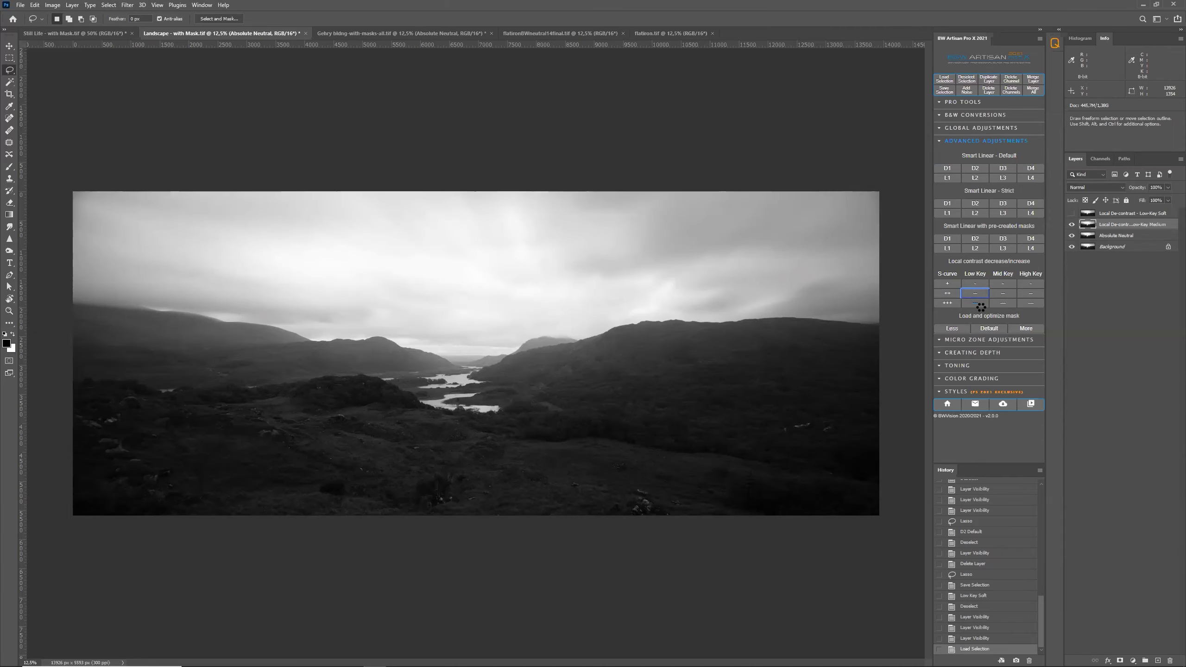
click(966, 78)
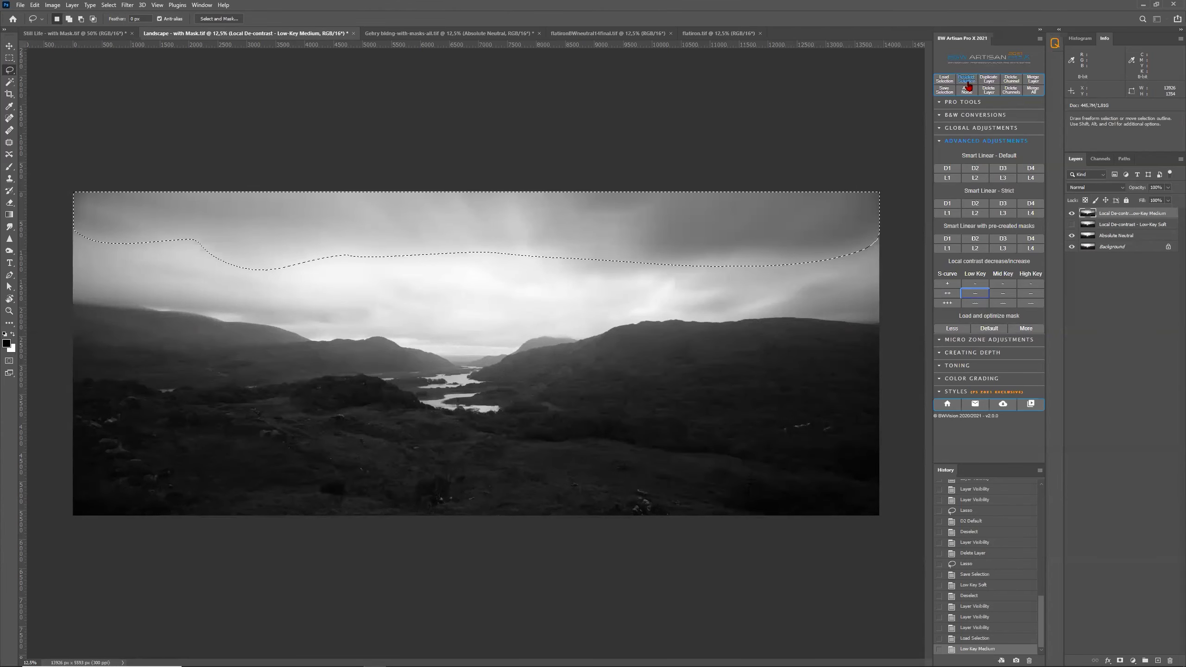
Step: Compare the soft and medium Low Key de-contrast layers on the sky, leaving both shown
click(1072, 224)
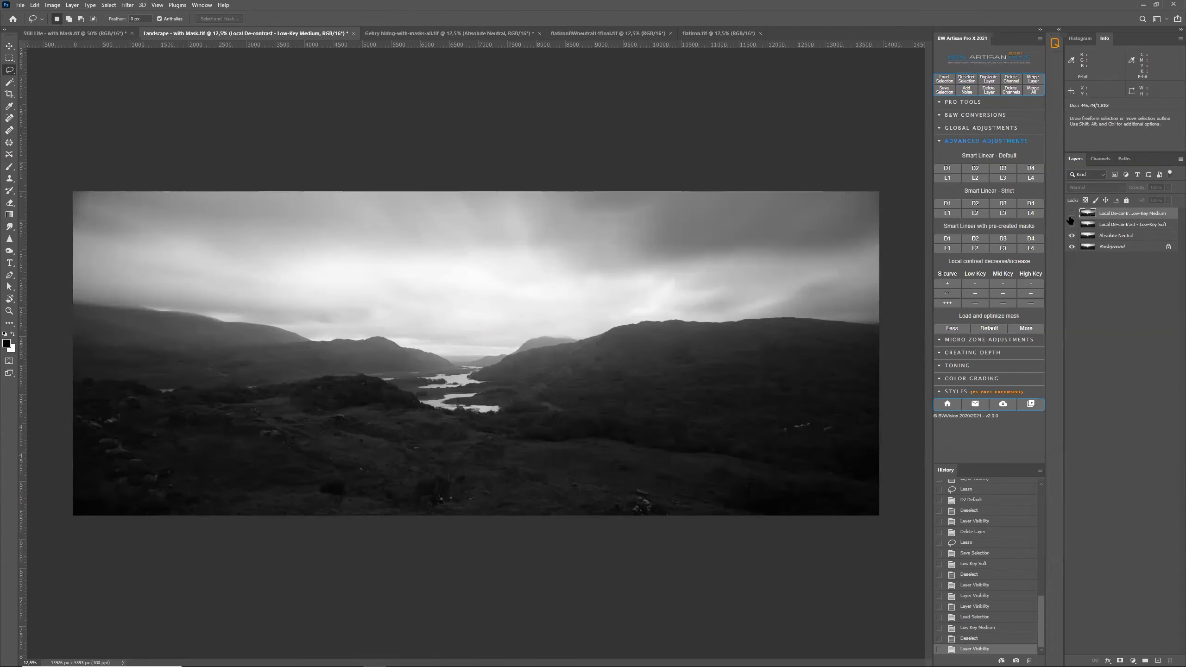
click(1071, 214)
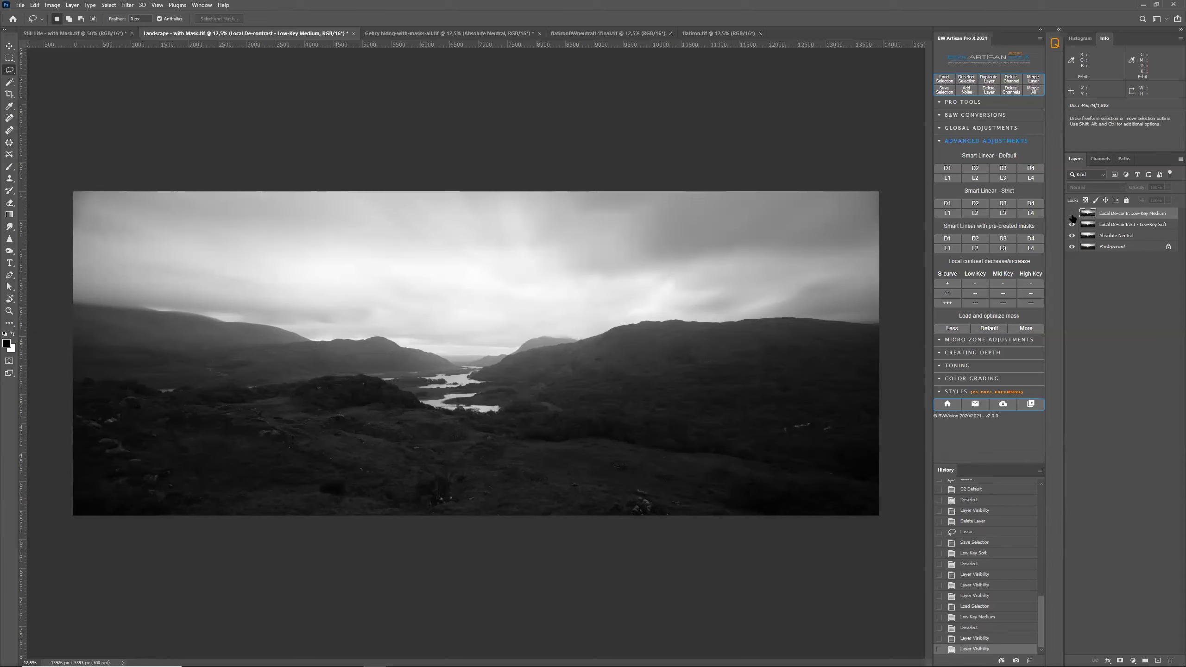
click(1071, 214)
click(1072, 213)
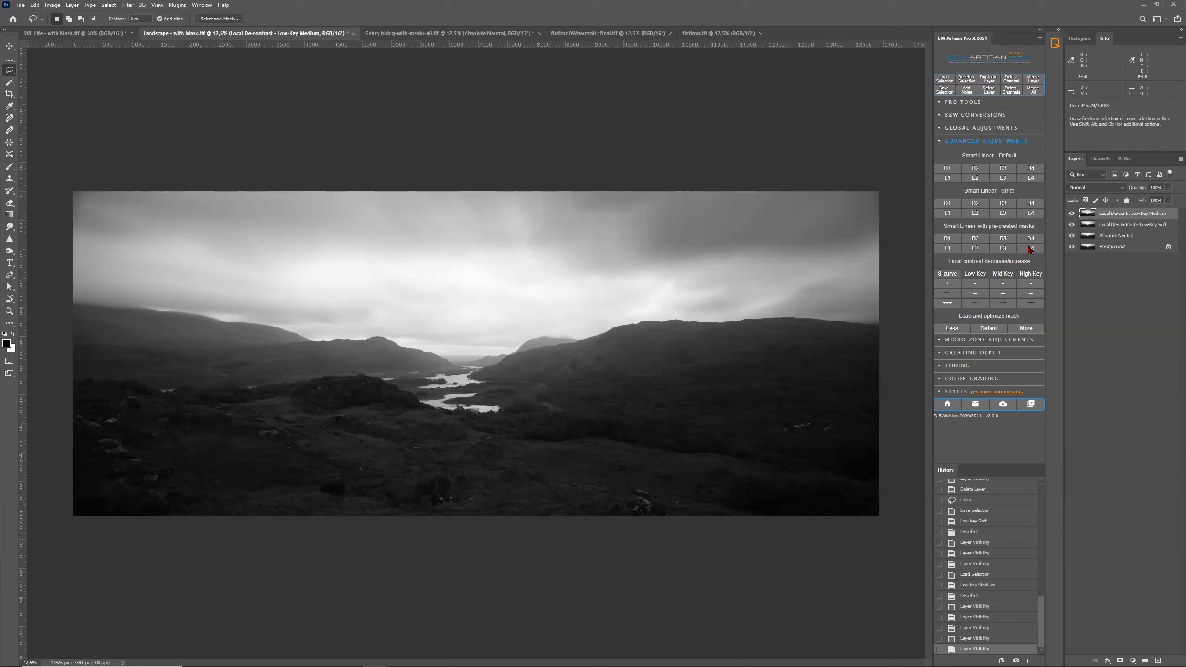
Step: Delete the soft and medium Low Key de-contrast layers together
shift+click(1110, 229)
drag(1110, 224, 1171, 658)
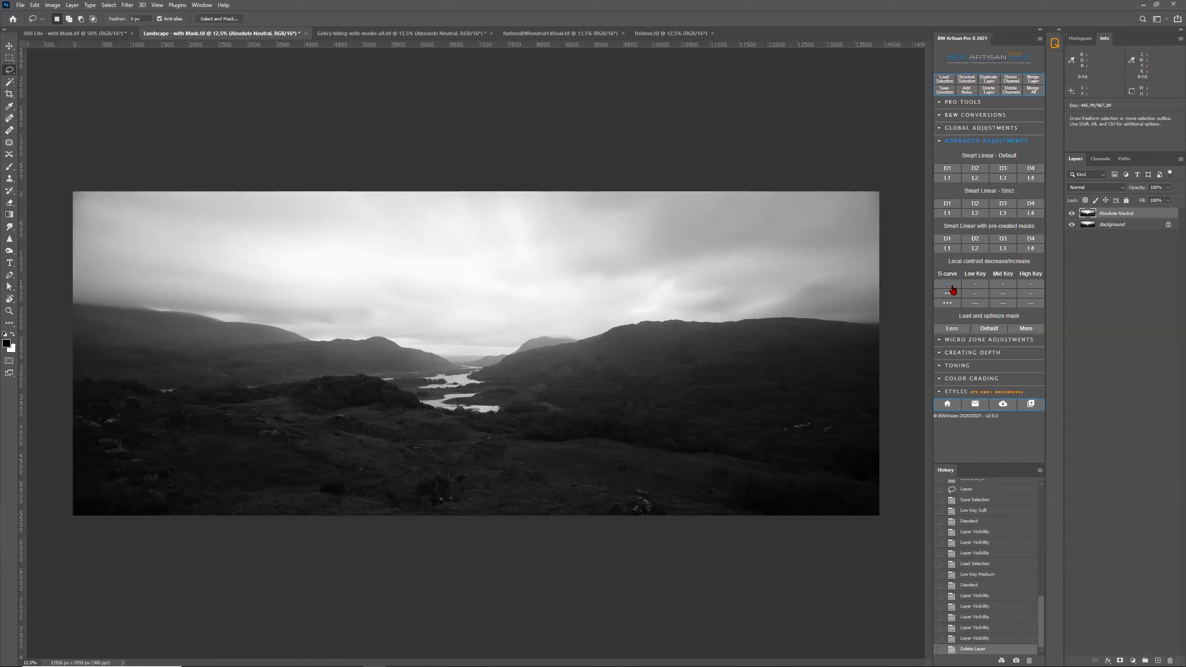
Step: Lasso the right-hand hill ridge and adjoining sky, about 4650 by 1400 px, and apply the medium S-curve local contrast increase
mouse_move(676, 293)
mouse_down()
mouse_move(640, 299)
mouse_move(608, 343)
mouse_move(746, 364)
mouse_move(887, 351)
mouse_move(819, 288)
mouse_move(656, 295)
mouse_up()
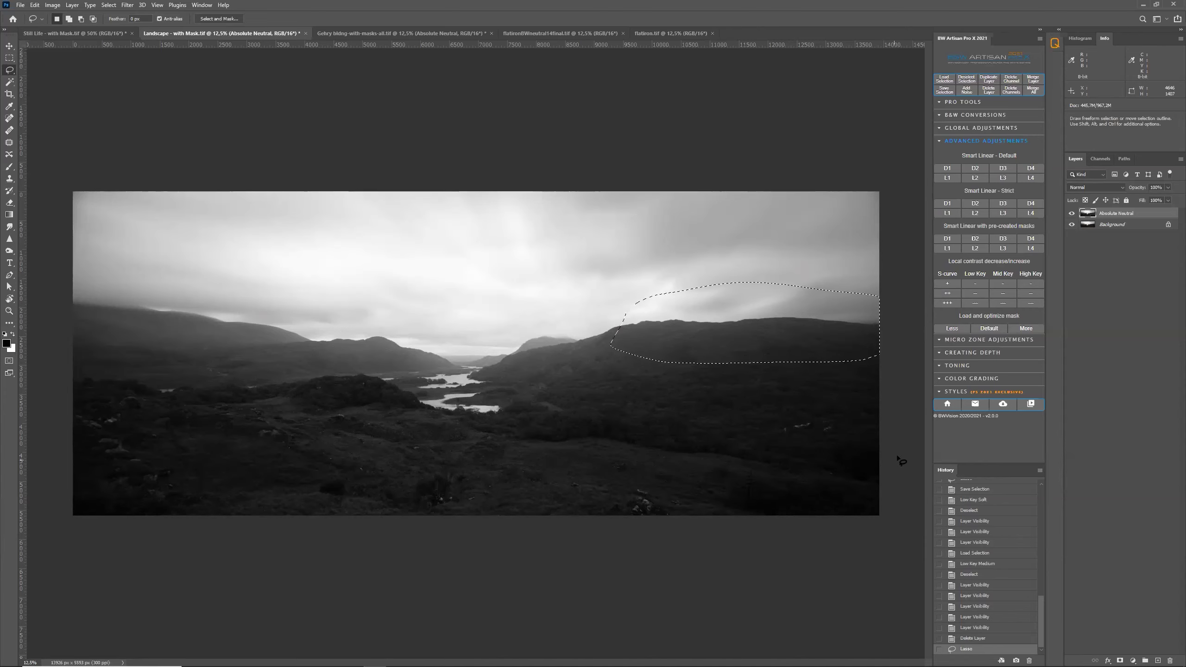
click(948, 293)
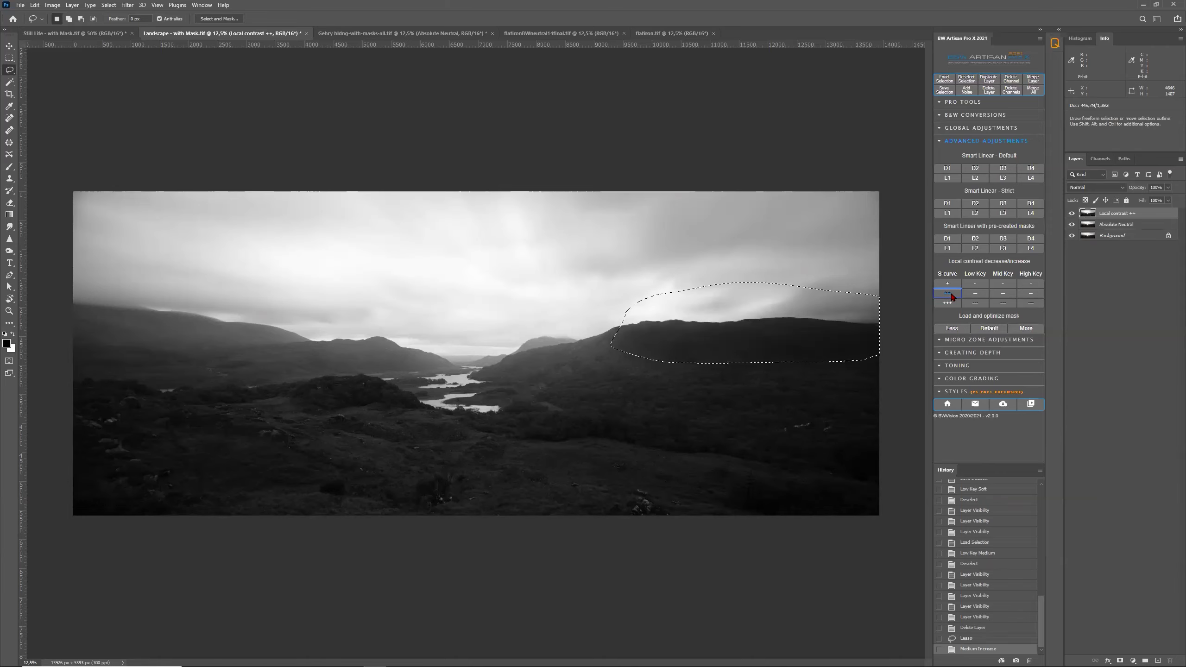
Step: Clear the selection and compare the right-hand hill ridge with and without the Local contrast ++ layer
click(965, 78)
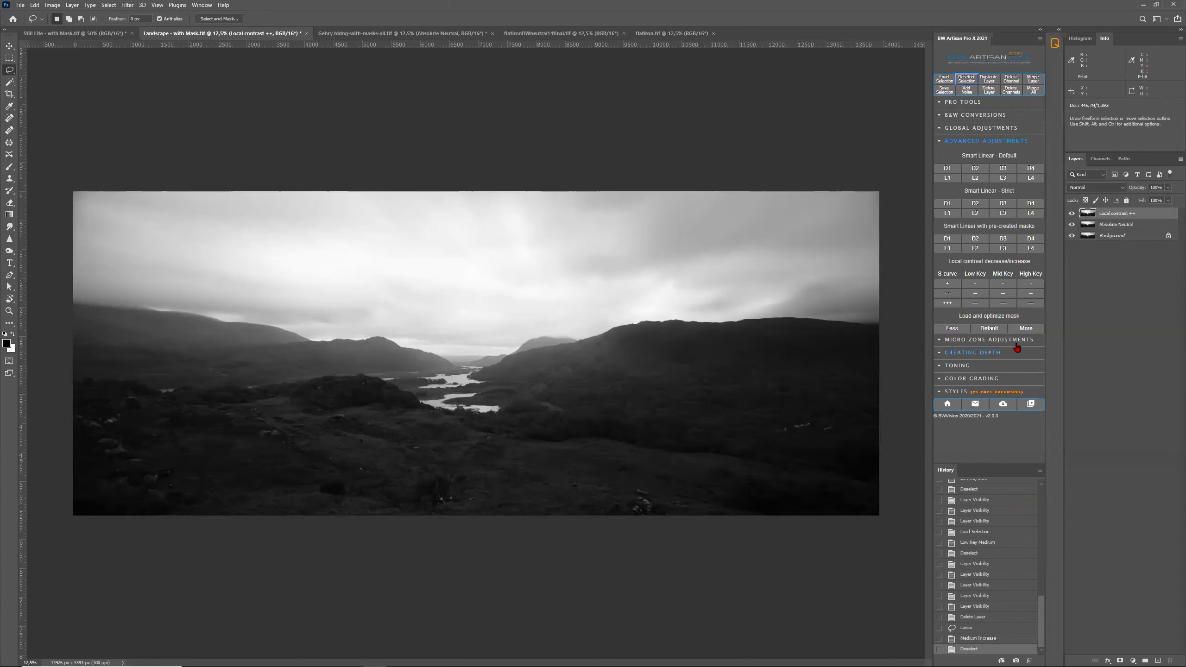
click(1072, 213)
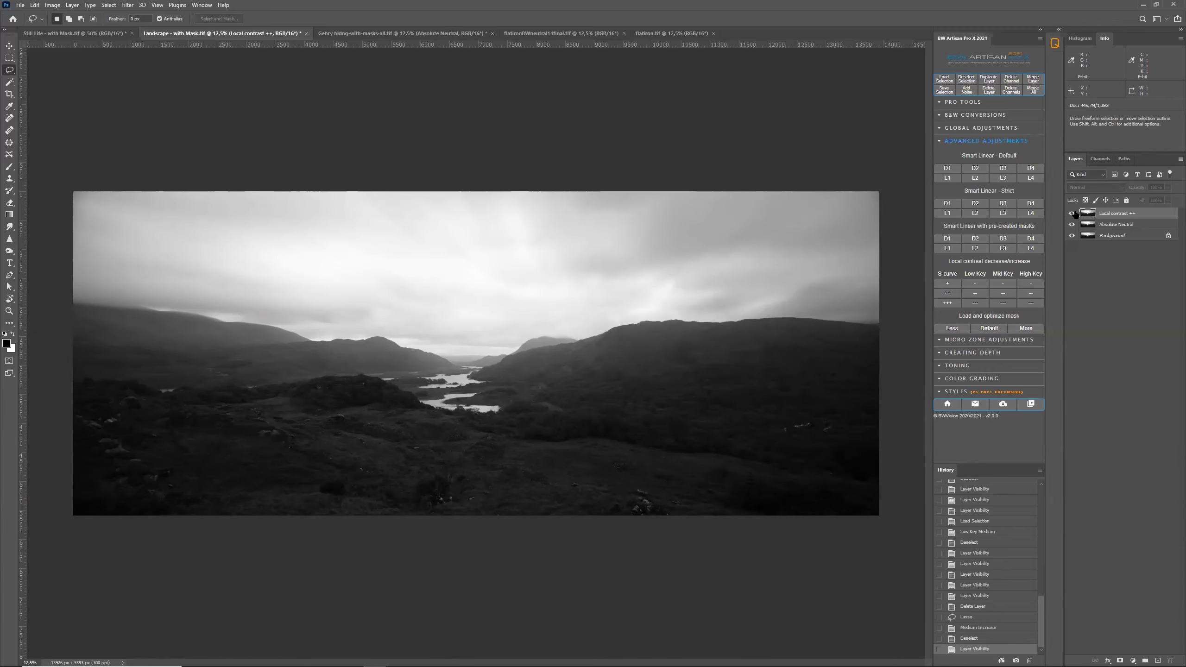
click(1072, 213)
key(ctrl+plus)
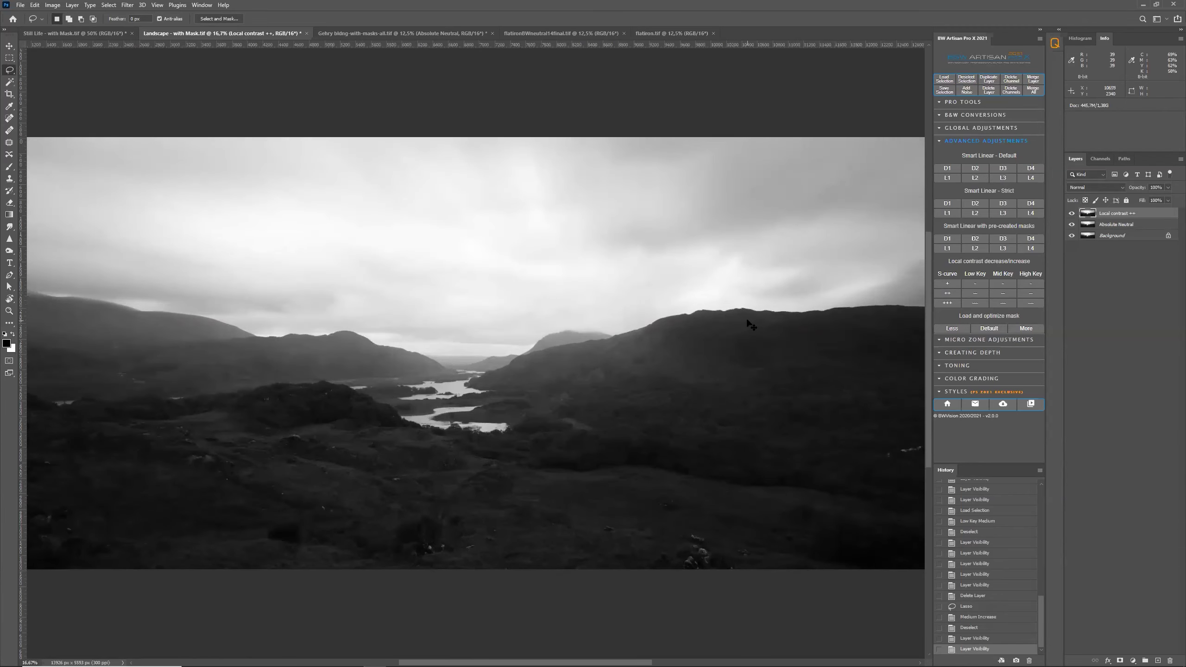
key(ctrl+plus)
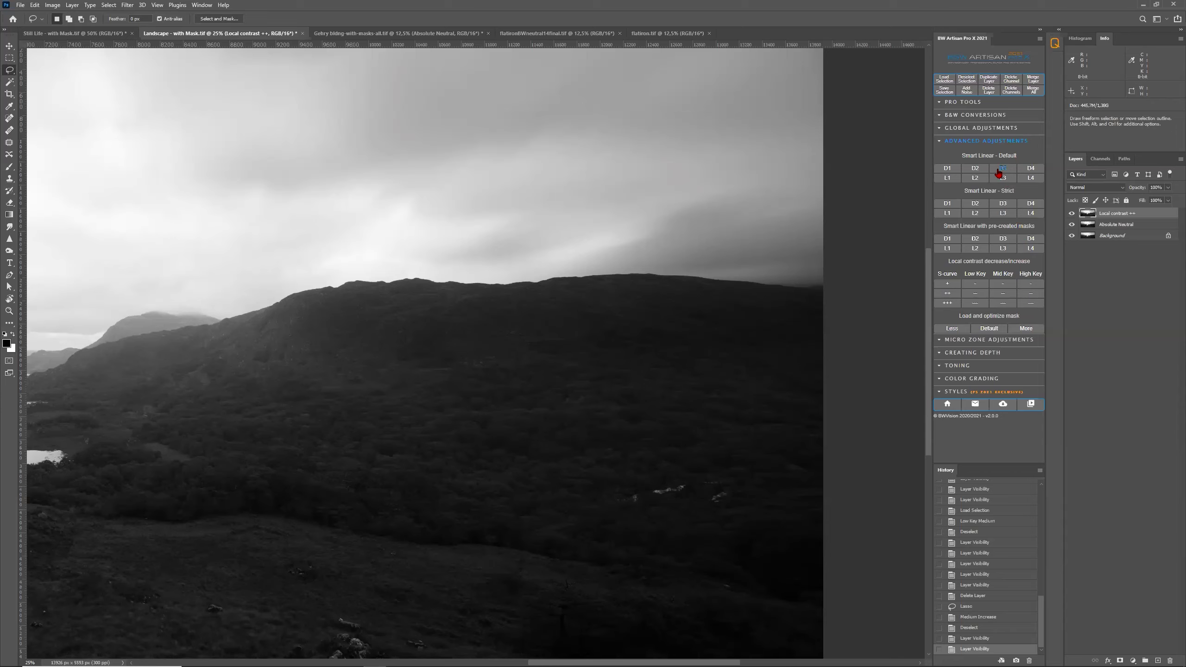
click(975, 353)
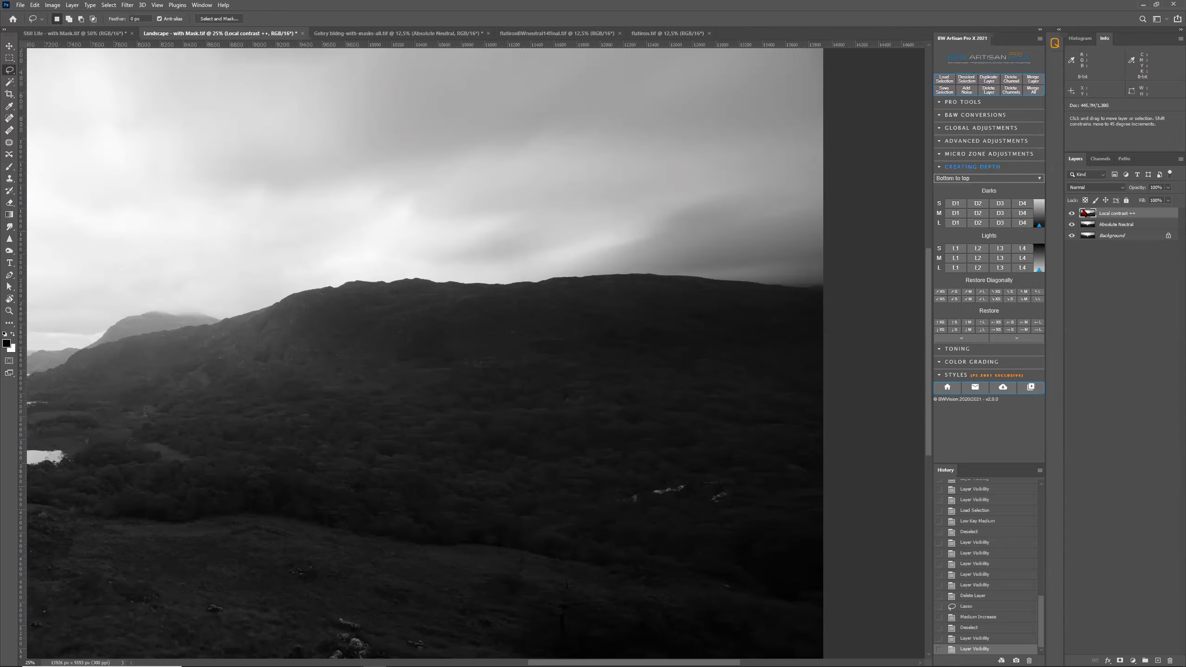
key(ctrl+0)
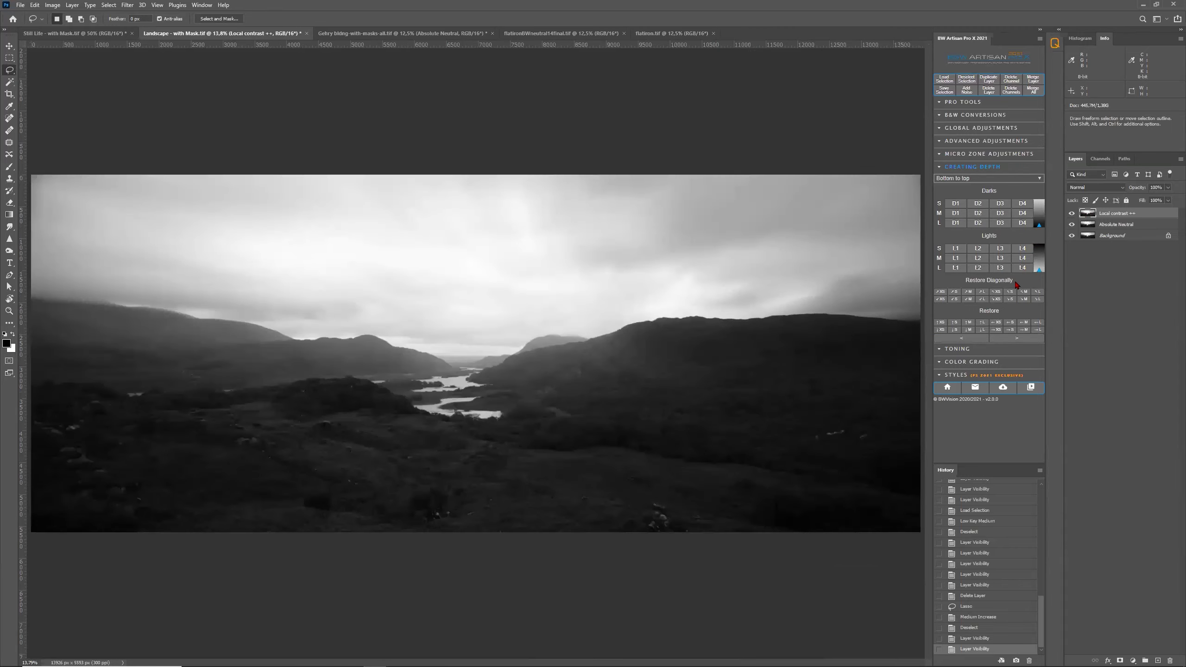
click(985, 142)
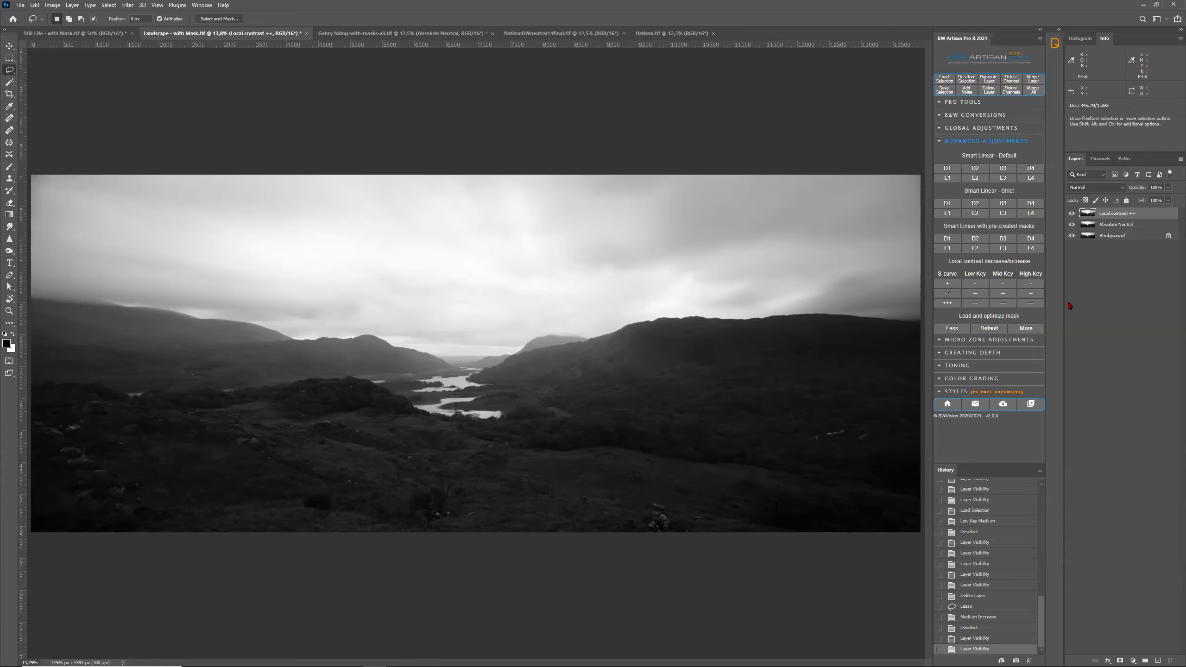
Step: Delete the Local contrast ++ layer and compare the Absolute Neutral layer with the Background
drag(1104, 217, 1170, 661)
key(ctrl)
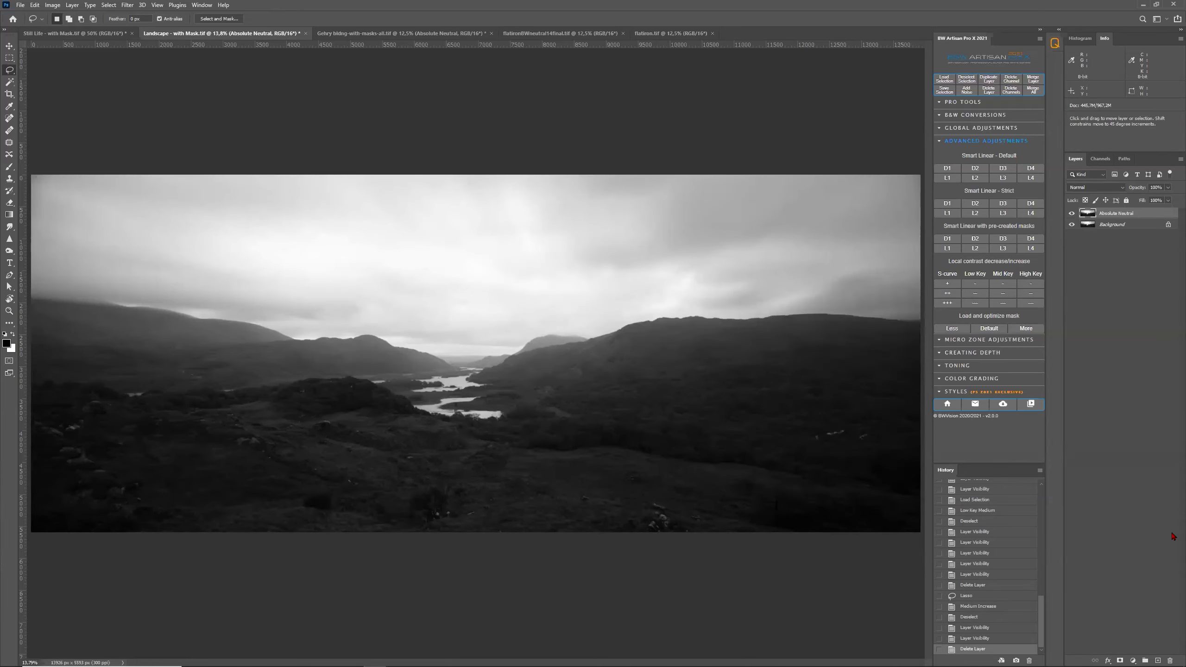
key(ctrl+minus)
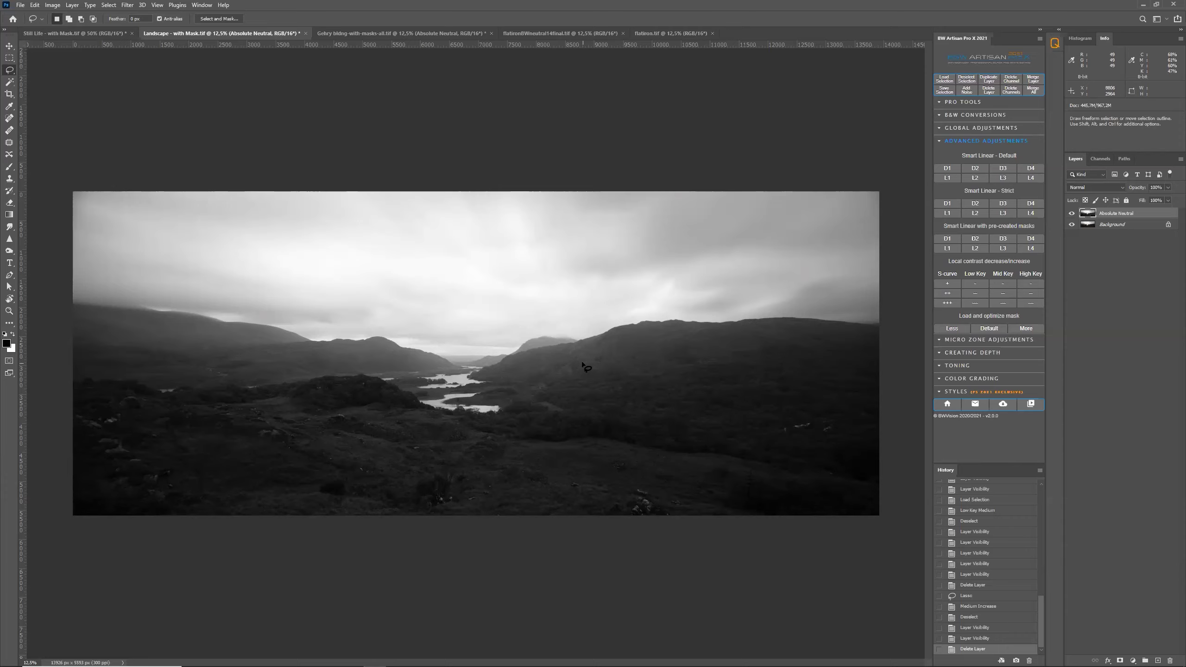
click(1072, 214)
click(1071, 213)
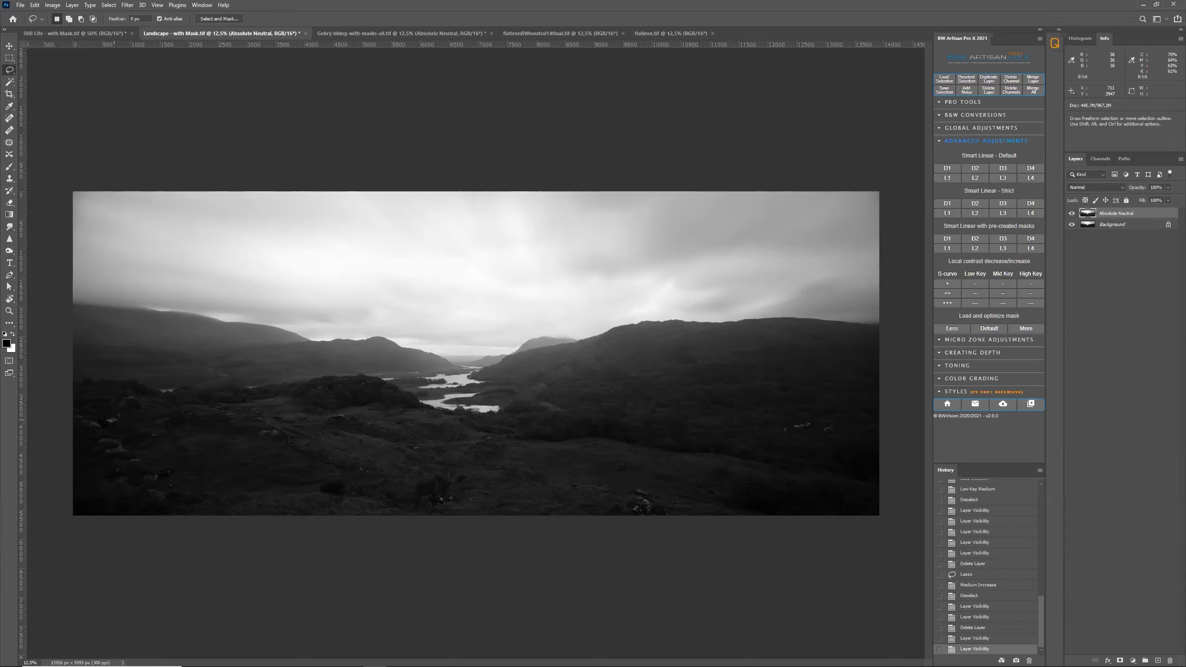
Step: Lasso the full-width foreground, about 2900 px high, and apply the medium Low Key local contrast decrease, clearing the selection and comparing before and after
mouse_move(65, 375)
mouse_down()
mouse_move(53, 537)
mouse_move(148, 583)
mouse_move(400, 589)
mouse_move(935, 552)
mouse_move(890, 368)
mouse_move(780, 360)
mouse_move(679, 371)
mouse_move(568, 404)
mouse_move(438, 398)
mouse_move(327, 361)
mouse_move(130, 388)
mouse_move(70, 375)
mouse_up()
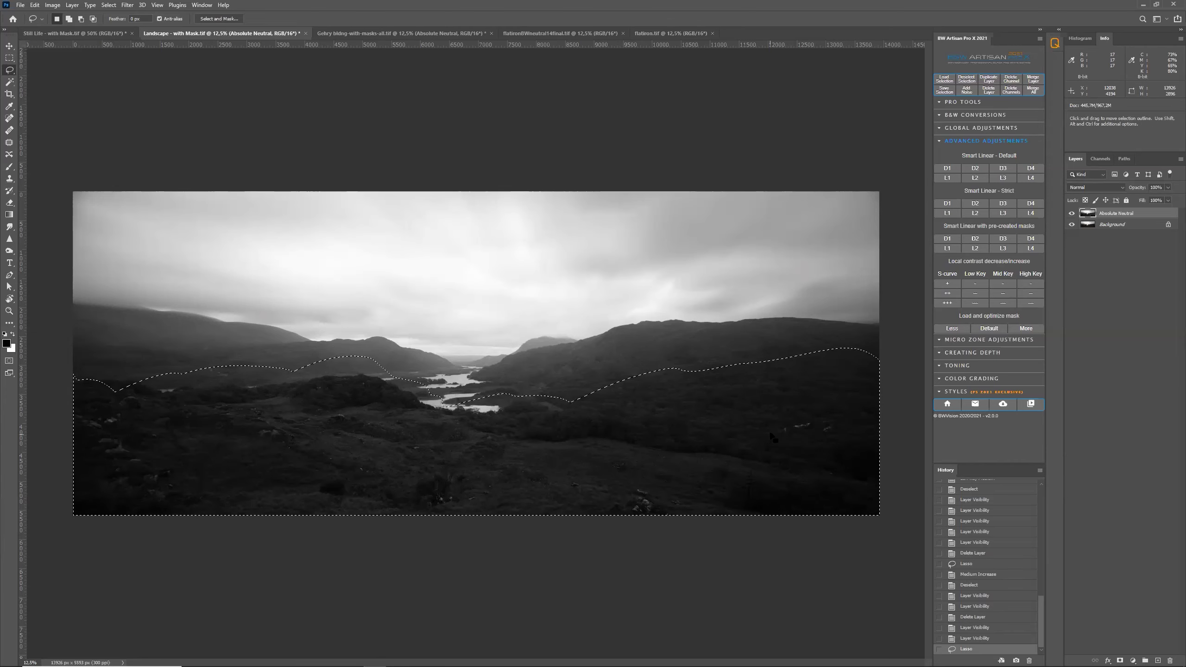
click(980, 295)
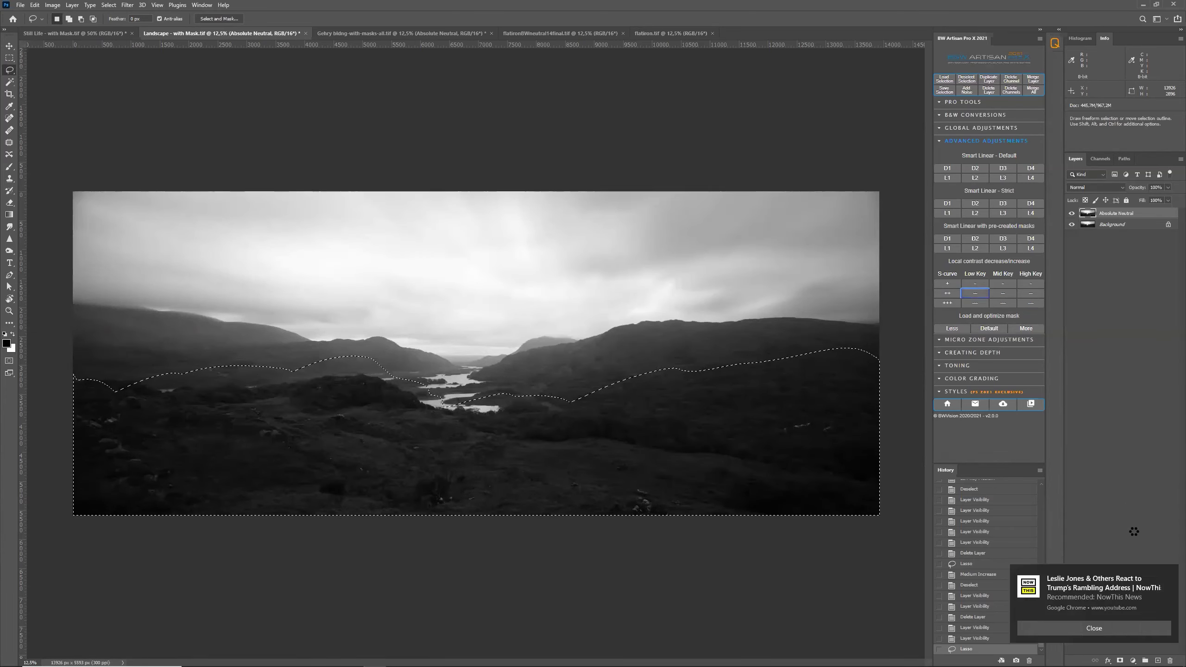
click(1129, 629)
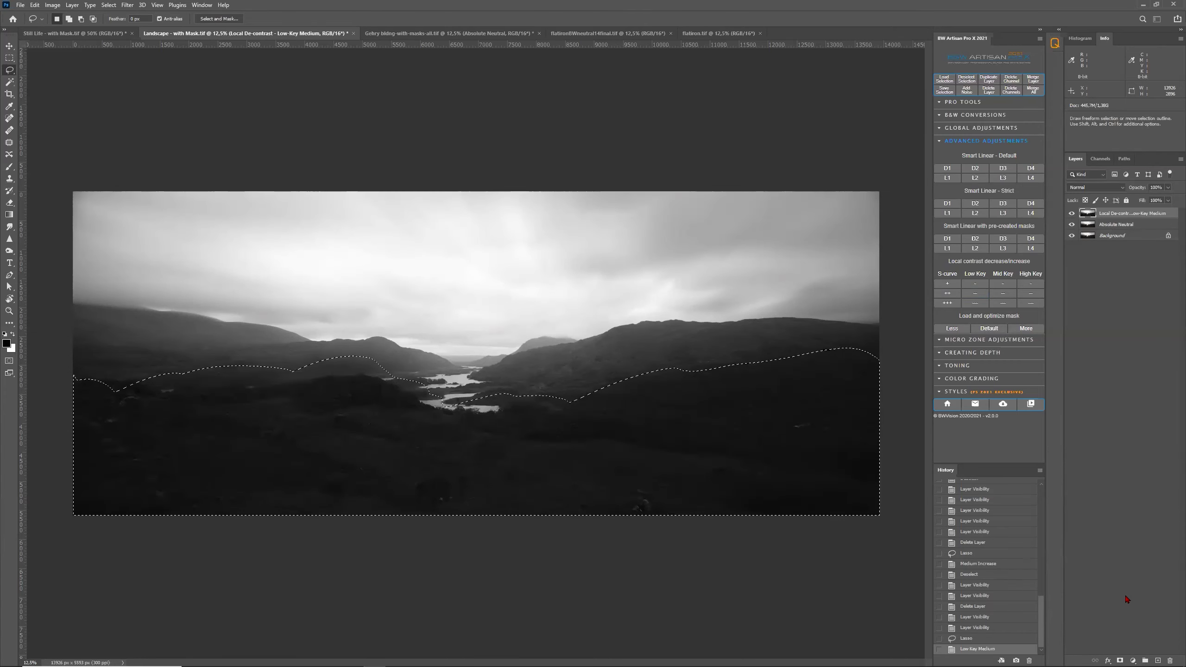
click(965, 80)
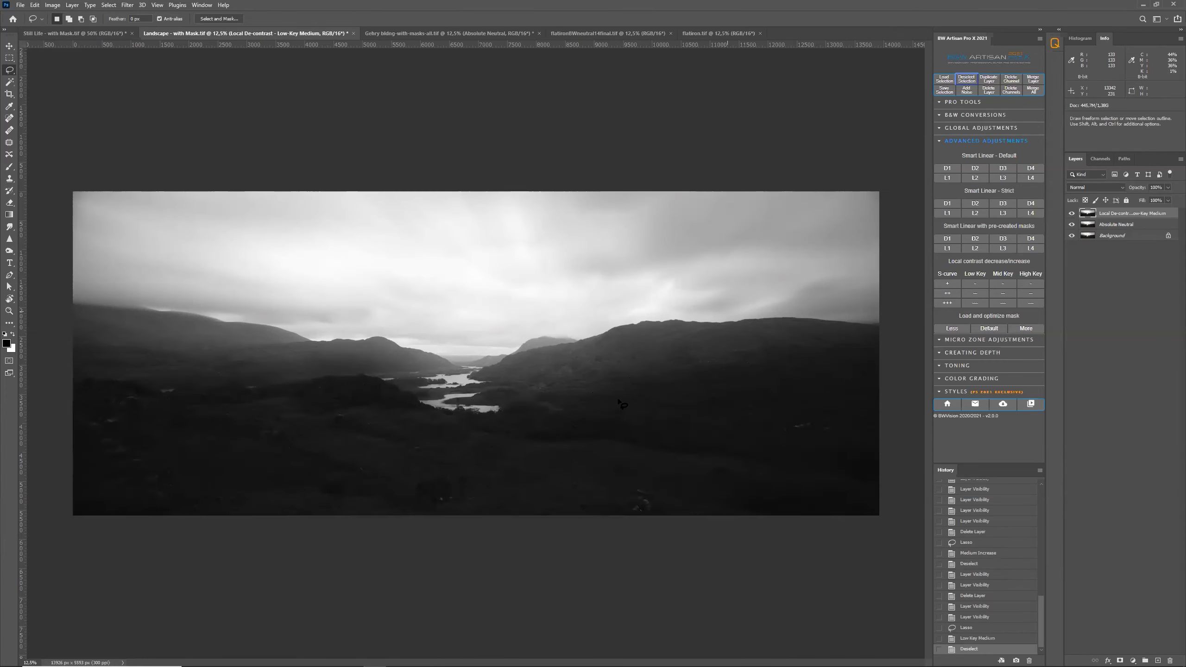
click(1072, 214)
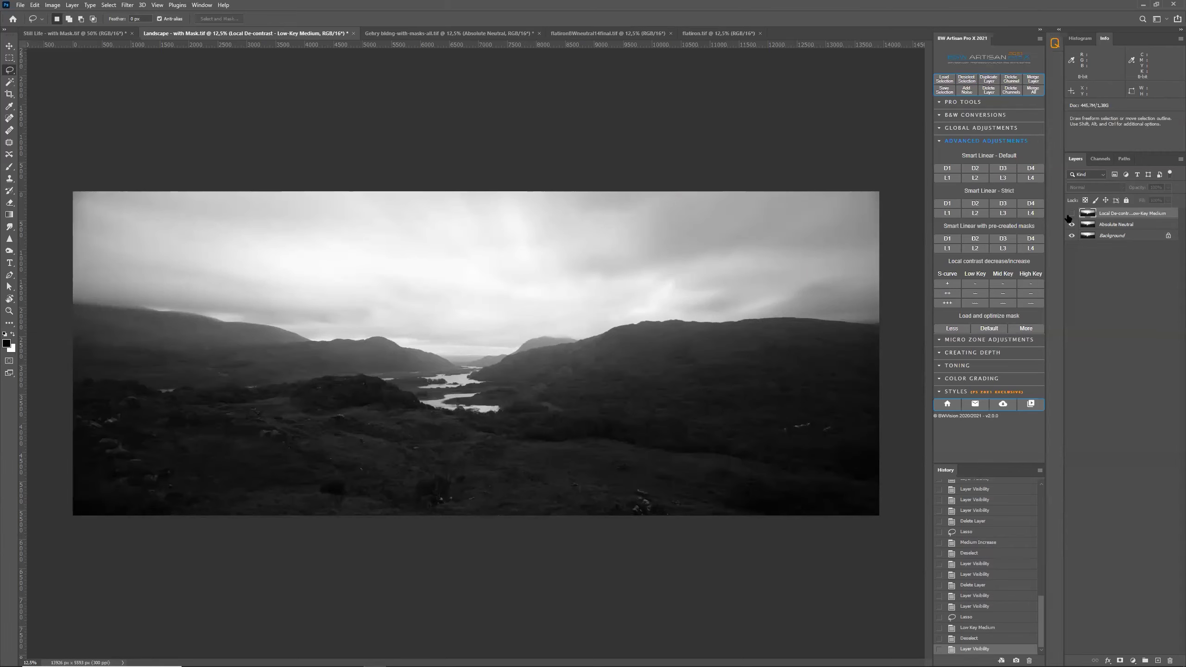
click(1071, 214)
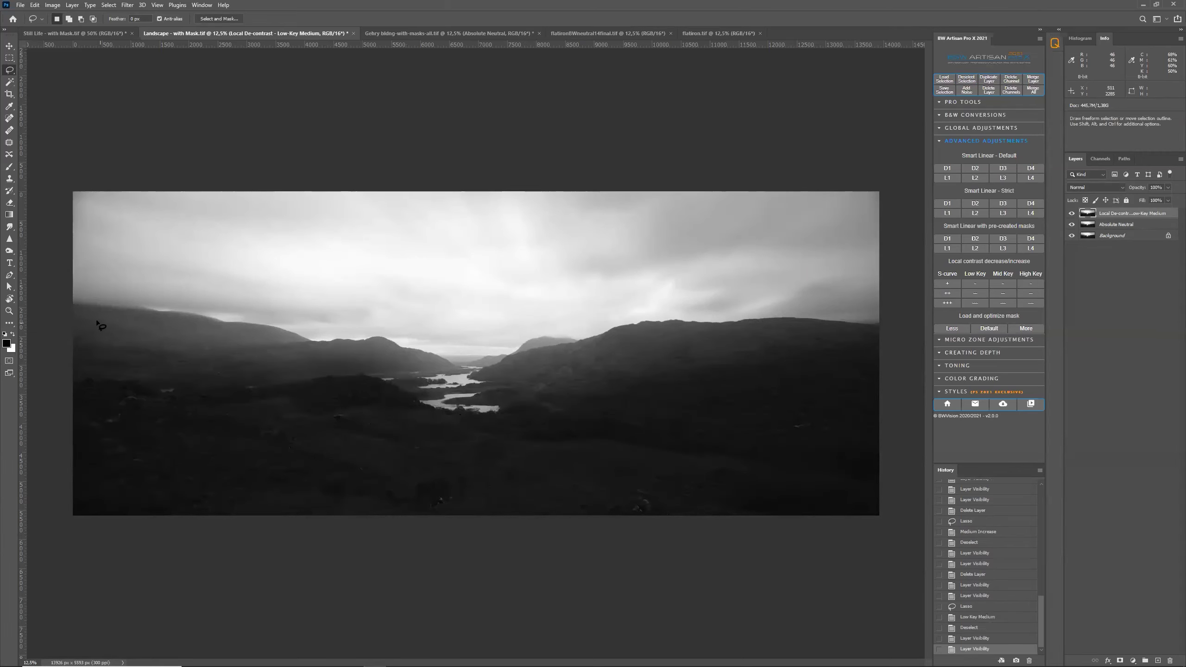
Step: Lasso the full-width band of hills and lakes, about 1800 px high, and lighten it with Smart Linear Default L2, clearing the selection and comparing
mouse_move(72, 303)
mouse_down()
mouse_move(191, 332)
mouse_move(515, 356)
mouse_move(620, 321)
mouse_move(740, 306)
mouse_move(891, 339)
mouse_move(604, 371)
mouse_move(465, 412)
mouse_move(316, 371)
mouse_move(167, 387)
mouse_move(66, 357)
mouse_up()
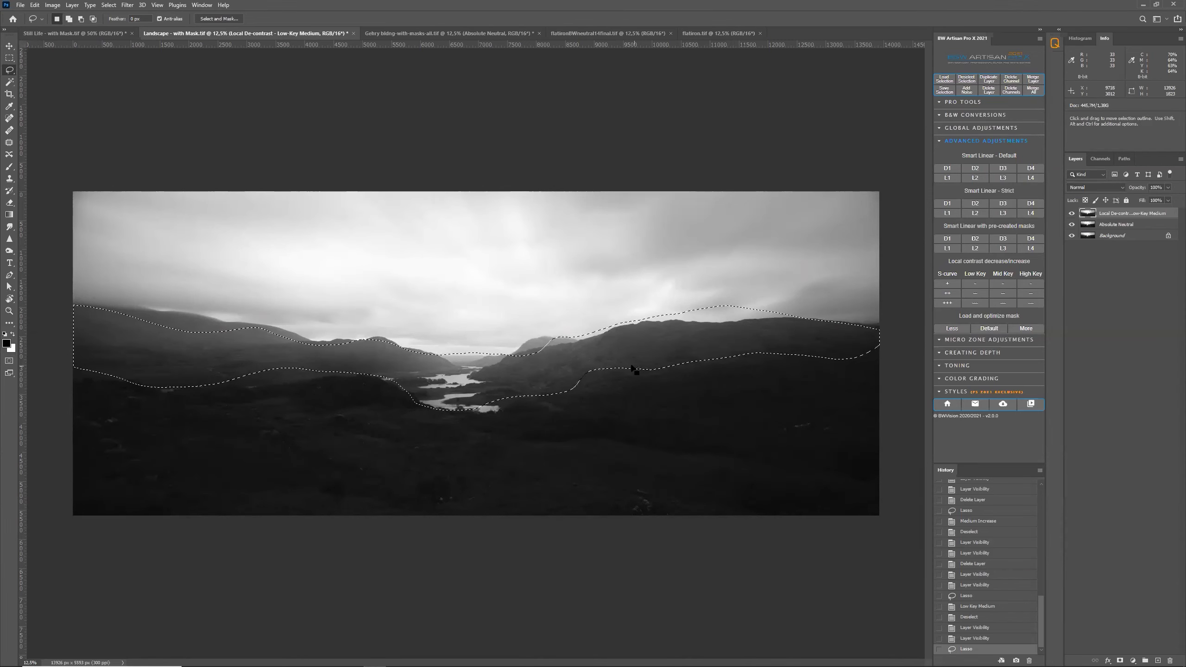
click(975, 177)
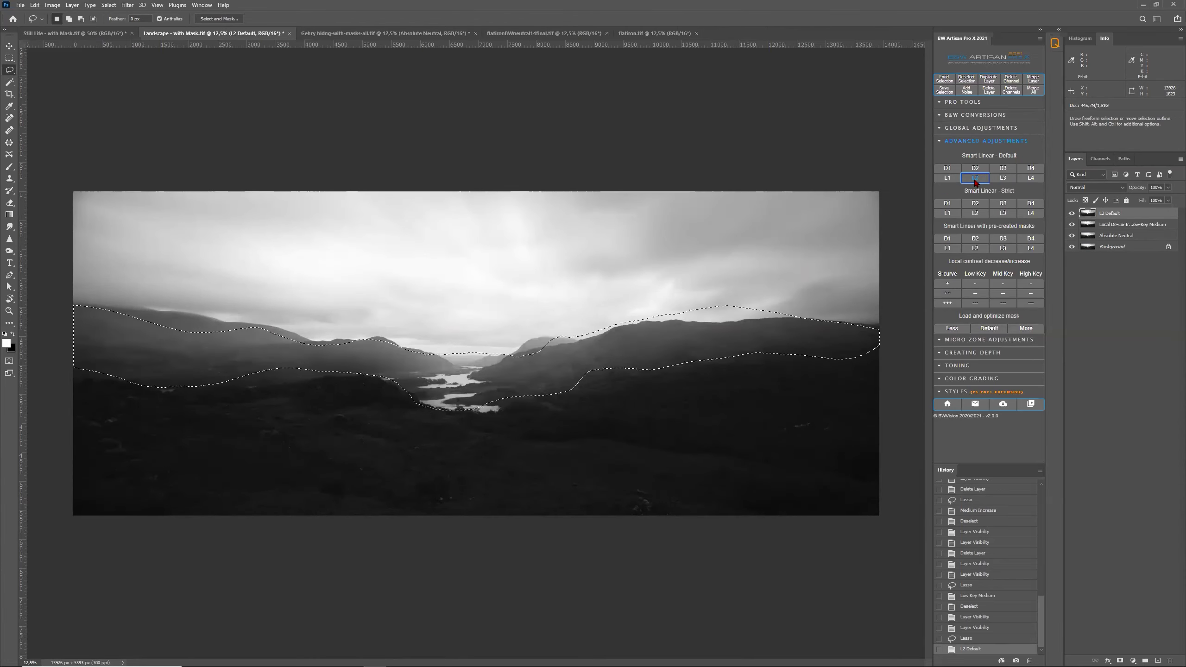
click(966, 79)
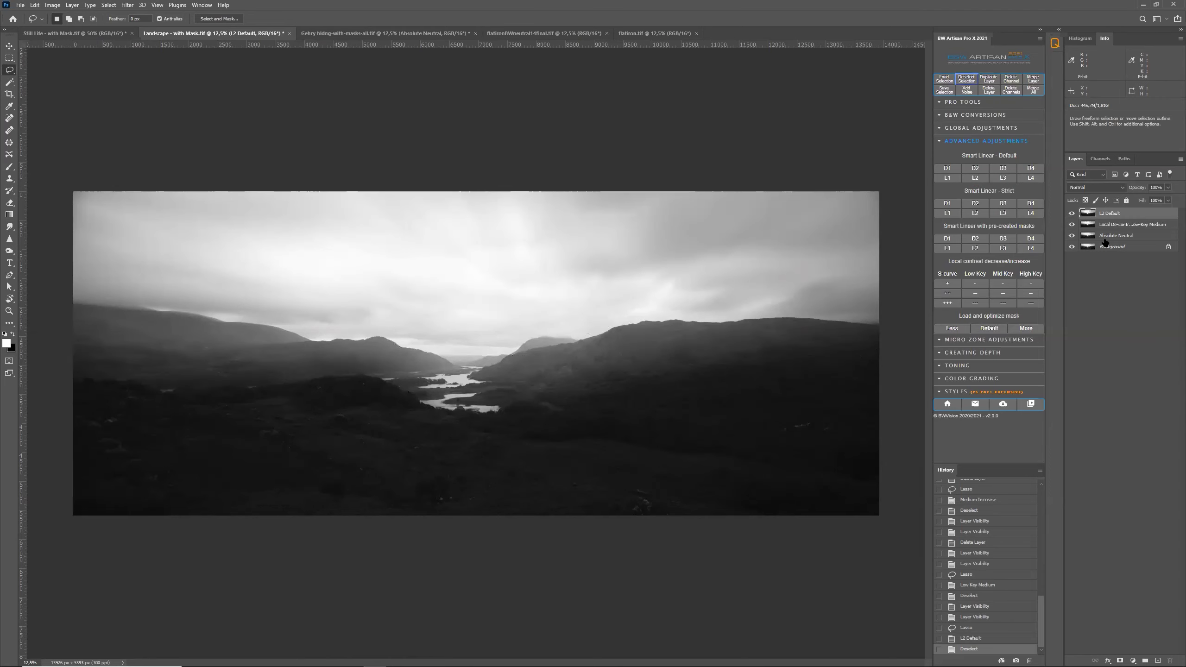
click(1071, 213)
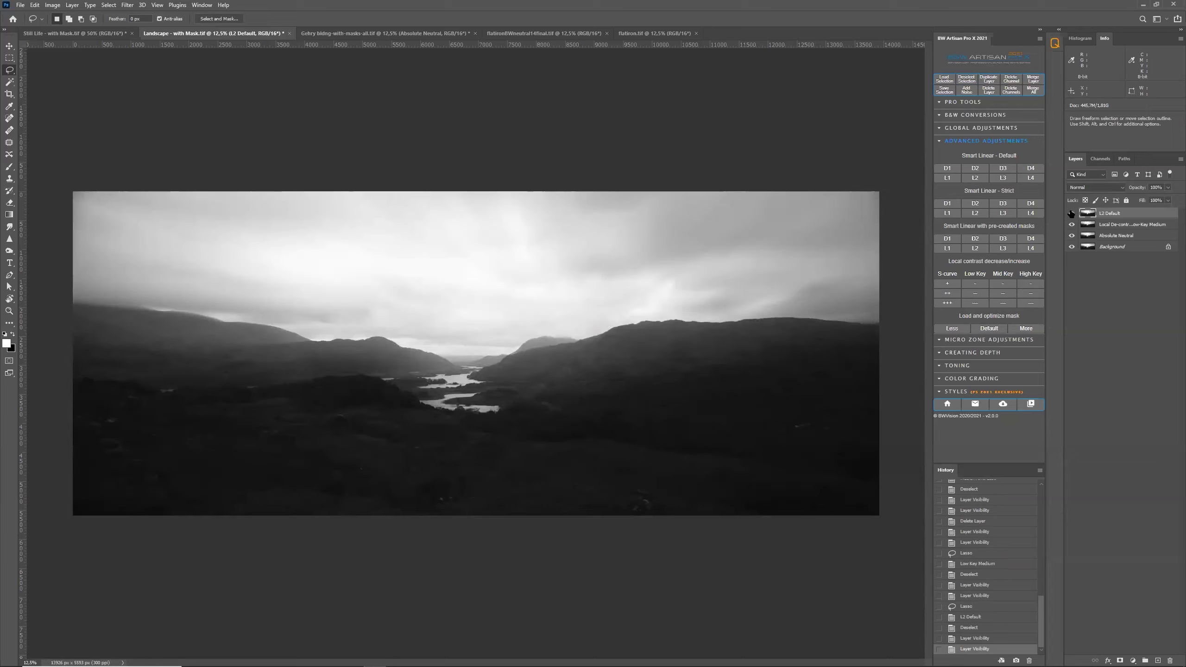
click(1071, 213)
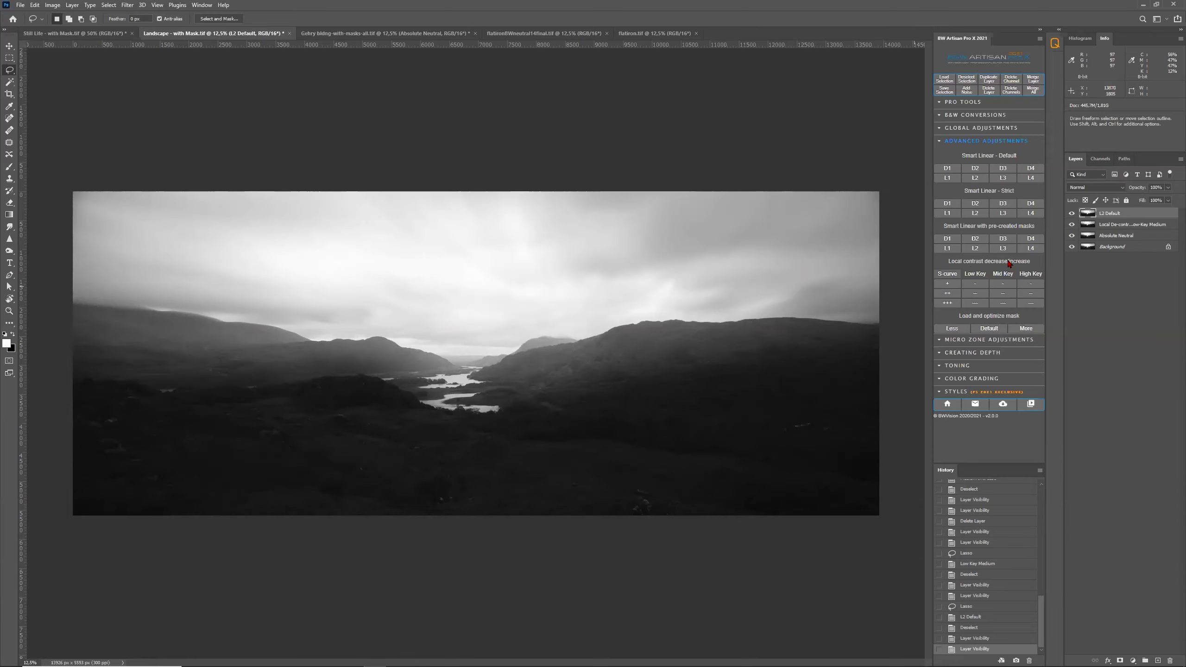
Step: Delete the t1 and t2 channels and inspect the remaining sky mask, returning to the RGB composite
click(1098, 159)
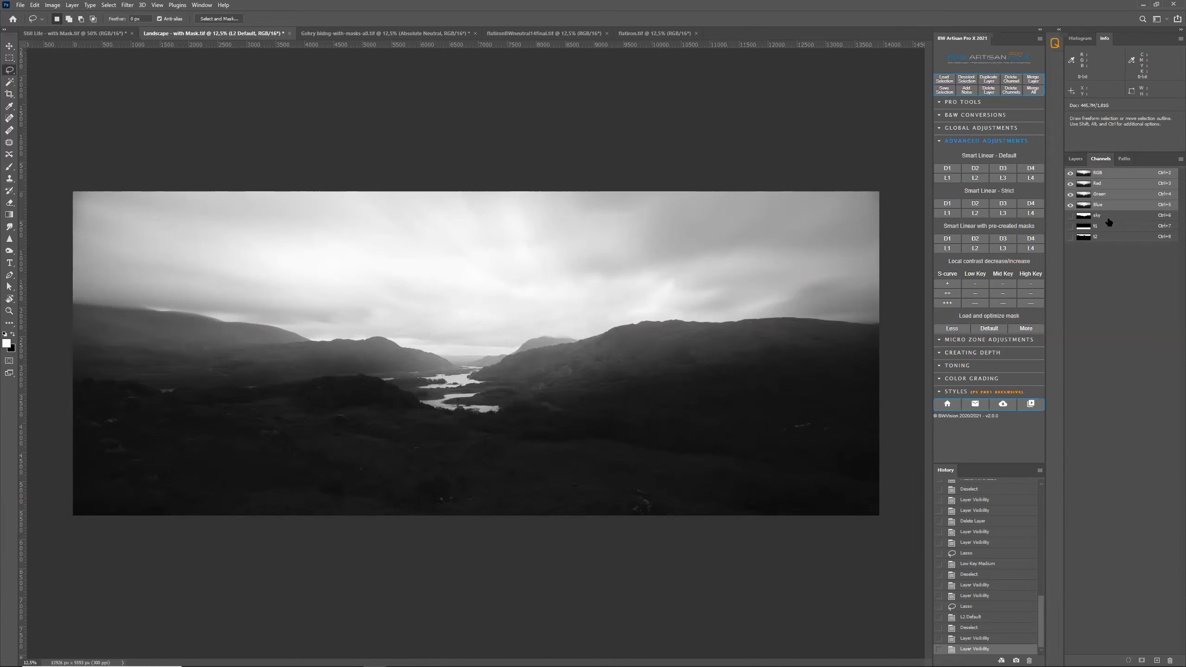
click(1109, 217)
click(1108, 226)
shift+click(1109, 237)
drag(1108, 237, 1170, 661)
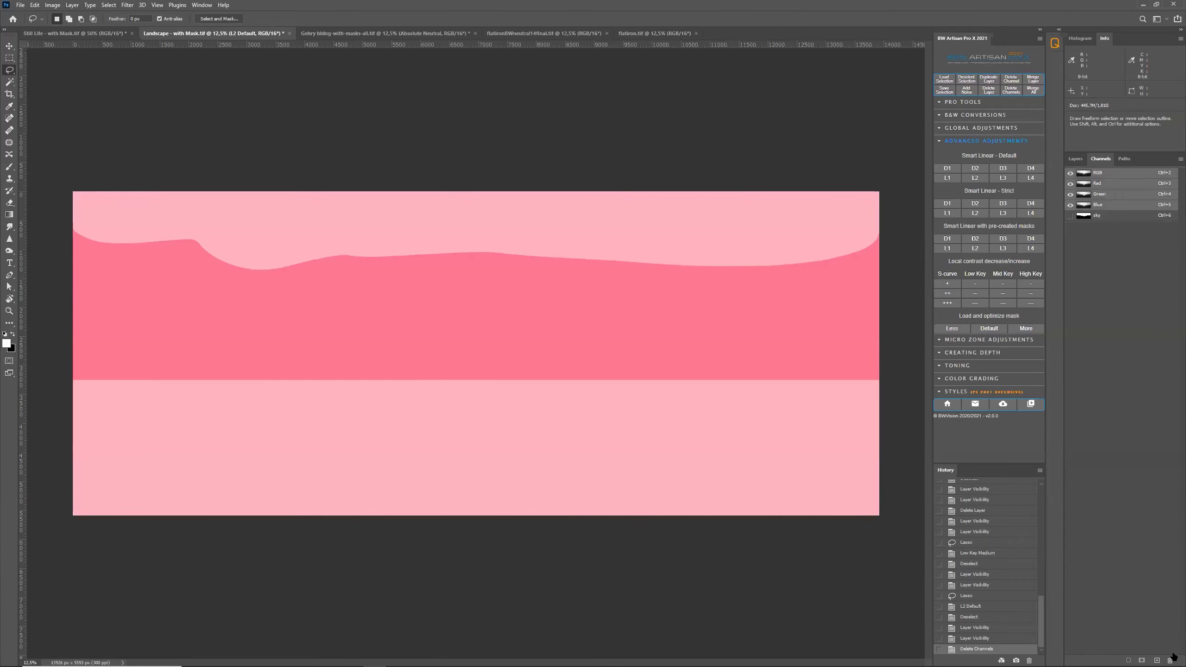
click(1108, 219)
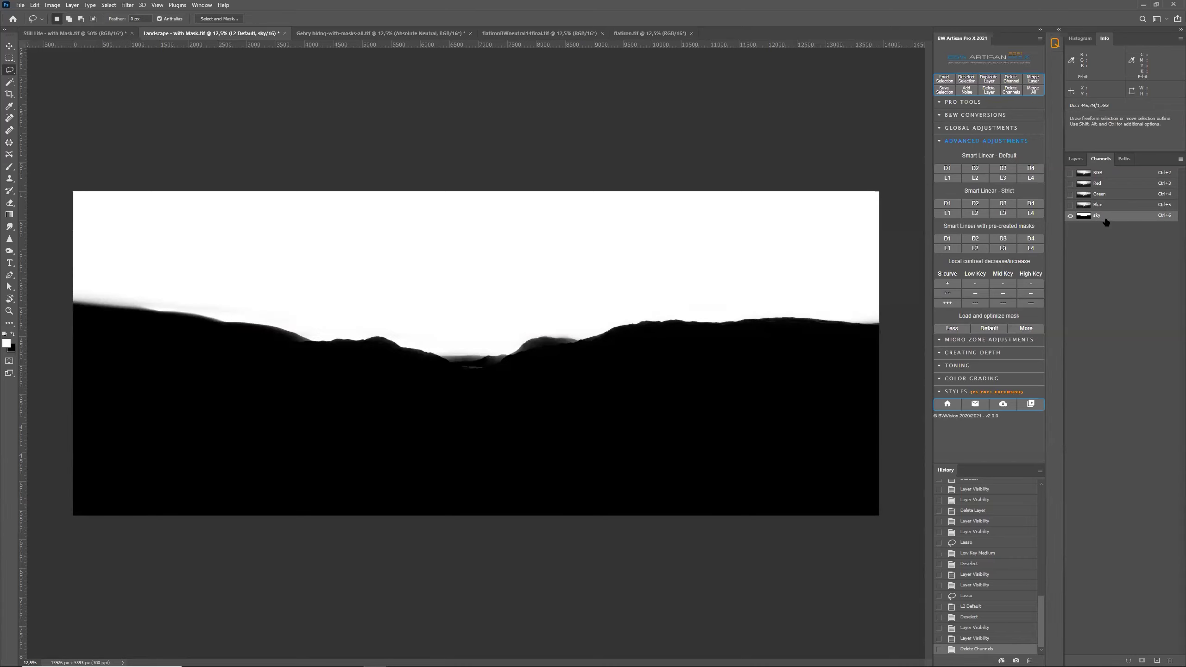
click(1105, 176)
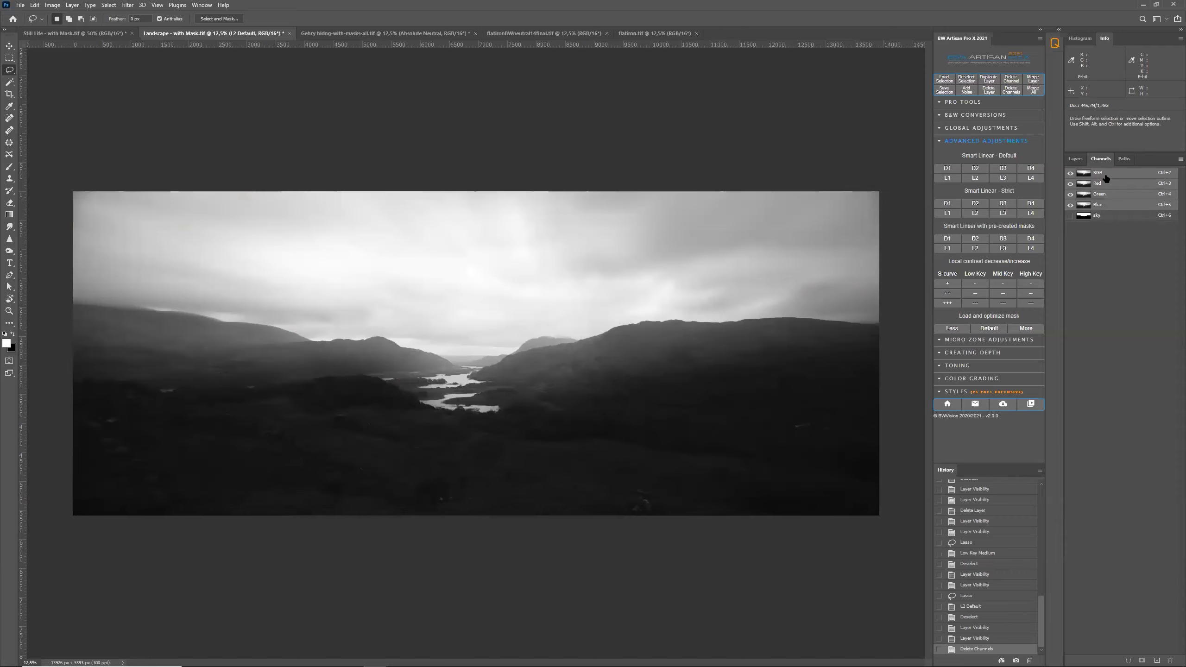
click(1103, 216)
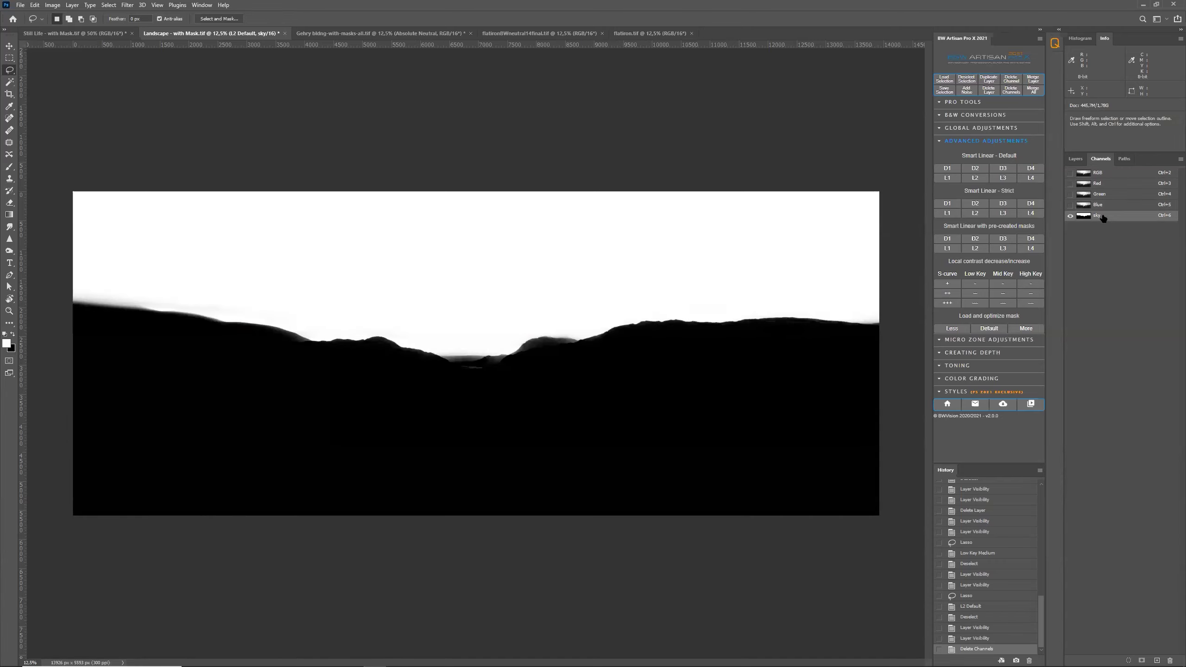
click(1107, 174)
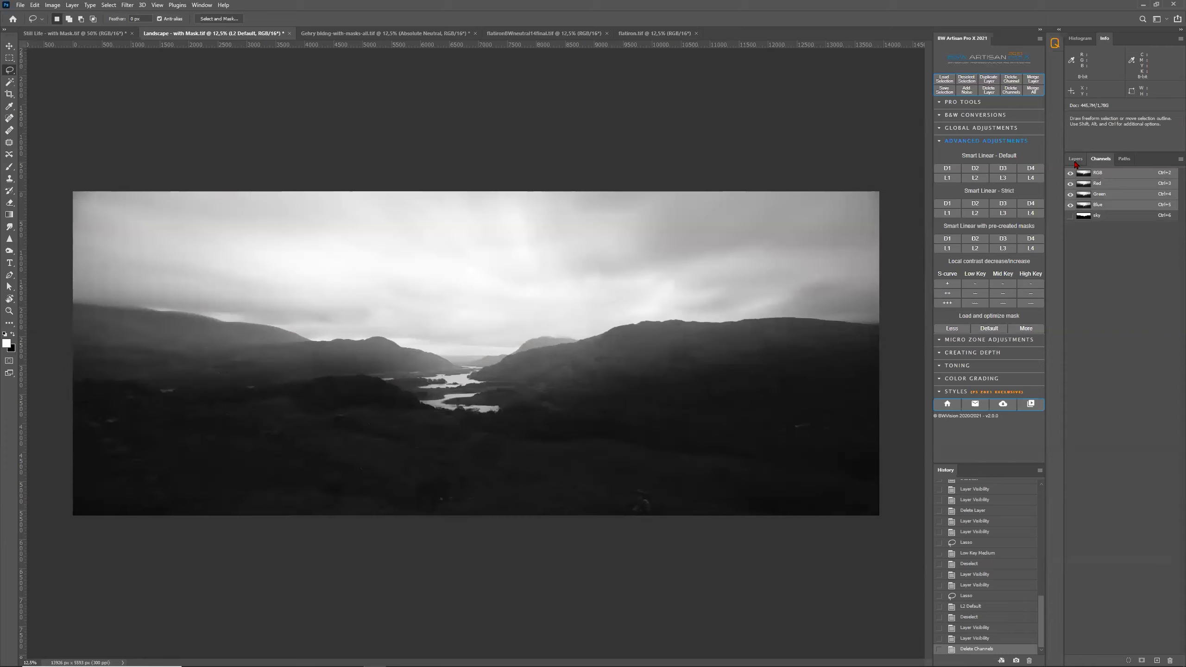
Step: Load the saved sky channel as a new selection on the L2 Default layer
click(1075, 159)
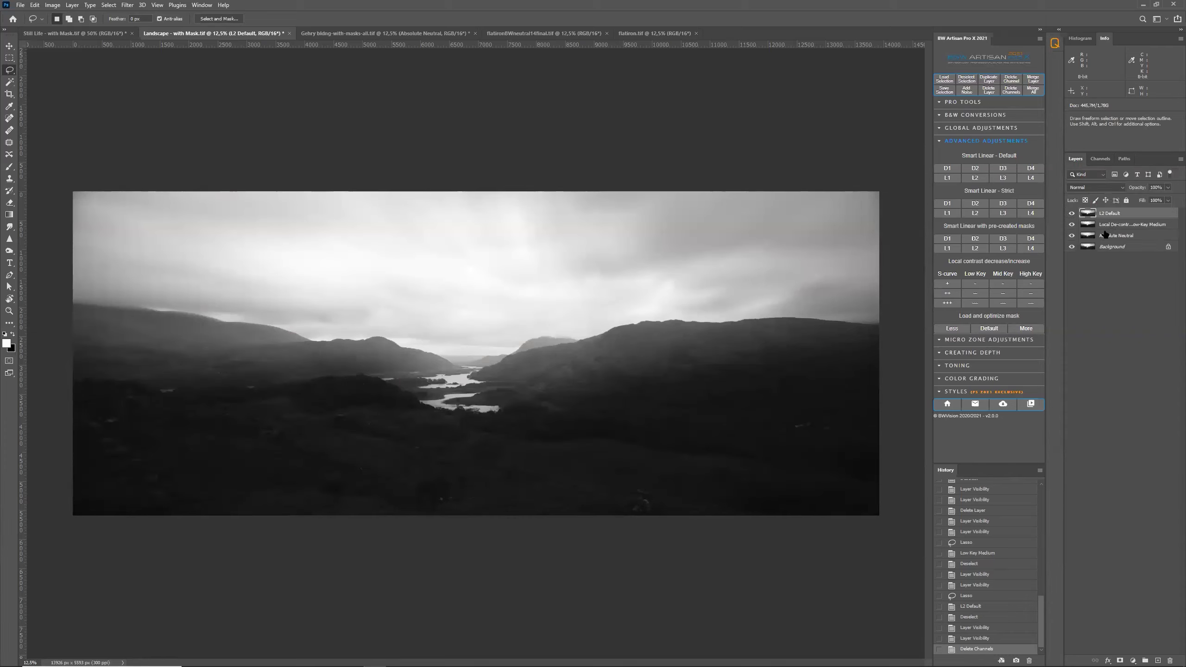
click(944, 79)
click(791, 122)
click(791, 133)
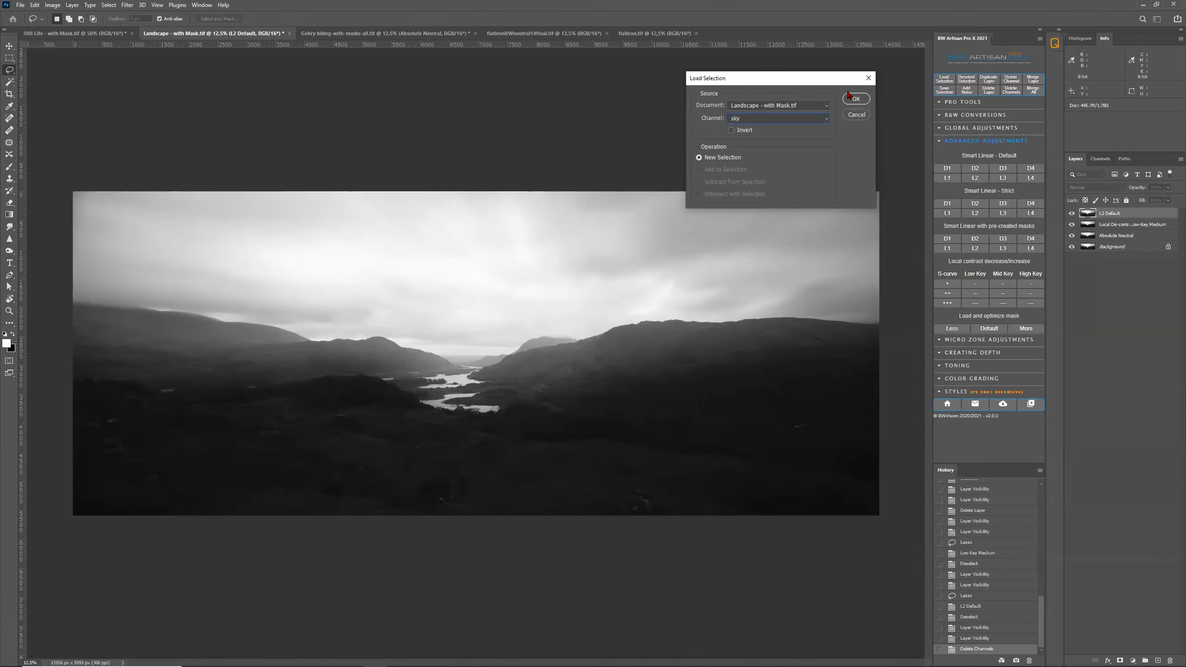
click(852, 98)
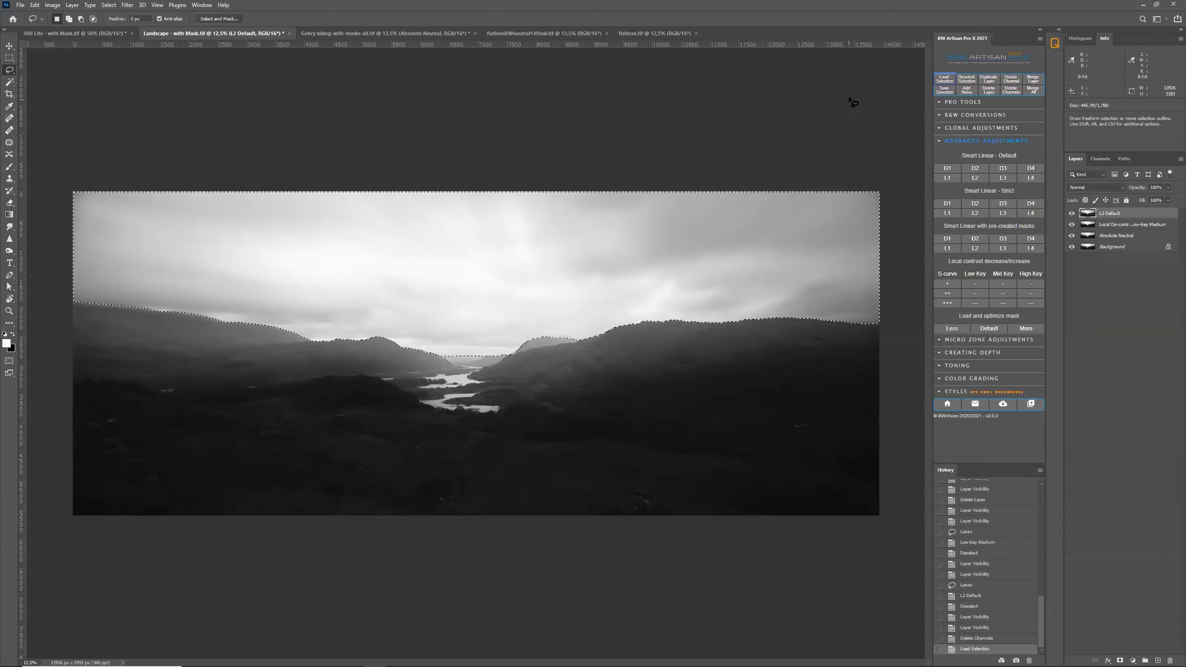
Step: Apply the global Low Key contrast adjustment to the selected sky at an intensity of 76
click(974, 140)
click(975, 131)
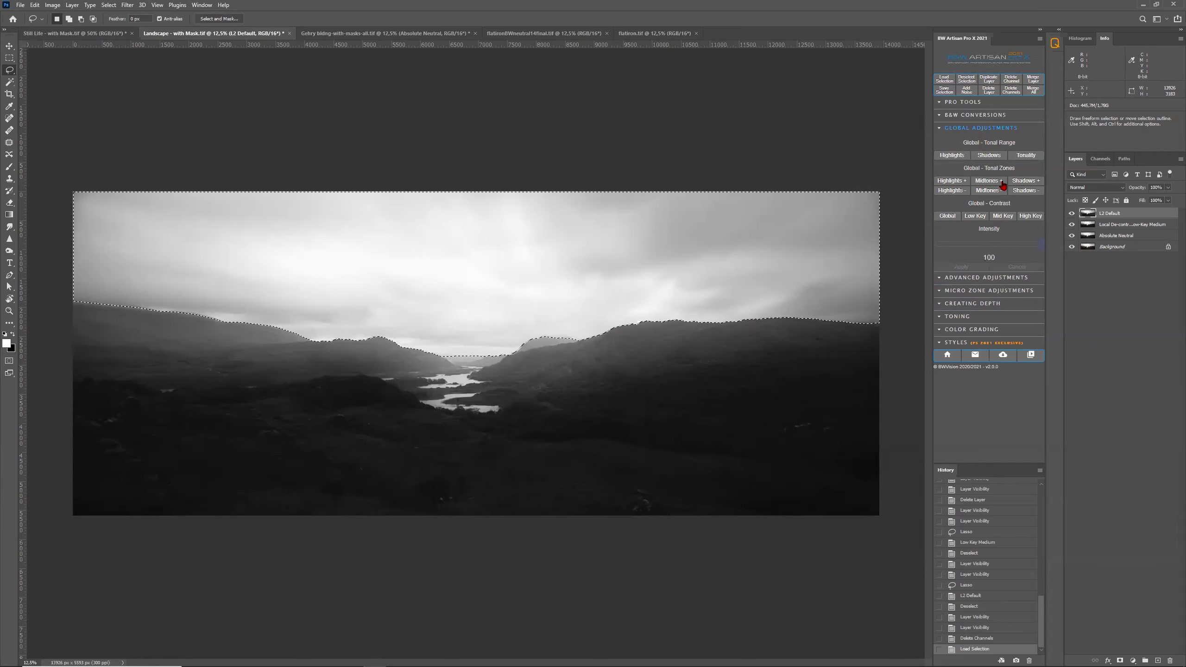
click(971, 216)
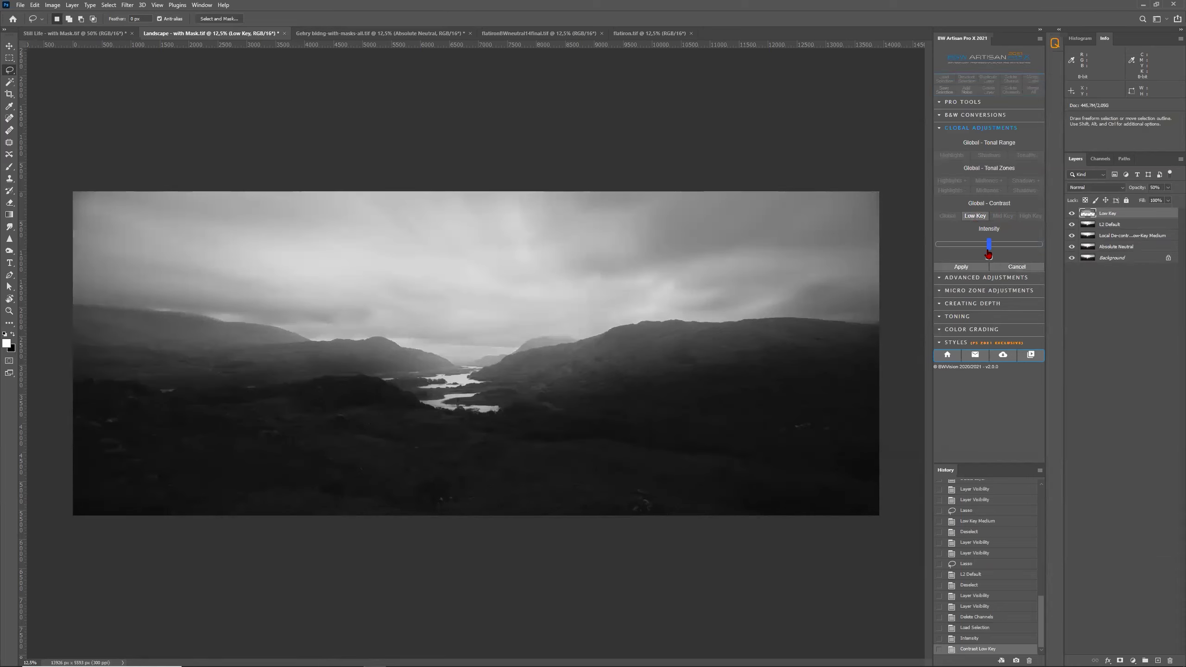
mouse_move(991, 249)
mouse_down()
mouse_move(1004, 237)
mouse_move(1014, 246)
mouse_up()
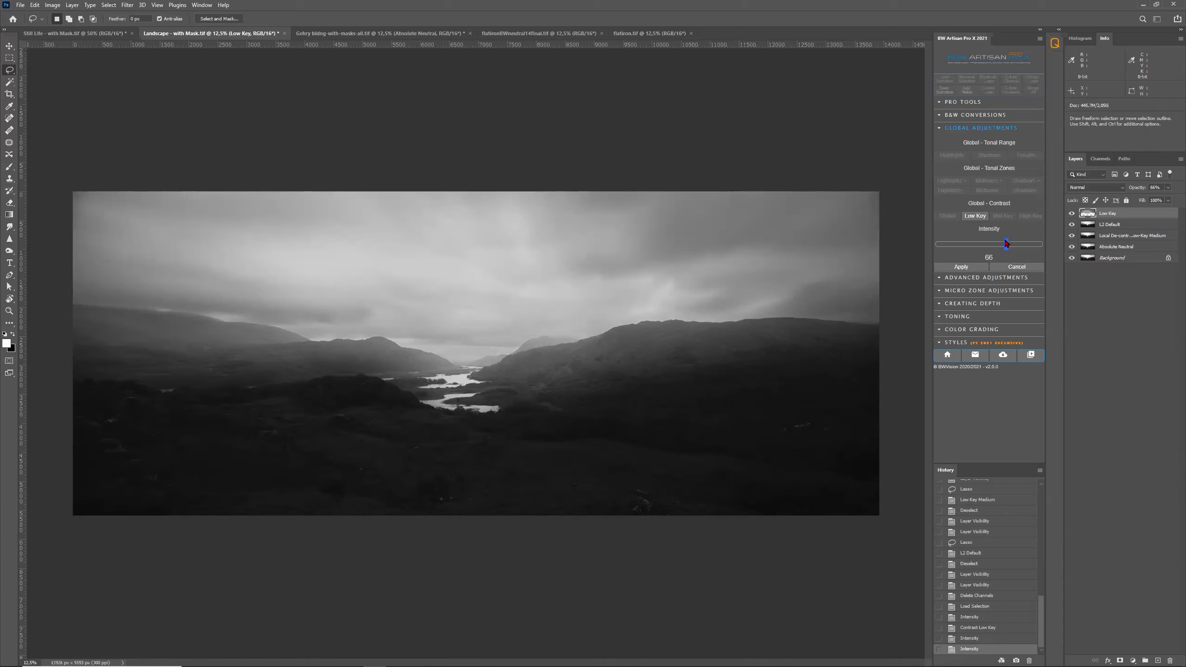
drag(1010, 243, 1017, 243)
click(971, 267)
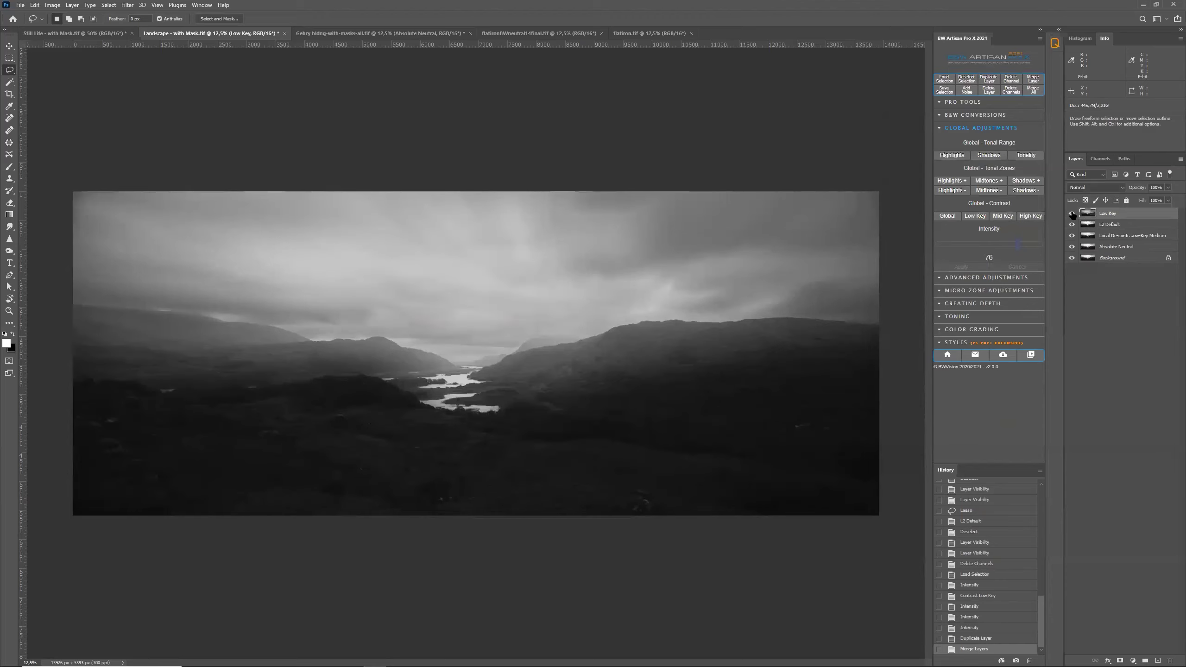
Step: Toggle the layers above Absolute Neutral to compare the conversion before and after, leaving the Local De-contrast layer hidden
click(1072, 236)
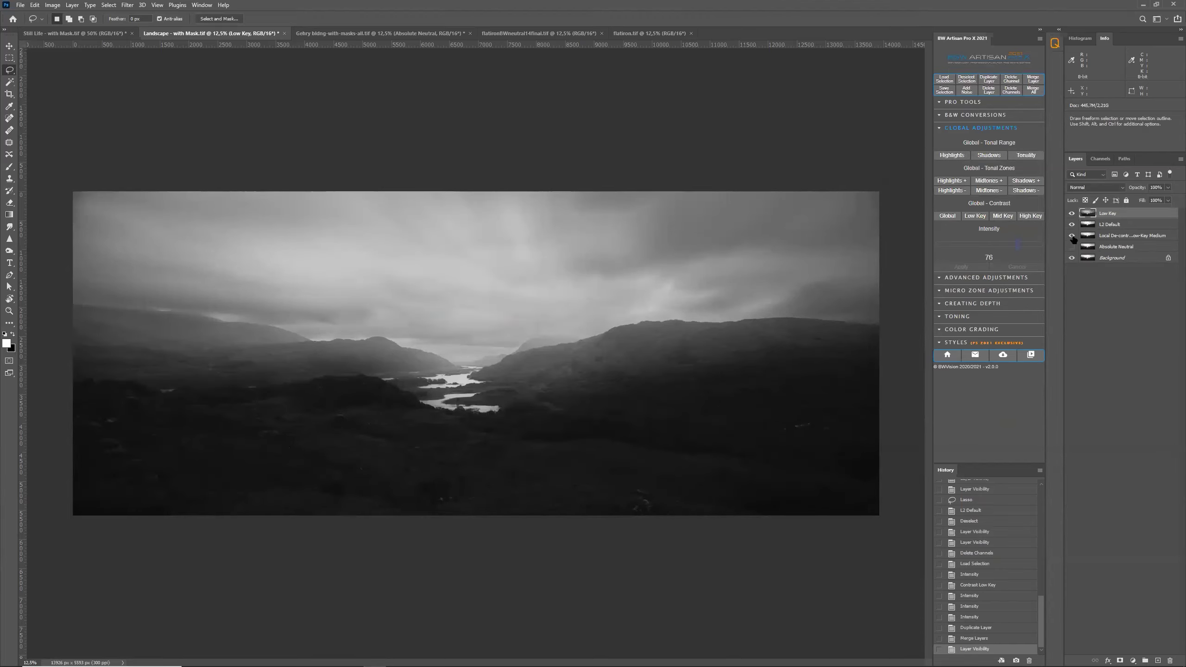
click(1072, 236)
click(1072, 237)
click(1072, 237)
click(1071, 236)
click(1072, 224)
click(1072, 213)
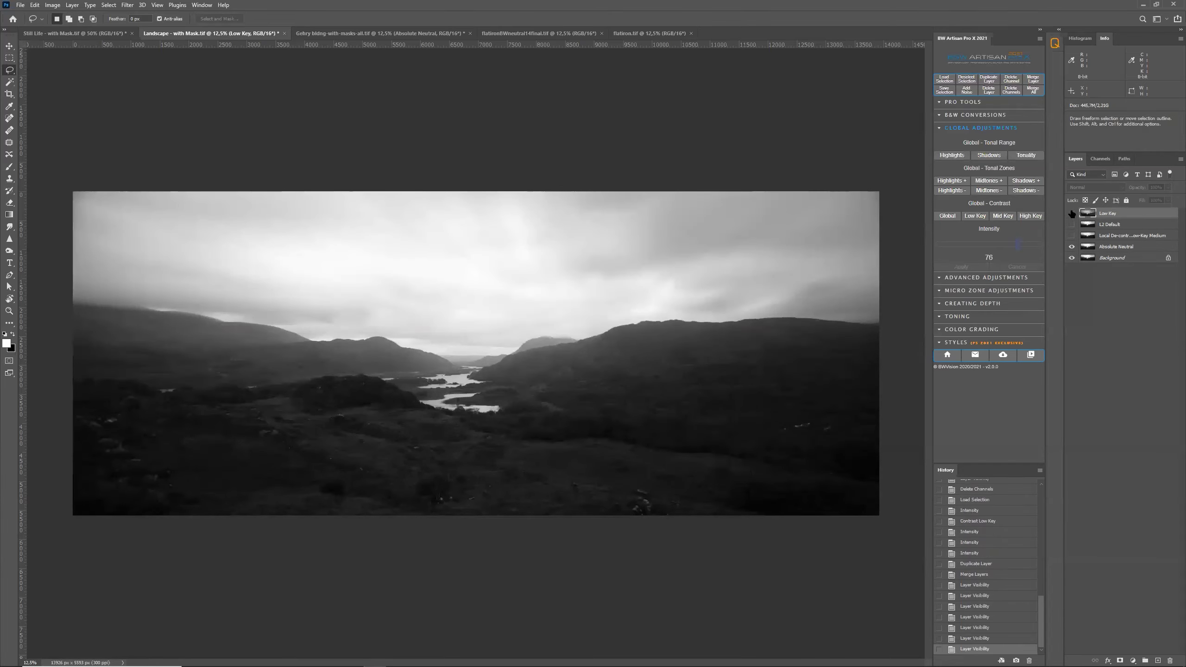
click(1072, 213)
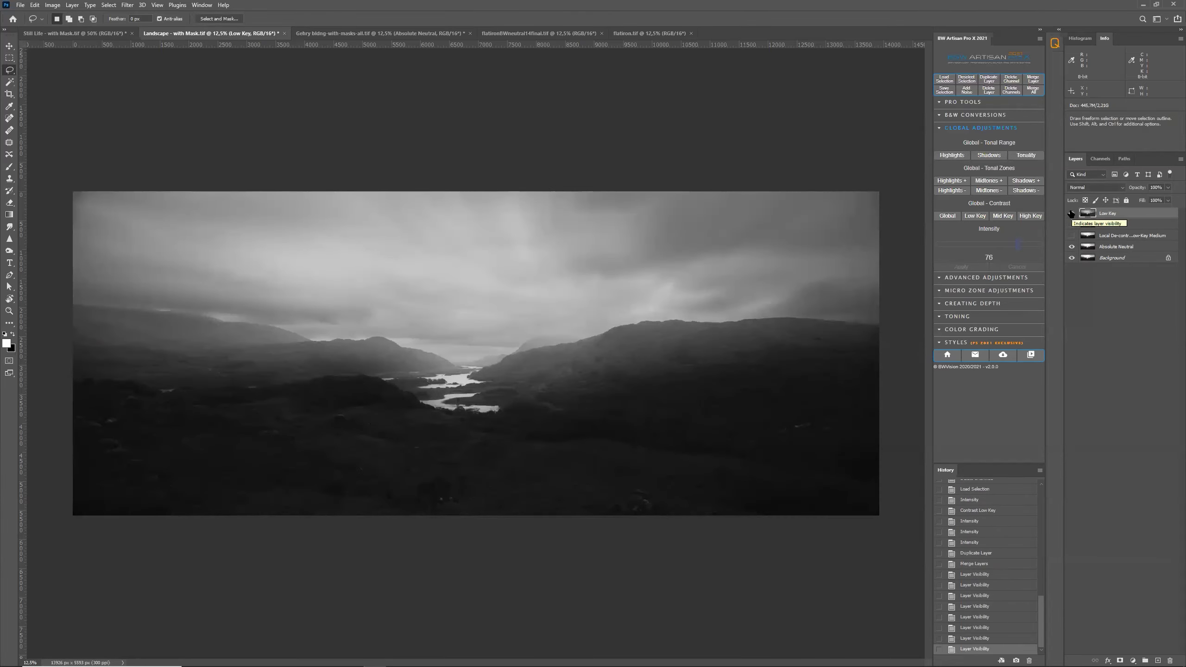
click(1072, 224)
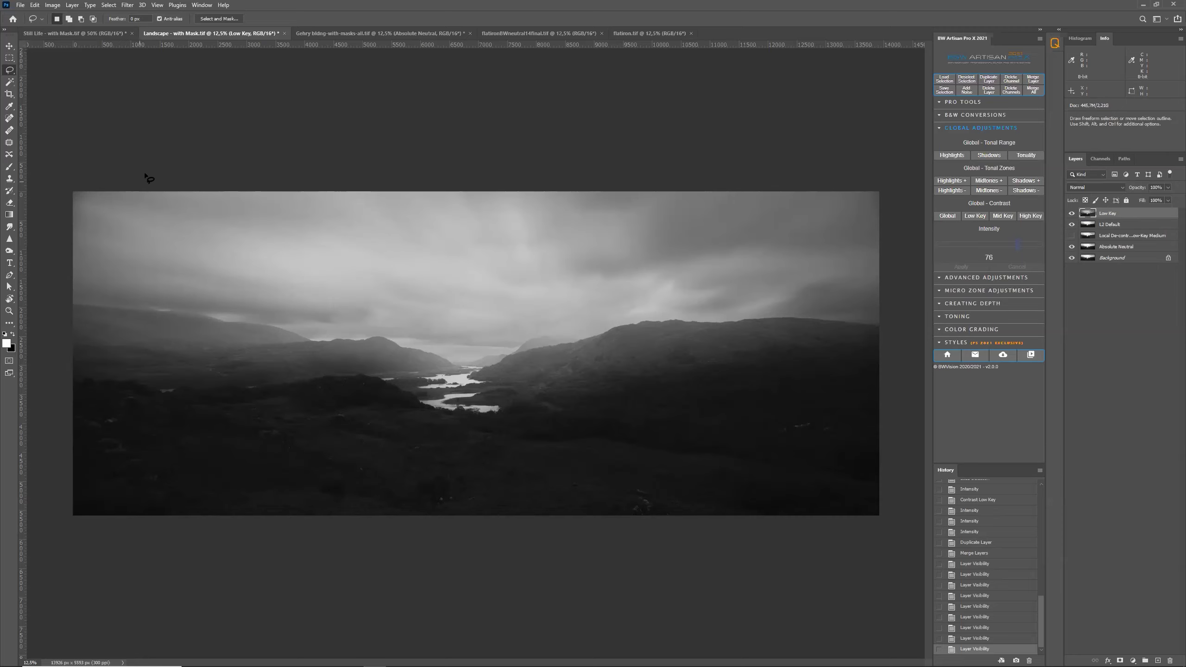
Step: Lasso the full-width upper sky, about 1425 px high, and darken it with Smart Linear Default D1, clearing the selection and comparing
mouse_move(89, 187)
mouse_down()
mouse_move(106, 231)
mouse_move(424, 273)
mouse_move(689, 268)
mouse_move(938, 99)
mouse_move(794, 114)
mouse_up()
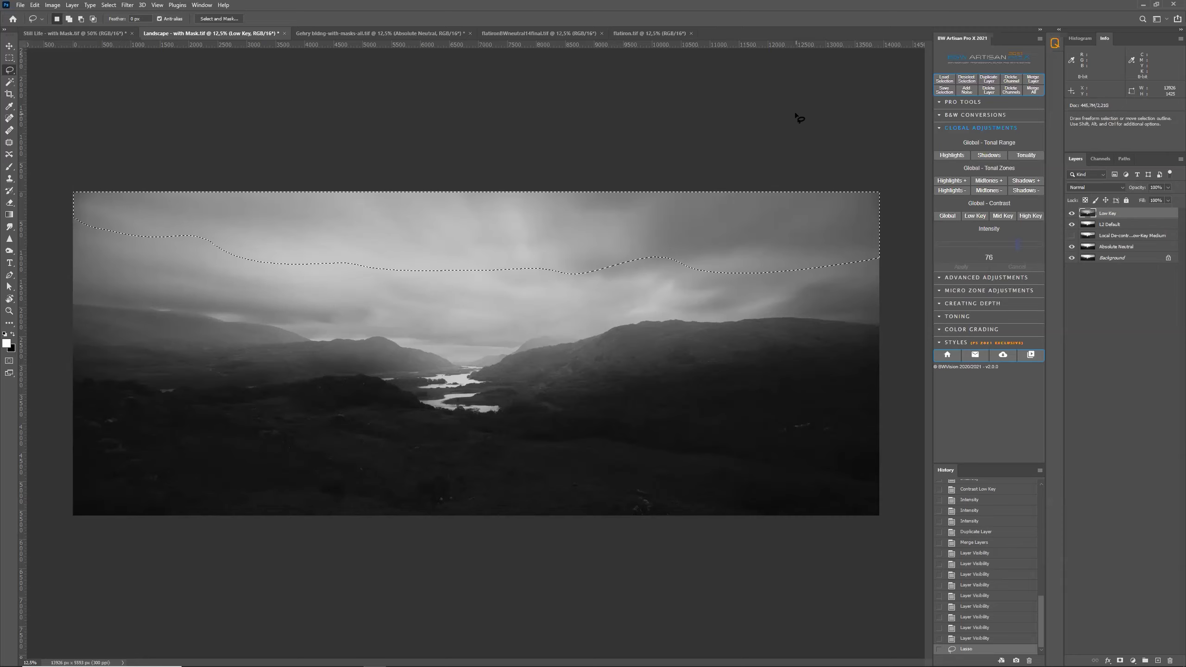
click(1013, 277)
click(949, 168)
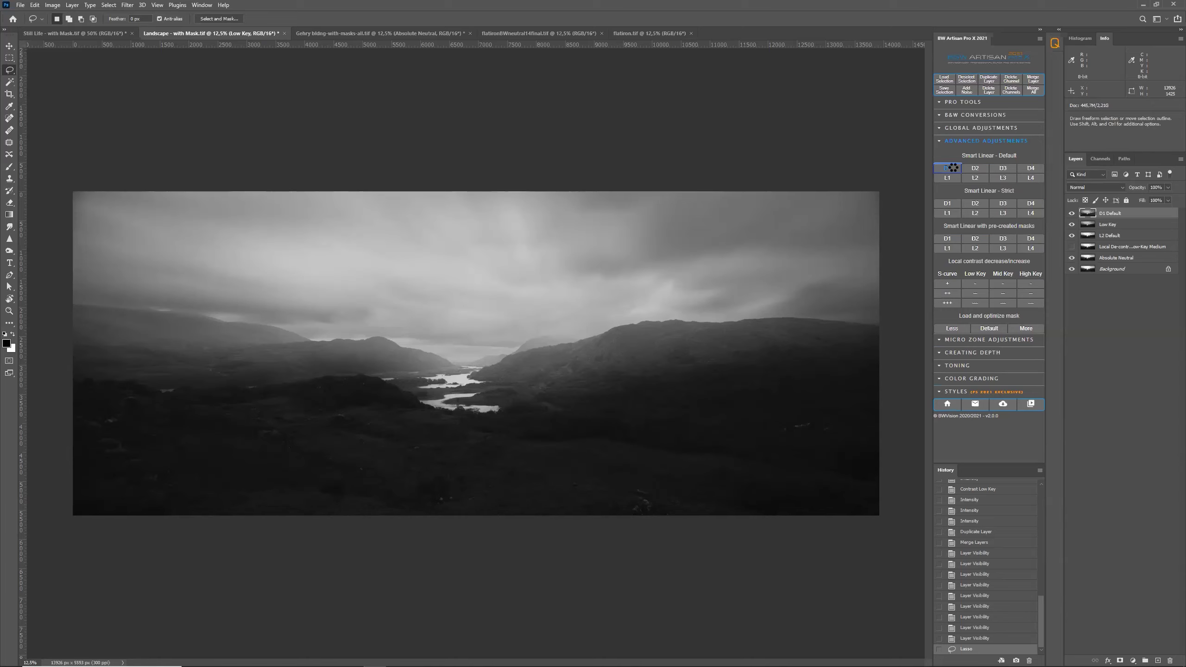
click(975, 76)
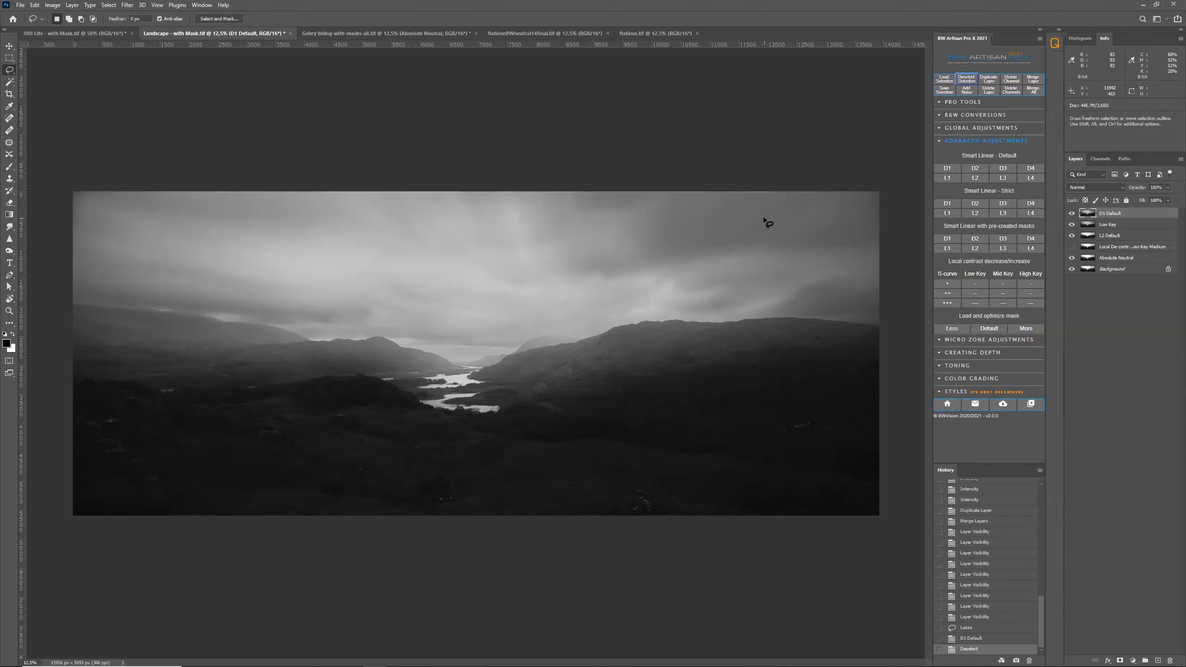
click(1072, 214)
click(1072, 214)
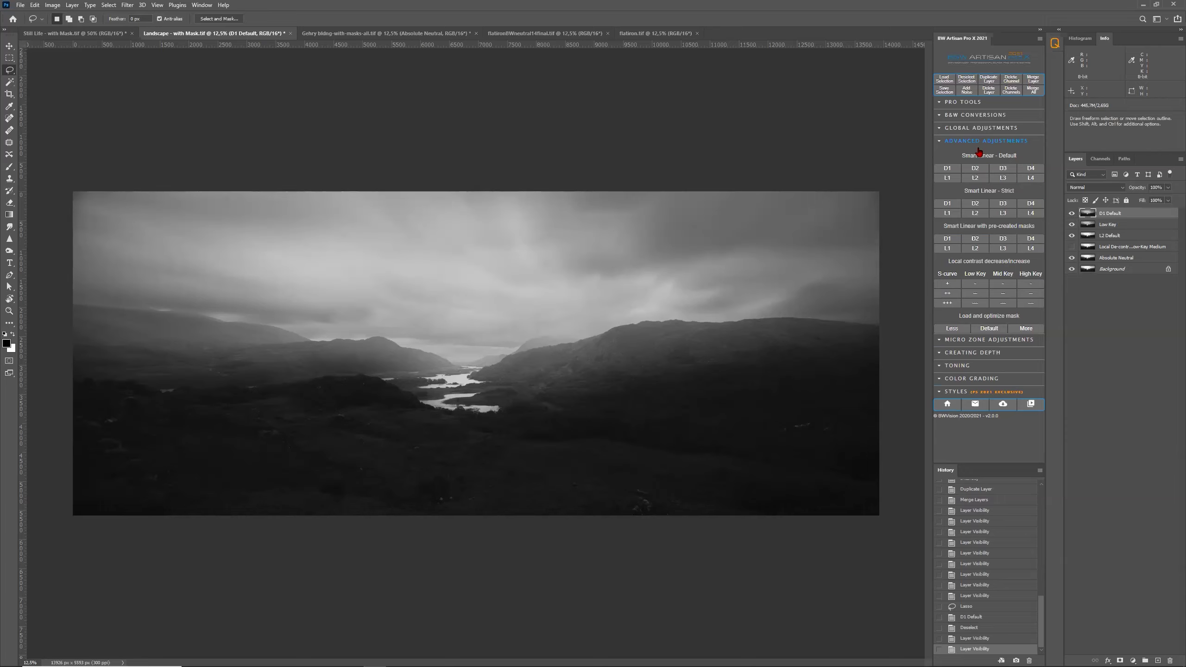
Step: Load the saved sky channel as a new selection on the D1 Default layer and show the Creating Depth options
click(945, 79)
click(816, 122)
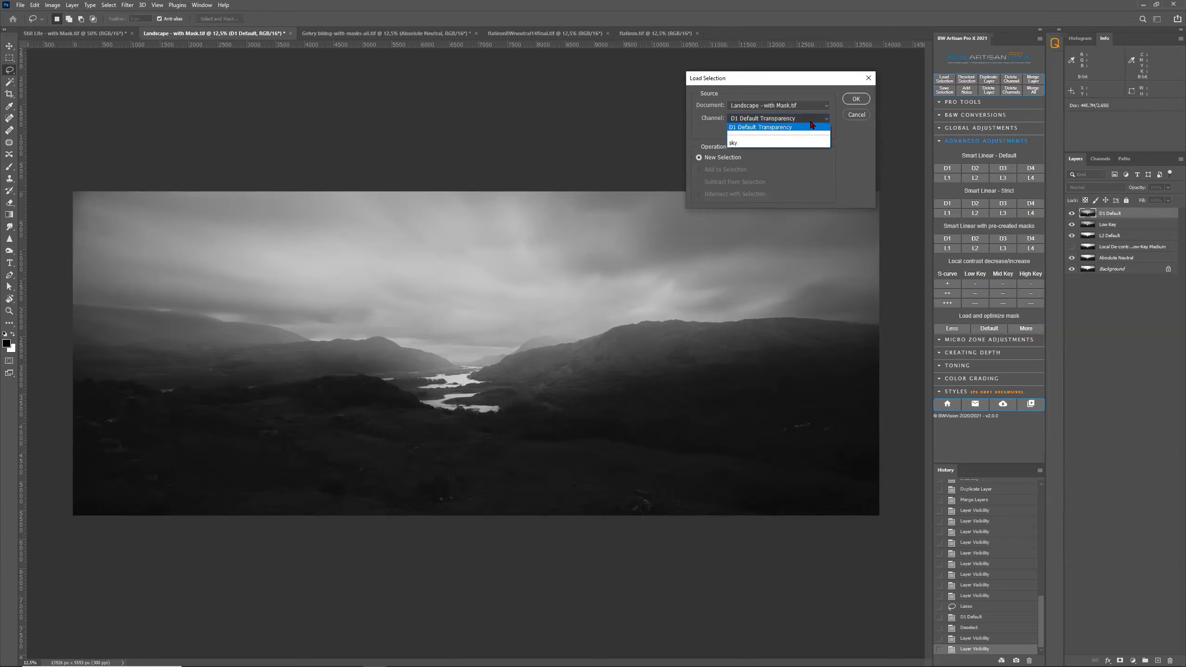
click(790, 144)
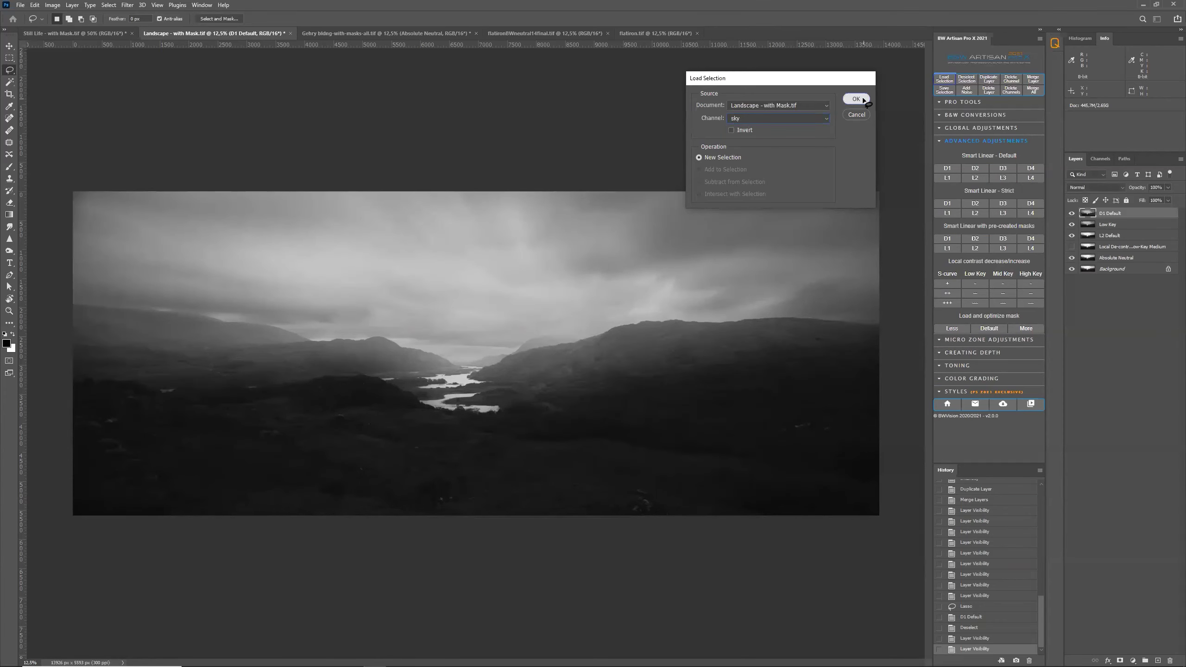
click(856, 99)
click(976, 352)
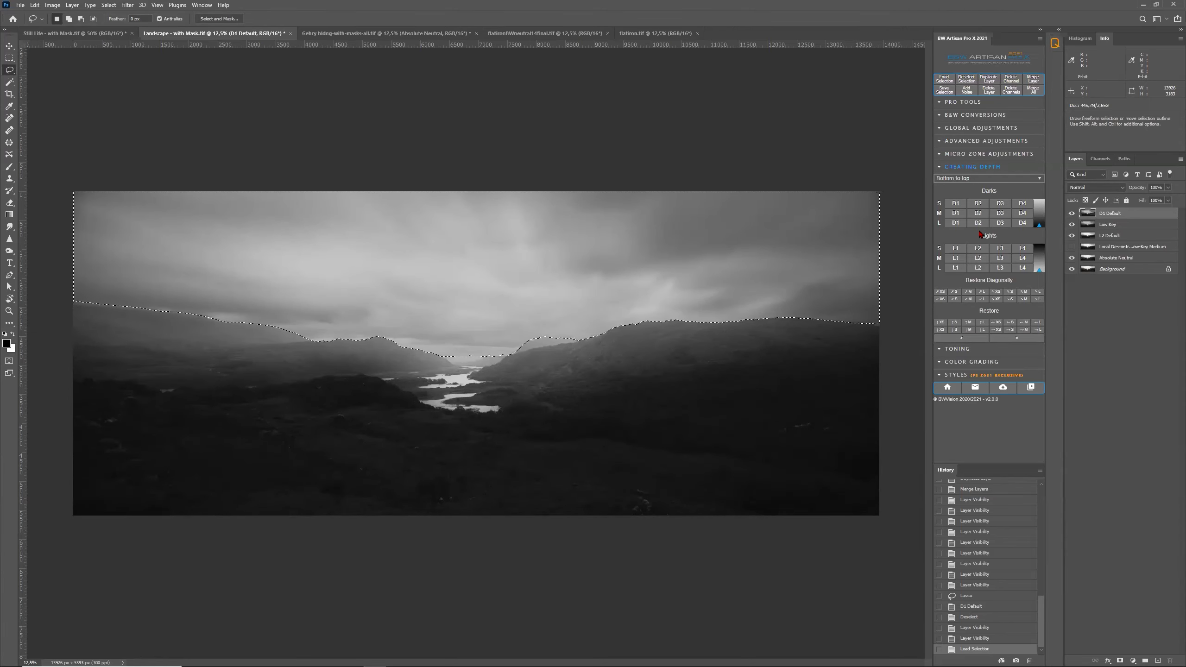
Step: Compare the image with the D1 Default layer hidden and shown while the sky stays selected
key(alt+Tab)
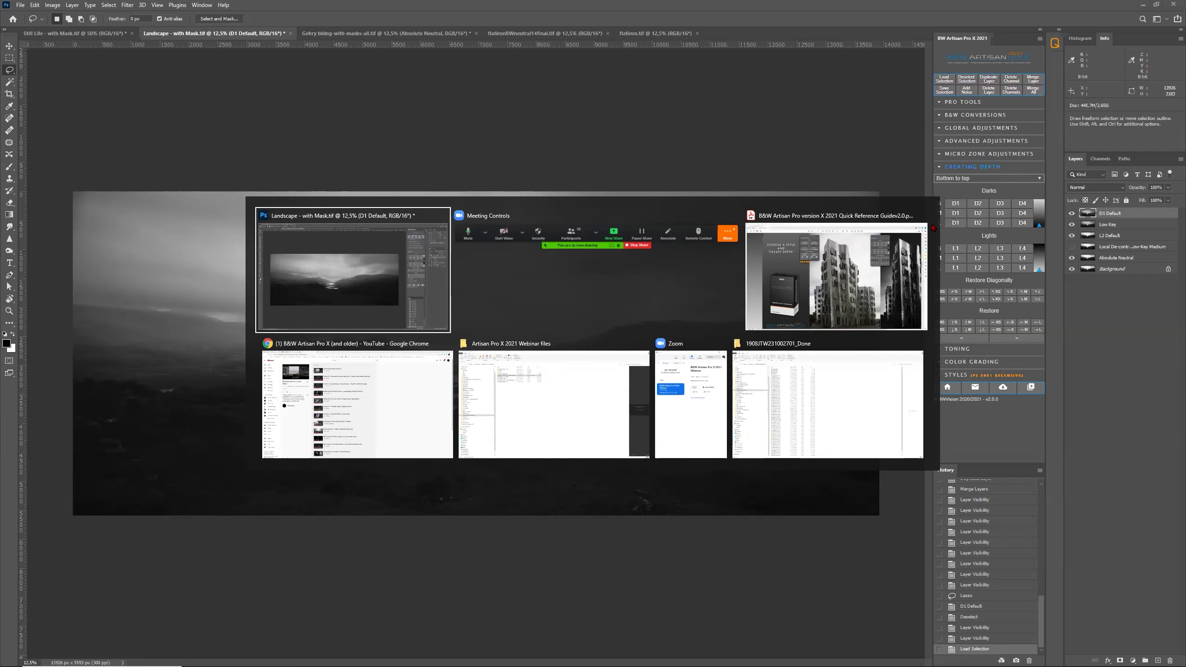
key(alt)
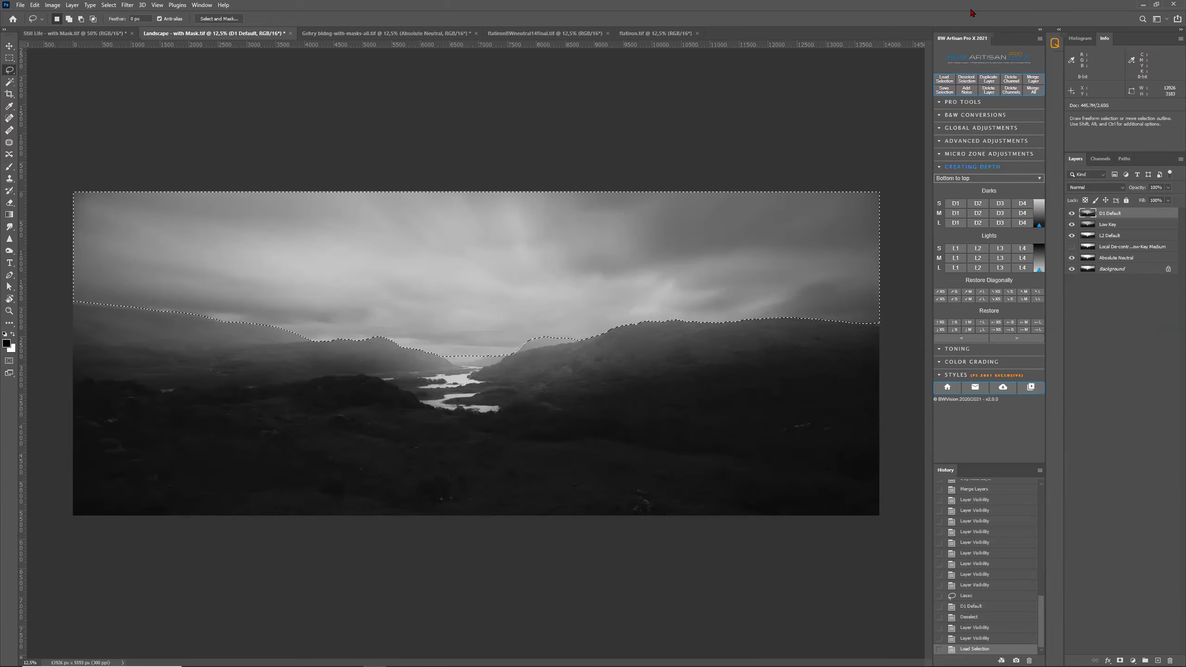
click(1072, 213)
click(1072, 214)
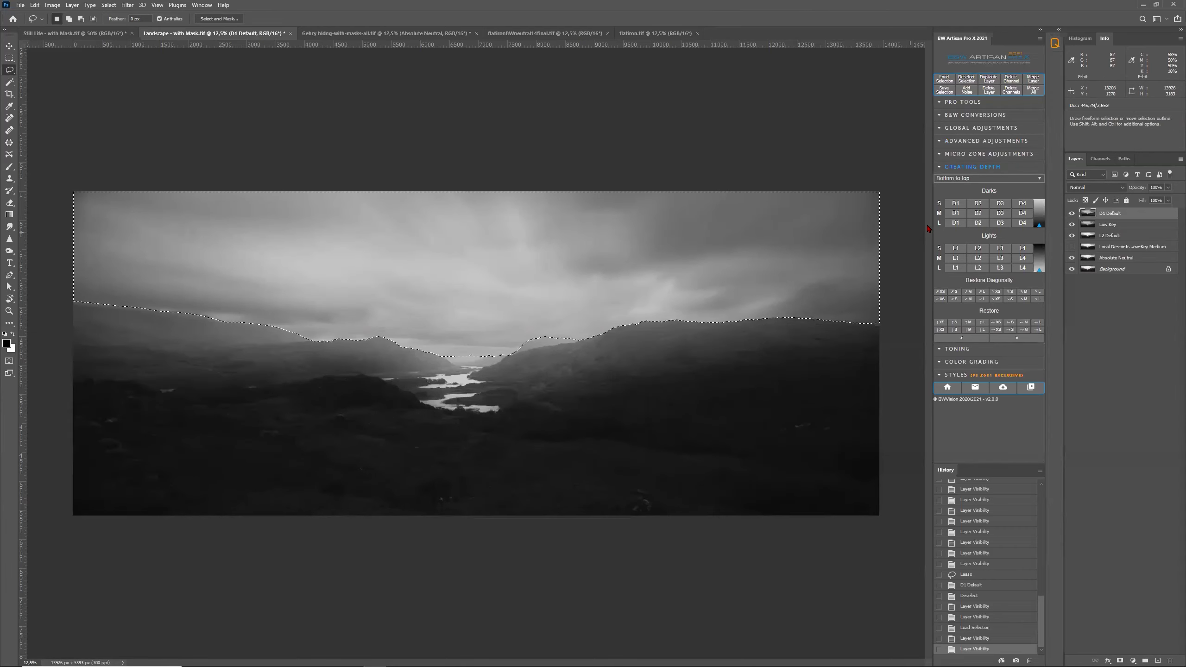
Step: Try darkening the selected sky with the large bottom-to-top D2 depth gradient and delete the resulting layer
click(956, 224)
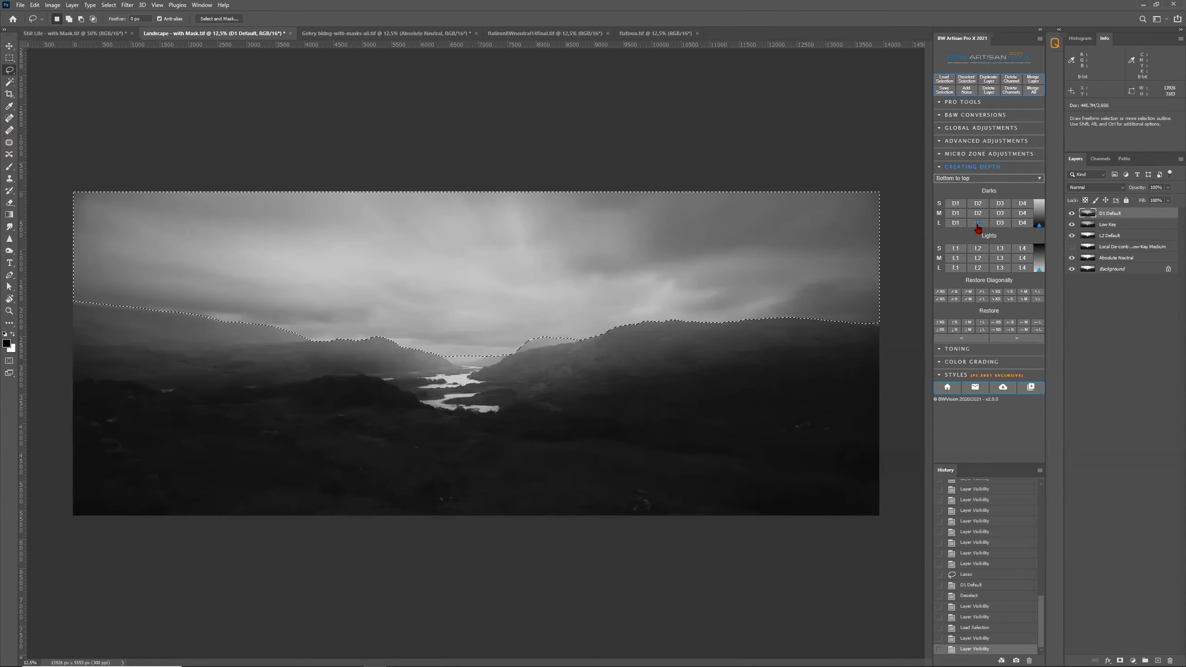
click(977, 224)
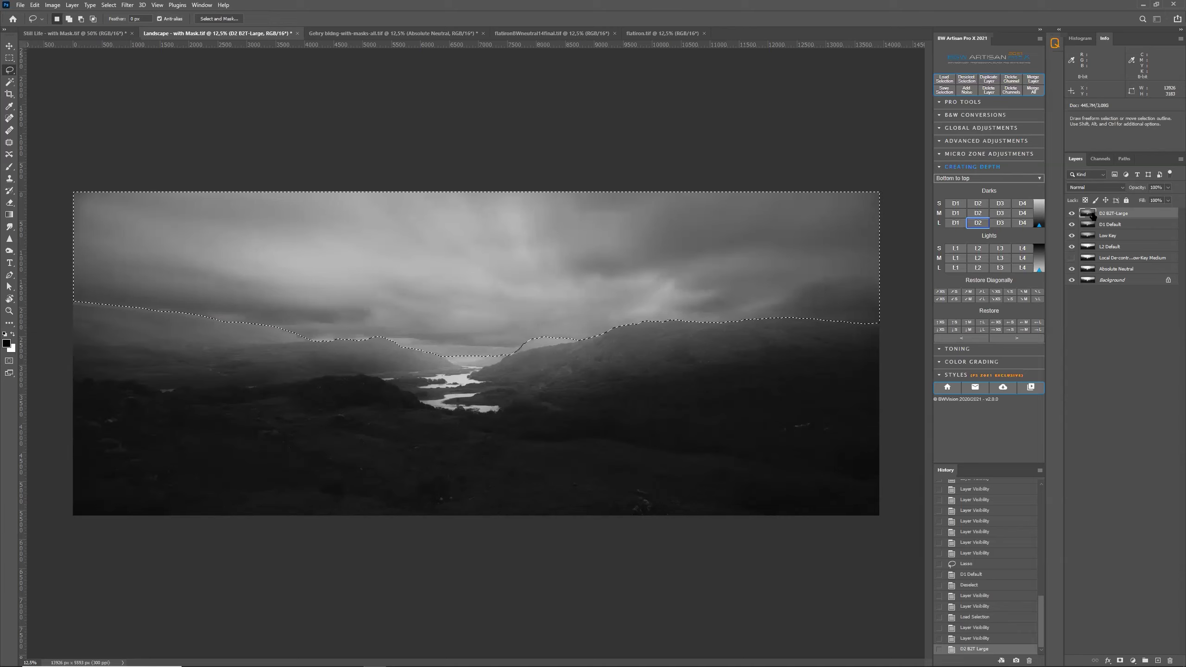
click(988, 91)
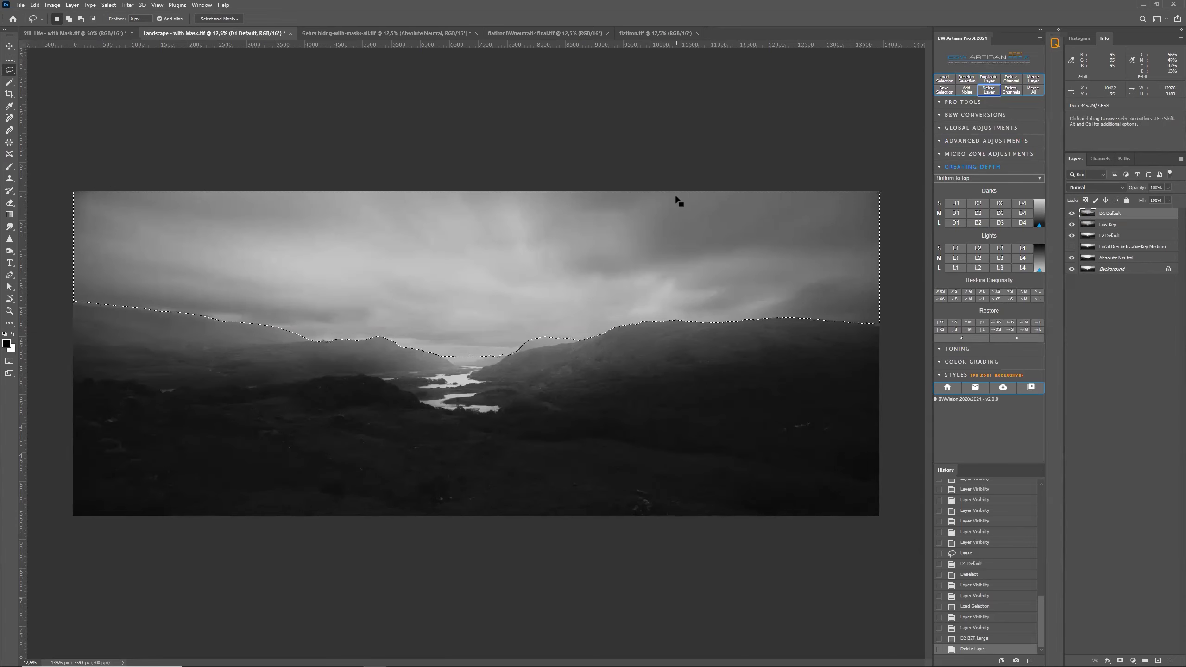
Step: Darken the selected sky with the large top-to-bottom D2 depth gradient and compare the result before and after
click(977, 223)
click(979, 178)
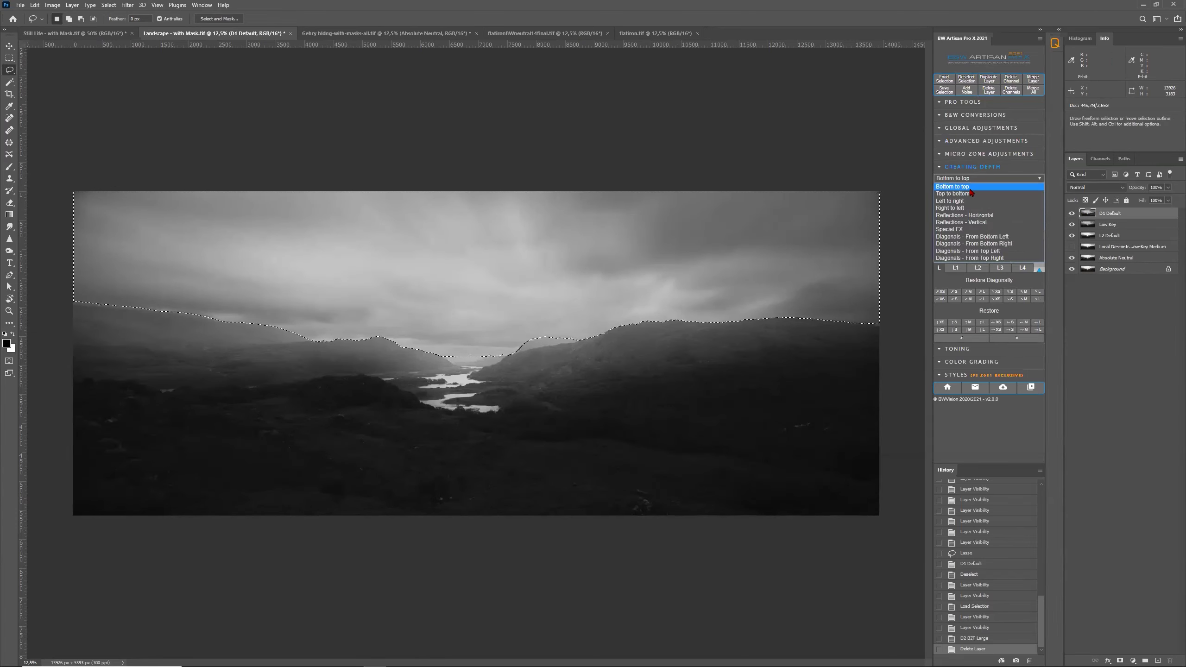
click(962, 193)
click(980, 224)
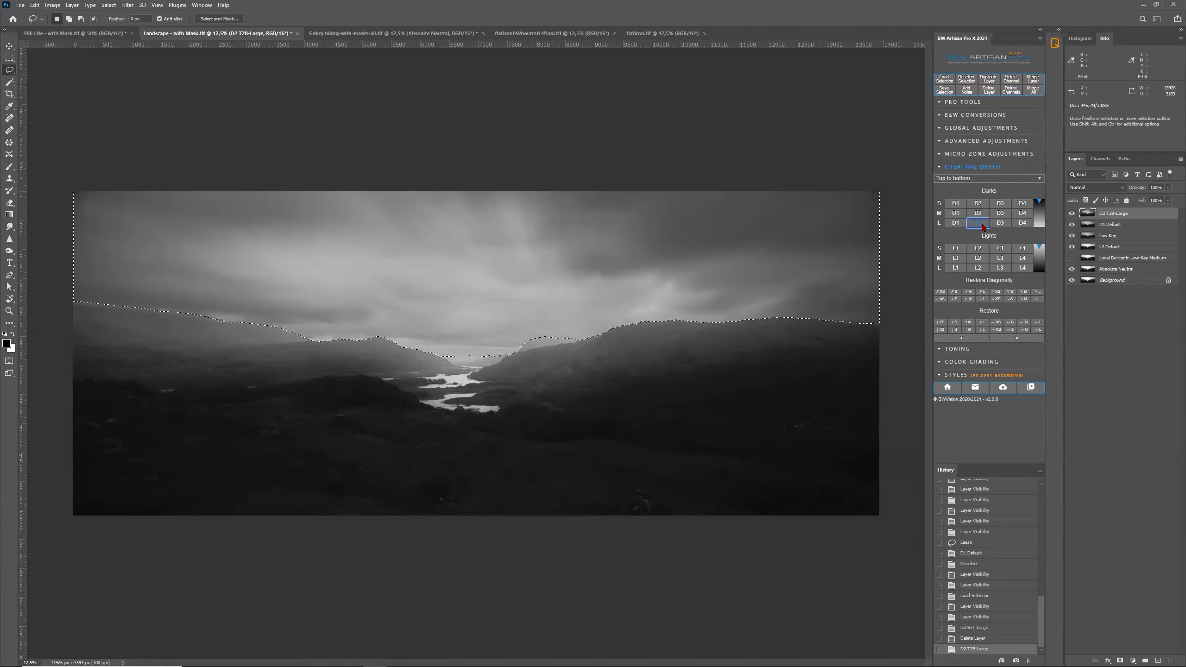
click(1071, 214)
click(1072, 214)
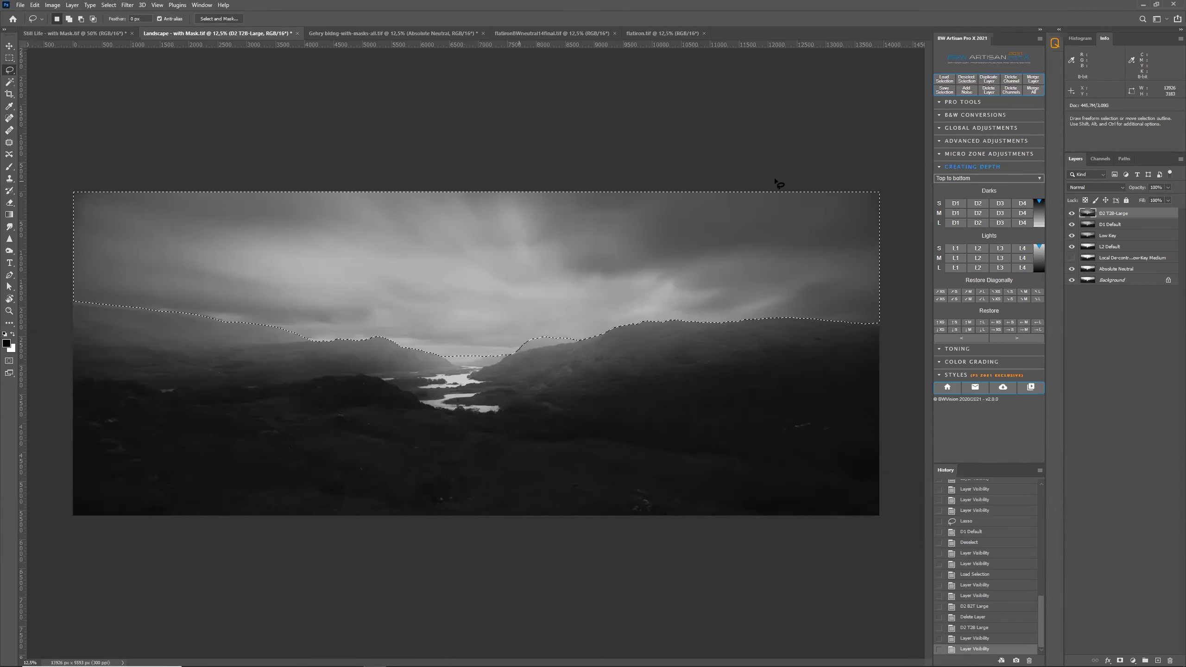
Step: Lighten the selected sky with the small bottom-to-top L2 depth gradient and compare it before and after, checking without the selection outline
click(940, 179)
click(942, 187)
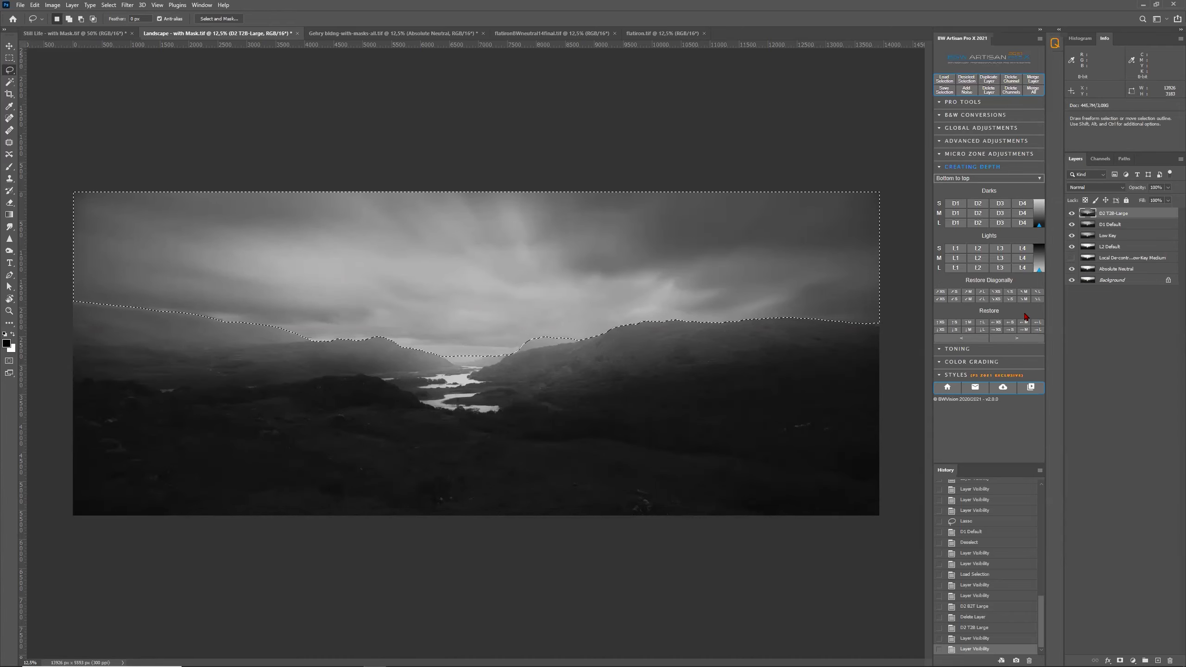
click(978, 248)
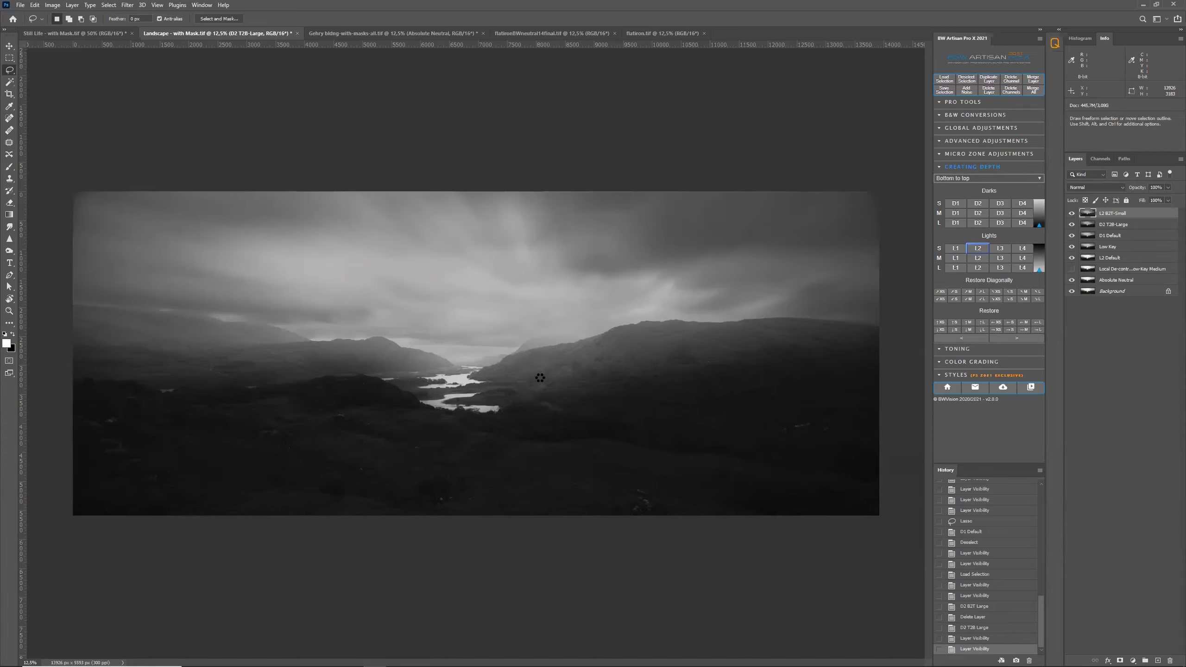
click(1072, 213)
click(1072, 214)
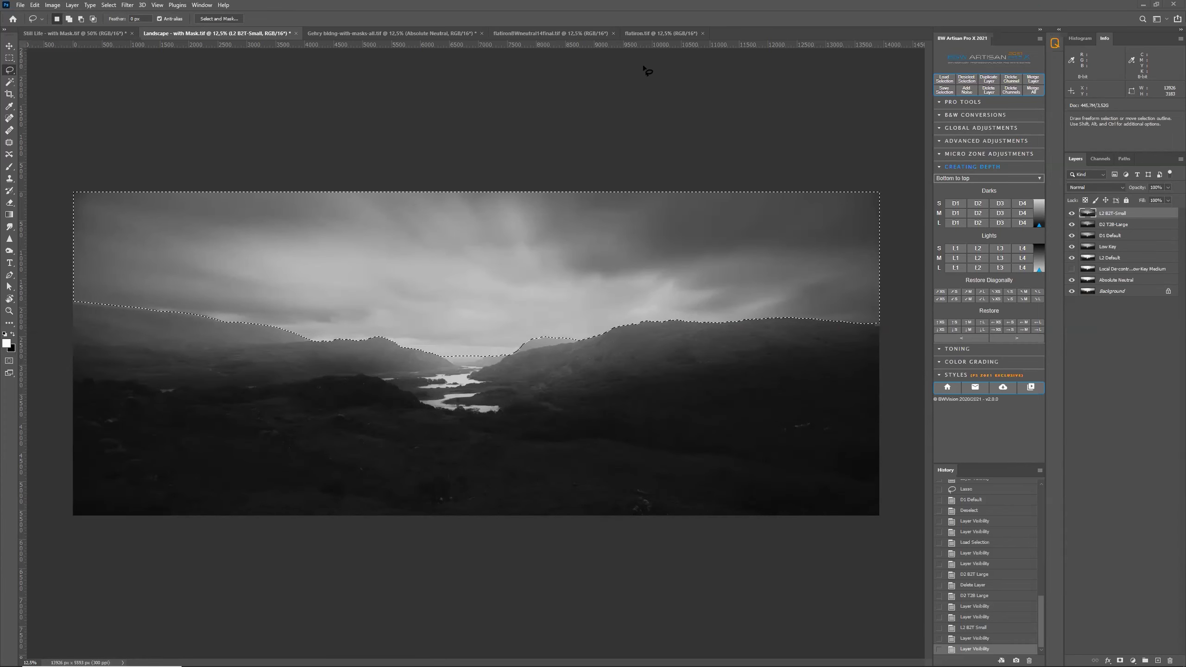
key(ctrl+h)
key(ctrl+h)
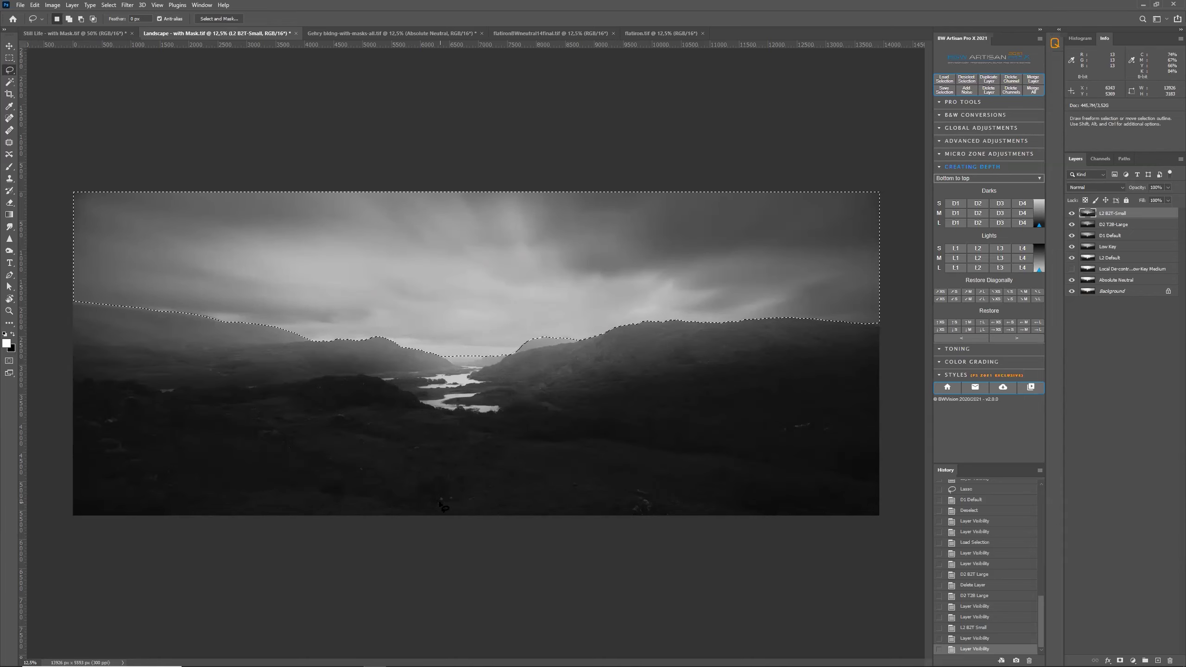
click(980, 141)
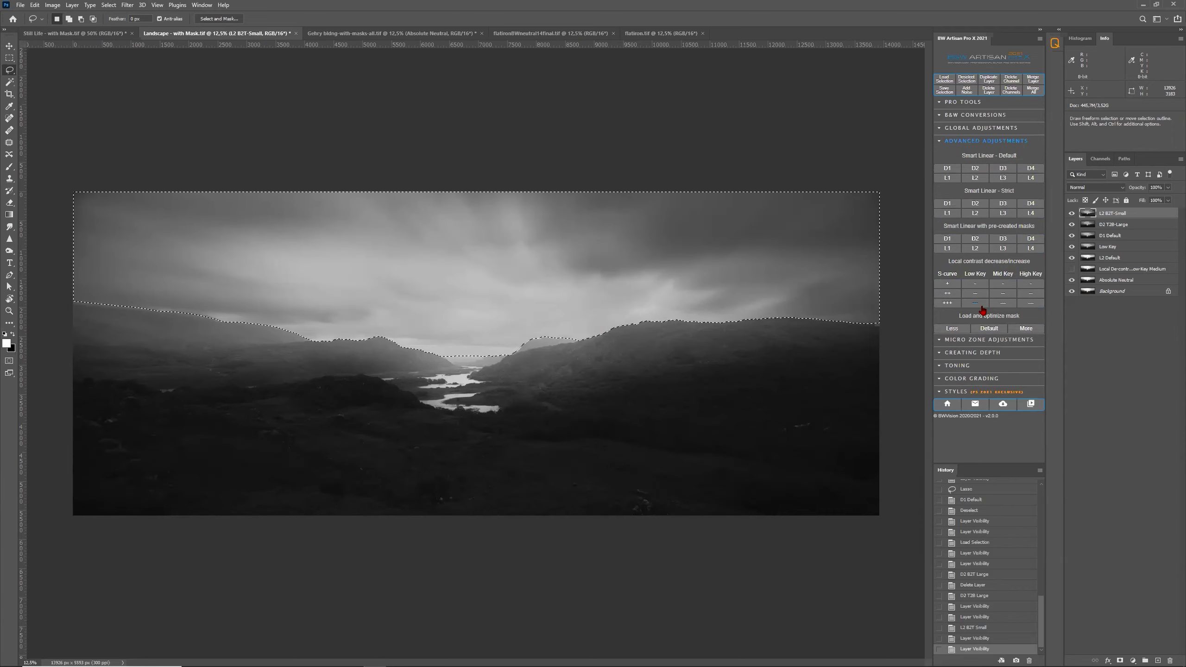
click(1009, 133)
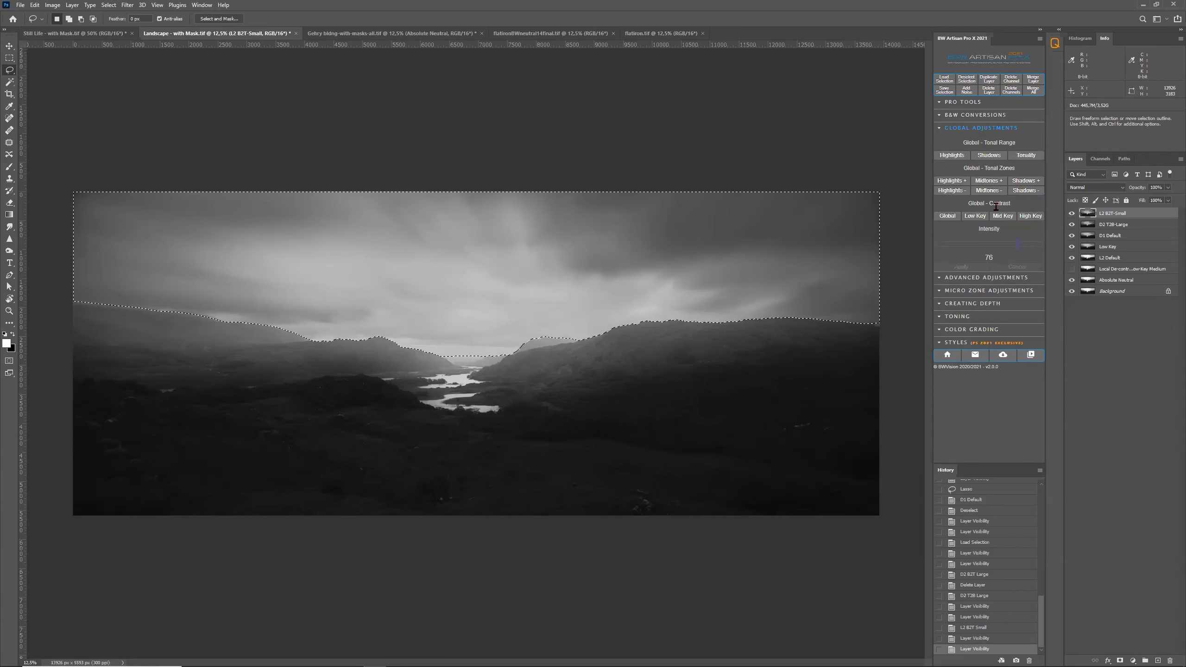
click(995, 290)
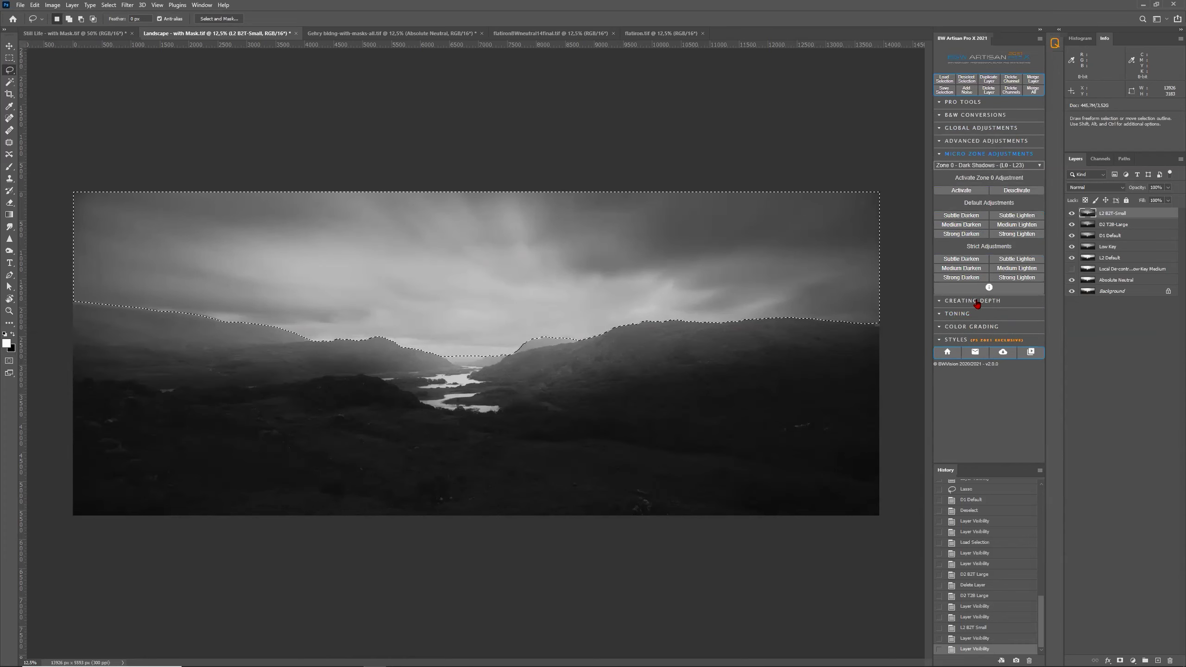
click(981, 305)
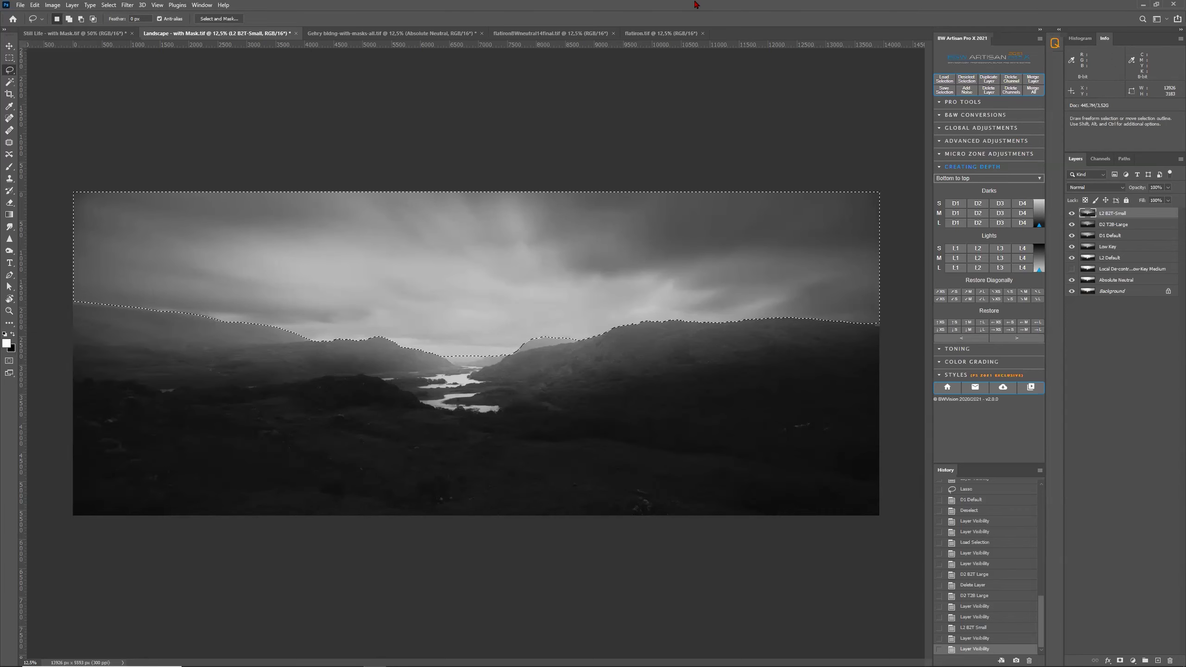
click(1014, 218)
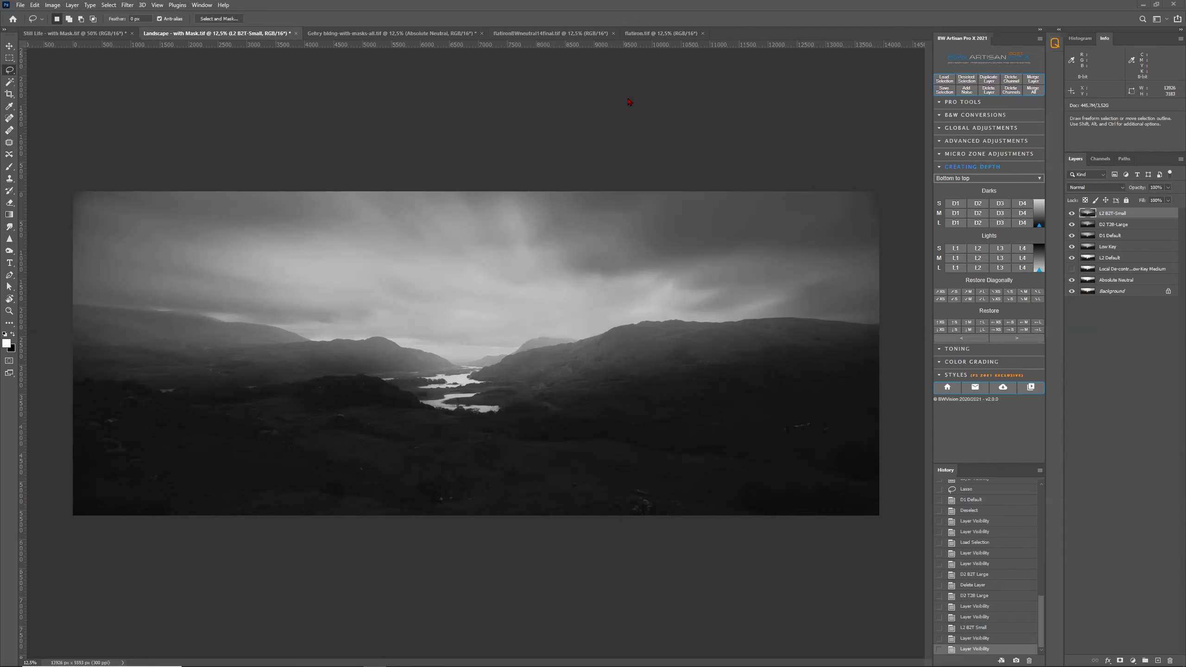
Step: Switch to File Explorer, open GRADIENT SAMPLE1 from the Test photos folder in Photoshop, and hide its Group 1 layer group
key(alt+Tab)
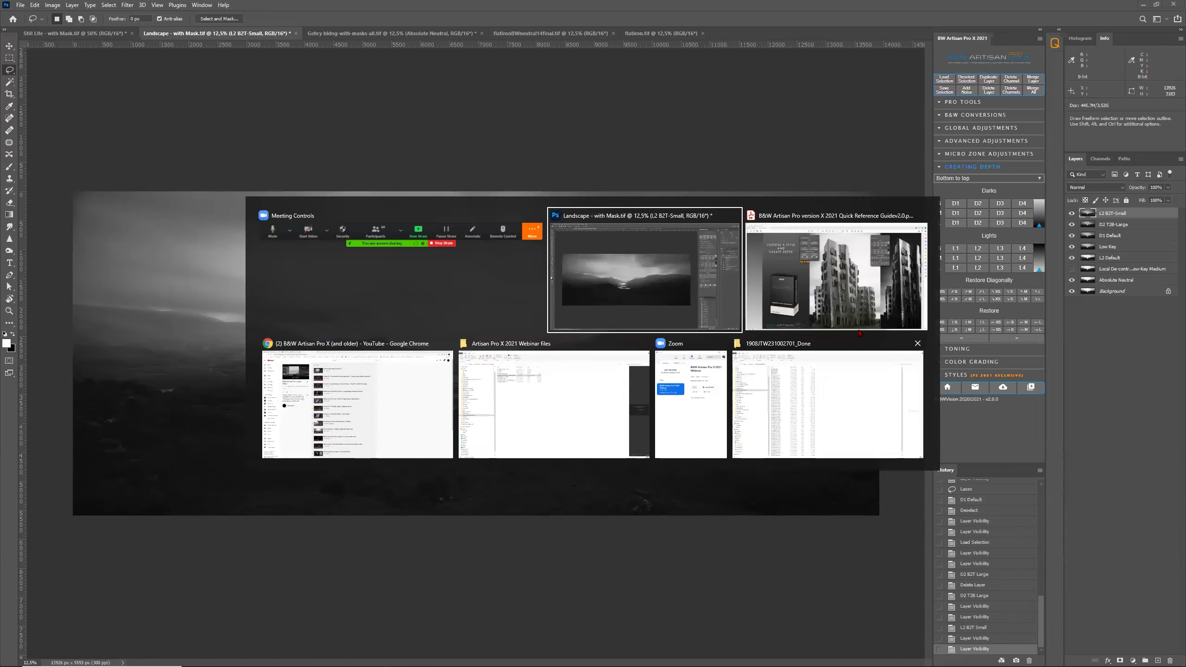
click(527, 421)
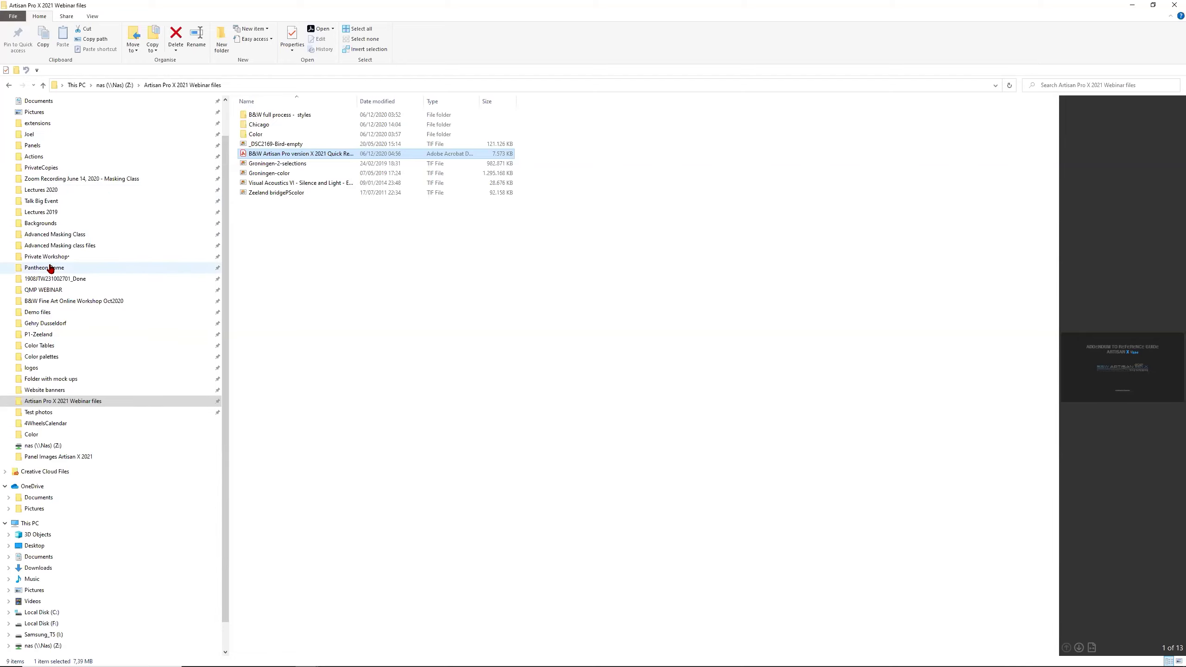
click(57, 413)
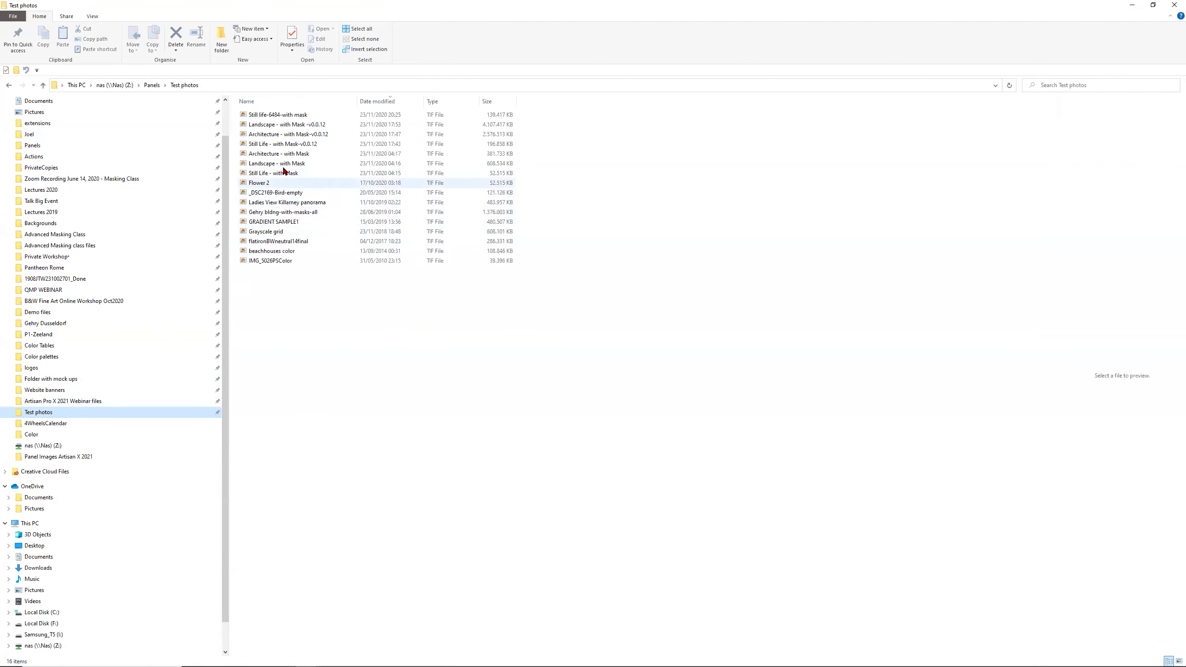
click(286, 222)
right_click(286, 220)
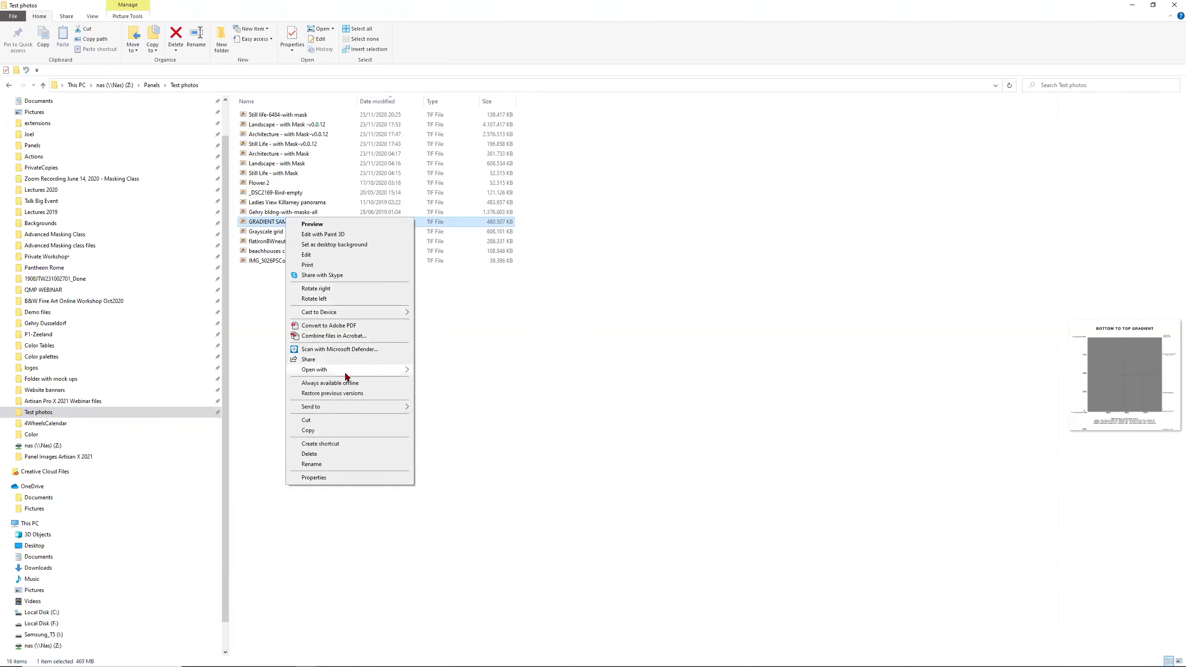
mouse_move(345, 370)
click(472, 381)
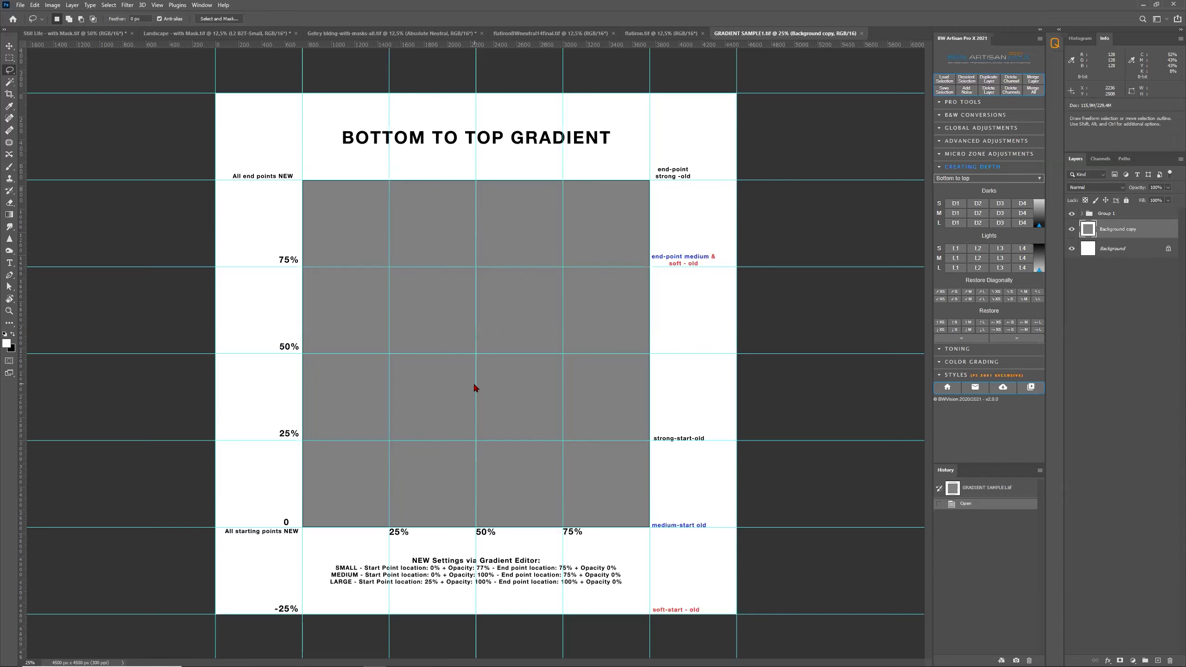
click(1071, 213)
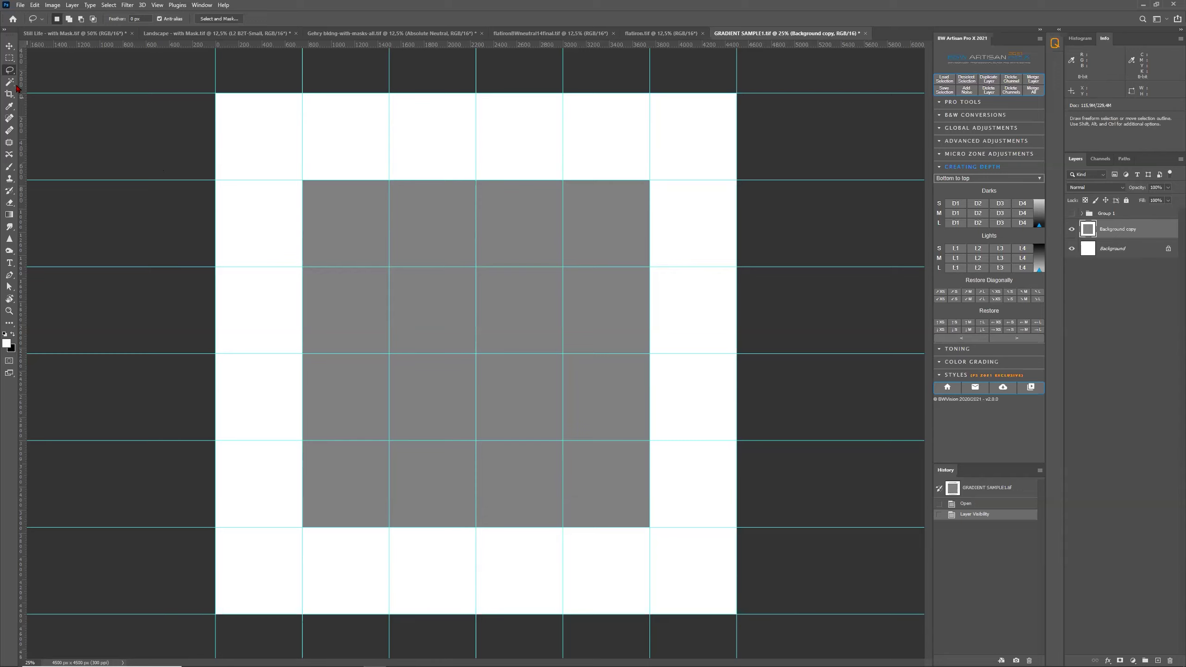
Step: Select the gray square with the Rectangular Marquee and darken it with the large bottom-to-top D2 depth gradient
click(9, 58)
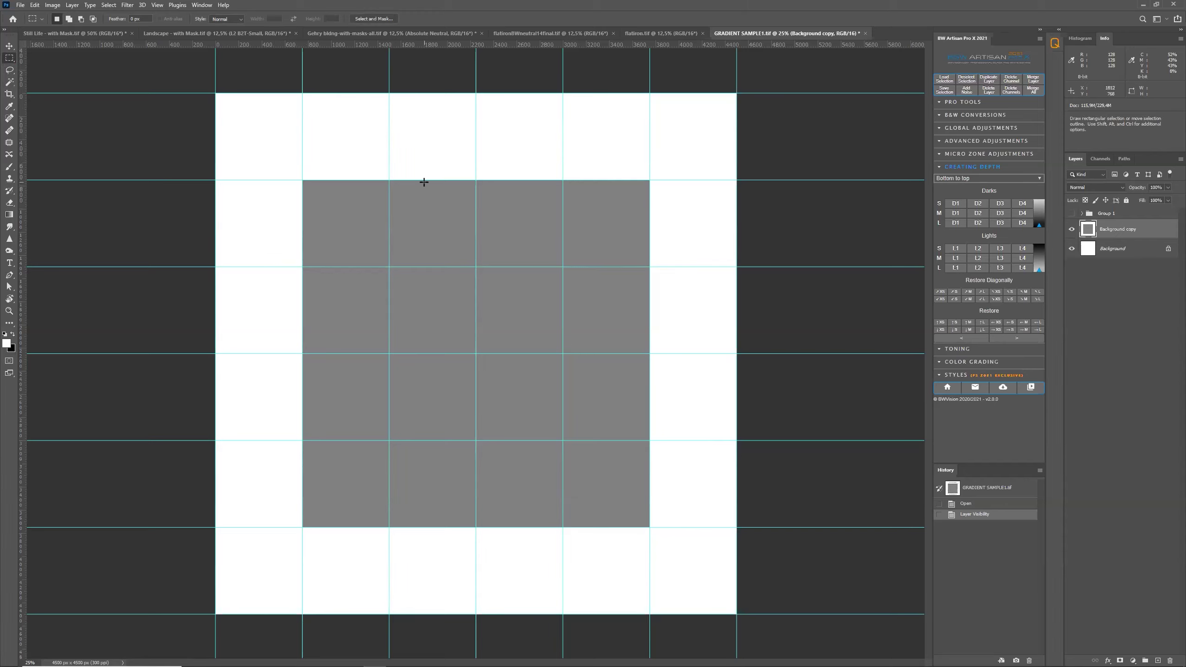
drag(301, 181, 650, 528)
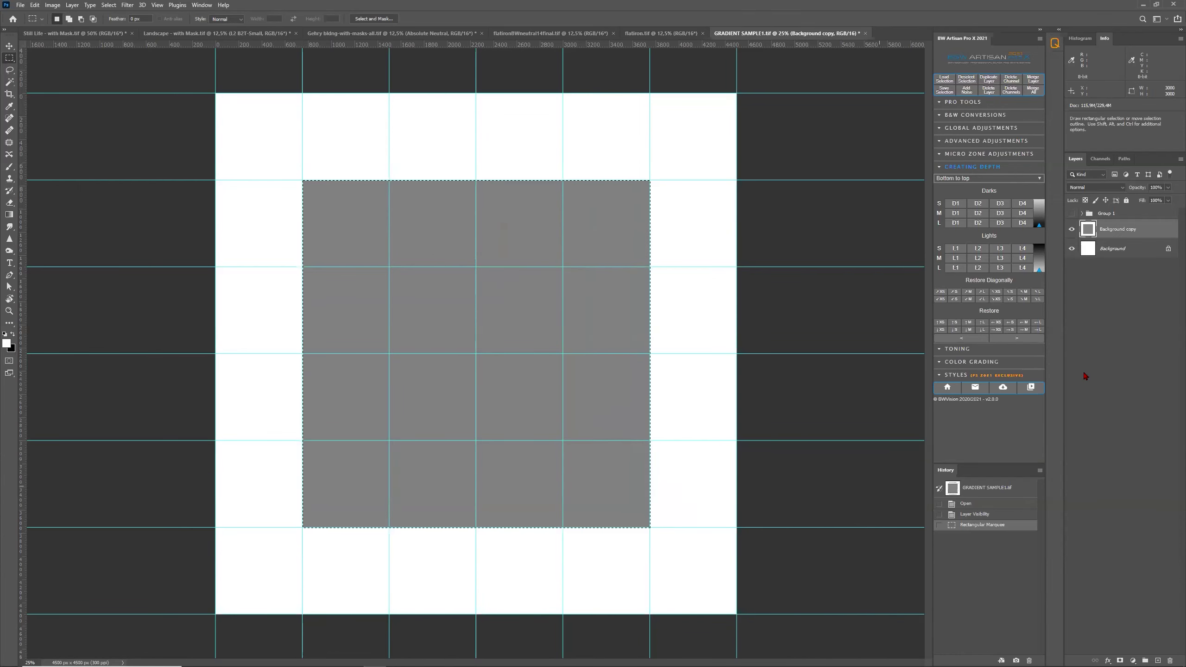
click(979, 224)
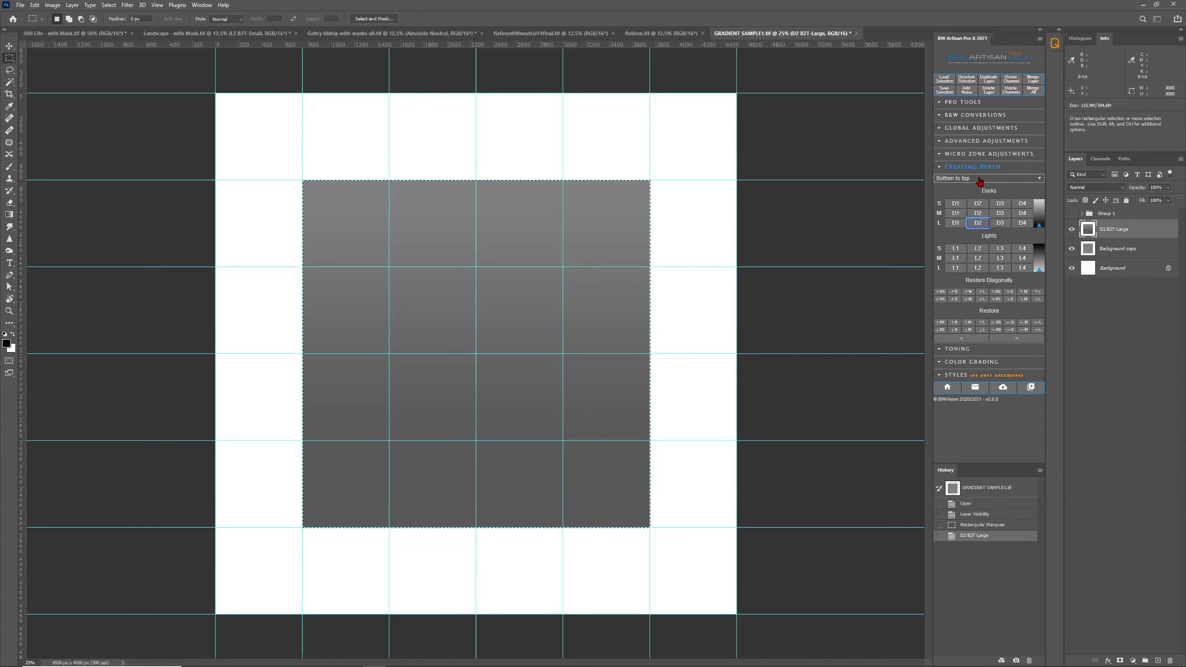
Step: Darken the selected square further with the large D2 gradient, twice from top to bottom and twice from bottom to top
click(979, 180)
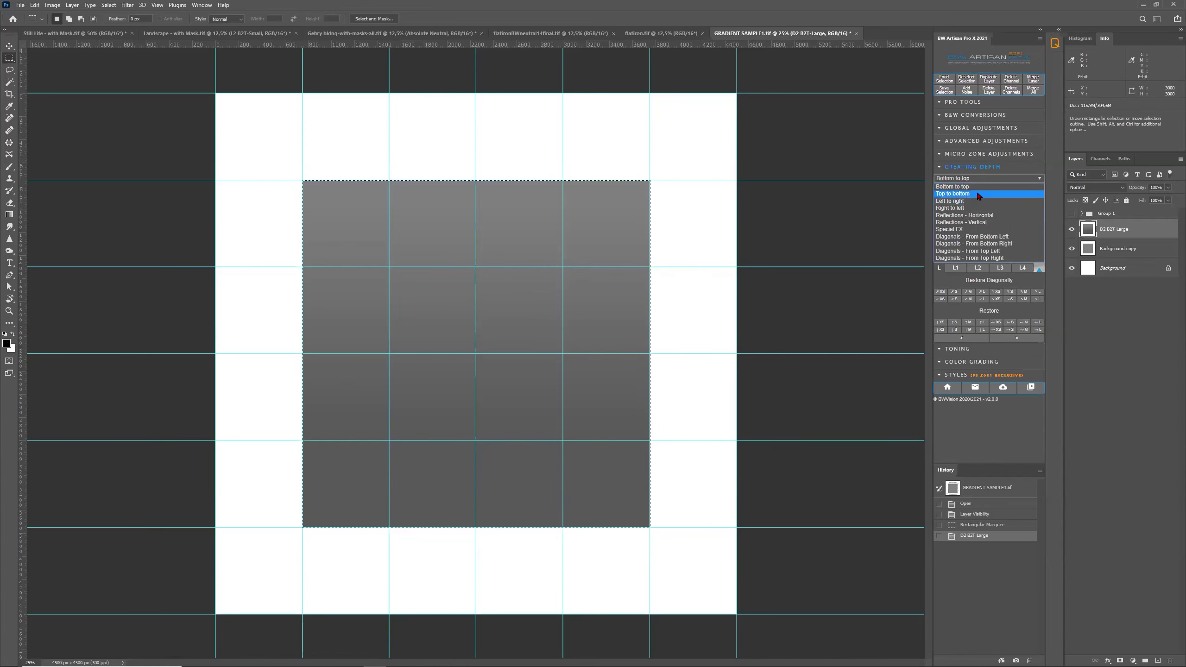
click(978, 194)
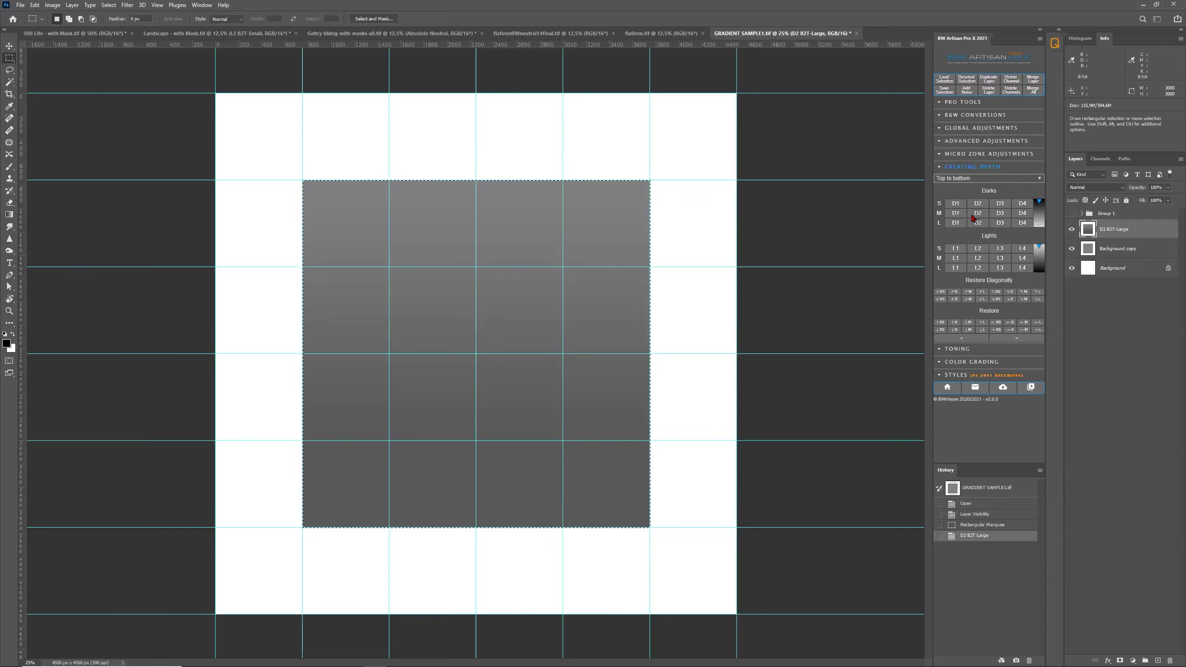
click(978, 223)
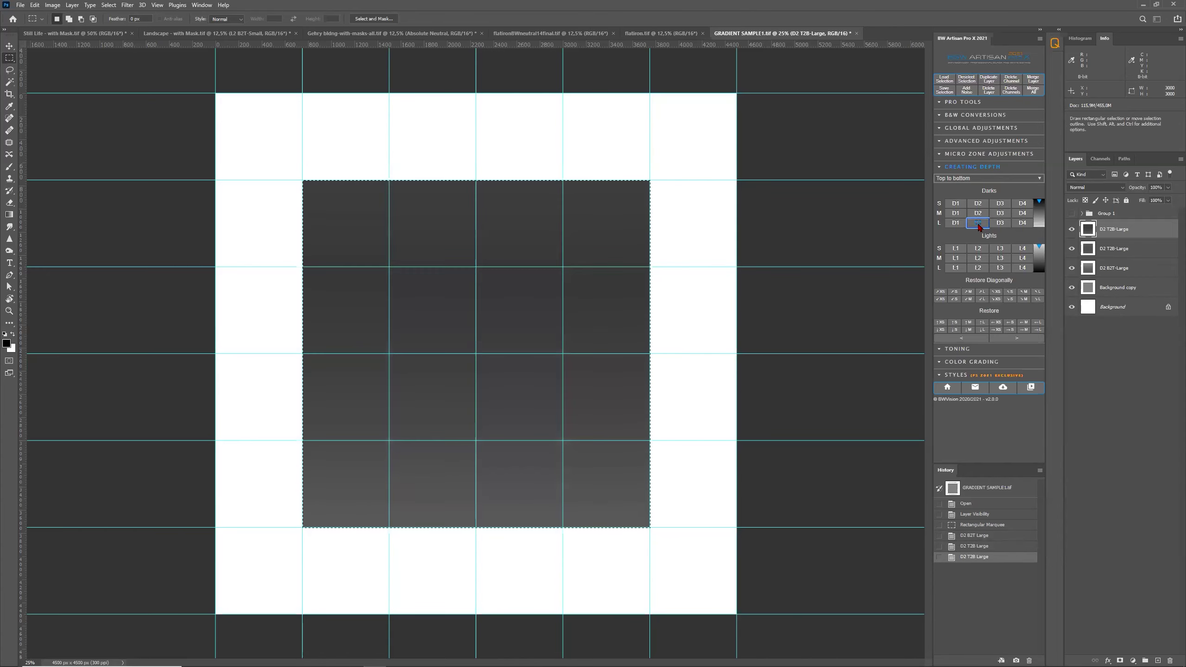
click(986, 179)
click(986, 187)
click(977, 222)
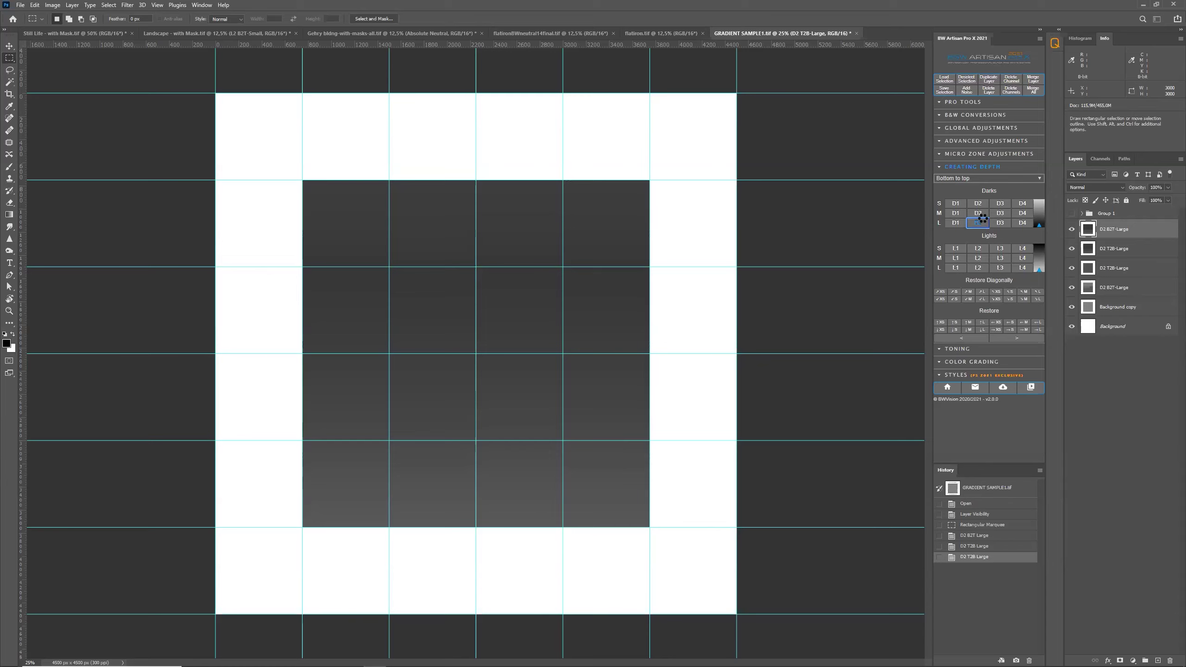
click(983, 224)
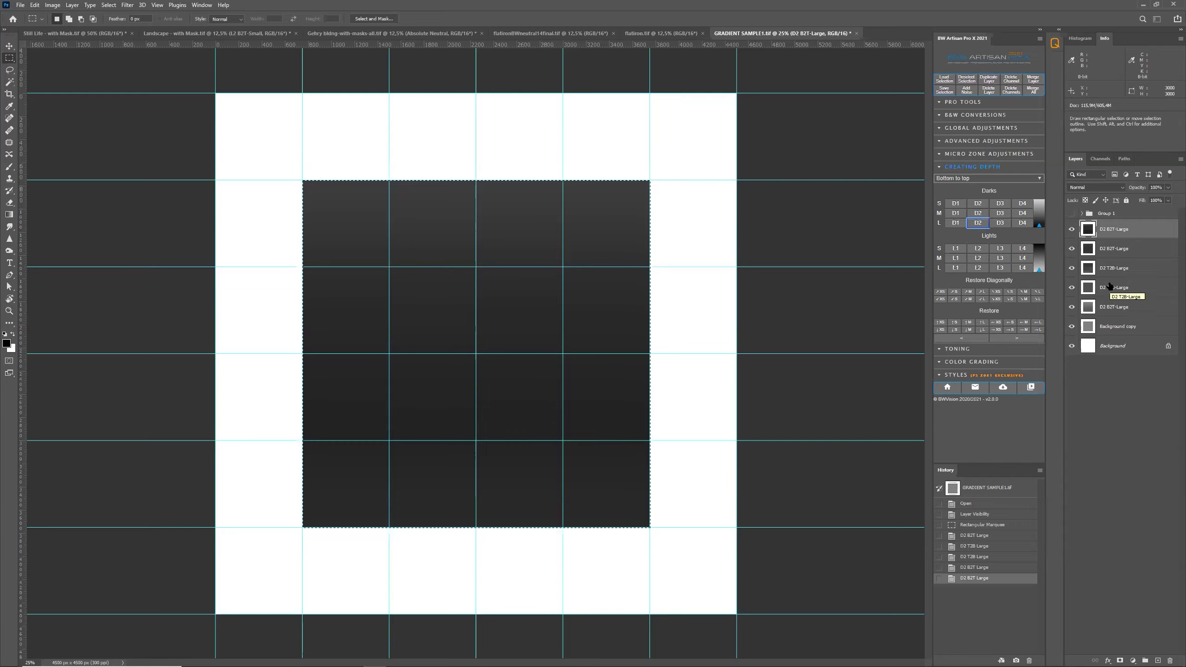
Step: Merge the stacked D2 gradient layers into a single layer above Background copy and compare it before and after
click(1031, 79)
click(1031, 79)
click(1032, 79)
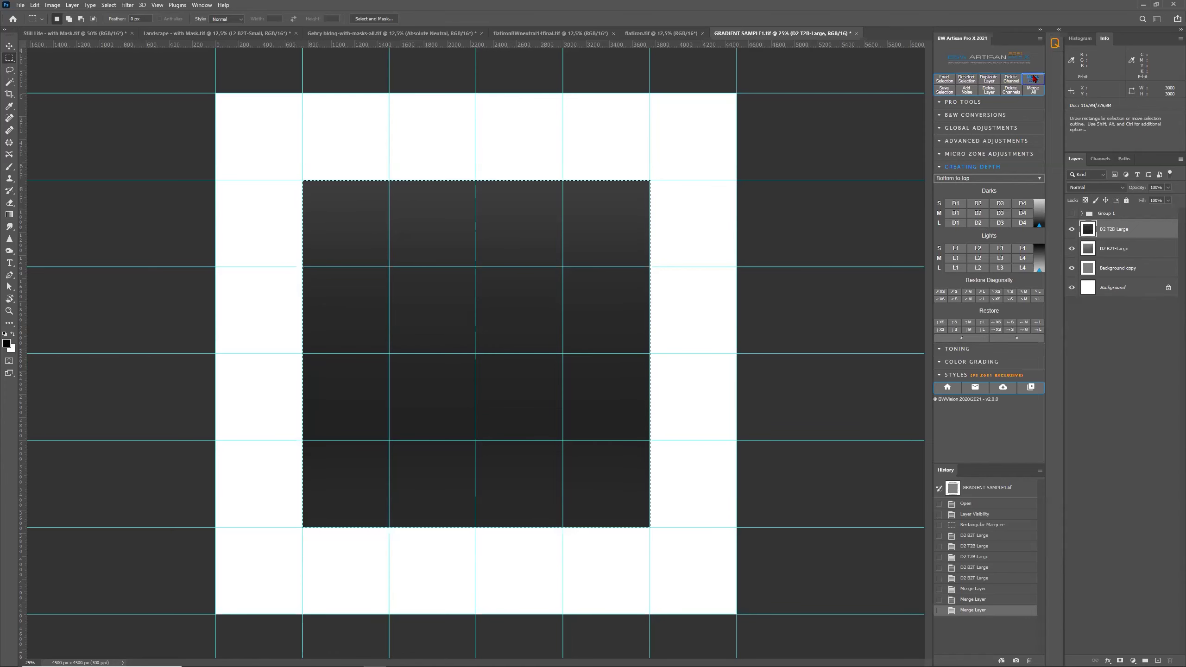
click(1032, 80)
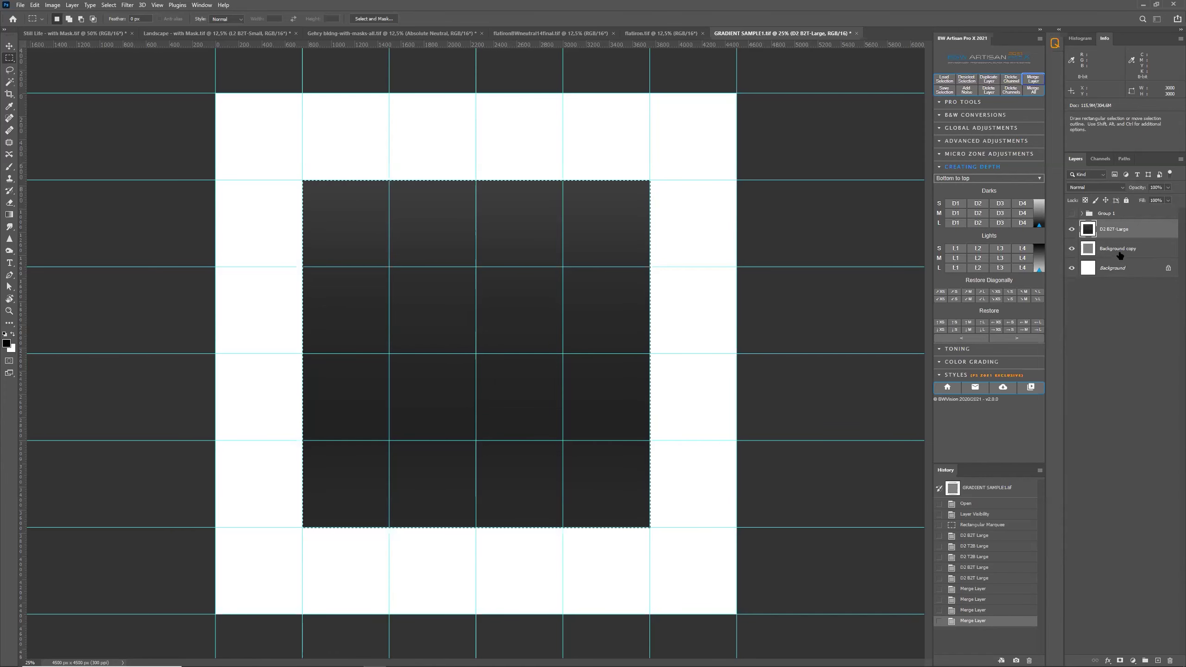
click(1071, 229)
click(1071, 229)
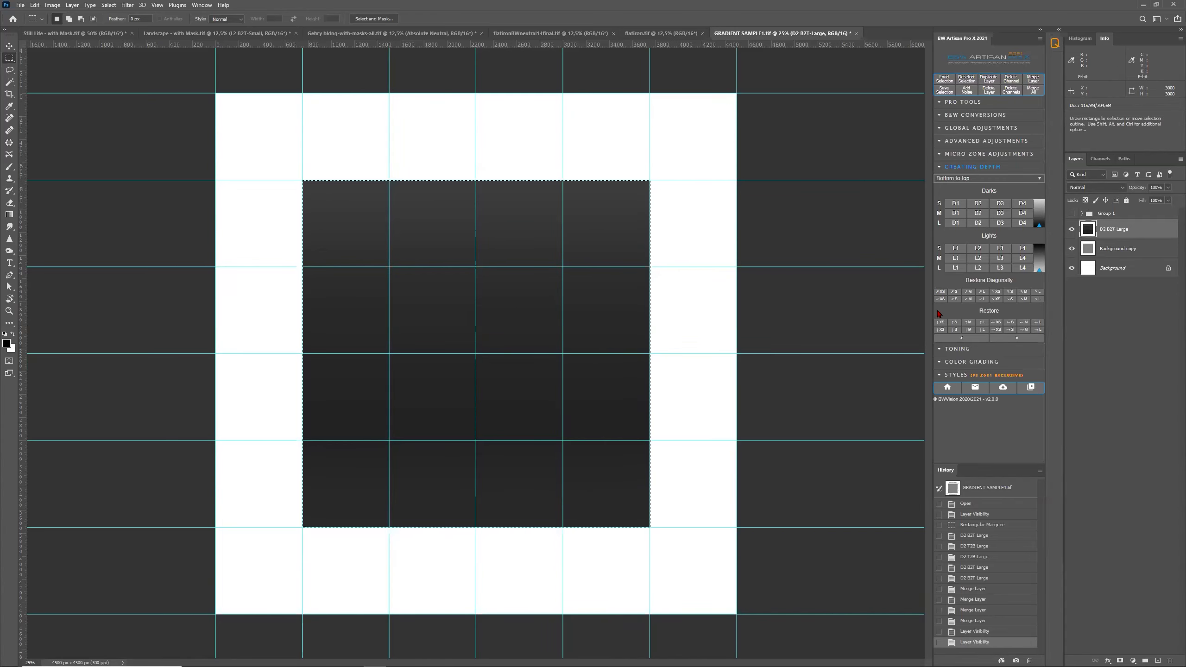
Step: Restore the square diagonally from its corners: extra small from bottom left and top right, small from bottom right, default from top left
click(940, 292)
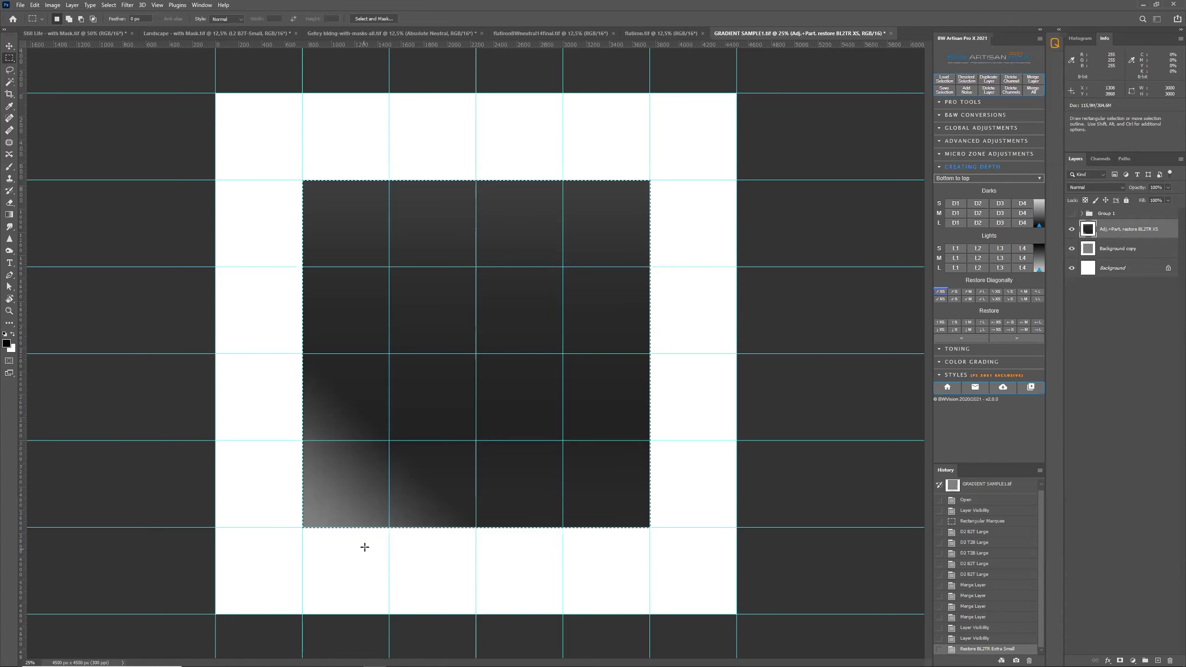
click(941, 299)
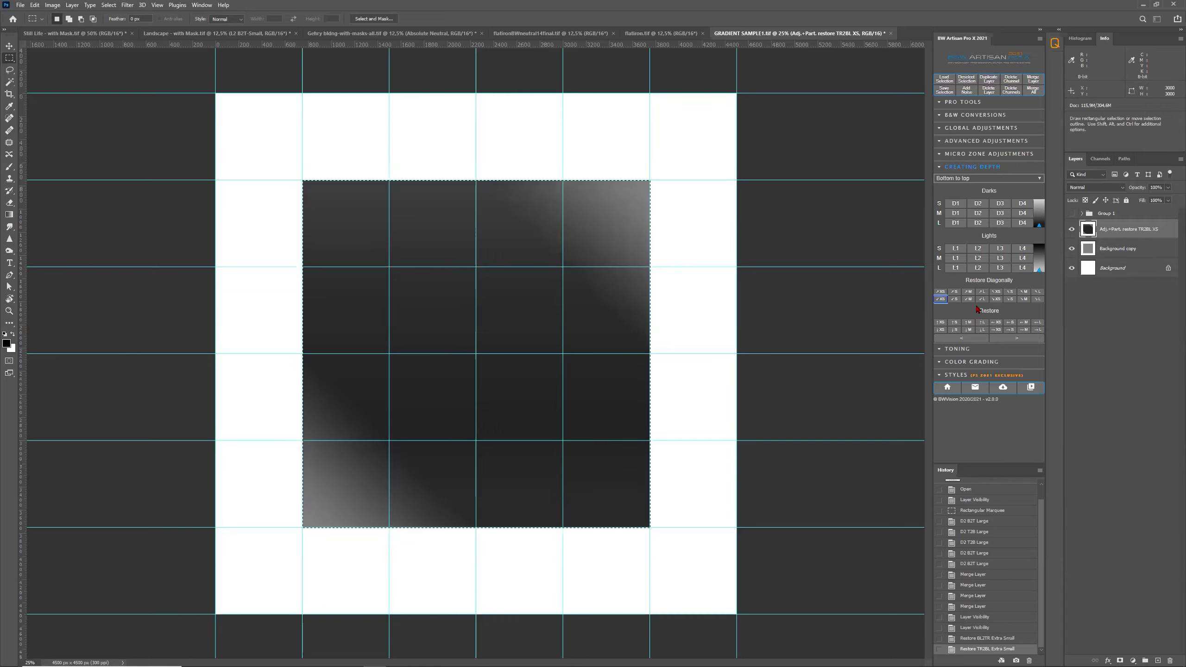
click(1010, 293)
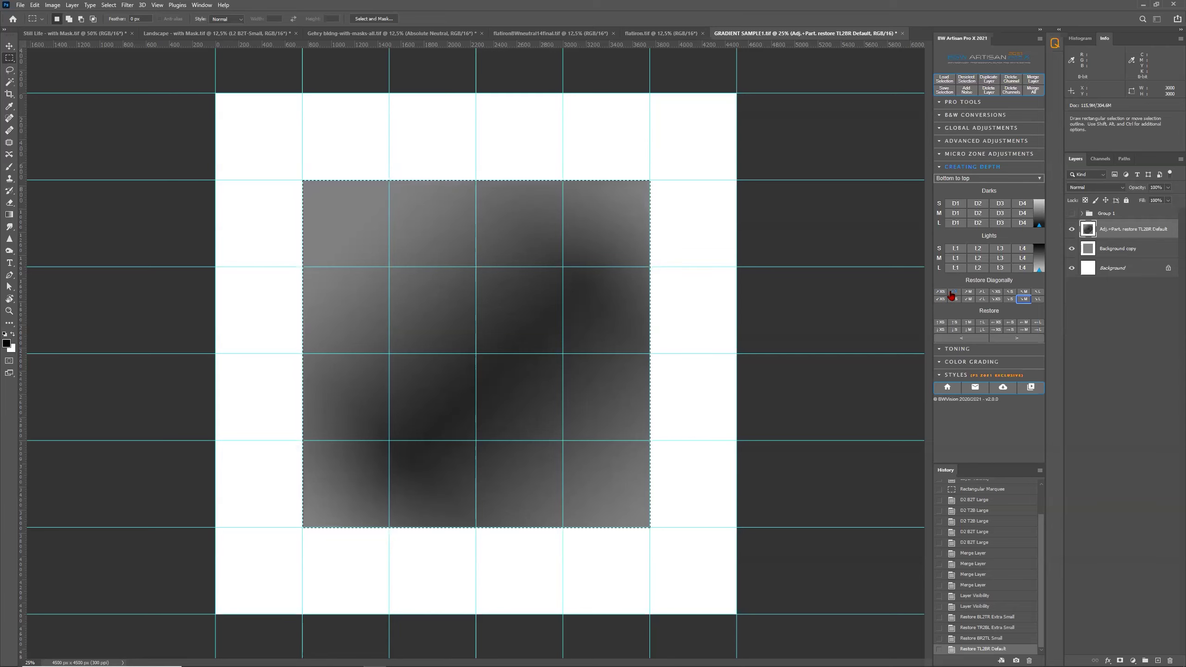
click(941, 324)
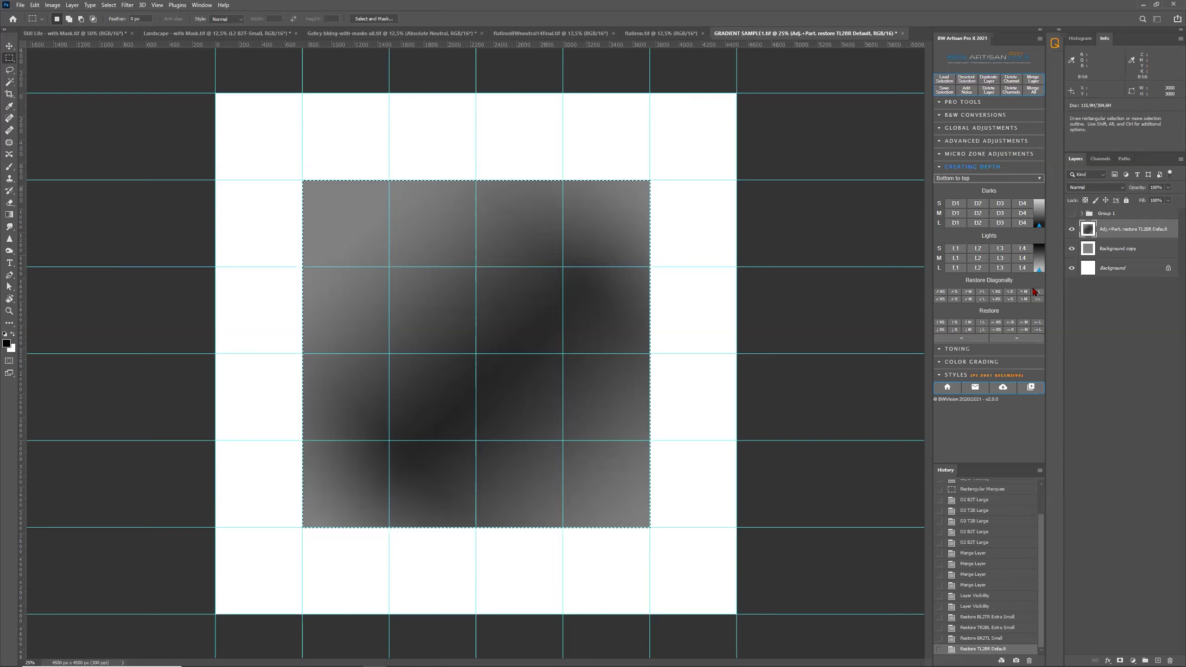
click(982, 295)
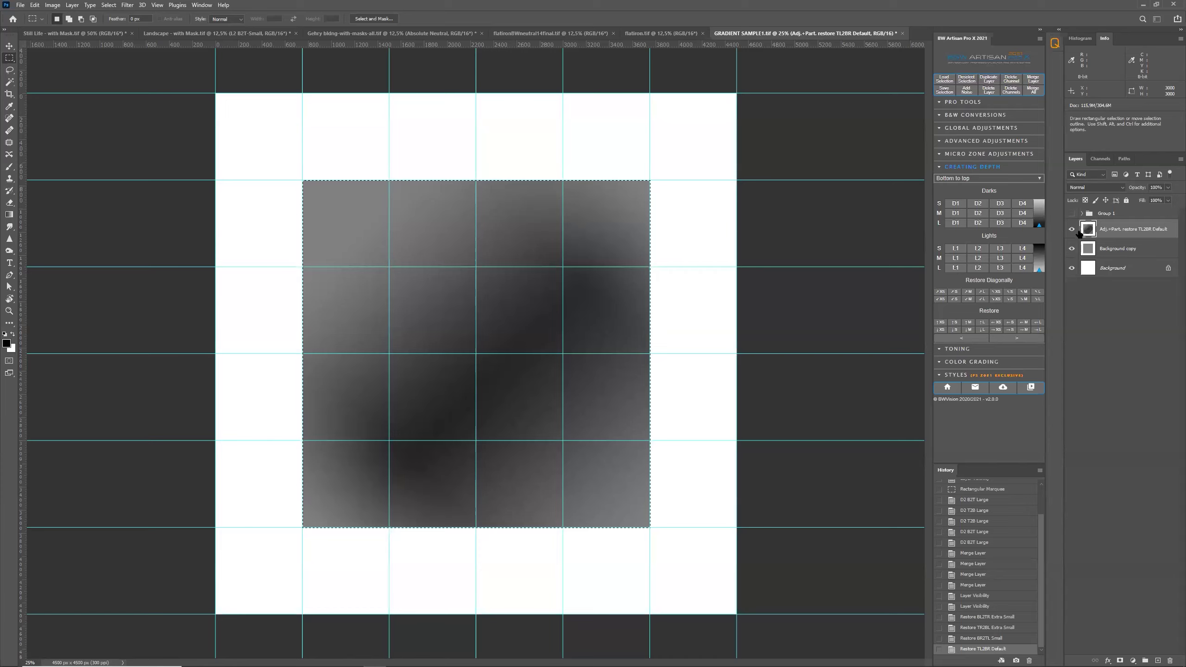
click(965, 79)
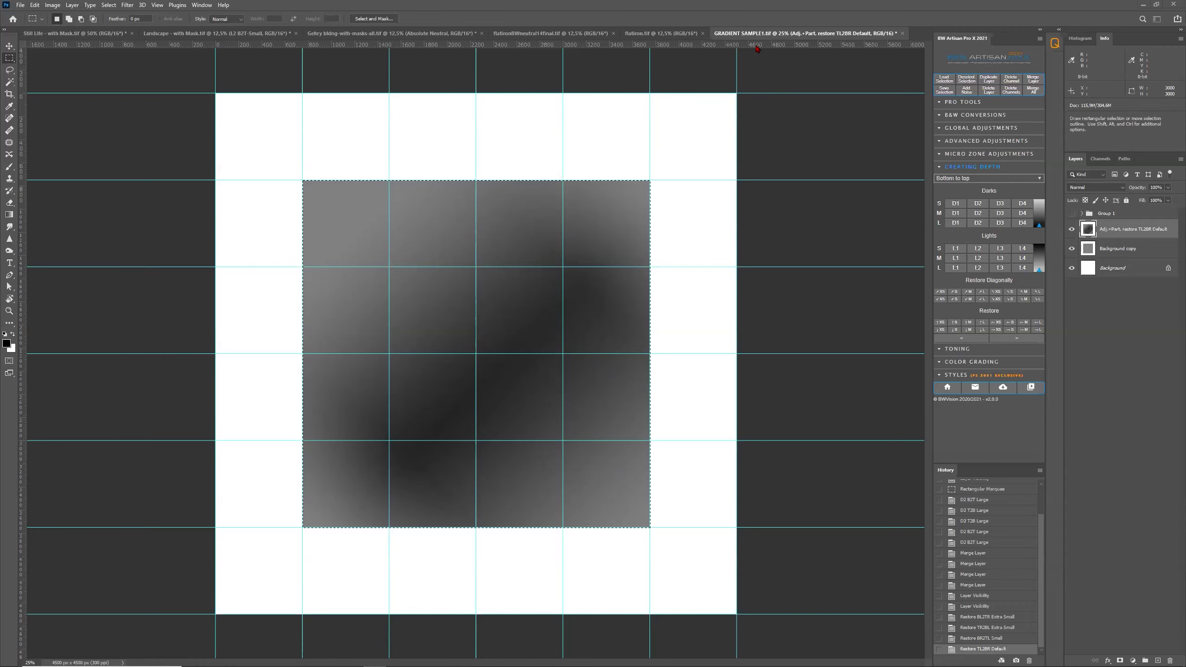
Step: Close GRADIENT SAMPLE1 without saving and switch to the black-and-white Flatiron building image
key(ctrl+w)
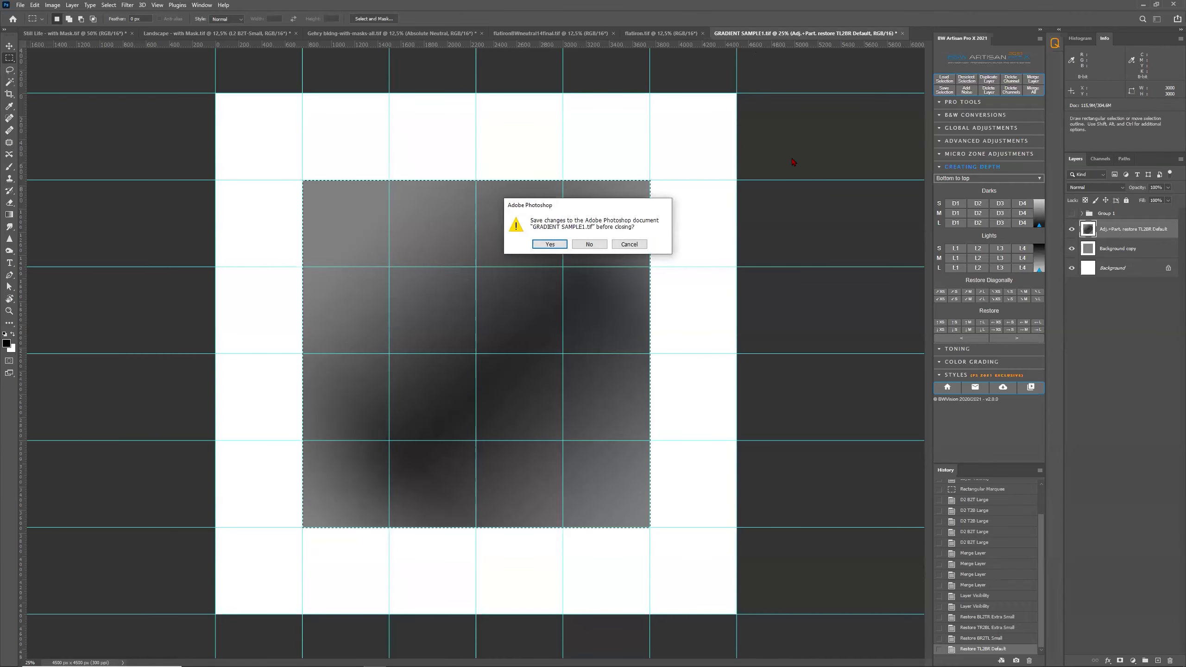
click(598, 245)
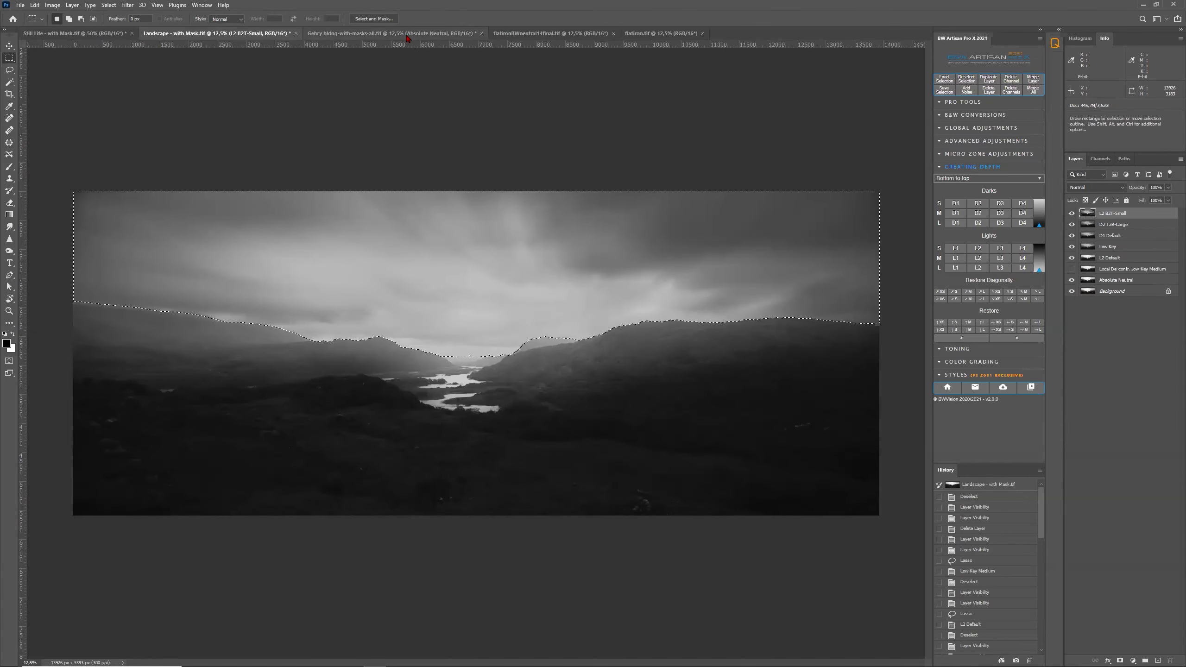
click(571, 34)
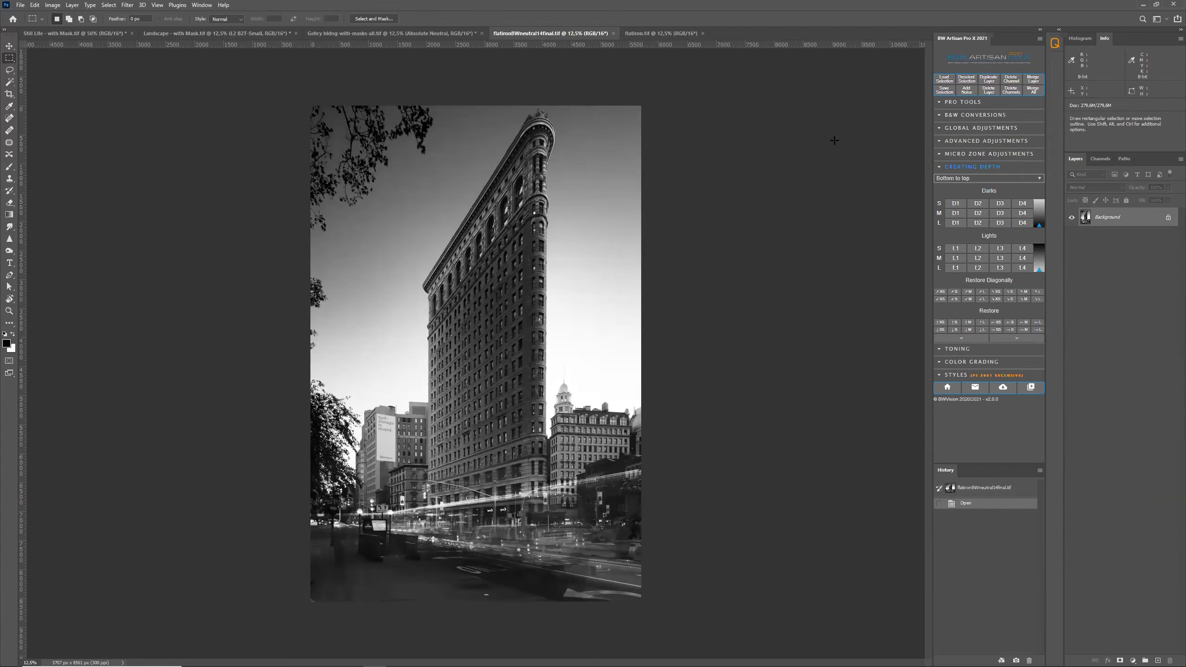
Step: Examine the Color Grading presets and the Basic Toning and Split Tone Cinematic options available for the Flatiron image
click(996, 367)
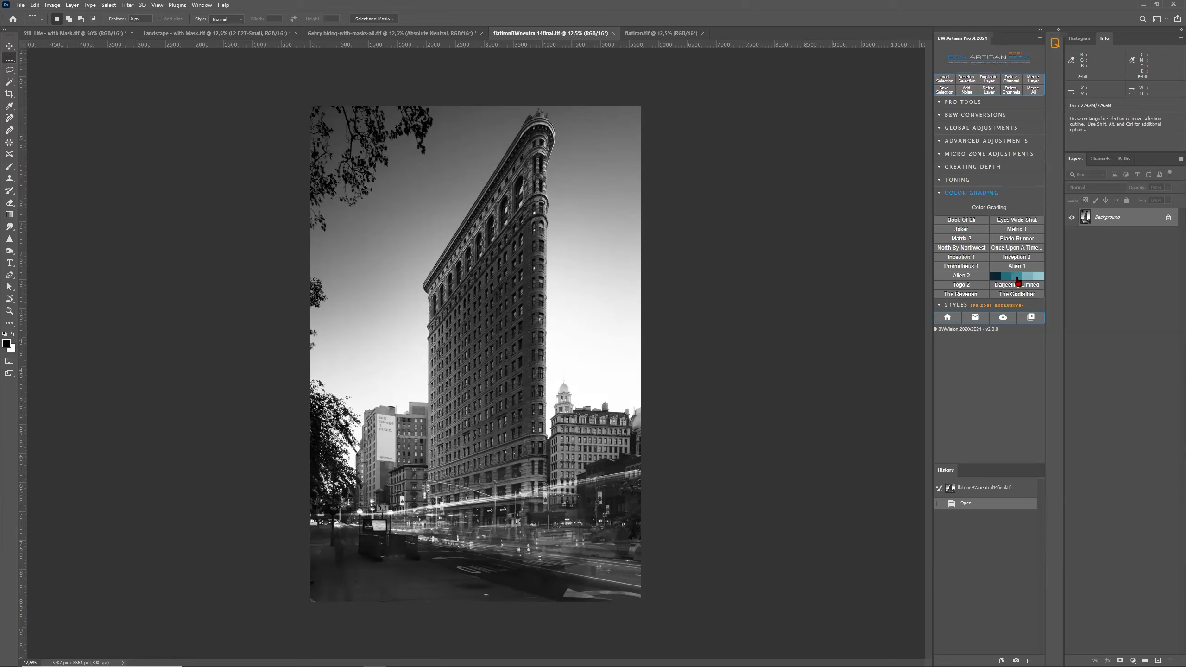
click(969, 180)
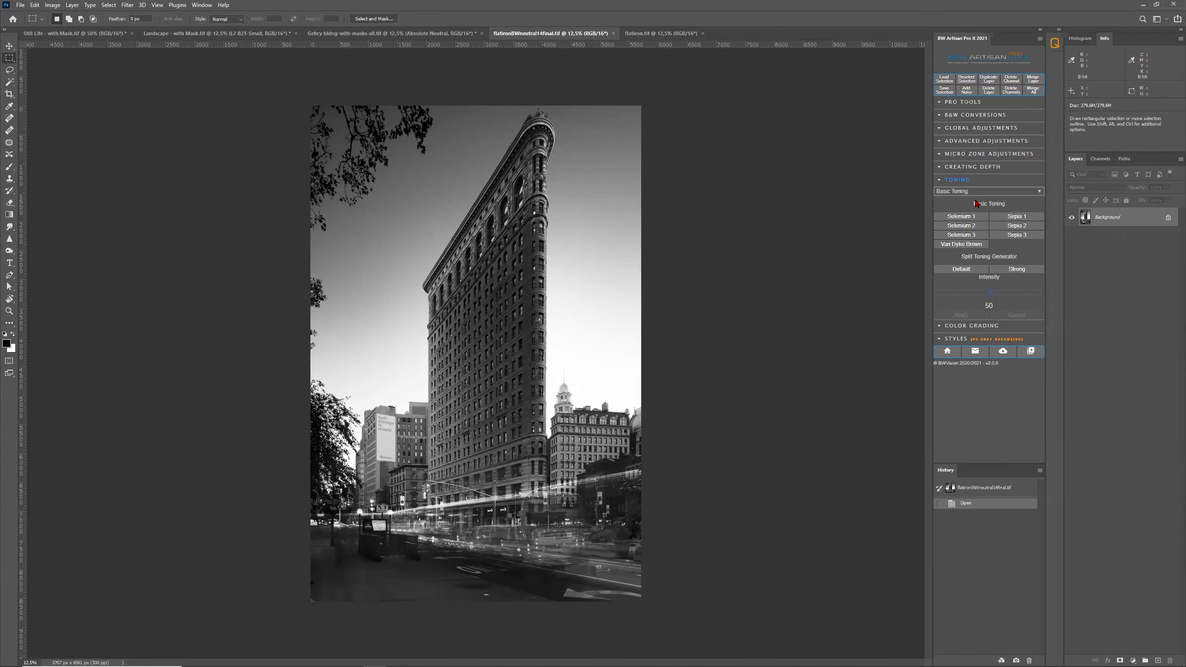
click(981, 326)
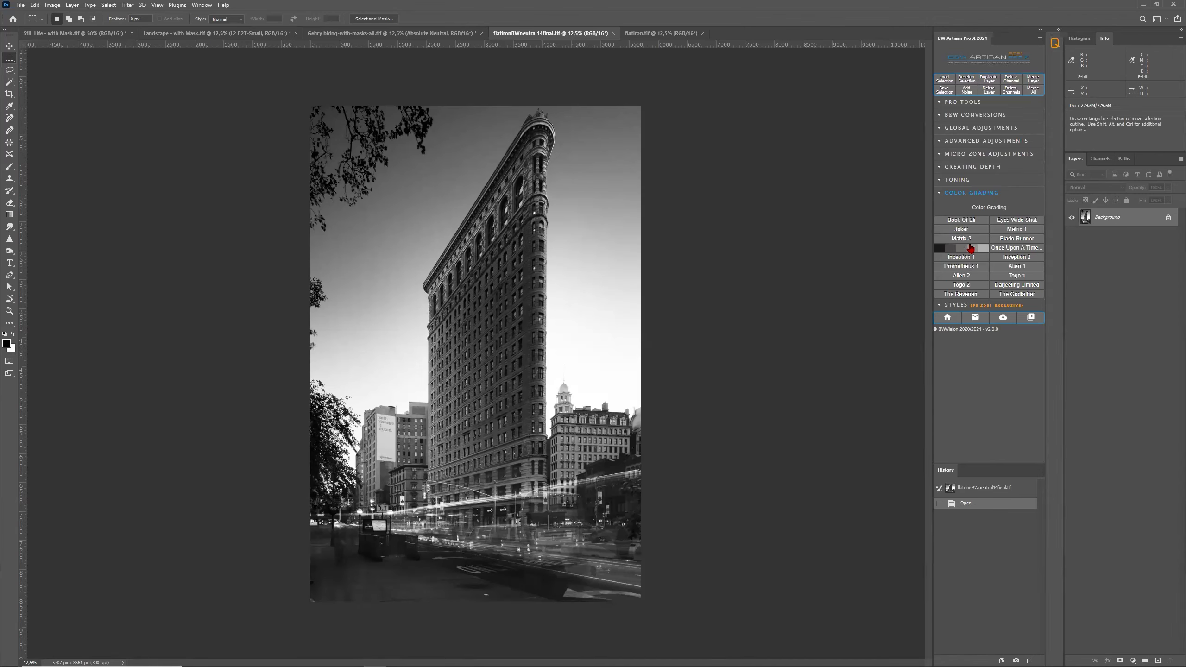
click(992, 181)
click(965, 230)
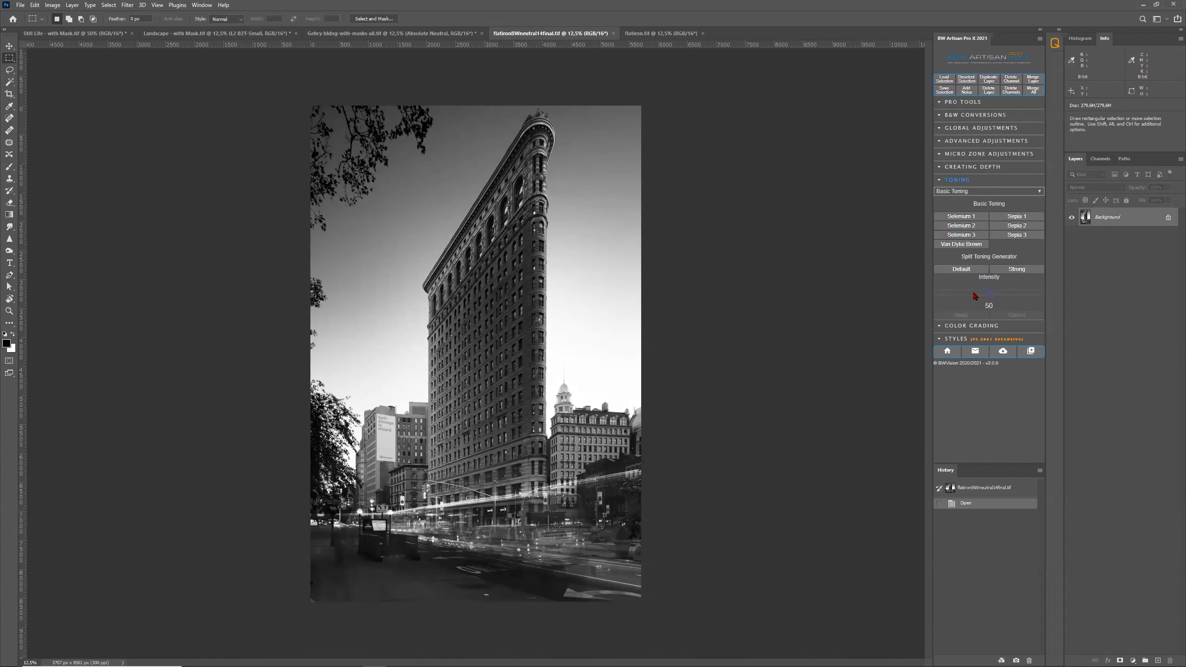
click(977, 194)
click(974, 207)
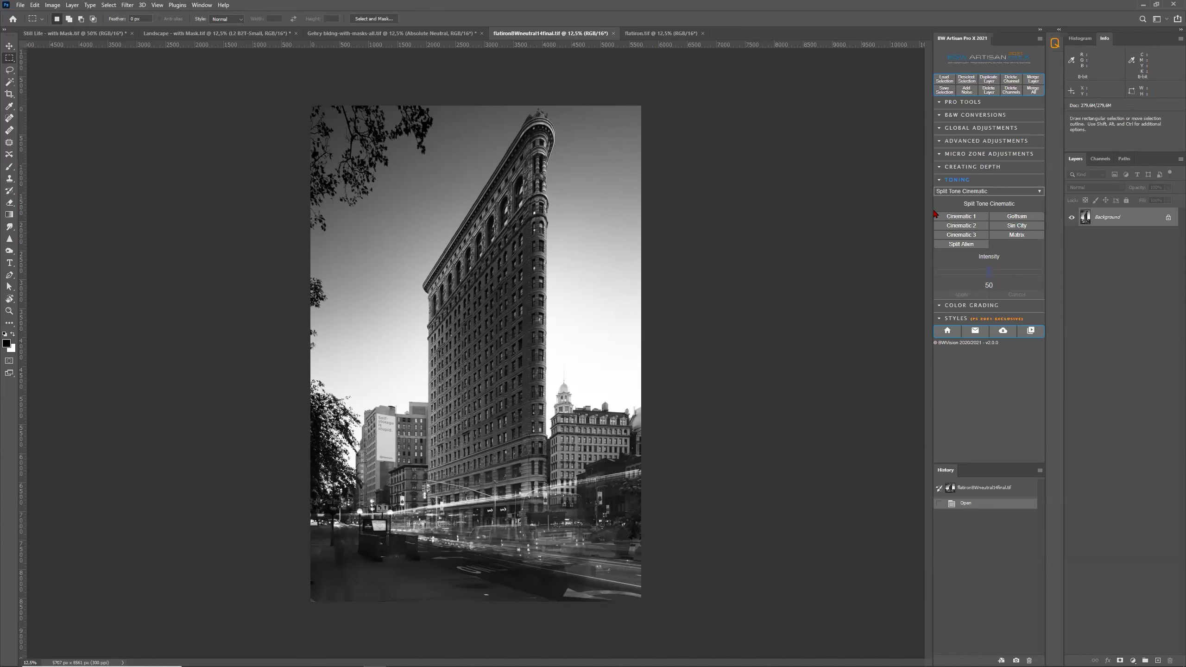
click(969, 227)
Step: Switch to File Explorer and view the colour_theory_by_envisagedesigns image from the B&W Fine Art Online Workshop Oct2020 folder
key(alt+Tab)
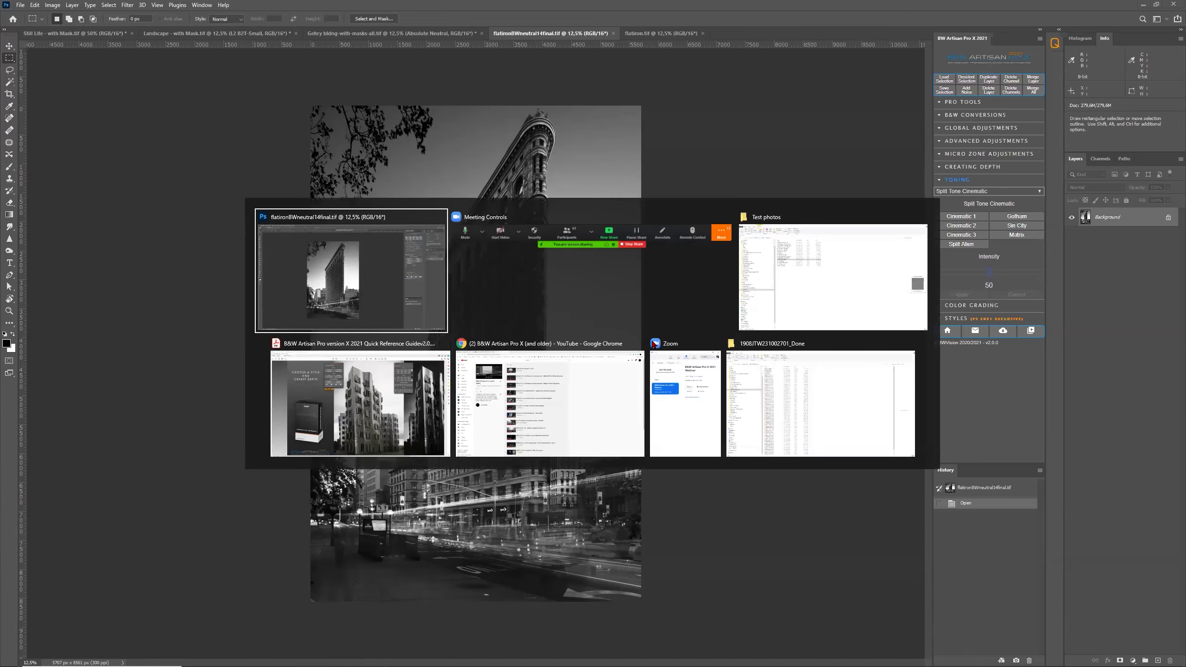
click(776, 273)
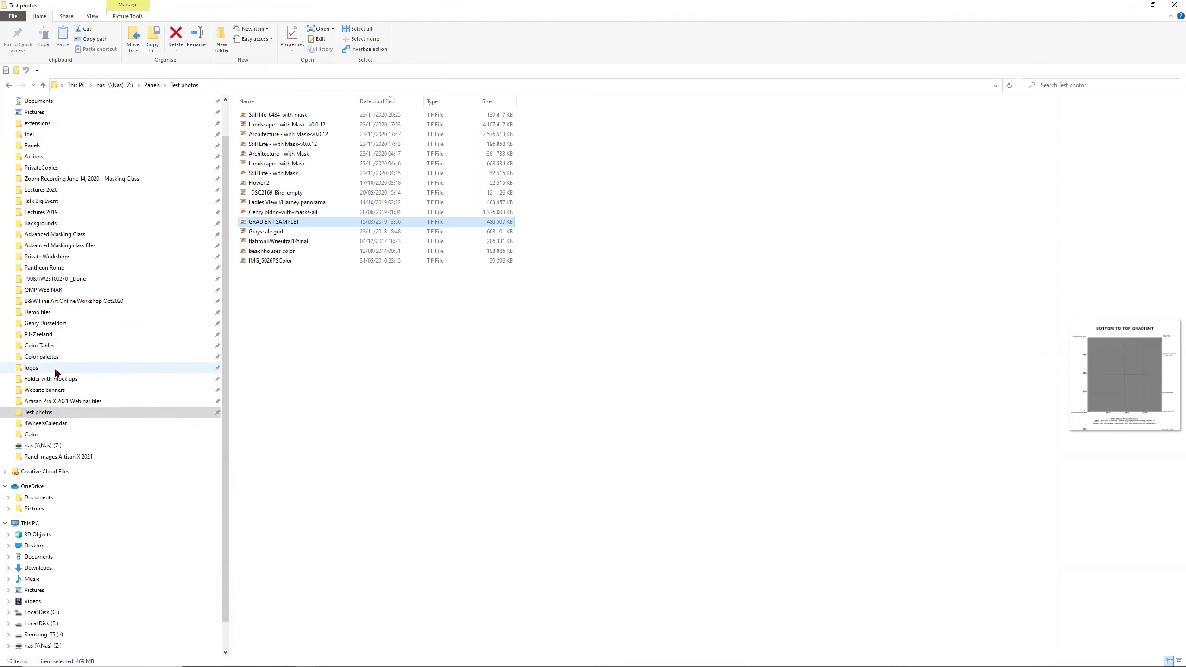
click(74, 301)
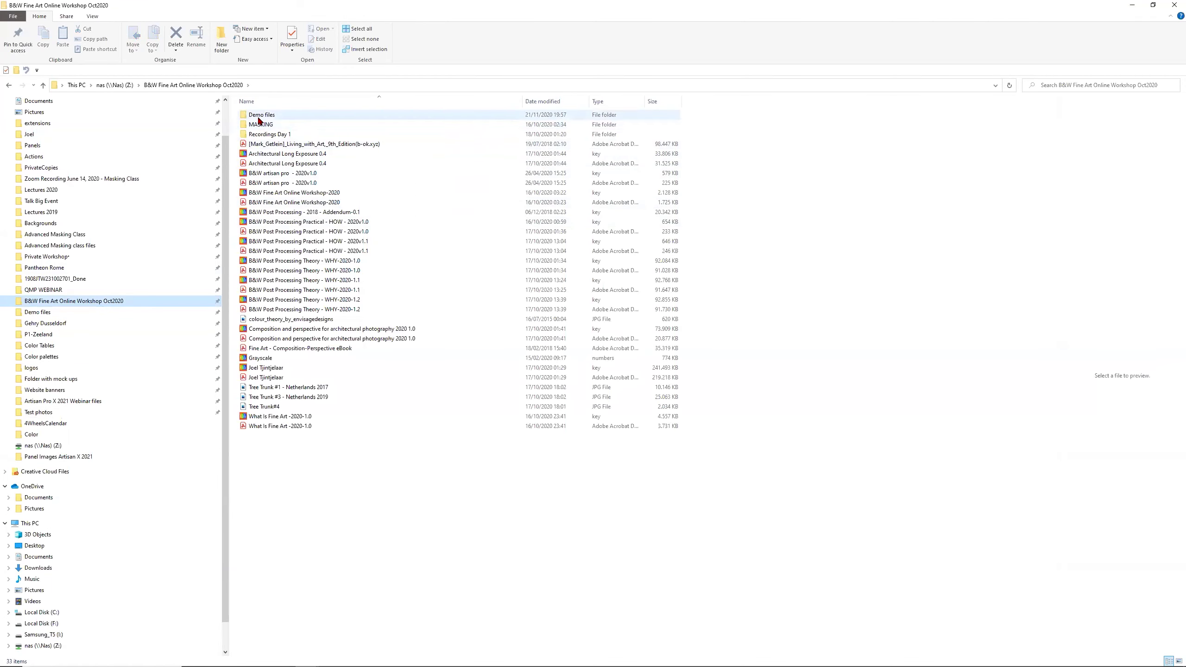
double_click(274, 321)
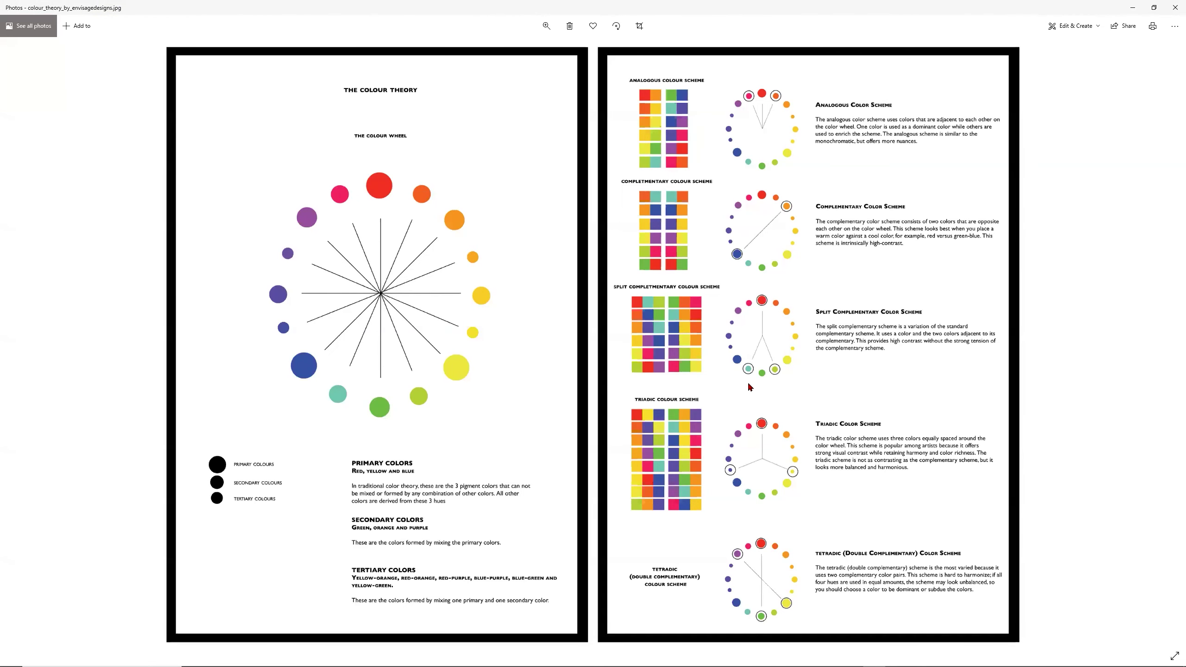
Step: Close the colour theory image, return to Photoshop and show the Color Grading presets
key(alt+F4)
key(alt+Tab)
key(Tab)
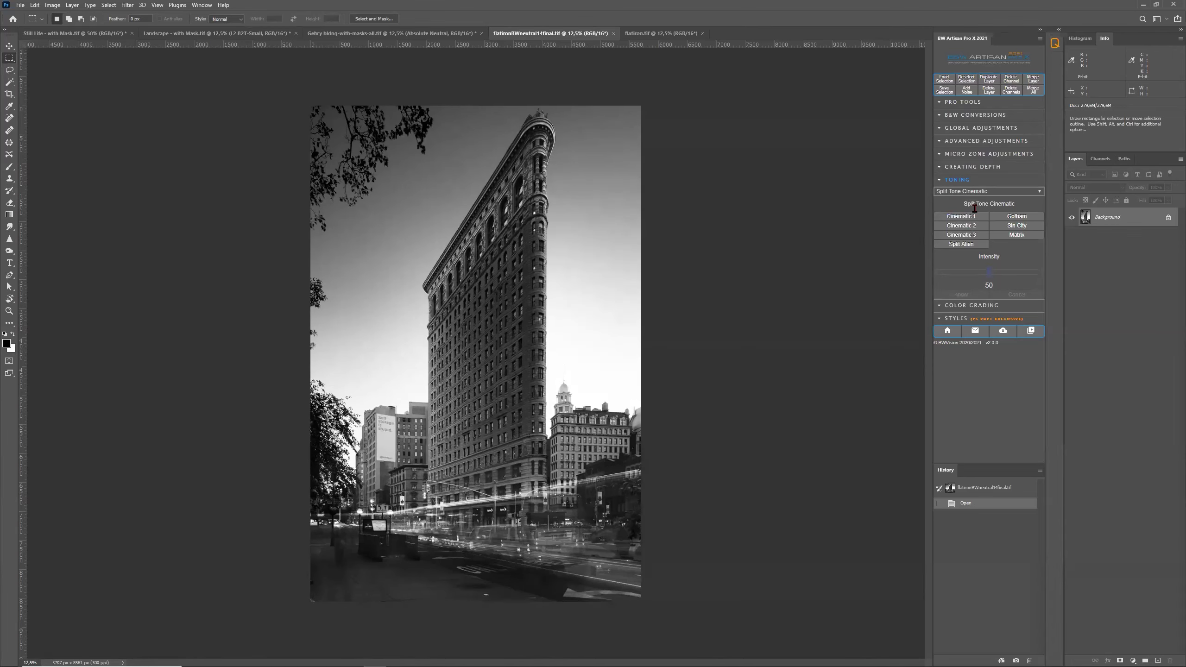
click(959, 308)
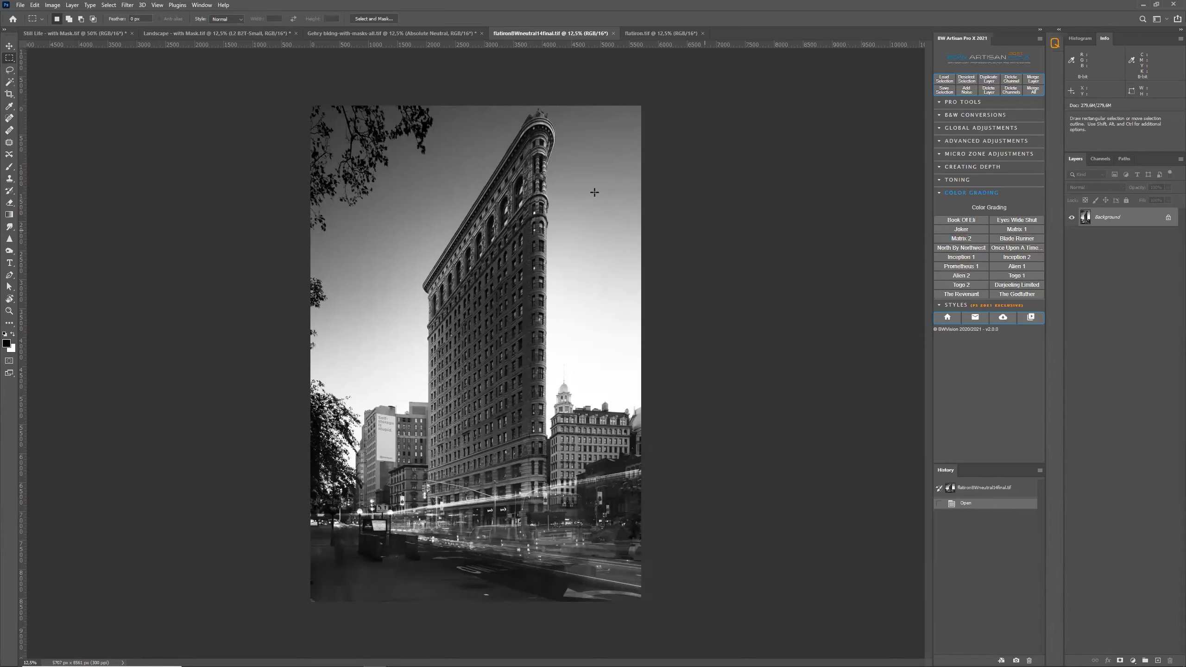
Step: Switch to File Explorer, open the Color palettes folder and preview the Togo 9 image
key(alt+Tab)
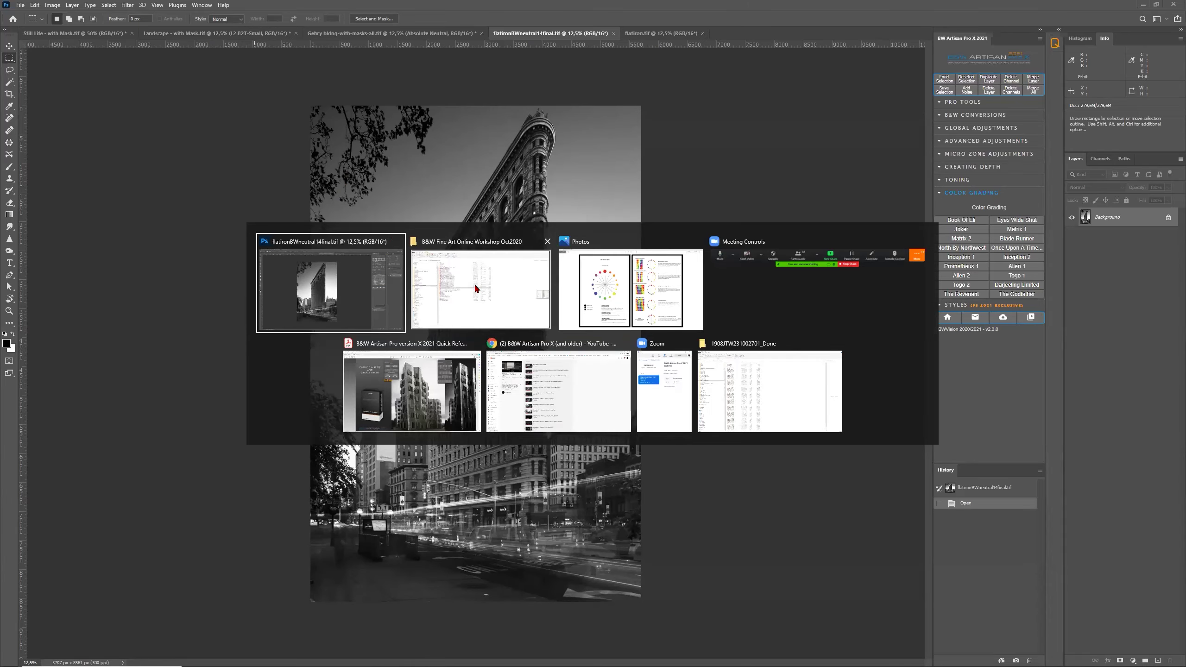
click(475, 289)
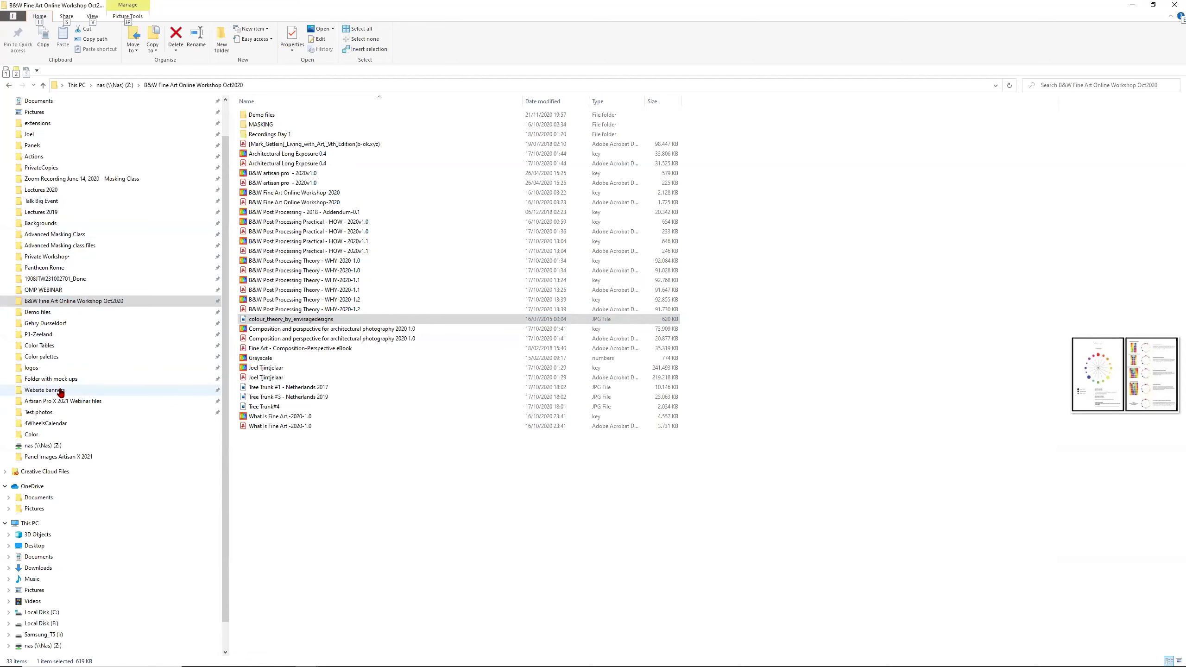
click(67, 355)
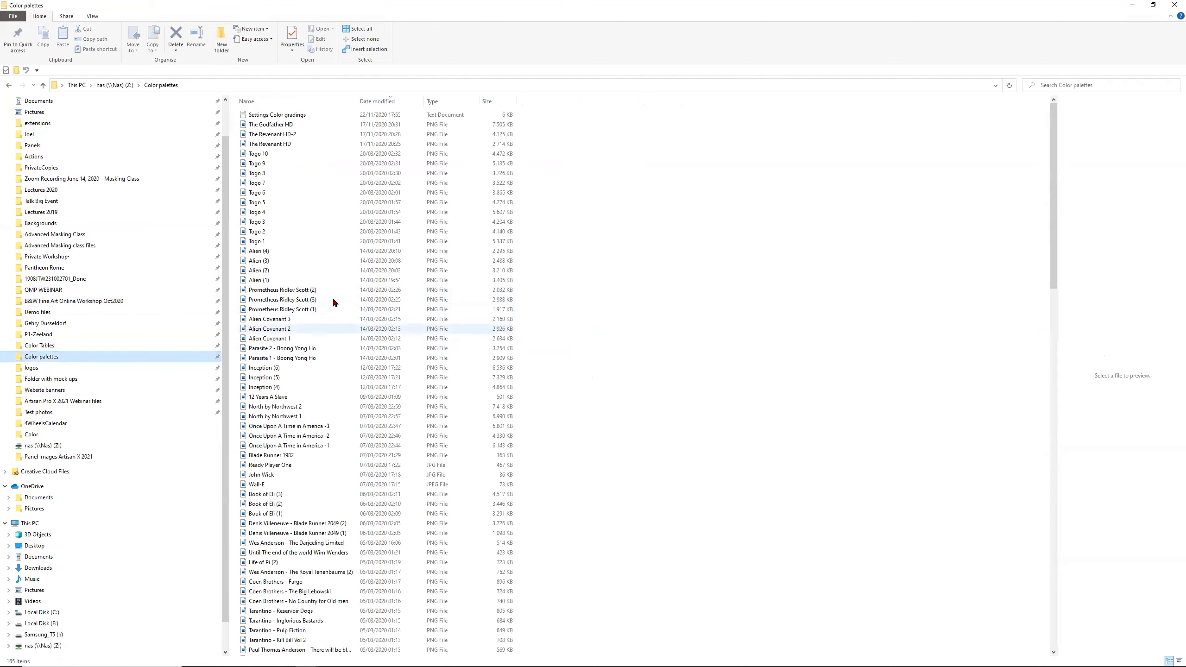
click(269, 163)
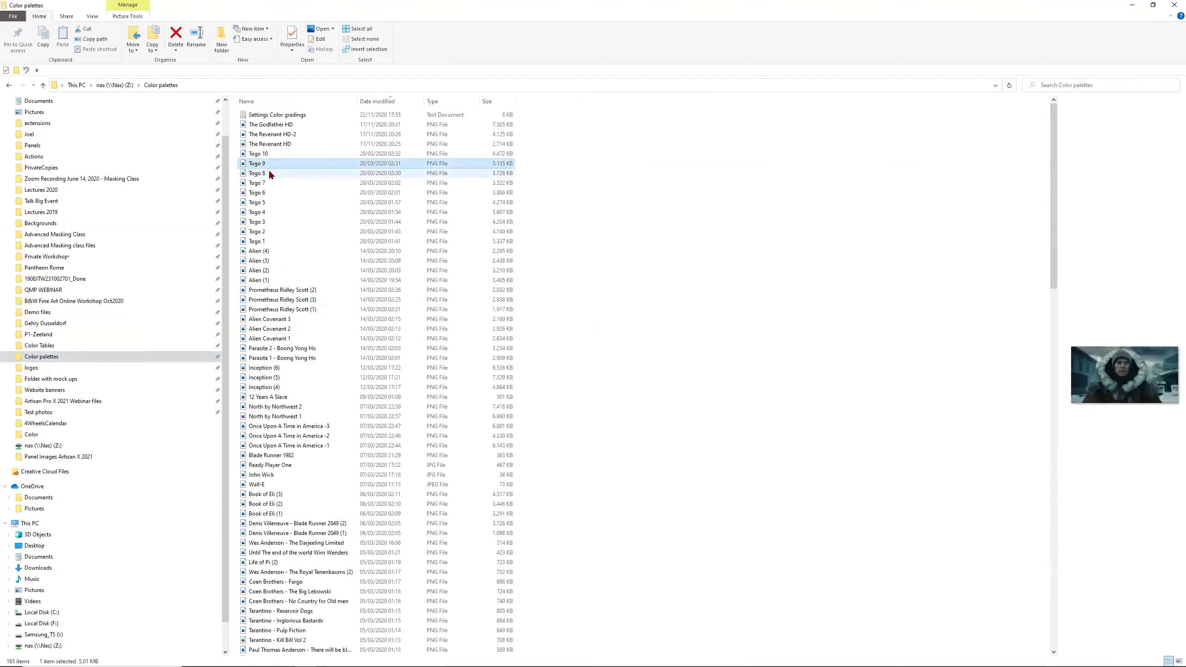
Step: Preview the Togo 8 and Togo 7 film stills and open Togo 7 in Adobe Photoshop 2021
click(270, 169)
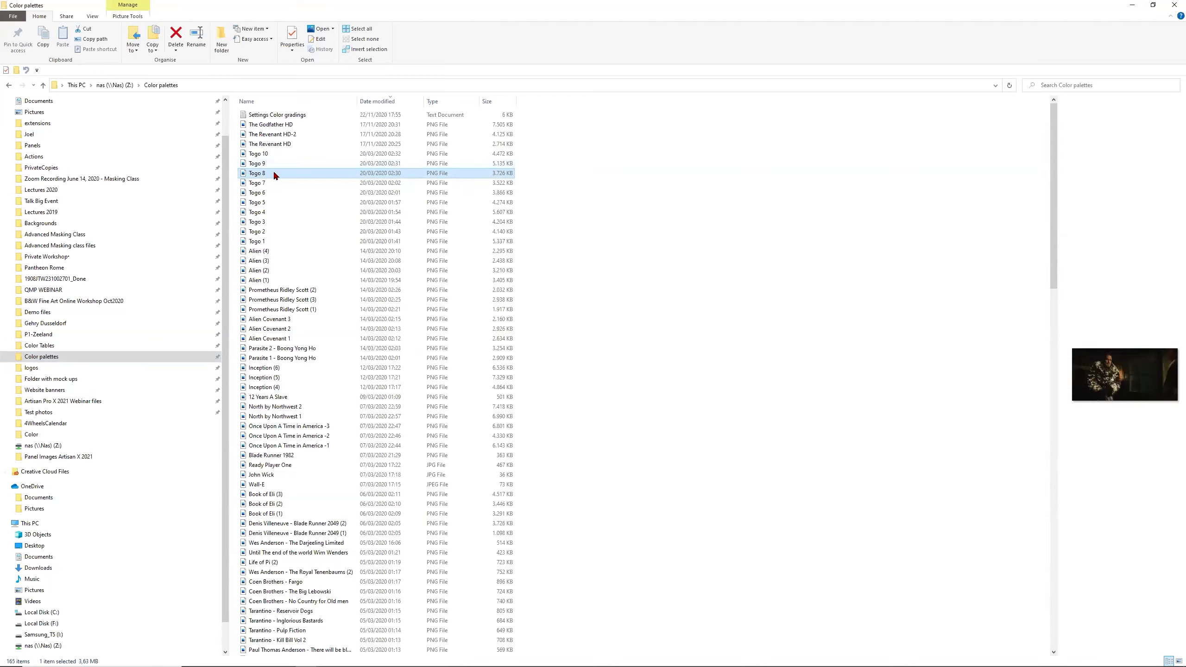
click(271, 176)
click(265, 180)
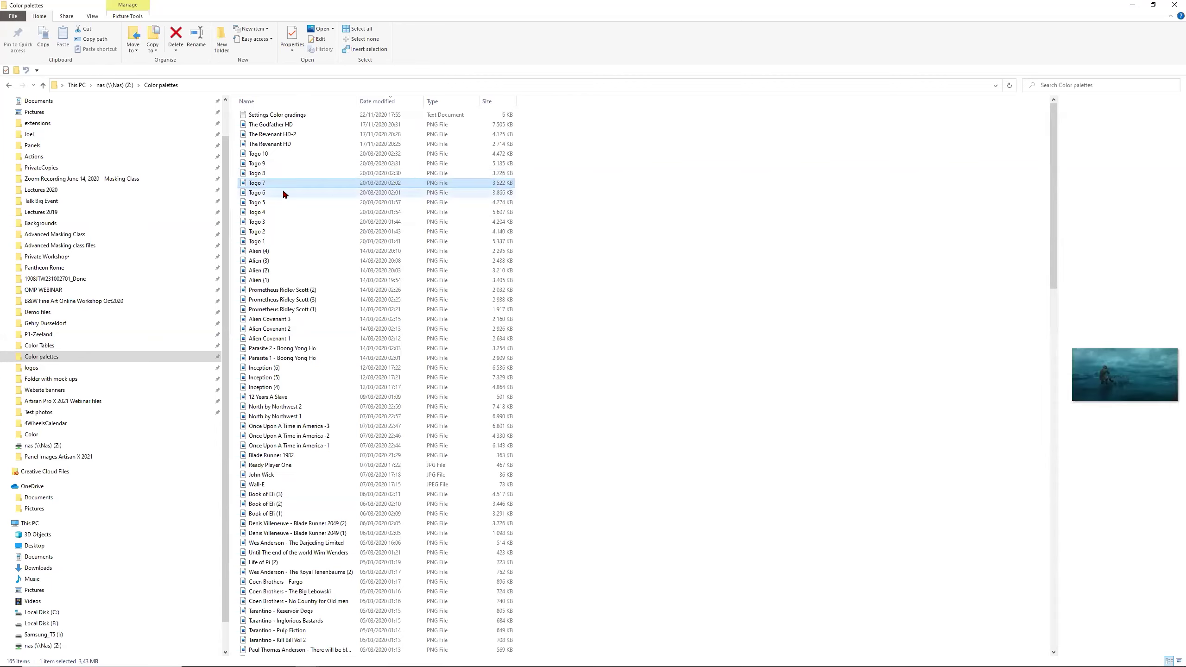
right_click(279, 182)
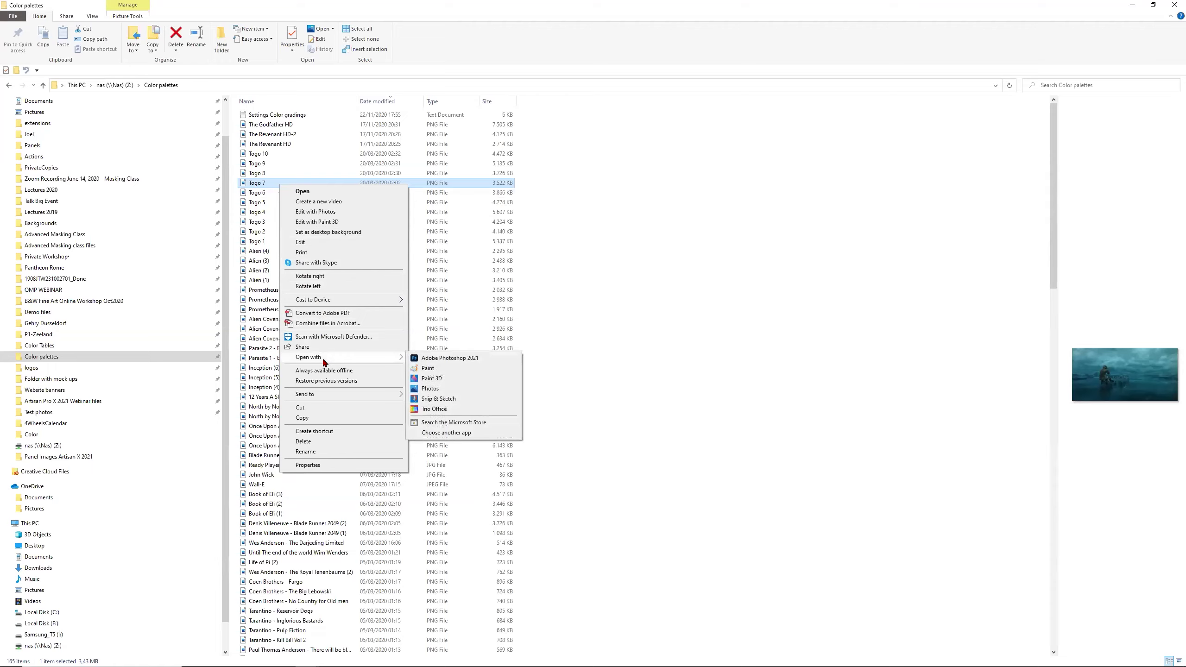
click(416, 358)
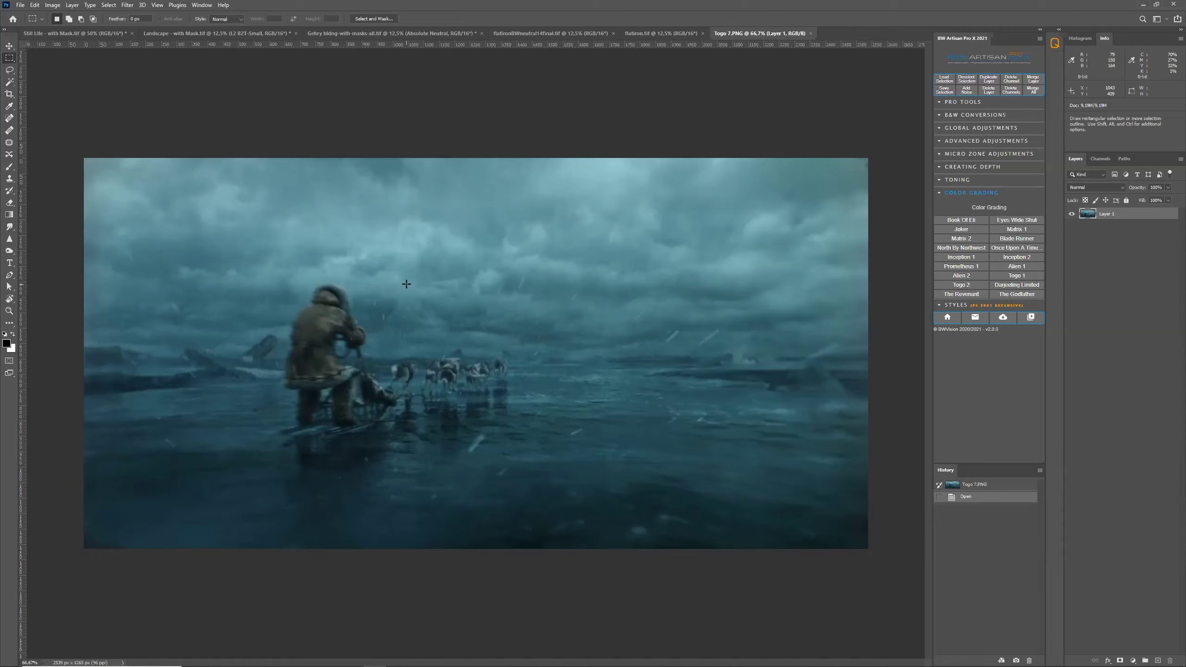
Step: Bring up Save for Web (Legacy) for the Togo 7 image, use the Selective palette in GIF format and reduce the colors to 5
click(21, 5)
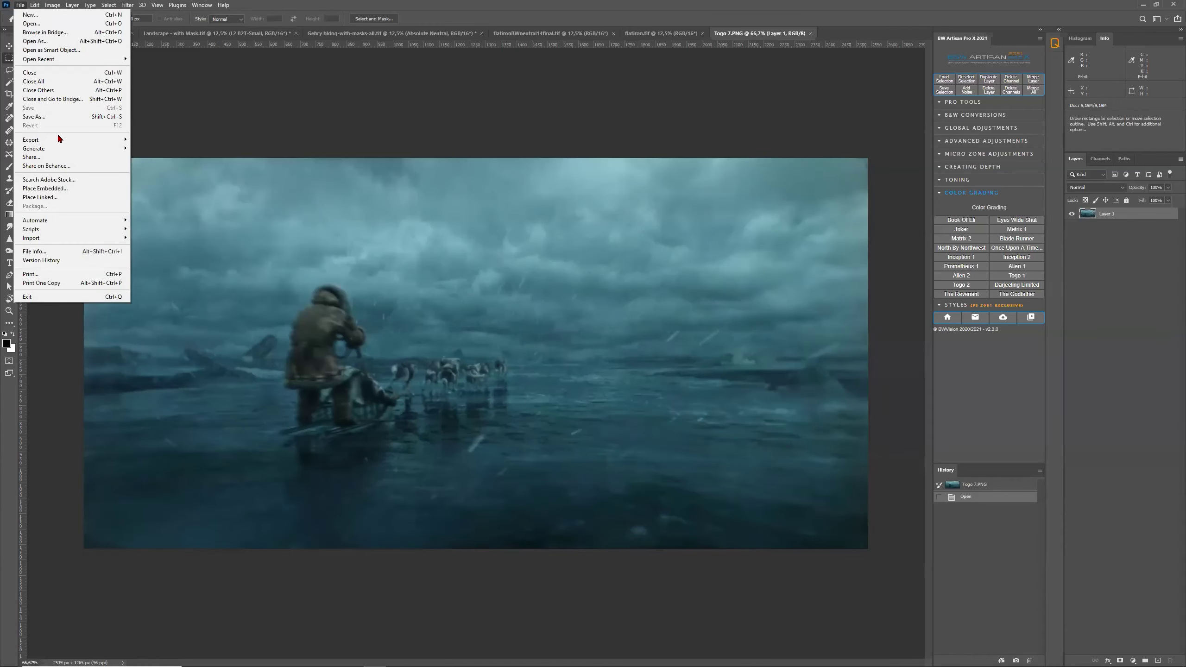
mouse_move(60, 140)
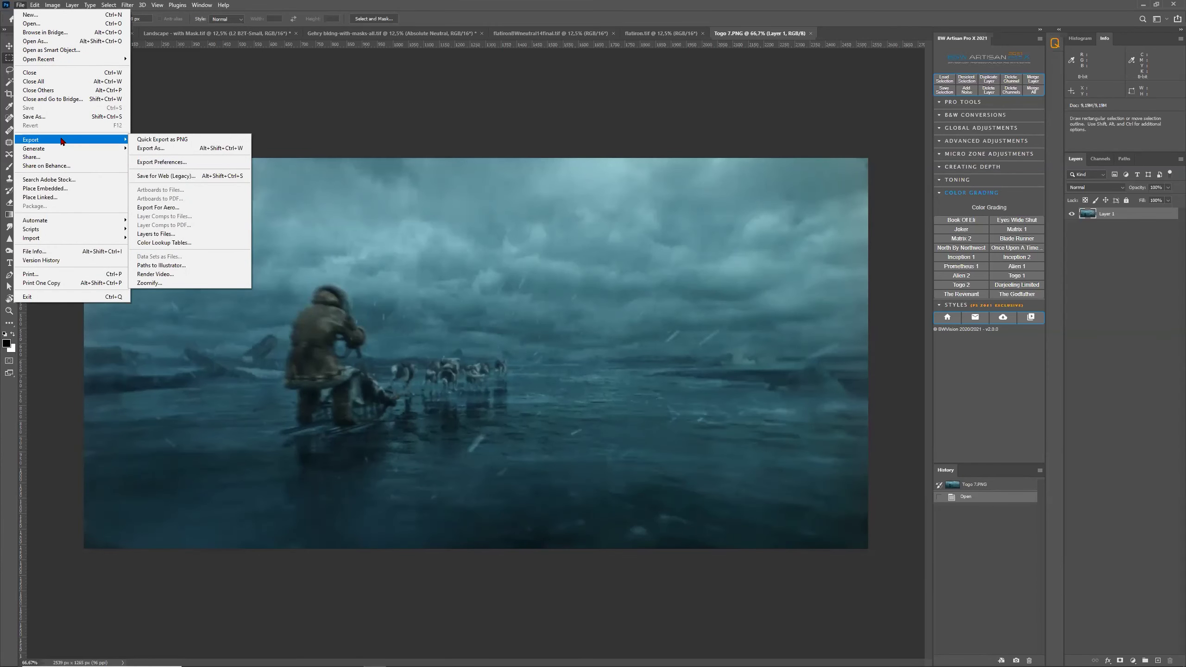
click(143, 176)
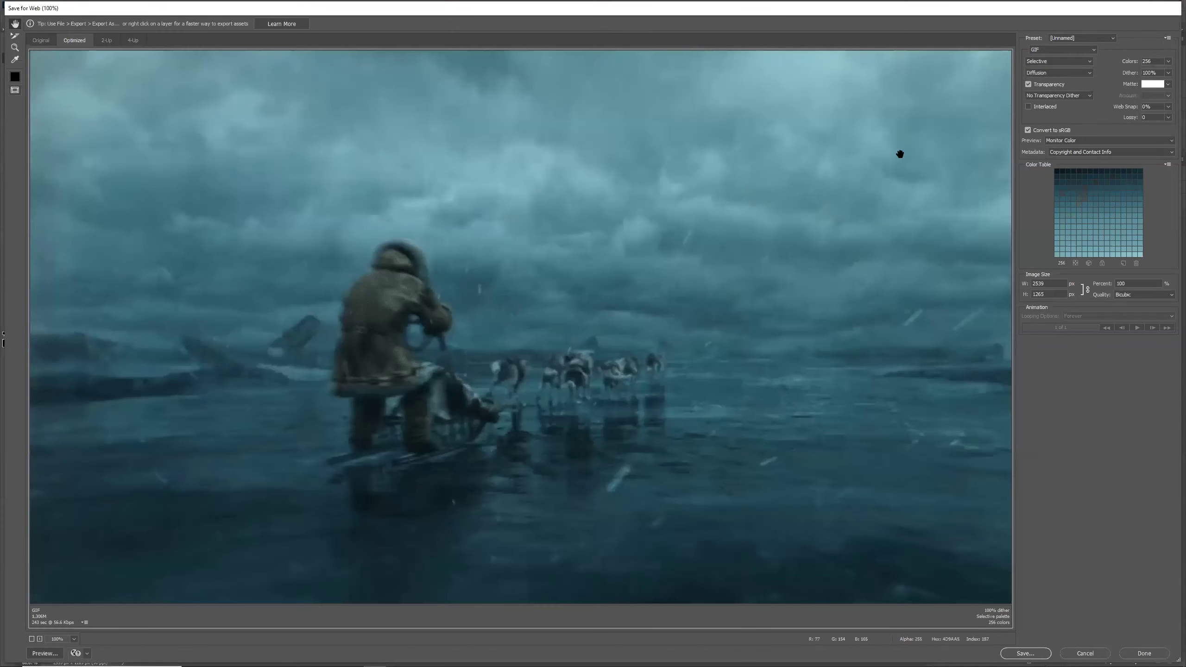
click(1053, 61)
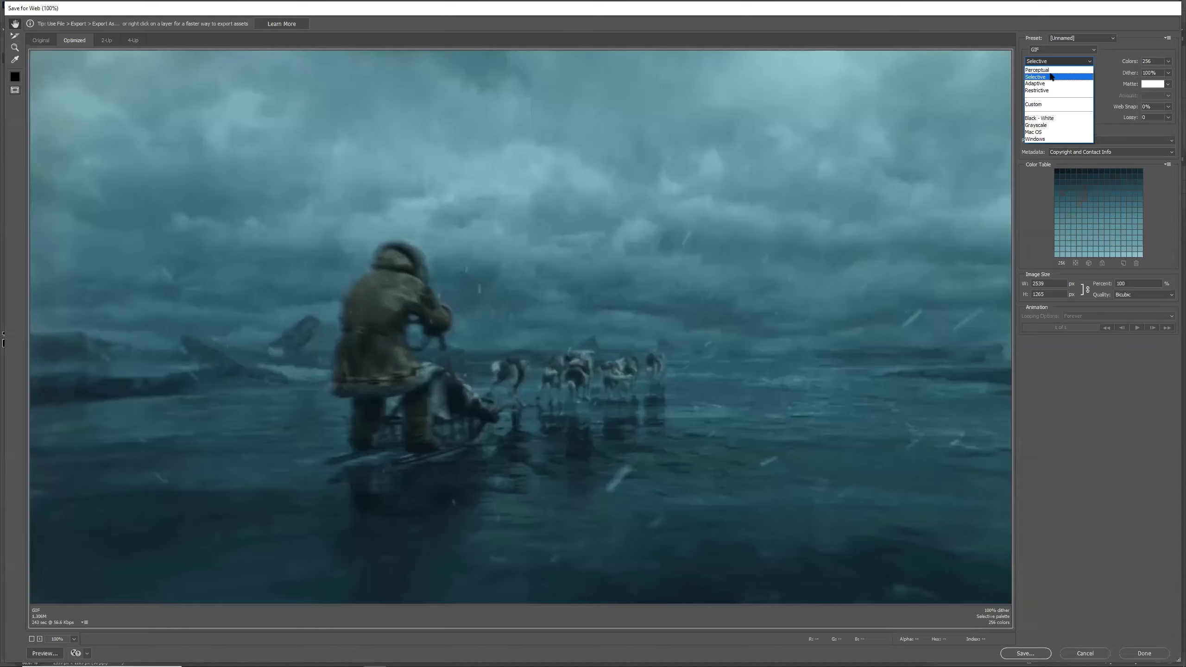
click(1051, 77)
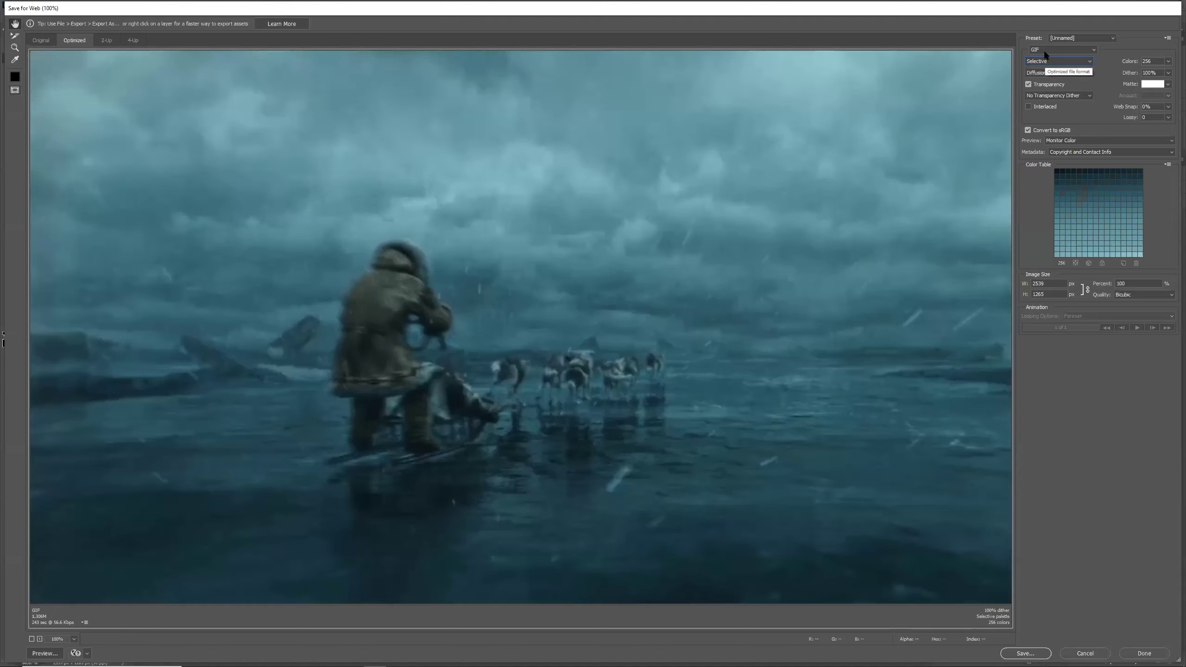
click(1155, 62)
key(Return)
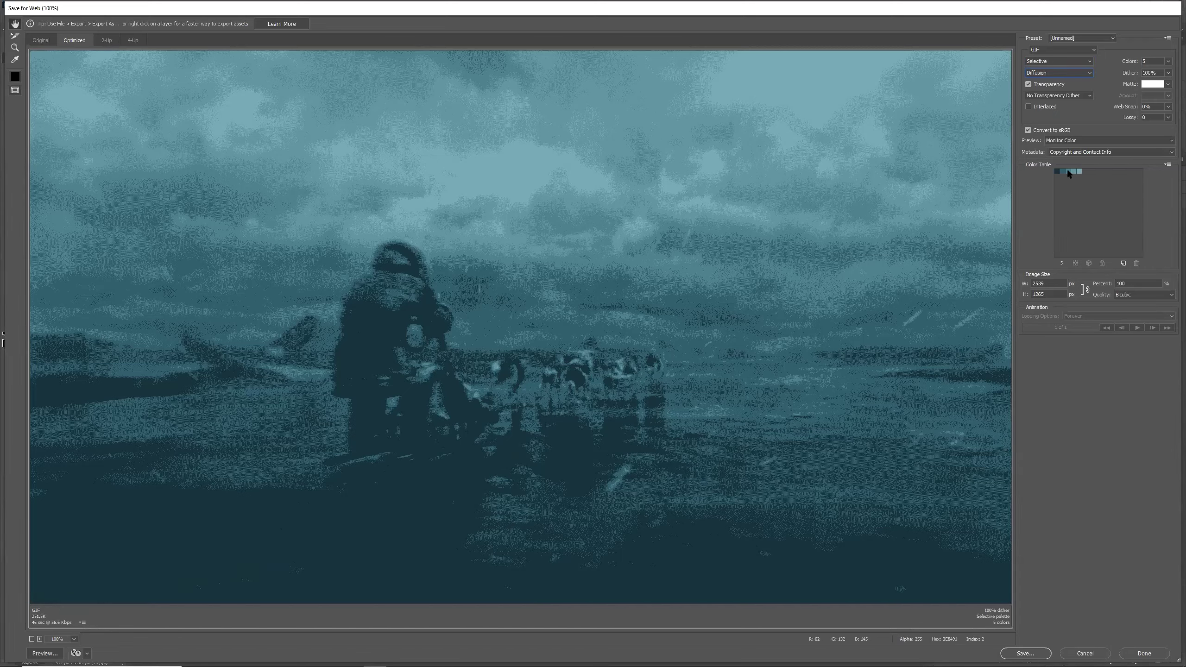
Step: Start saving the reduced color table to the Color Tables folder, cancel the save and leave Save for Web
click(1170, 165)
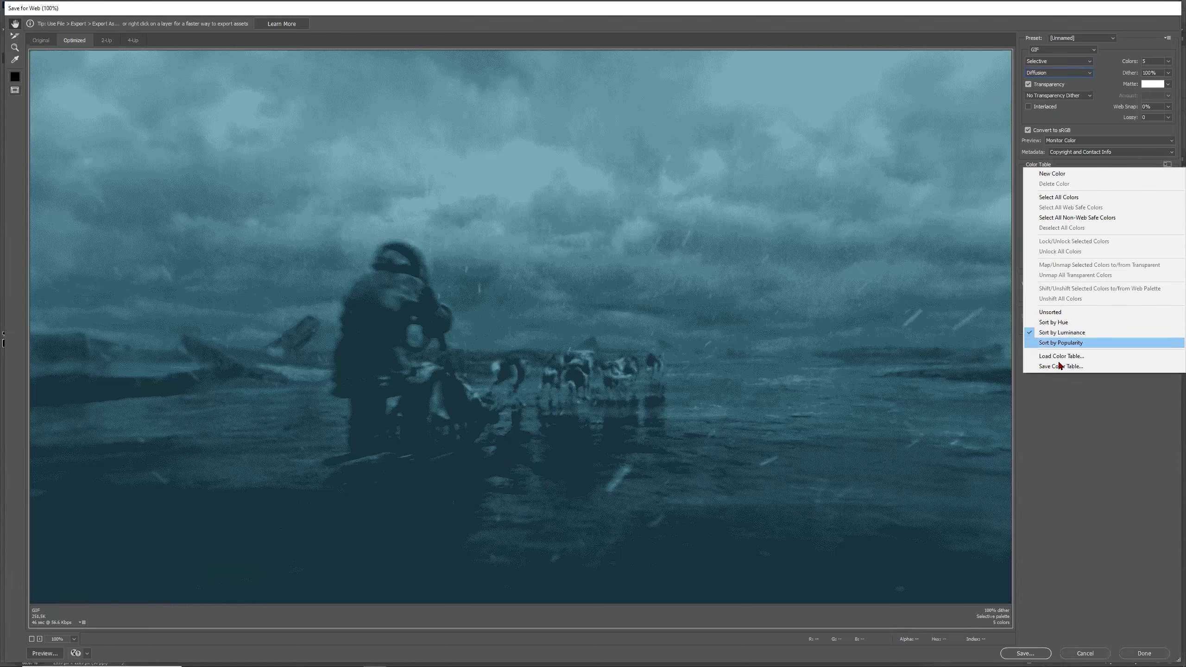
click(1079, 415)
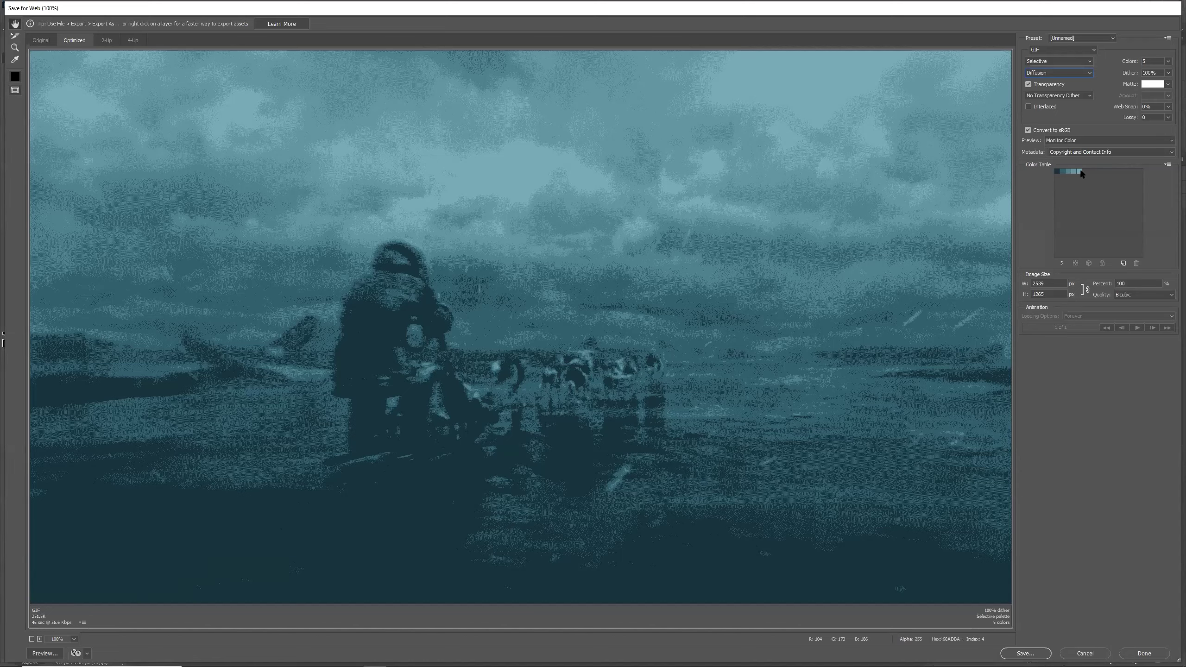
click(1168, 166)
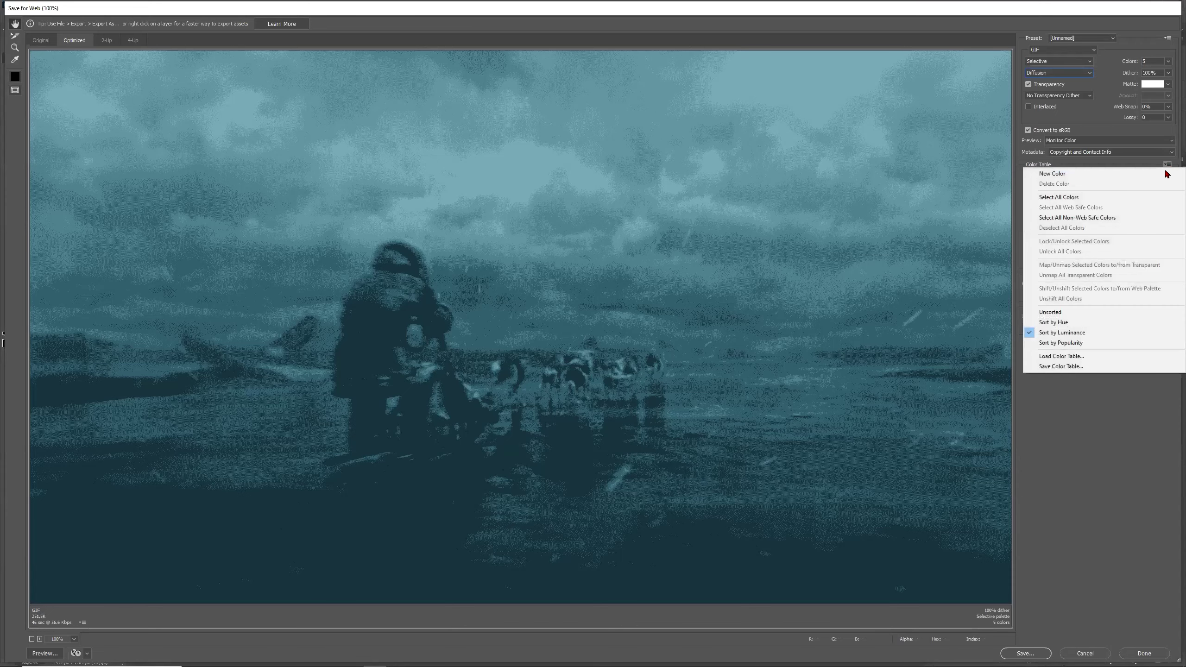
click(1073, 366)
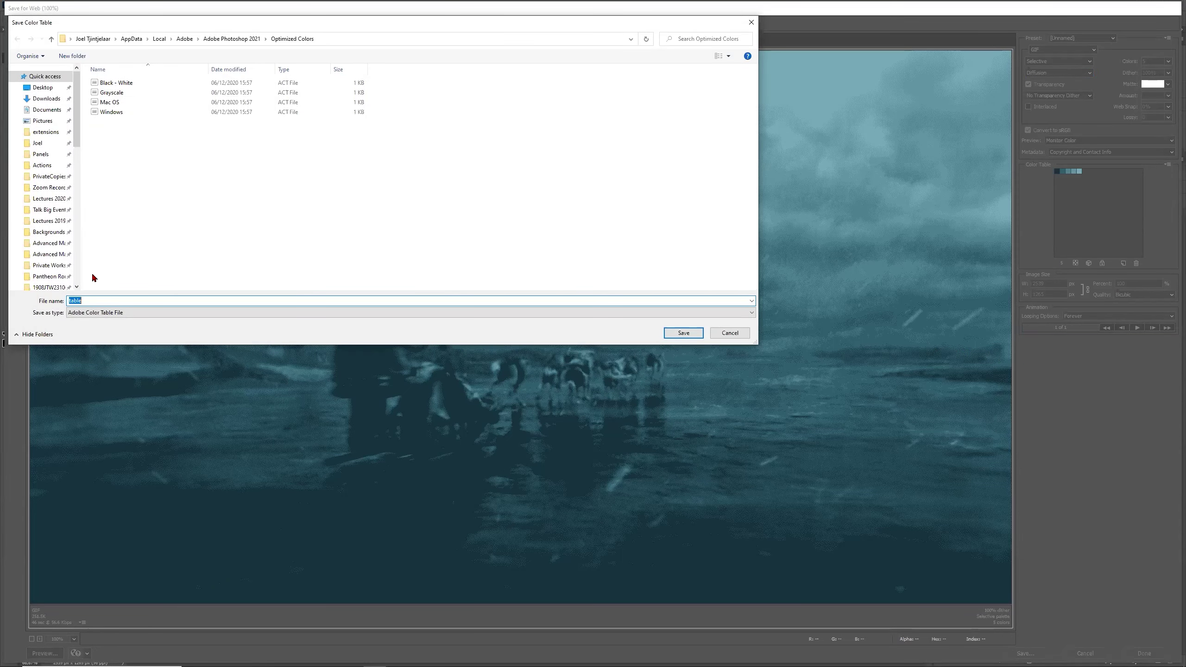
scroll(44, 247, down, 4)
click(47, 214)
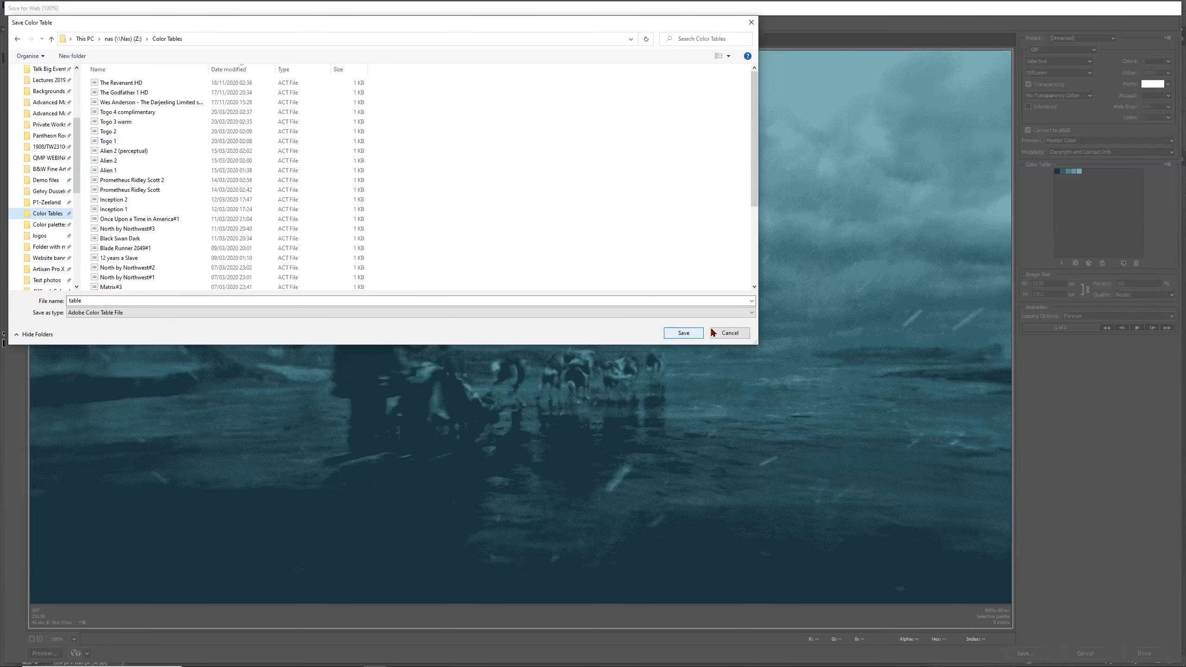
click(729, 333)
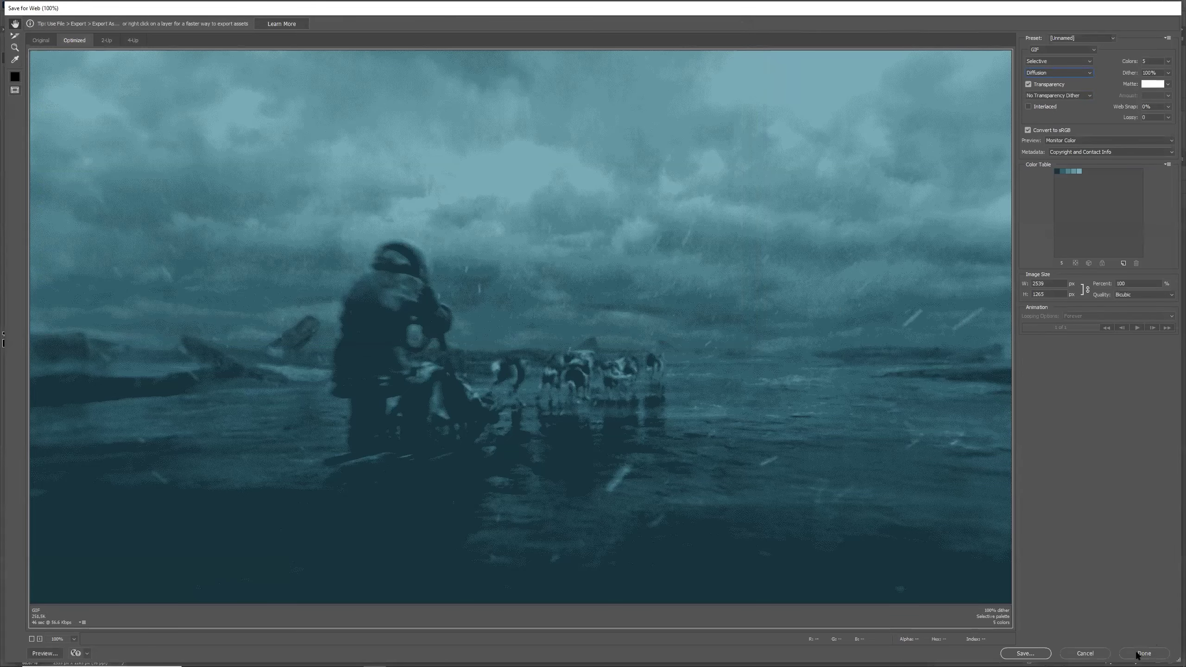
click(1087, 654)
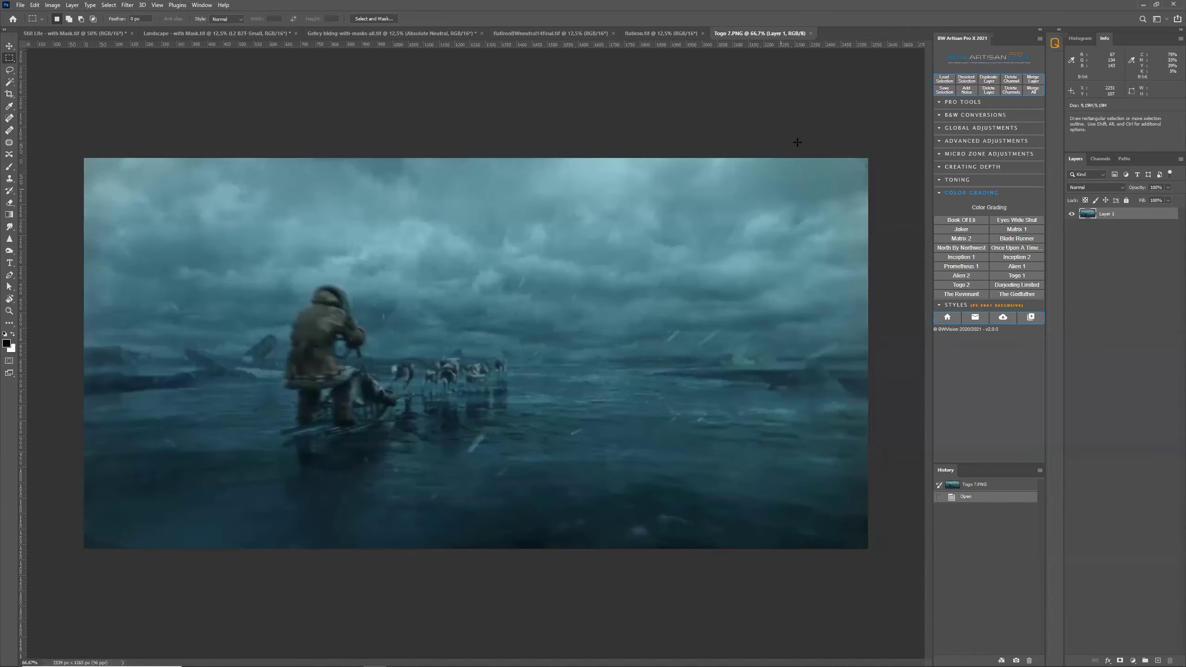
Step: Close the Togo 7 image, display the Color panel at a taller size and show the Swatches panel
click(811, 33)
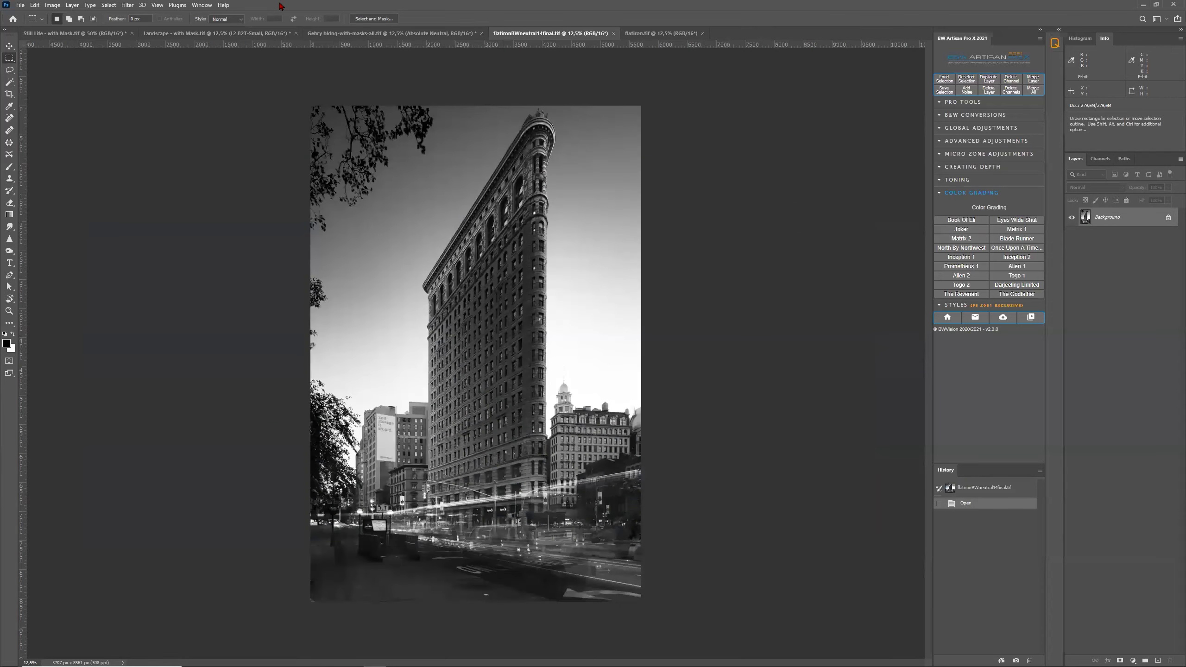
click(201, 5)
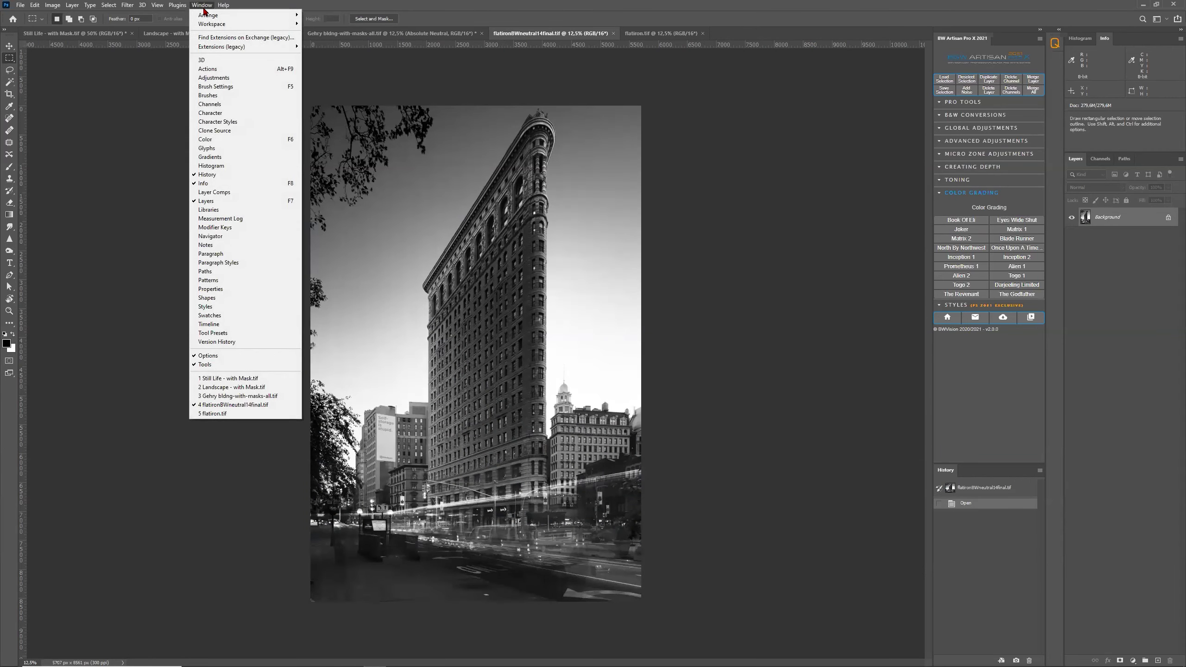
click(294, 139)
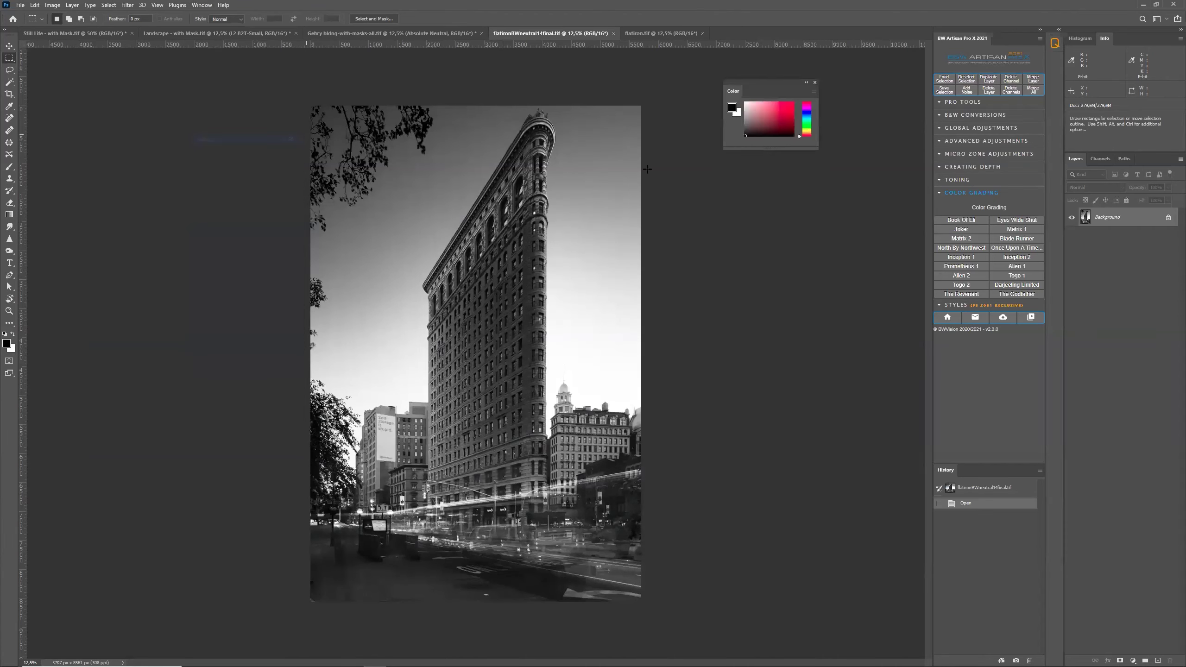
double_click(793, 83)
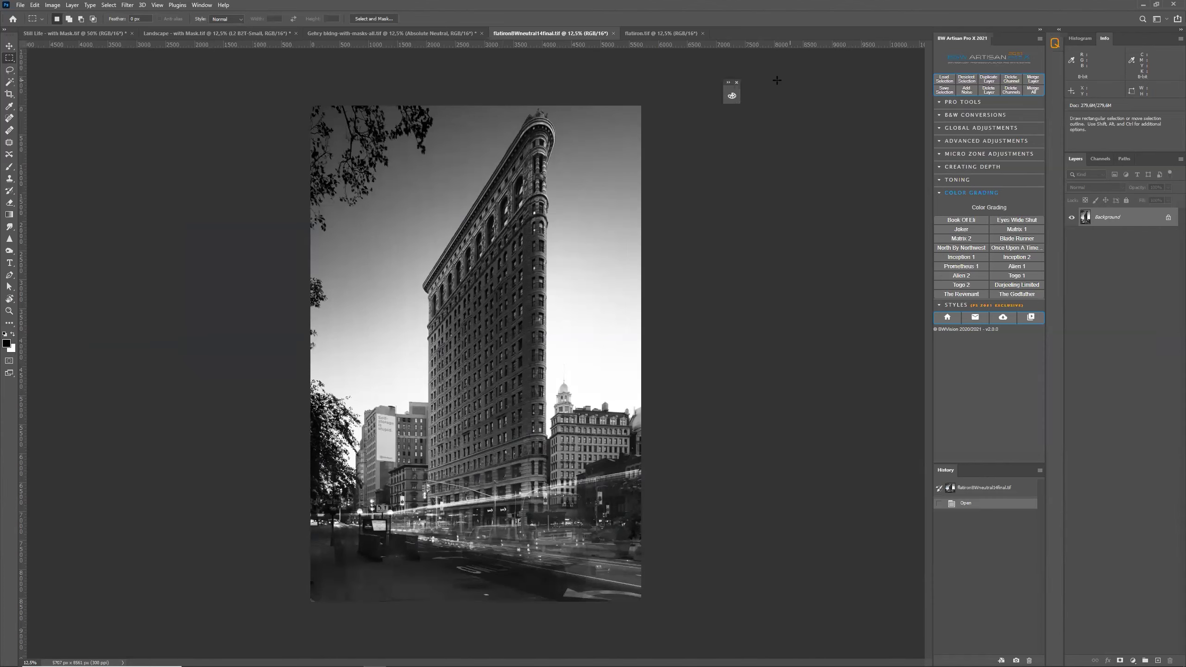
click(732, 96)
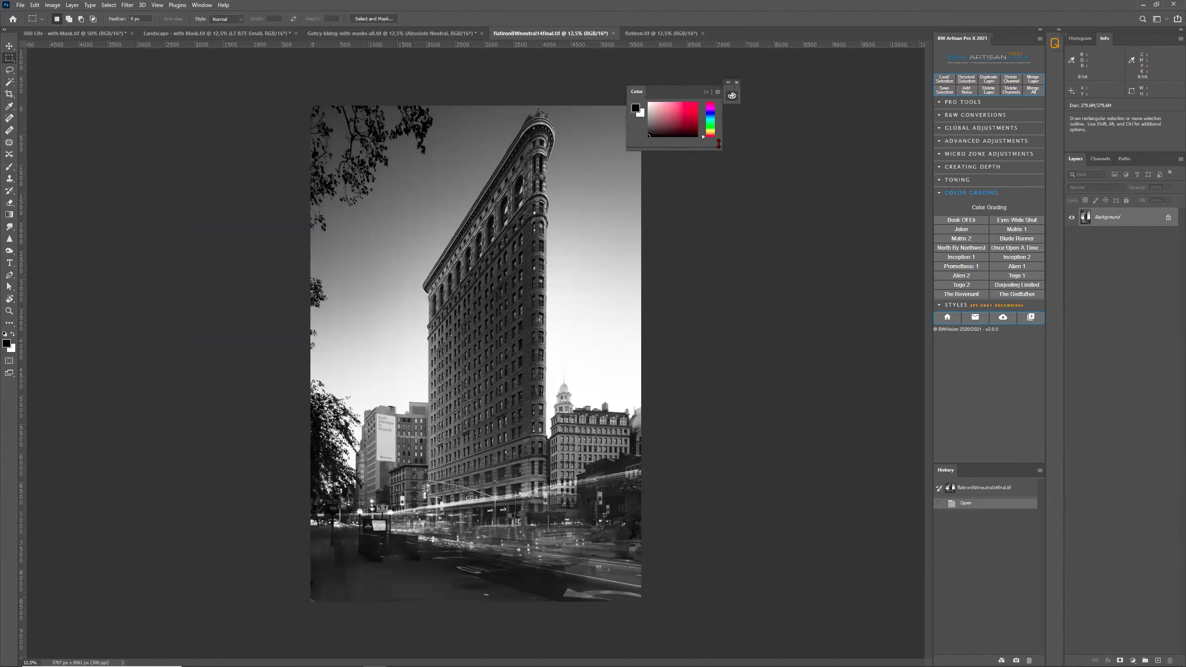
drag(718, 144, 719, 376)
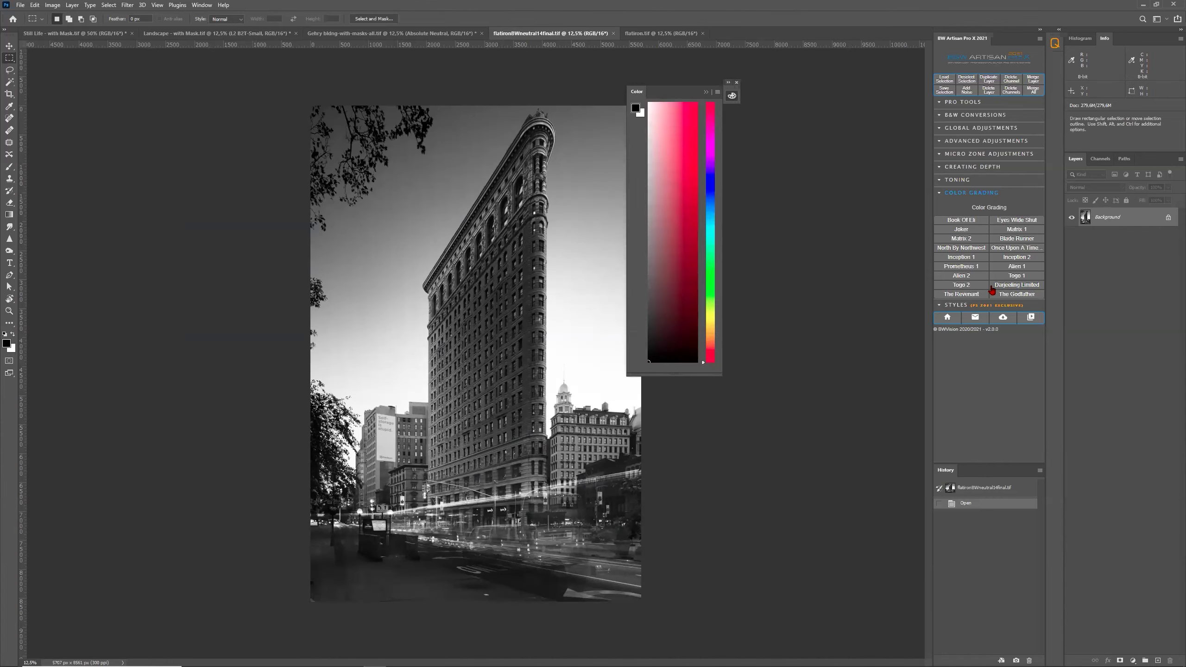
click(718, 93)
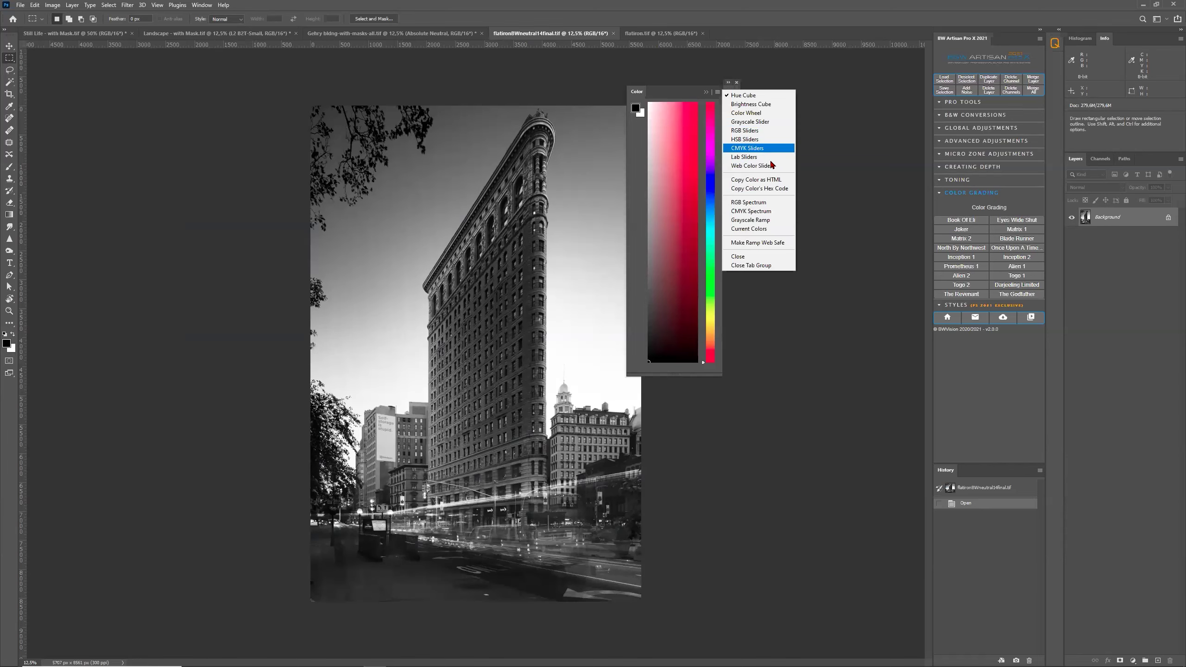
click(693, 92)
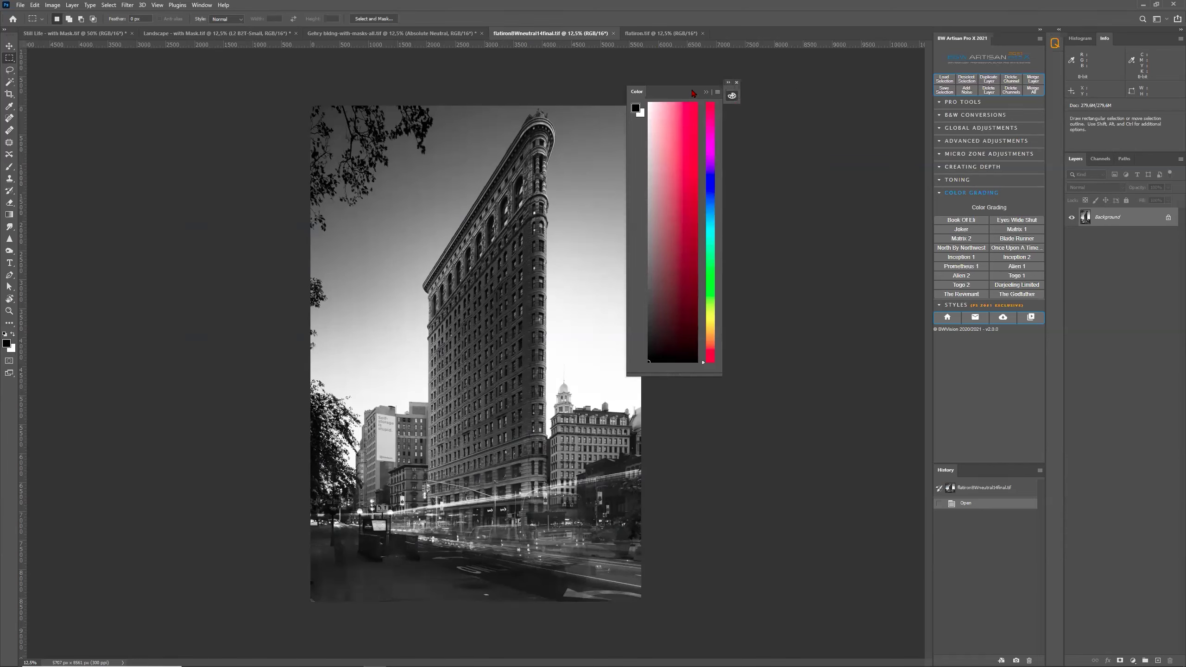
click(202, 4)
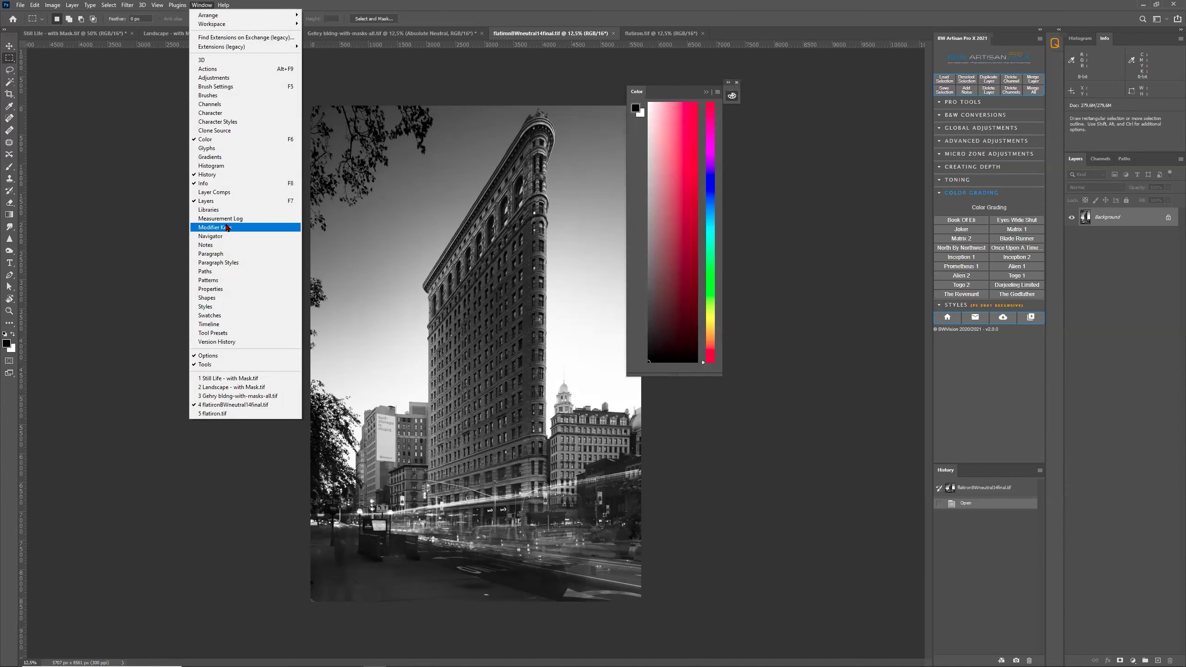
click(210, 315)
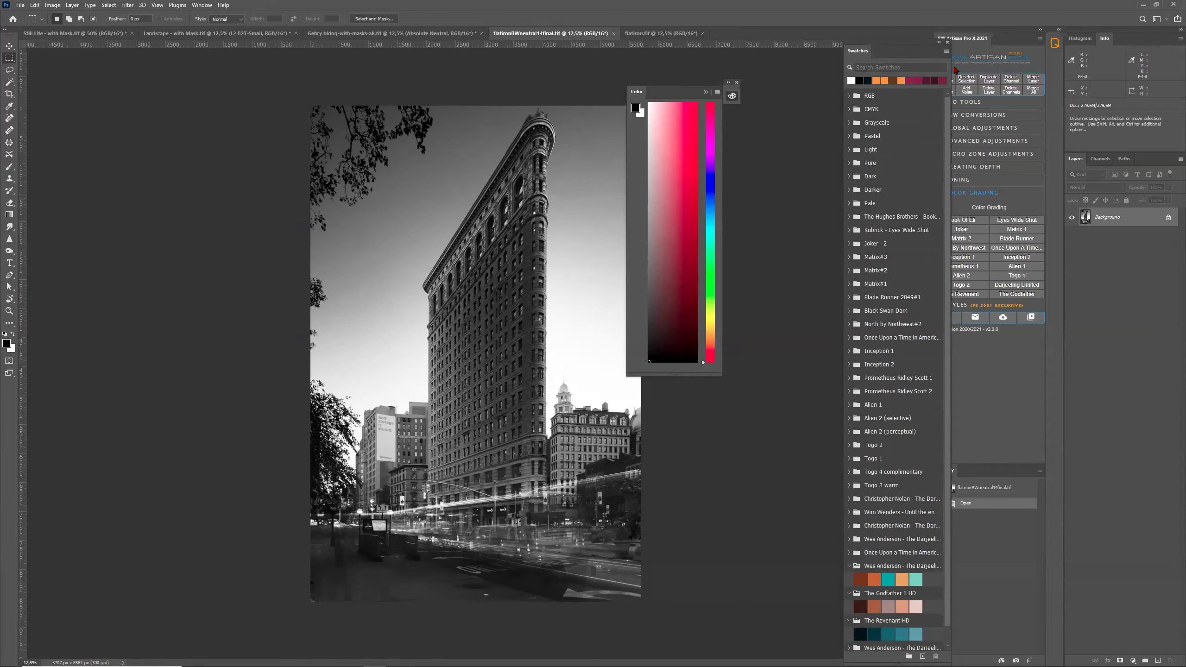
Step: Start importing swatches from the Color Tables folder, list the Color Table (*.ACT) files and cancel the import
click(946, 52)
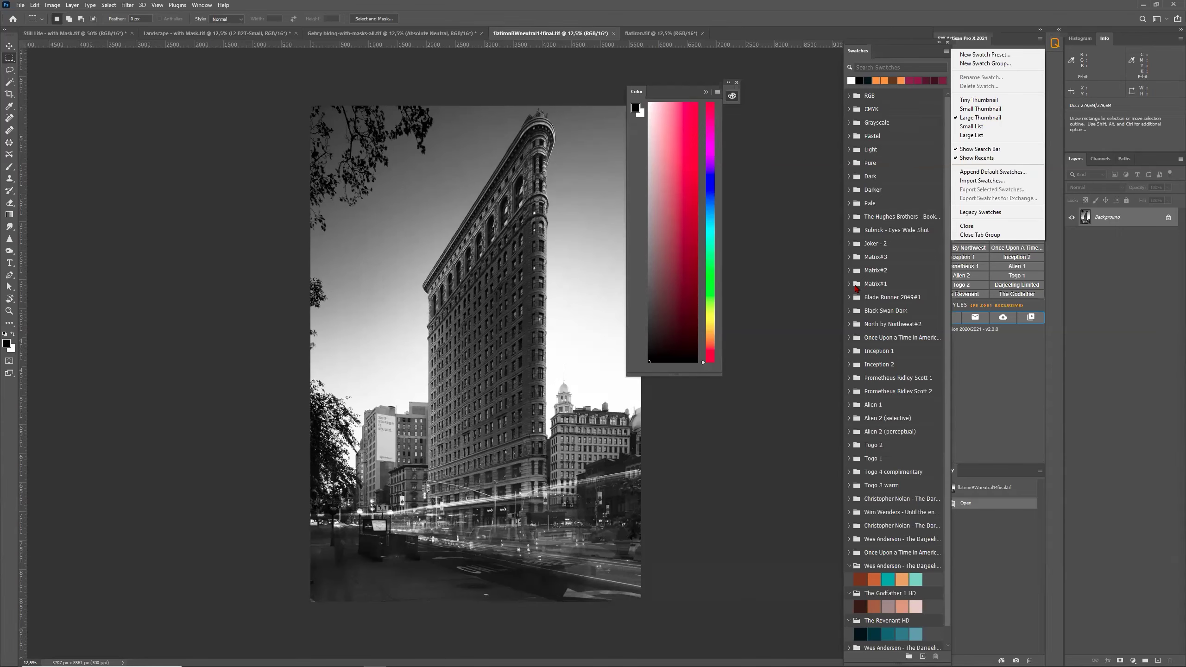
click(982, 180)
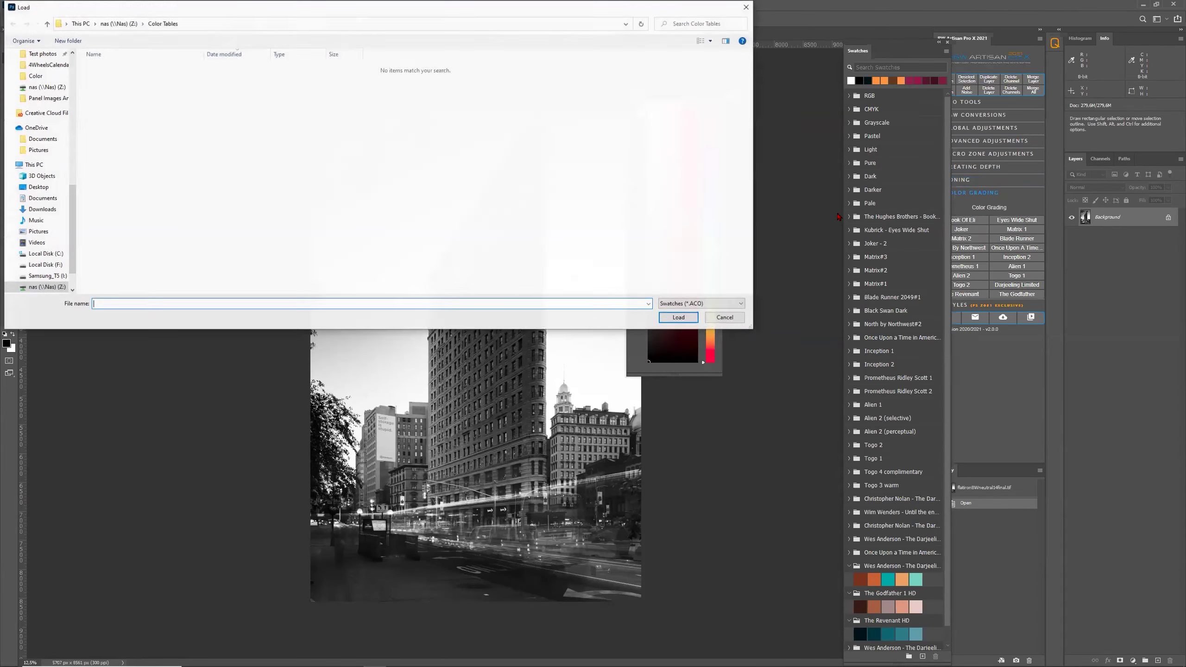
click(696, 303)
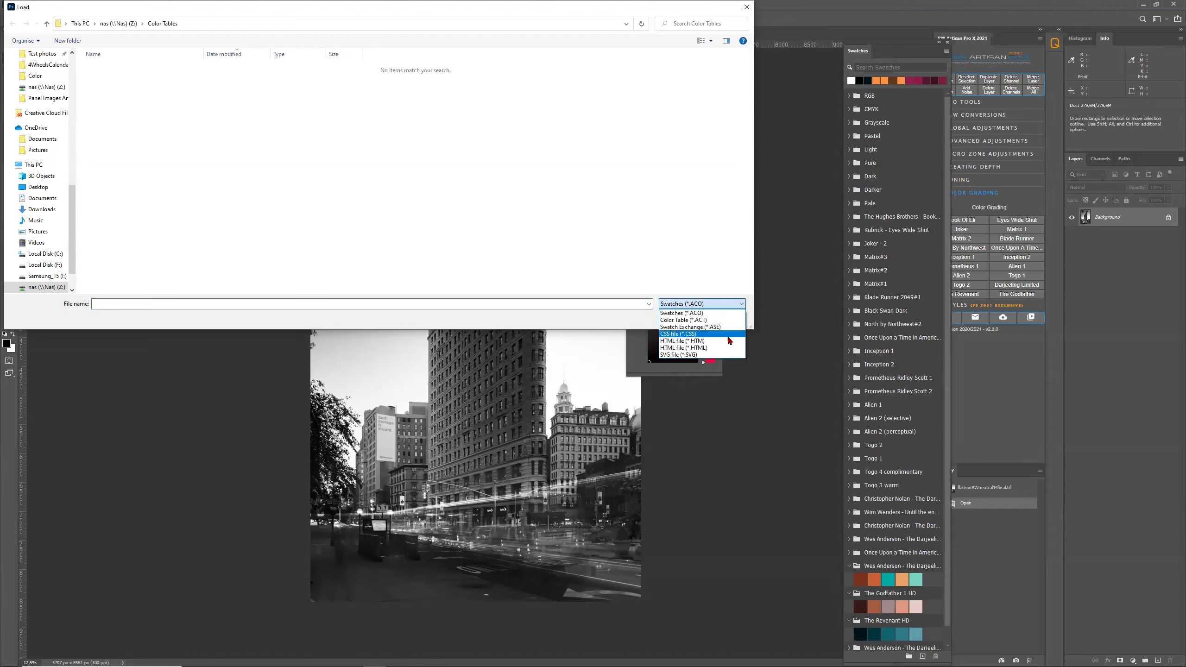
click(675, 321)
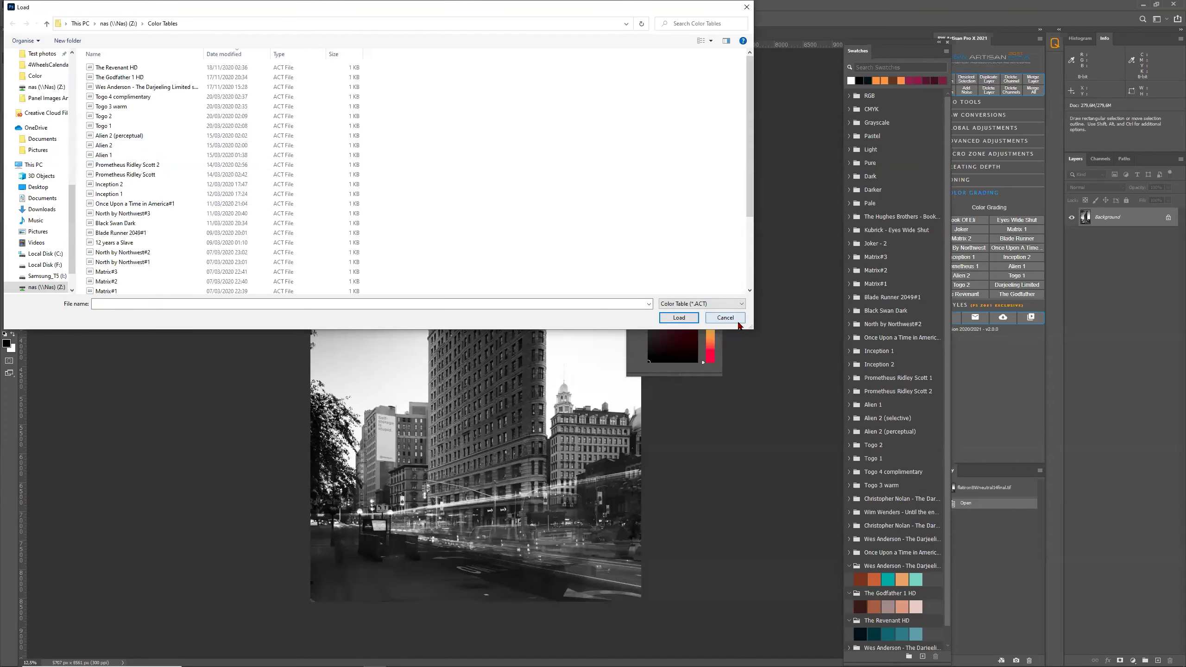
click(725, 318)
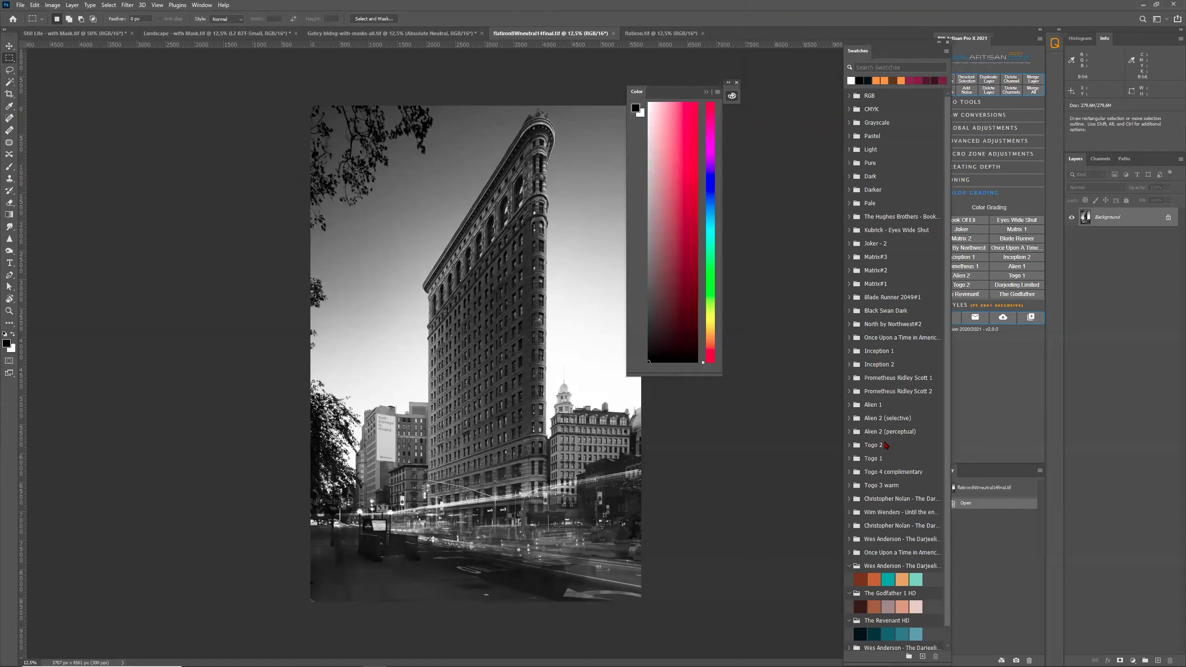
Step: Pick the darkest swatch of The Revenant HD group as the foreground color and bring up its Color Picker
scroll(882, 506, down, 1)
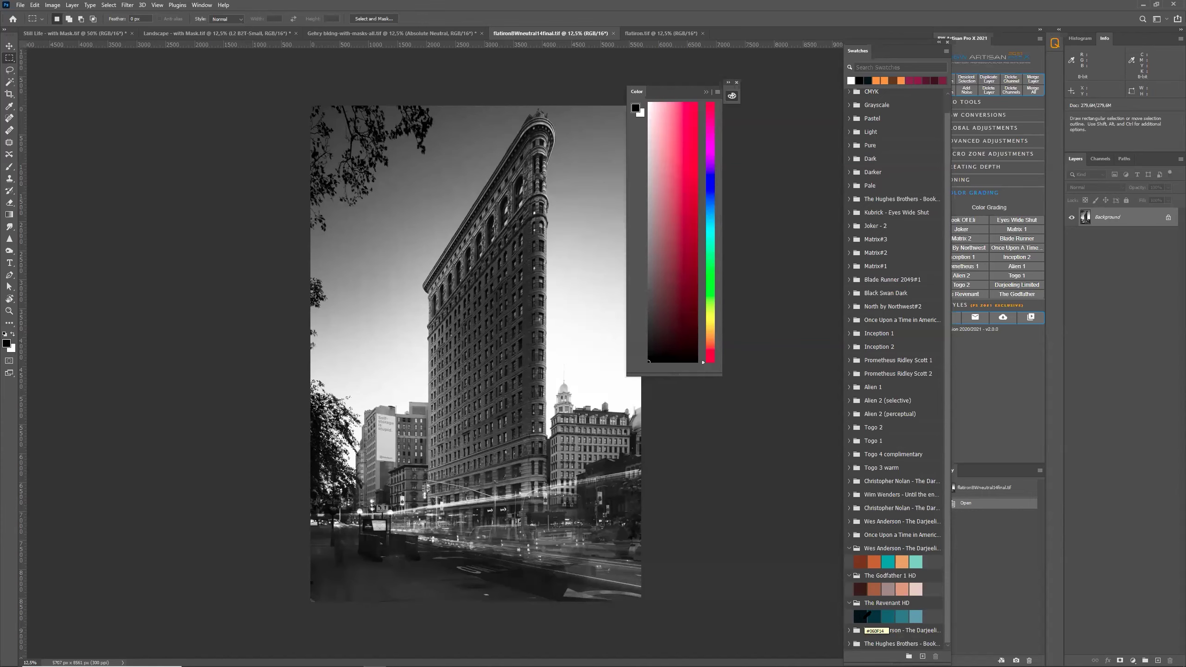
click(860, 616)
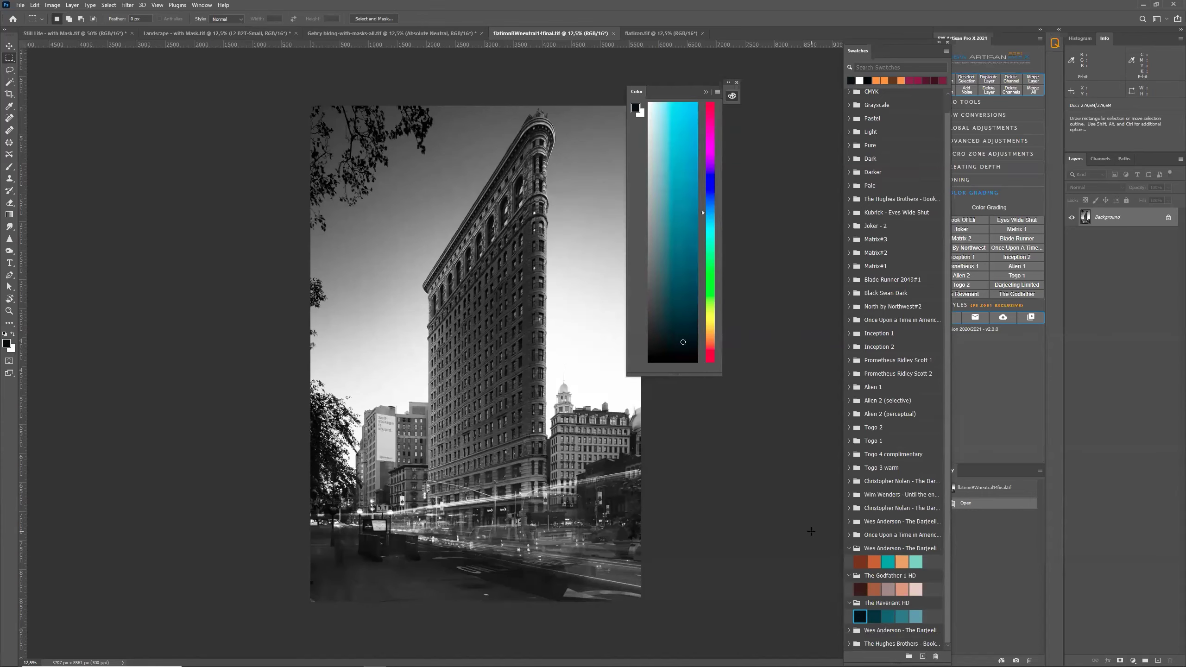
click(10, 347)
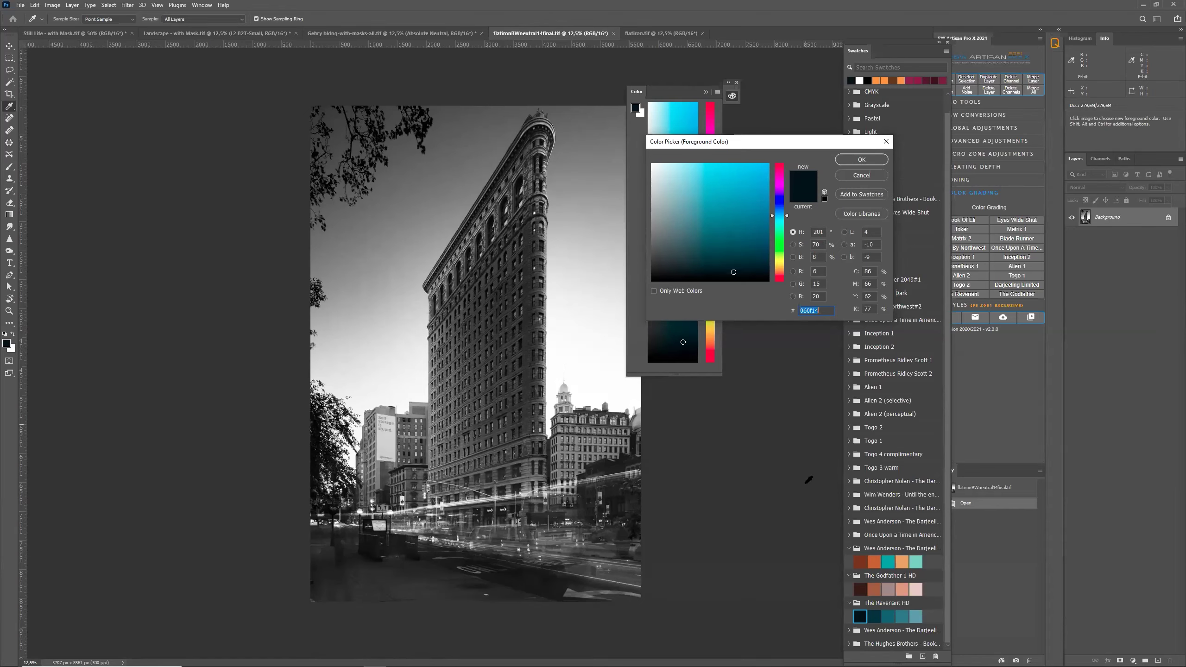
Step: Sample each swatch of The Revenant HD palette from dark to light to examine its color values, and cancel the Color Picker
click(878, 617)
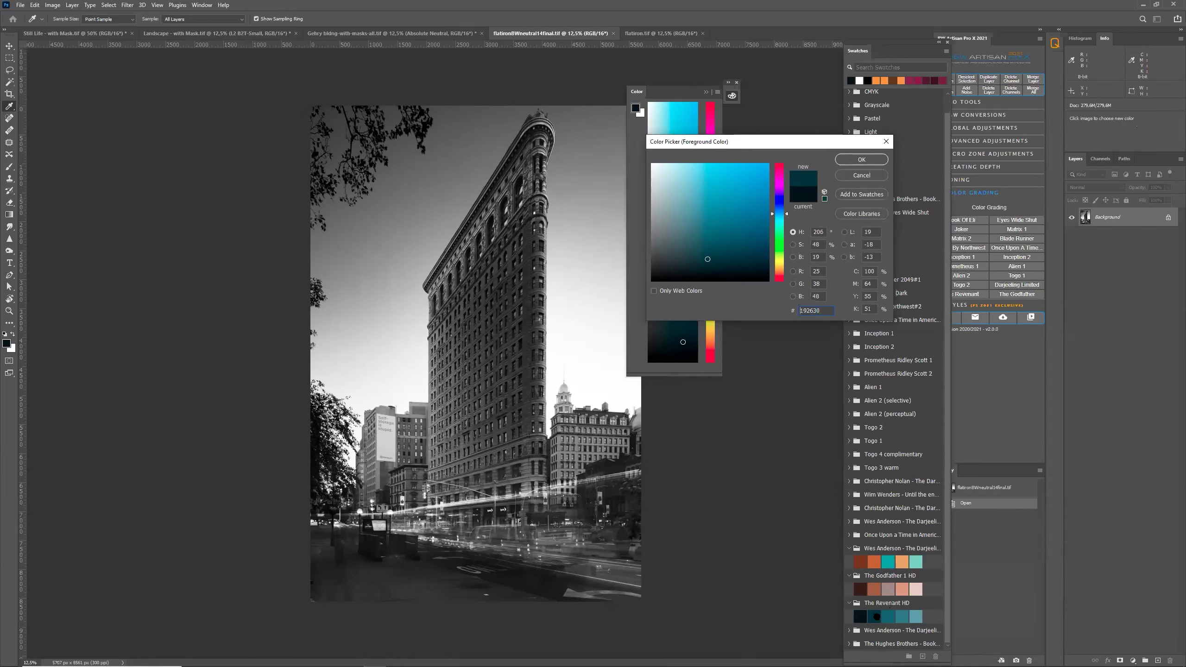
click(890, 616)
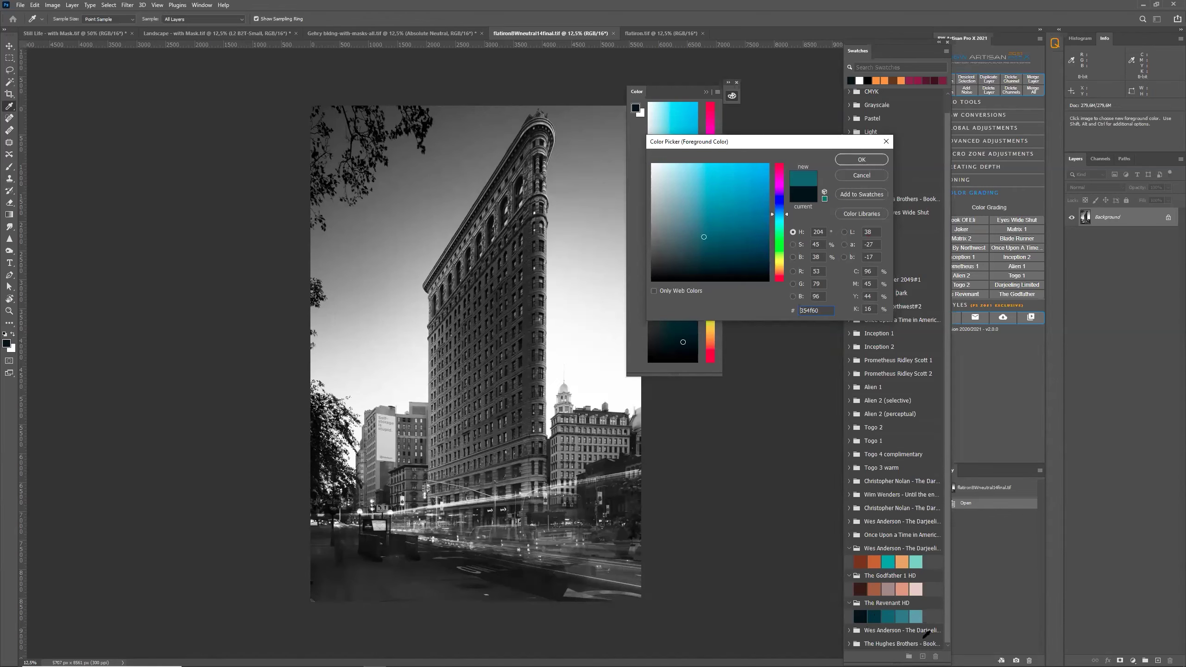
click(905, 614)
click(914, 617)
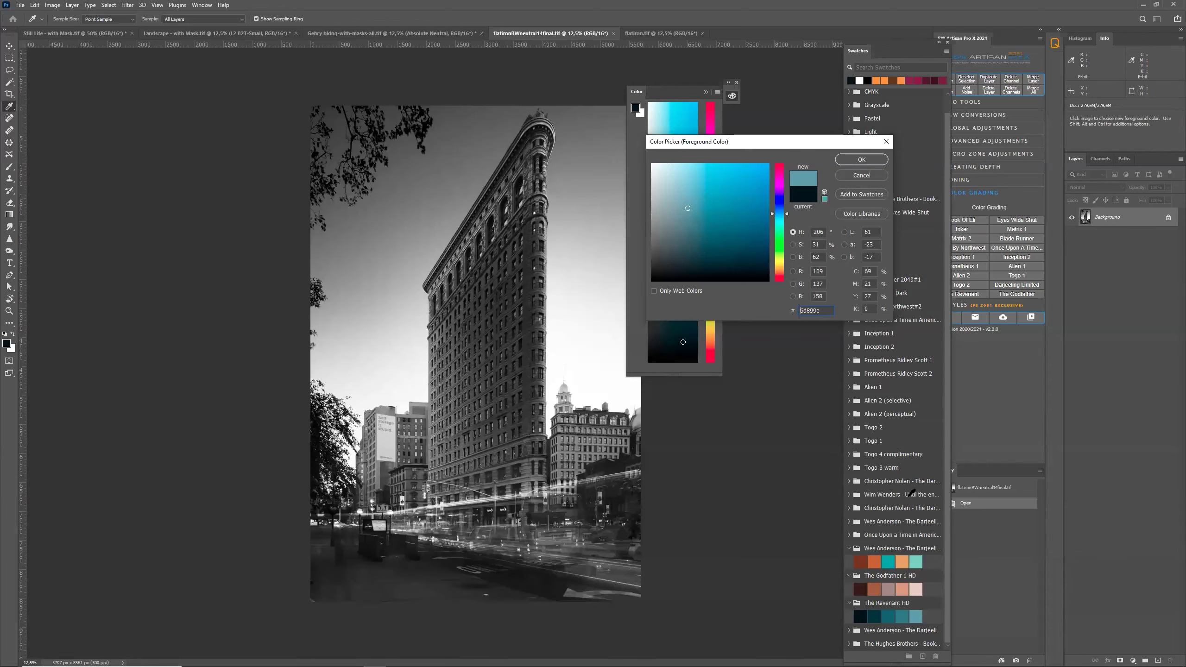
click(861, 616)
click(876, 616)
click(887, 616)
click(902, 617)
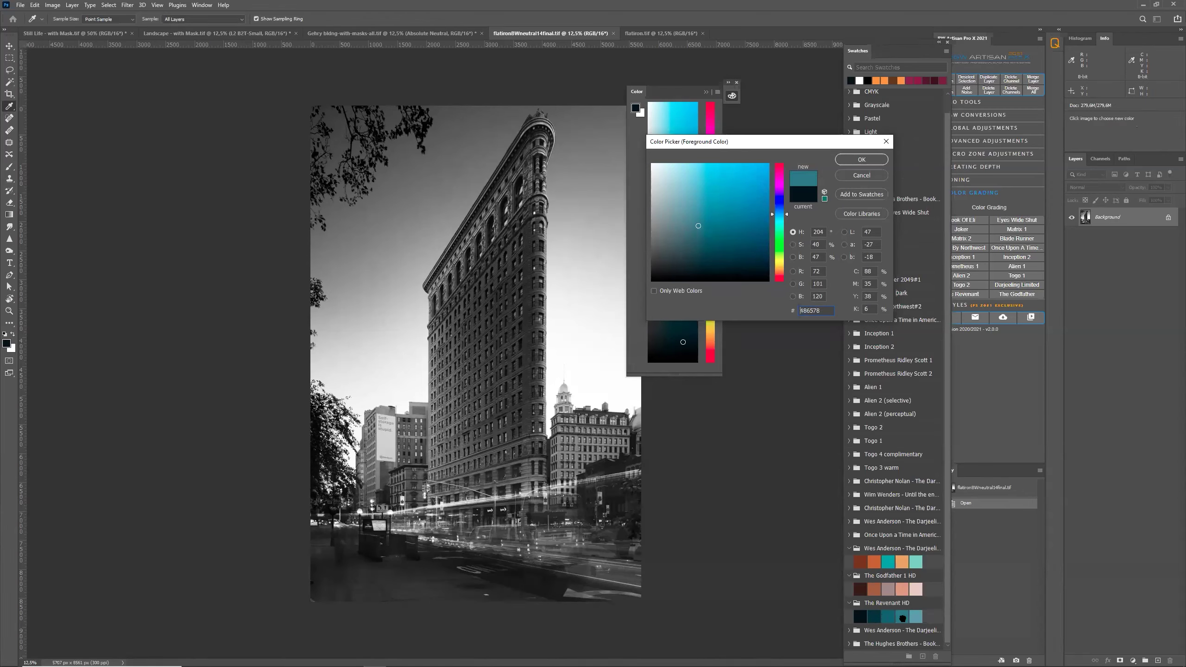
click(917, 616)
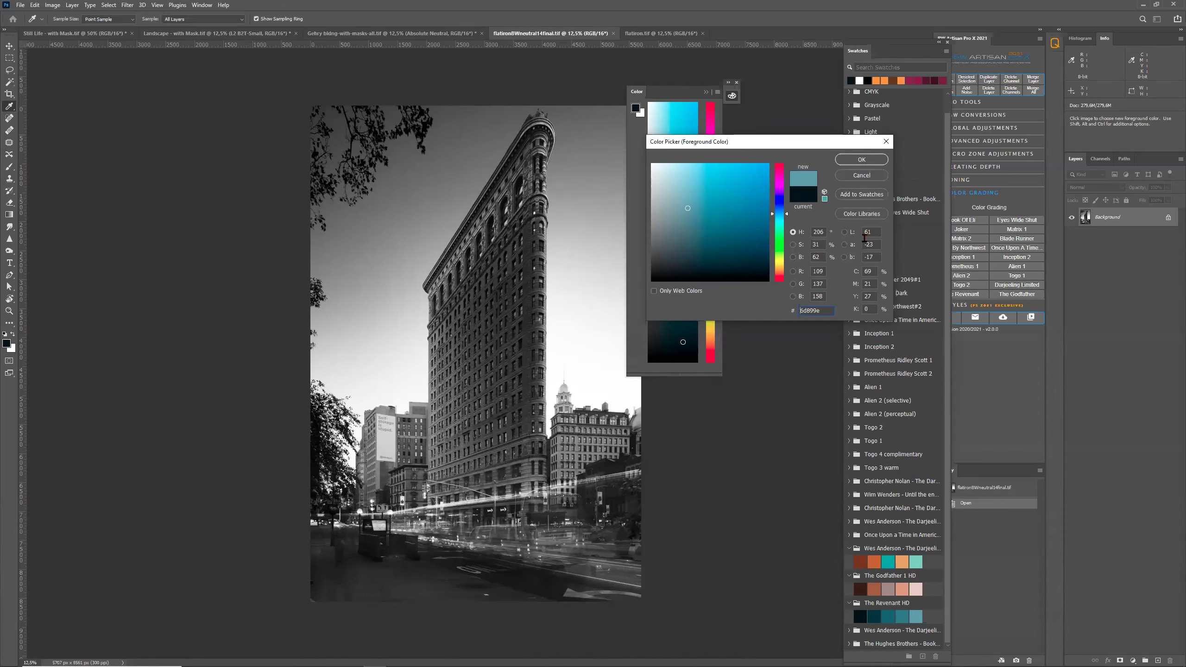
click(861, 175)
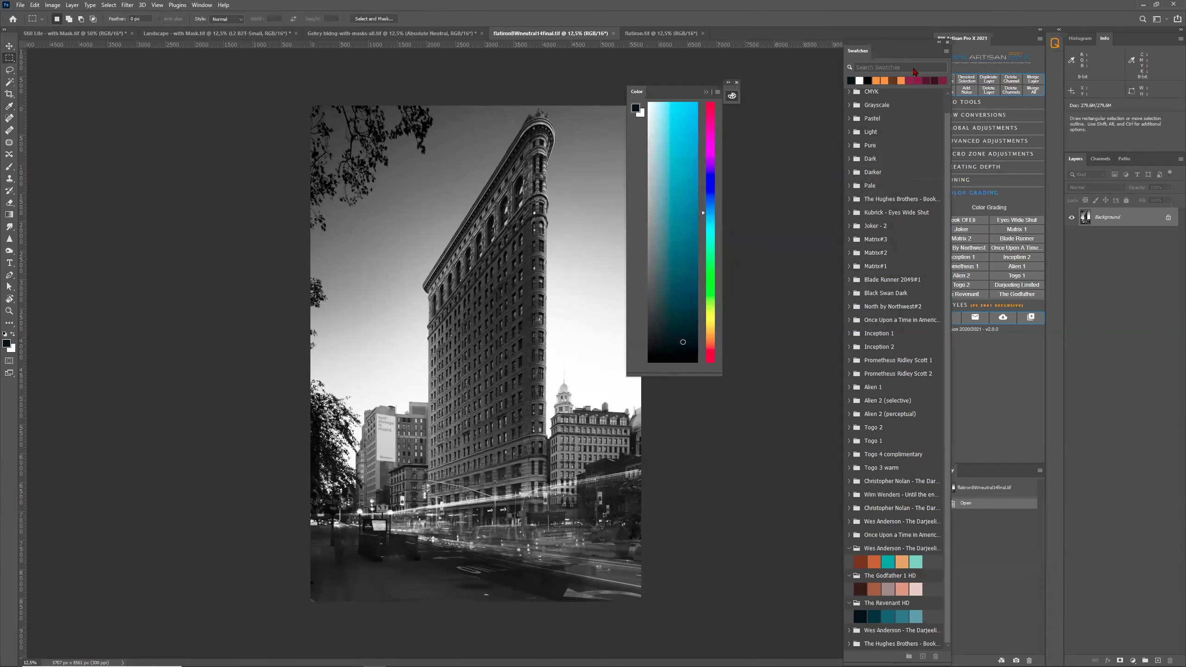
Step: Shift the Swatches panel away from BW Artisan Pro and close both the Color panel group and the Swatches panel
drag(904, 44, 785, 57)
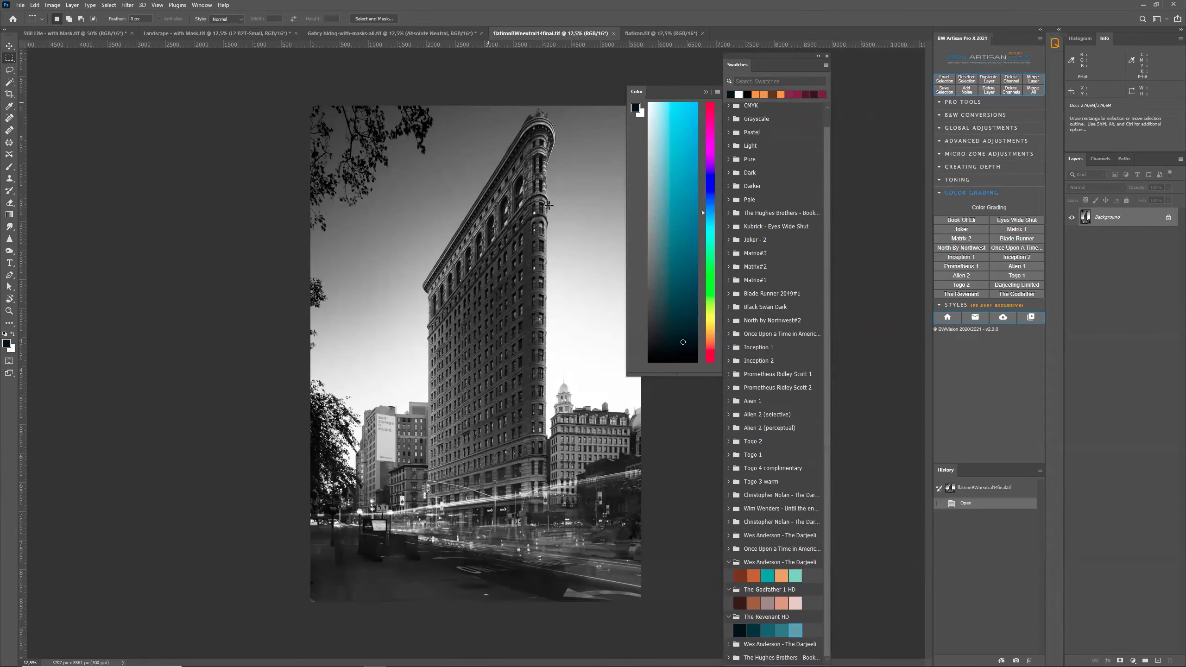
click(718, 93)
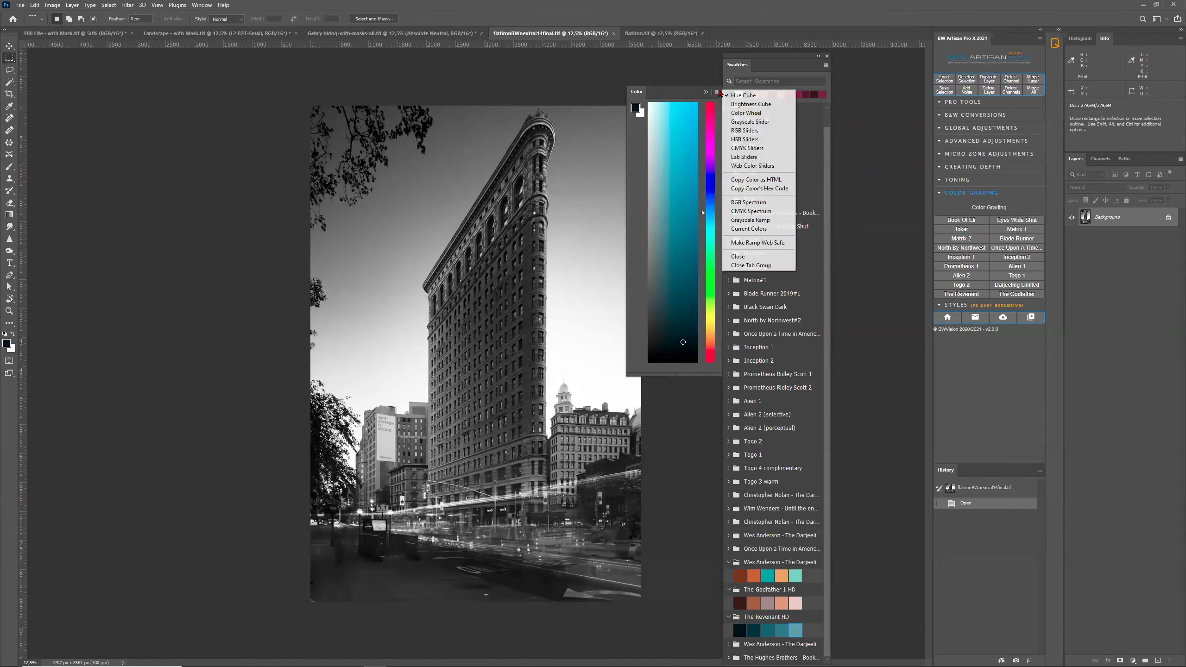
click(757, 266)
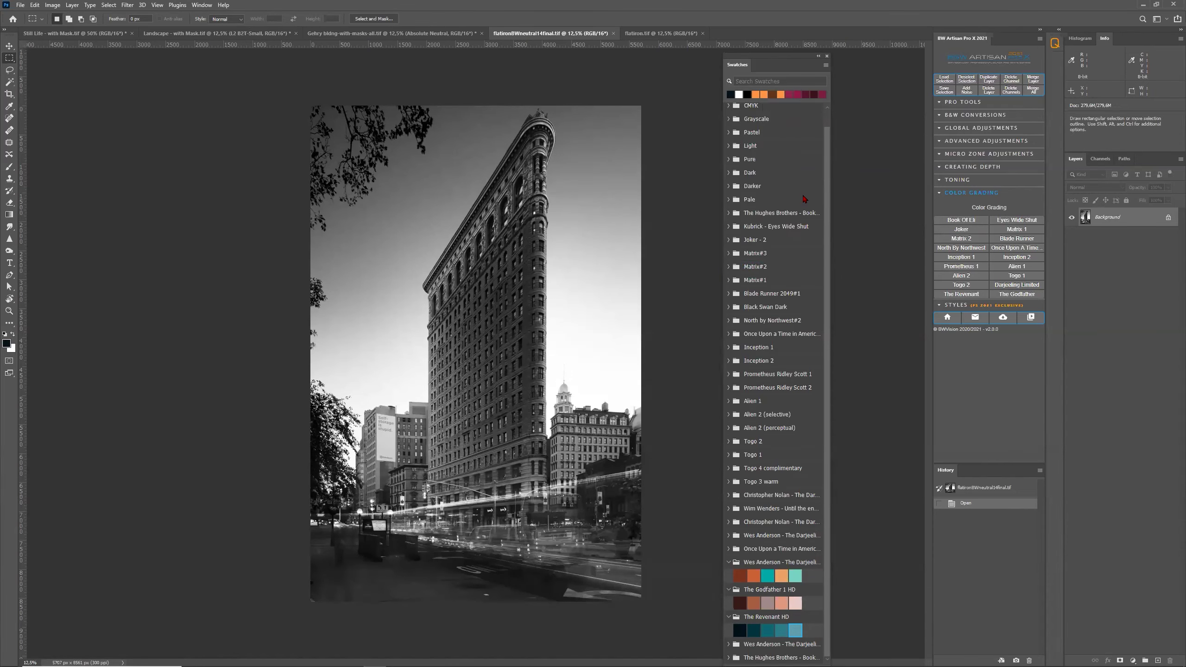
click(826, 57)
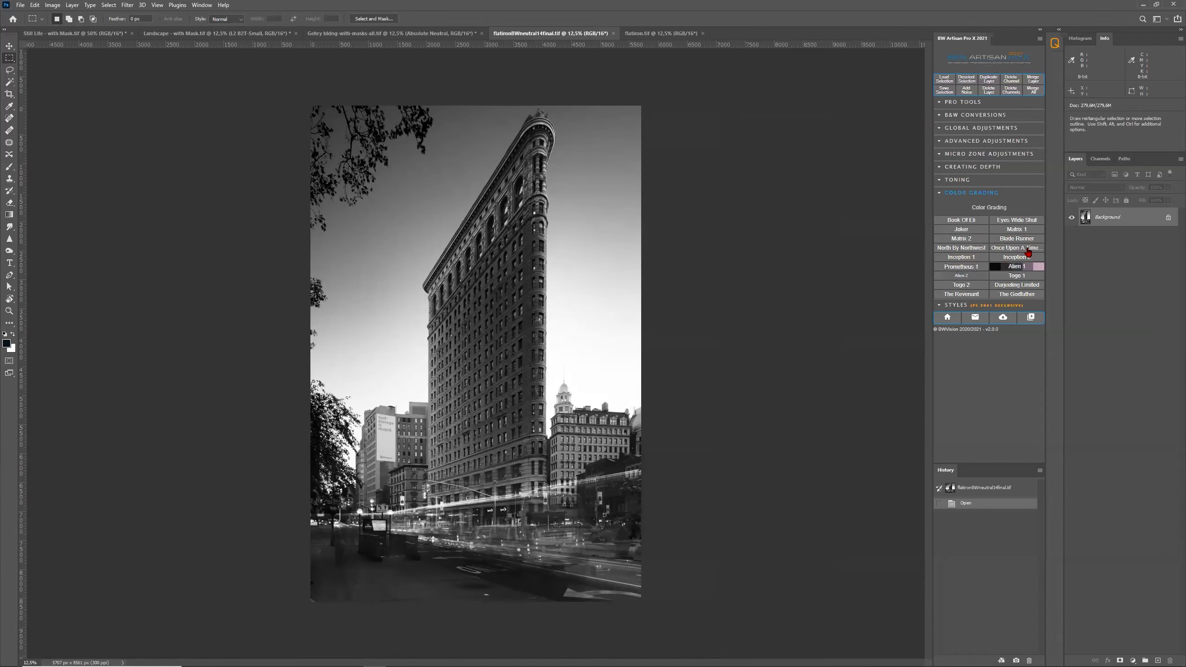
Step: Compare the color flatiron.tif with its black-and-white version and fit both images to the screen
click(945, 269)
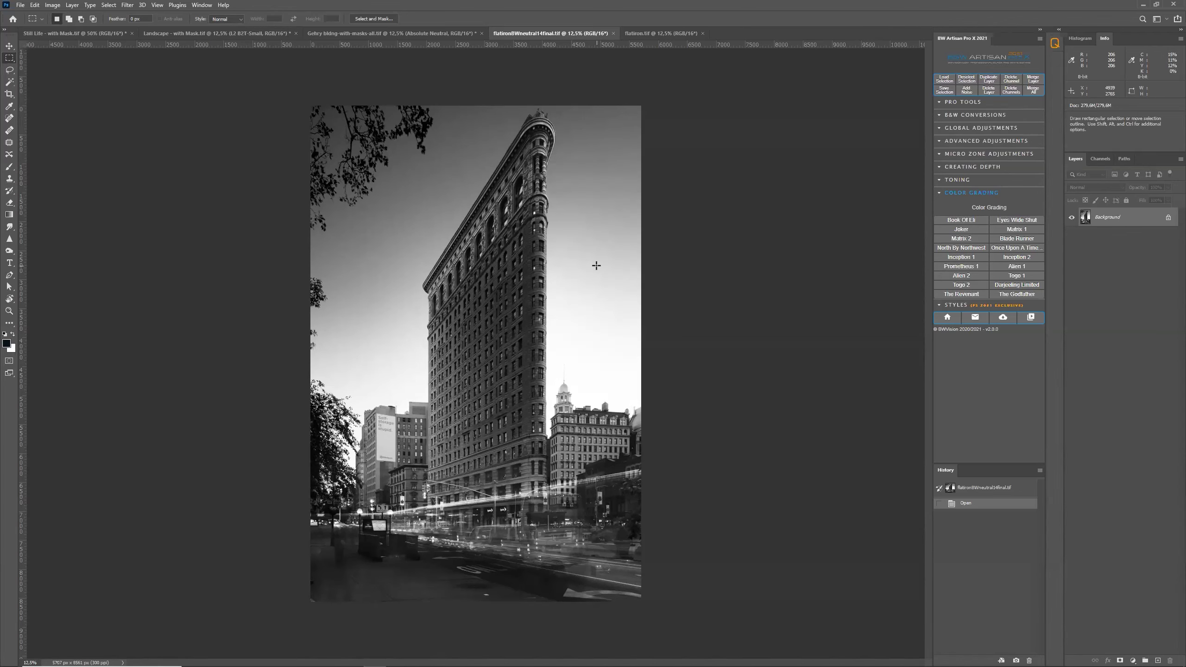
click(662, 34)
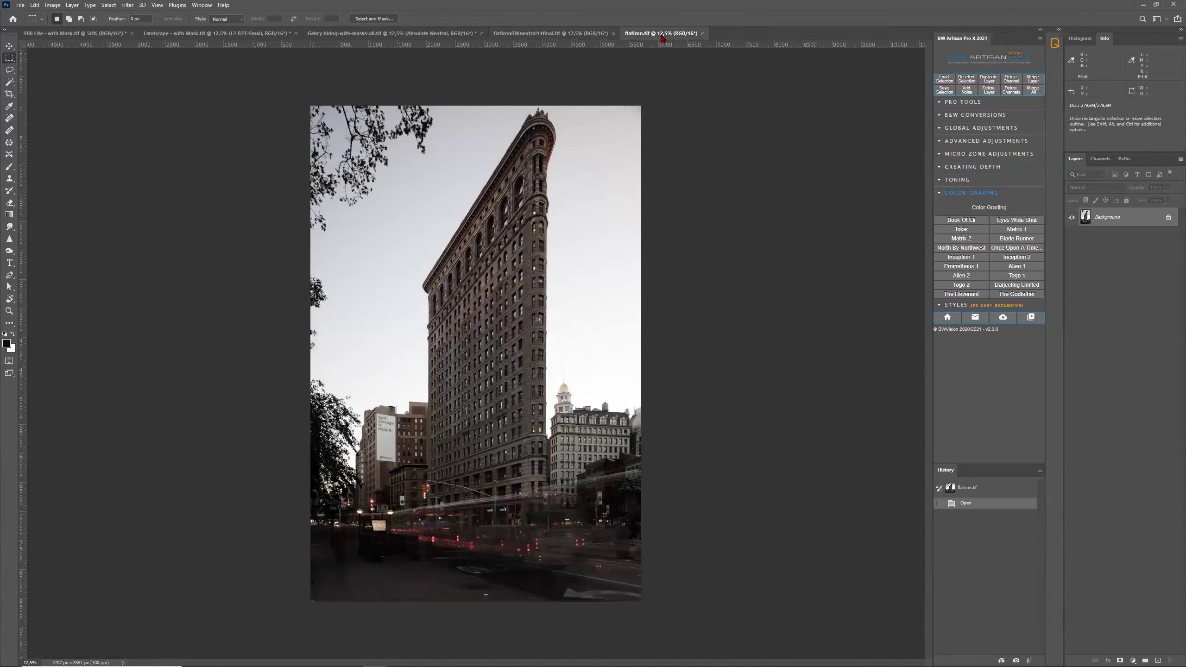
click(556, 37)
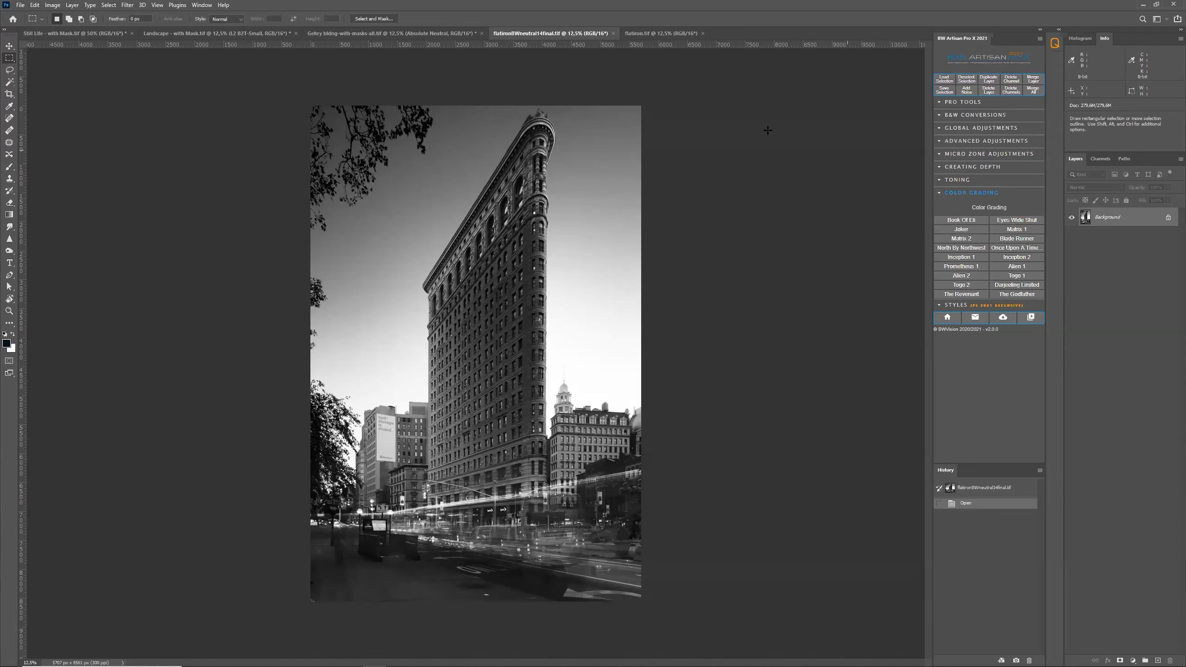
click(661, 34)
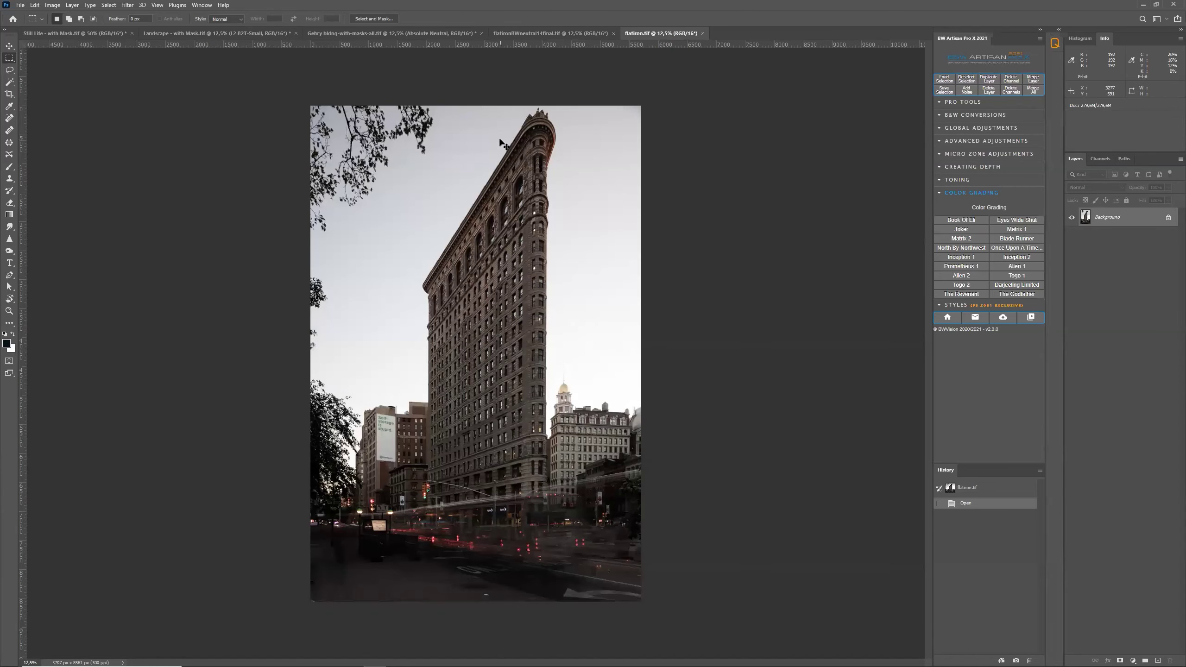
key(ctrl+0)
click(563, 34)
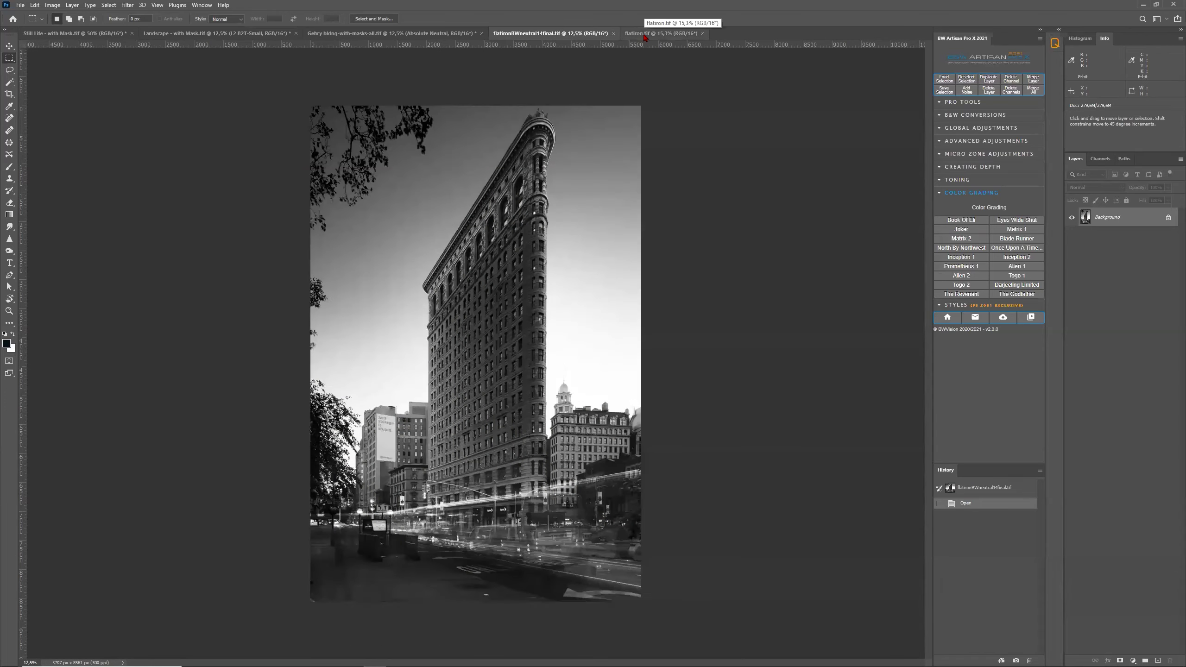
key(ctrl+0)
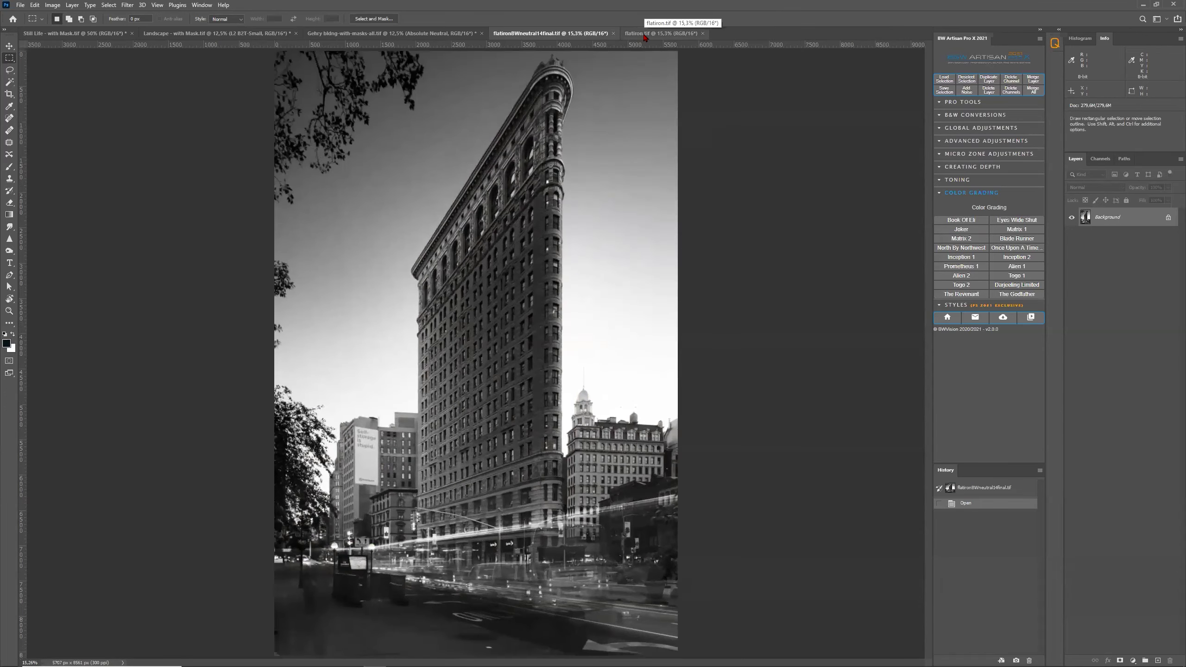
Step: Duplicate the black-and-white Background layer into flatiron.tif as Background copy and switch to that document
right_click(1118, 220)
click(1134, 239)
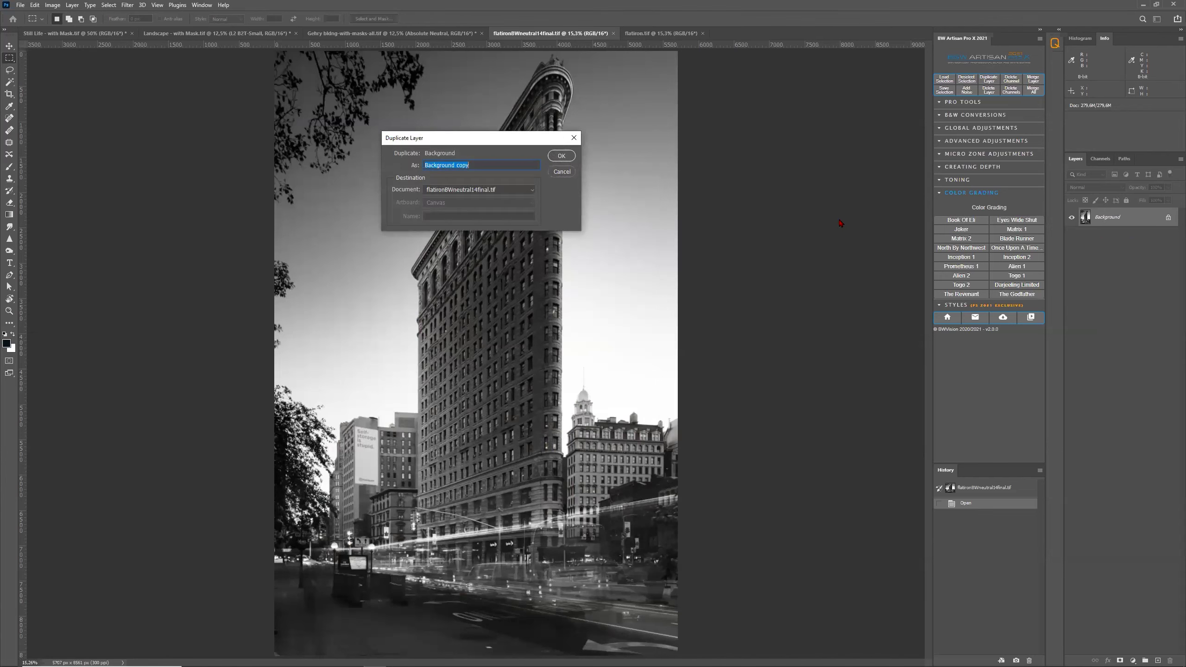
click(493, 189)
click(493, 230)
click(561, 155)
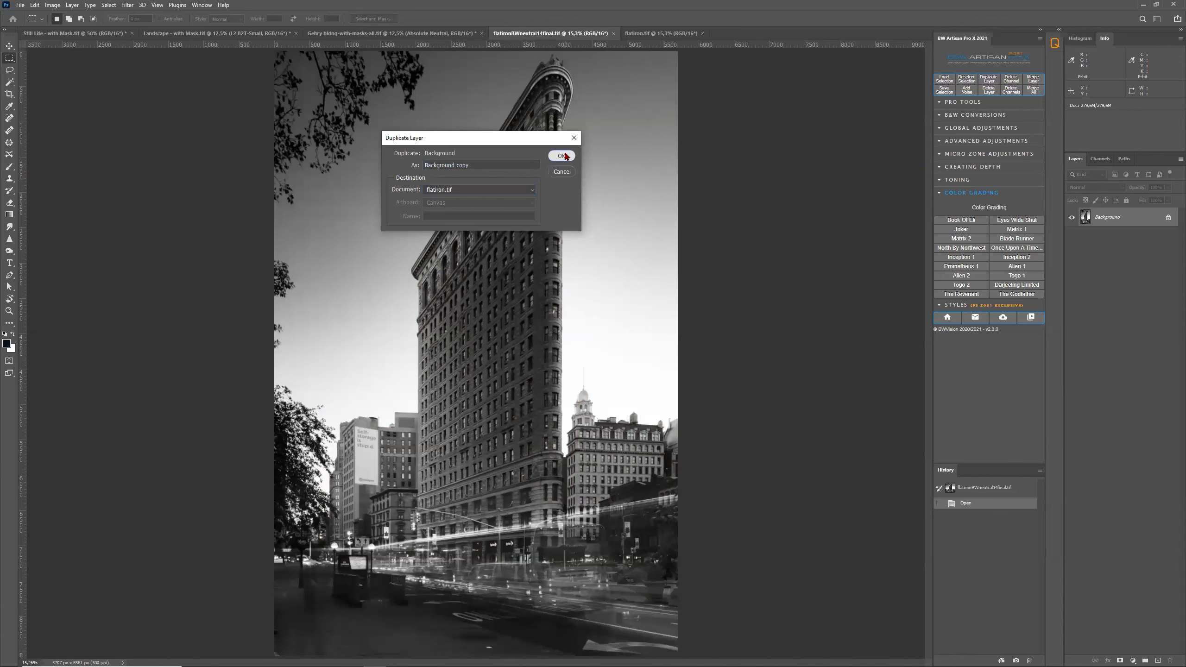
click(668, 36)
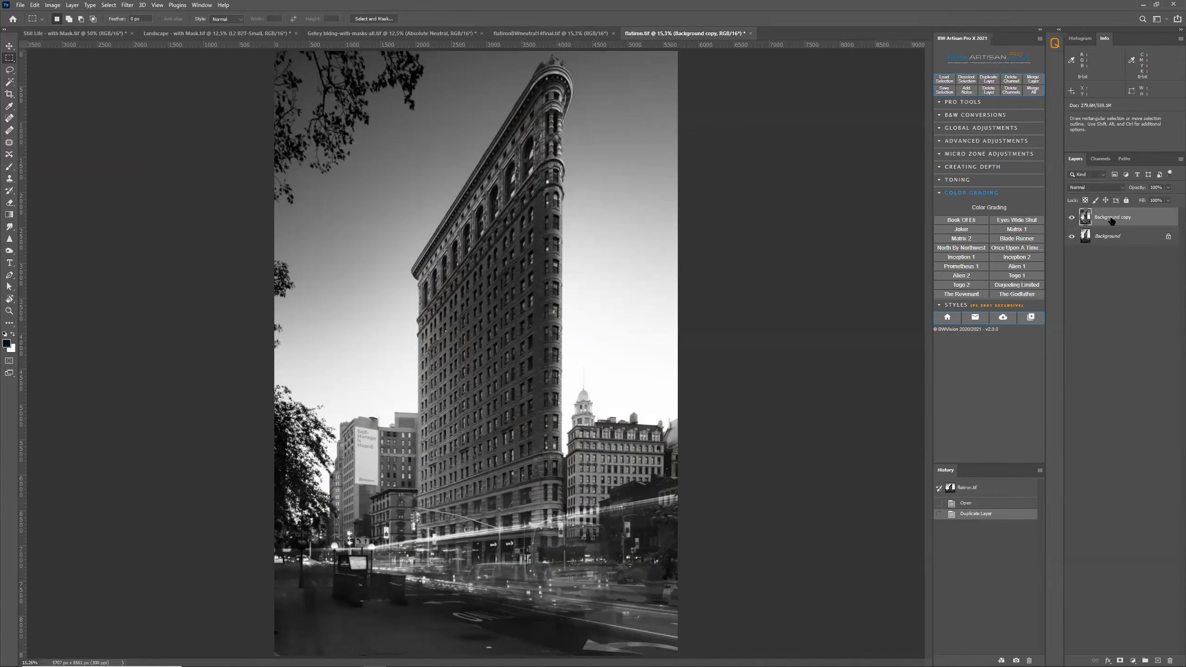
Step: Hide and reshow the Background copy layer to compare the black-and-white version with the color Background, ending with the copy selected
click(1072, 217)
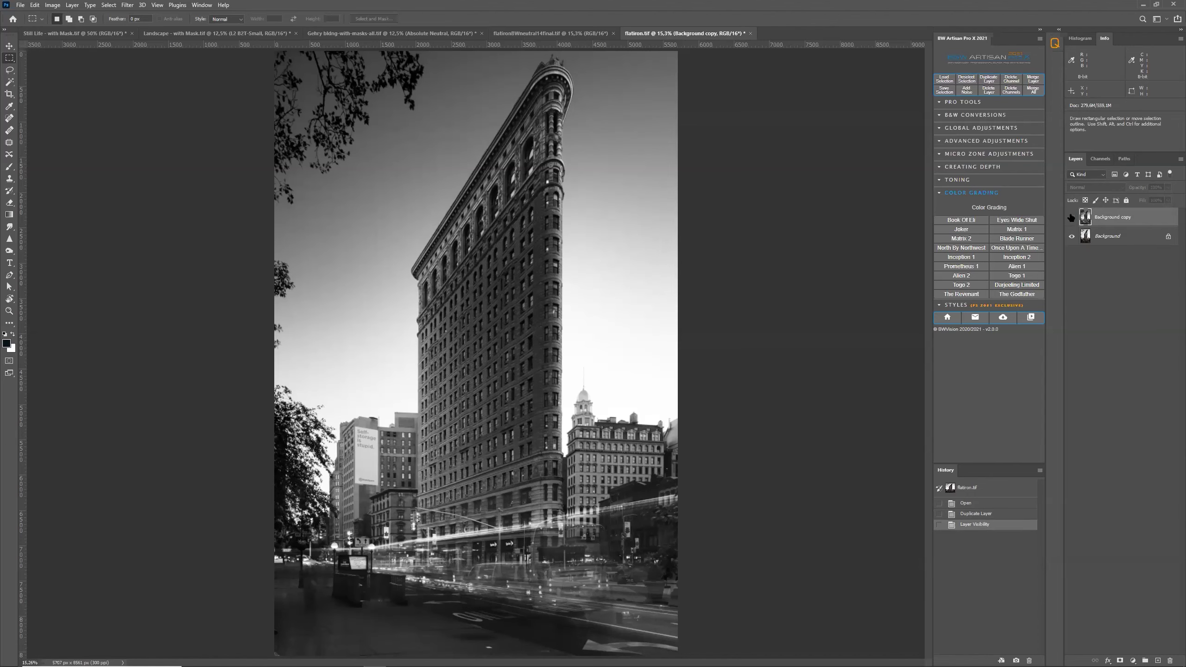
click(1091, 240)
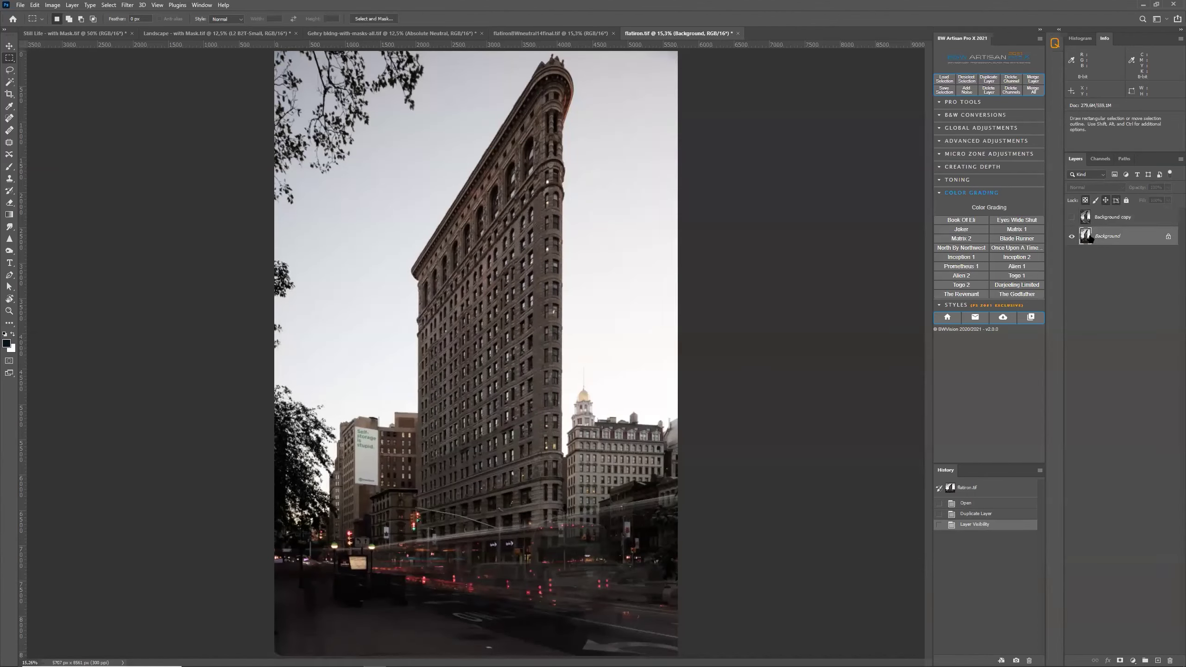
click(1071, 217)
click(1119, 222)
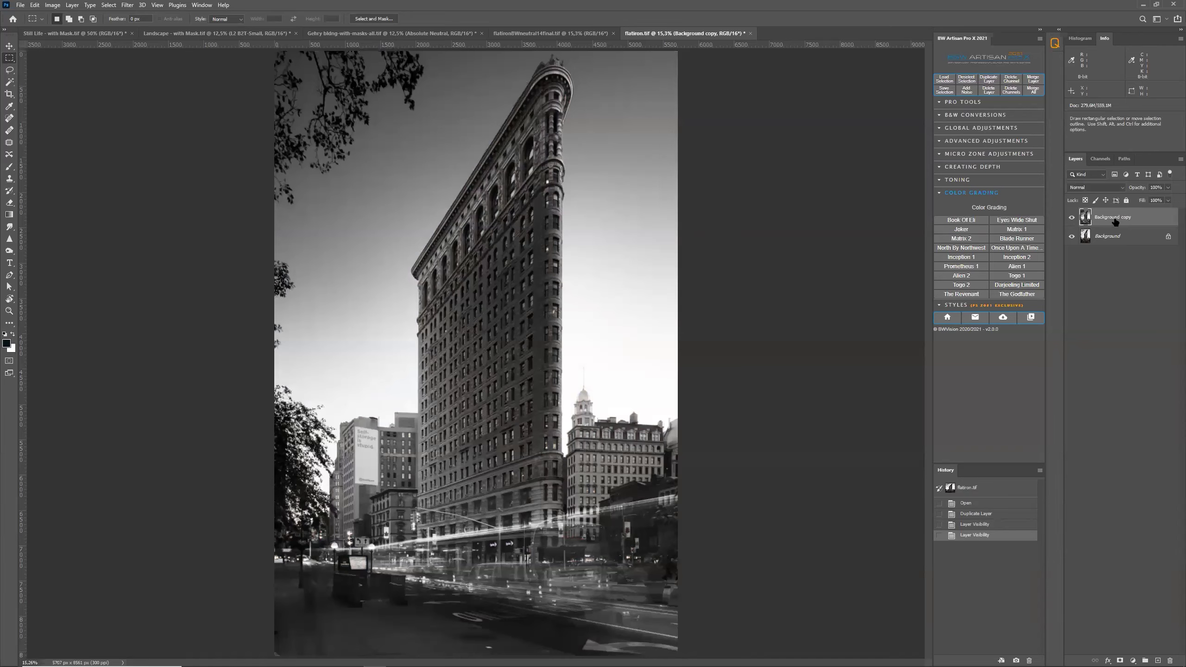
Step: Set the Background copy layer's blending mode to Luminosity and compare the image with that layer hidden and shown
click(1095, 187)
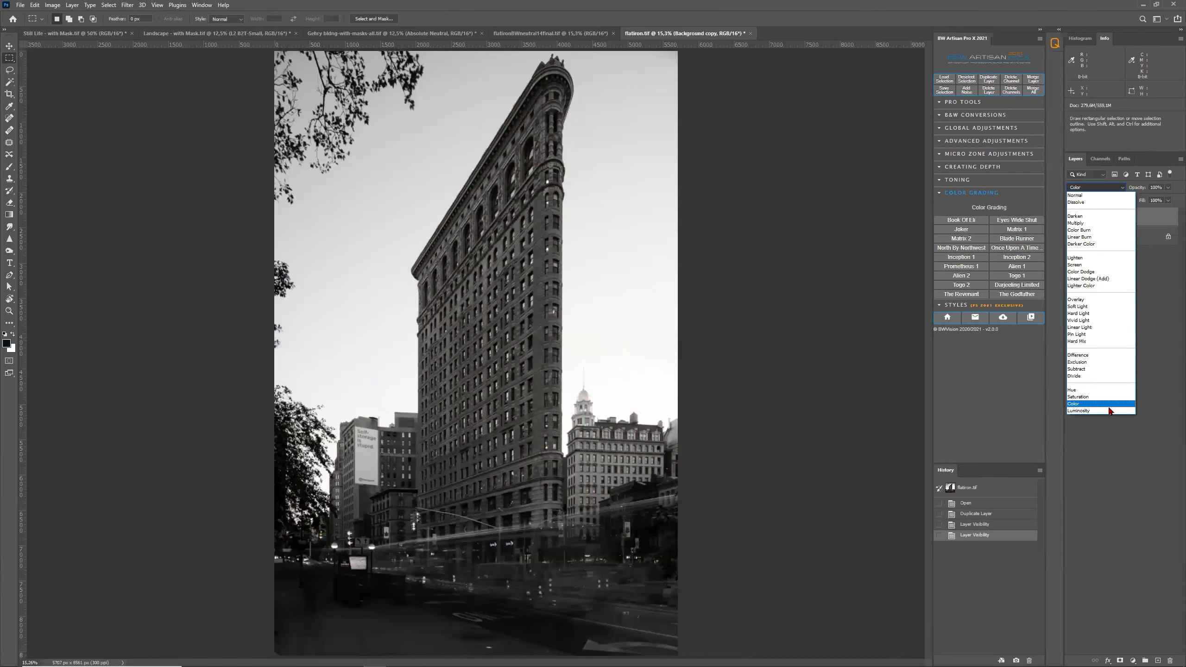
click(1111, 411)
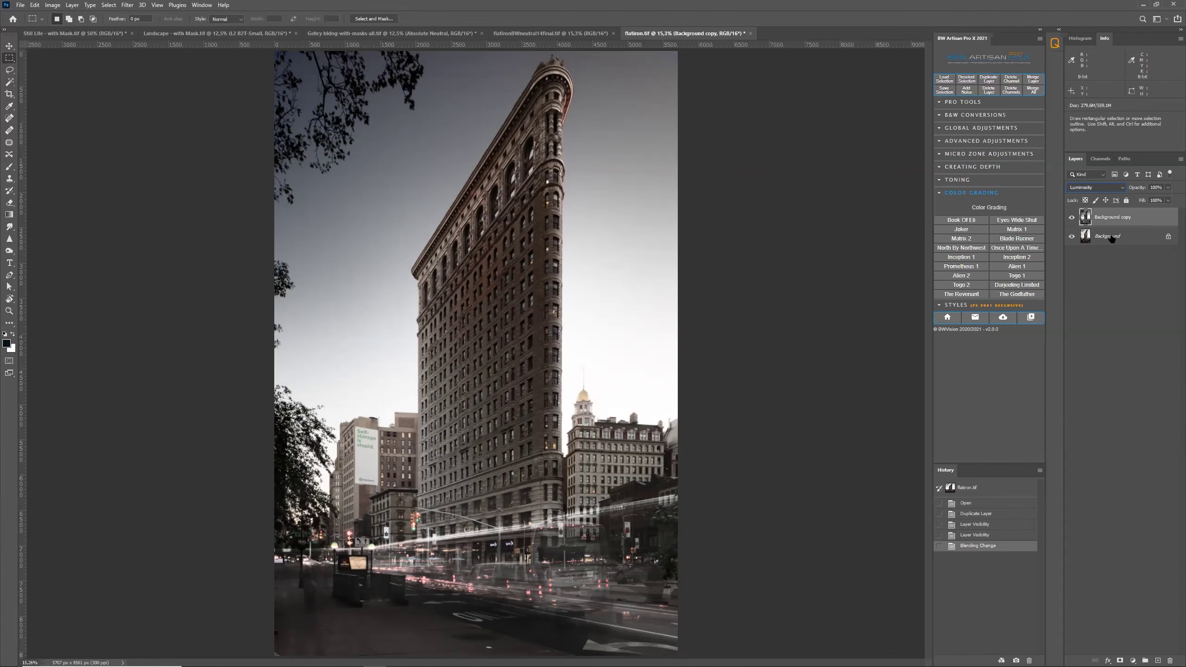
click(1112, 237)
click(1095, 218)
click(1072, 217)
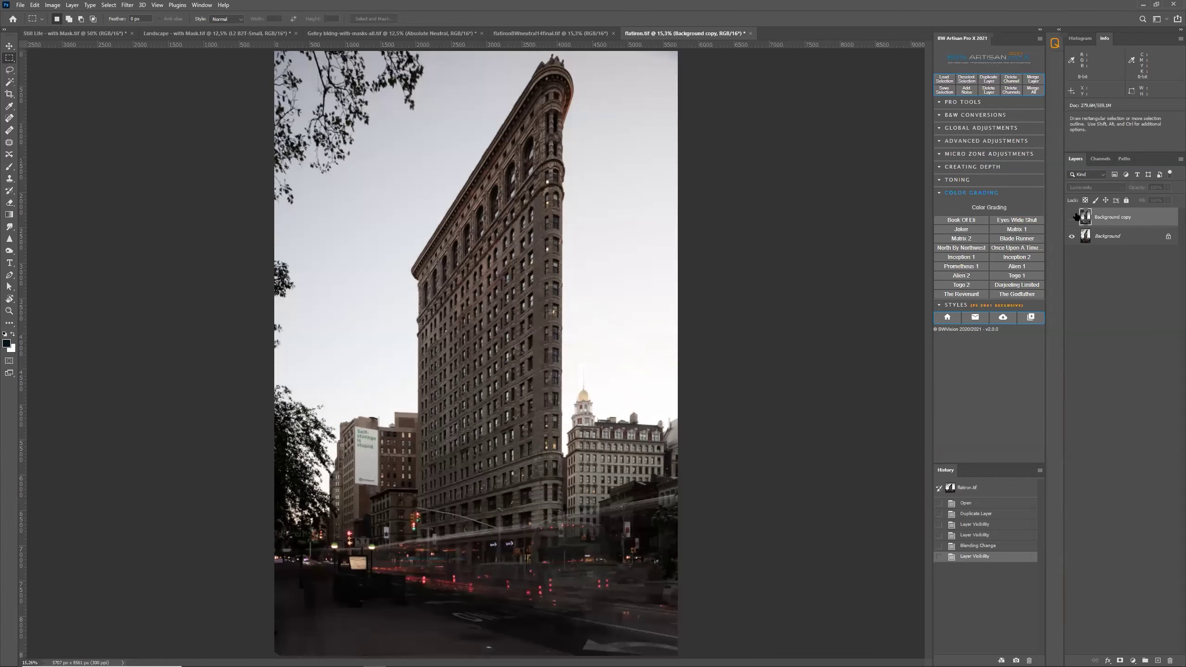
click(1072, 217)
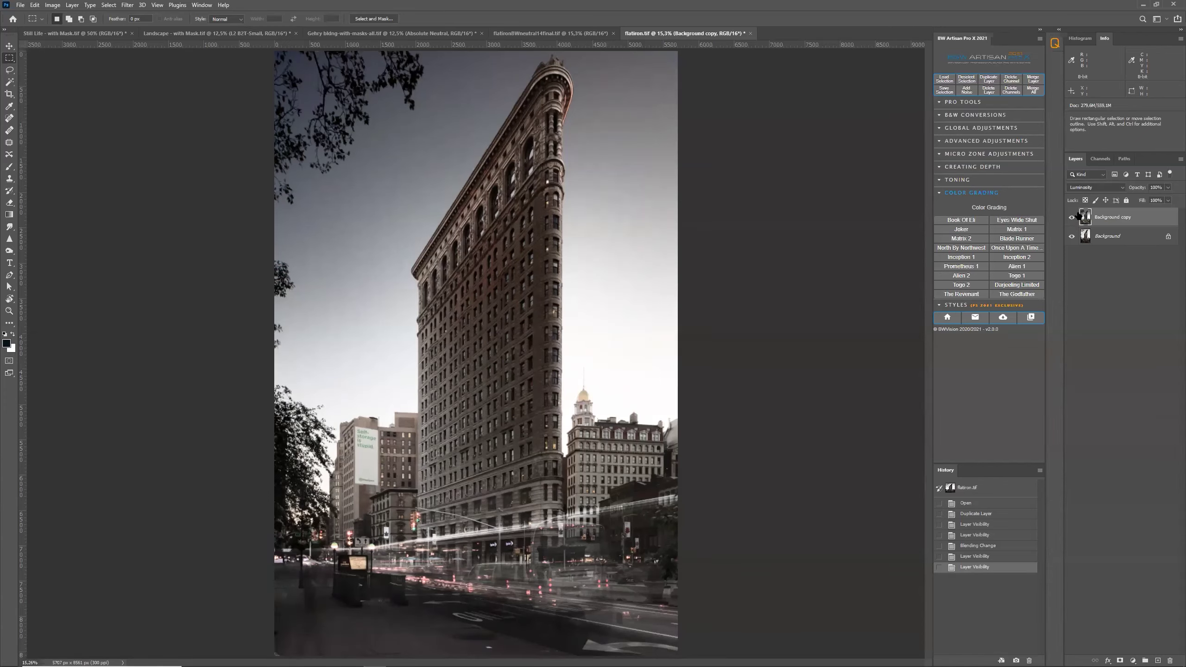
Step: Flatten the image and apply The Revenant color grading to it
right_click(1140, 223)
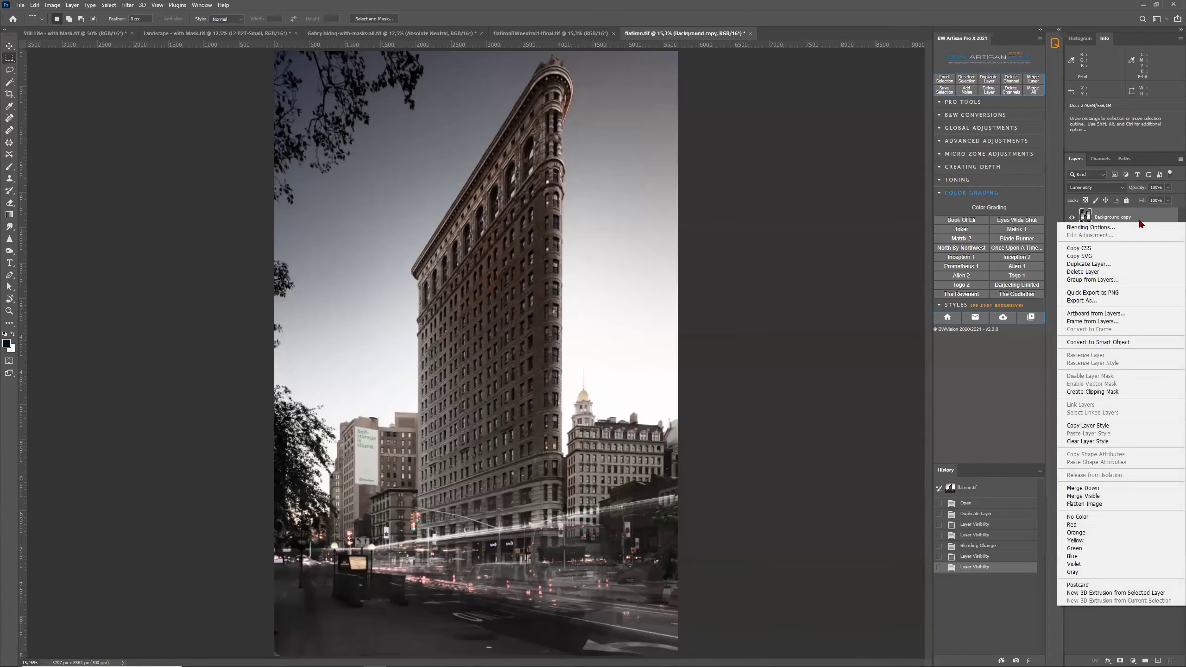
click(1126, 504)
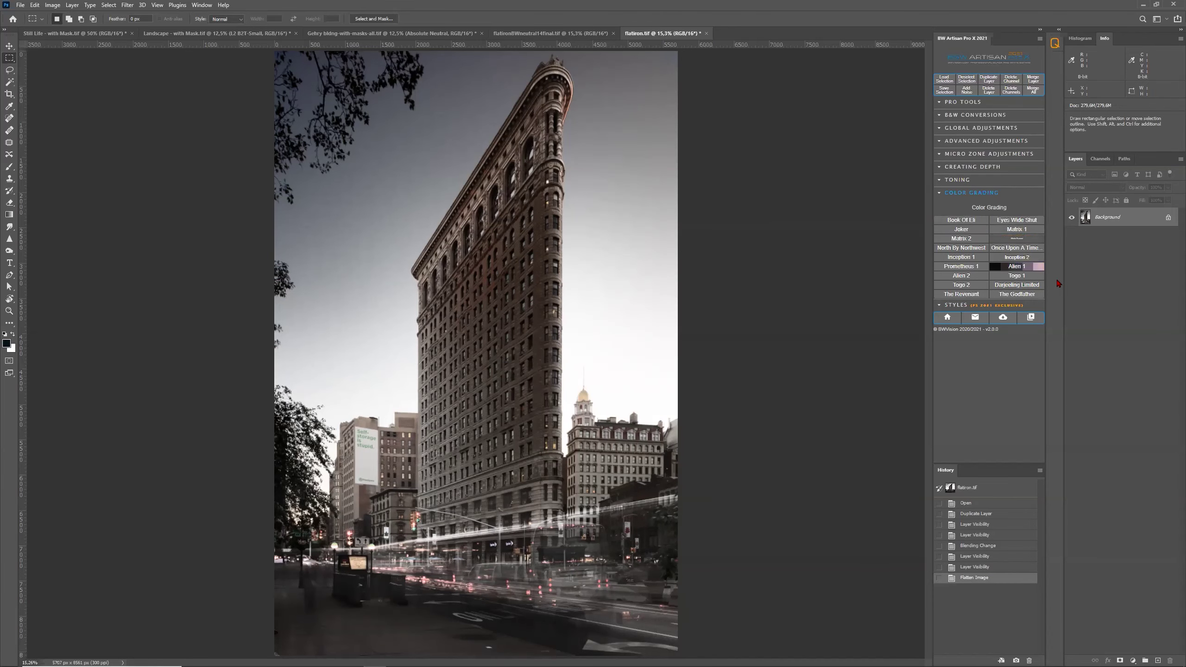
click(963, 294)
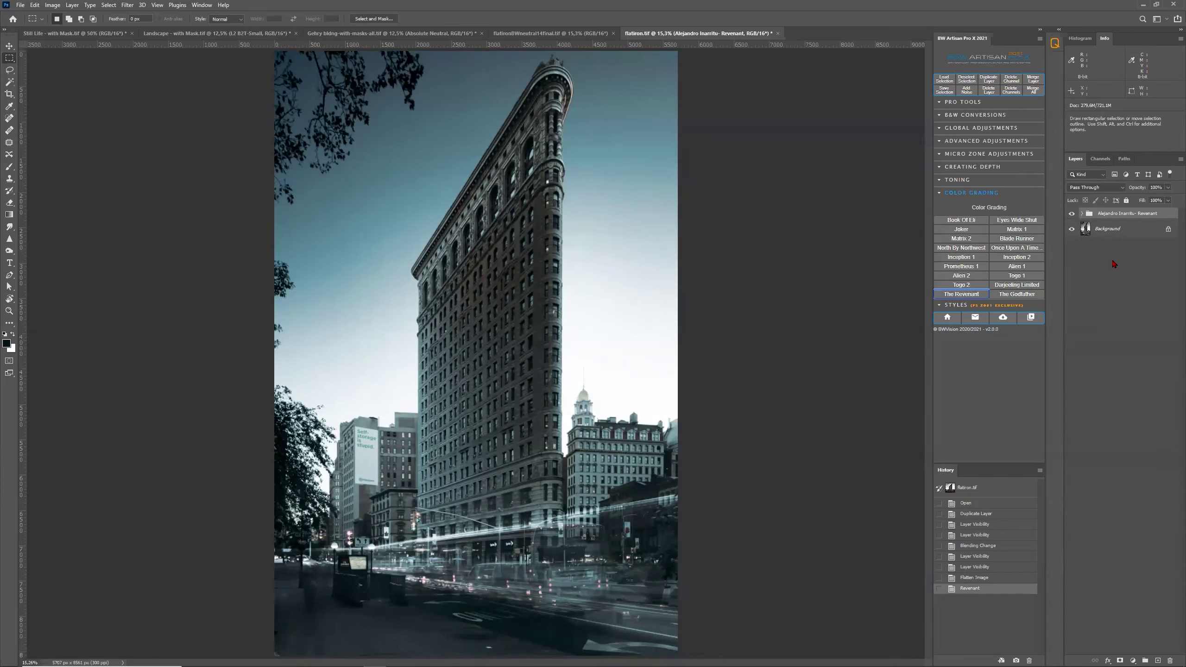
Step: Expand the Revenant layer group and display the Hue/Saturation settings of its Darks Revenant adjustment layer
click(1083, 214)
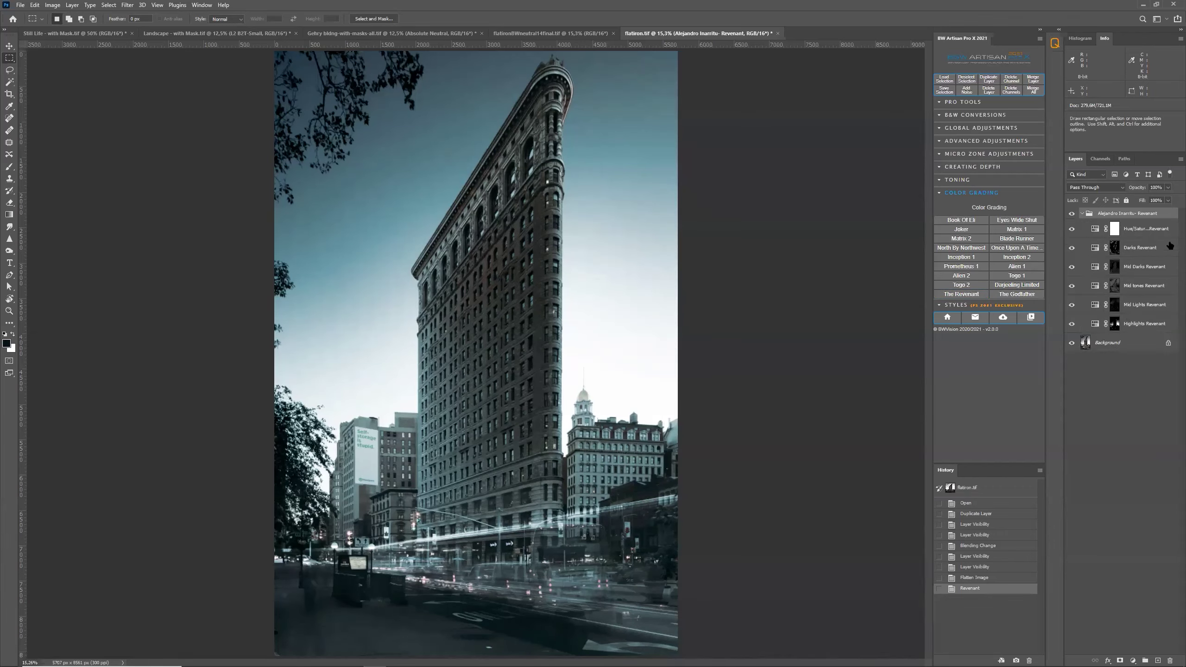
click(1098, 248)
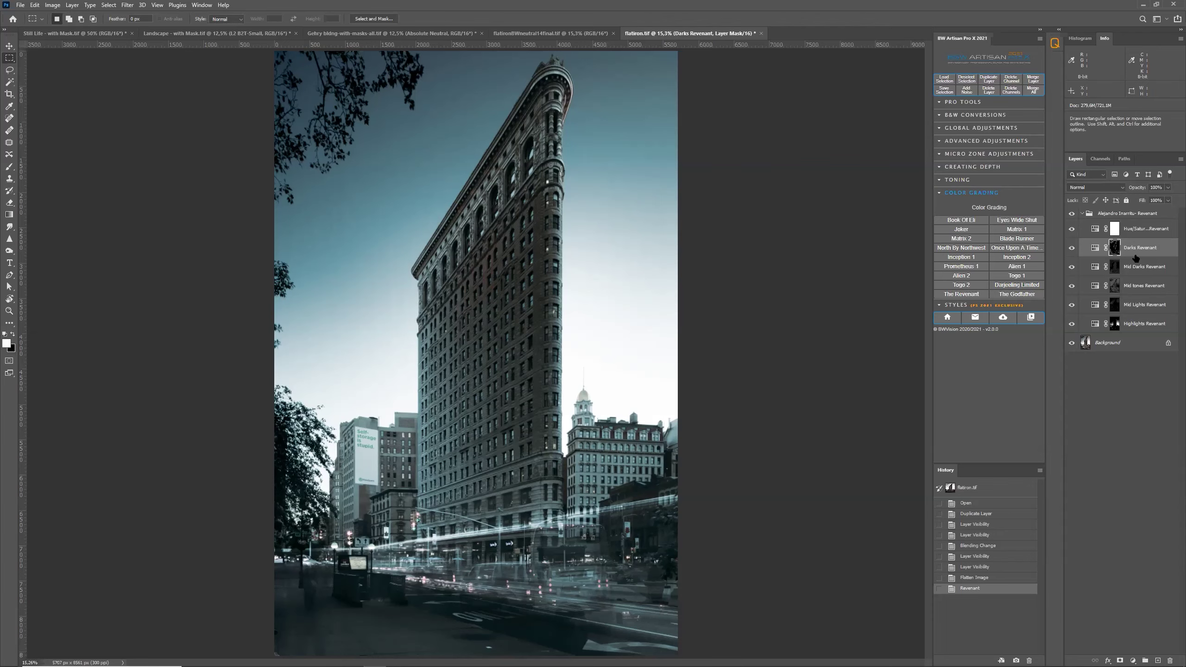
click(1096, 249)
double_click(1096, 248)
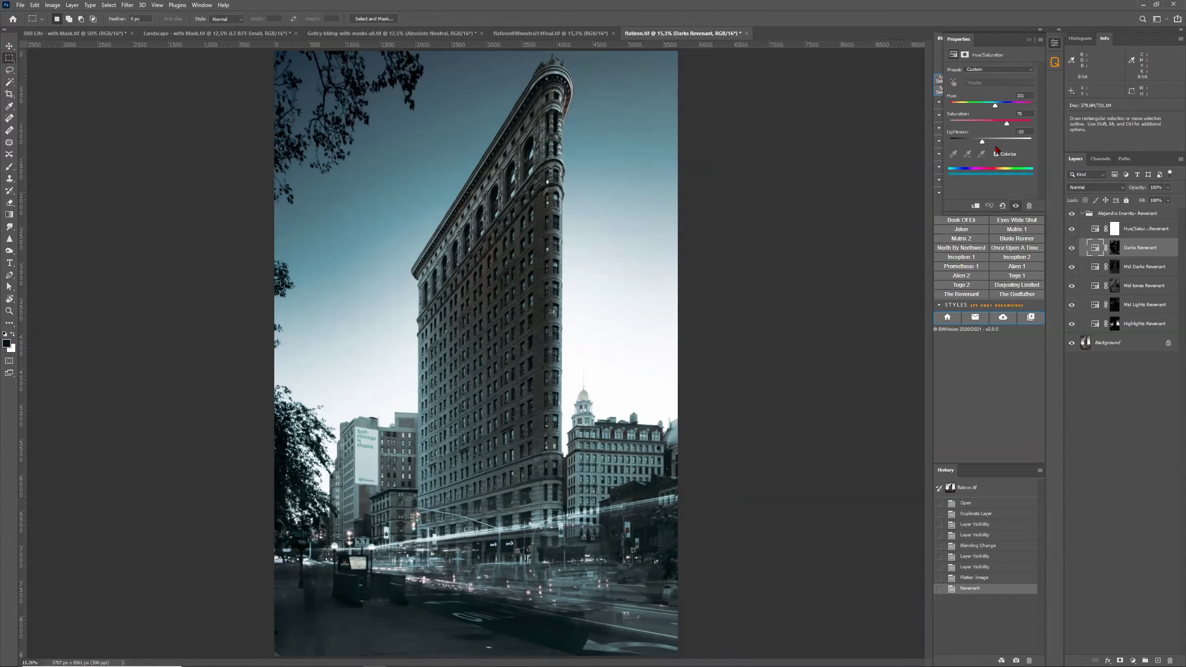
Step: Reduce the saturation of the Mid tones Revenant Hue/Saturation layer to tone down the blue cast, and close its settings
click(1028, 40)
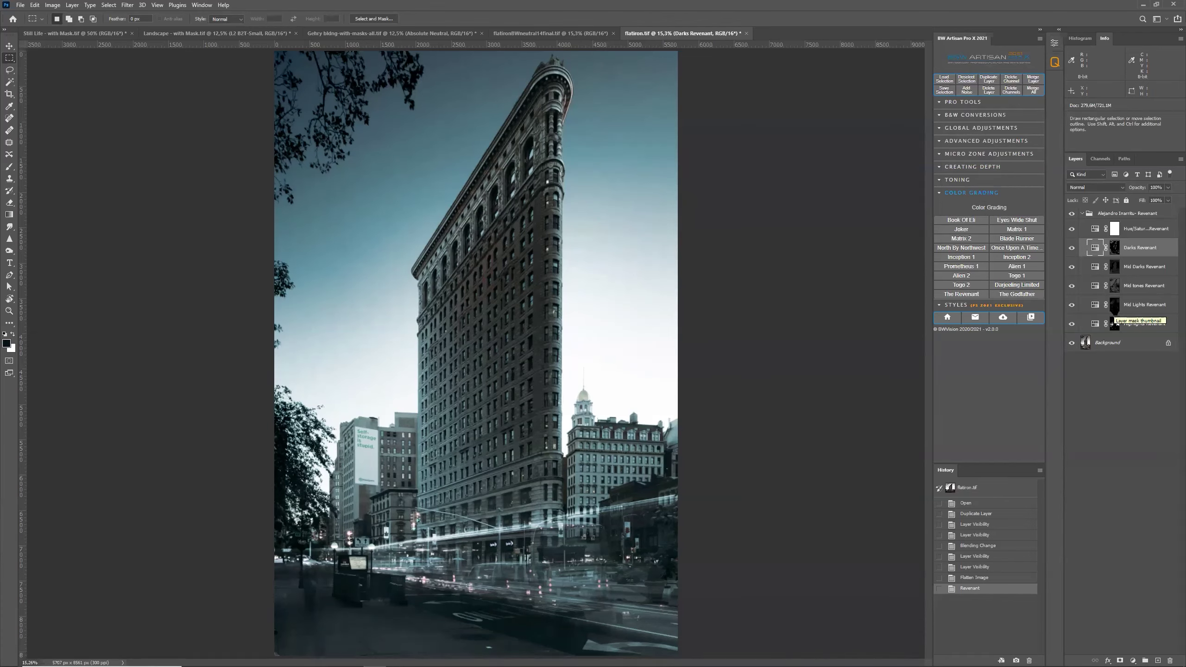
click(1096, 289)
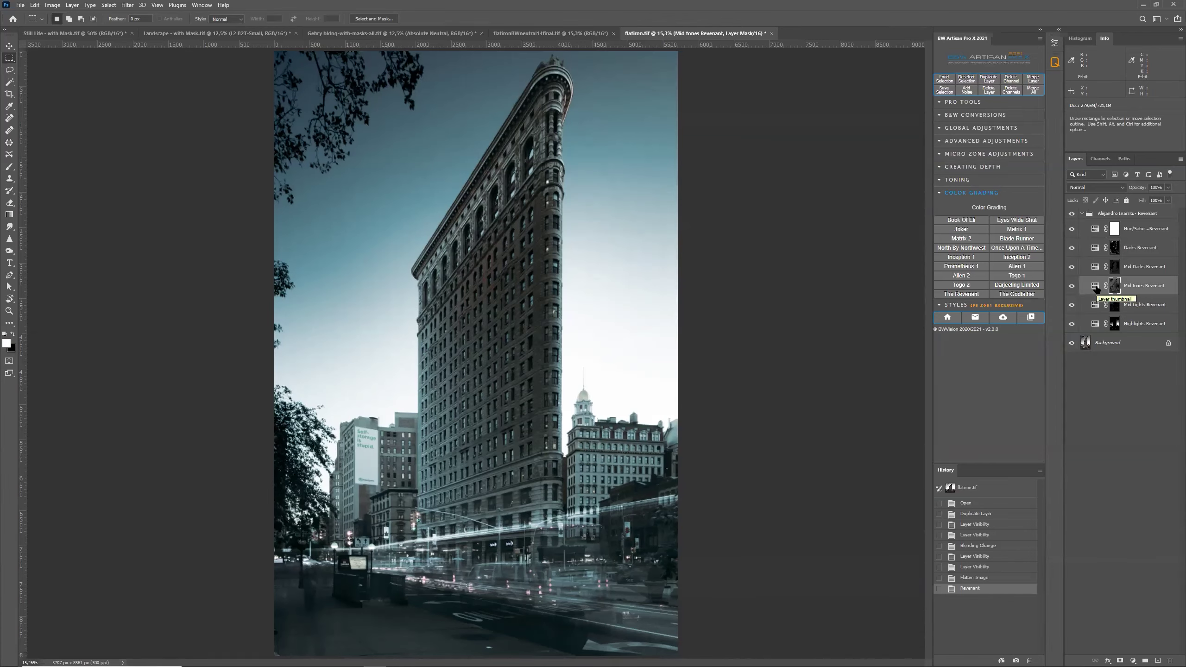
double_click(1095, 285)
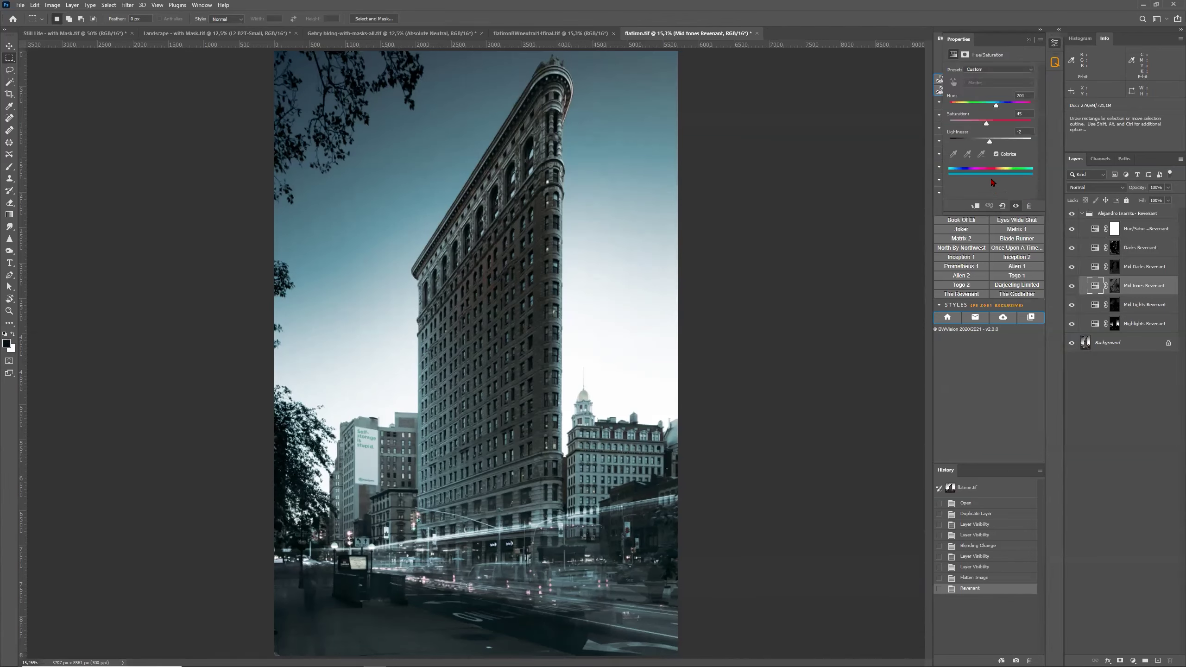
click(968, 122)
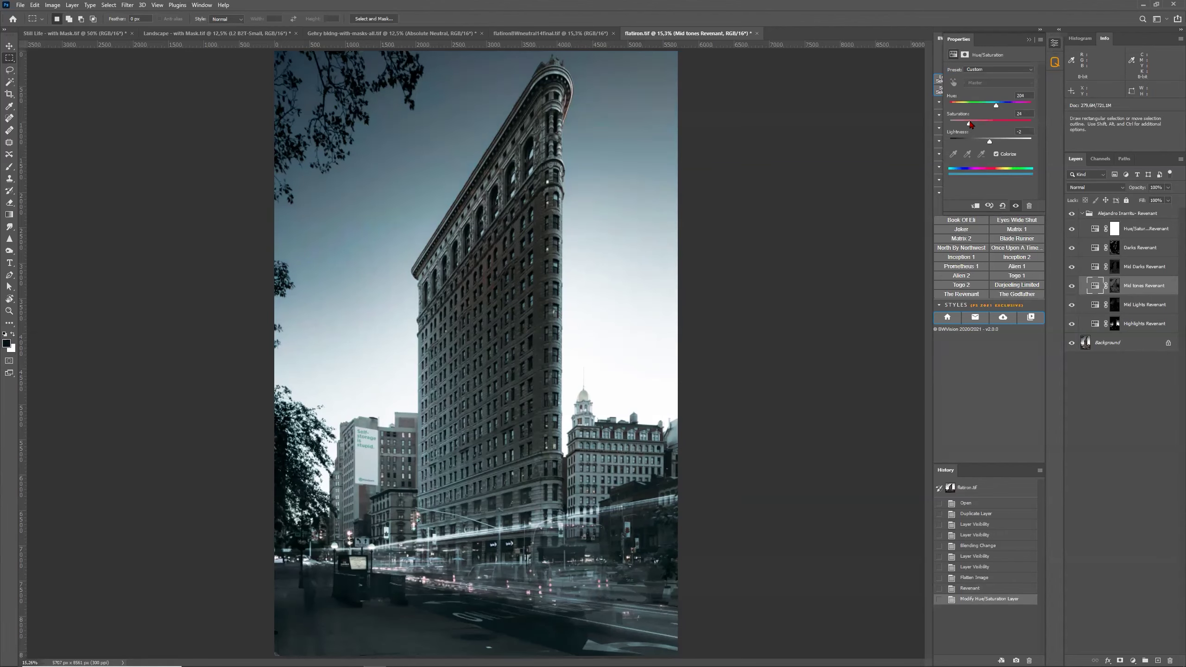
drag(970, 124, 965, 124)
click(1037, 42)
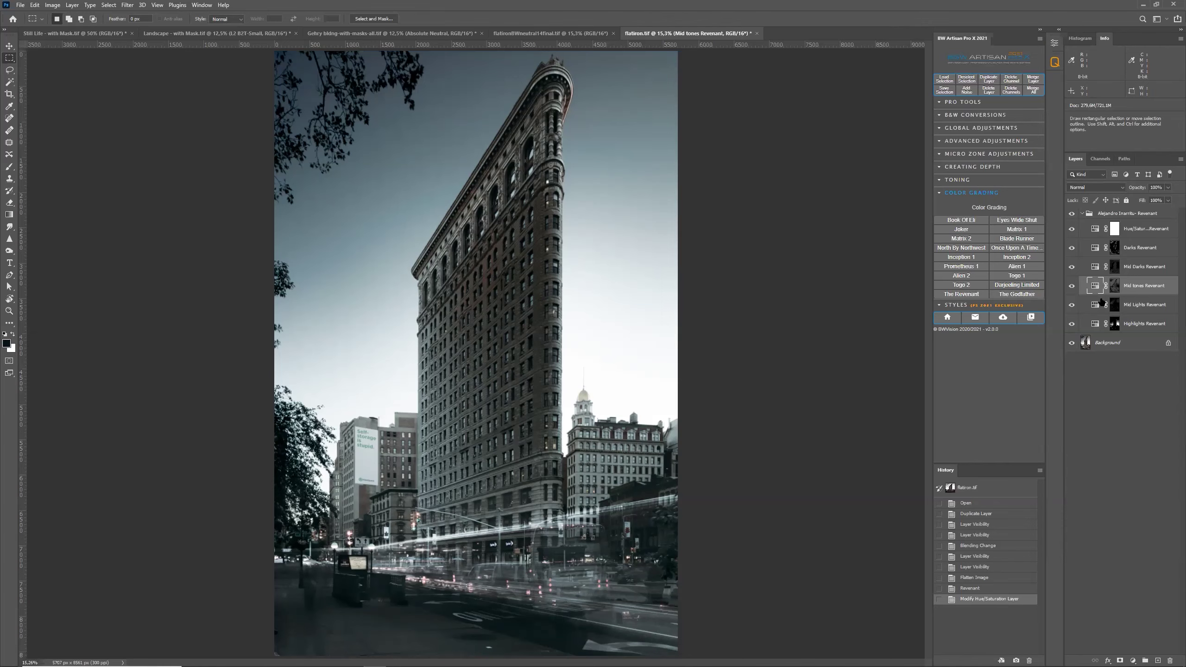
Step: Set the Darks Revenant adjustment layer's saturation to 34 and close its settings
double_click(1093, 247)
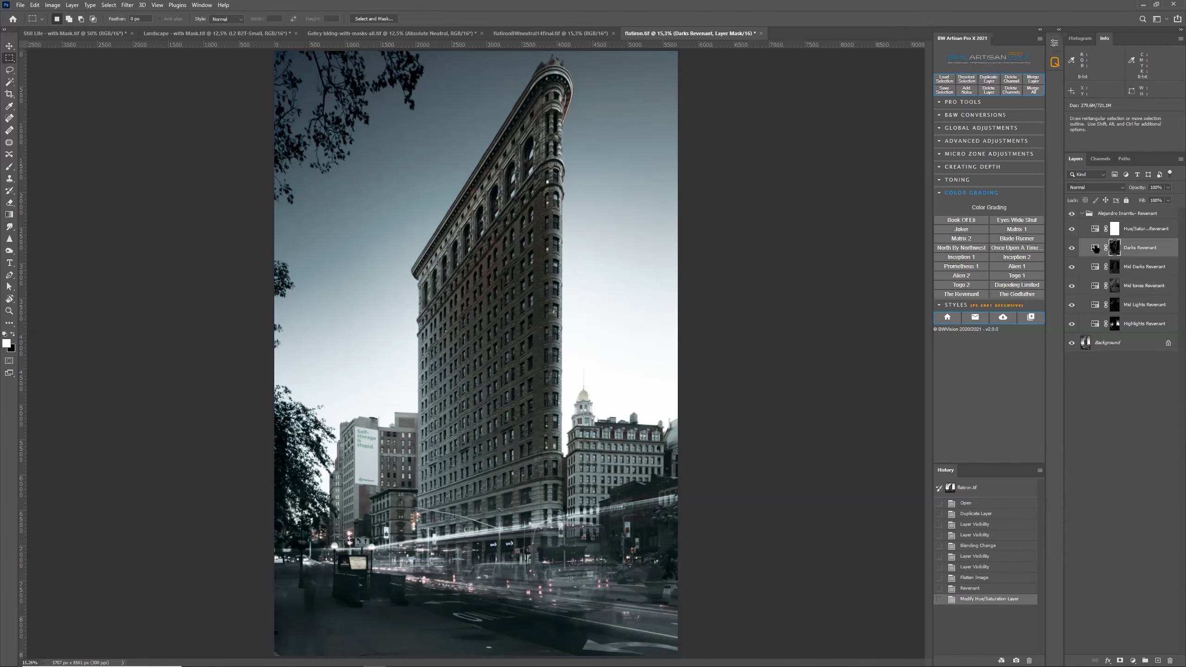
drag(1006, 123, 977, 122)
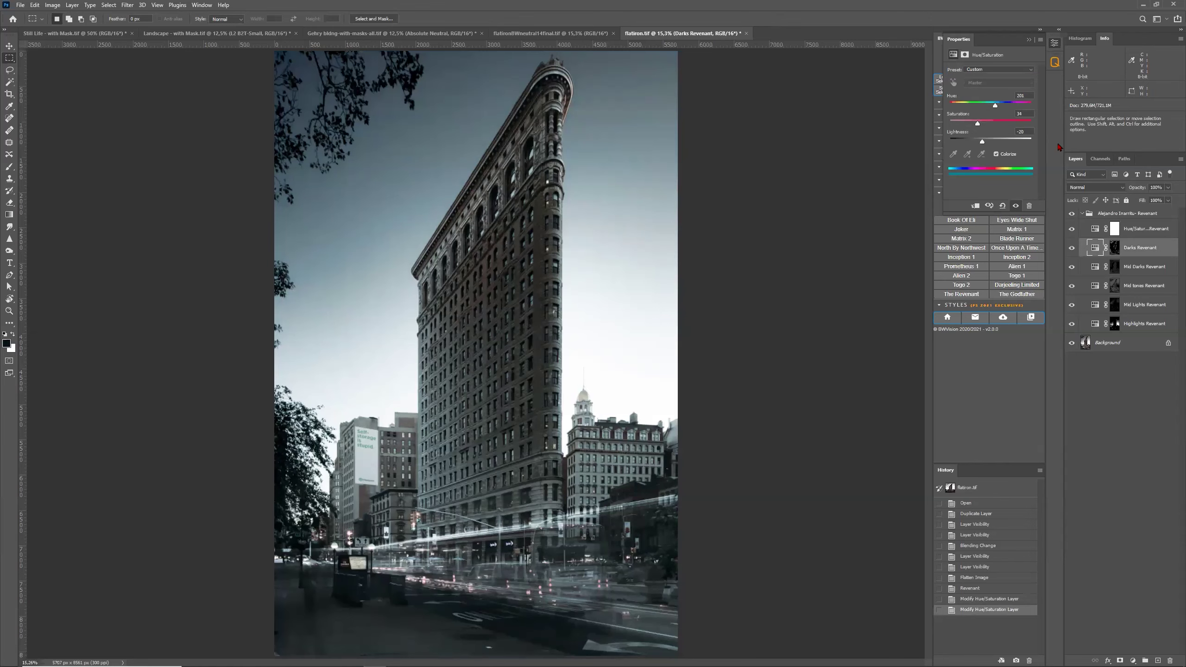
click(1035, 43)
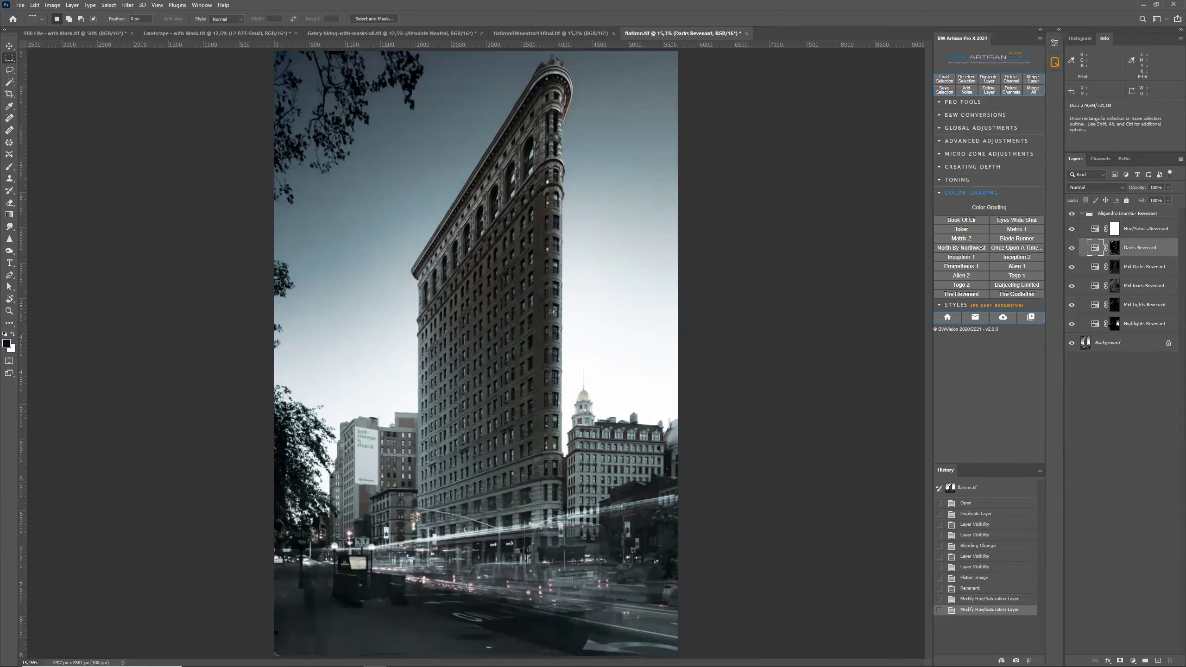
Step: Set the saturation to 16 on both the Highlights Revenant and the Darks Revenant adjustment layers
click(1100, 326)
double_click(1095, 324)
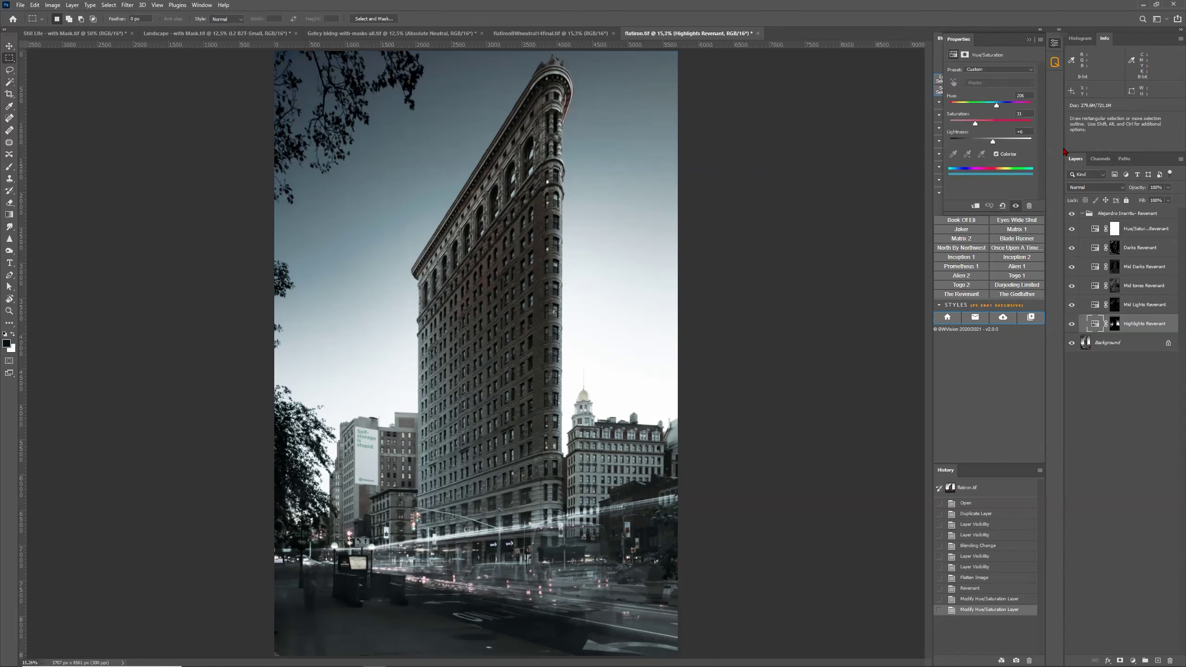
click(962, 122)
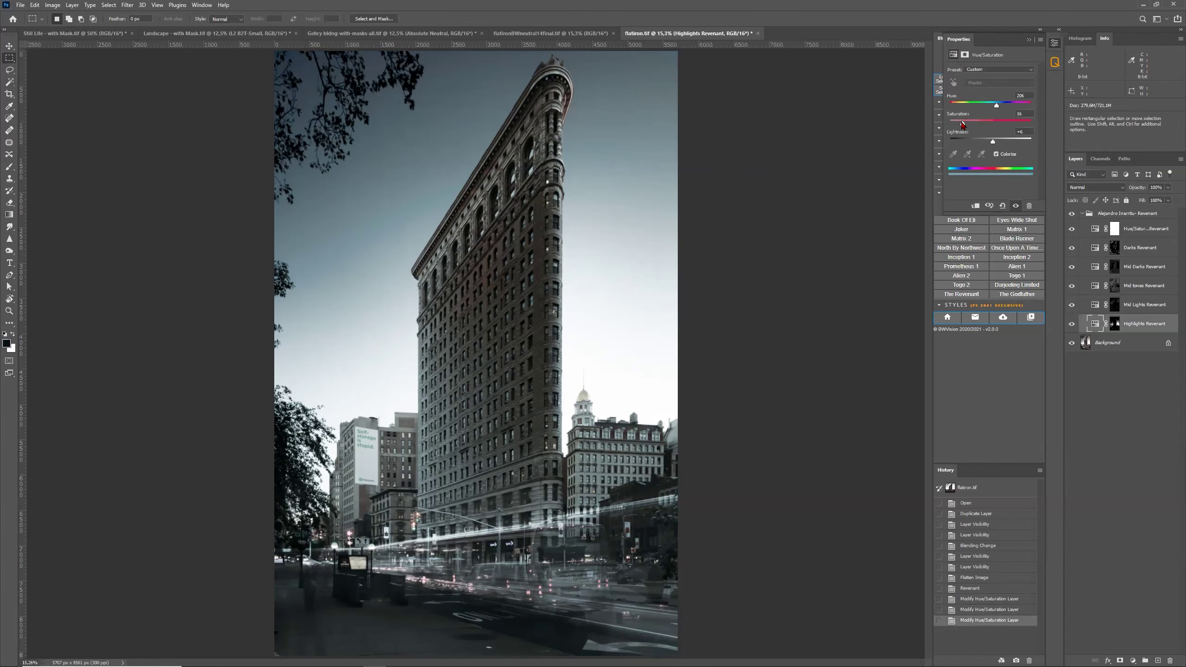
click(1092, 253)
click(1093, 253)
click(965, 123)
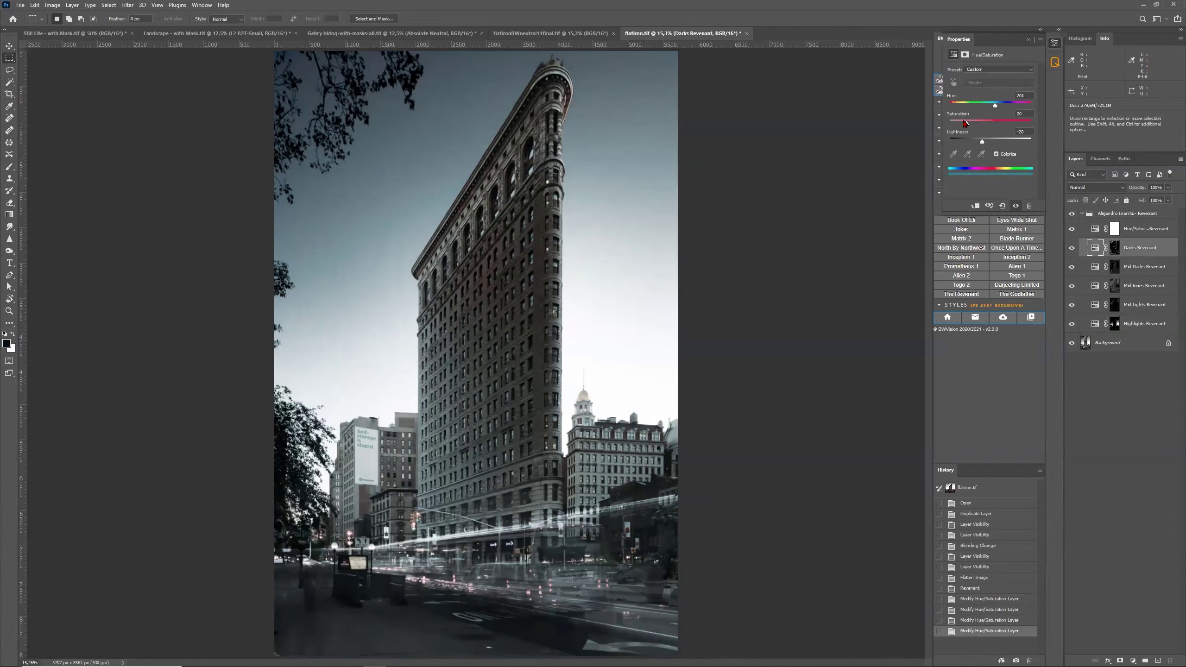
Step: Set the Mid Lights Revenant layer's saturation to 22 and compare the image with the whole Revenant group hidden and shown
click(1097, 306)
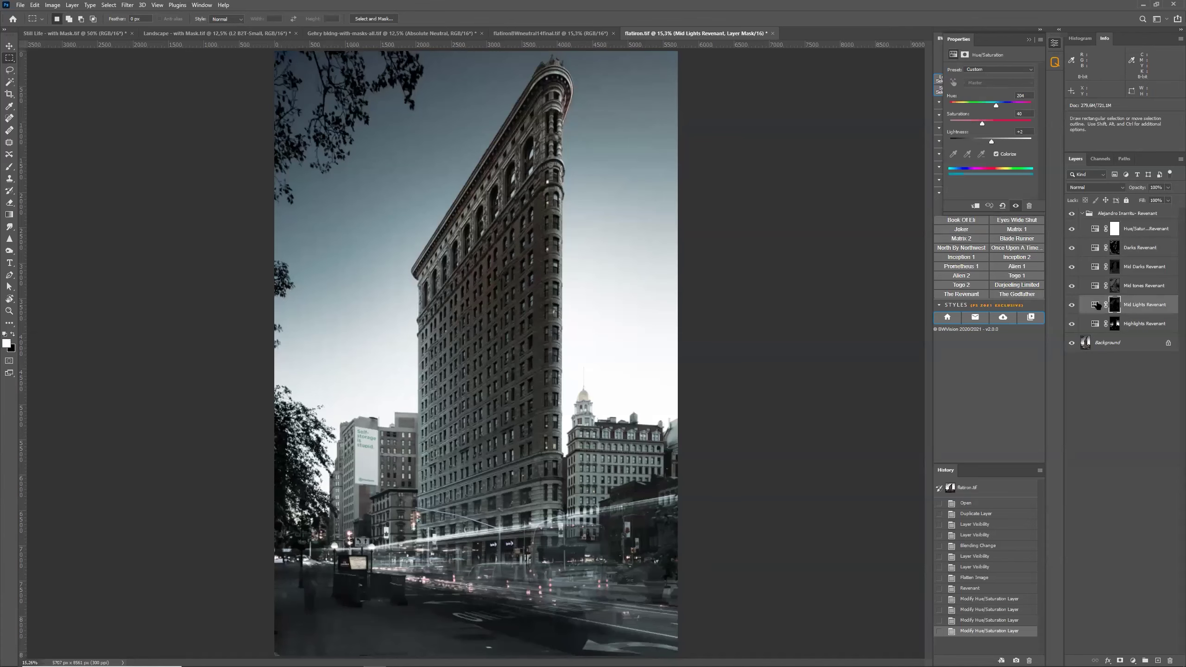
click(1095, 304)
click(966, 123)
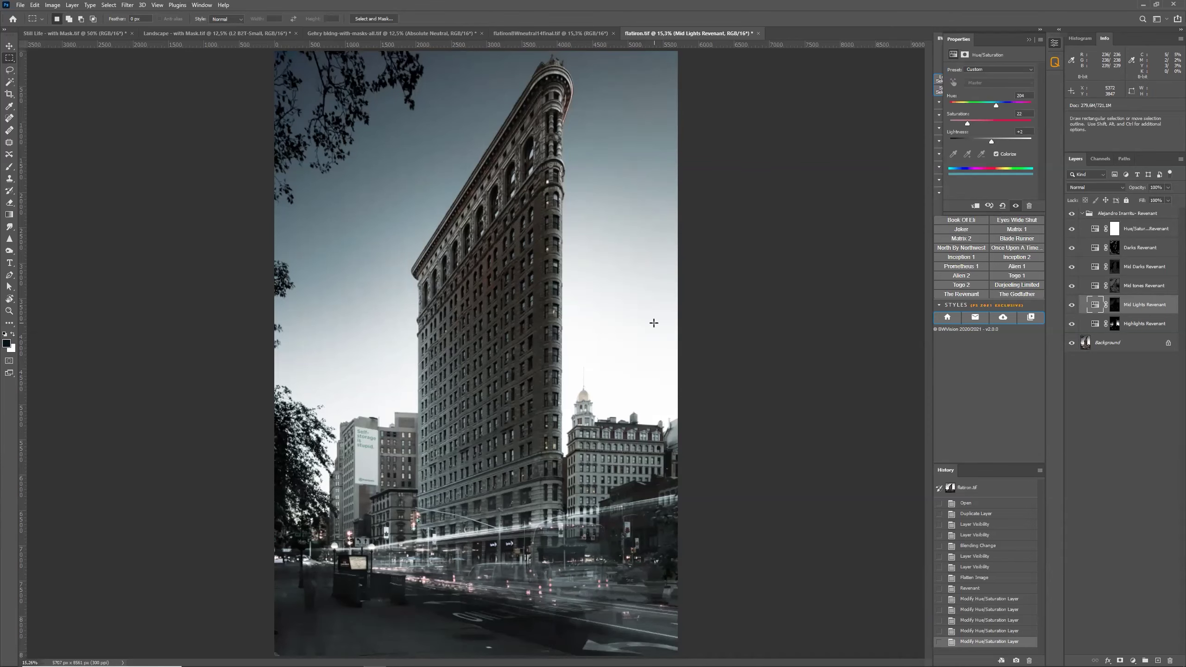
click(1072, 214)
click(1072, 214)
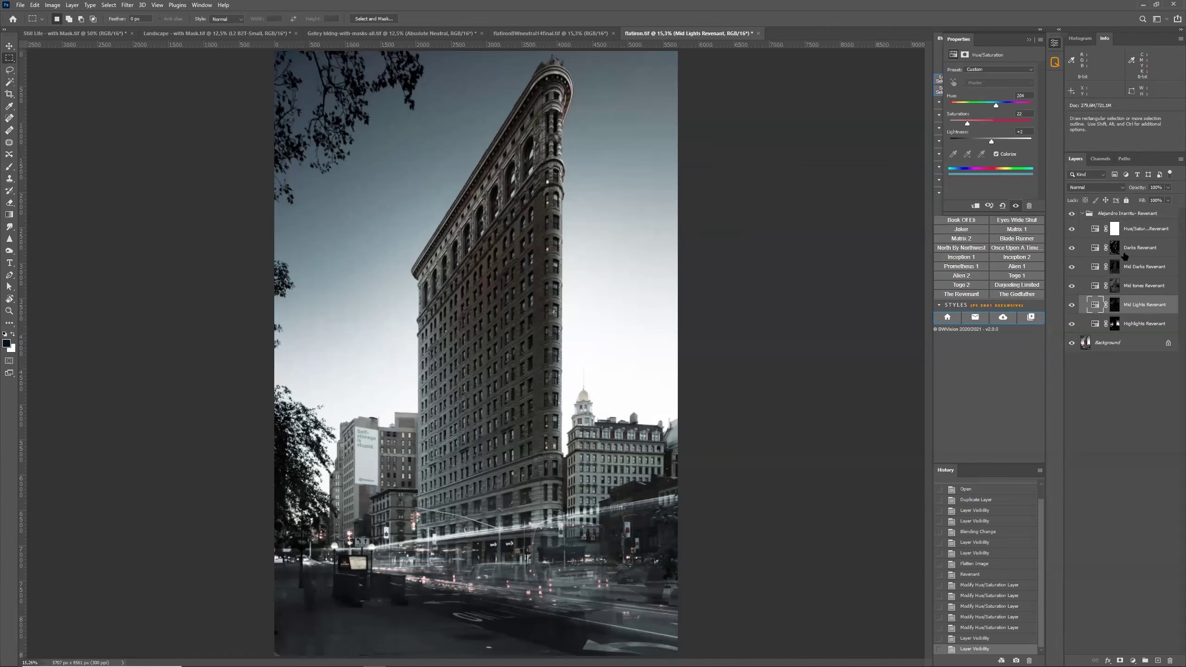
Step: Try a master saturation of -100 on the group's uppermost Hue/Saturation Revenant layer, set it to -16, and hide the layer
click(1115, 230)
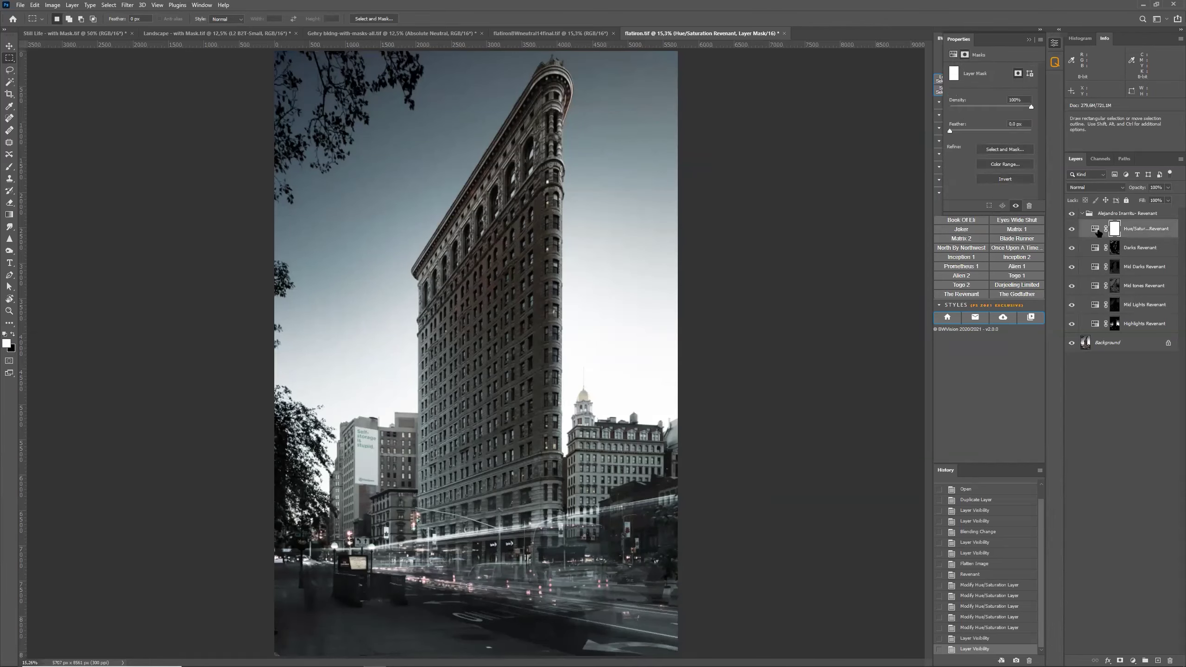
click(1095, 229)
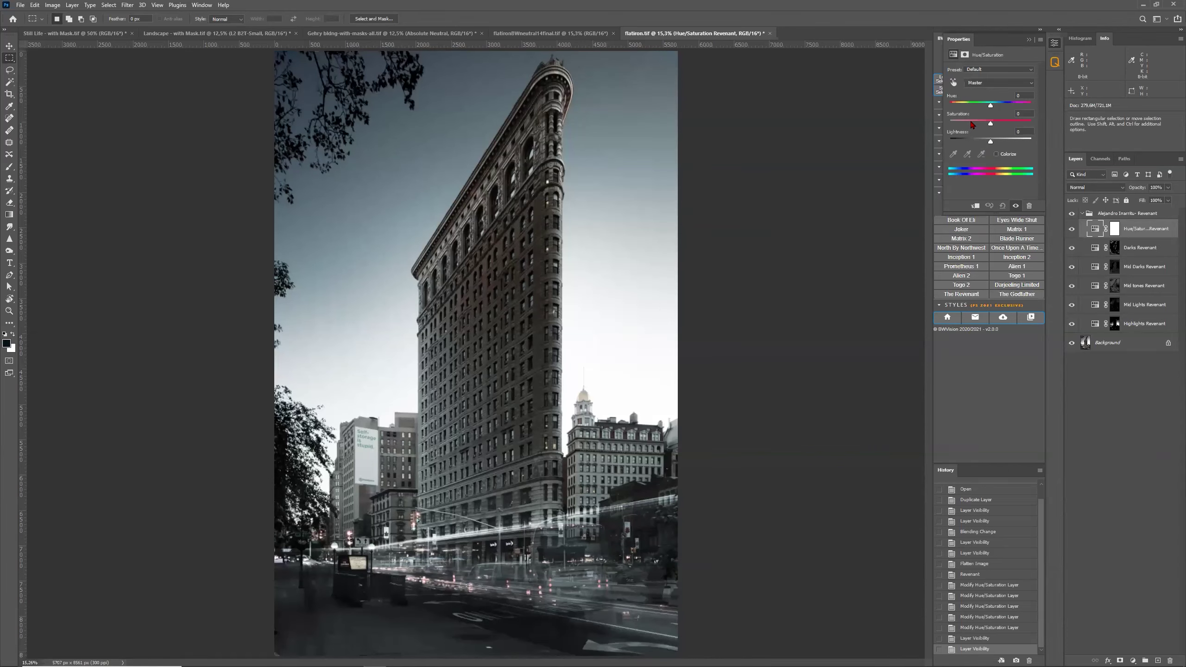
drag(972, 125, 950, 123)
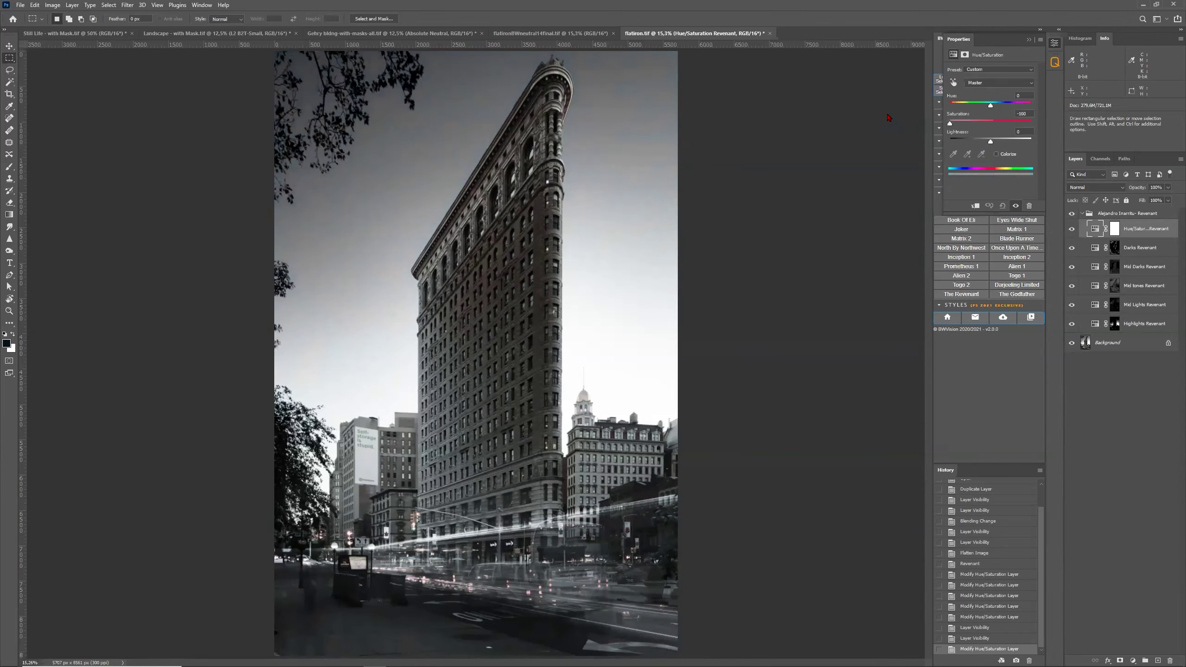
drag(984, 124, 985, 126)
click(1073, 229)
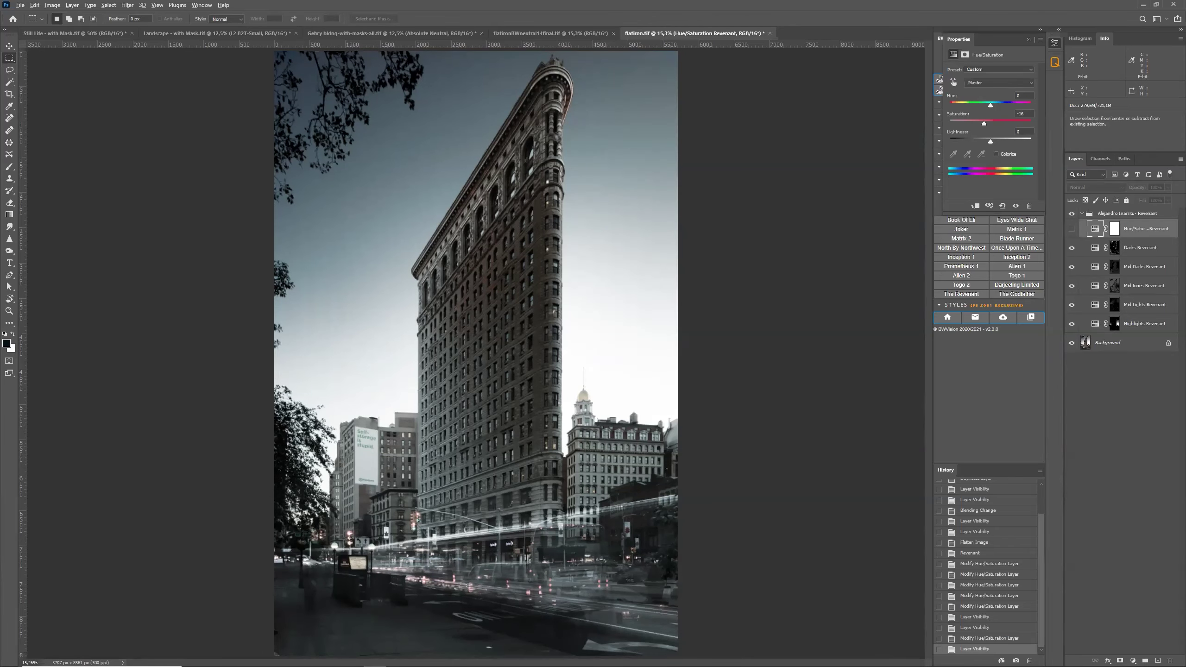
Step: Display the layer masks of the Highlights, Darks and Mid tones Revenant layers on the canvas to examine the tonal areas they target
click(1115, 324)
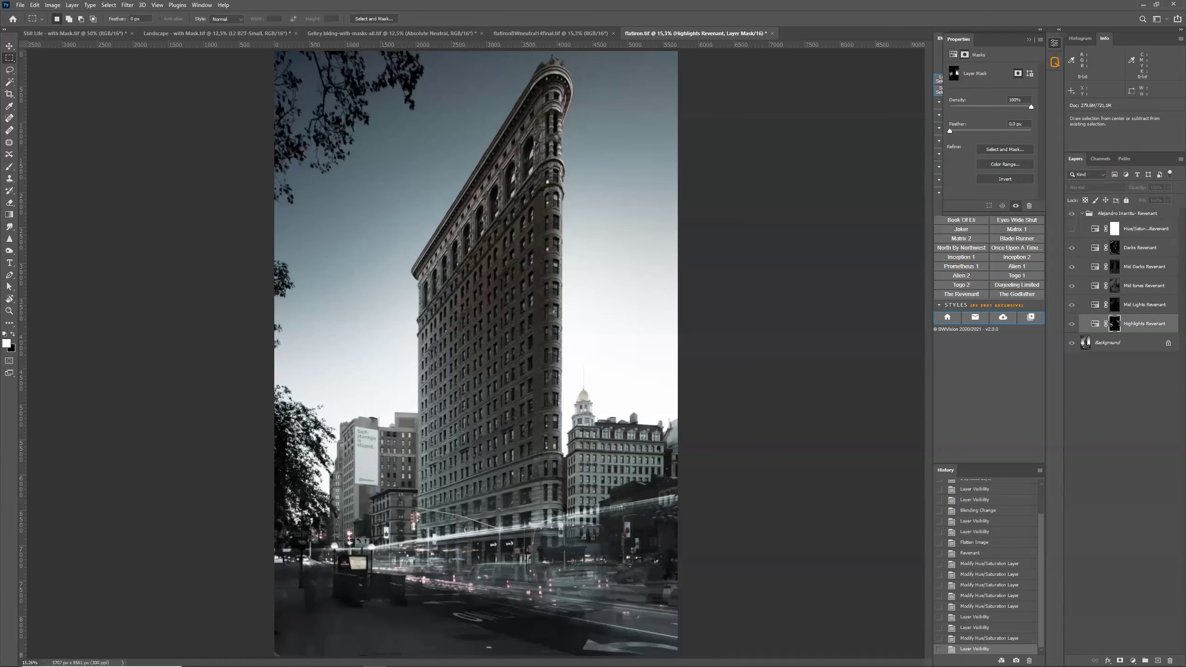
alt+click(1115, 324)
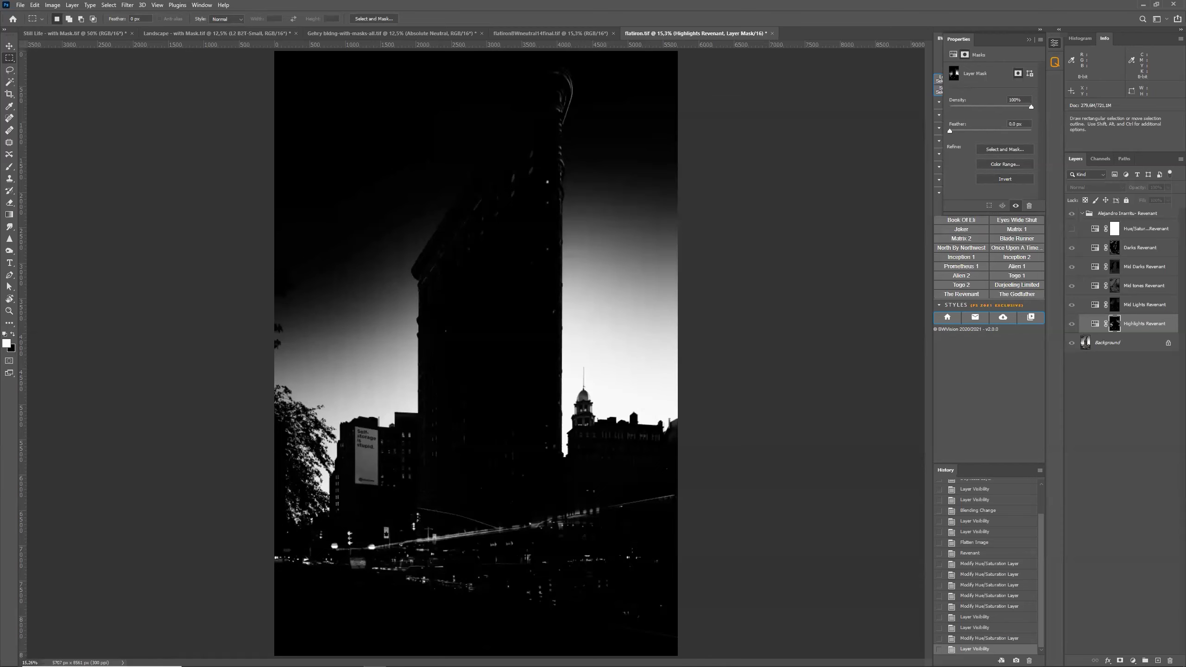
click(1115, 251)
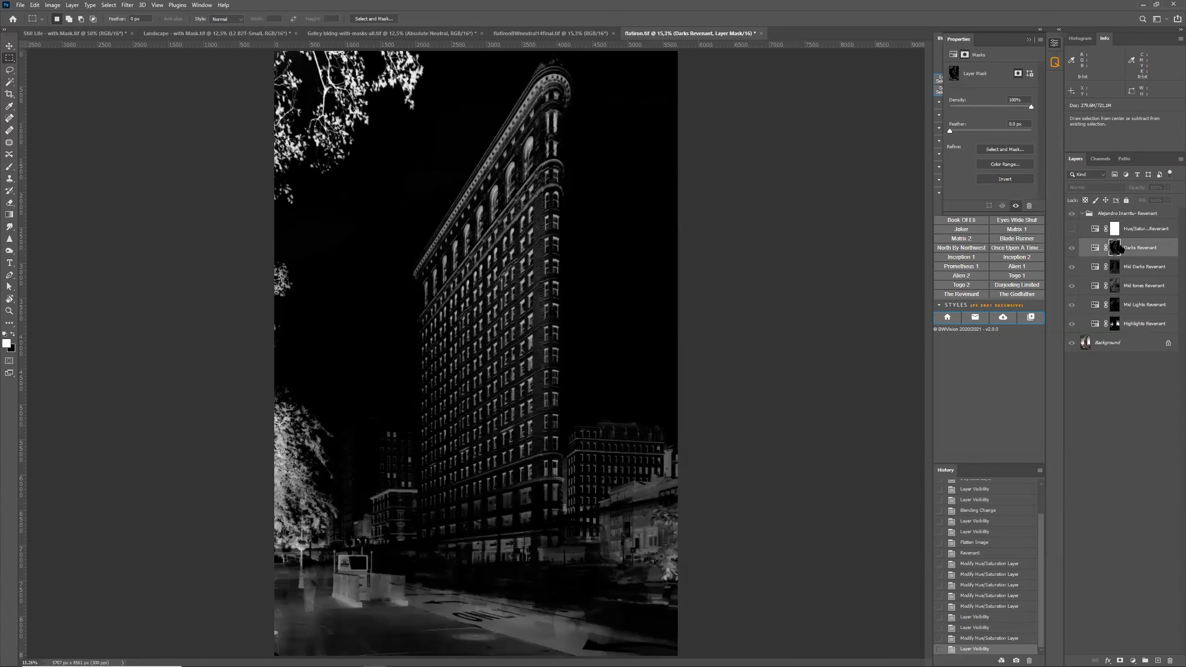
click(1121, 248)
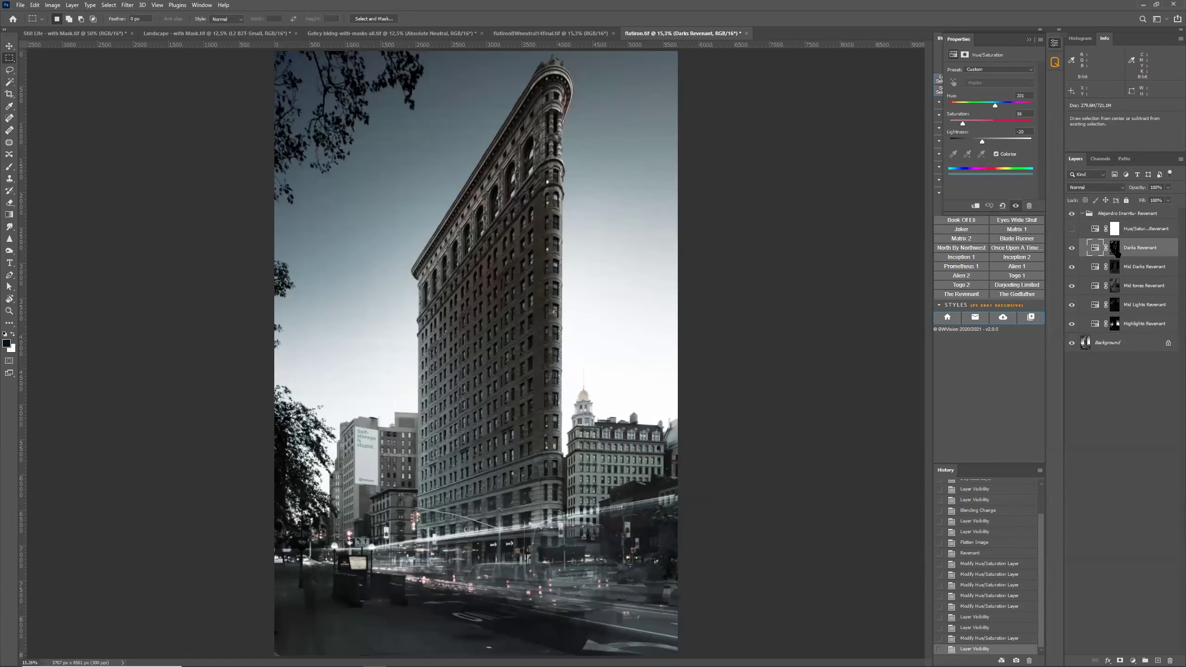
alt+click(1120, 255)
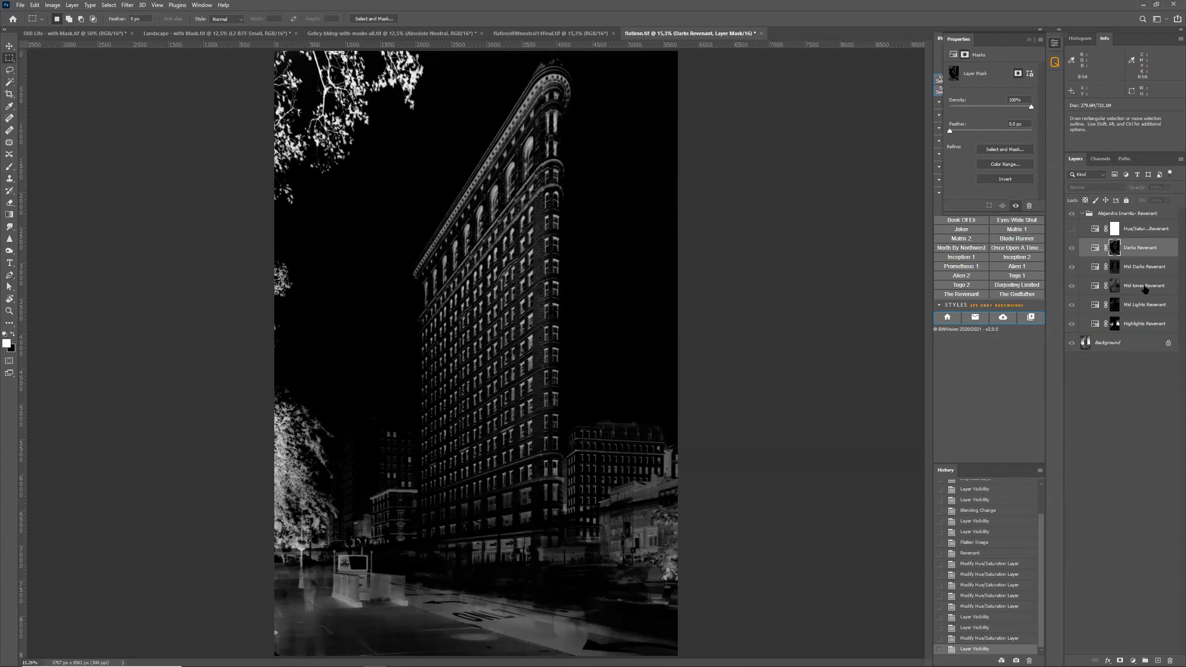
alt+click(1114, 286)
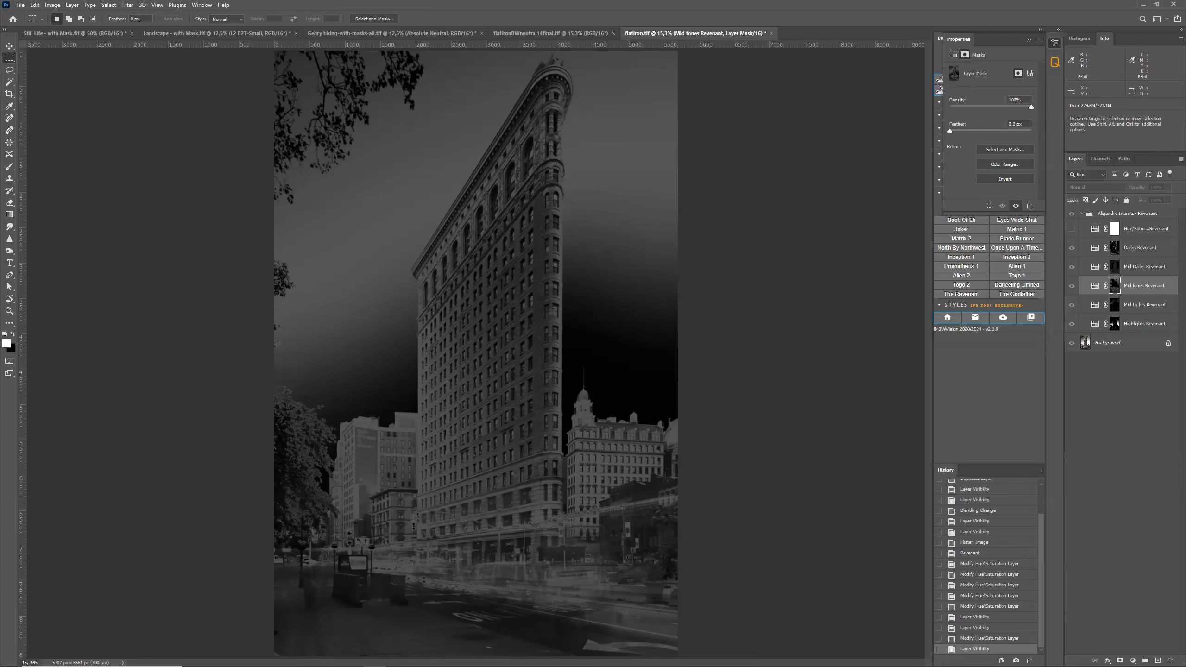
Step: Display the layer mask of the Mid Darks Revenant layer on the canvas
alt+click(1116, 270)
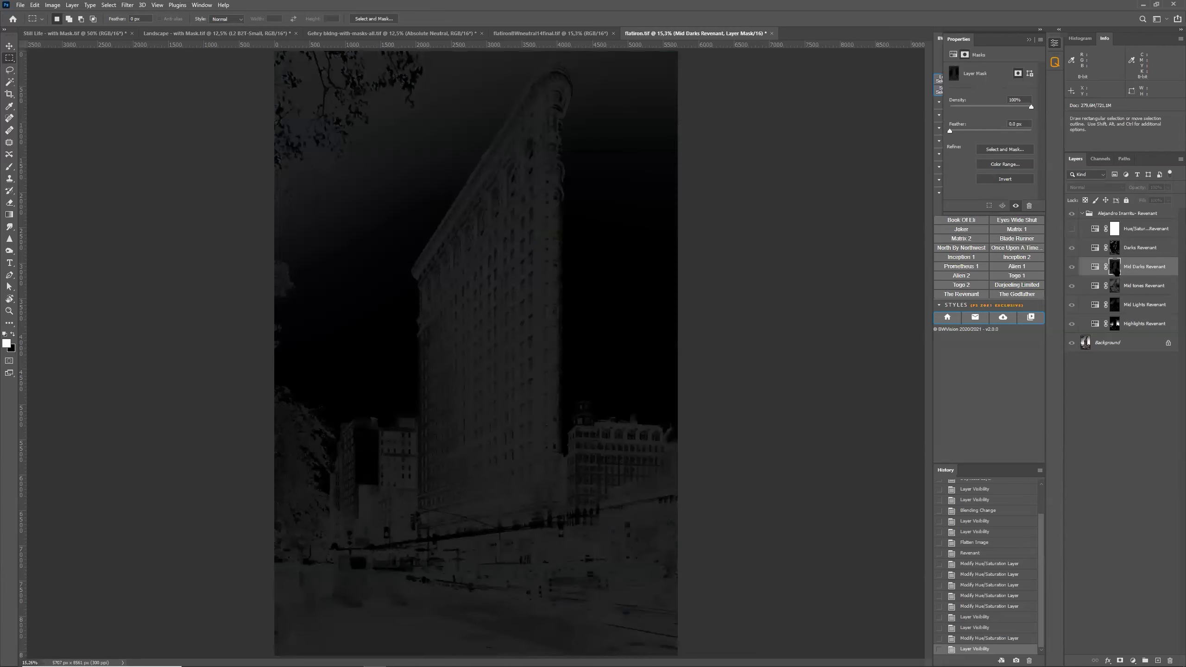
alt+click(1116, 271)
alt+click(1116, 270)
Step: Switch to Chrome and open the bwvision.com website in a new tab
key(alt+Tab)
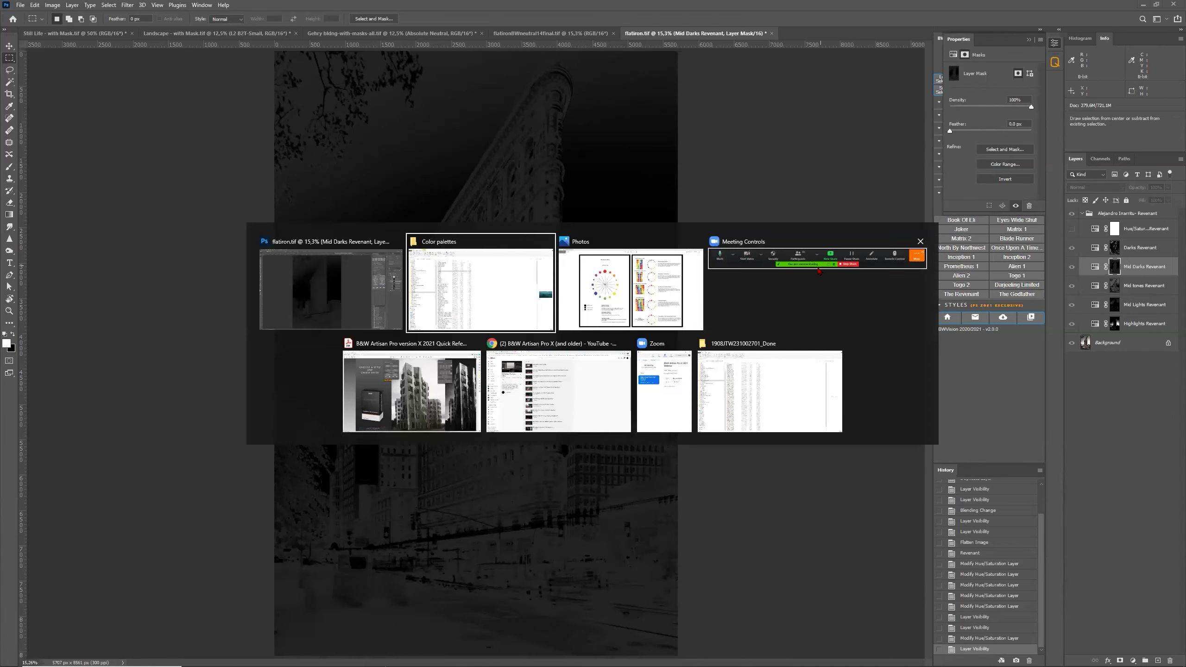
click(566, 376)
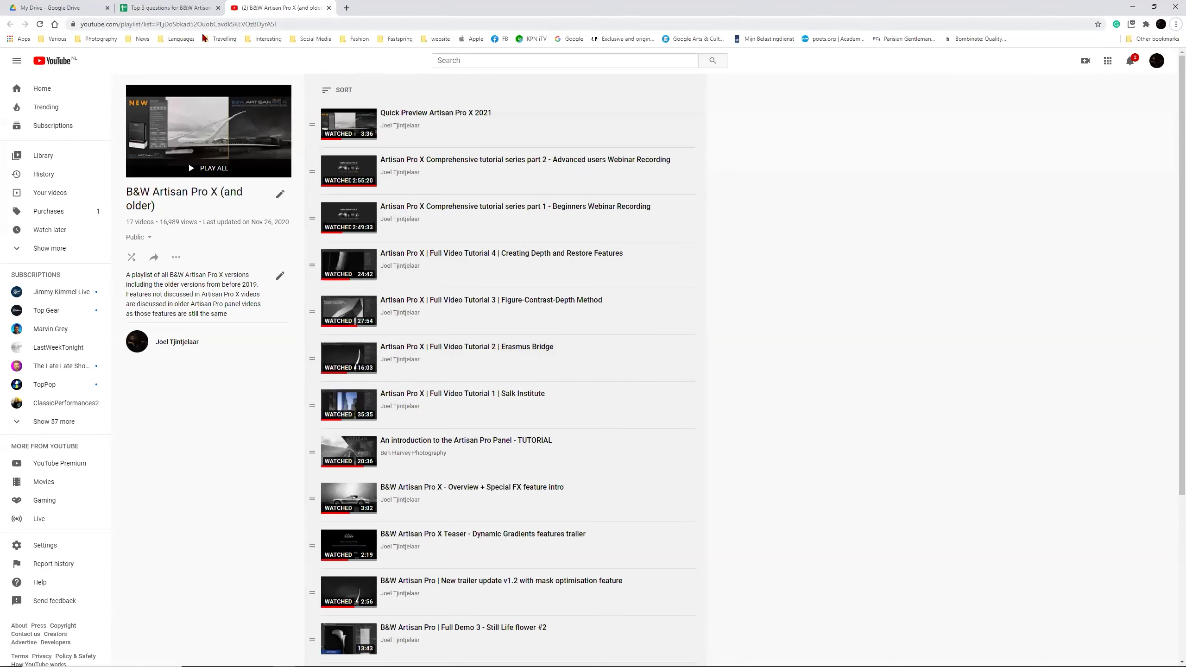
click(346, 8)
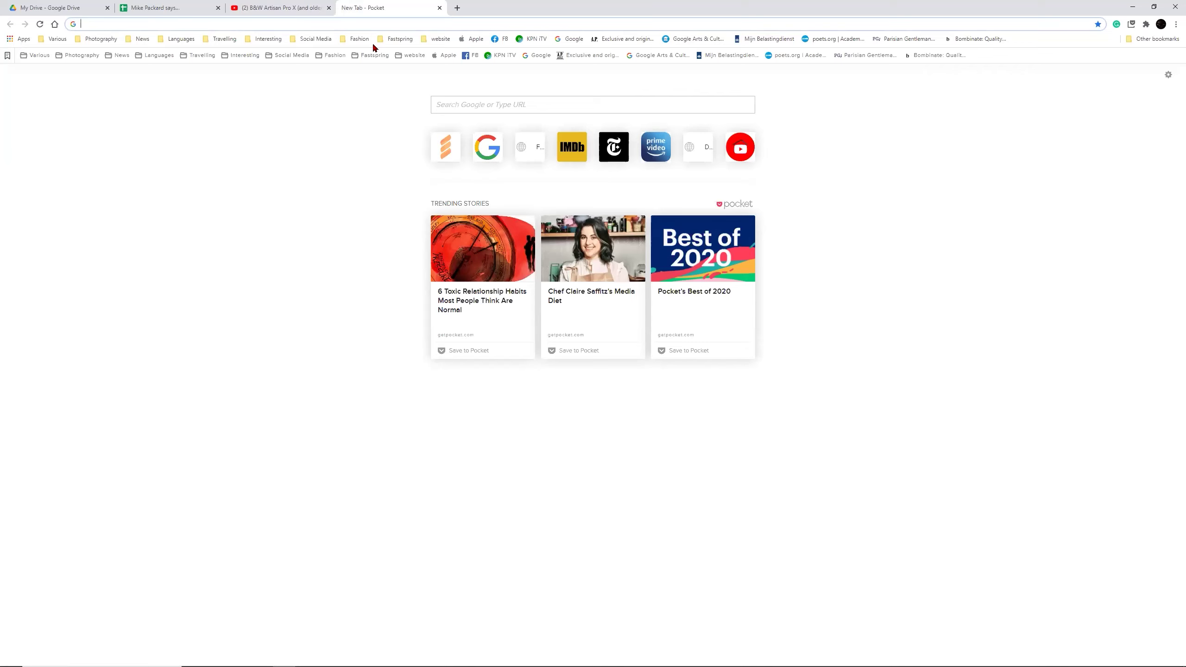
text(bw)
key(Return)
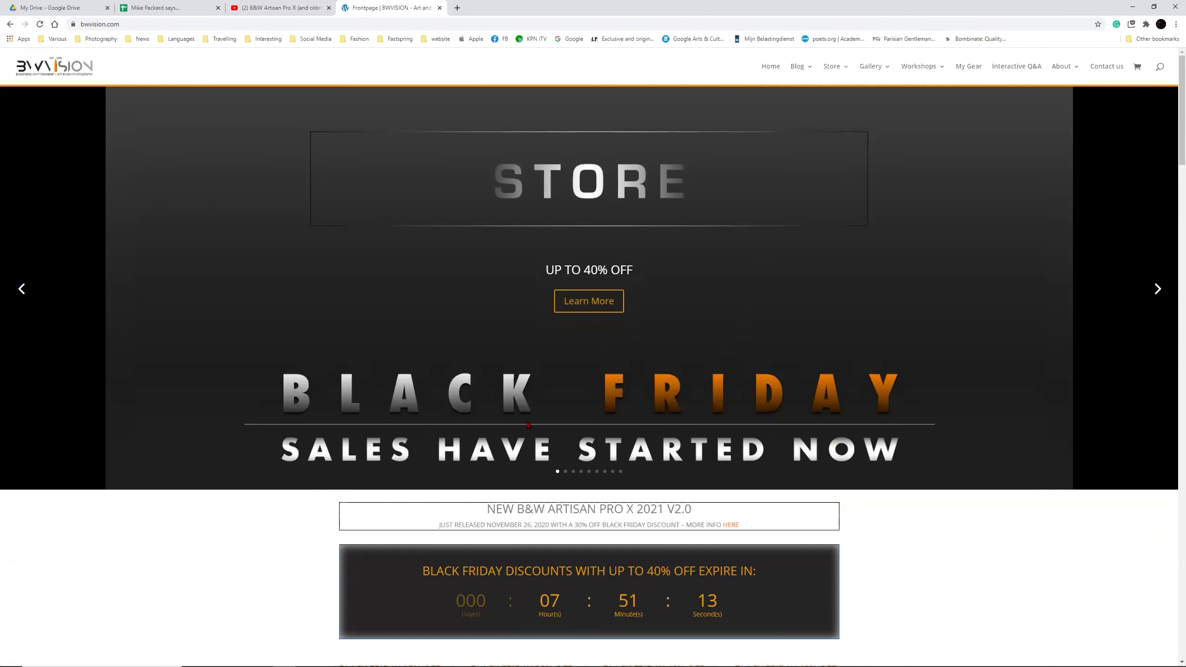
Step: Open the blog article on asymmetrical luminosity masks and look through it down to the section on creating a customized asymmetrical mask
mouse_move(801, 70)
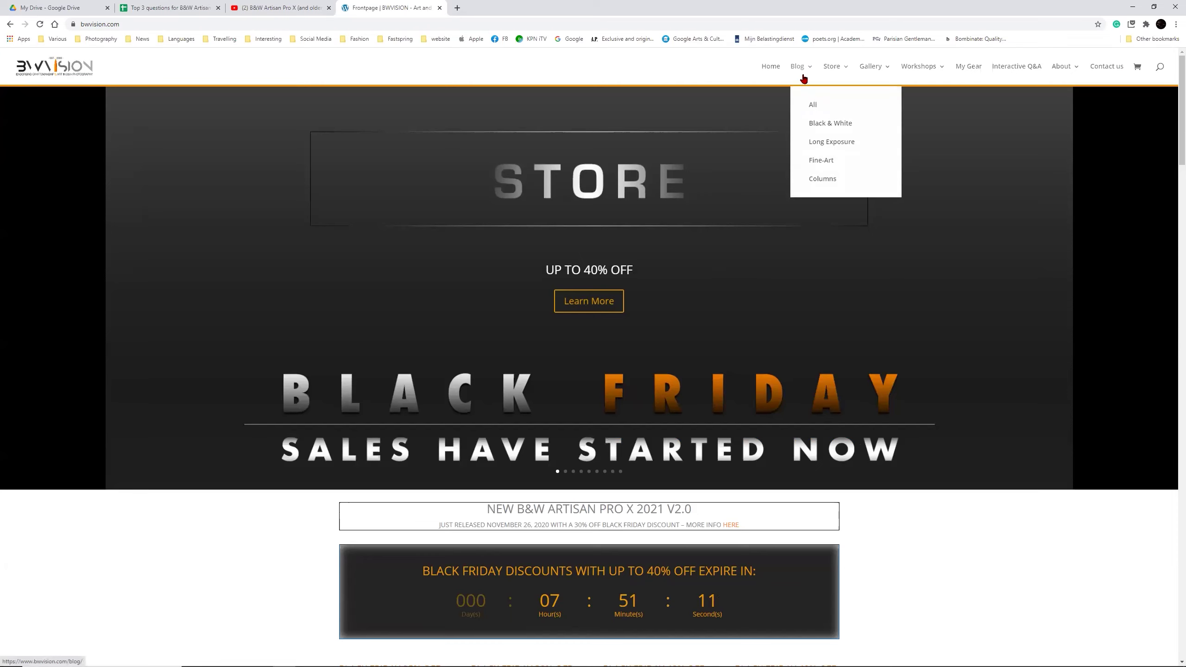
click(812, 106)
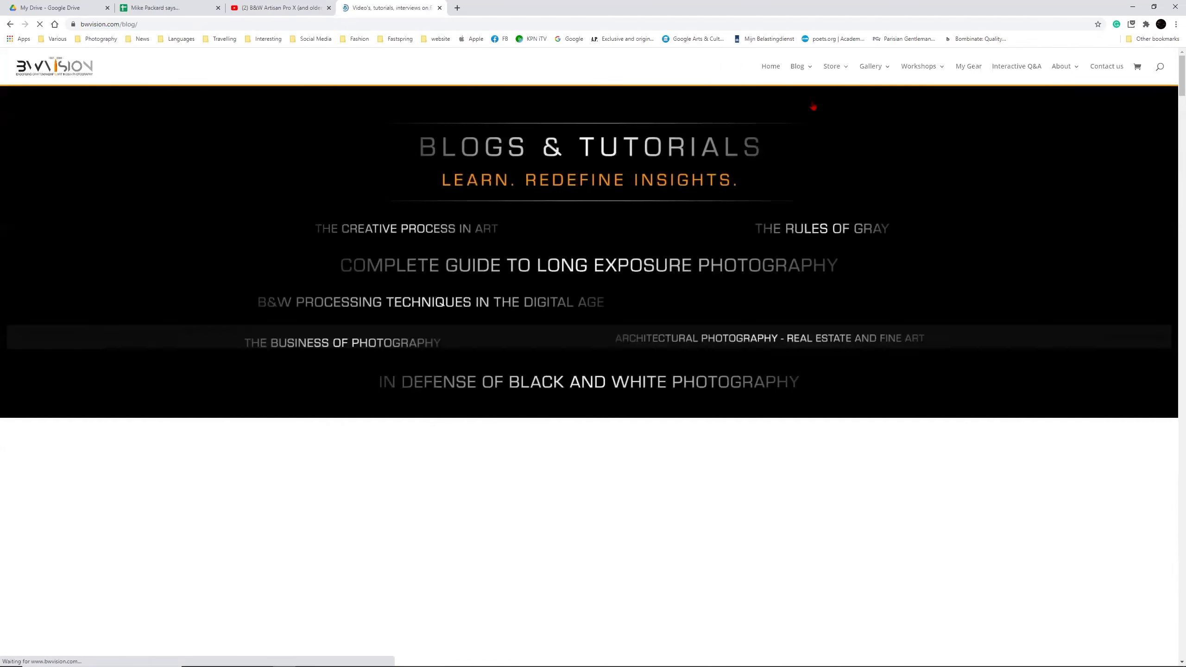
scroll(627, 387, down, 10)
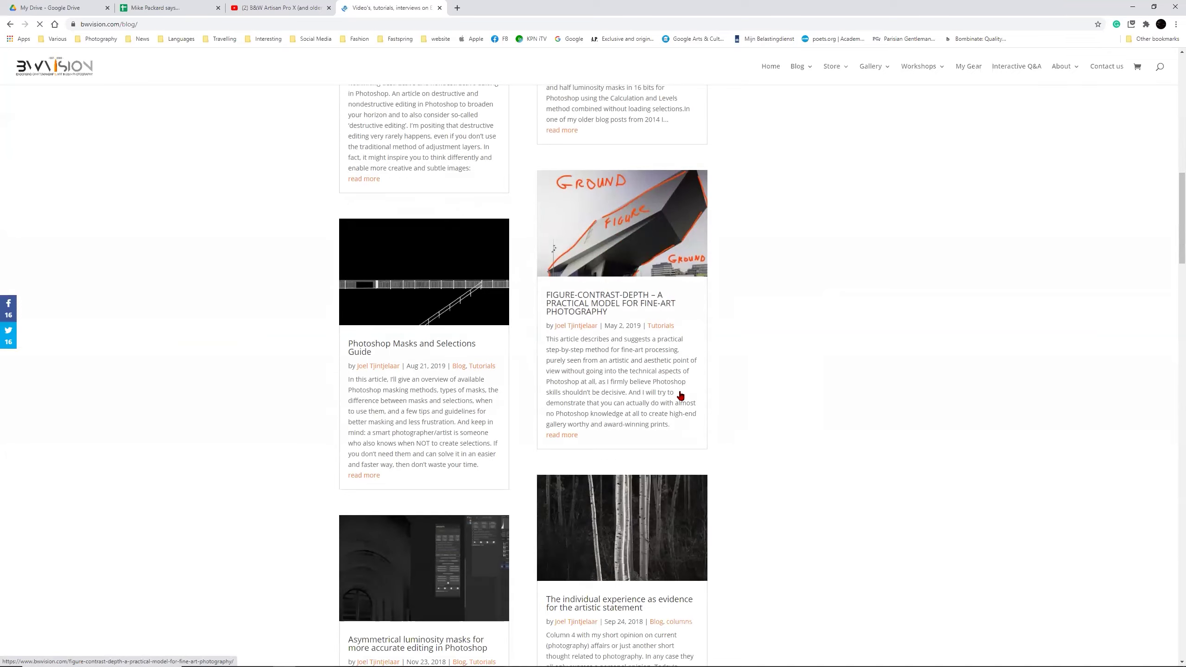
scroll(680, 395, down, 15)
scroll(827, 388, up, 10)
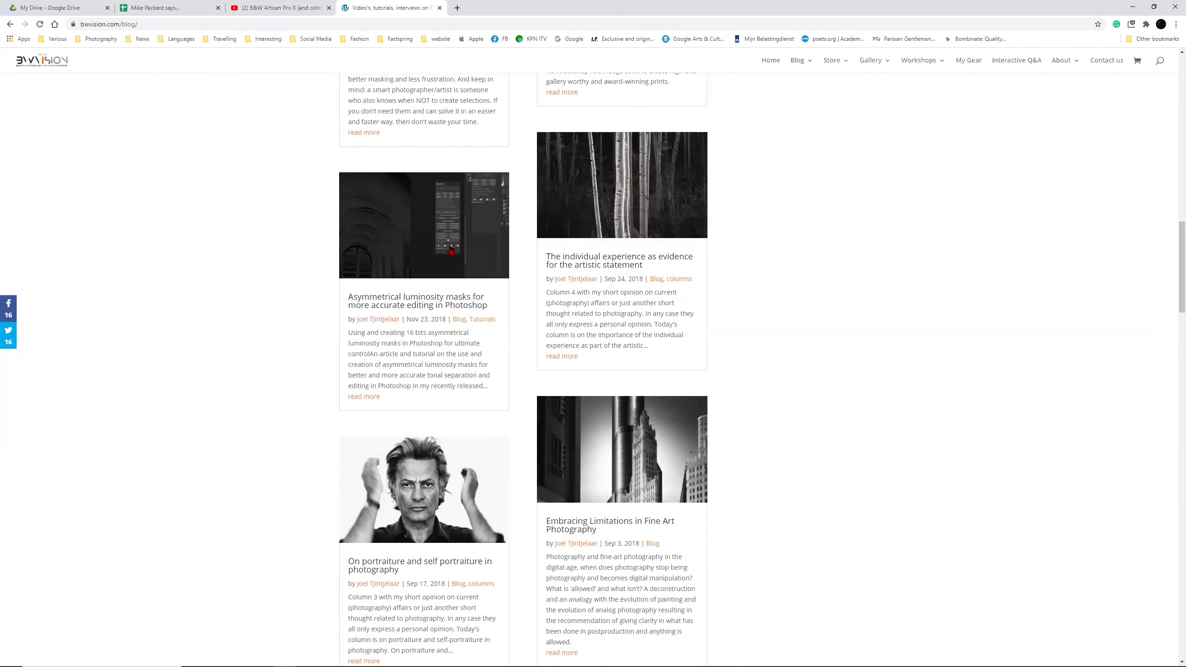
click(451, 251)
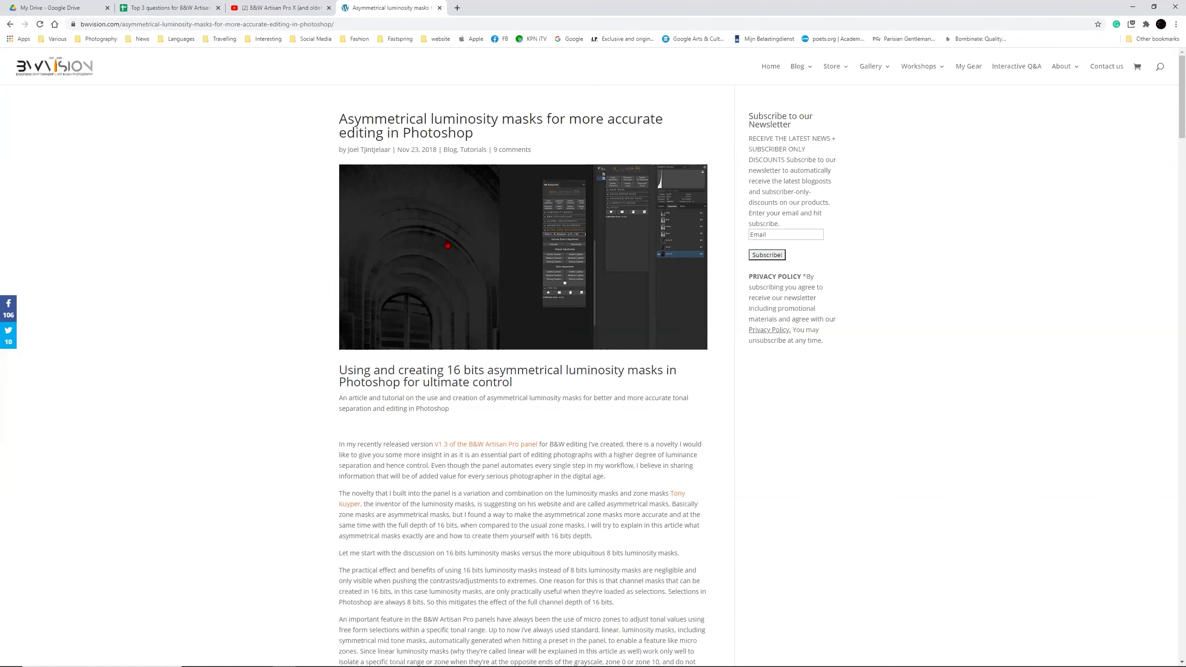
scroll(367, 350, down, 20)
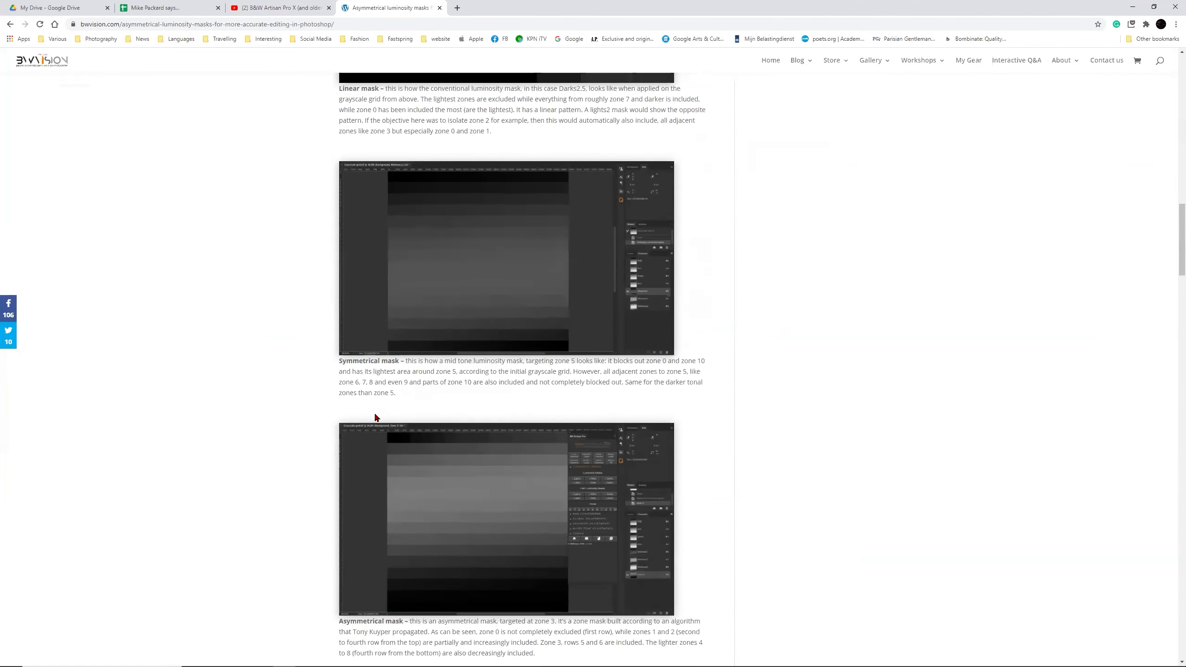
scroll(373, 421, down, 20)
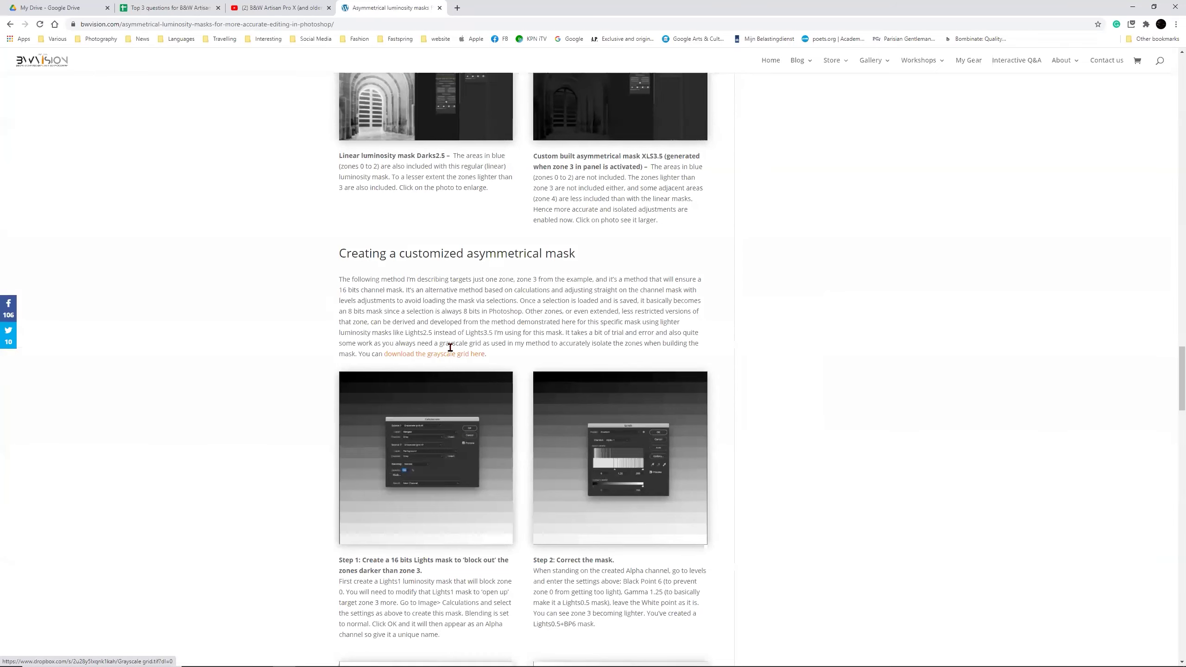
Step: Switch back to Photoshop, make the Hue/Saturation Revenant layer visible, and move its properties clear of the Artisan Pro controls
key(alt+Tab)
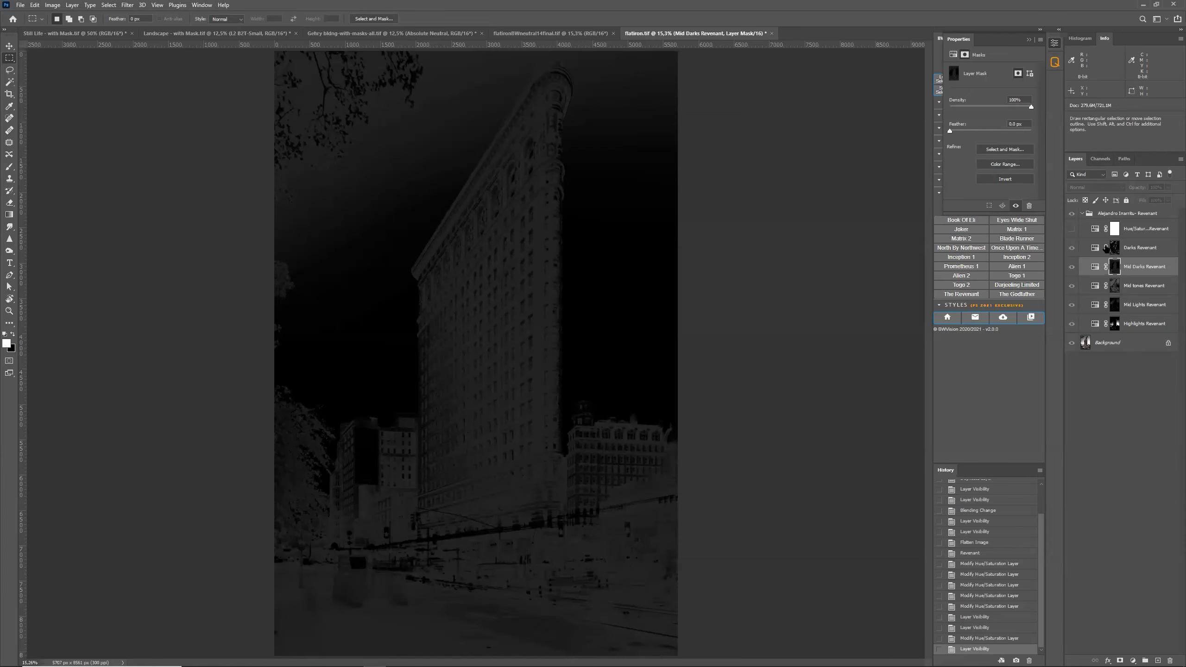
click(1097, 230)
click(1098, 229)
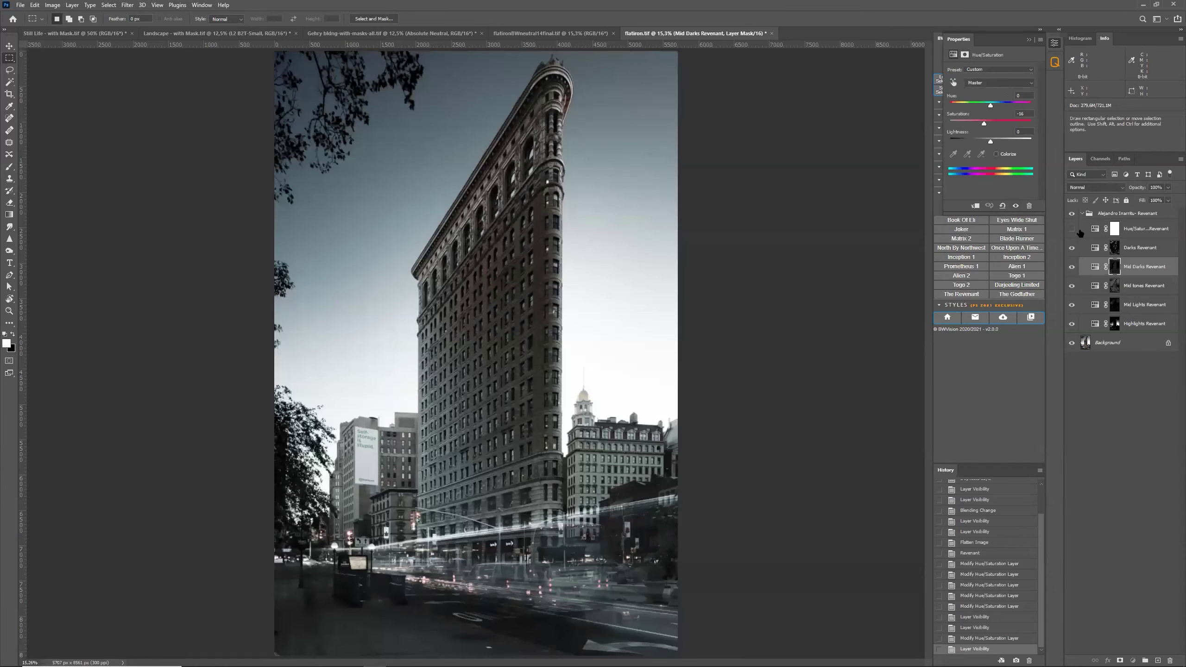
click(1071, 229)
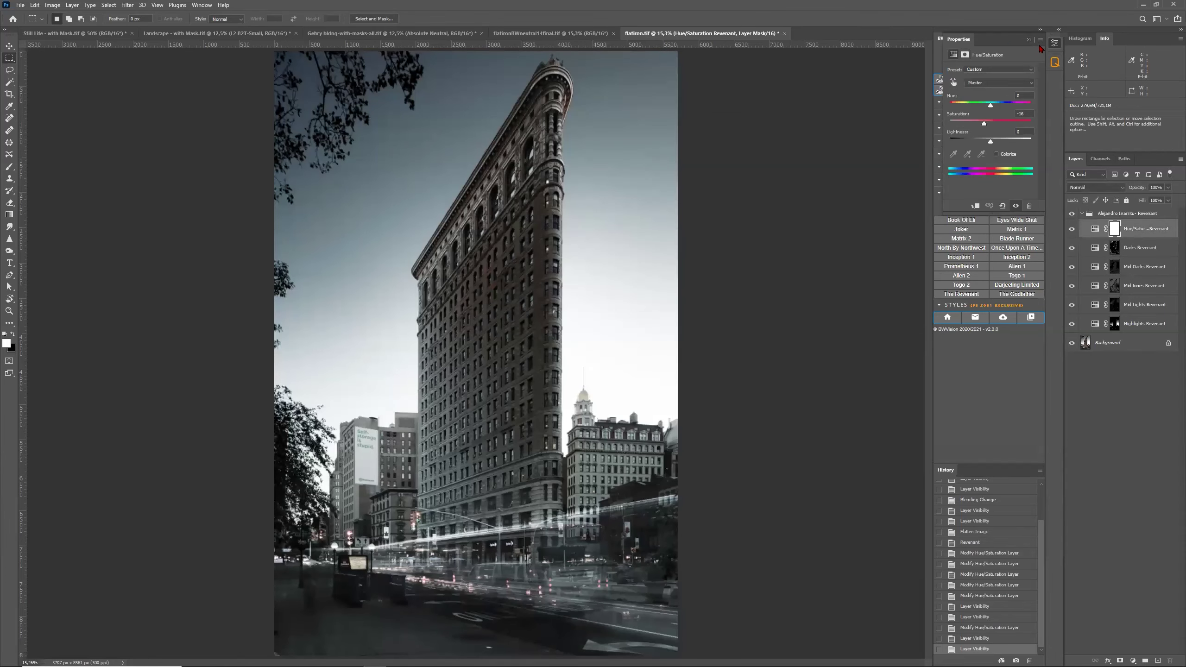
drag(987, 40, 776, 83)
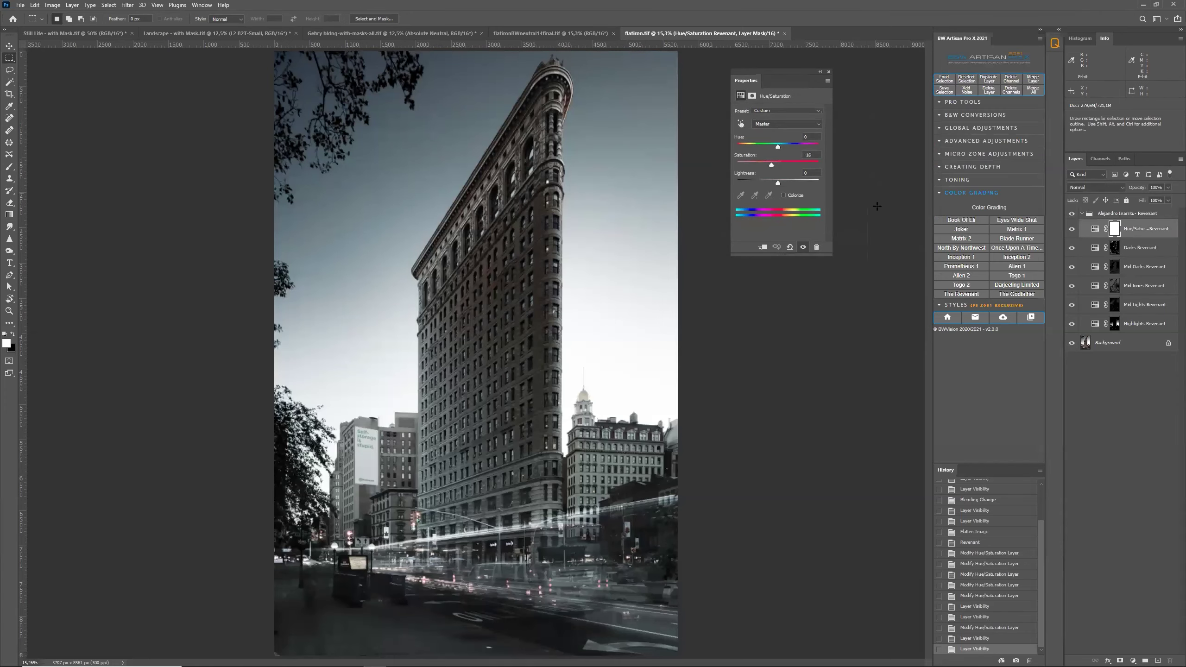
Step: Inspect the layers in the Revenant group and display the Hue/Saturation settings of the Darks Revenant layer
click(1082, 213)
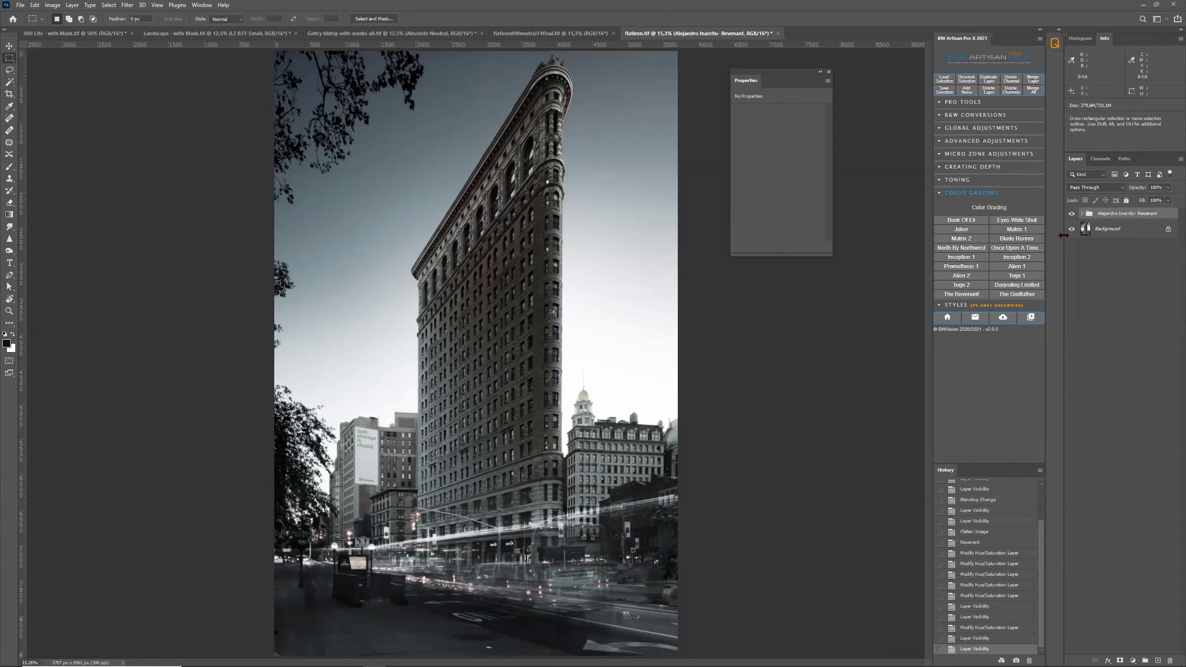
click(1083, 215)
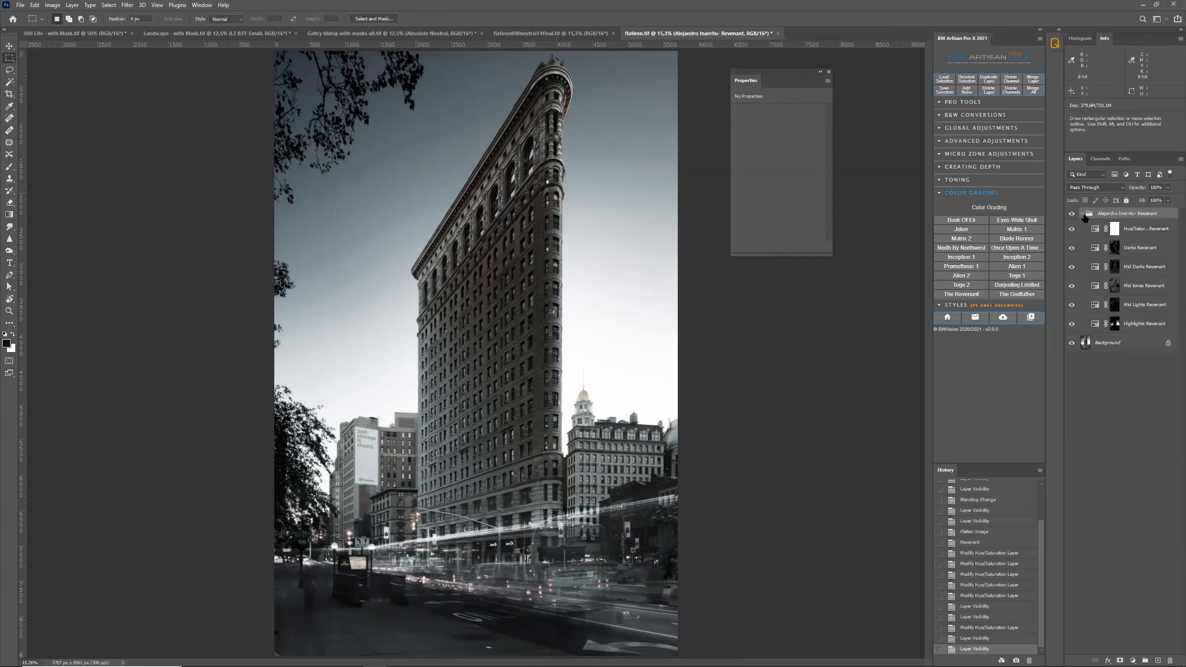
click(1095, 233)
click(1095, 251)
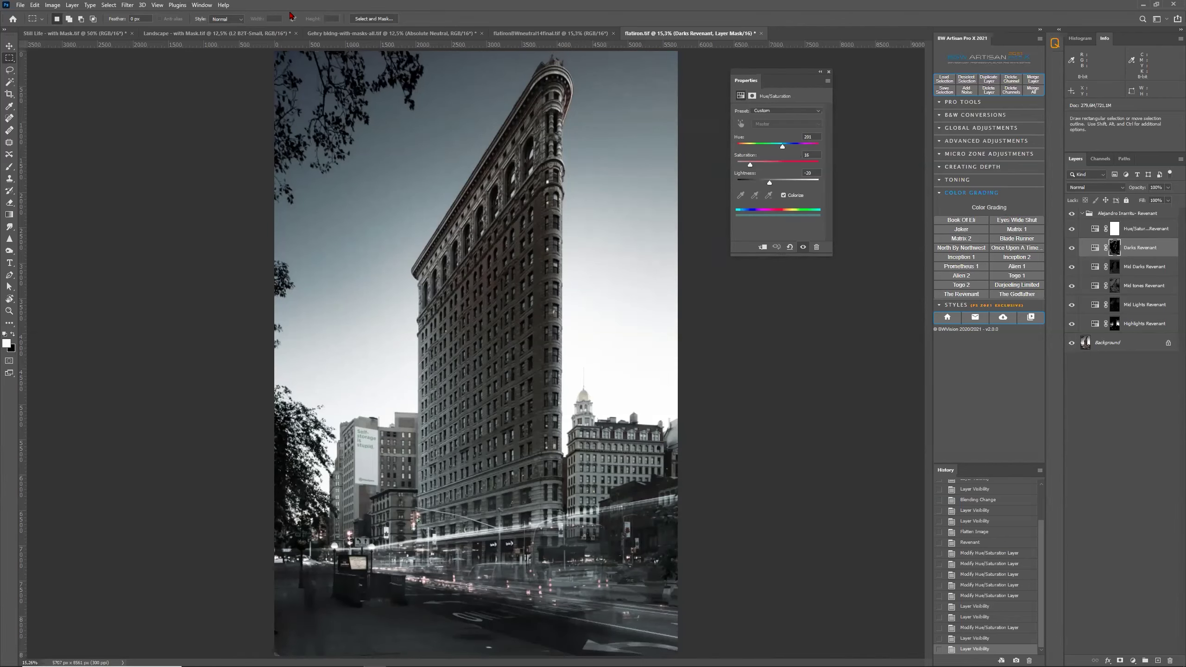
Step: Check the installed Photoshop version in the program's About information, and close it
click(202, 5)
mouse_move(227, 6)
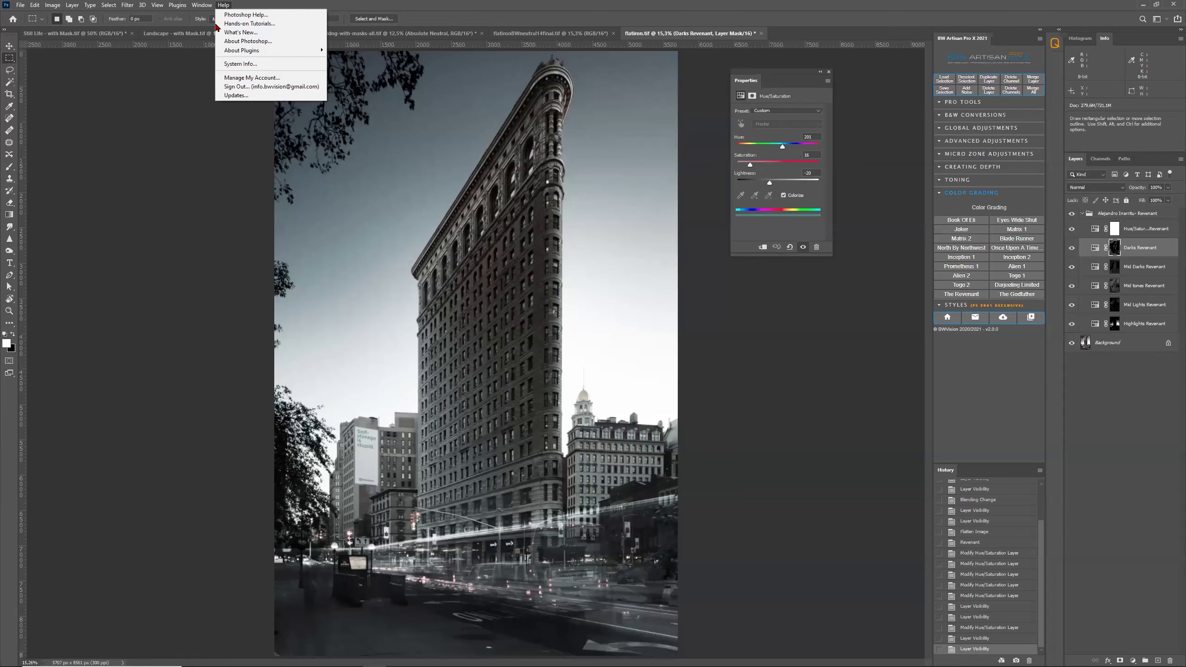
click(223, 5)
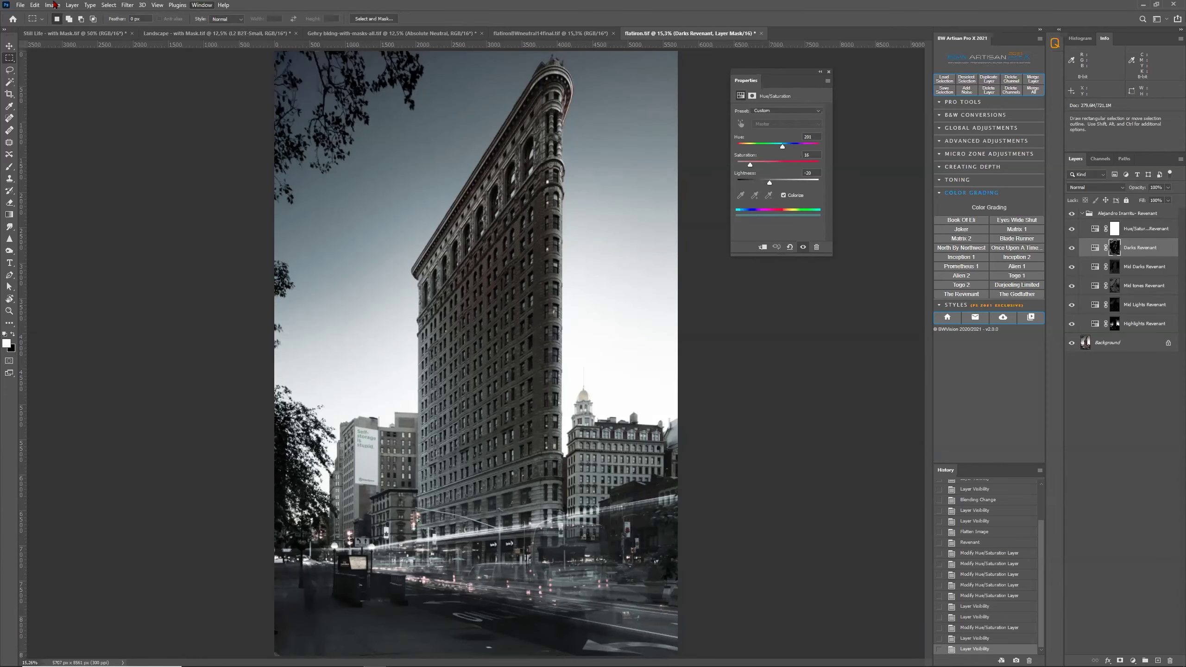
click(34, 5)
mouse_move(20, 5)
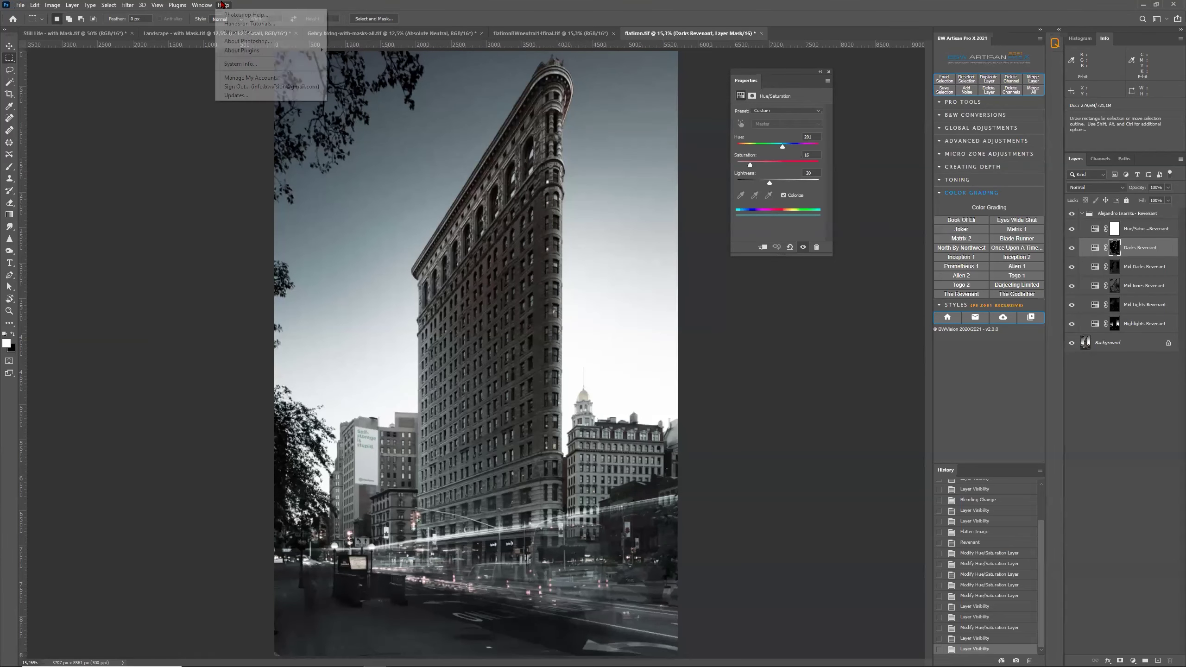
mouse_move(205, 6)
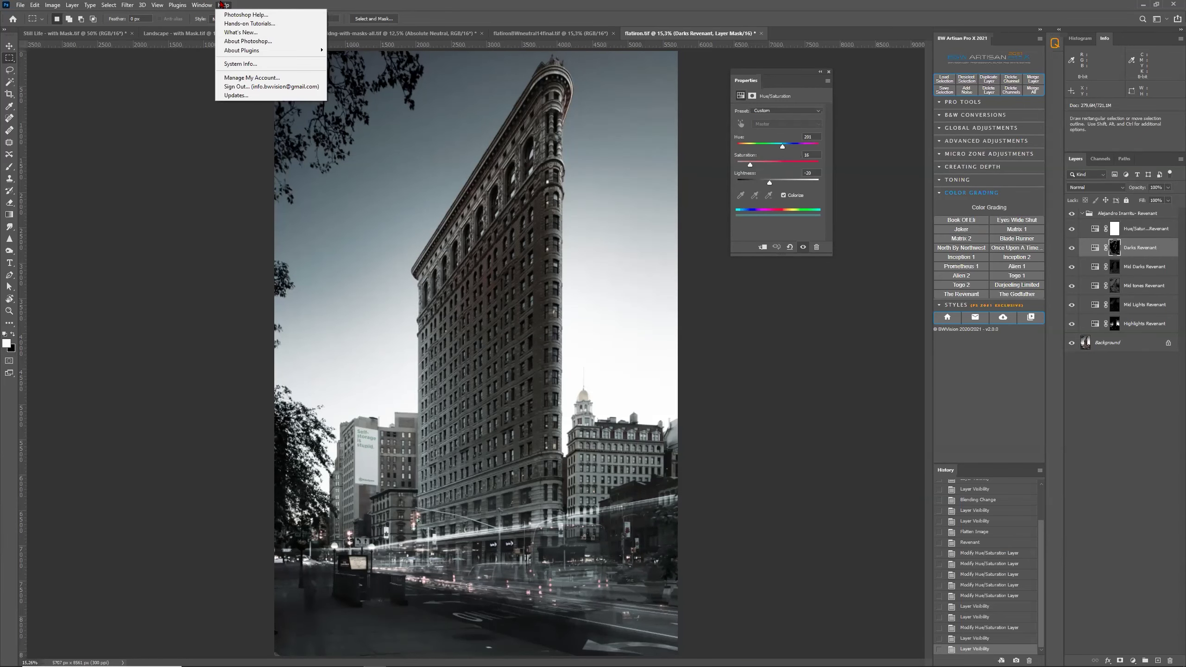
click(239, 45)
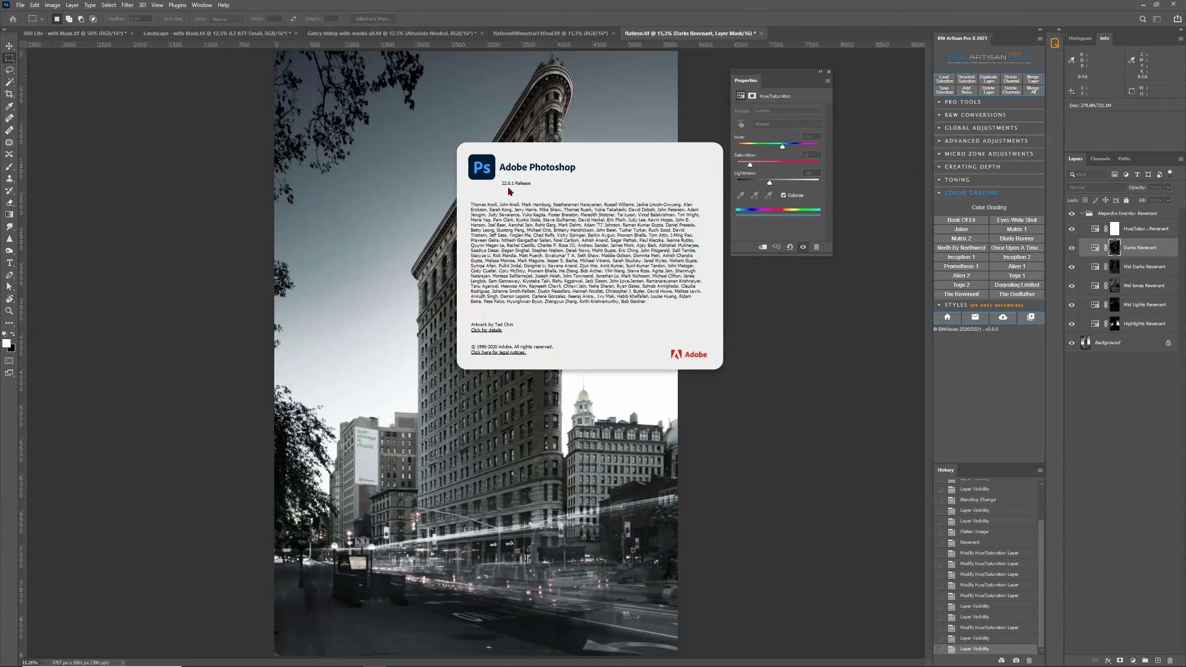
click(696, 194)
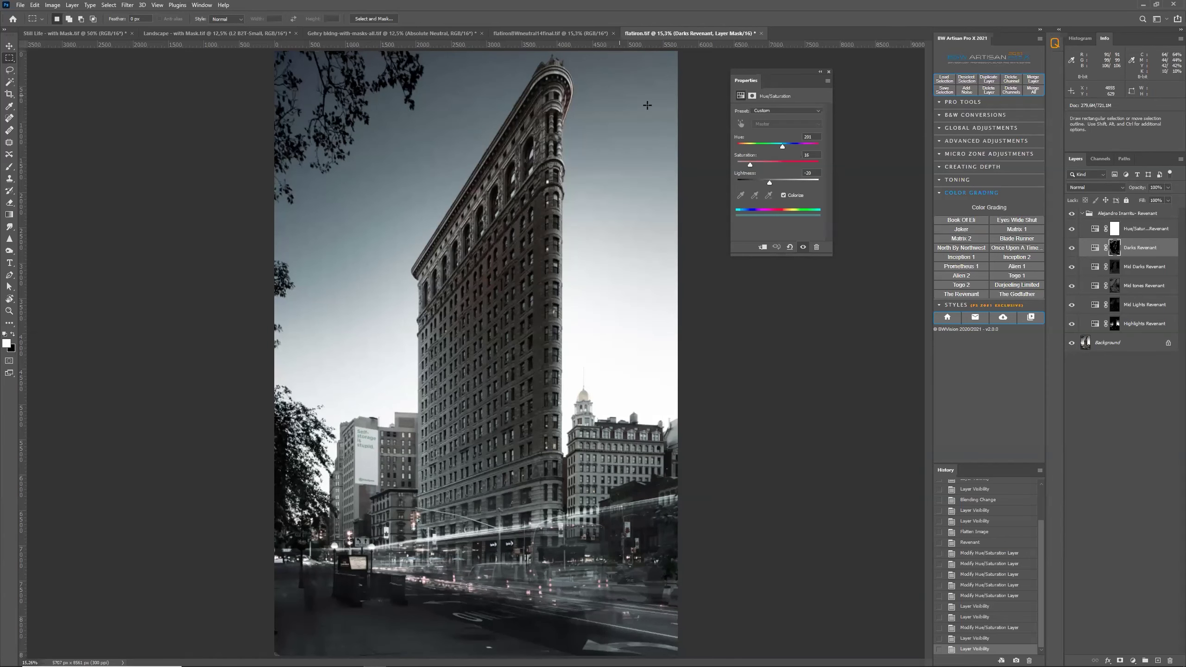
Step: Collapse the Revenant group and review the open flatiron, Gehry building and landscape documents together with their channels
click(1084, 215)
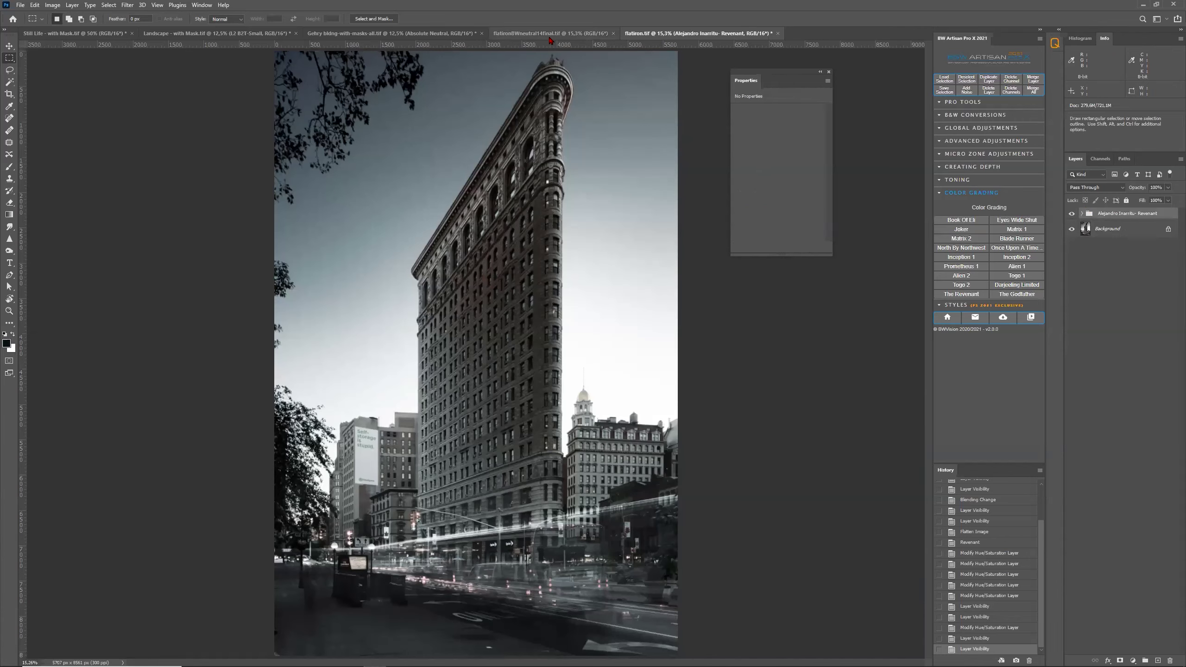
click(590, 35)
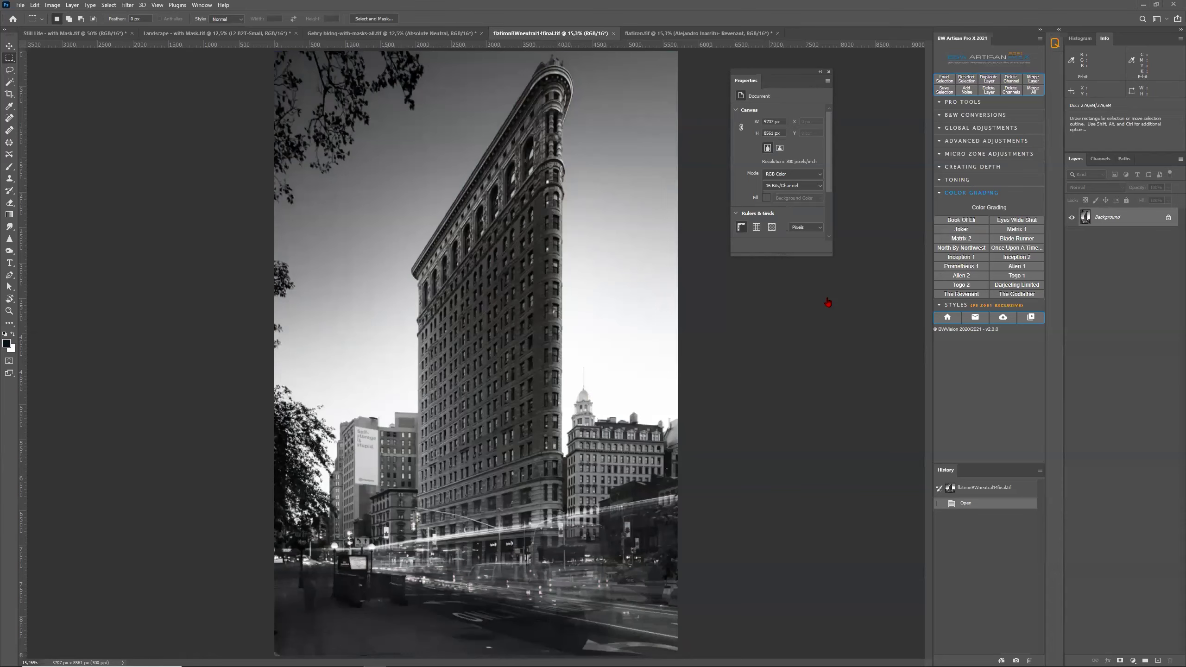
click(1101, 159)
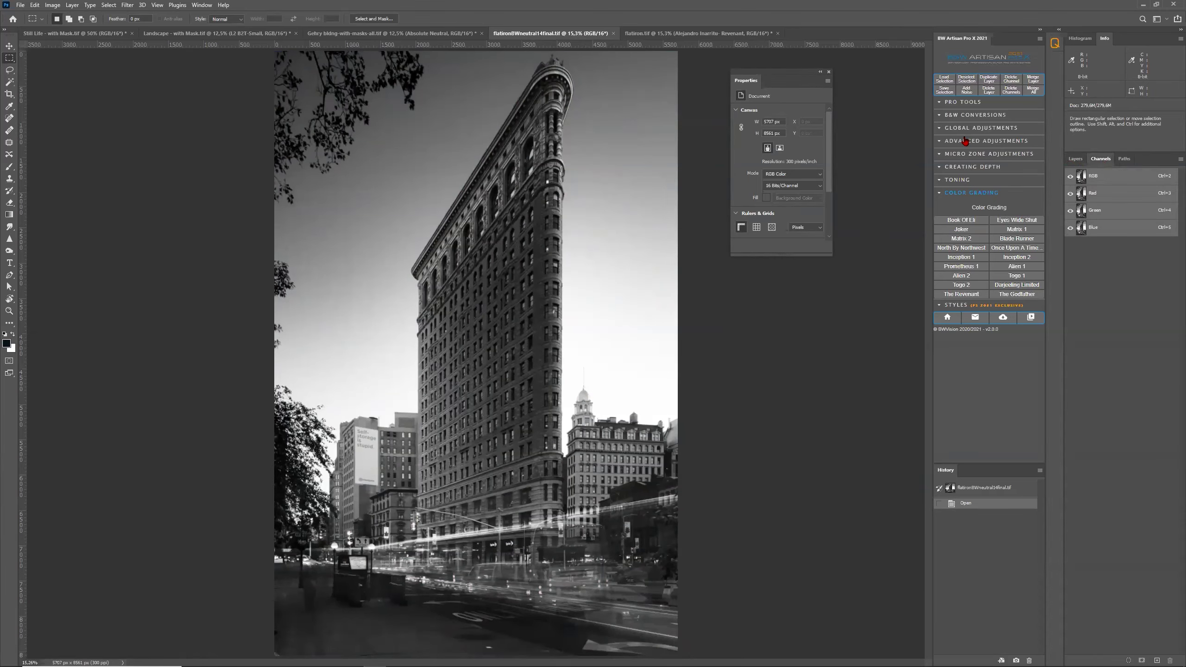
click(695, 37)
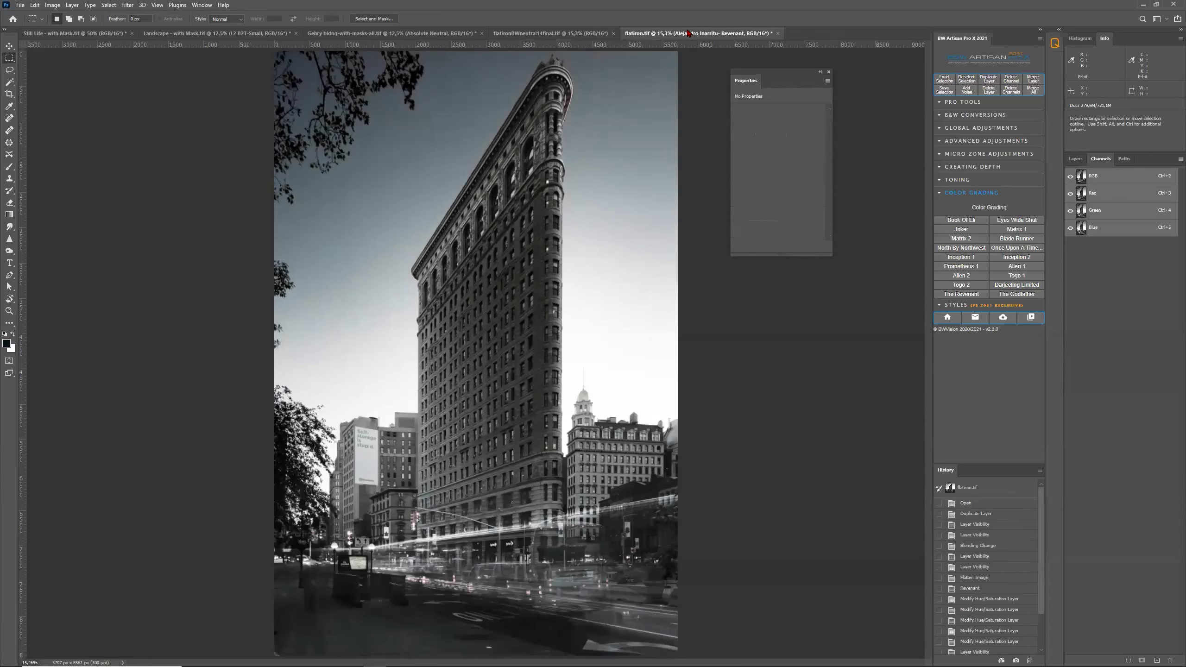
click(372, 35)
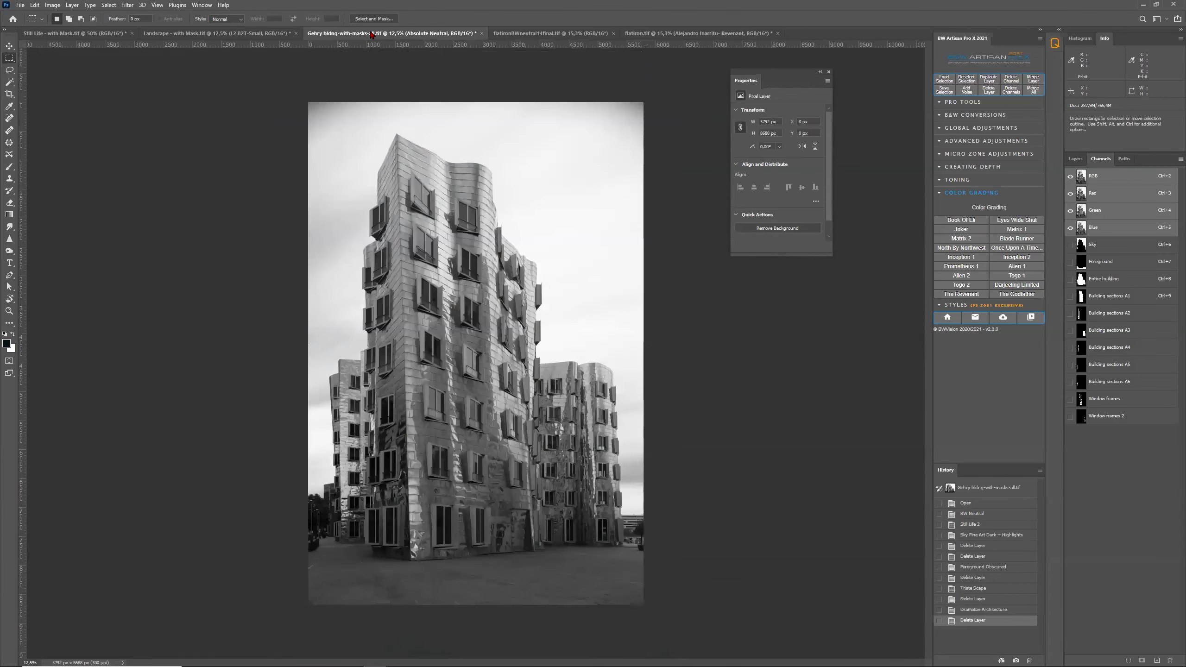
click(240, 36)
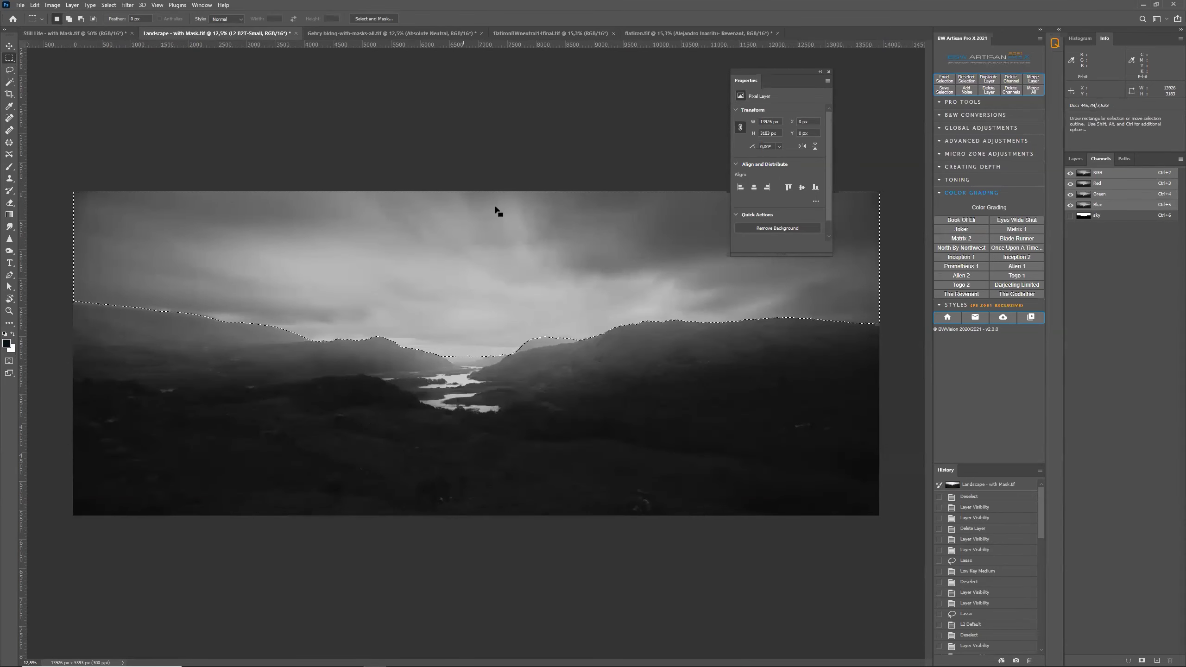
Step: Switch to File Explorer and open Ladies View Killarney panorama from the Test photos folder in Adobe Photoshop 2021
key(alt+Tab)
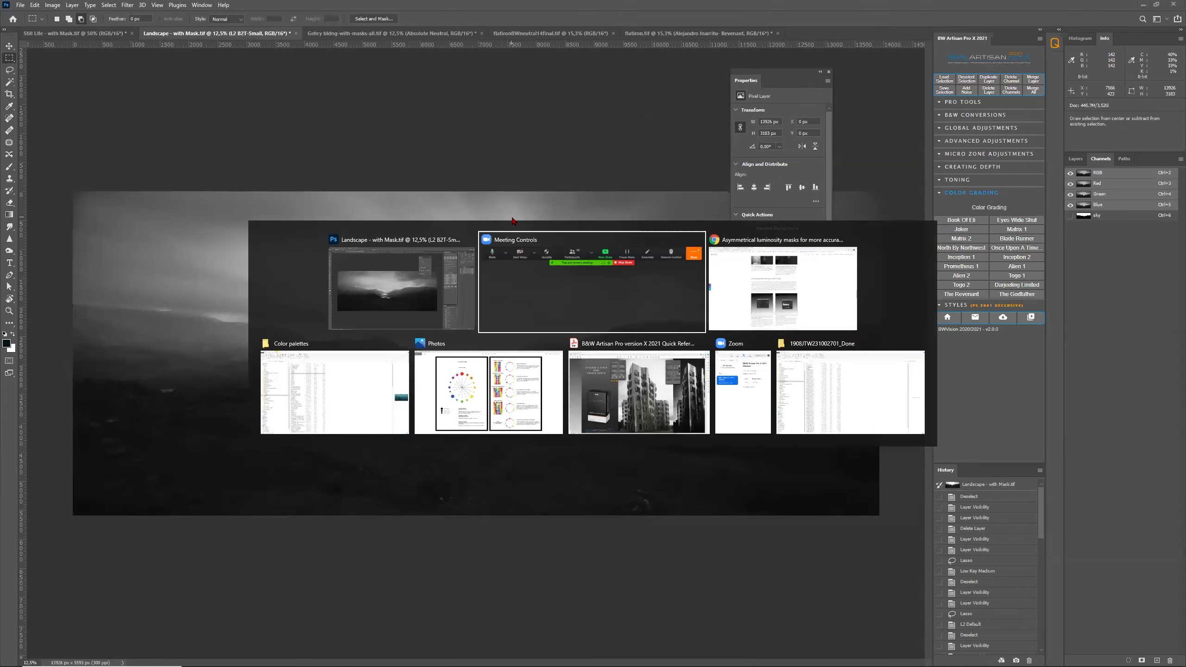
click(347, 397)
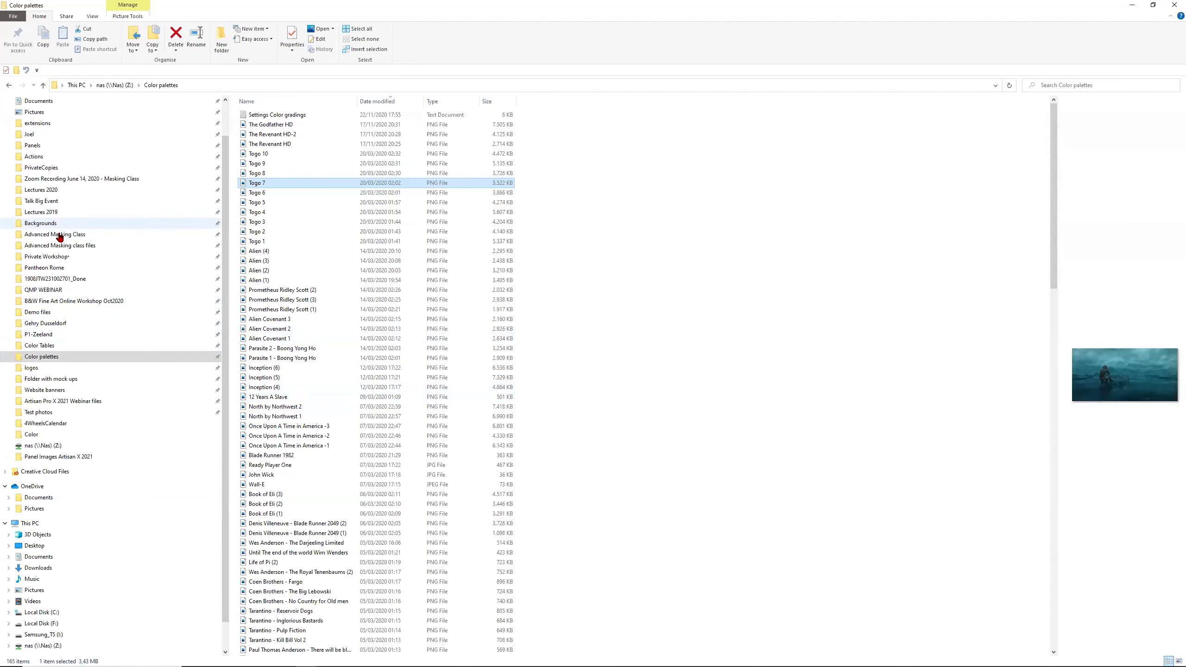
click(49, 414)
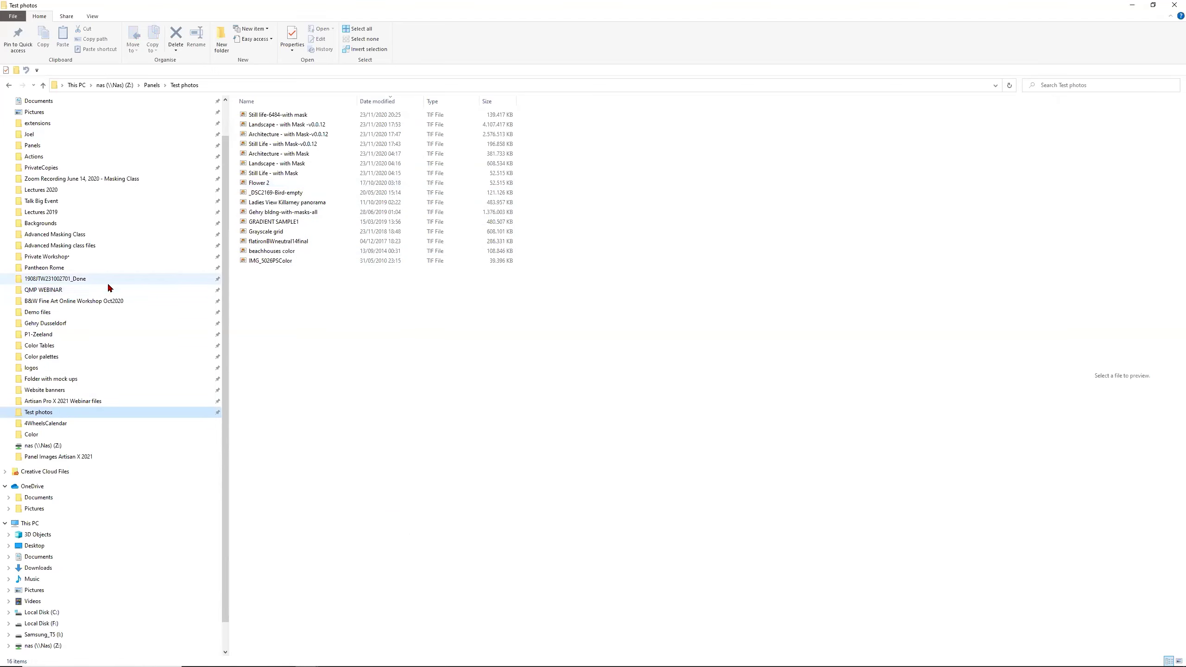
click(318, 203)
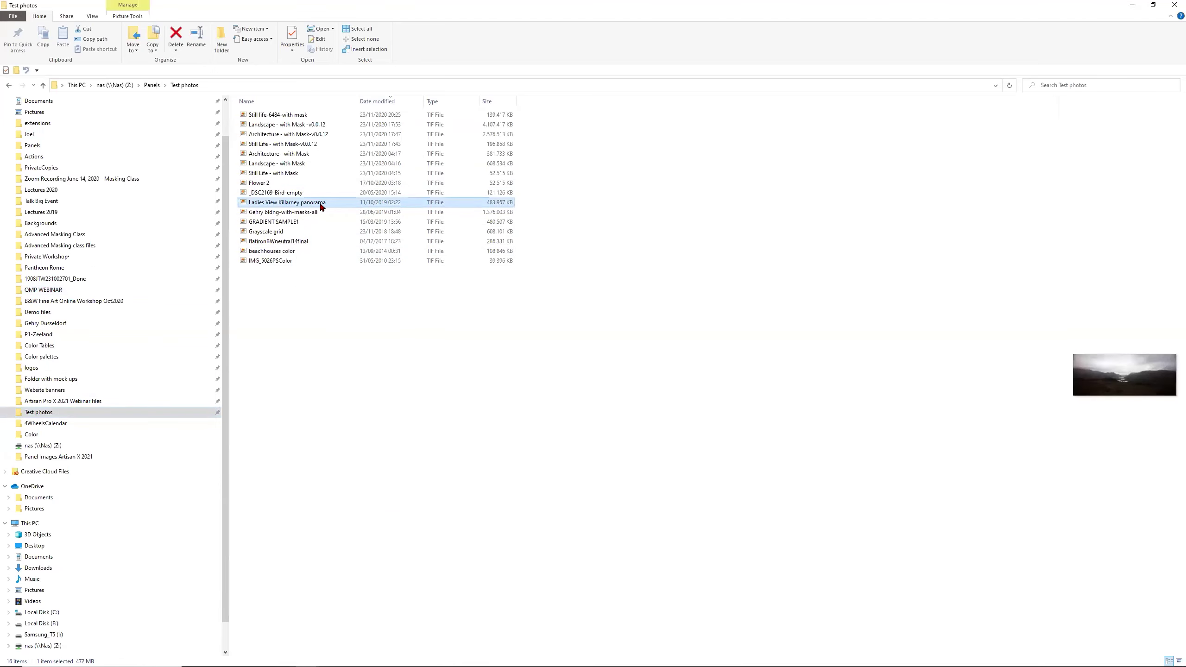
right_click(317, 202)
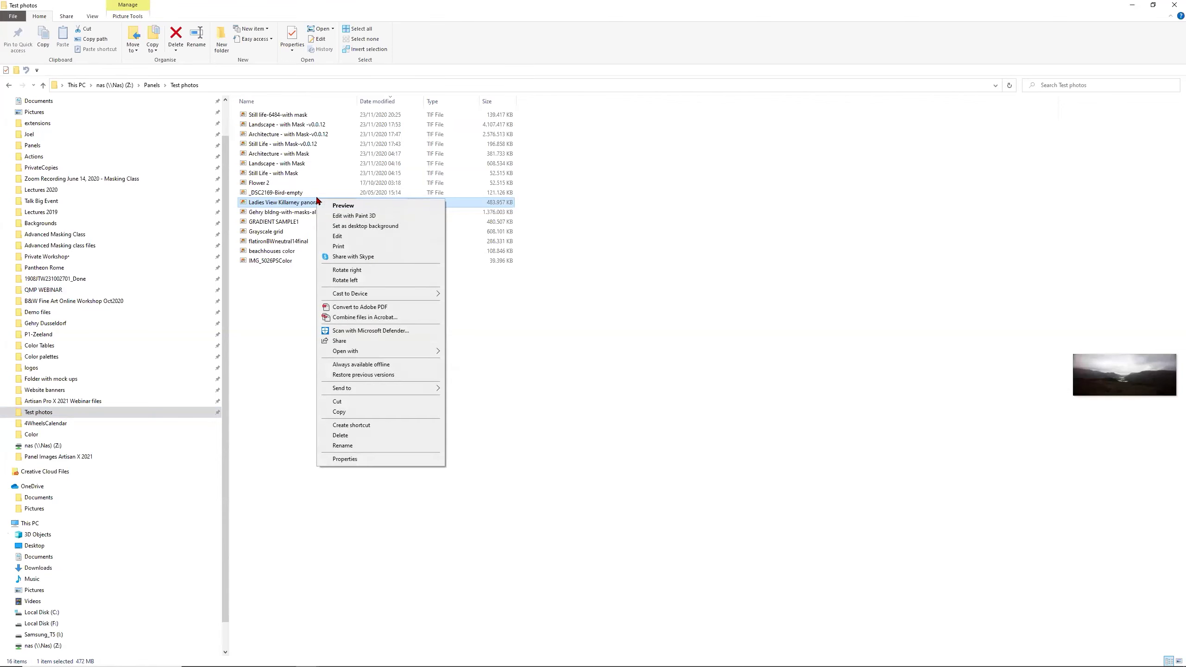
mouse_move(356, 354)
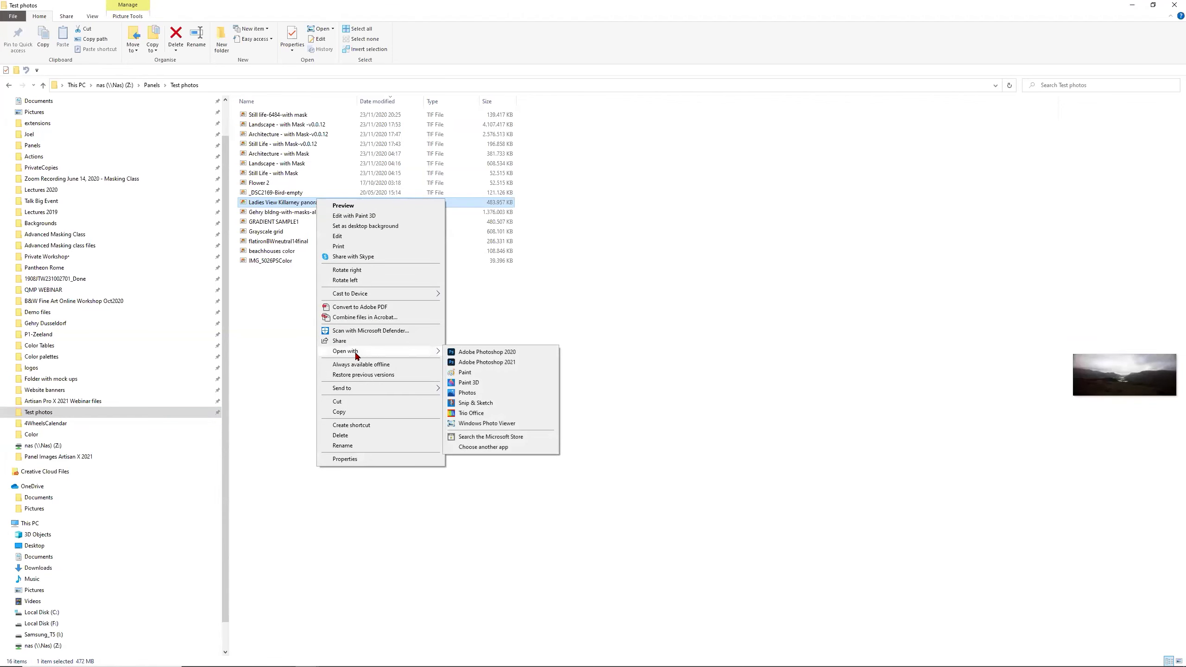
click(464, 363)
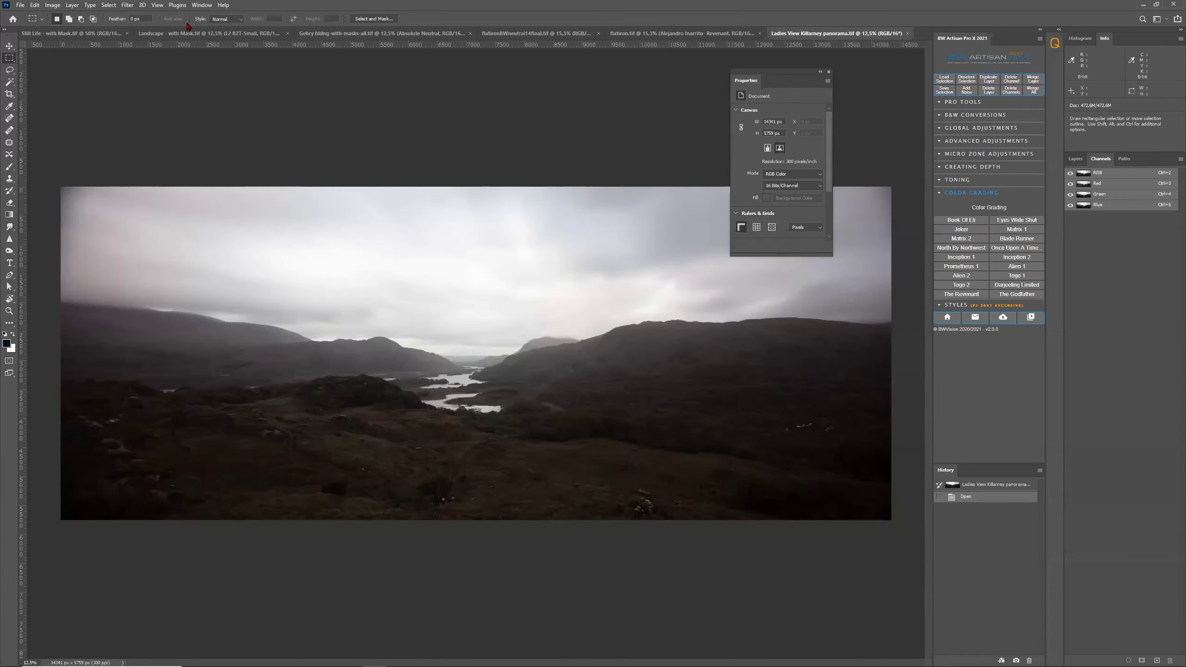
Step: Compare the Ladies View Killarney panorama with the Landscape - with Mask document, reviewing their layers, channels and available selection commands
click(249, 33)
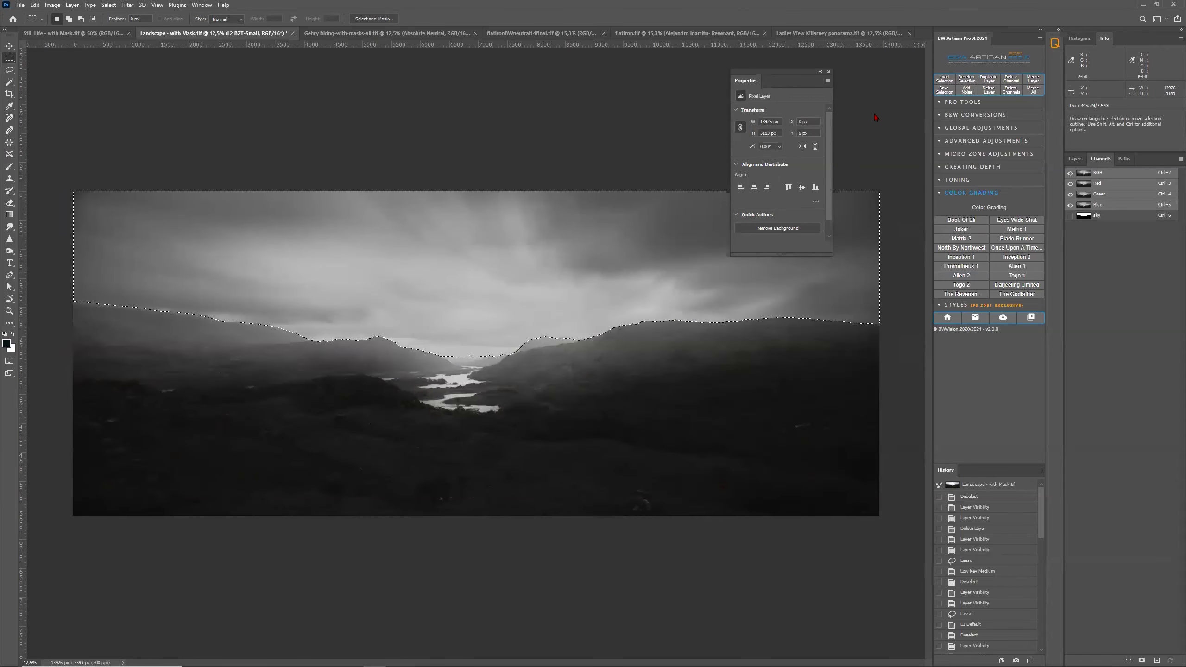
click(793, 34)
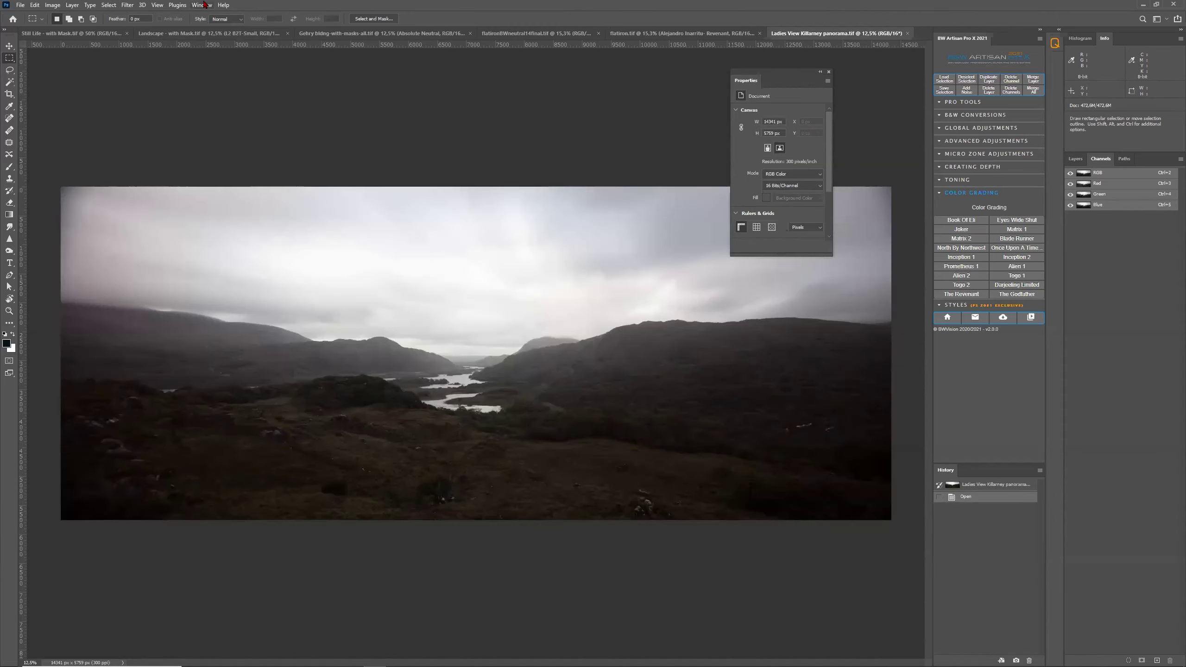
click(108, 5)
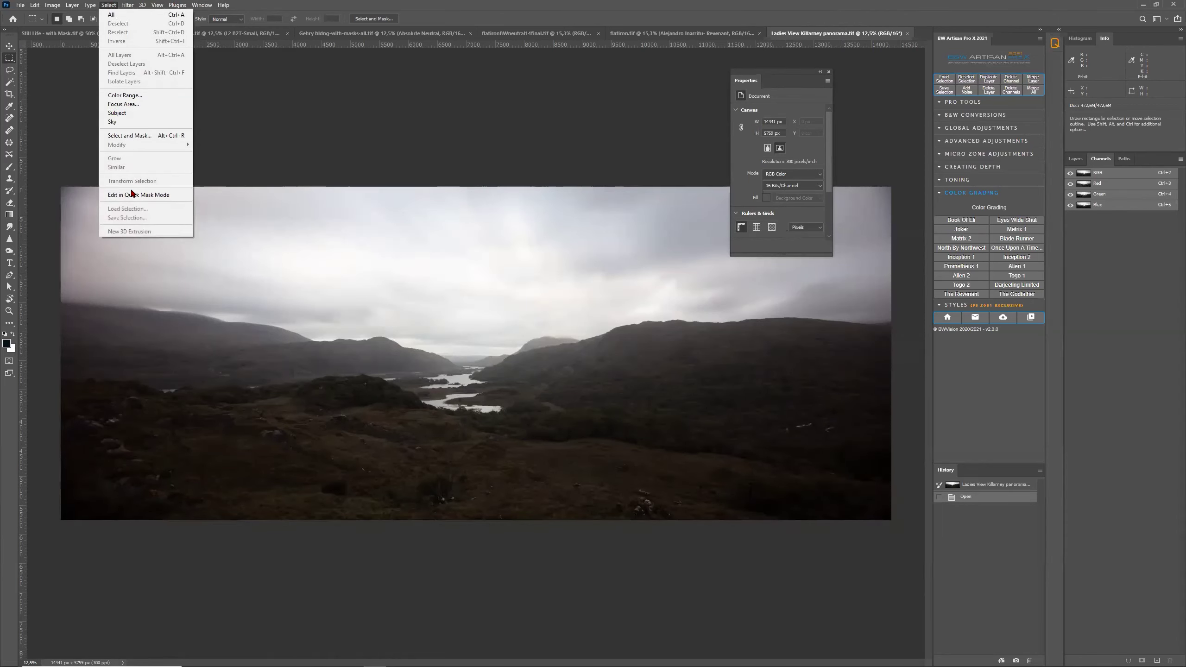
key(Escape)
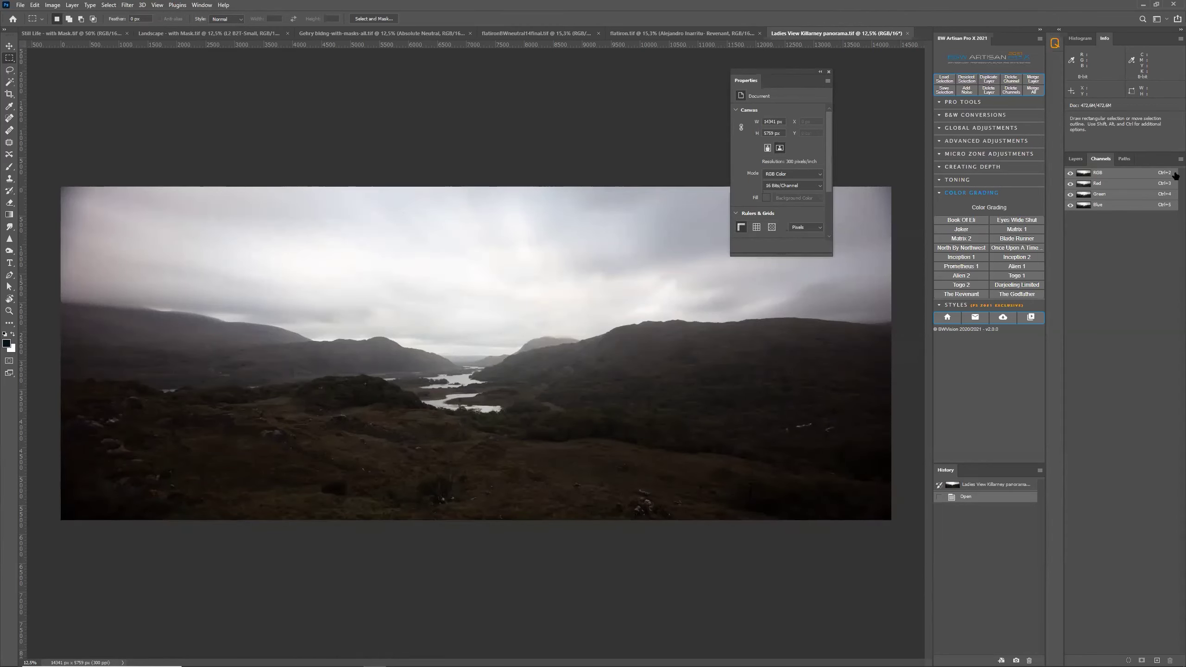
click(1075, 159)
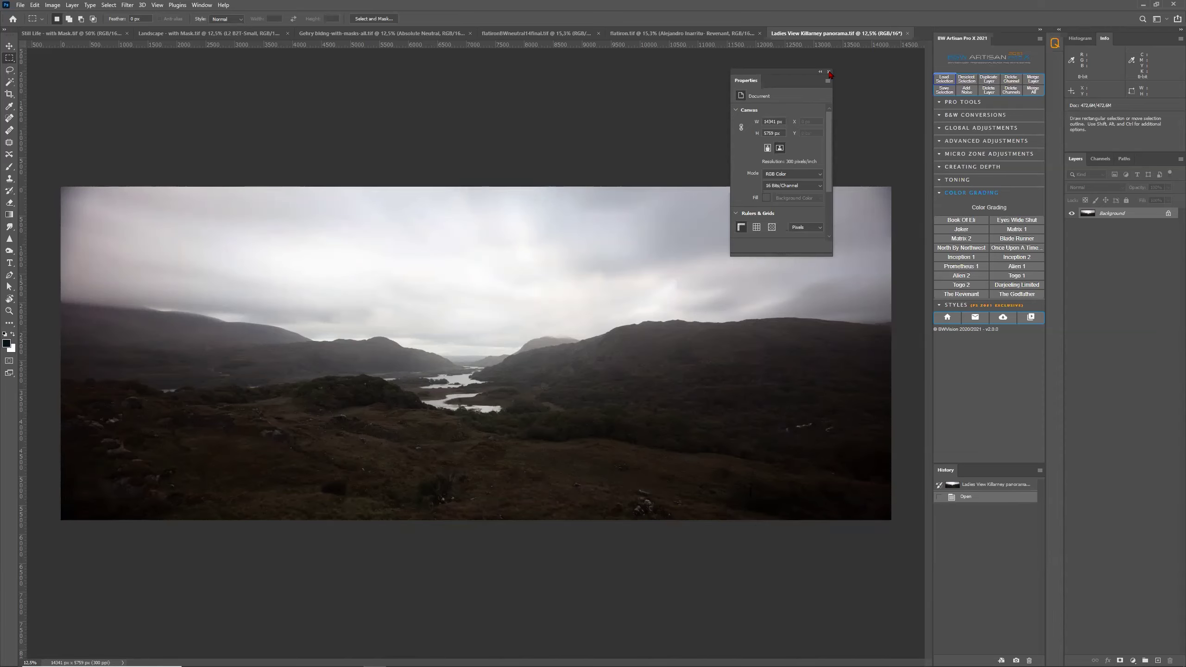
click(1101, 161)
click(1077, 160)
click(246, 34)
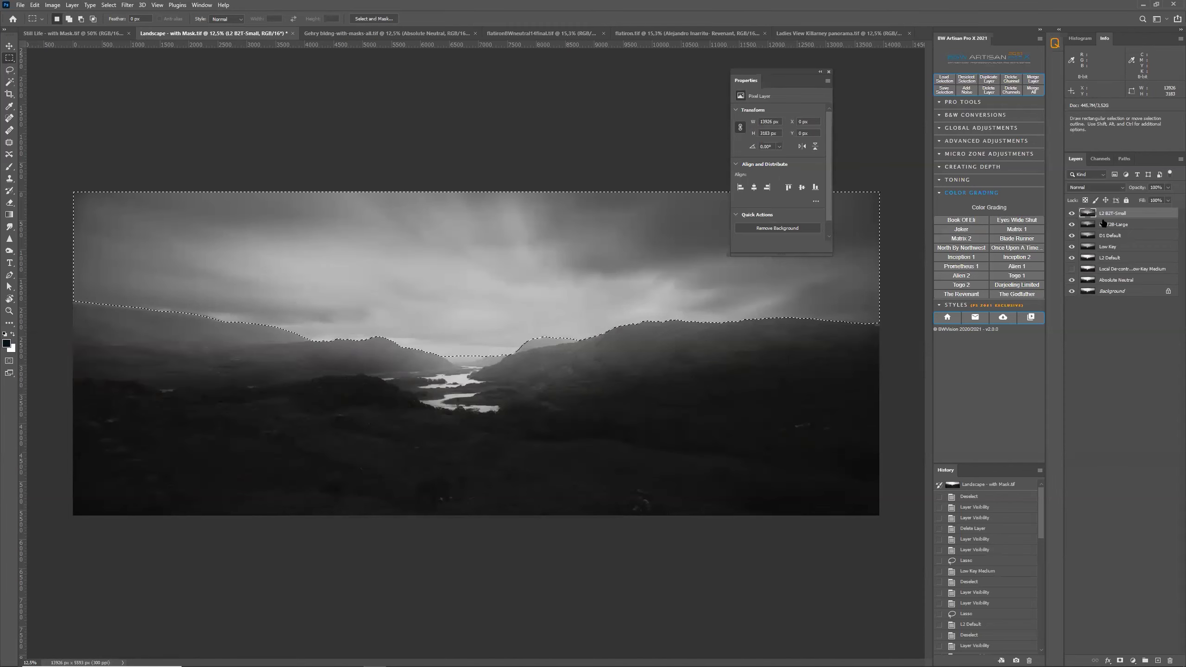
click(112, 5)
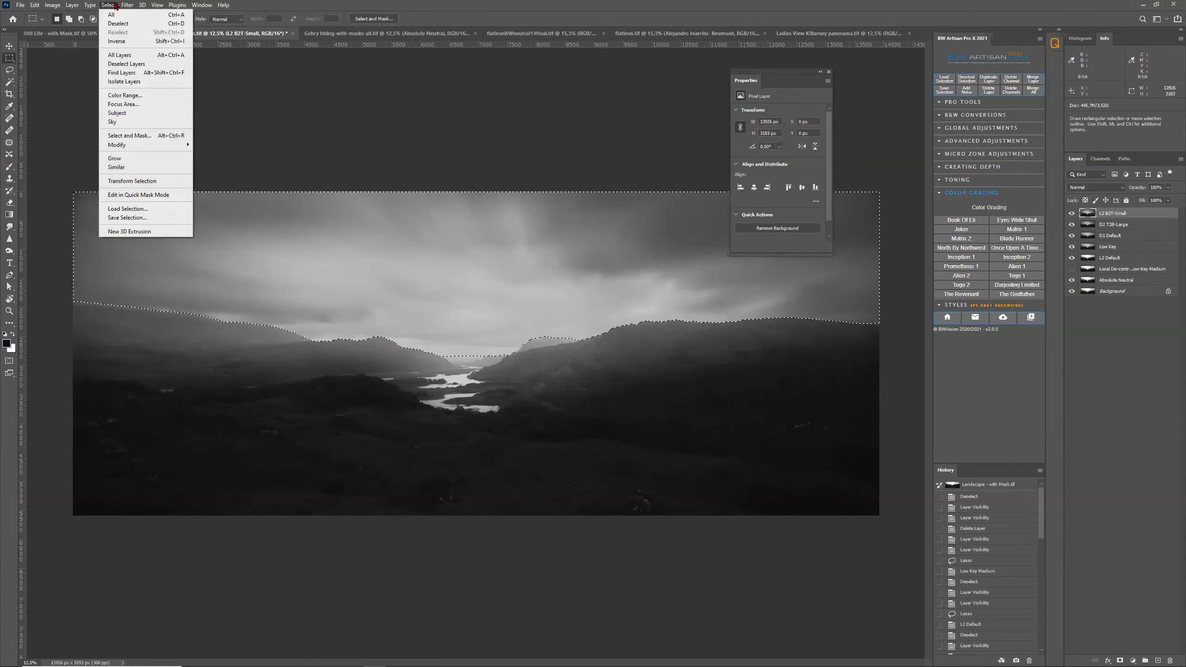
click(326, 6)
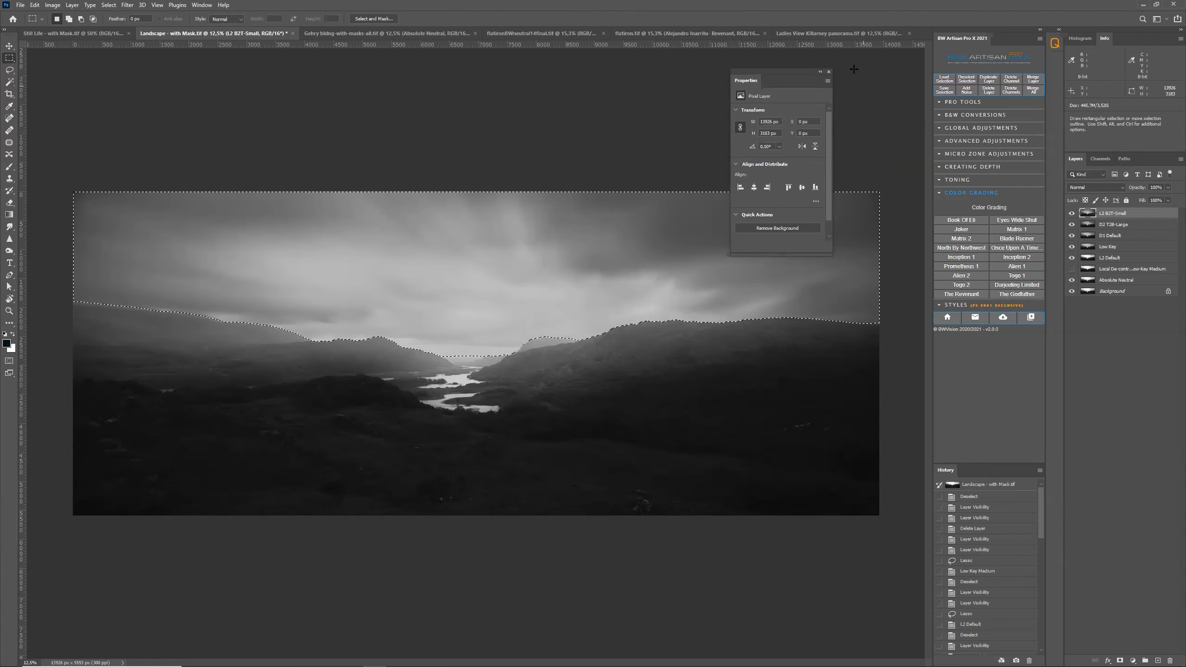
Step: Check the Ladies View Killarney panorama's pixel dimensions in Image Size, and close it without resizing
click(801, 33)
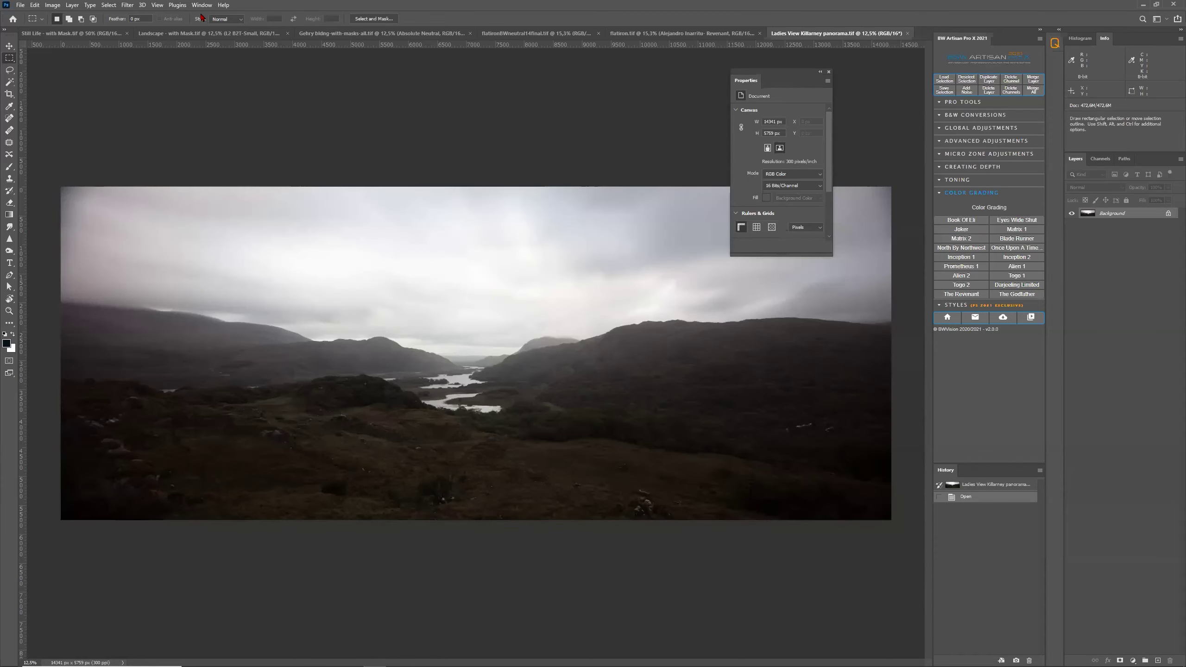
click(50, 5)
mouse_move(55, 20)
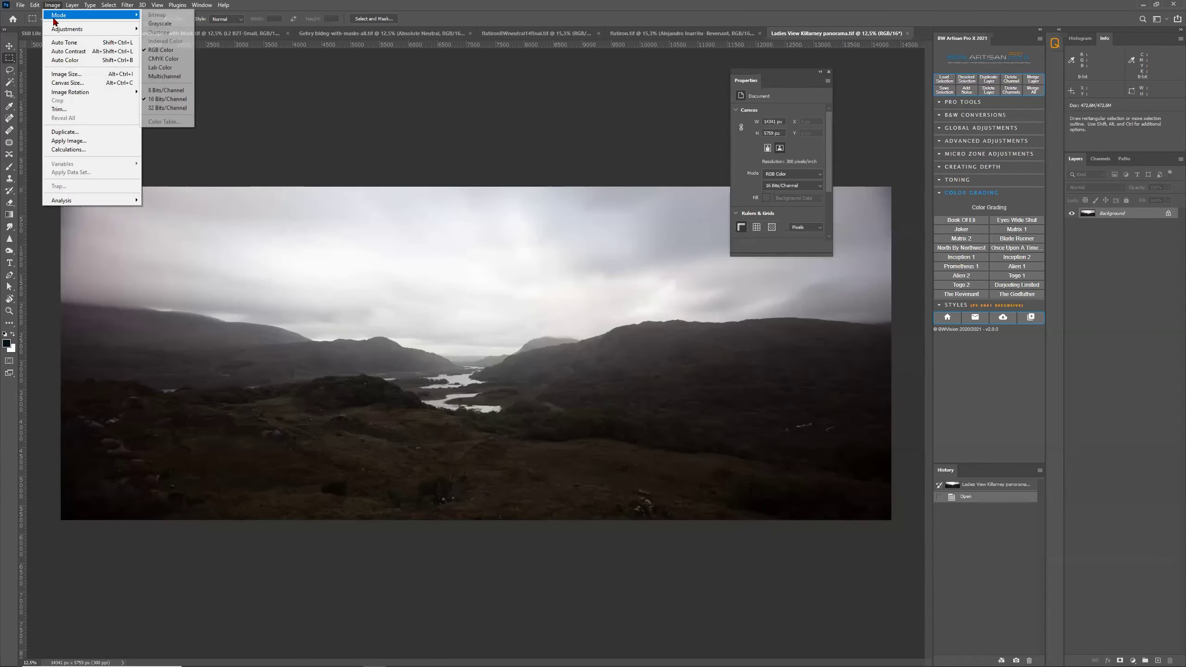
click(63, 73)
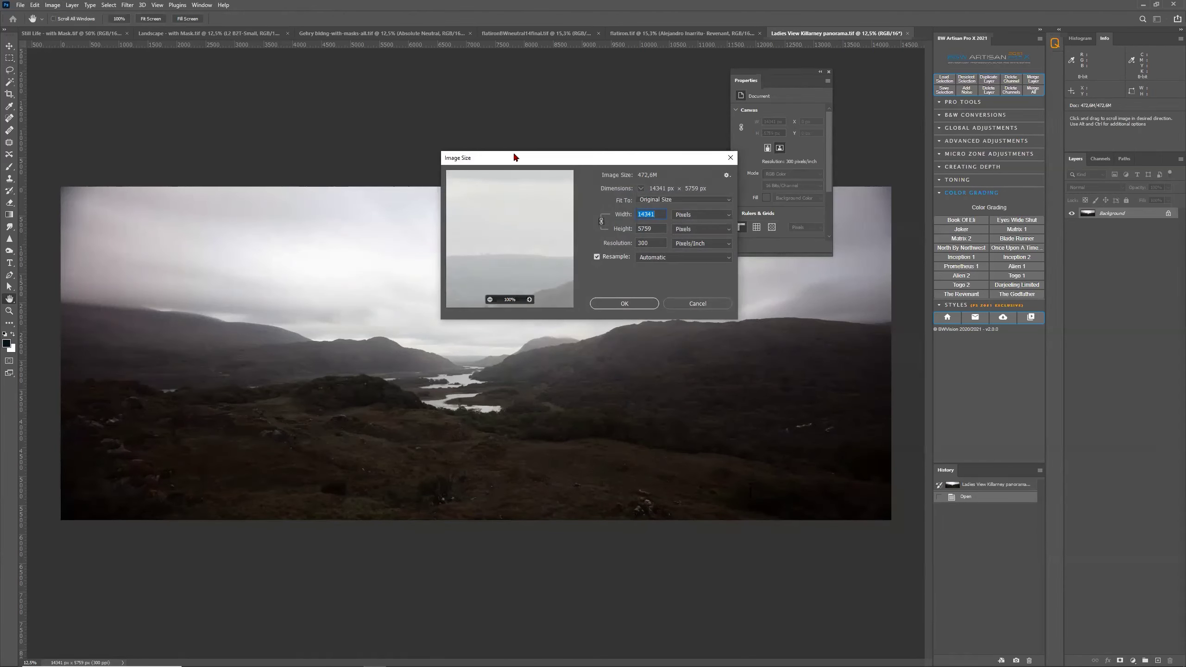
drag(515, 158, 414, 116)
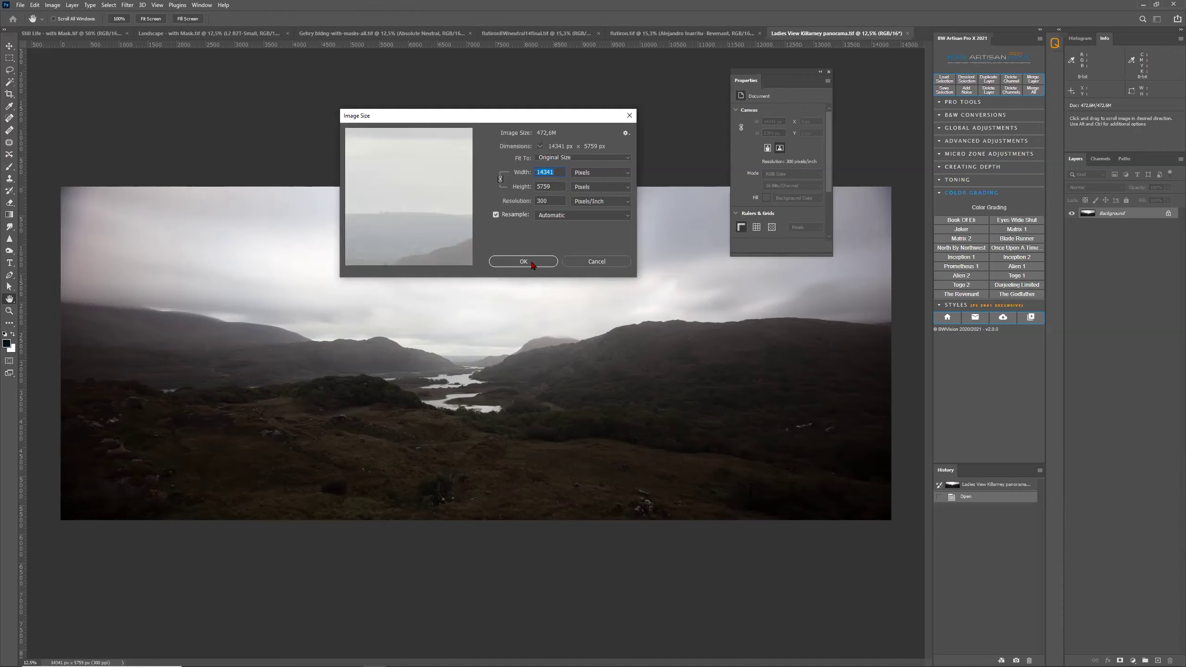
click(596, 261)
Step: Check the pixel dimensions of the Landscape - with Mask document in Image Size, and close it without resizing
click(198, 33)
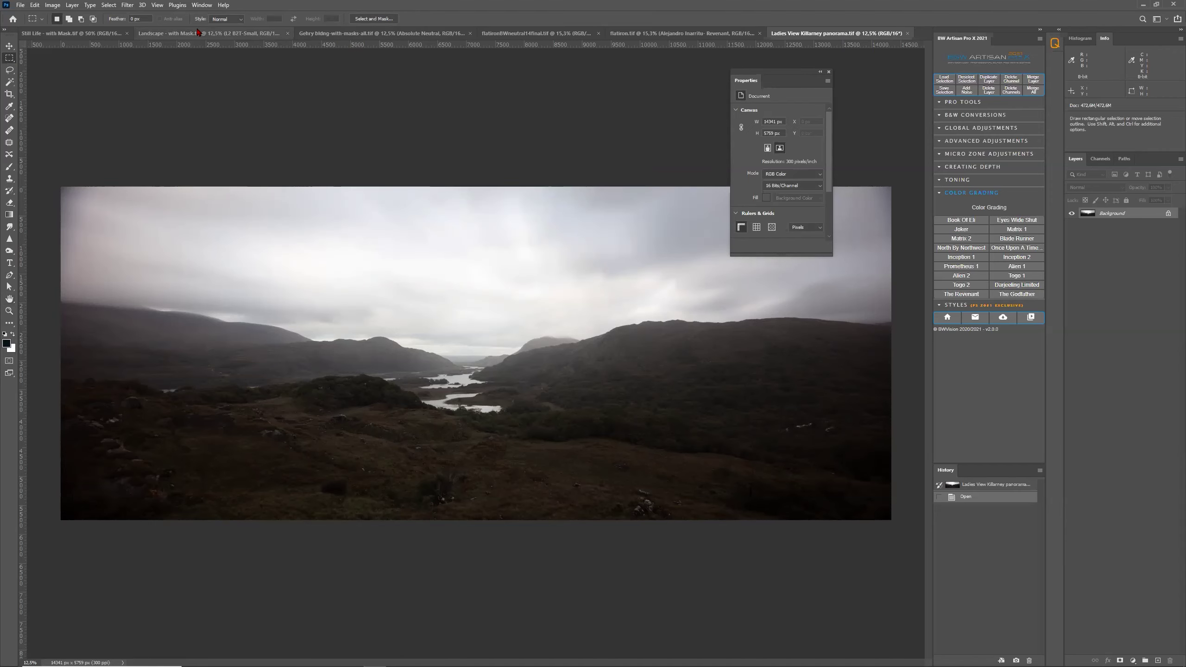
click(52, 5)
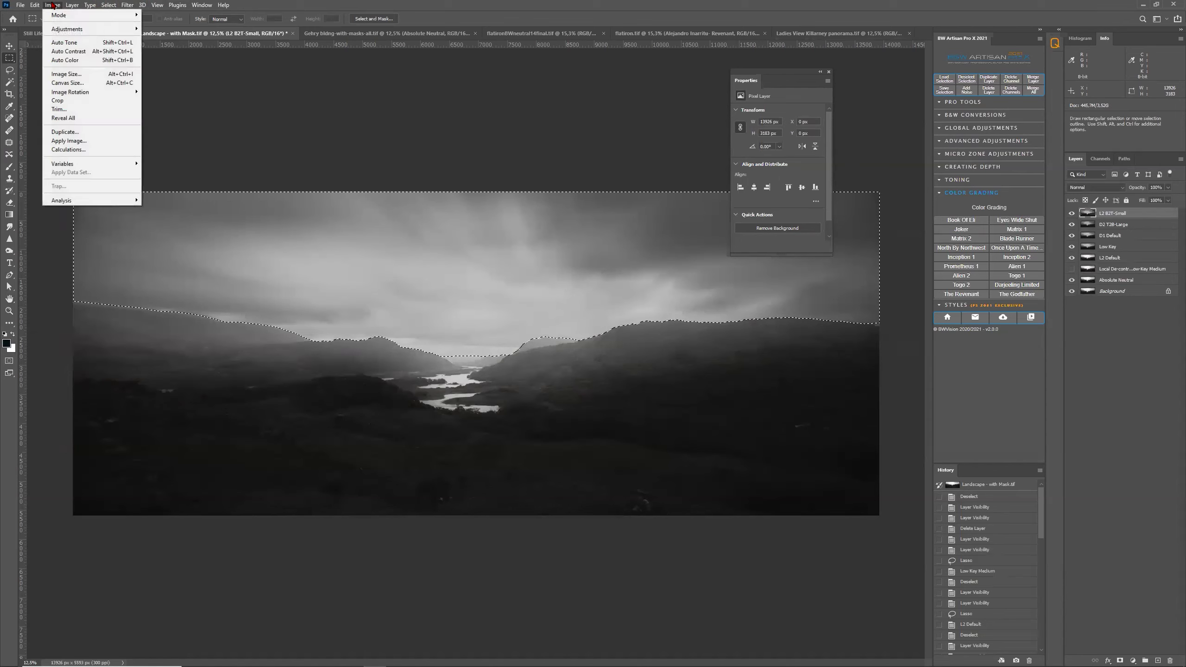
click(70, 75)
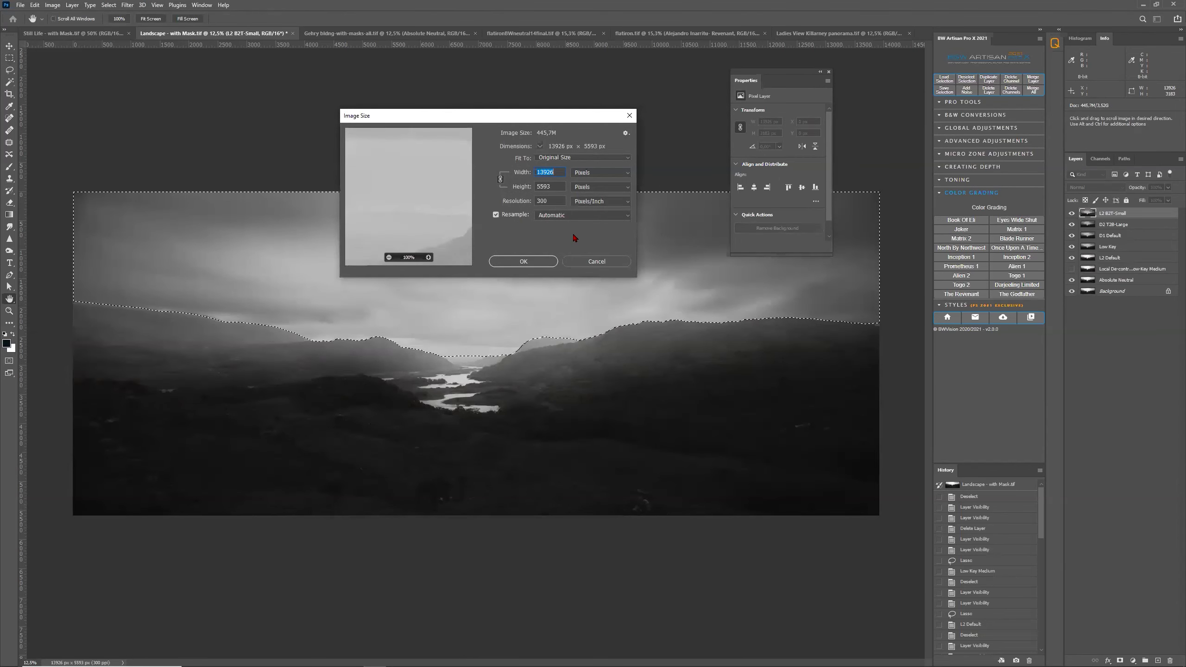
click(589, 265)
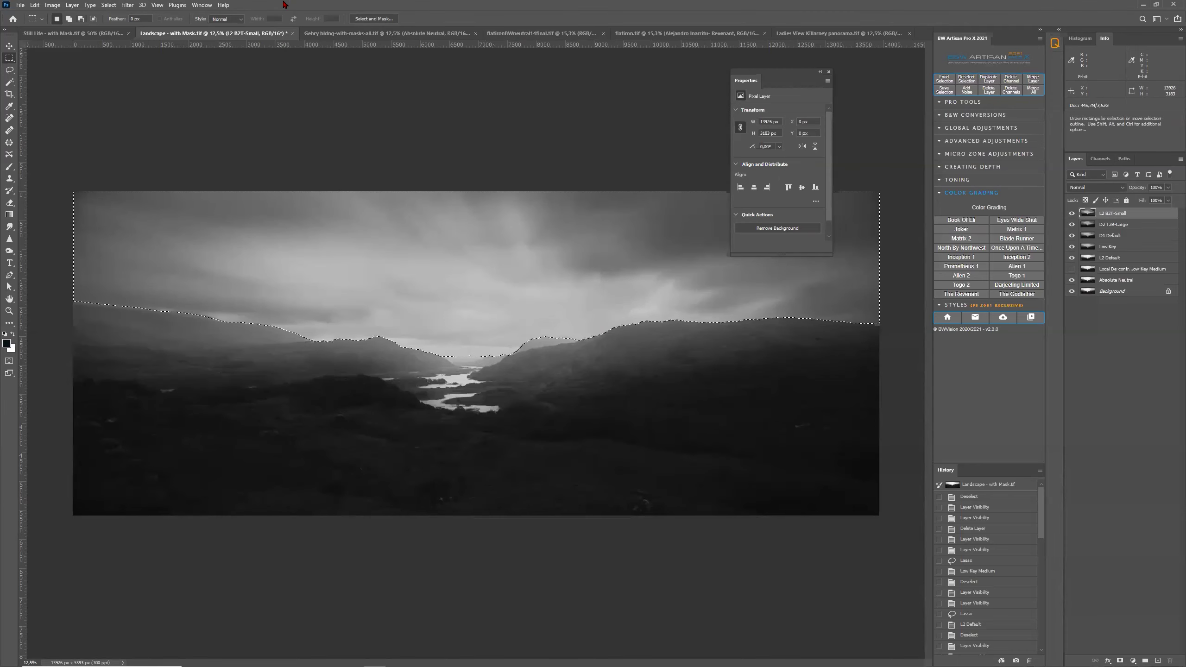
click(53, 6)
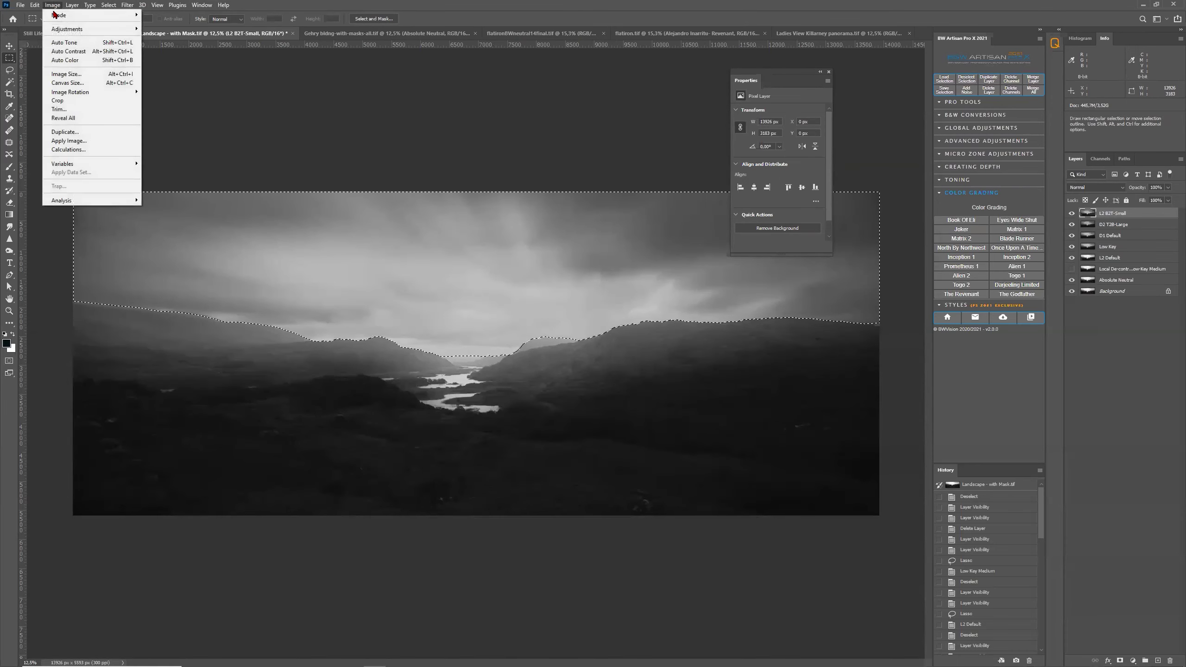
click(66, 74)
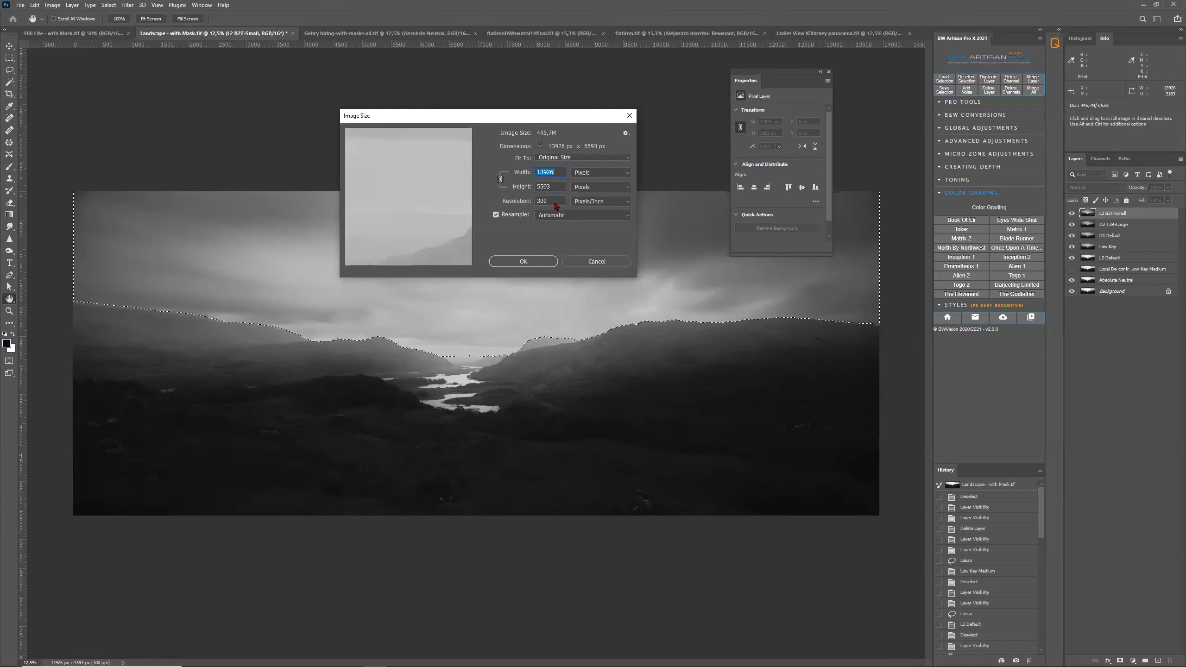
click(597, 262)
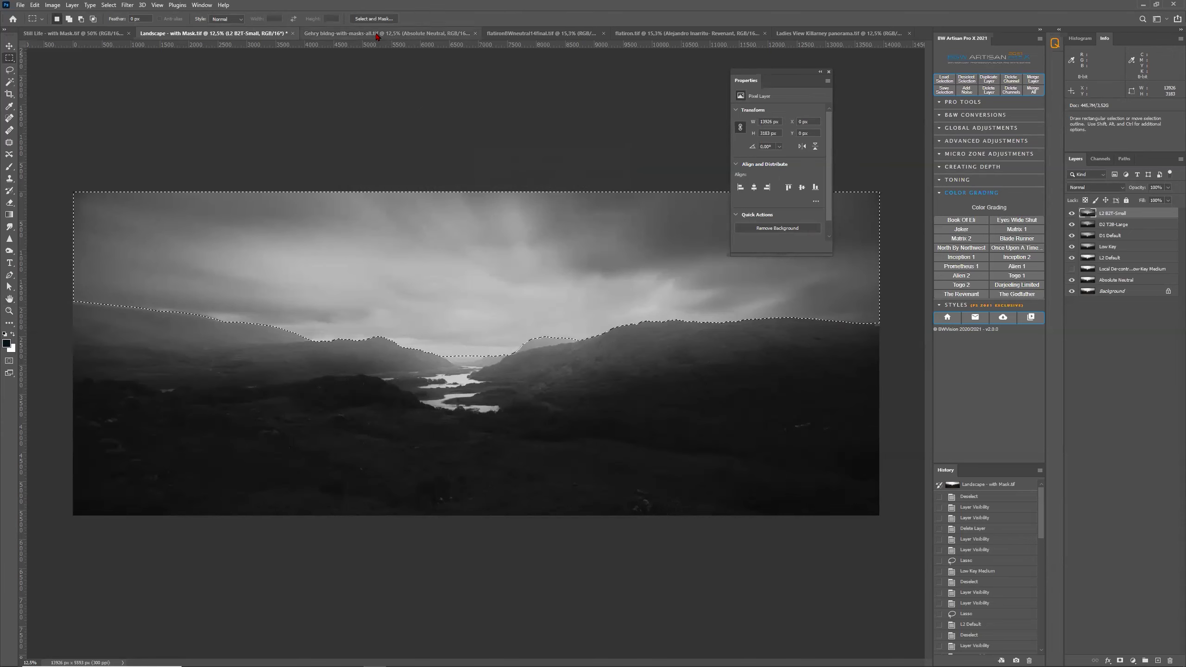
Step: Resize the Ladies View Killarney panorama to a width of 13926 pixels, keeping its proportions
click(831, 34)
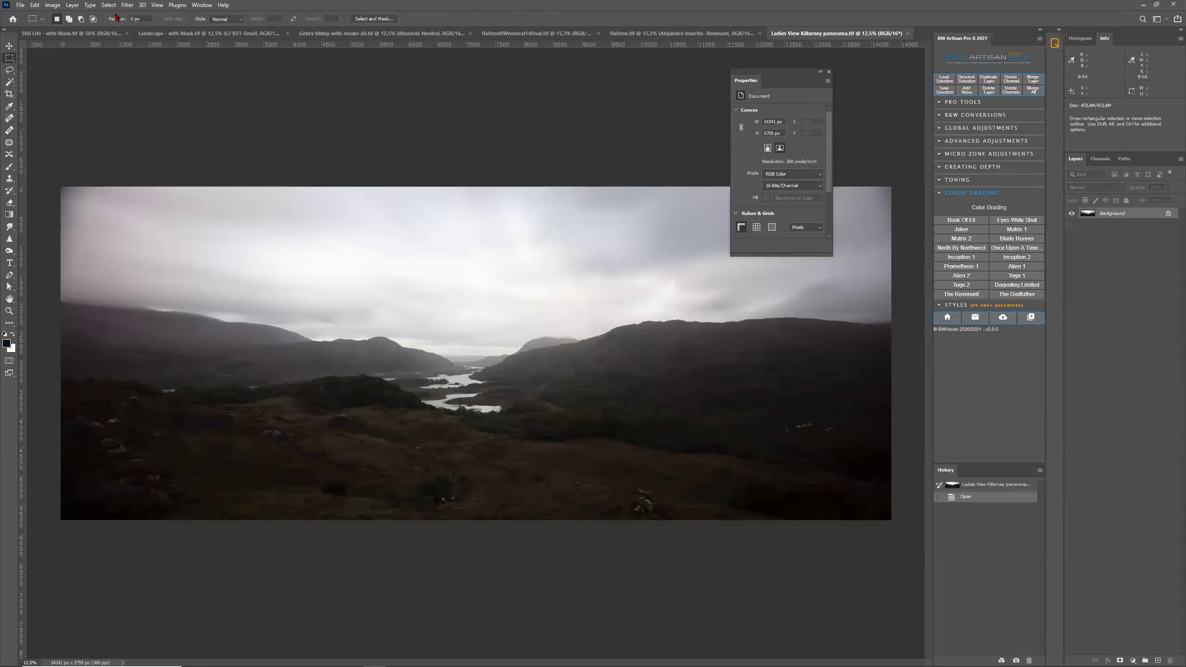
click(55, 5)
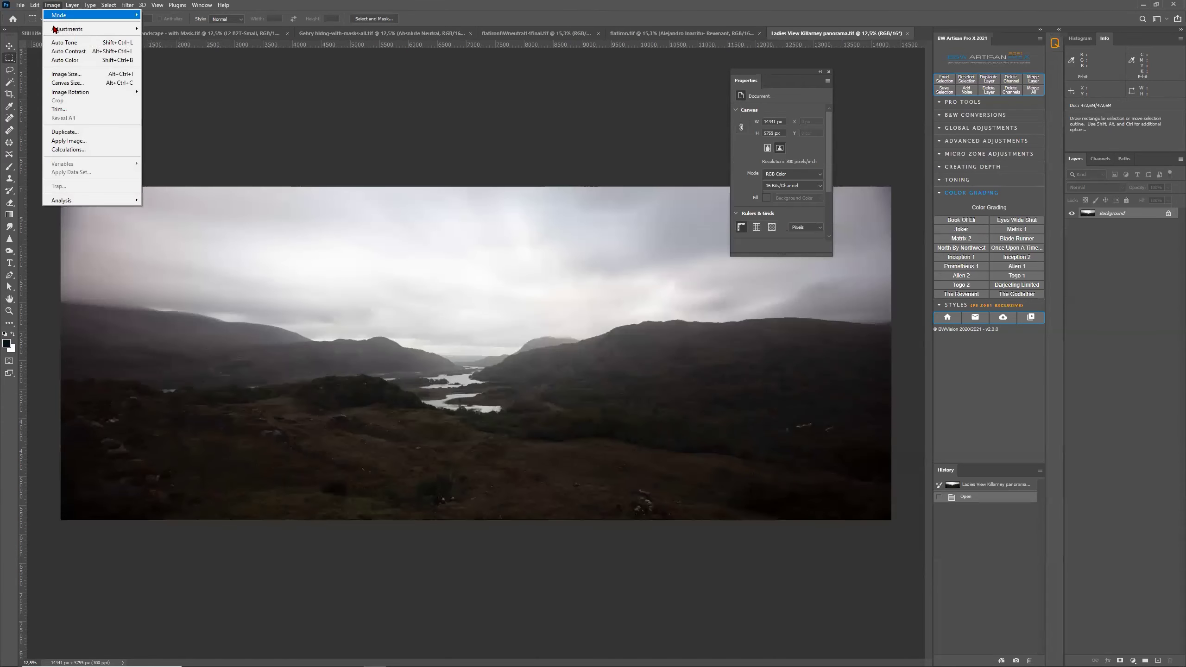
click(56, 76)
text(13926)
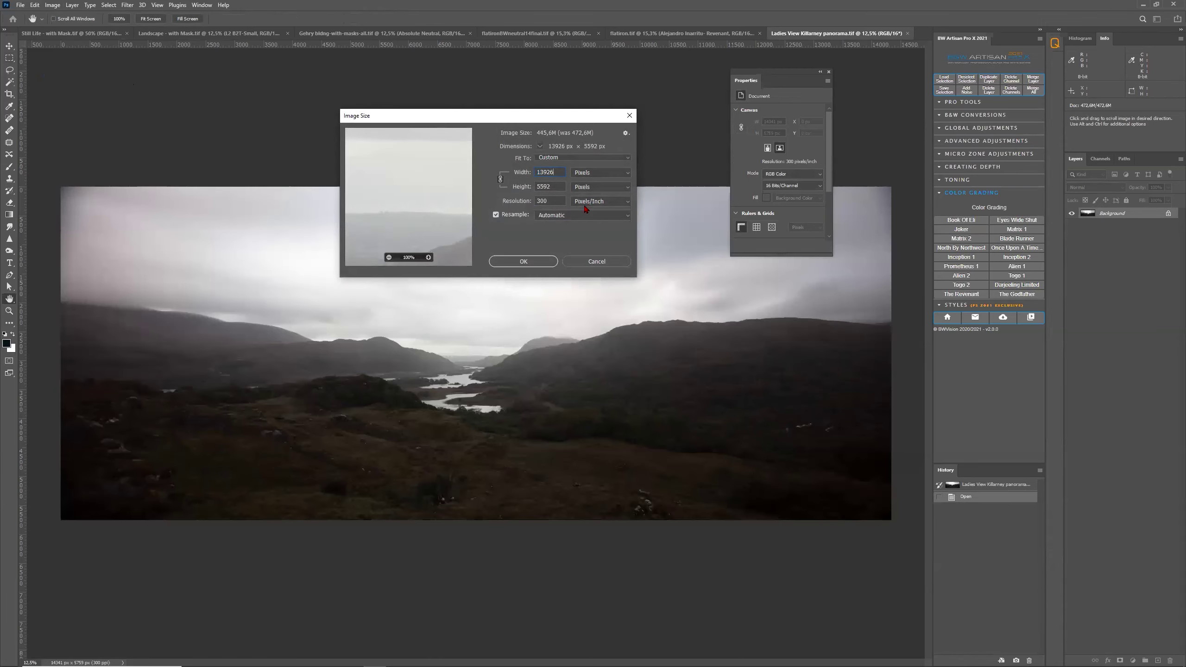
click(522, 261)
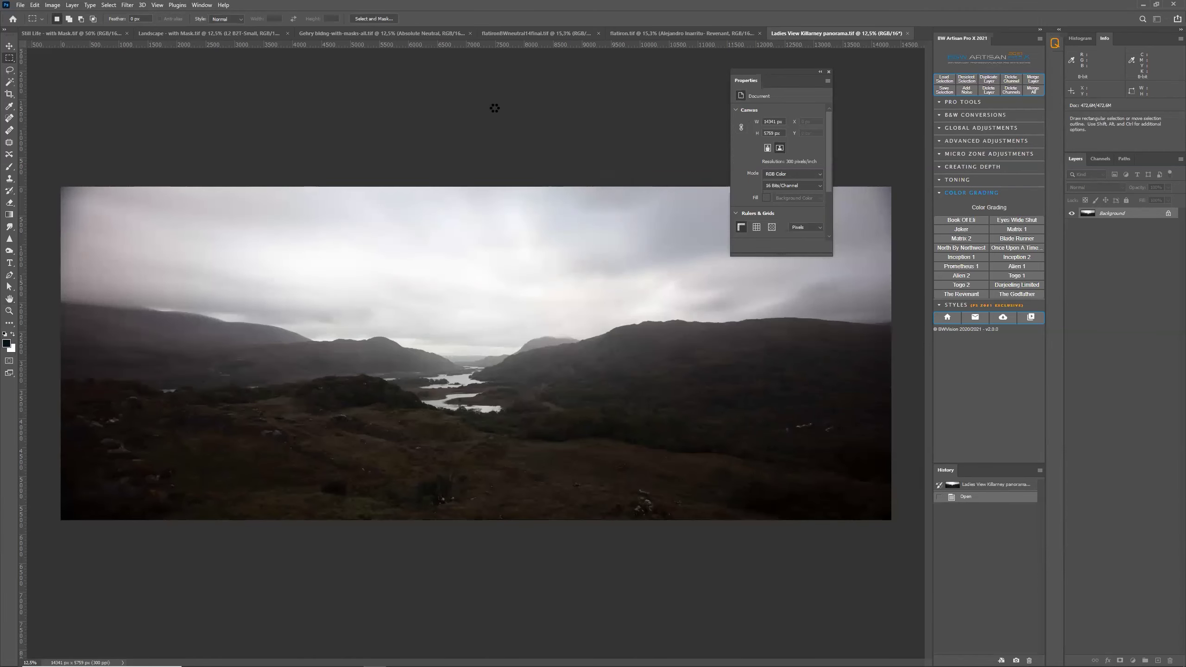
Step: Review the selection commands for the resized panorama and recheck its pixel dimensions in Image Size without changing them
click(109, 5)
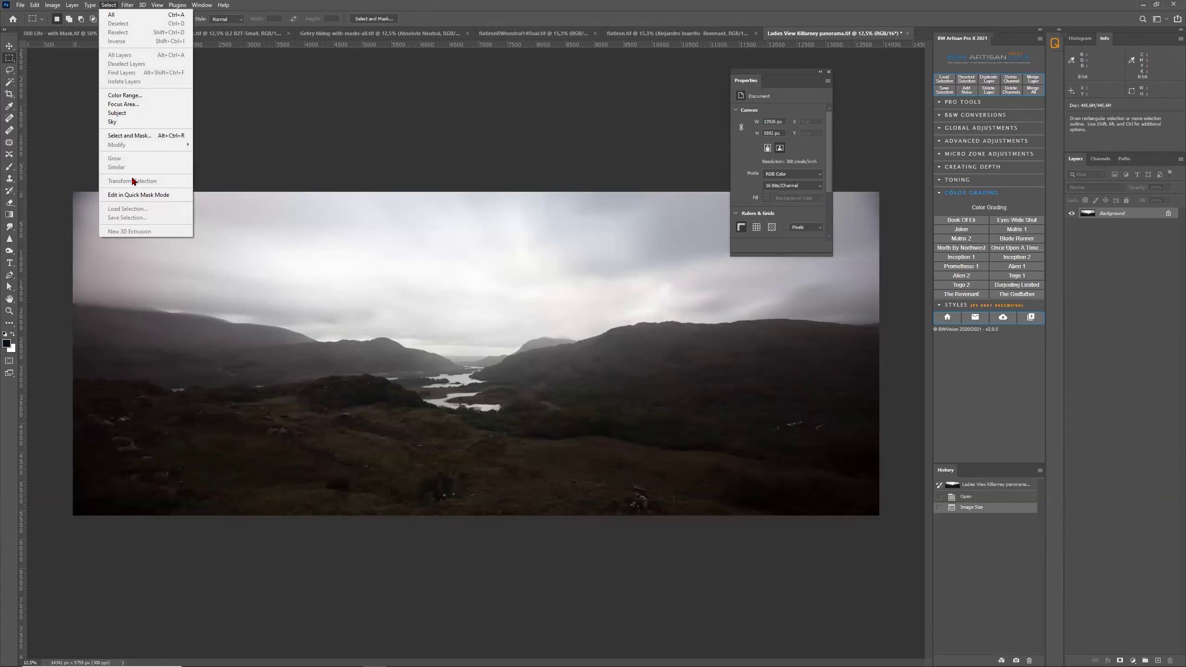
click(350, 13)
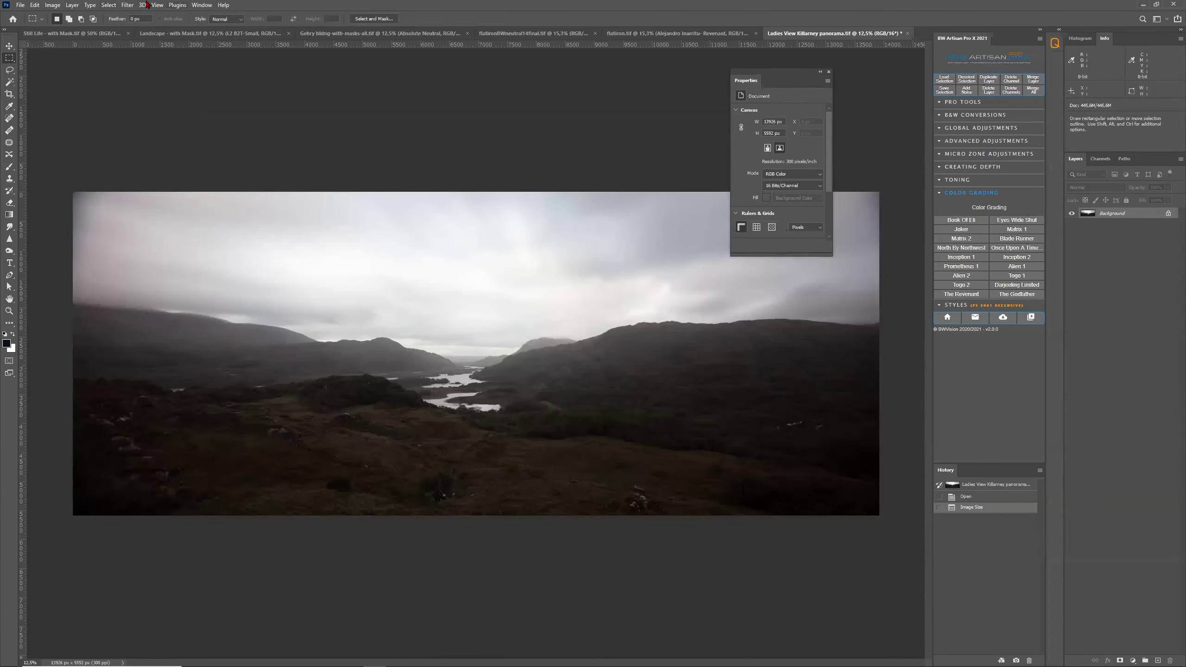
click(35, 5)
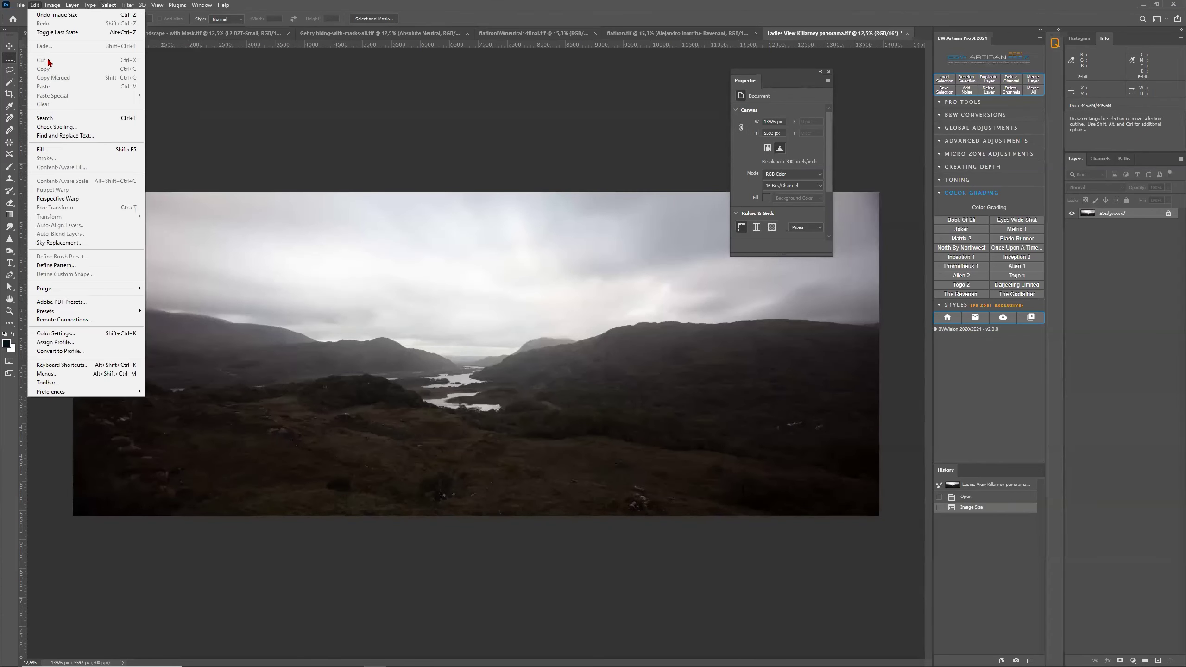
click(52, 5)
click(65, 73)
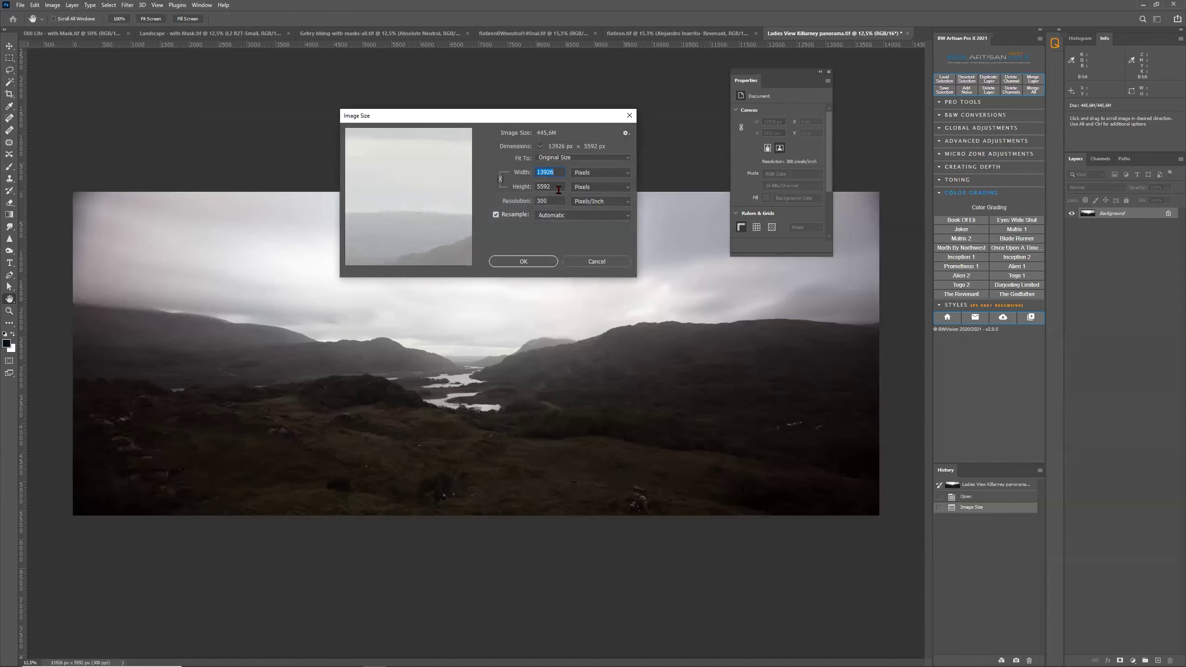
click(598, 261)
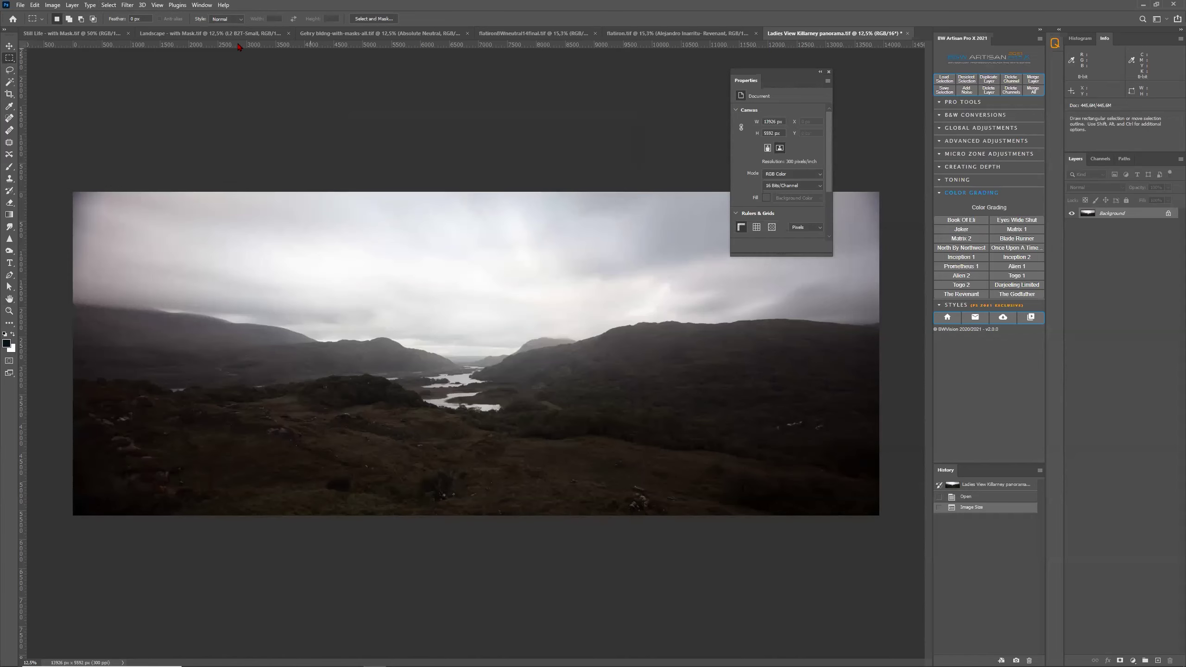
Step: Check the Landscape - with Mask document's pixel dimensions in Image Size, and close it without resizing
click(218, 35)
click(53, 5)
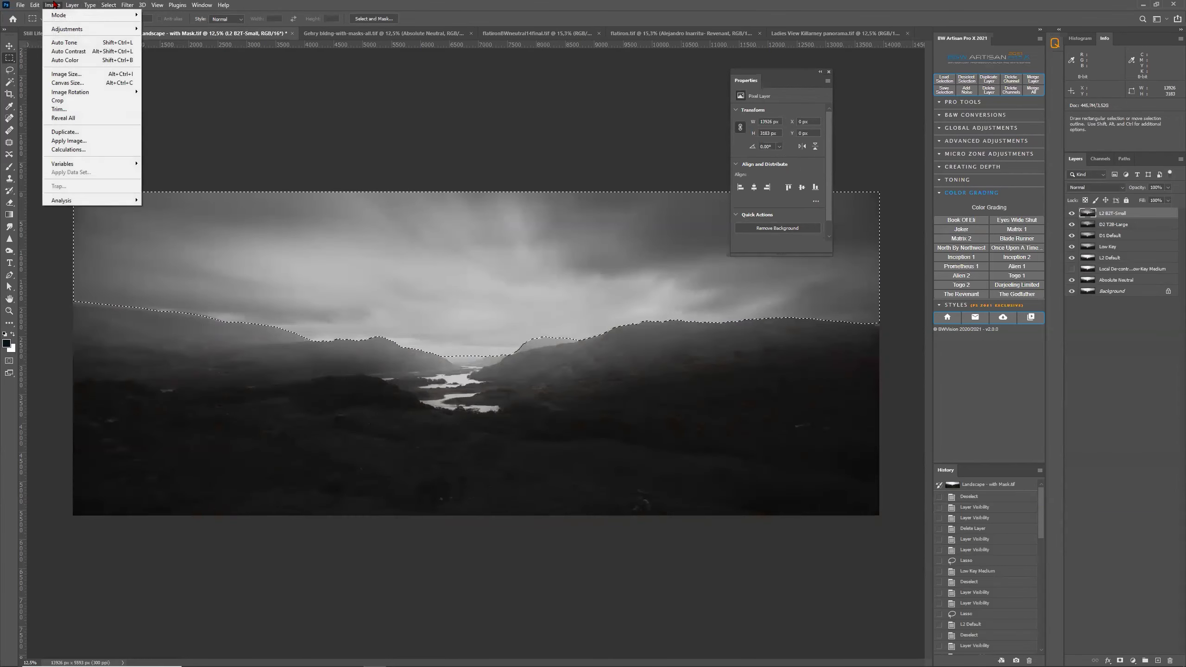
click(66, 73)
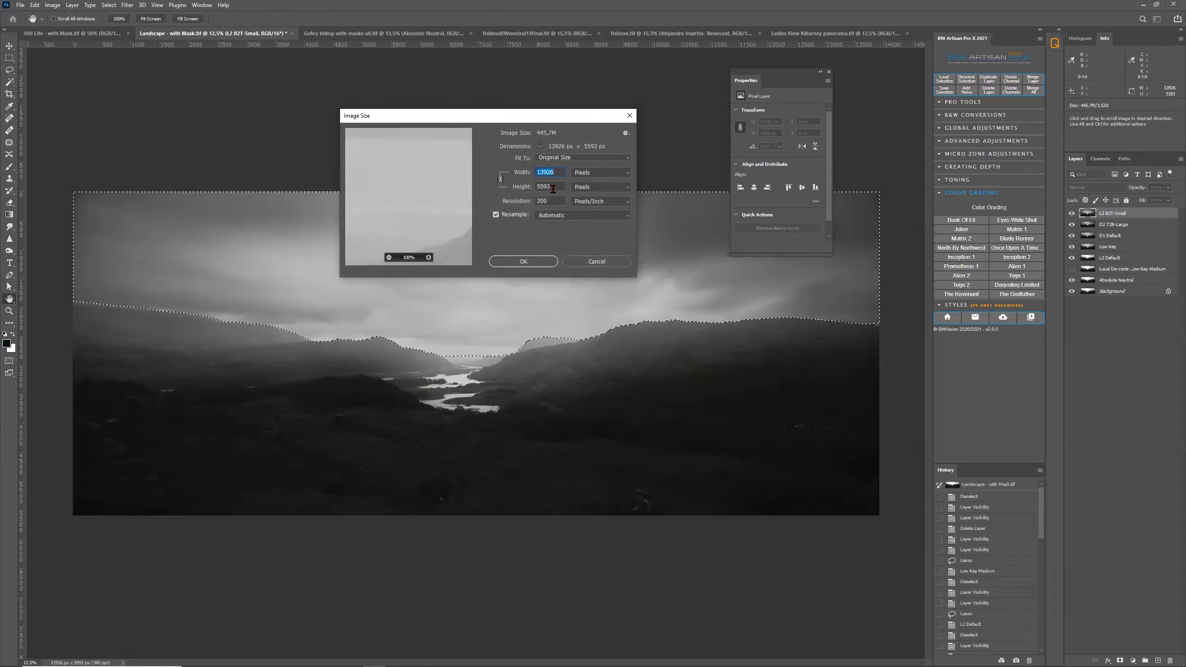
key(Escape)
key(m)
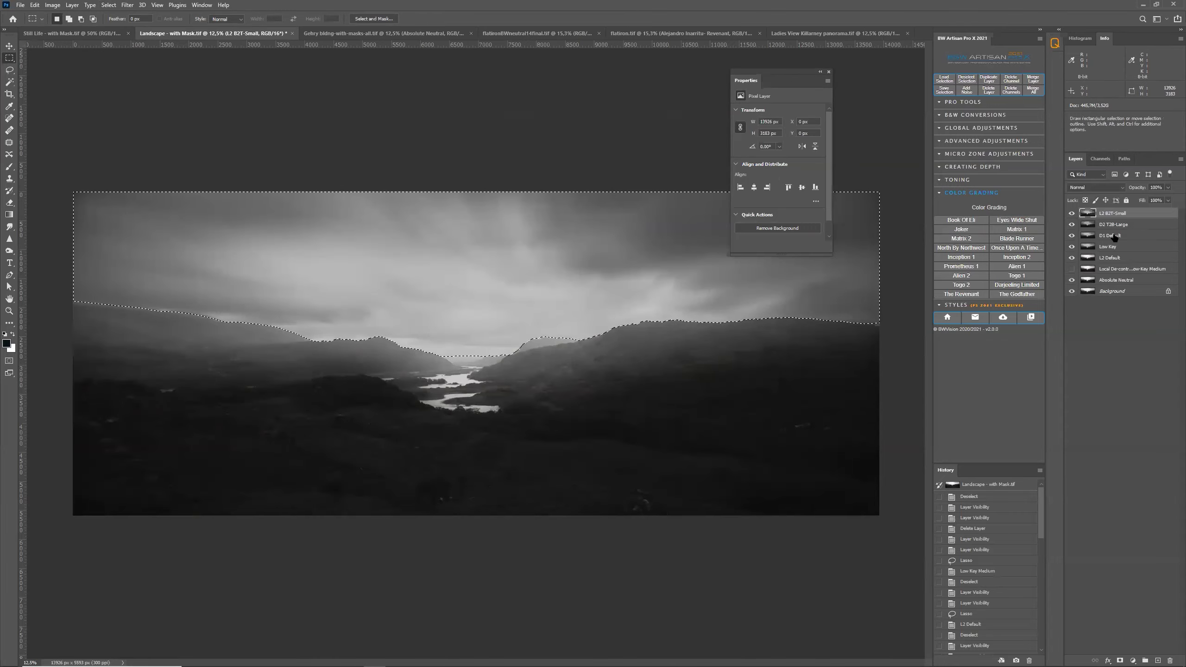
Step: Delete all the layers above Background in the Landscape - with Mask document
shift+click(1116, 280)
drag(1135, 283, 1170, 660)
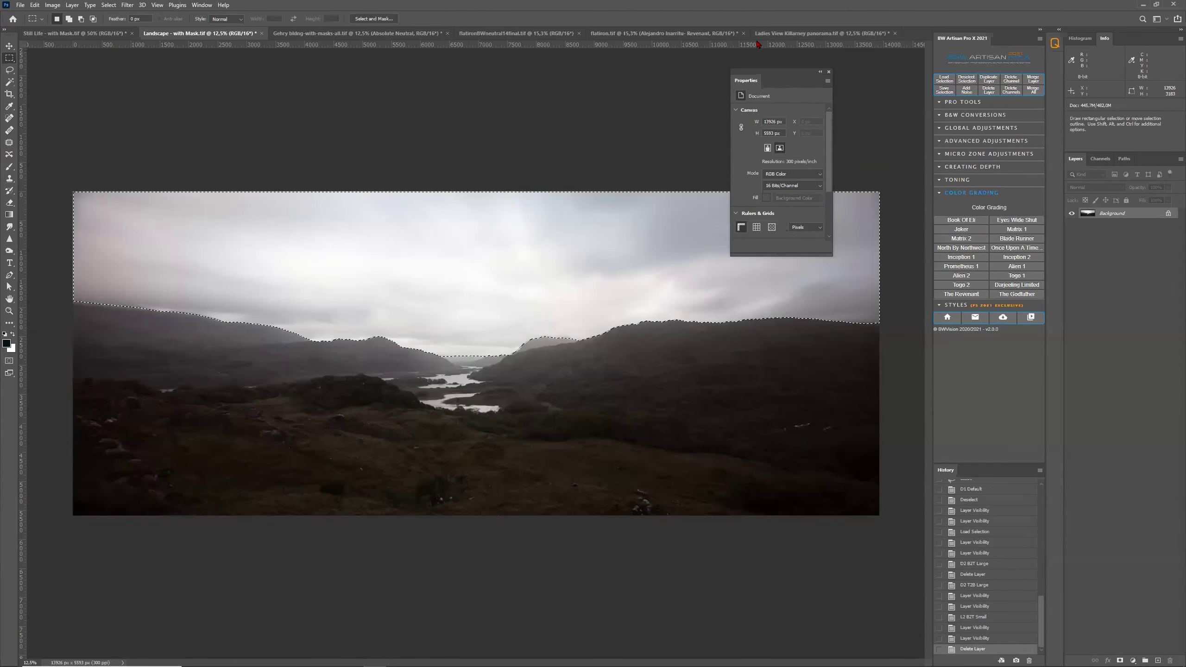
Step: Check the channels of the Ladies View Killarney panorama and close that document without saving its changes
click(779, 34)
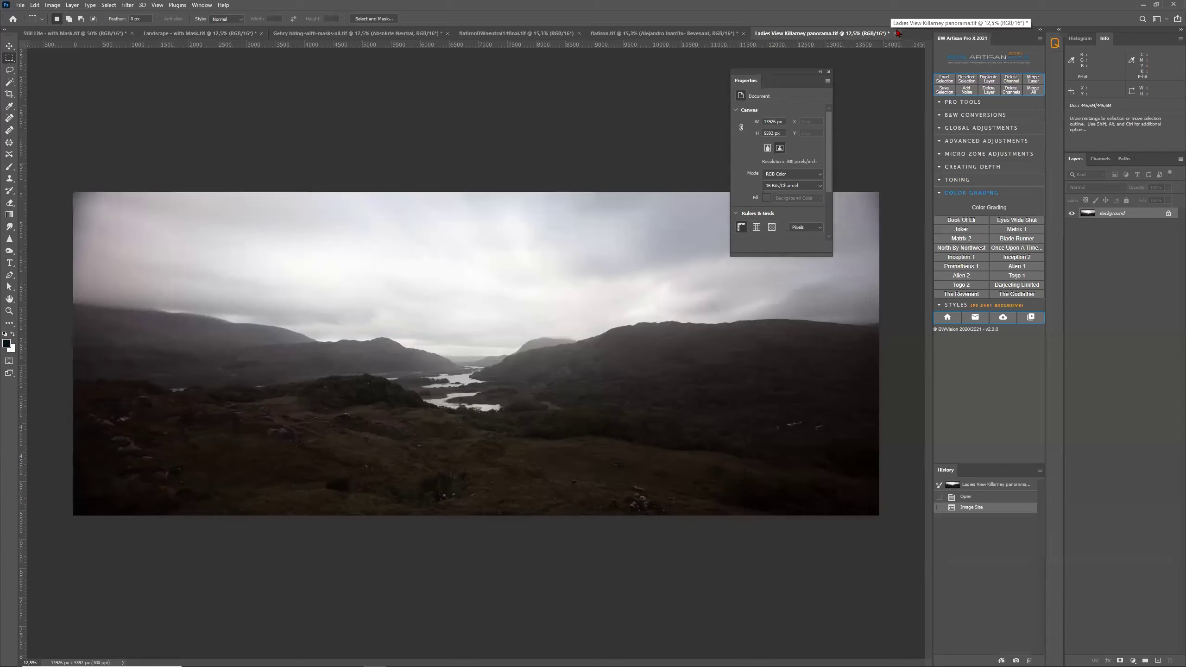
click(1106, 160)
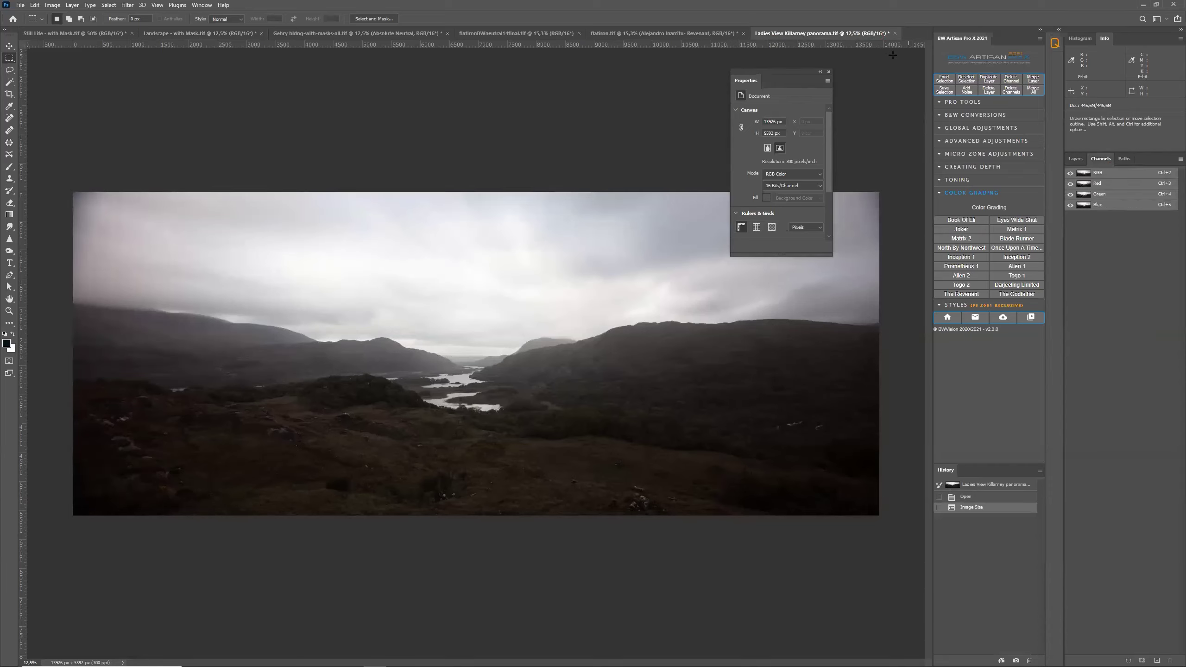
click(897, 34)
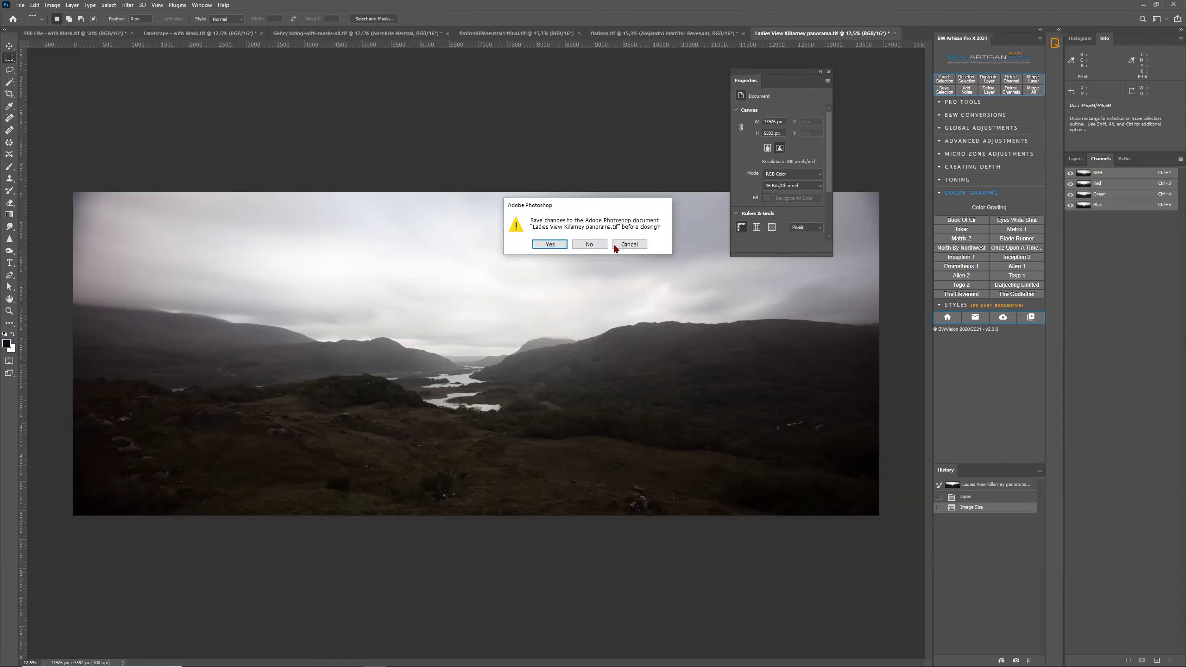
click(585, 246)
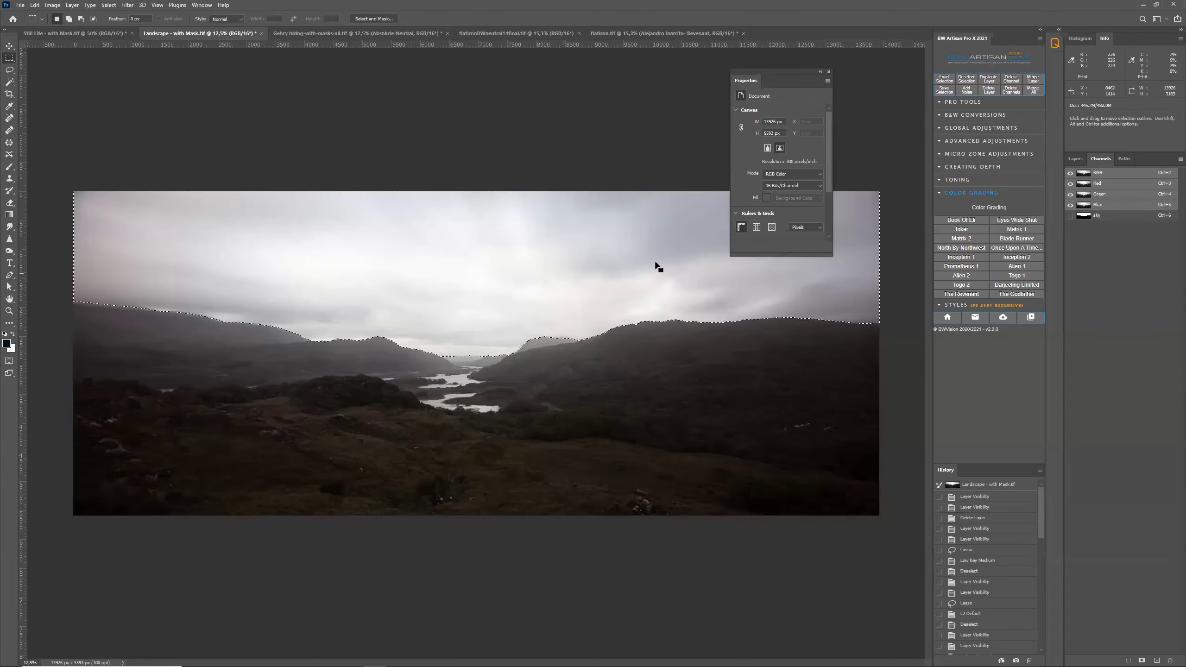
Step: Deselect the sky selection and delete the sky channel from the Landscape - with Mask document
click(108, 4)
click(112, 23)
drag(1114, 216, 1170, 660)
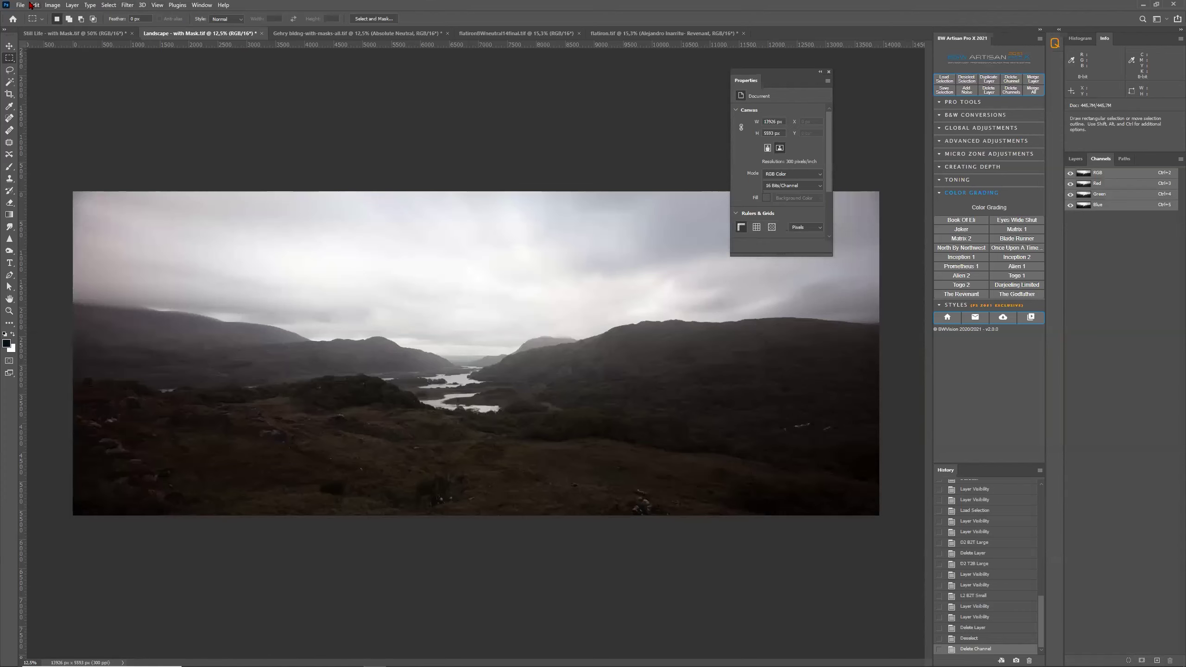
Step: Save the maskless landscape as the TIFF file Landscape - without Mask with no image compression, and close it
click(9, 5)
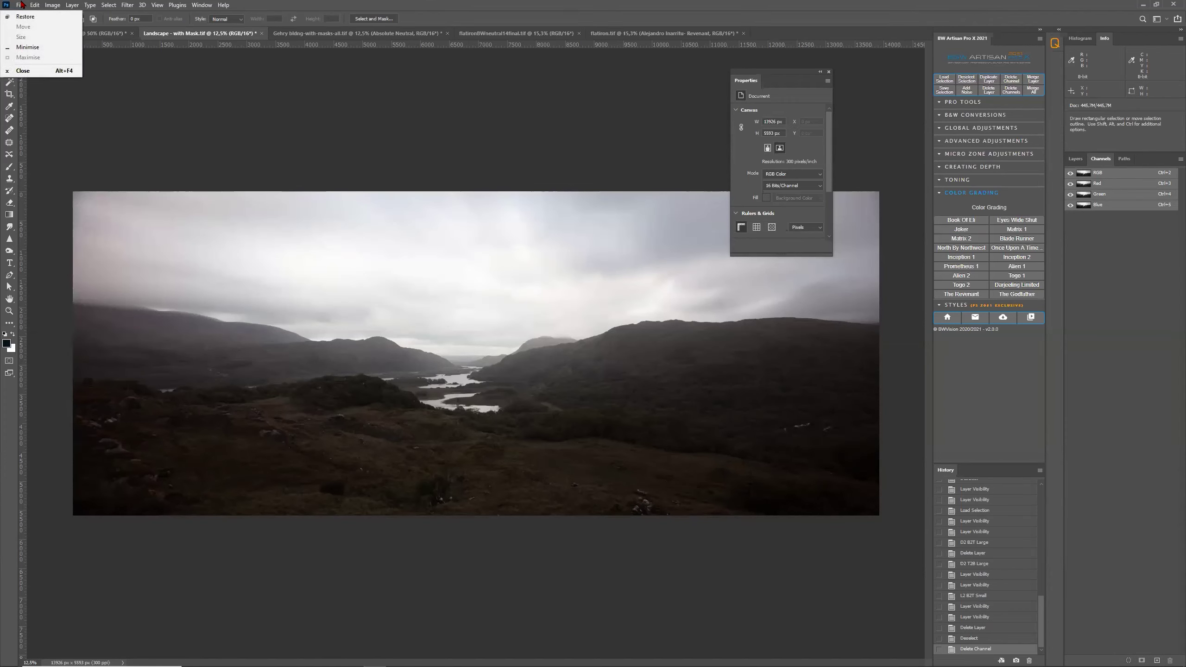
click(20, 4)
click(42, 116)
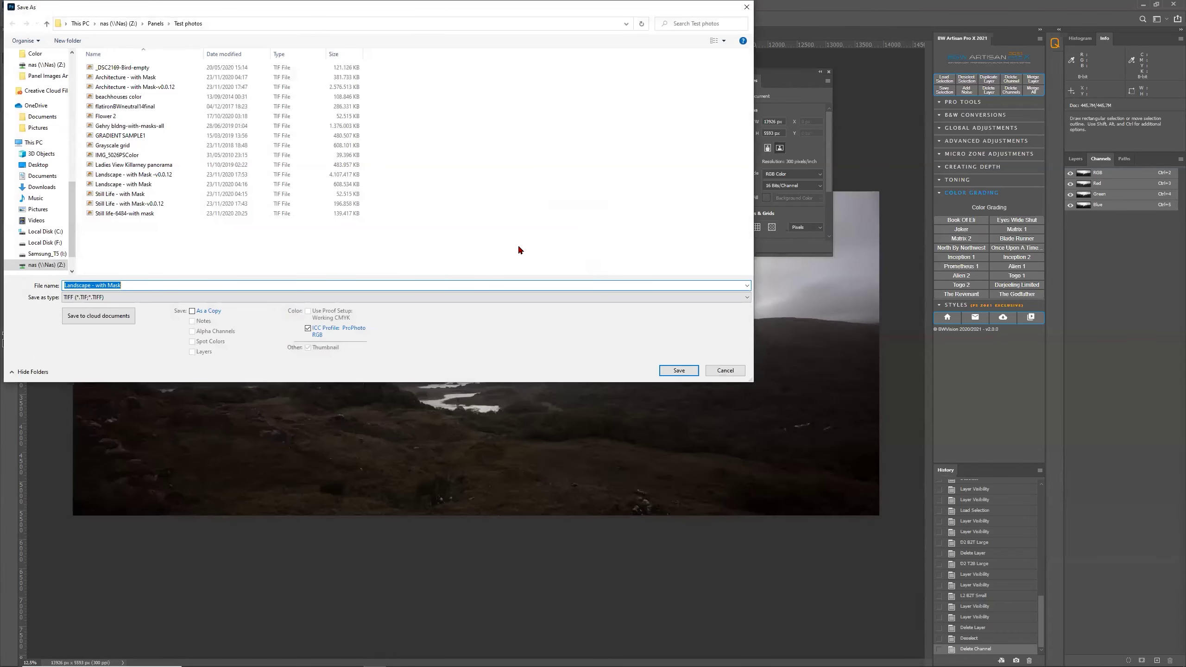
click(463, 287)
text(out)
key(Return)
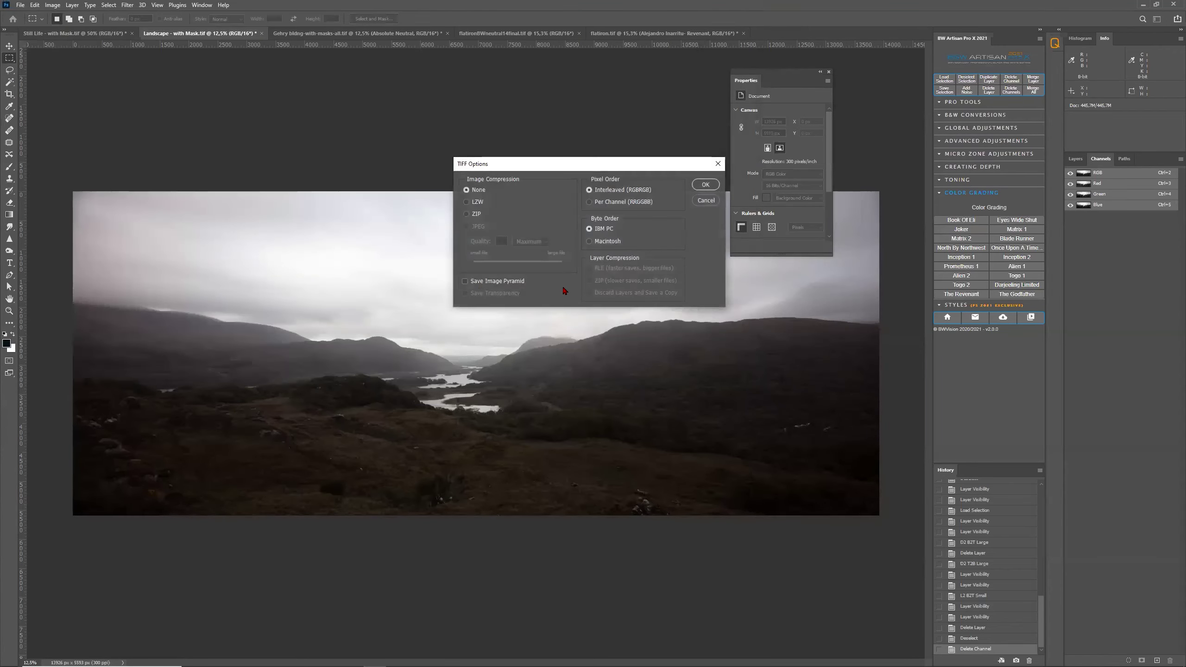
click(704, 184)
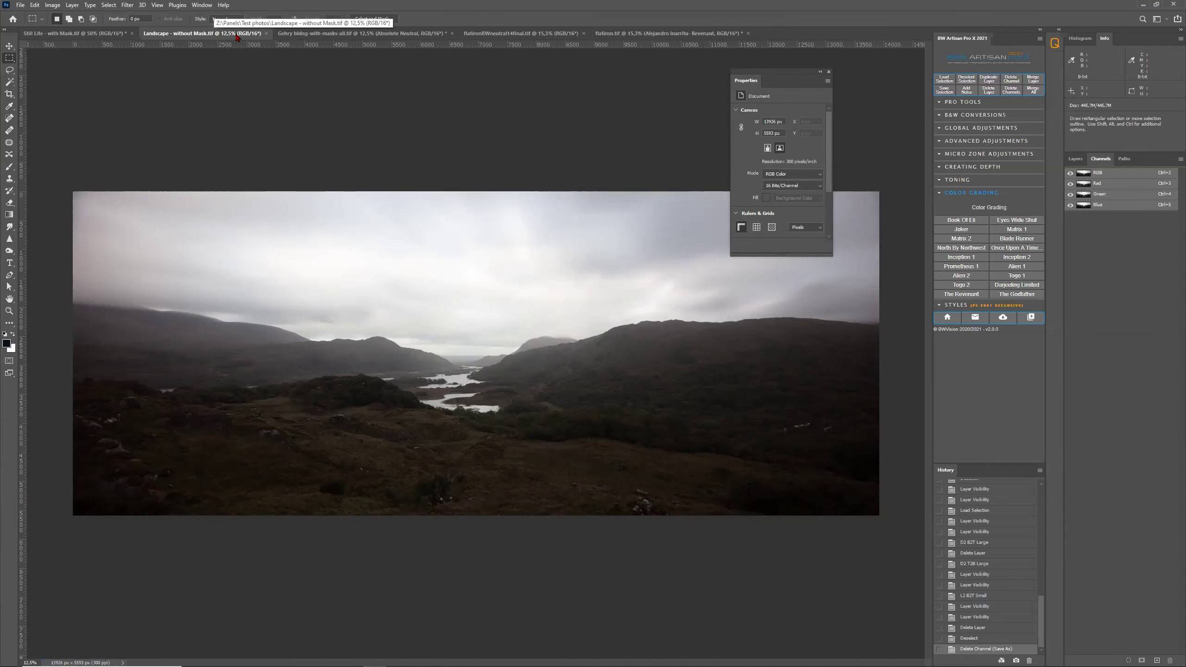
key(ctrl+w)
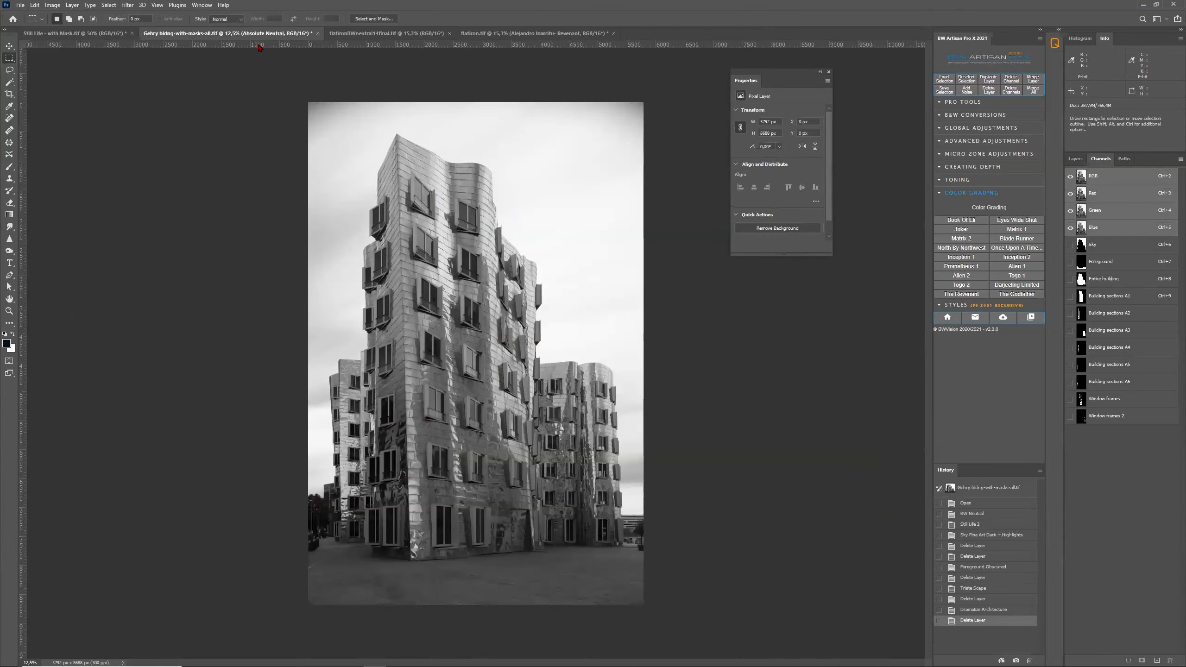
Step: Switch to File Explorer and open the Landscape - with Mask file from Test photos in Adobe Photoshop 2021
key(alt+Tab)
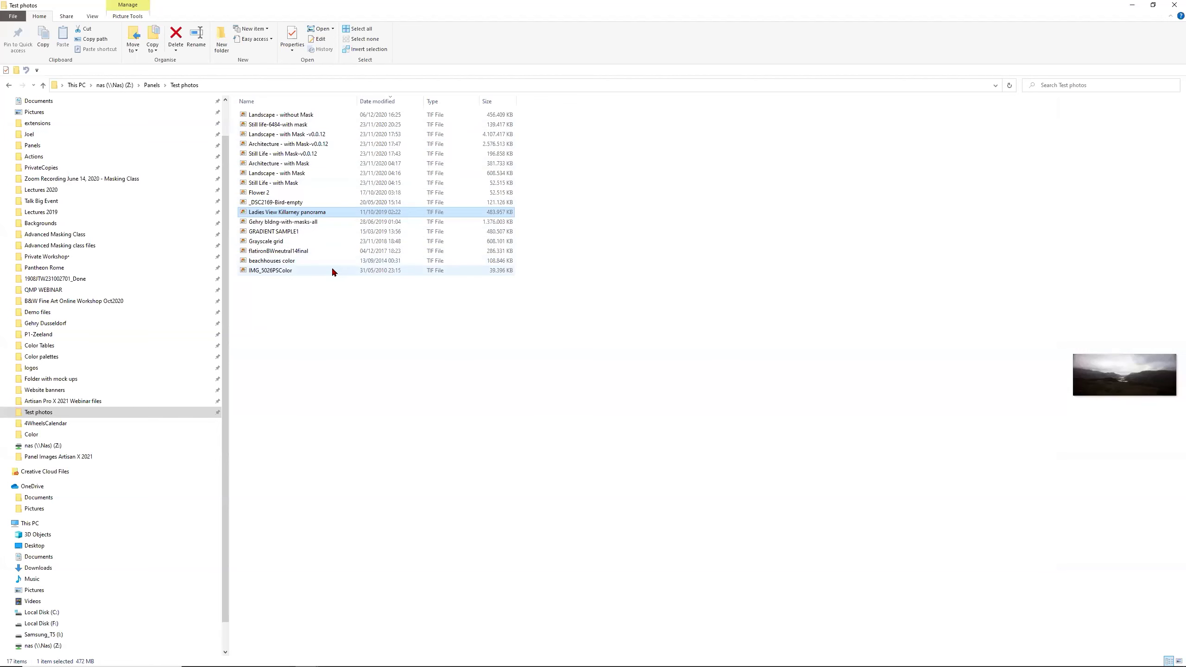
click(302, 174)
right_click(301, 174)
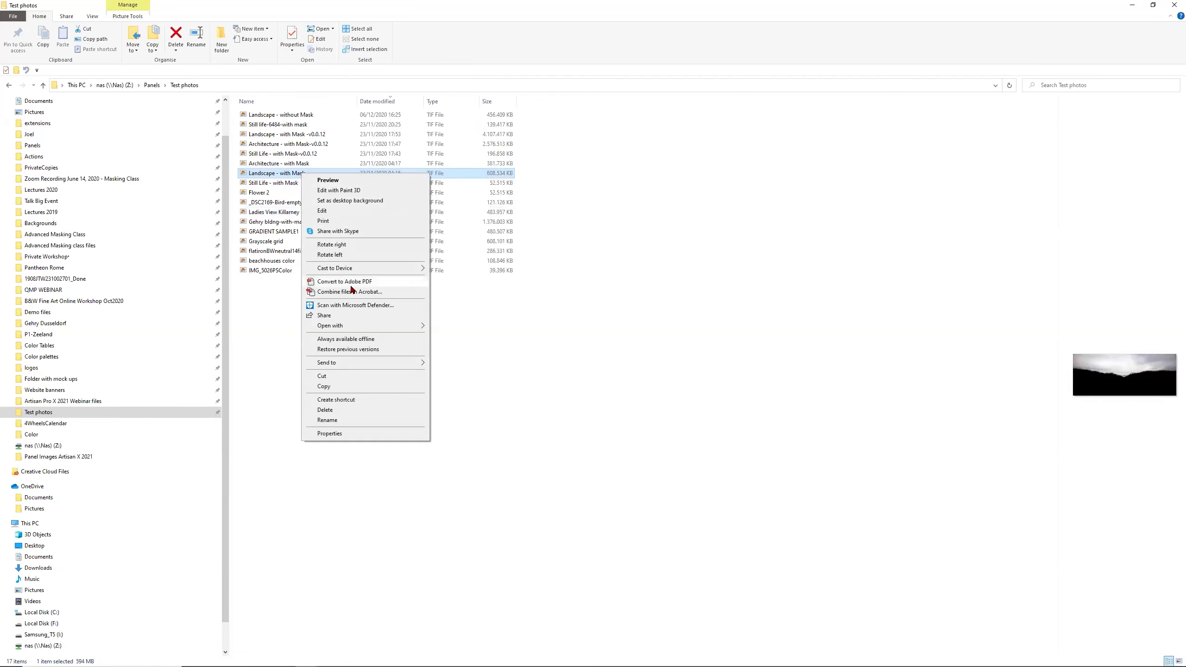
mouse_move(406, 326)
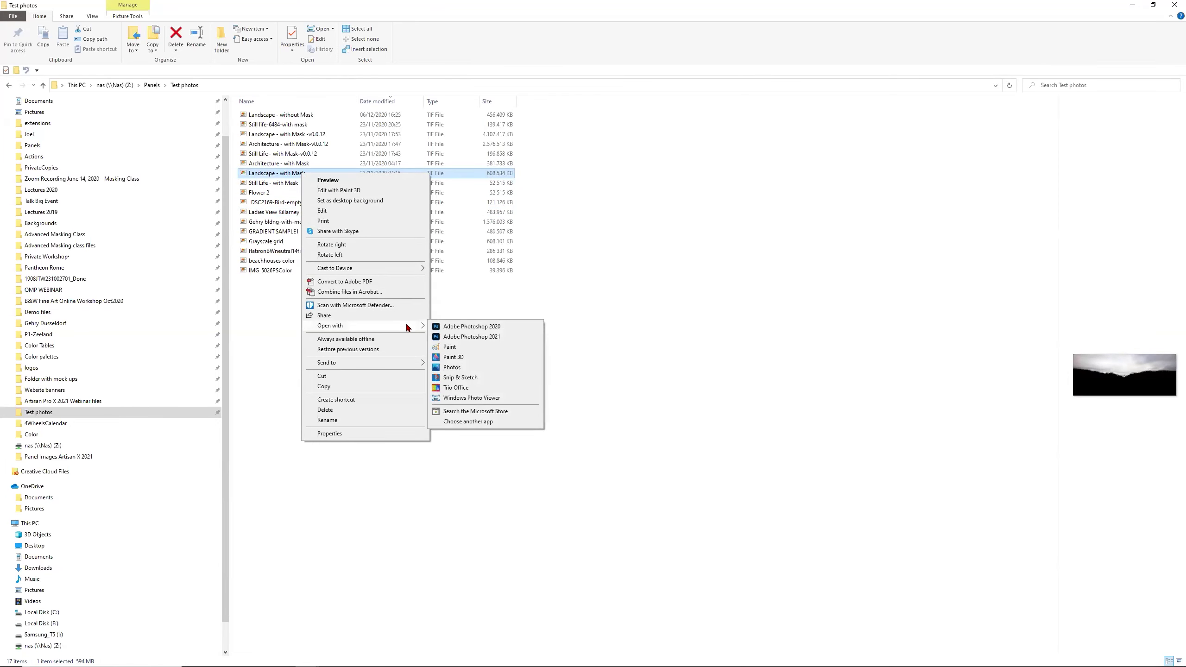
click(471, 336)
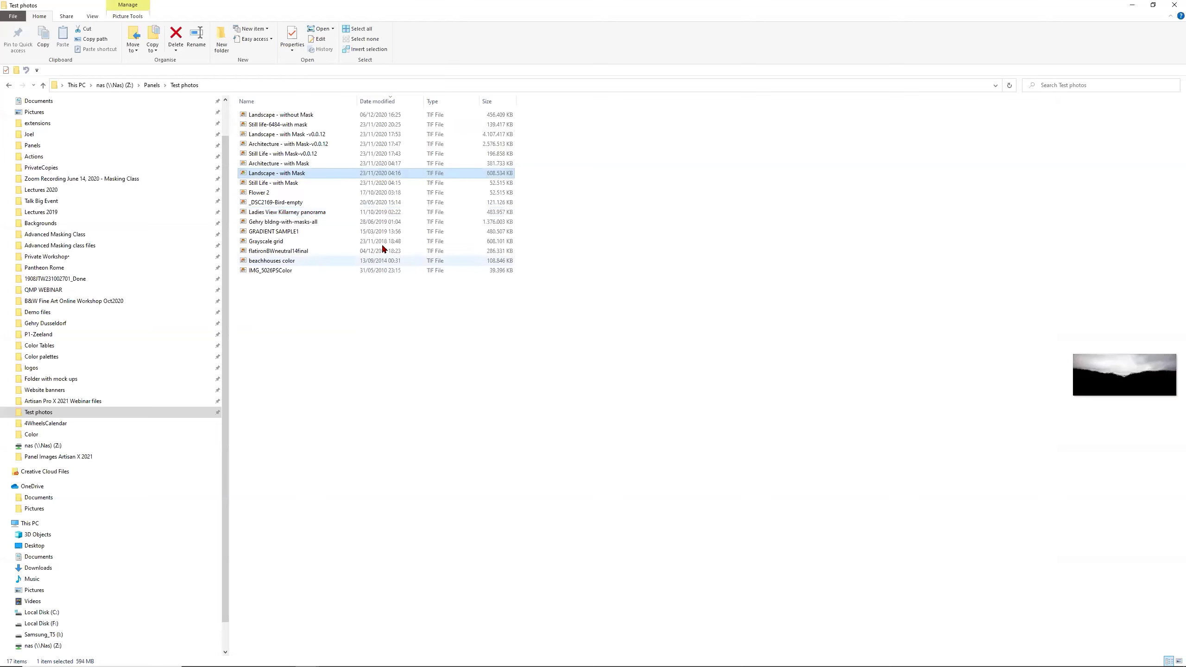
Step: Open the Landscape - without Mask file from the Test photos folder in Adobe Photoshop 2021
click(302, 174)
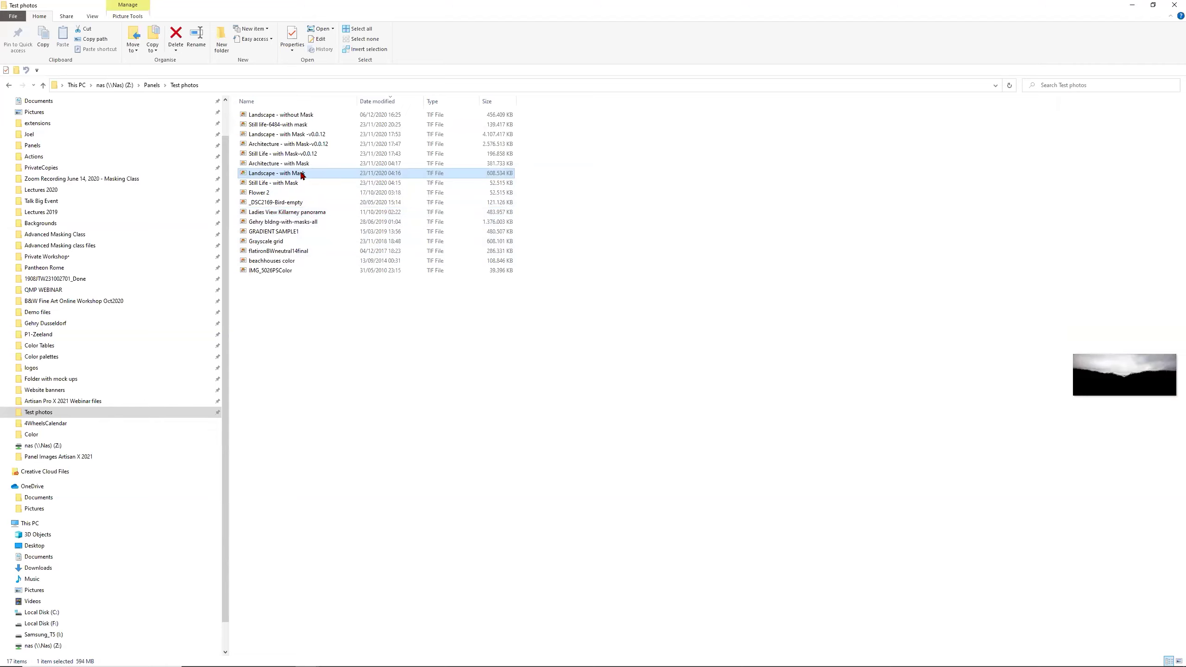
click(303, 118)
right_click(302, 117)
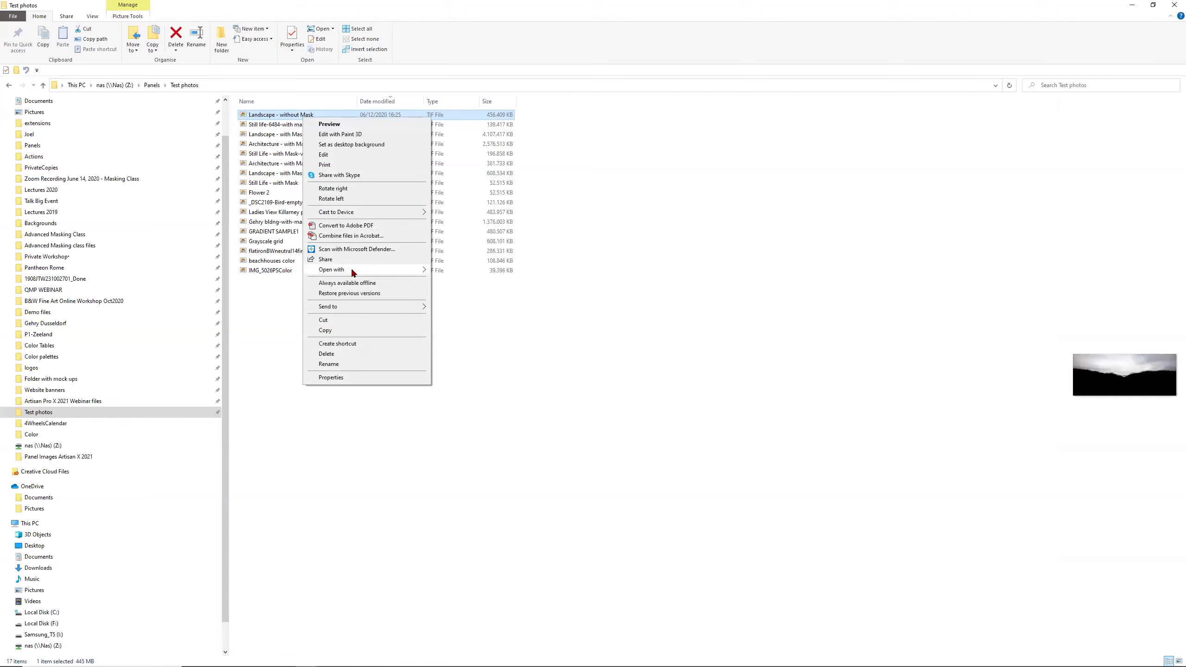
mouse_move(369, 270)
click(470, 280)
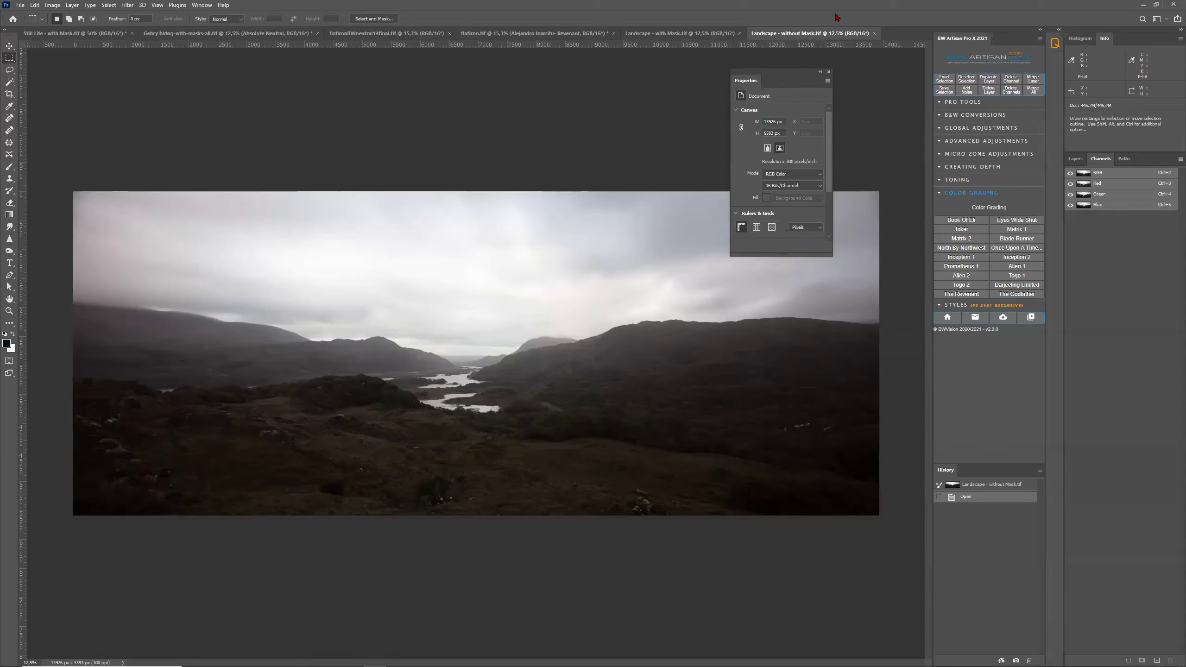
Step: Examine the Load Selection source for Landscape - without Mask, using the other landscape's sky channel, cancel it, and close the unmasked document
click(961, 220)
click(693, 34)
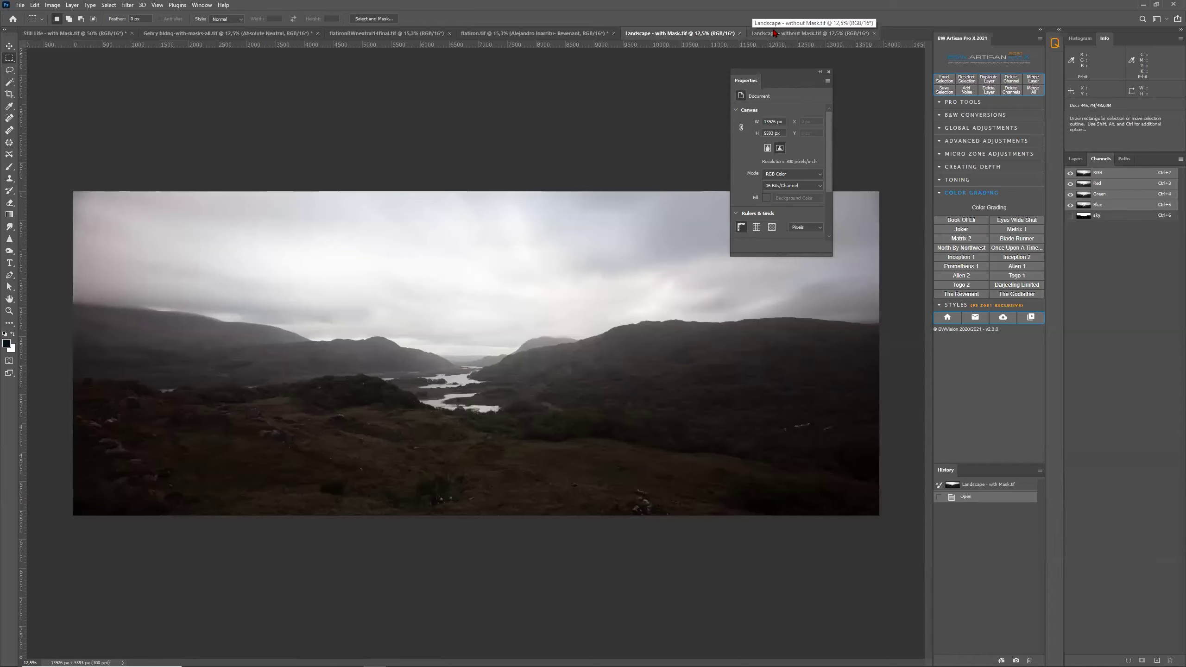
click(789, 33)
click(114, 4)
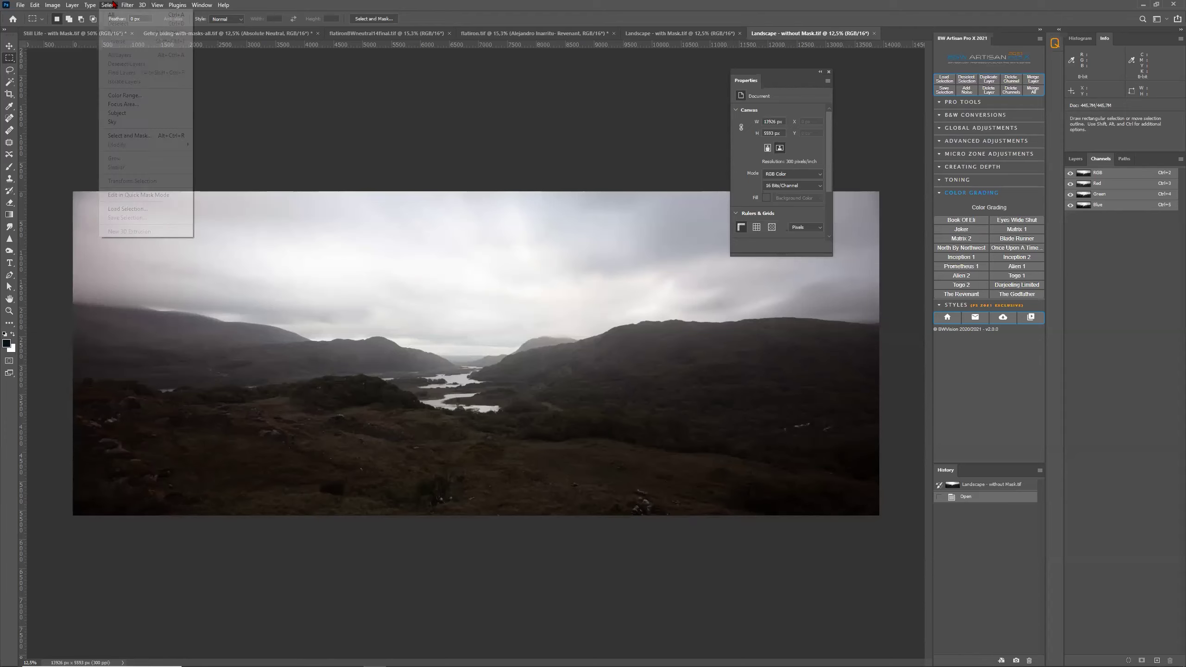
click(135, 209)
click(788, 121)
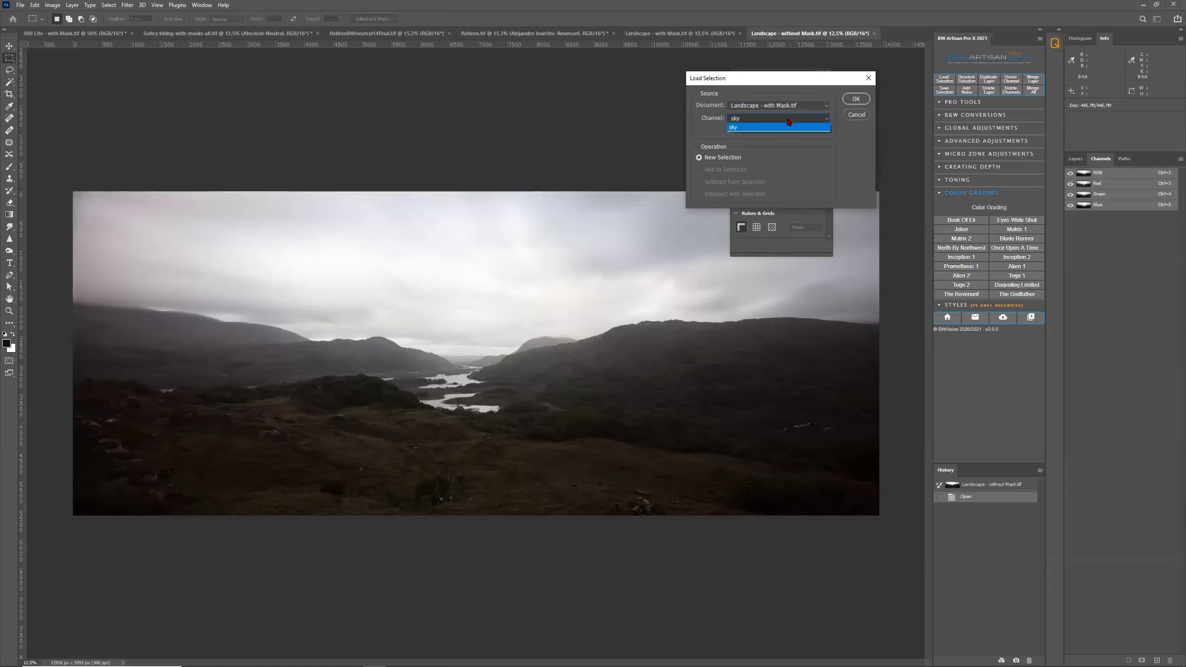
click(828, 167)
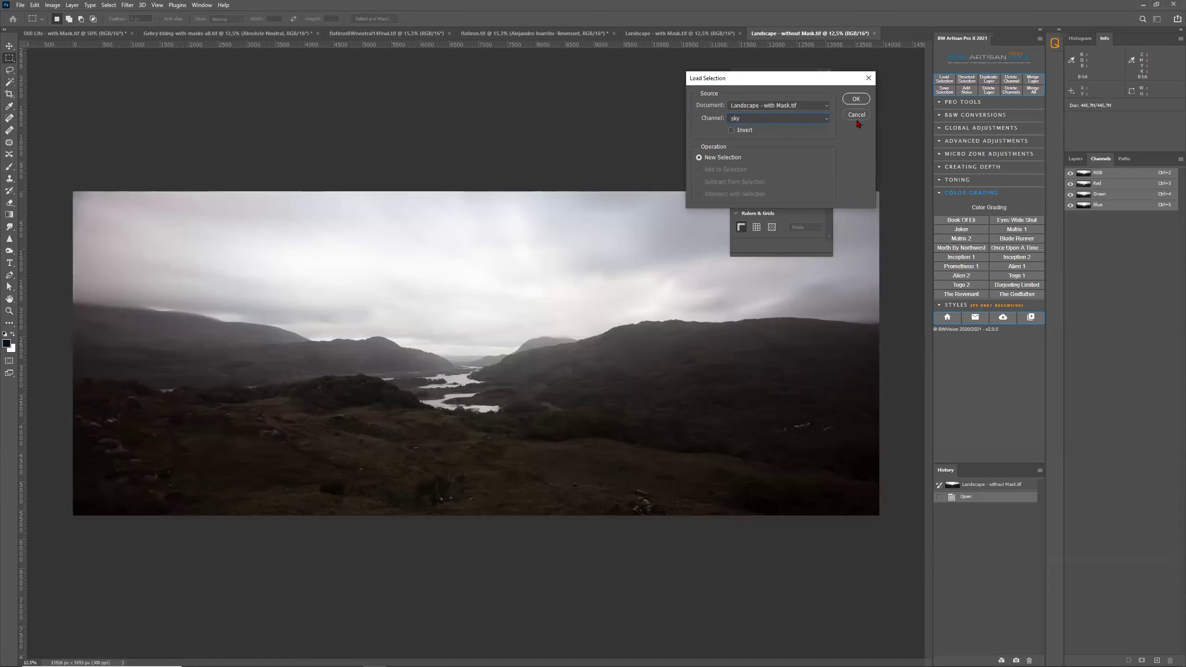
click(857, 118)
click(857, 115)
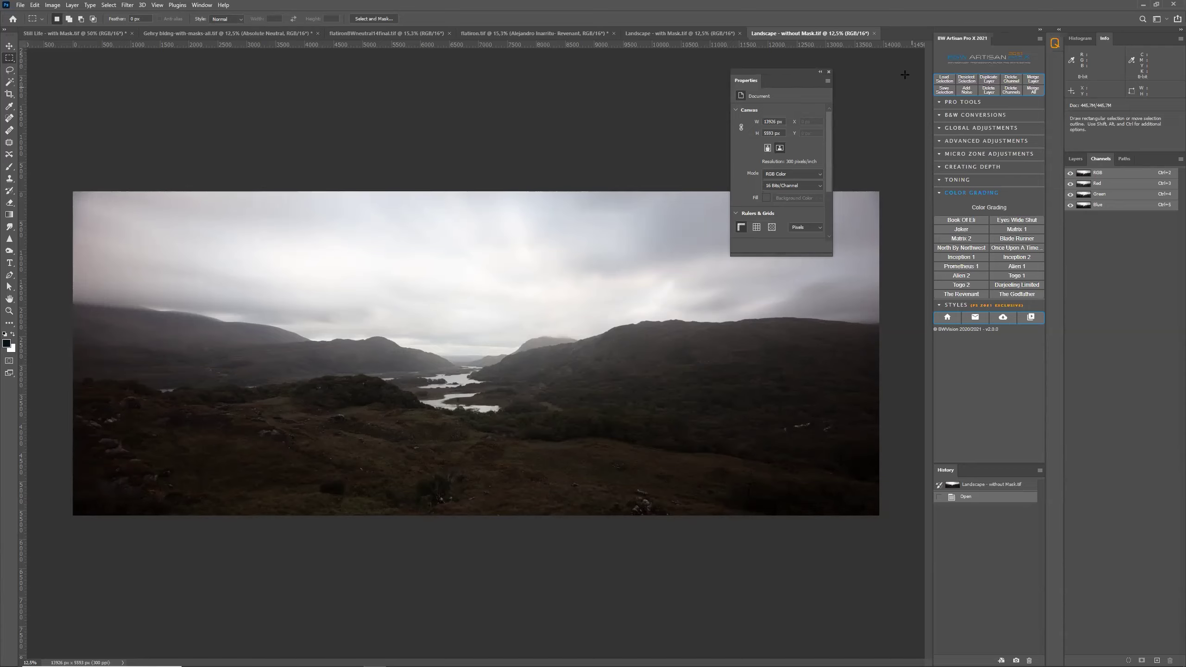
click(875, 33)
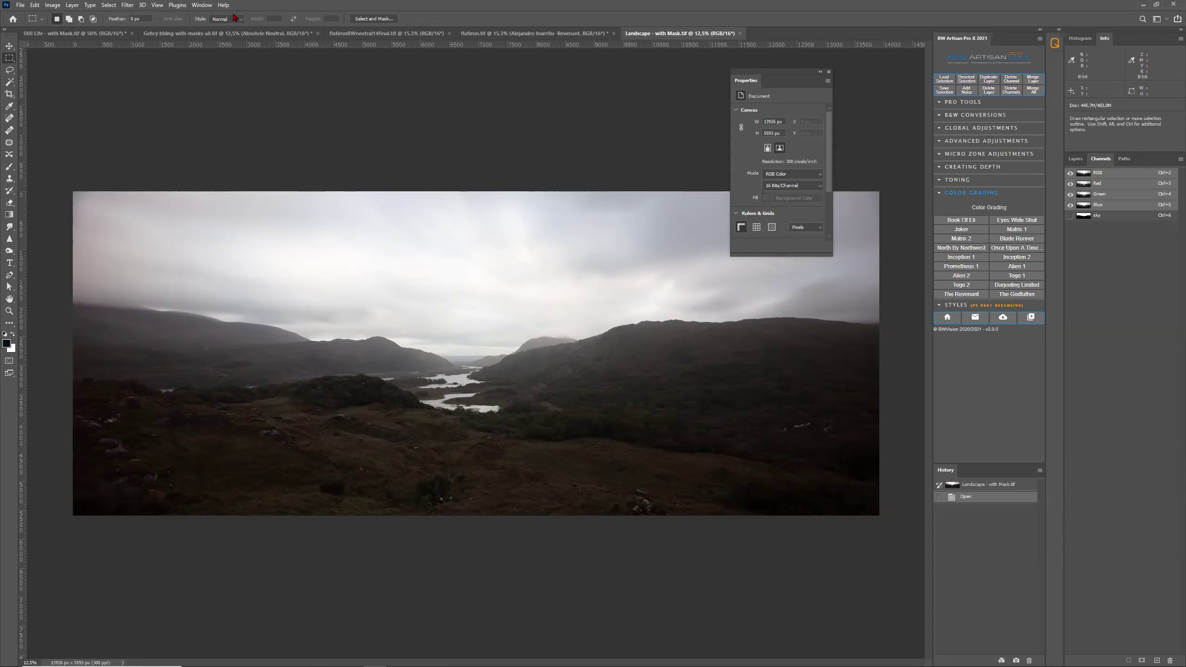
Step: Delete the Revenant color grading group from the Flatiron document
click(534, 33)
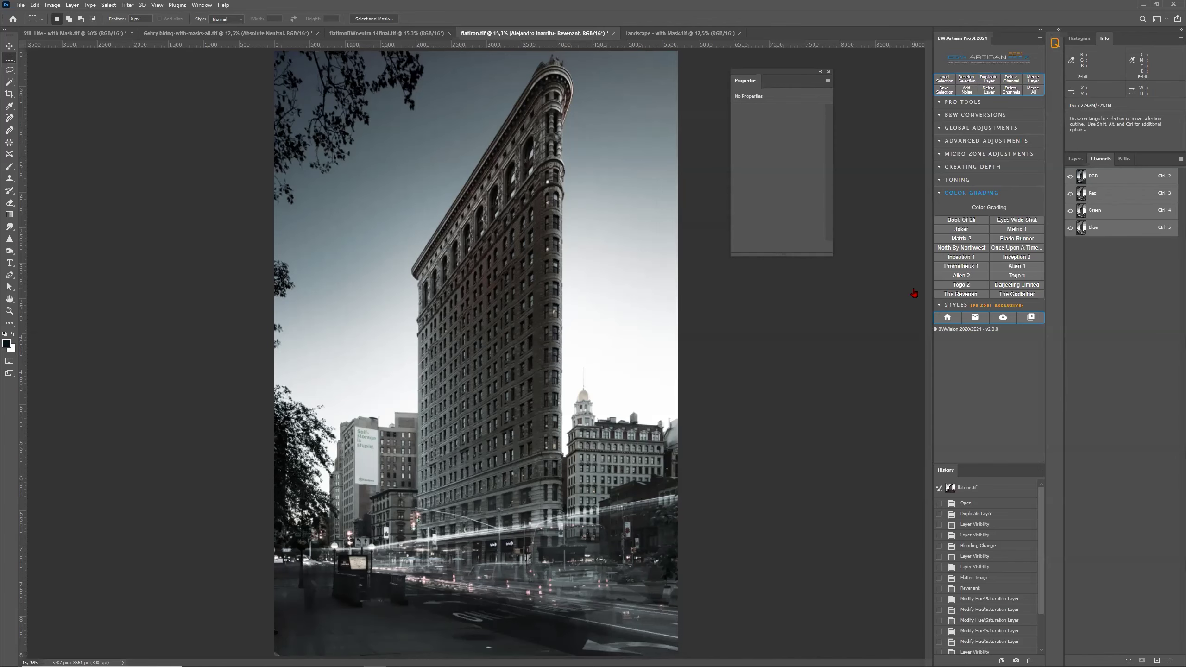
click(1076, 159)
drag(1106, 218, 1170, 661)
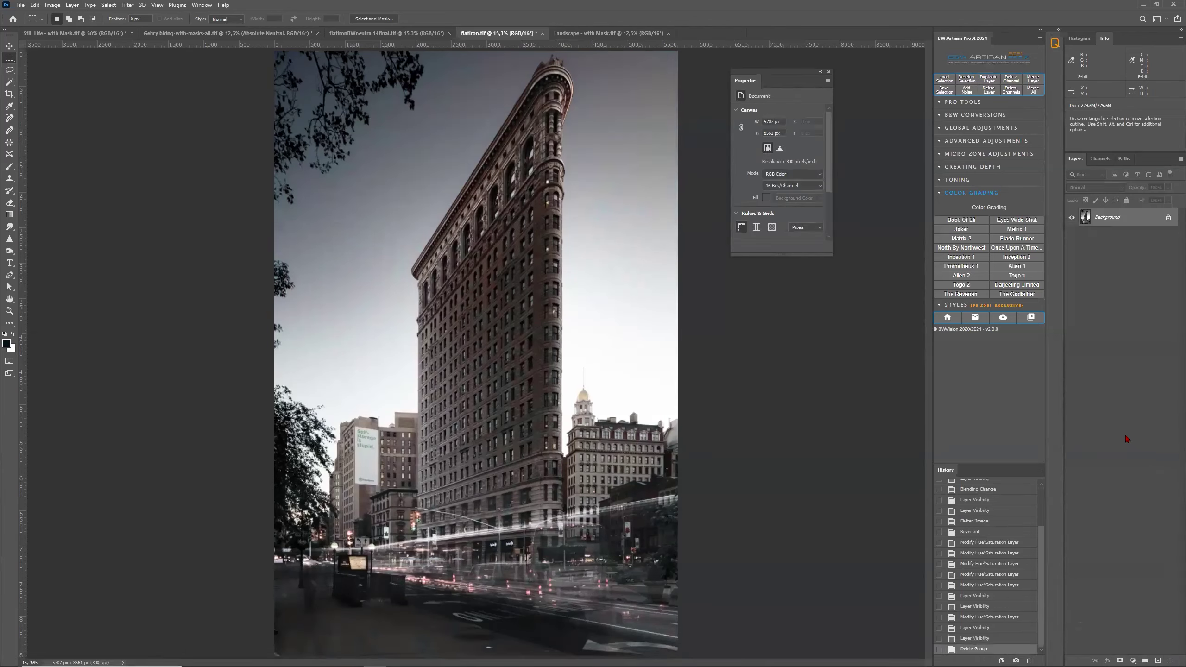
Step: Apply the Blade Runner color grading to the Flatiron photo and toggle its group off and on to compare
click(1017, 238)
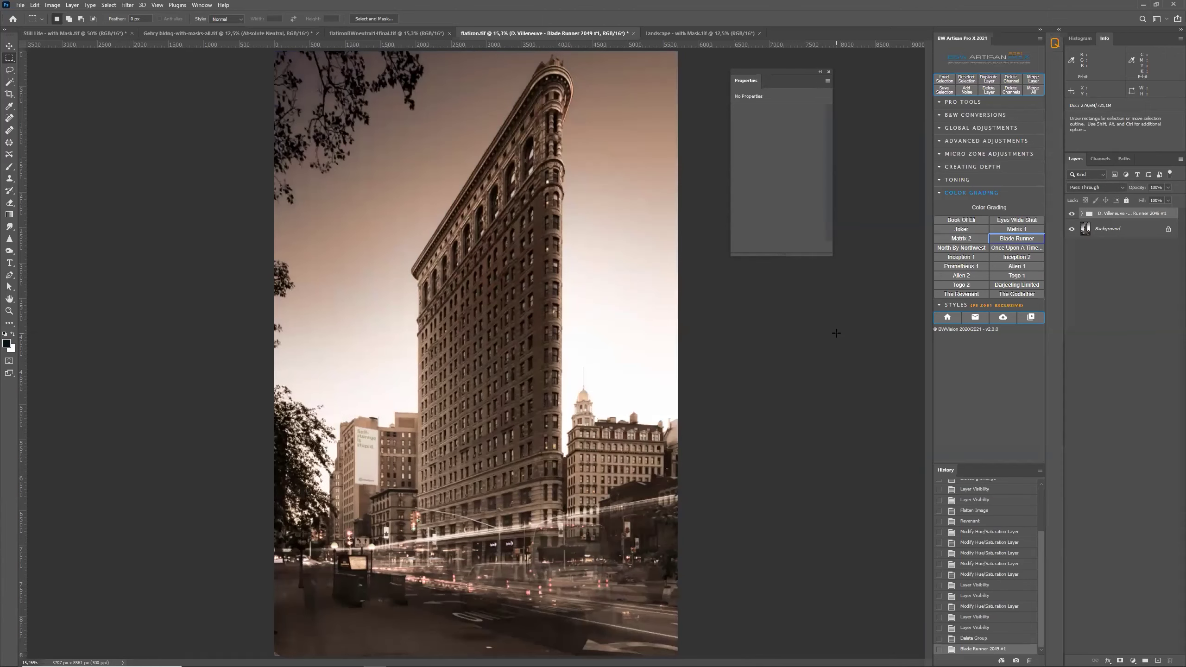
click(1073, 214)
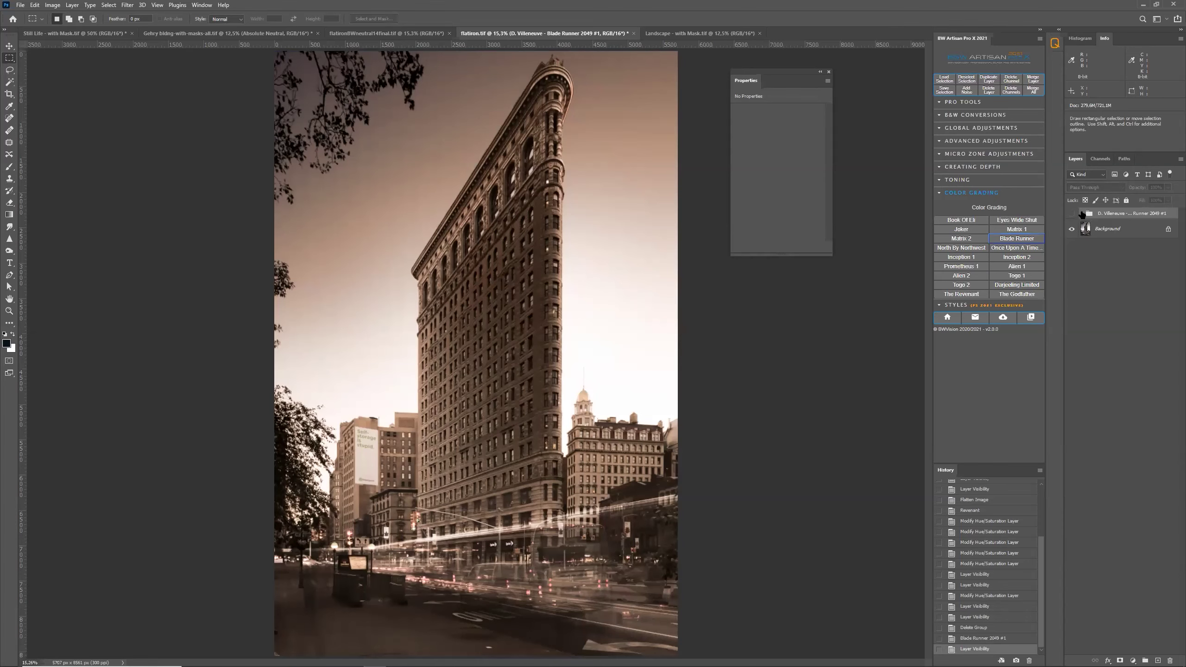
click(1072, 213)
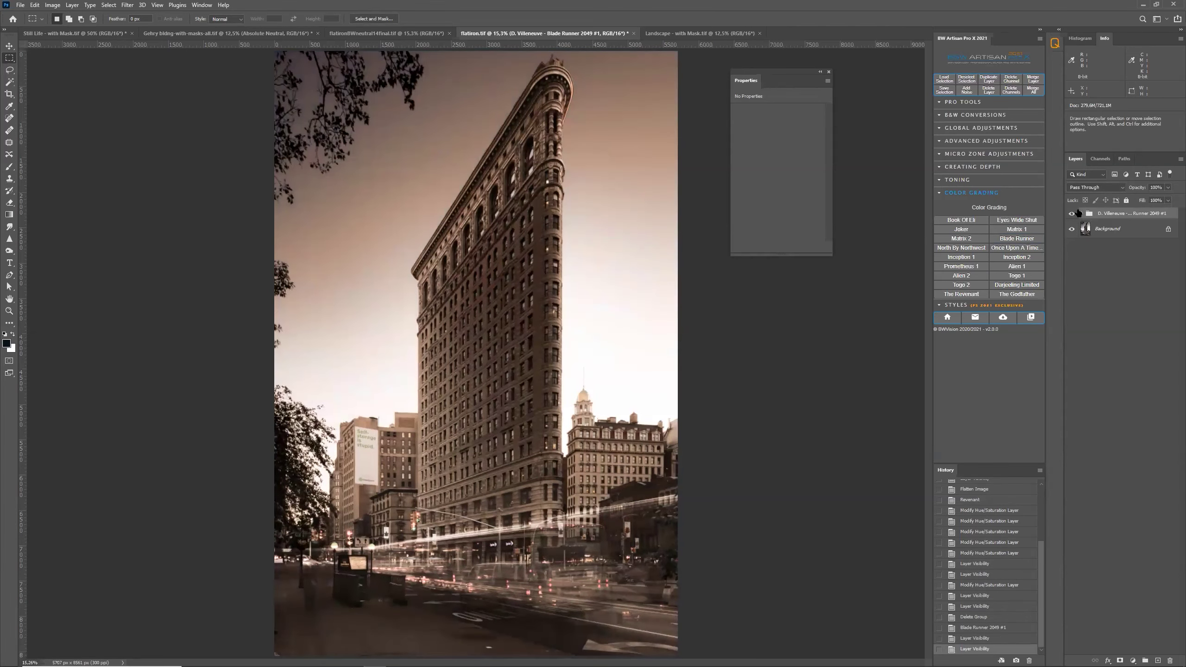
Step: Raise the saturation of the Darks layer to about 84 and the Mid tones layer to about 89 in the Blade Runner group
click(1081, 213)
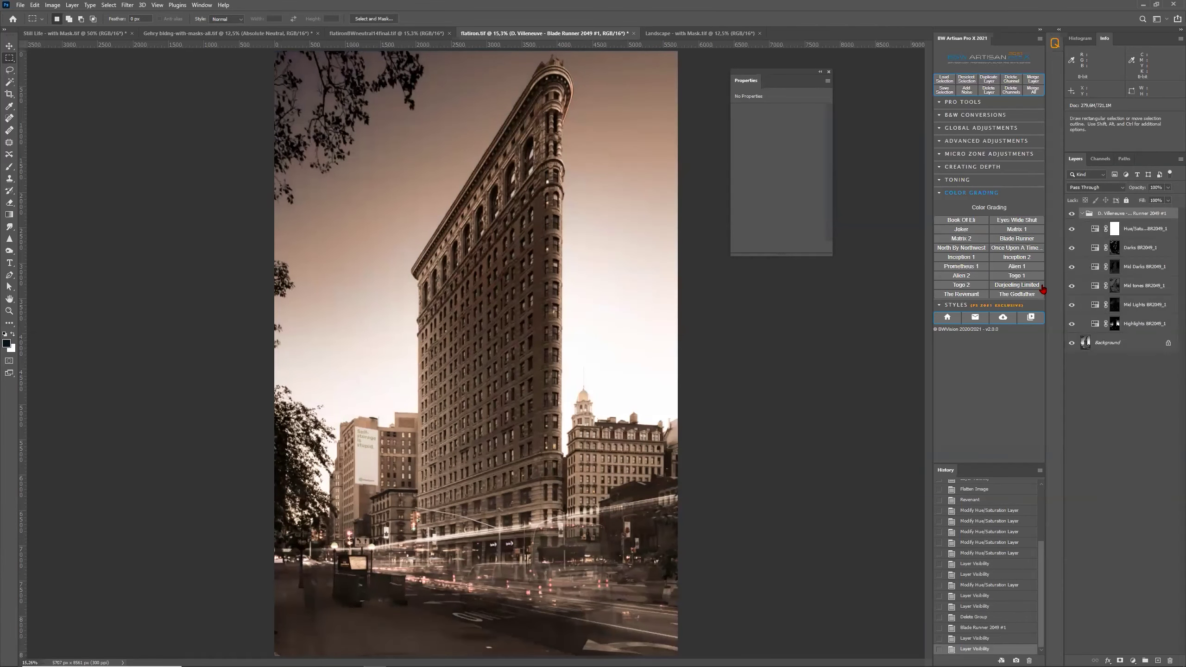
click(1095, 251)
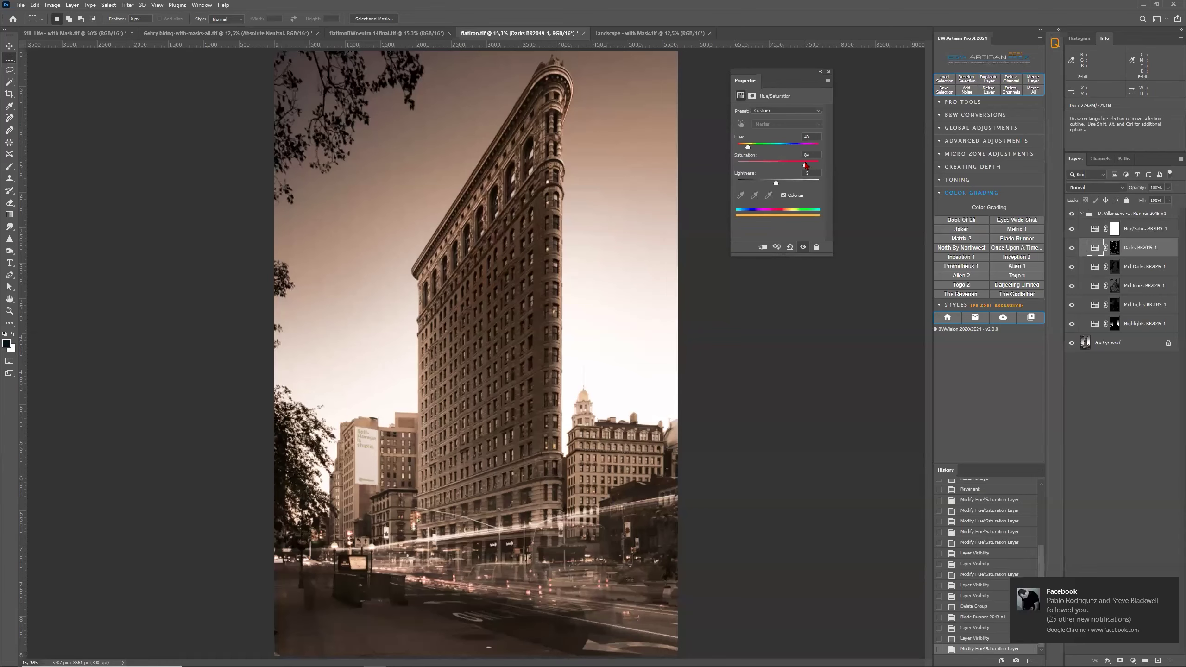
click(1097, 287)
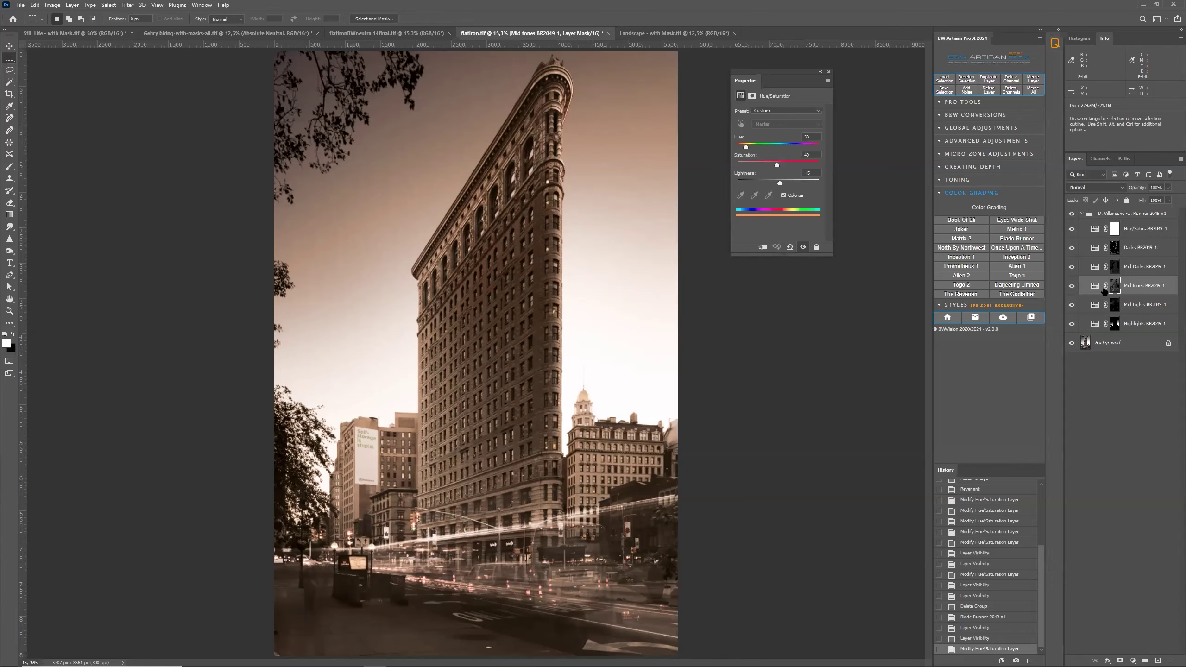
drag(777, 164, 810, 164)
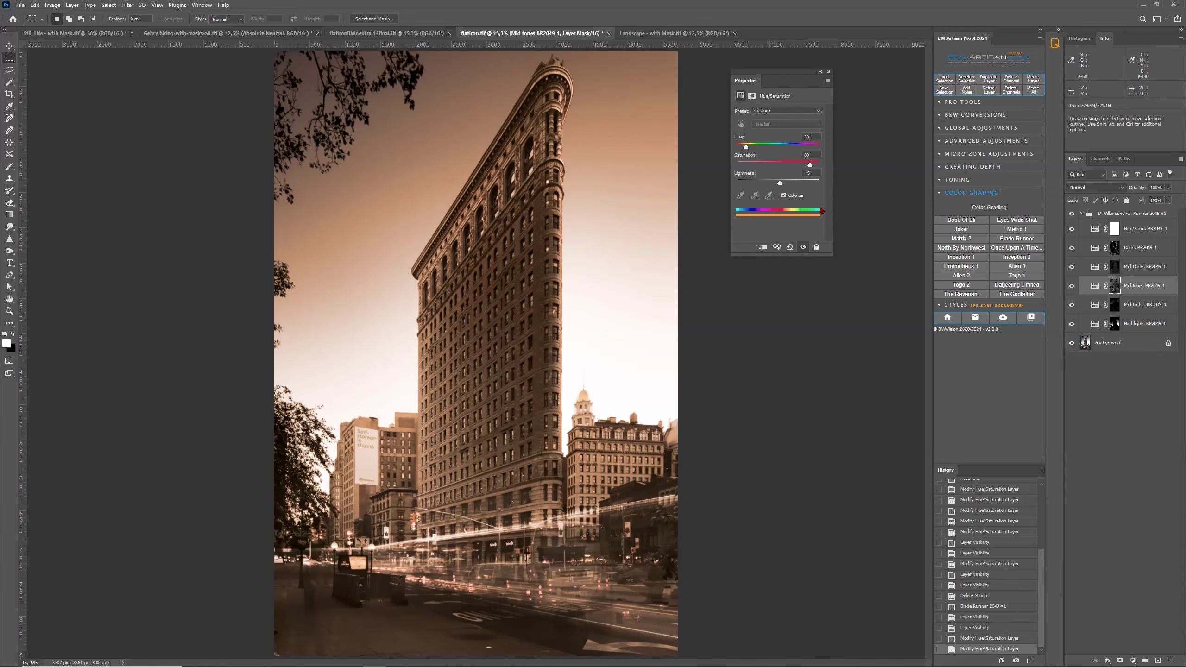
click(829, 72)
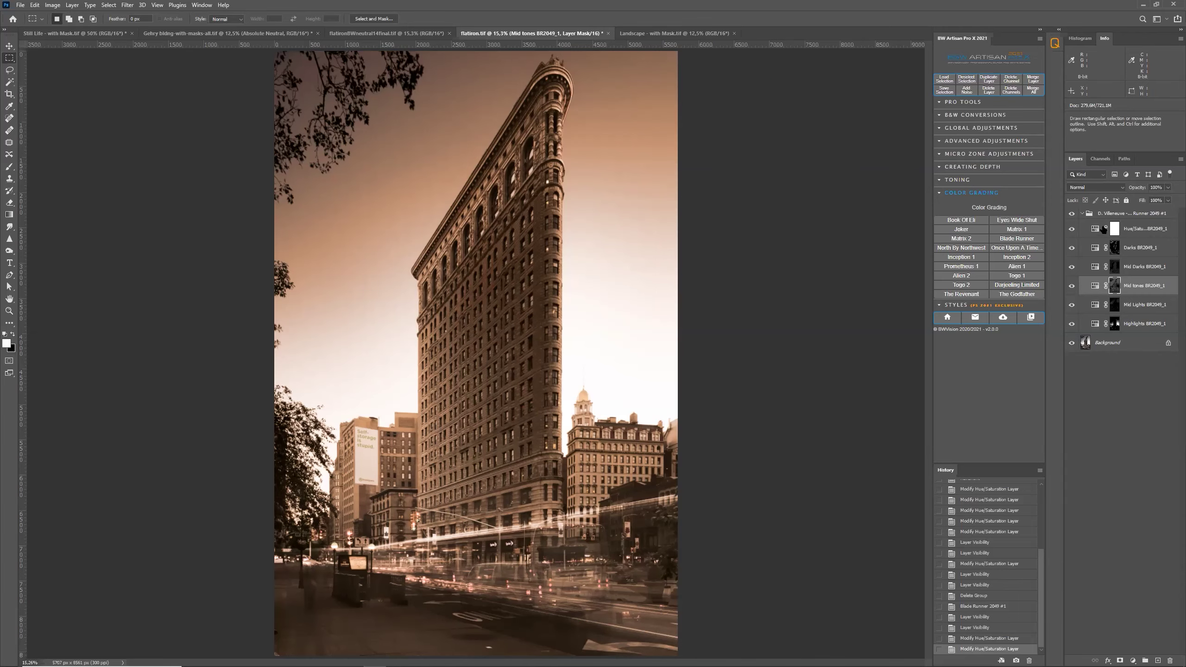
Step: Collapse the Blade Runner color grading group, switch its visibility to compare, and delete it from the Flatiron document
click(1082, 215)
click(1082, 214)
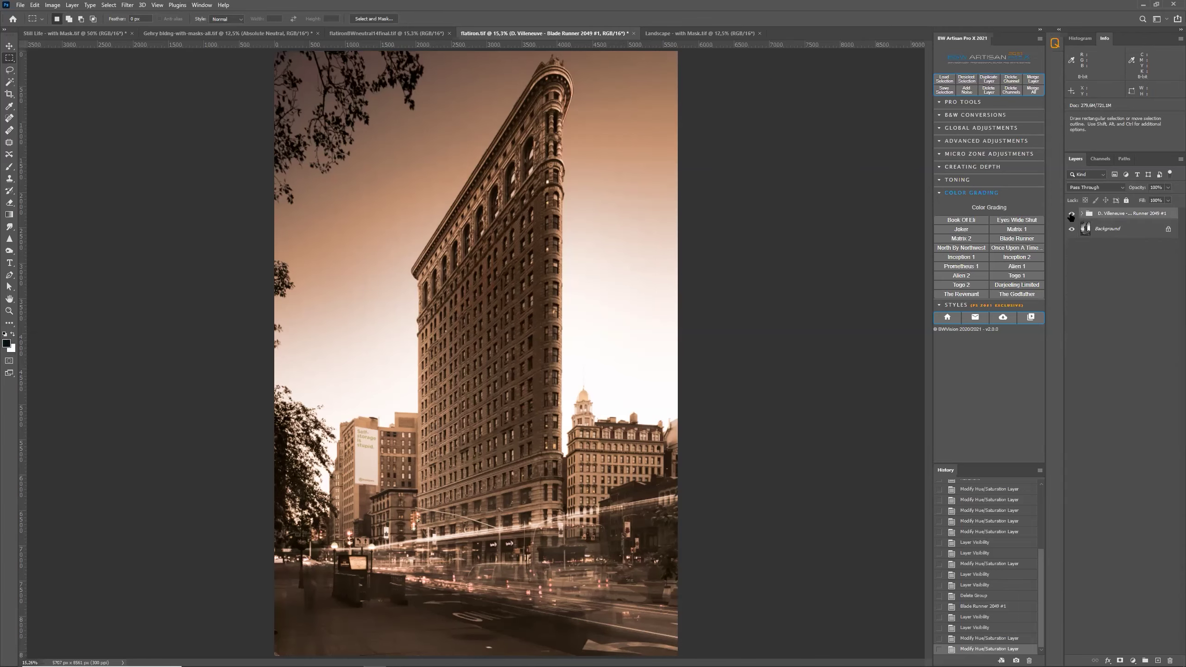
click(1072, 216)
drag(1113, 215, 1169, 658)
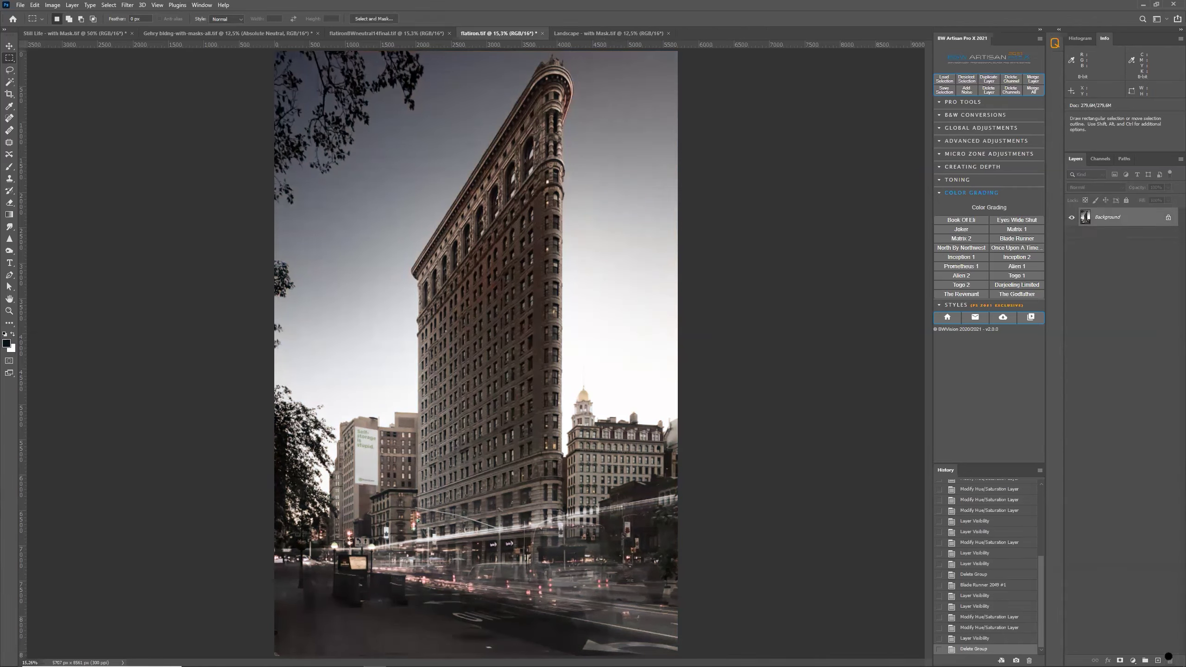
Step: Expand the Styles section and set its styling mode to Load Own Mask
click(1027, 307)
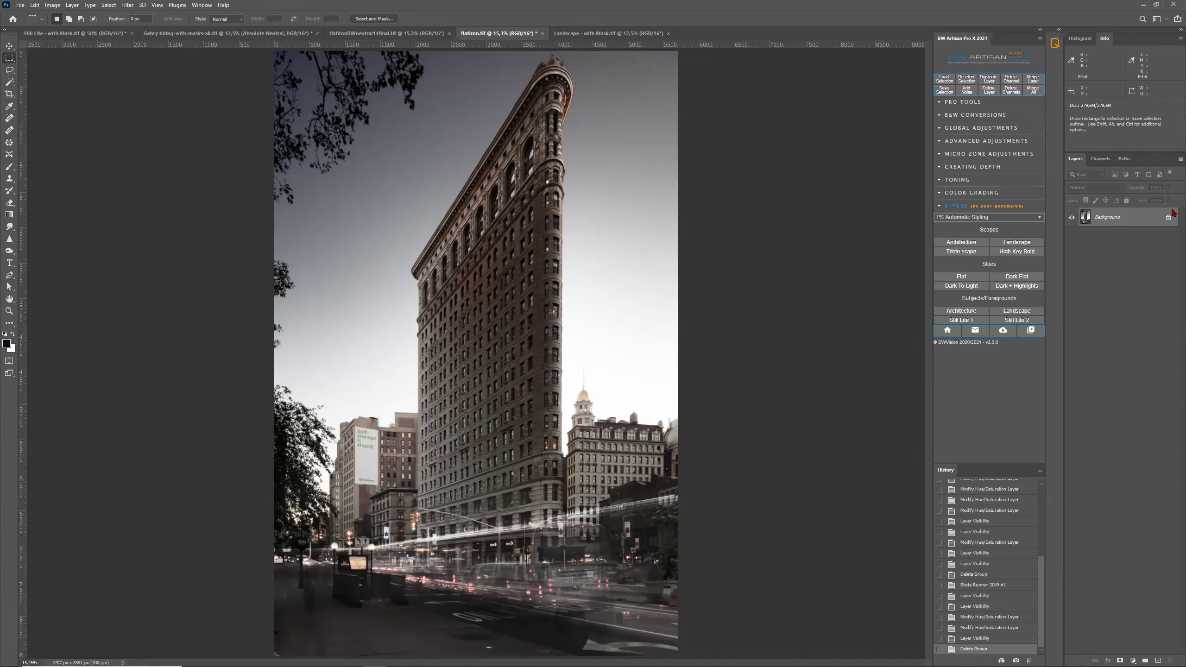
click(1007, 219)
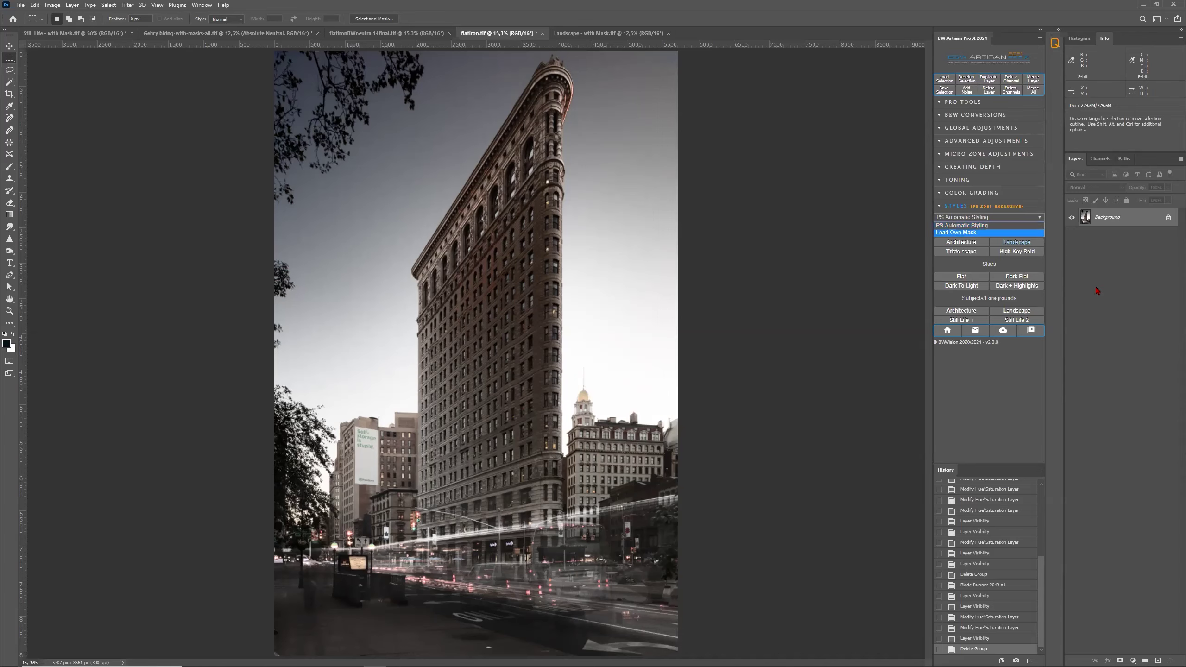
click(977, 232)
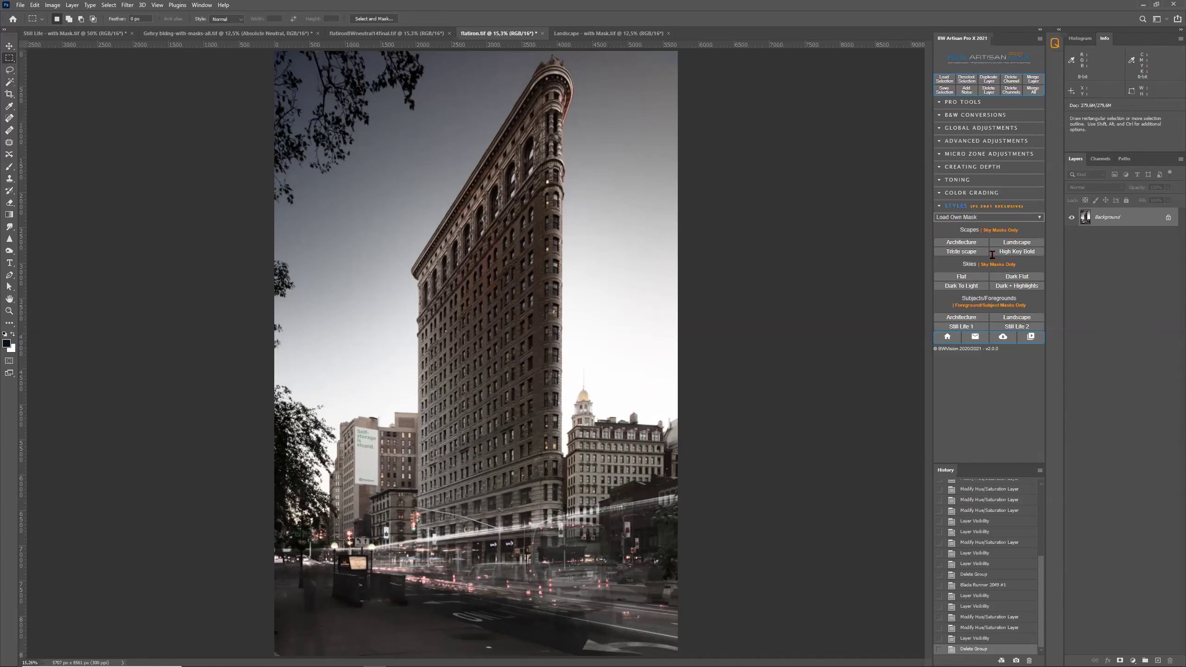
click(973, 286)
click(95, 36)
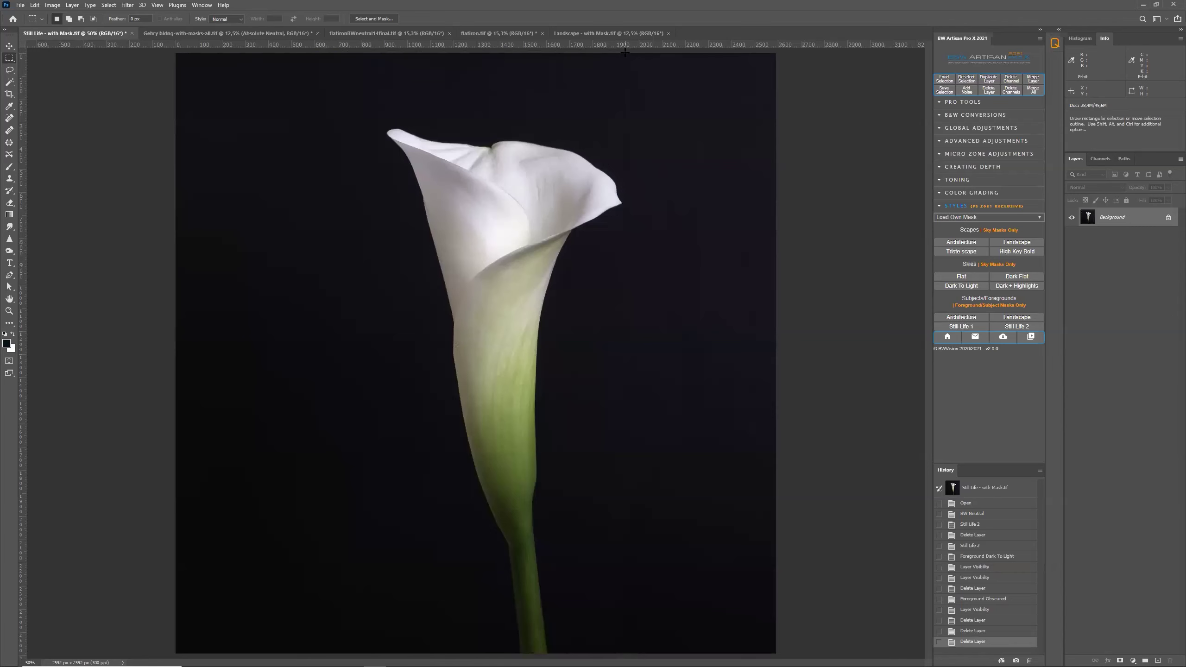
click(20, 5)
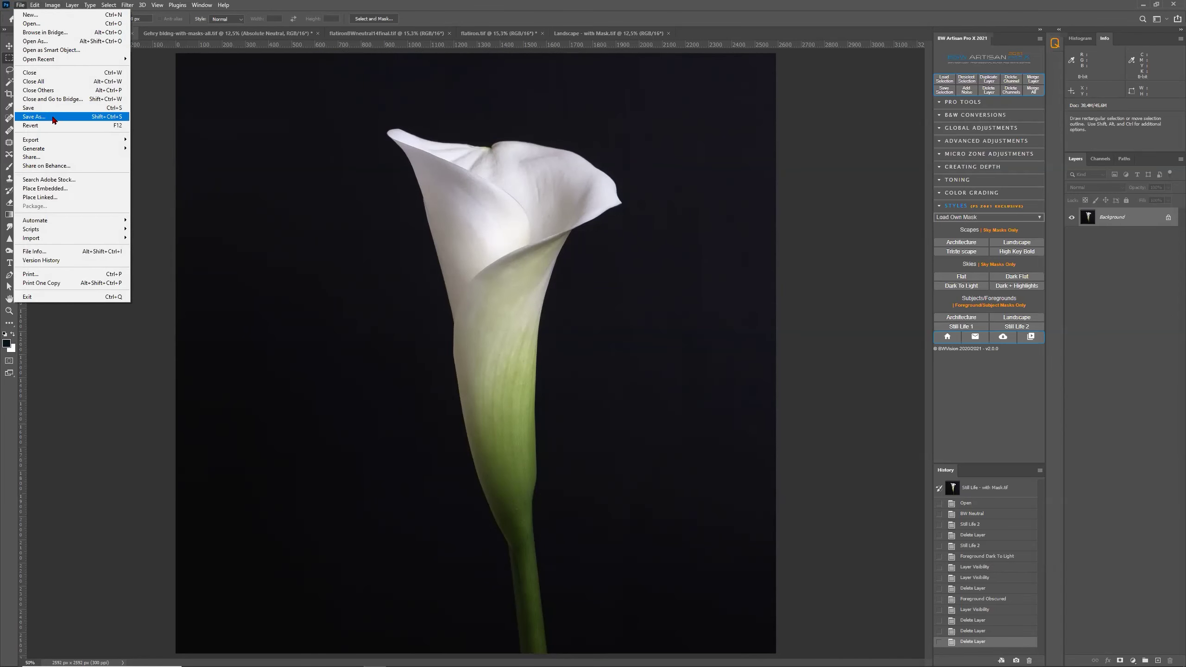
mouse_move(41, 4)
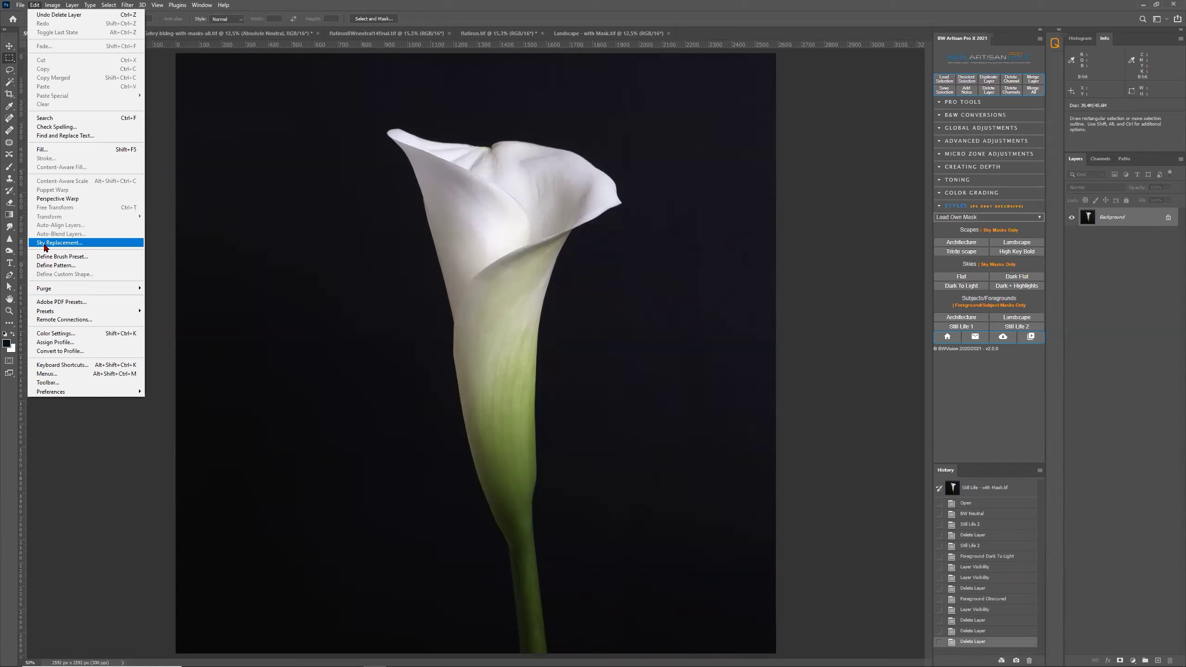
click(430, 20)
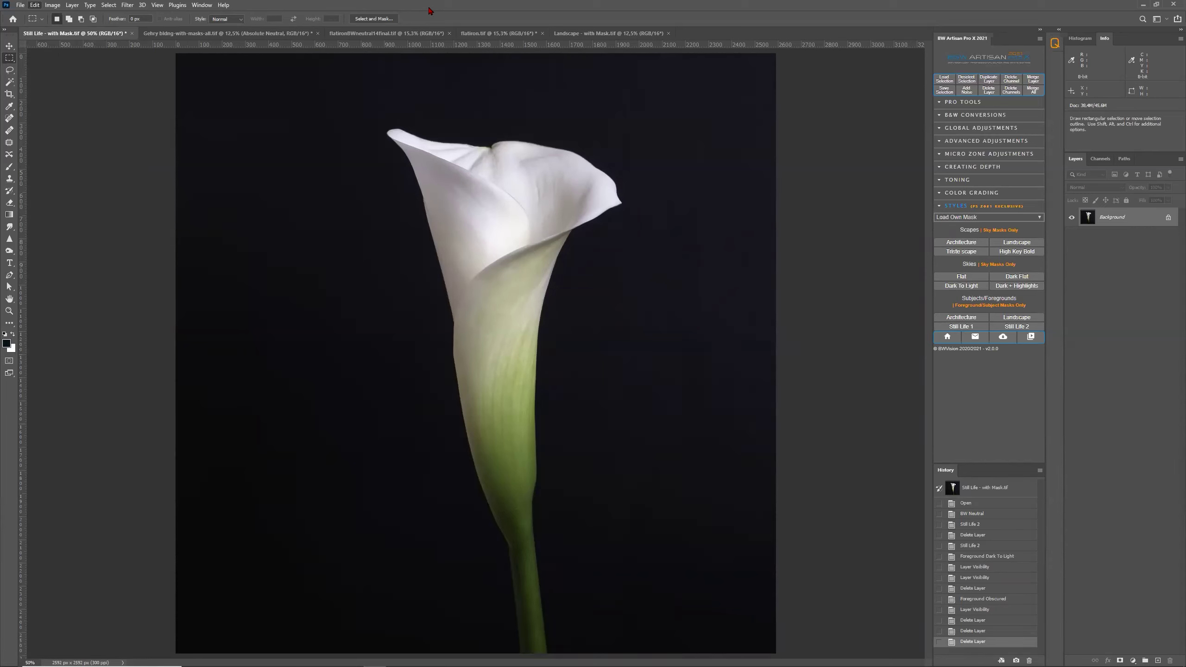
Step: Apply Sky Replacement to the Gehry building document with Shift Edge 45 and output to New Layers
click(209, 34)
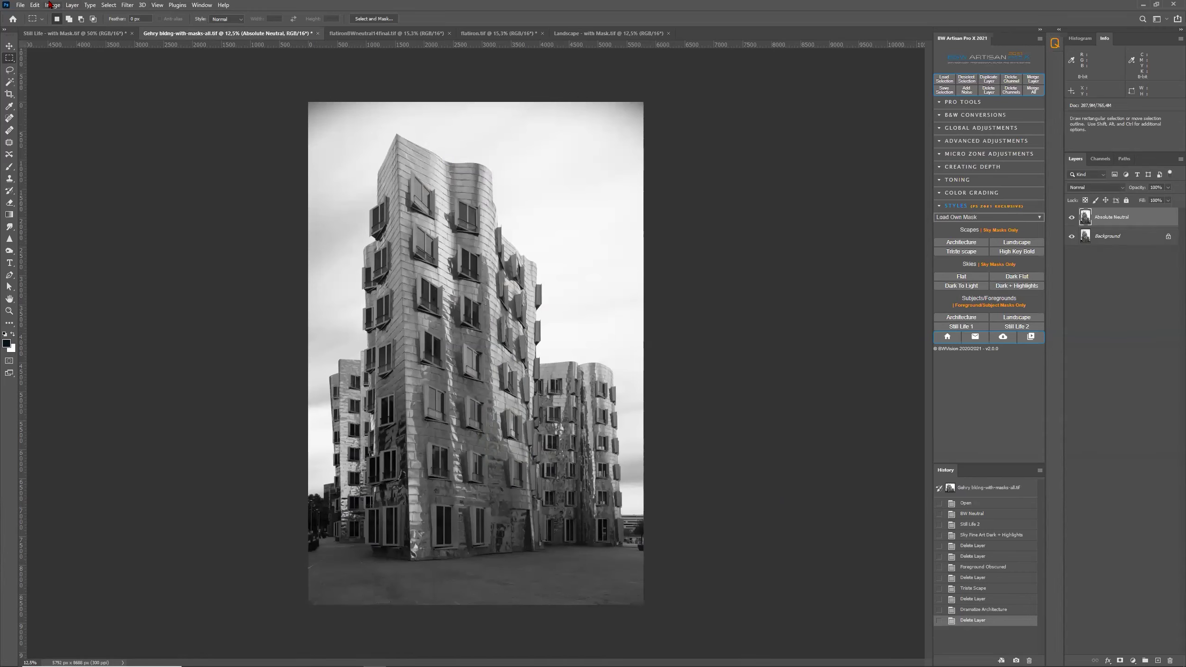
click(36, 5)
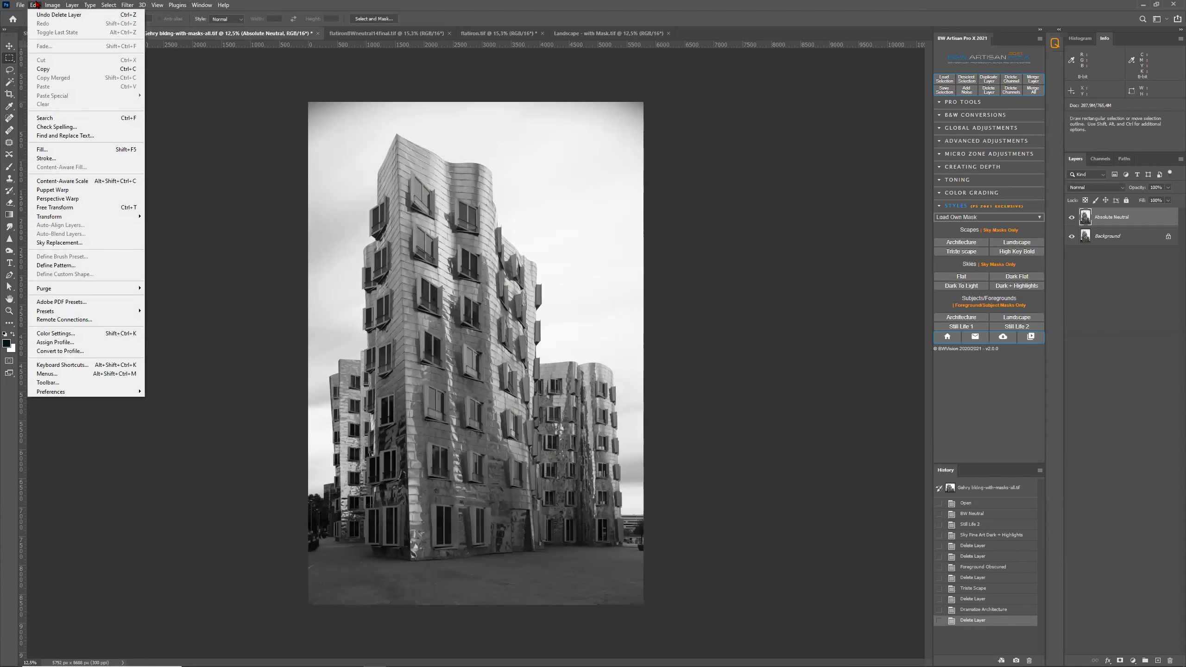
mouse_move(15, 5)
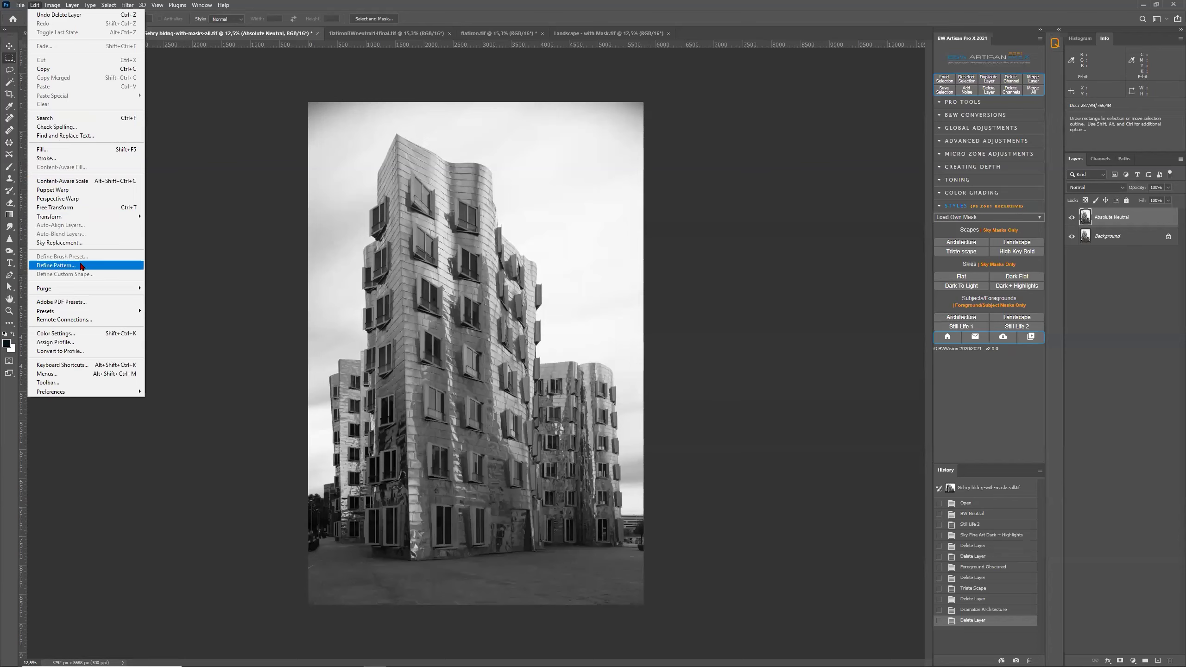
click(86, 242)
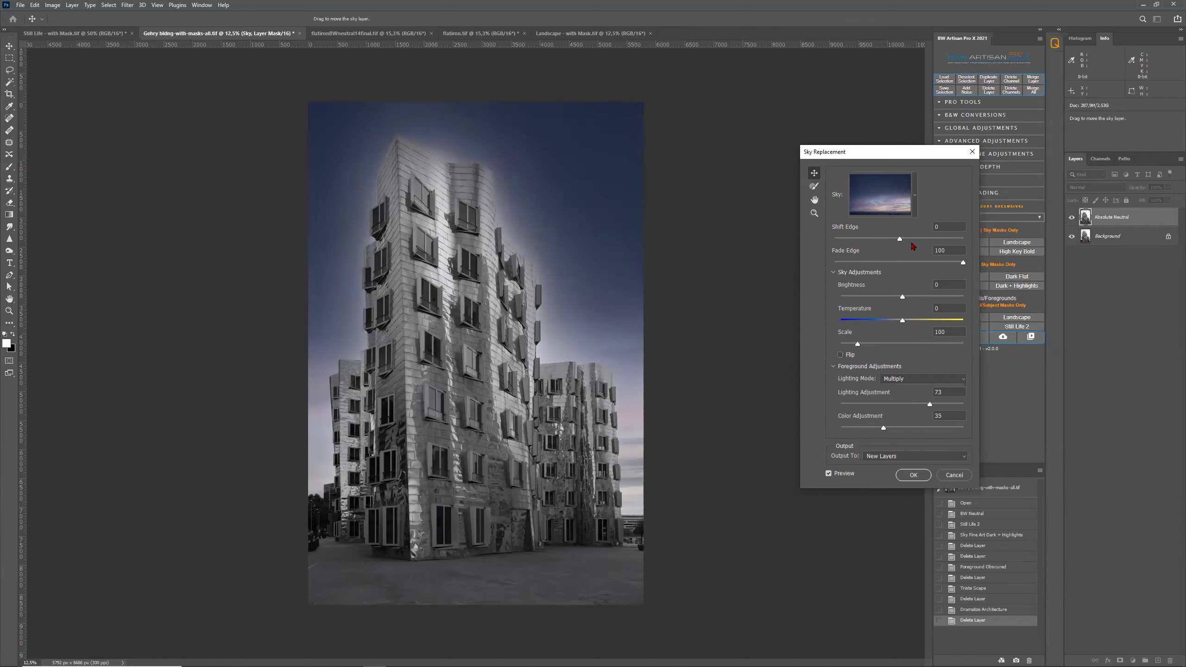
drag(900, 239, 936, 239)
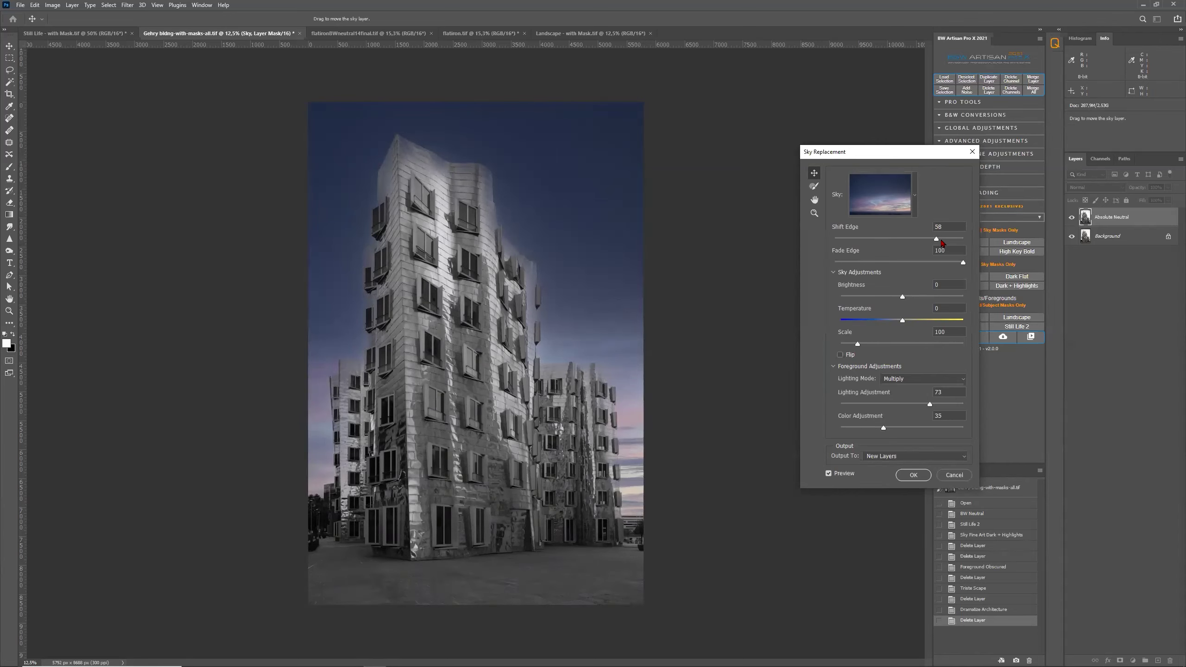
drag(936, 240, 929, 240)
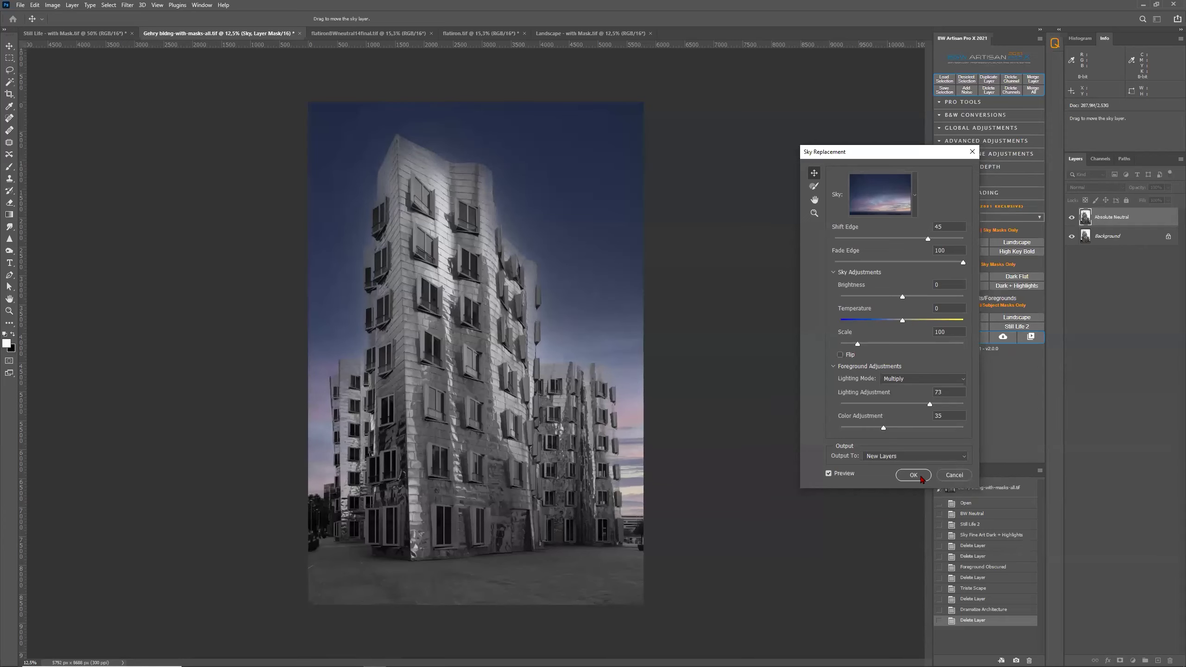
click(909, 457)
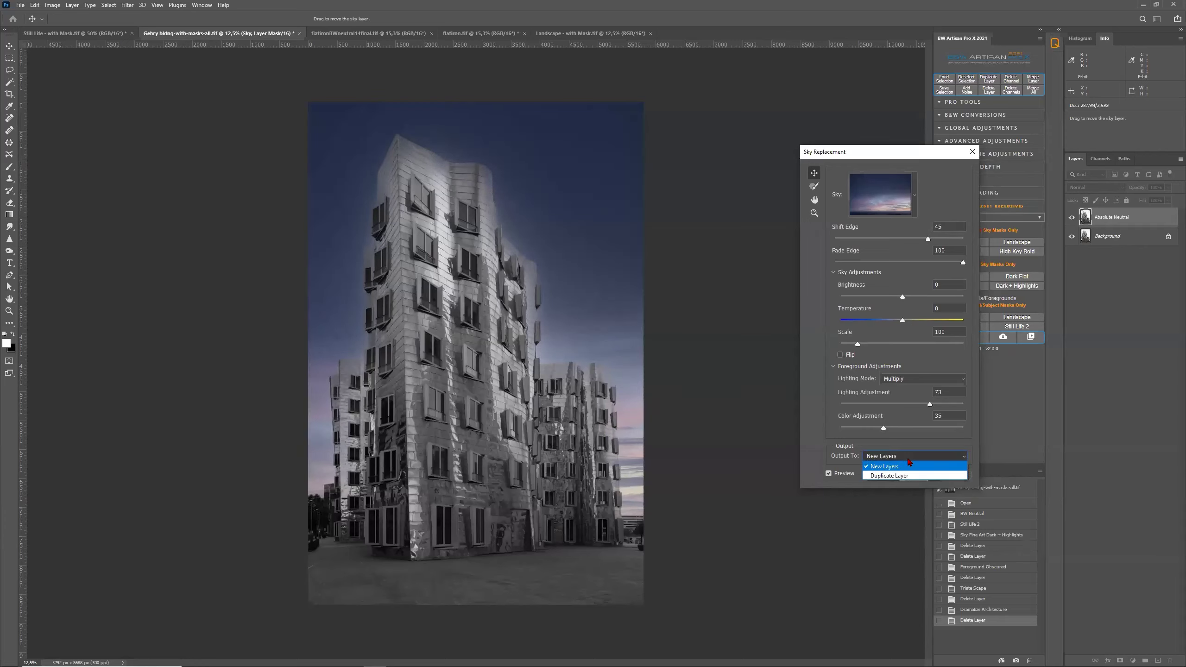
click(906, 457)
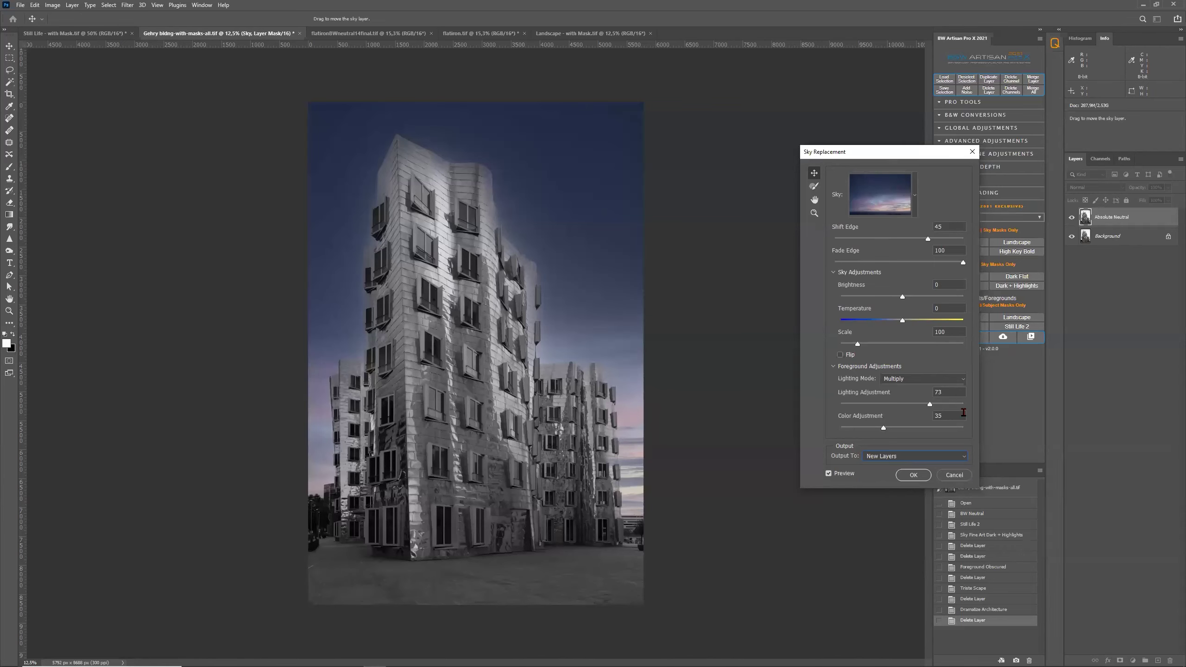
click(913, 473)
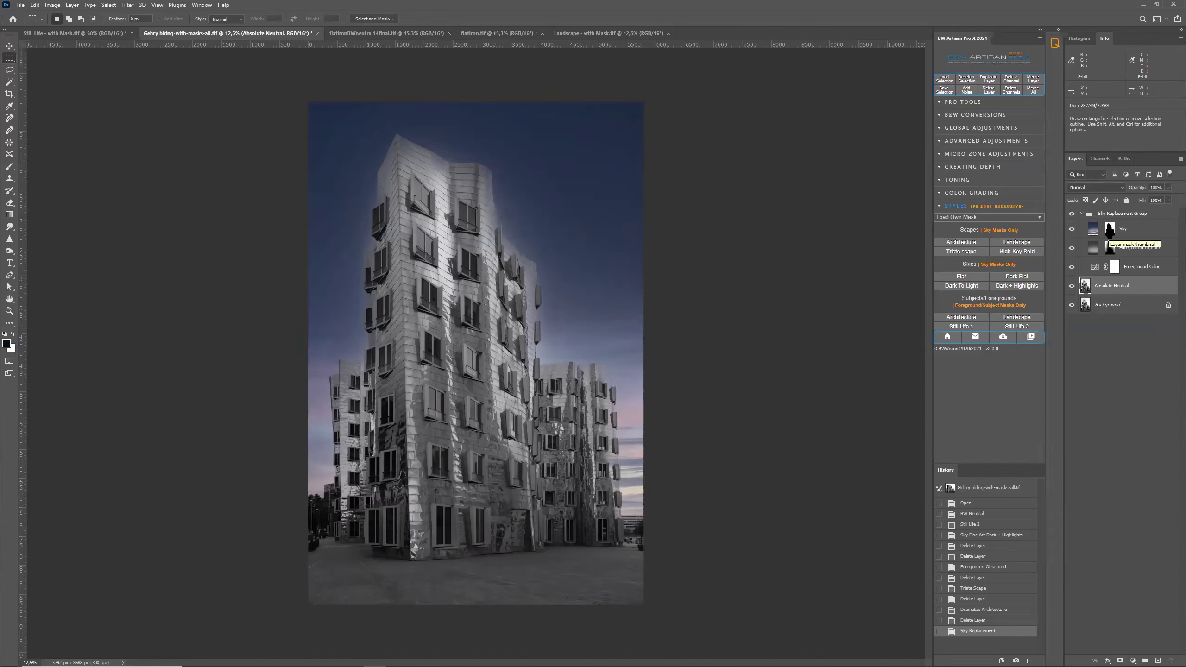
Step: Display the mask of the Sky layer in the Sky Replacement Group on the canvas
key(alt)
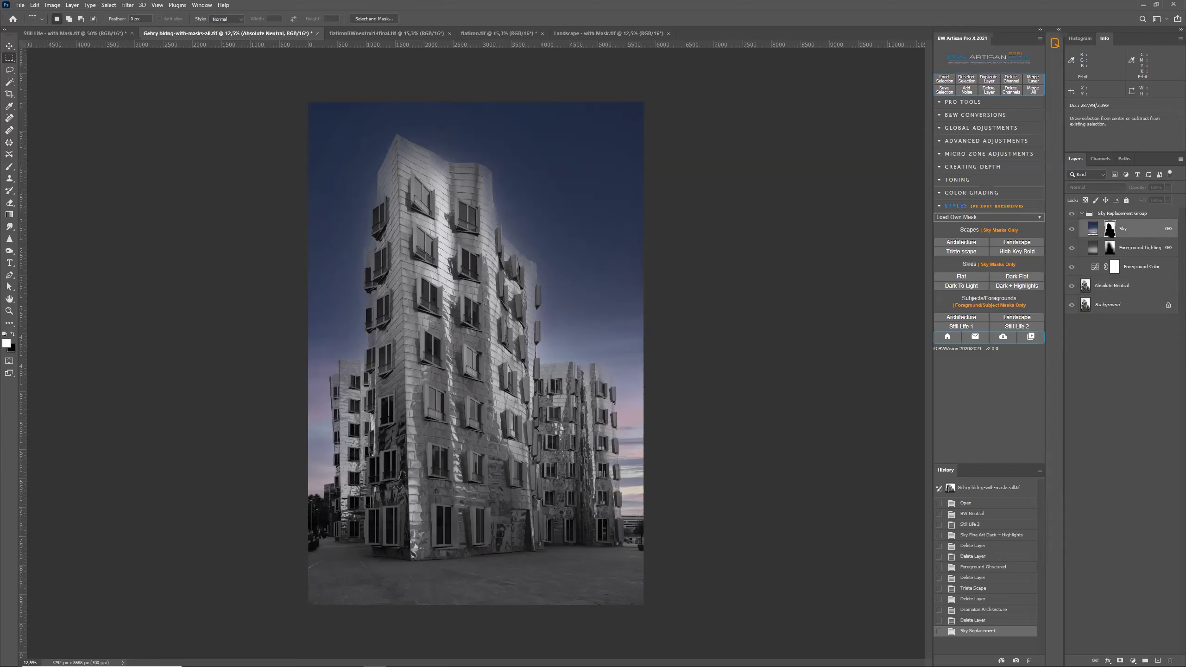
alt+click(1110, 229)
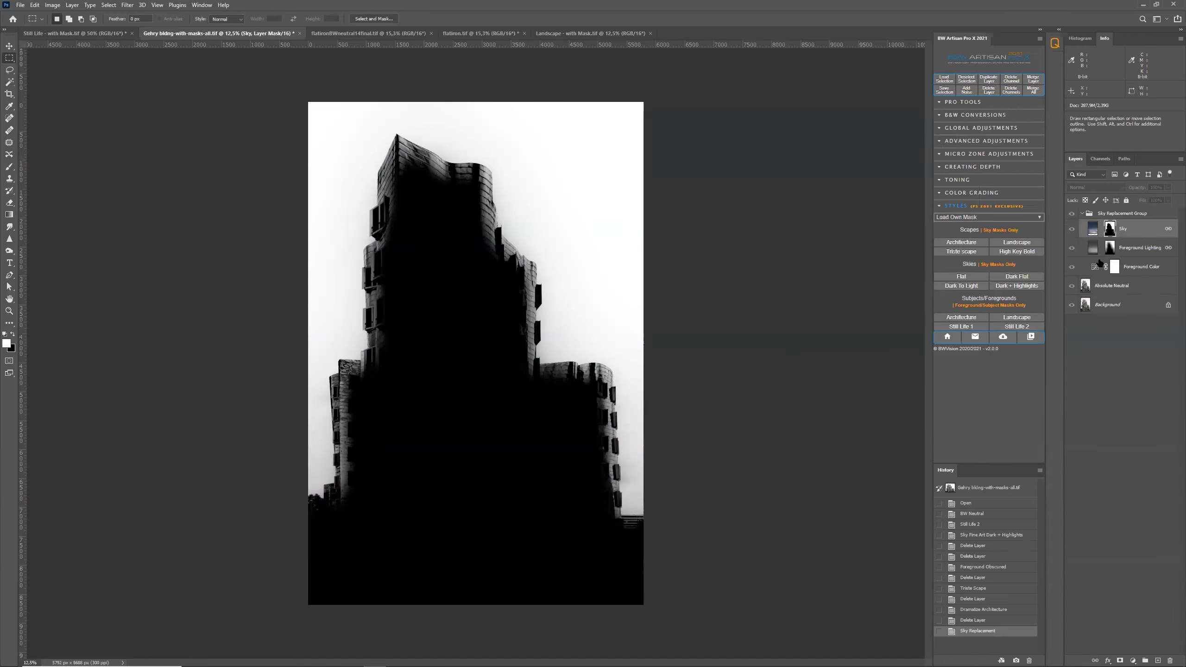
click(124, 5)
mouse_move(109, 5)
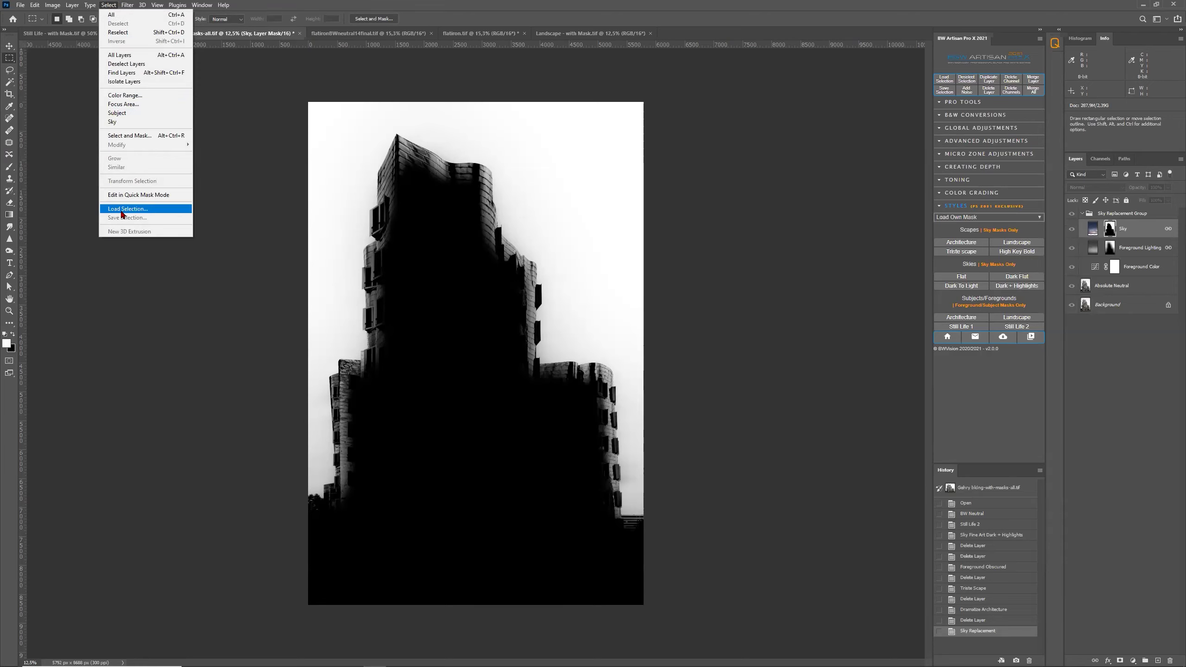
Step: Duplicate the Sky Mask channel within the Gehry building document as PS Sky
click(1095, 159)
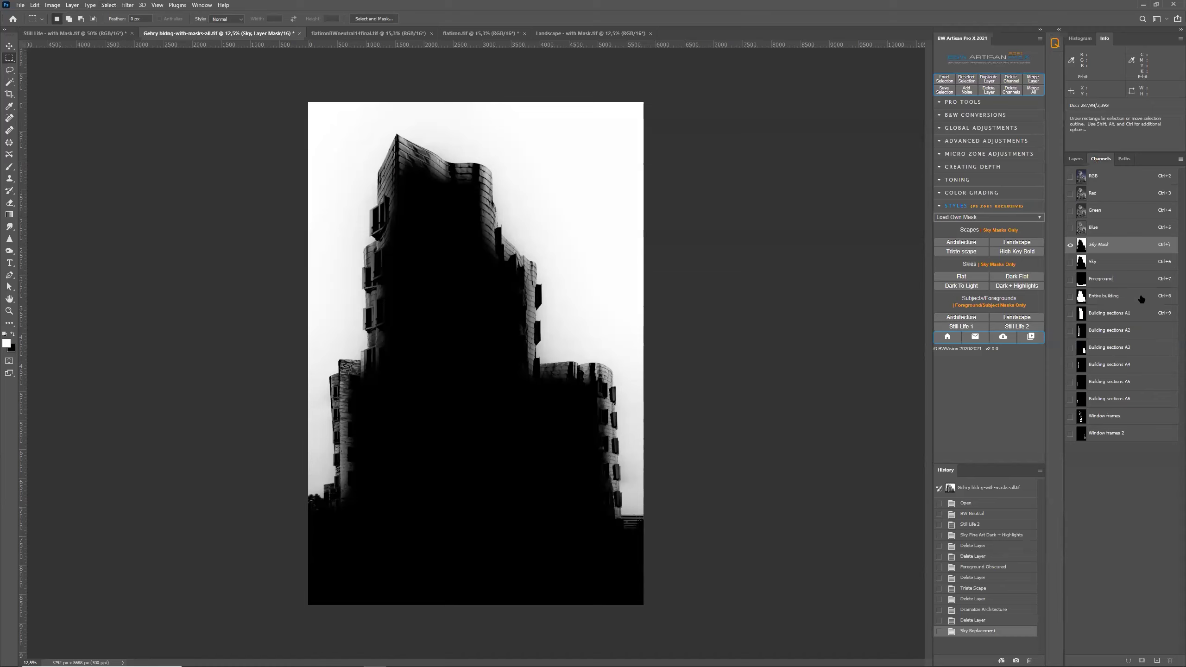
right_click(1111, 251)
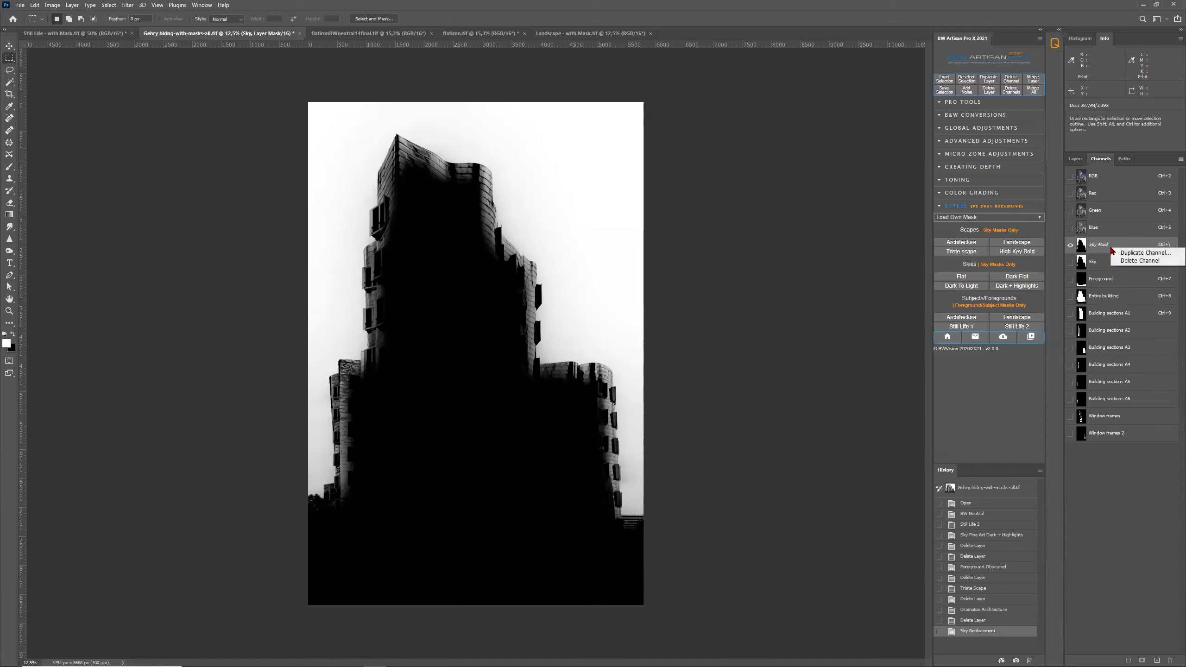
click(1145, 253)
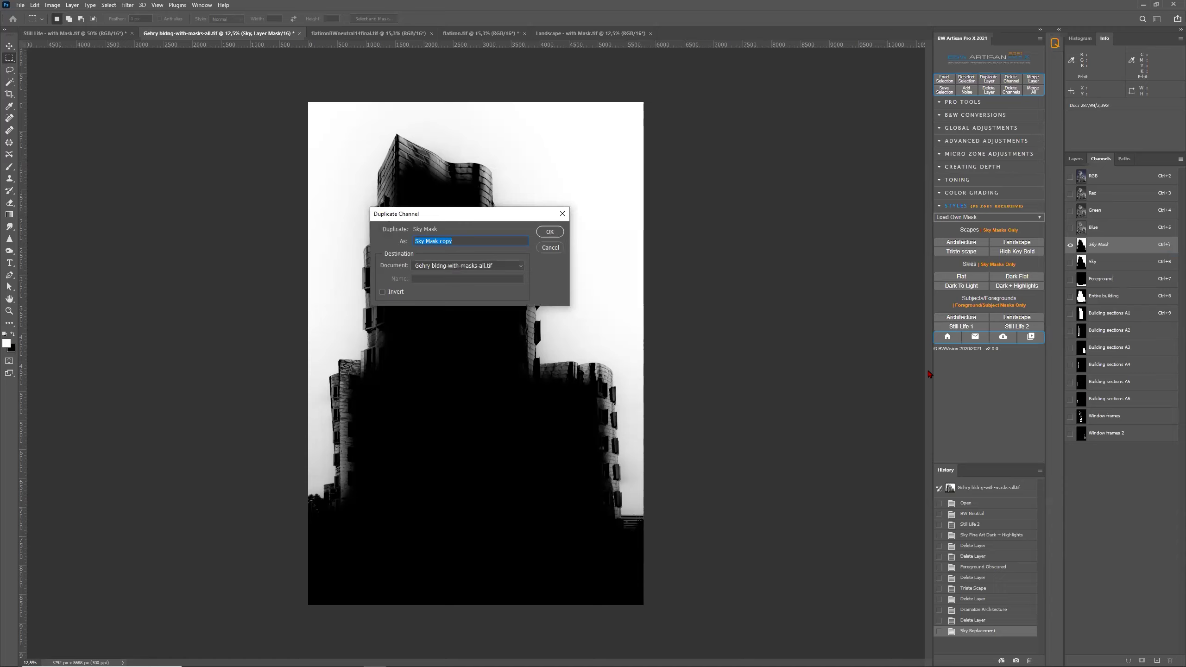
text(PS Sky)
key(Return)
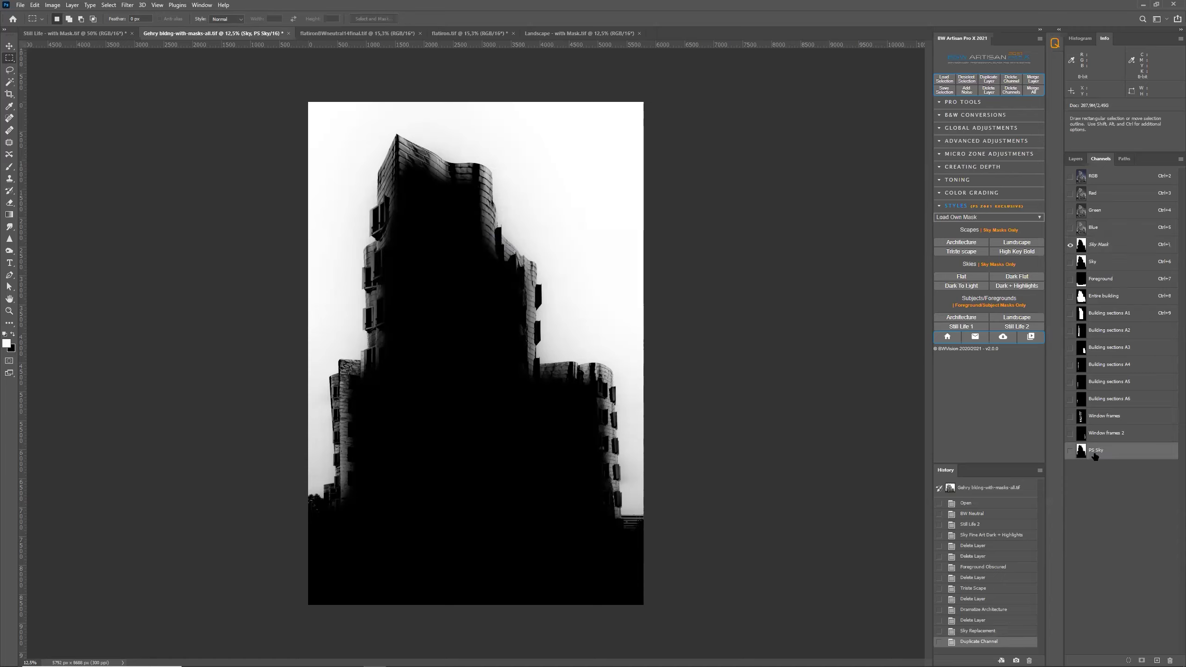
Step: Recheck the Sky layer's mask and restore the composite RGB view of the Gehry building
click(1123, 180)
click(1075, 159)
click(1111, 230)
alt+click(1110, 230)
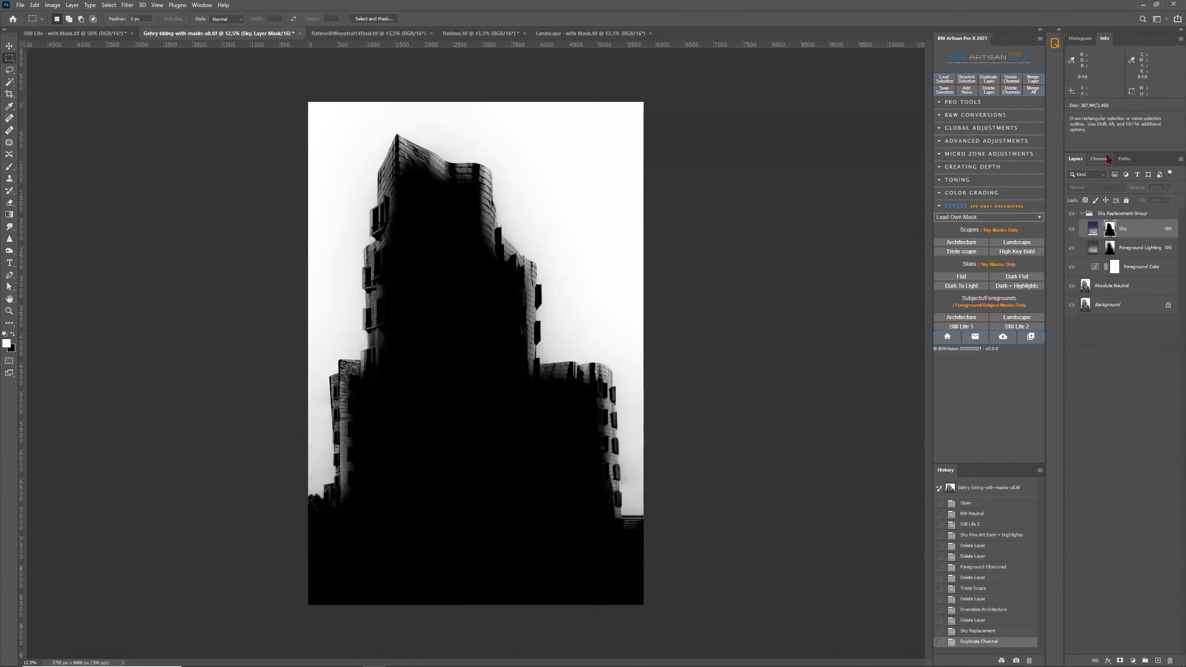
click(1101, 158)
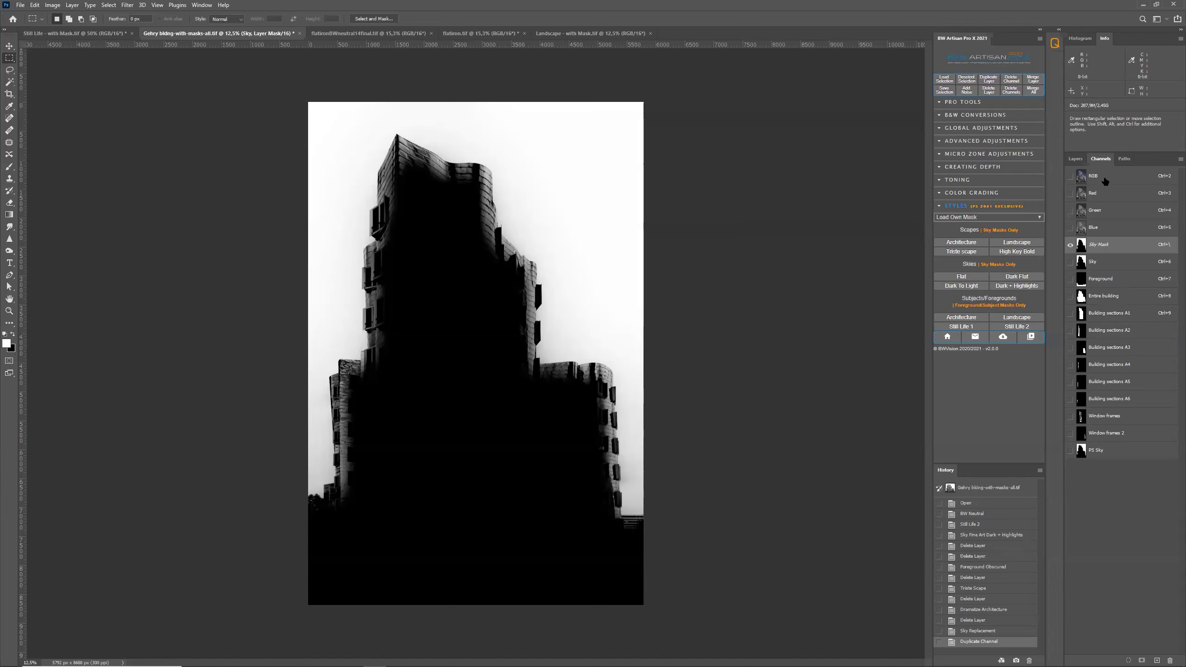
click(1102, 176)
click(1076, 159)
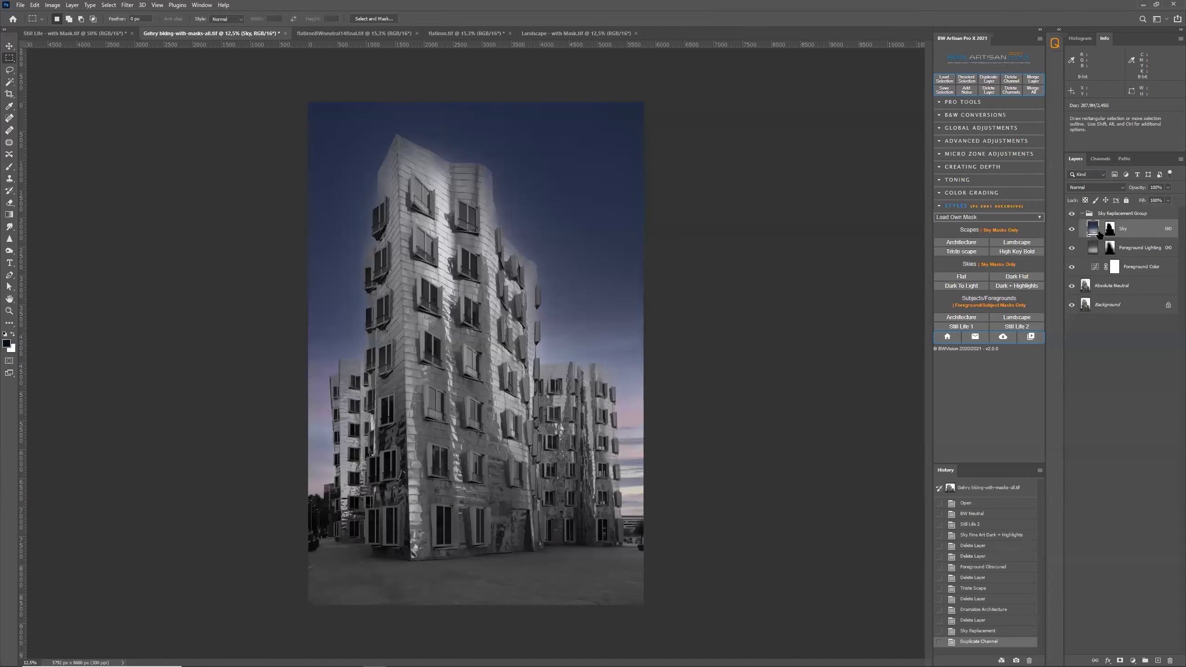
Step: Select the Sky Replacement Group and check the document's channels for the saved PS Sky mask
click(1091, 215)
click(1101, 159)
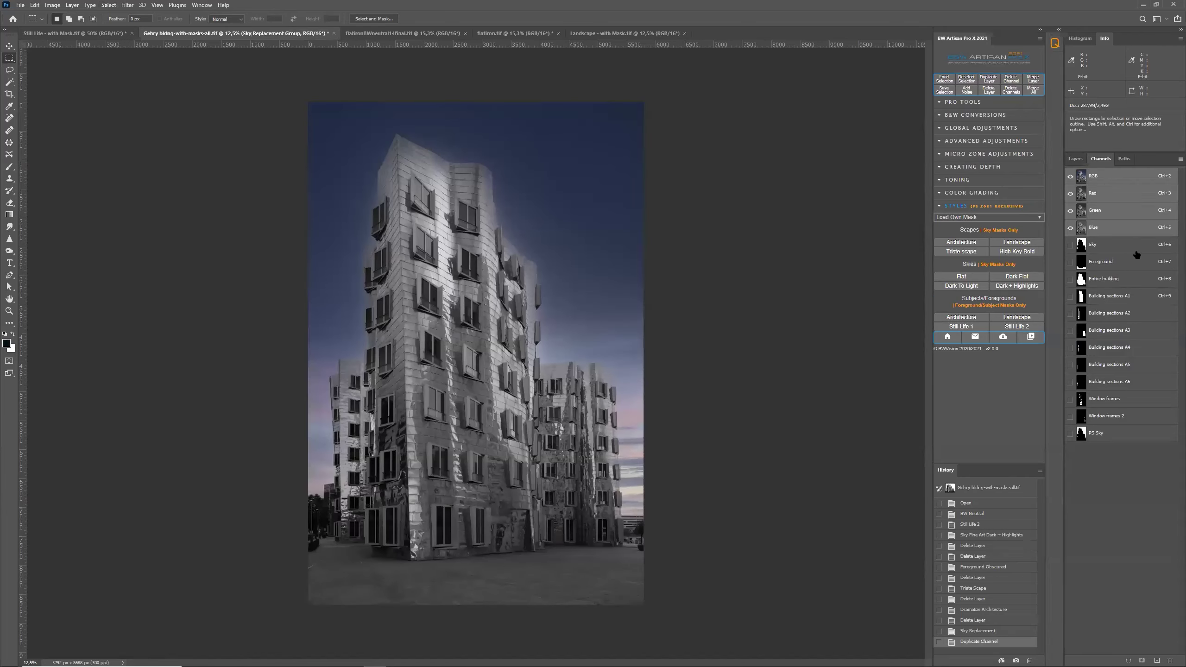
click(1075, 159)
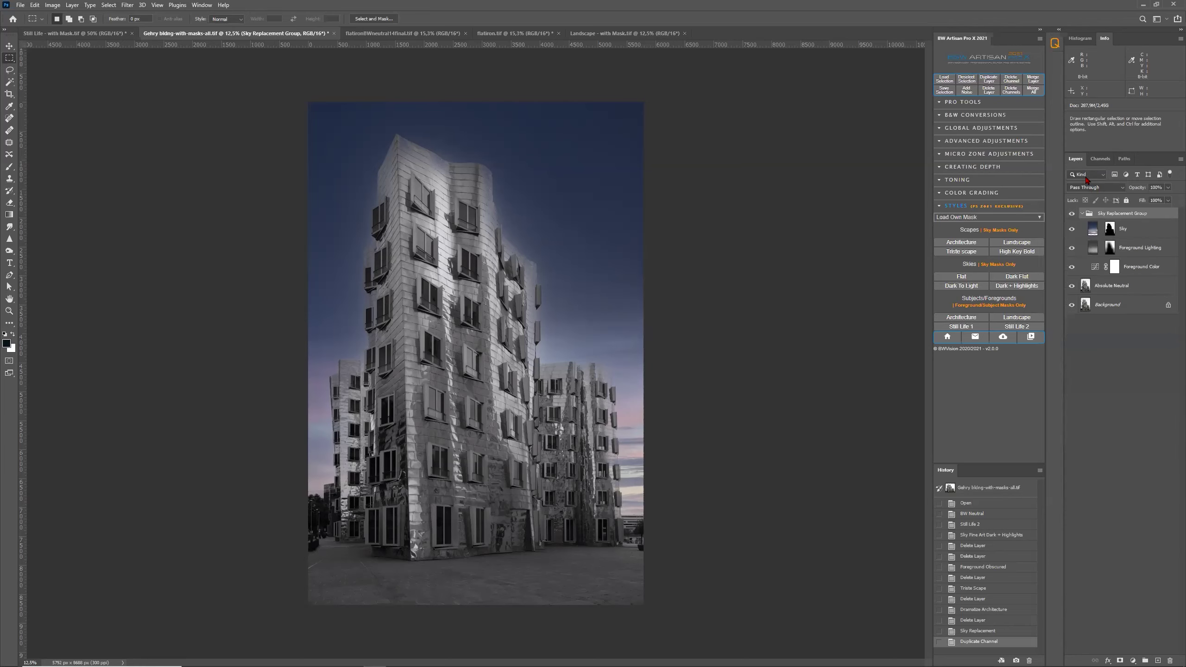
Step: Compare the Sky layer's mask with the saved PS Sky channel and return to the composite image and its layers
key(ctrl+0)
alt+click(1110, 229)
click(1101, 159)
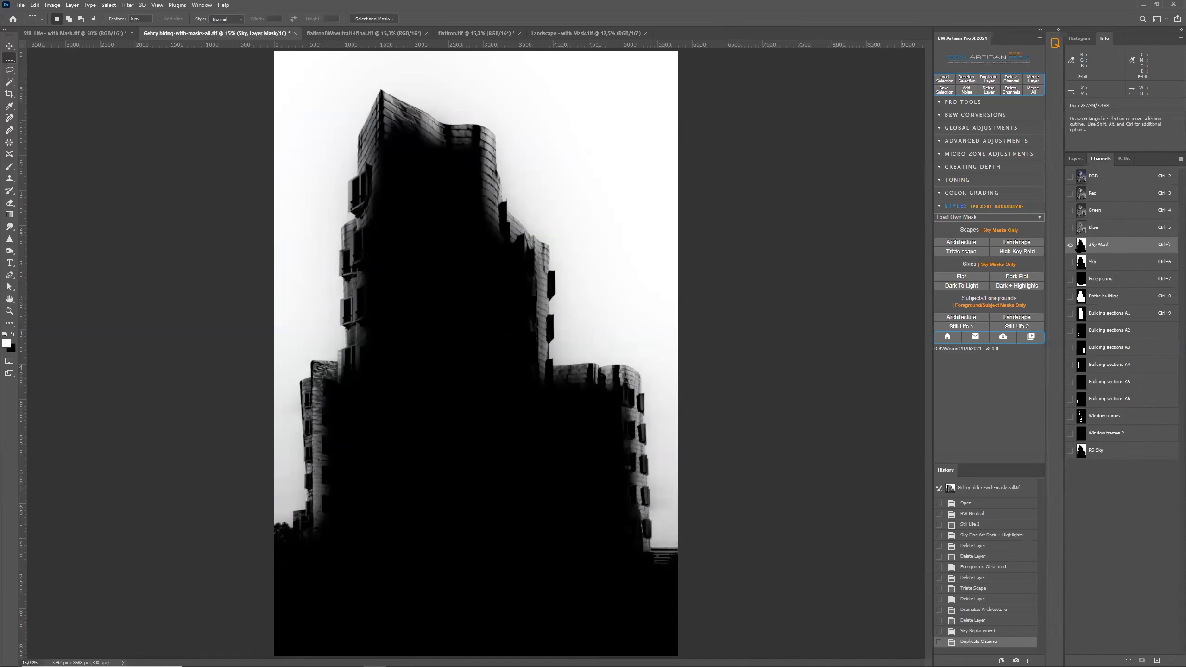
click(1110, 452)
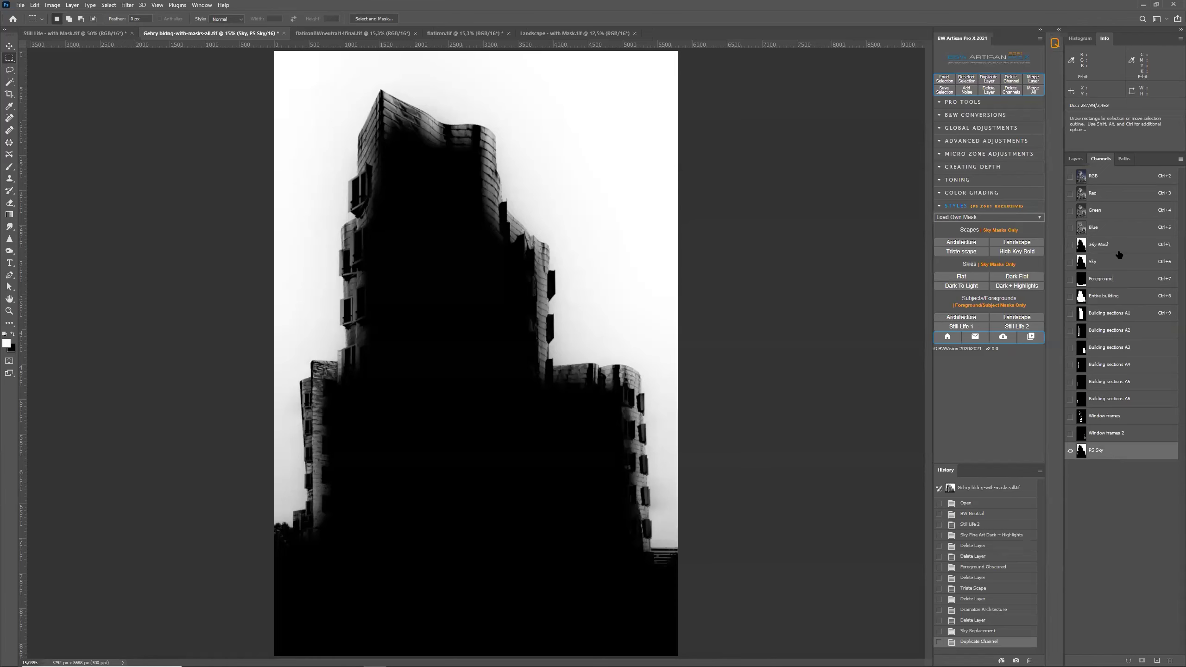
click(1104, 176)
click(1075, 159)
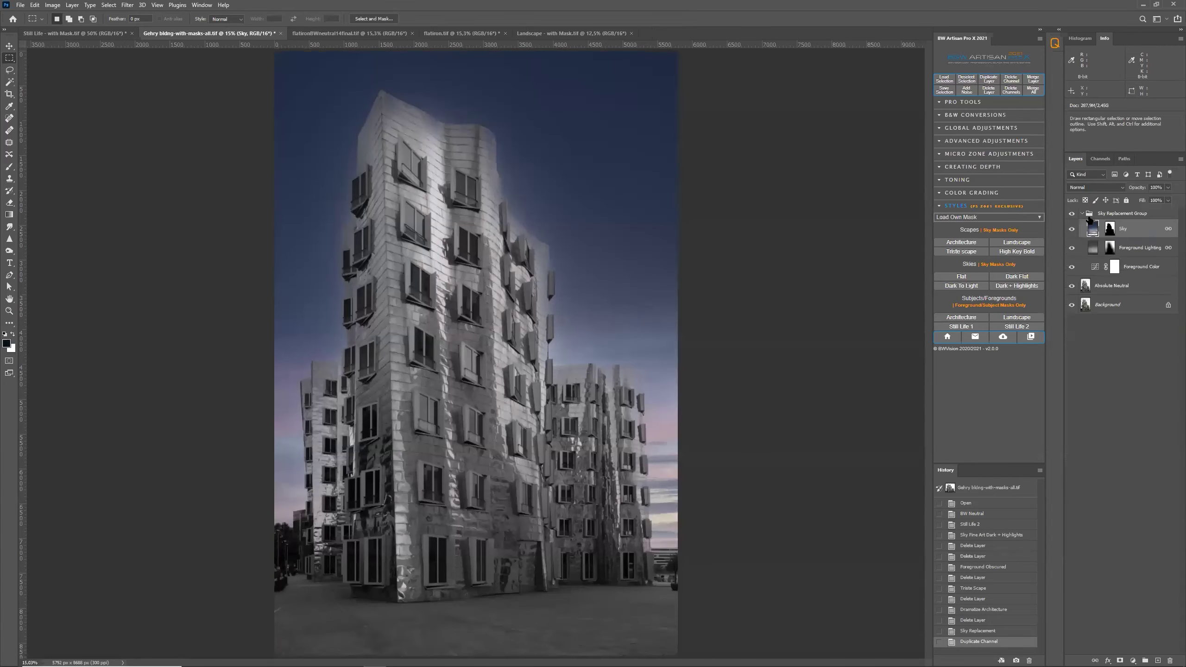
Step: Delete the Sky Replacement Group from the Gehry building document and display the PS Sky channel on the canvas
drag(1091, 213, 1171, 659)
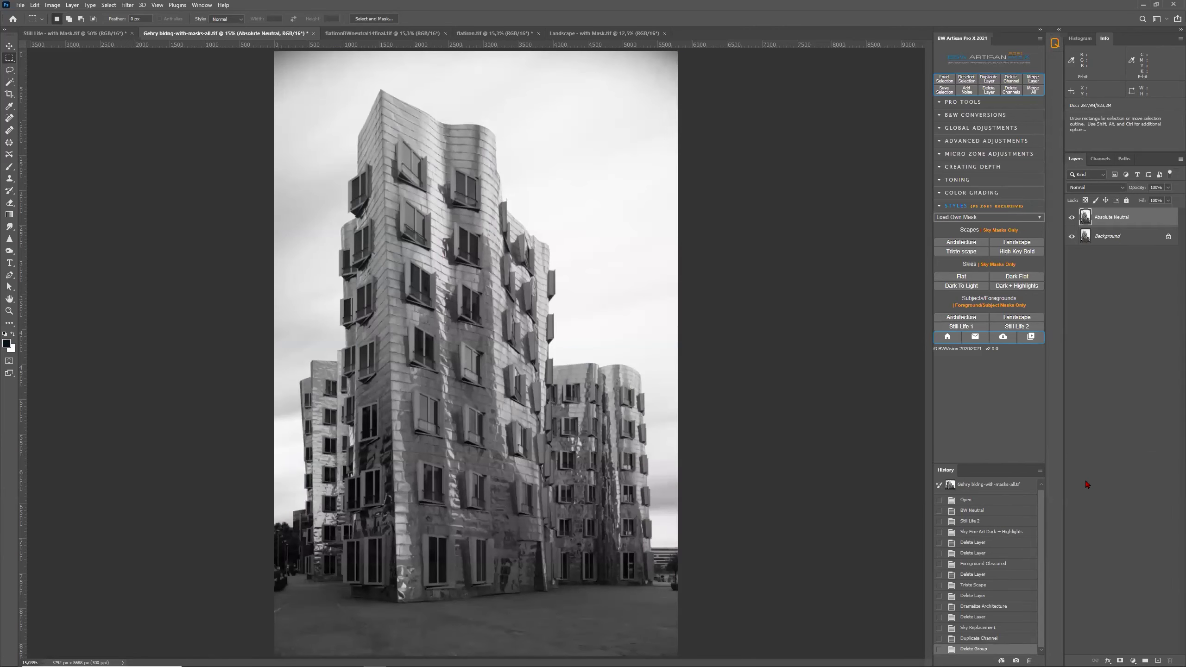
click(1100, 158)
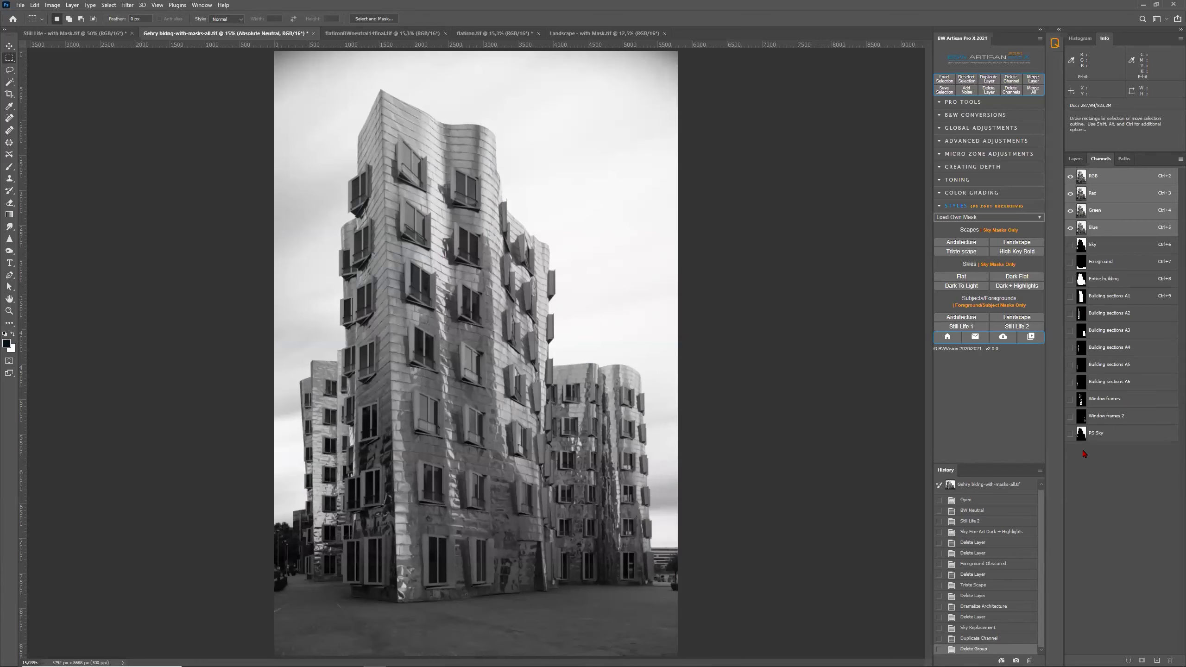
click(1102, 436)
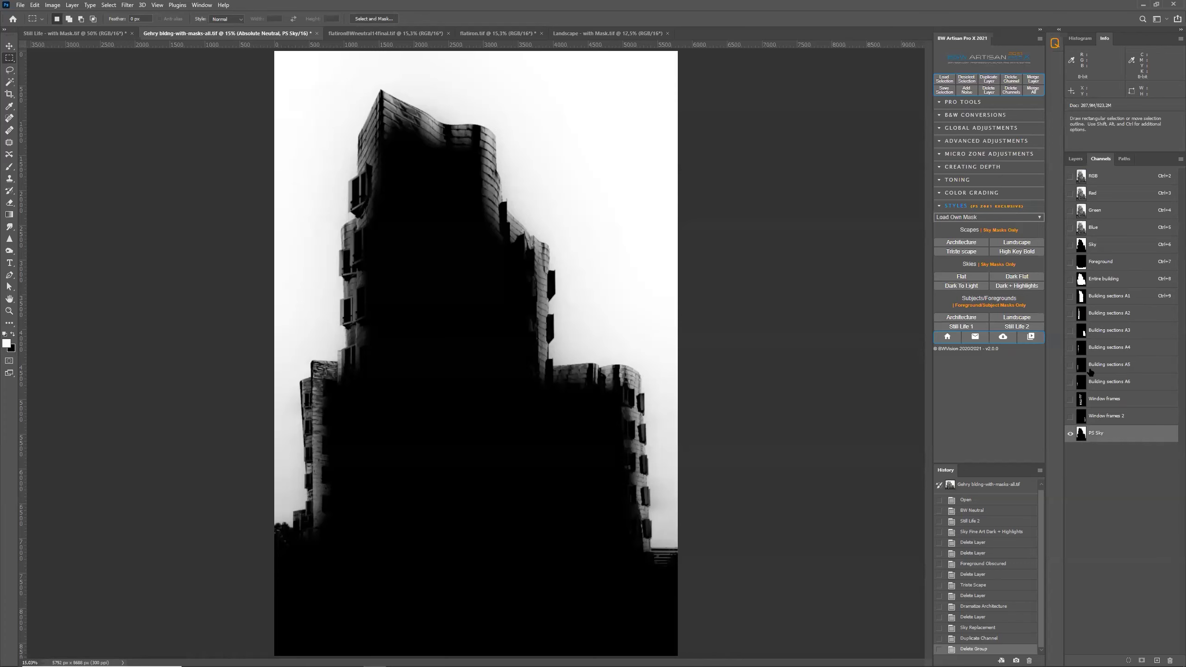
Step: Darken the PS Sky channel with Selective Adjustment D4 and lighten it with Selective Adjustment L4 inside a loaded full-canvas selection
click(976, 102)
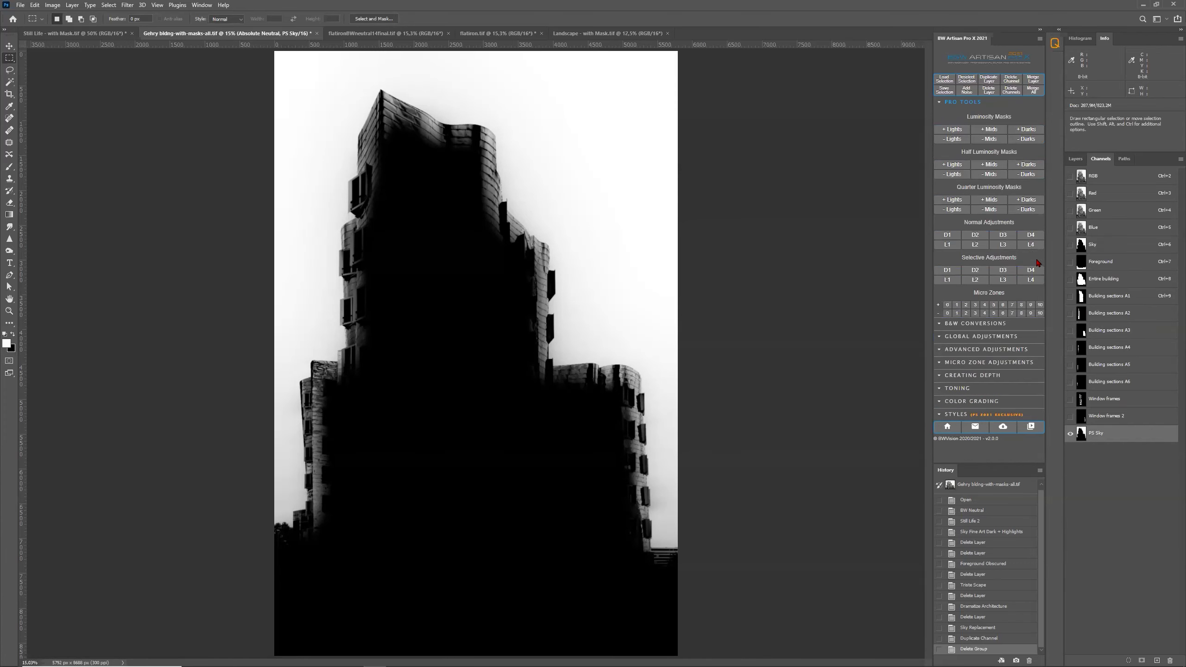
click(1031, 271)
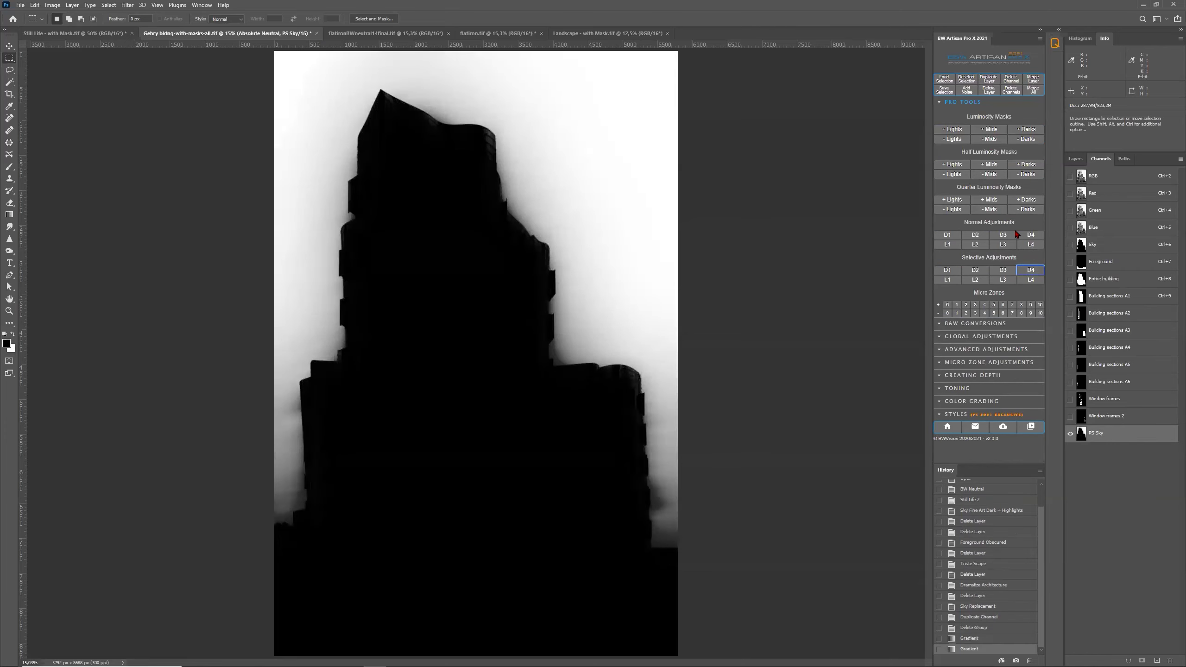
click(945, 79)
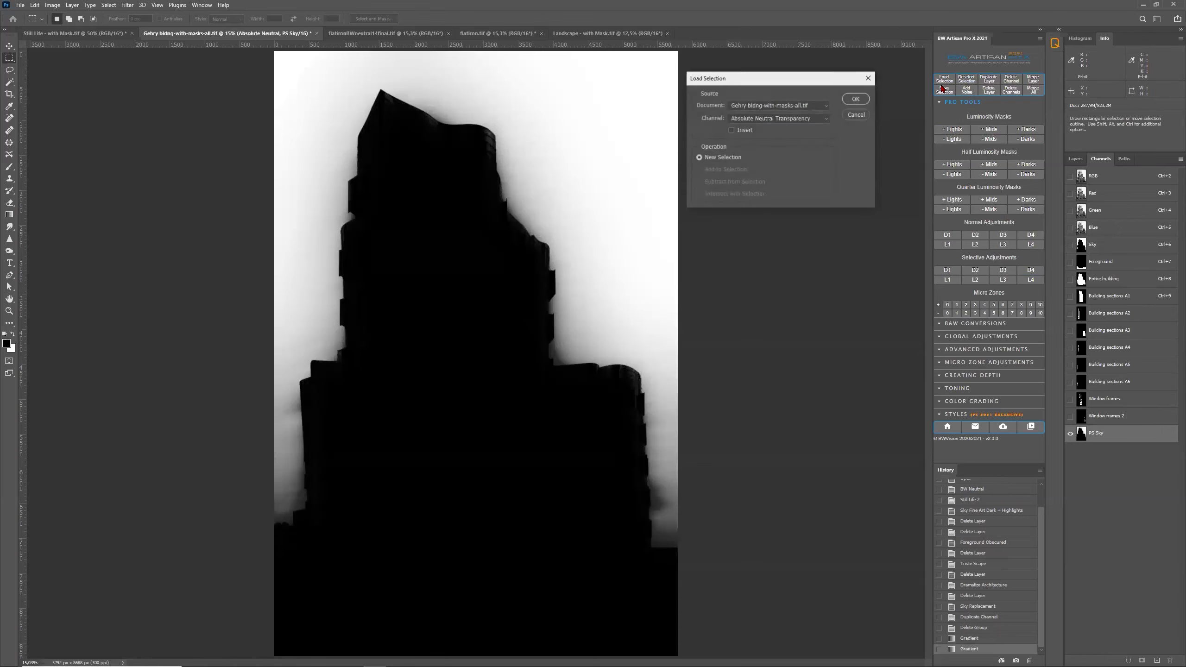
click(766, 122)
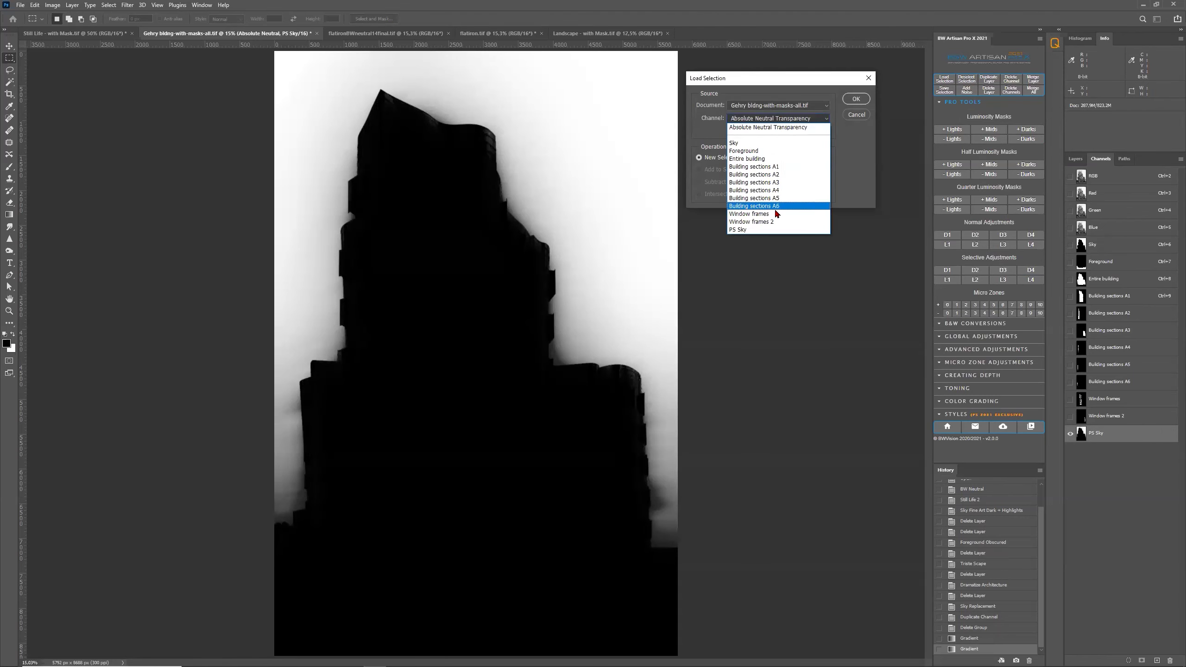
click(771, 239)
click(850, 98)
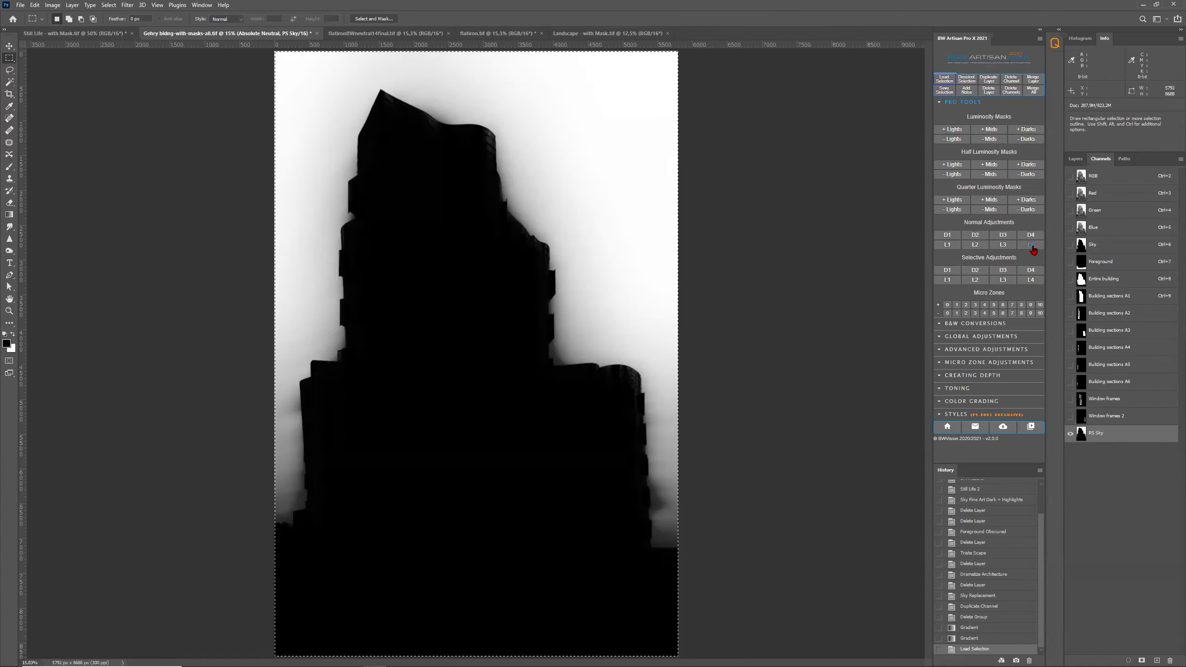
click(1033, 281)
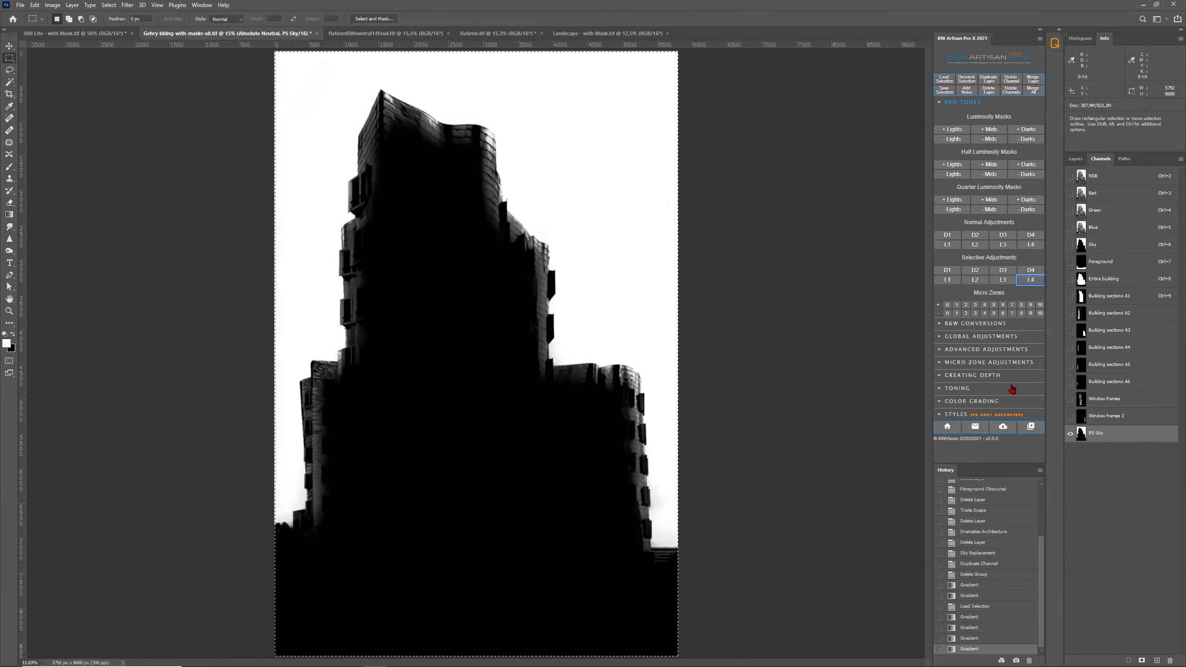
Step: Undo the last two lightening gradients on the PS Sky channel and clear the full-canvas selection
click(979, 639)
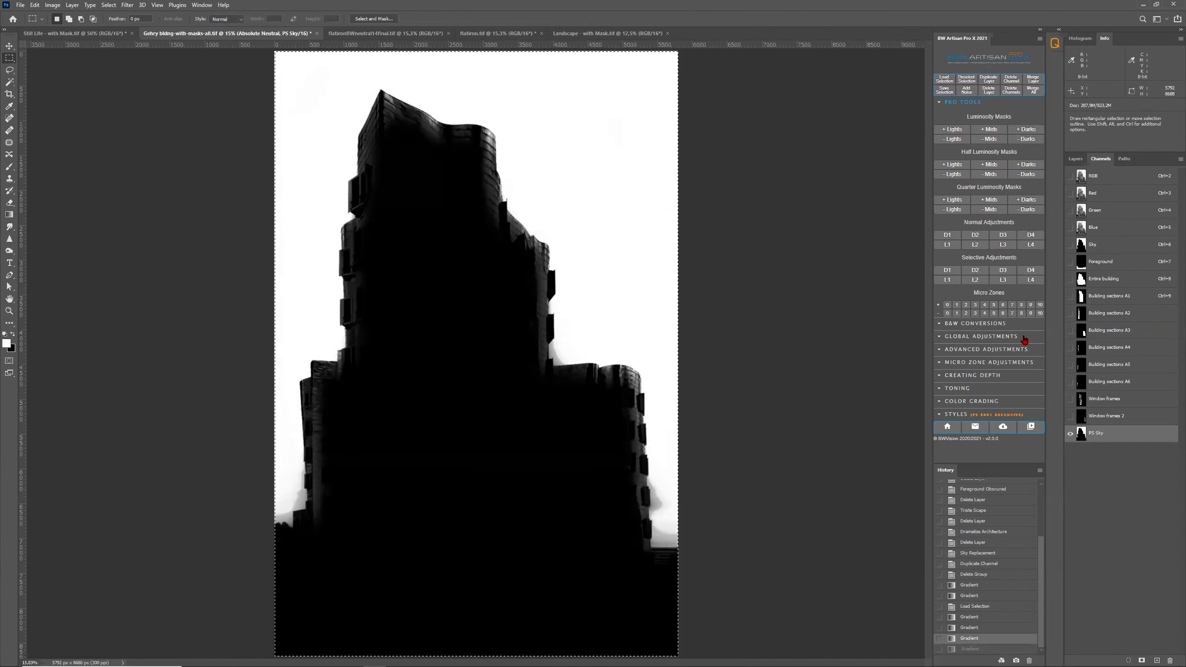
click(987, 628)
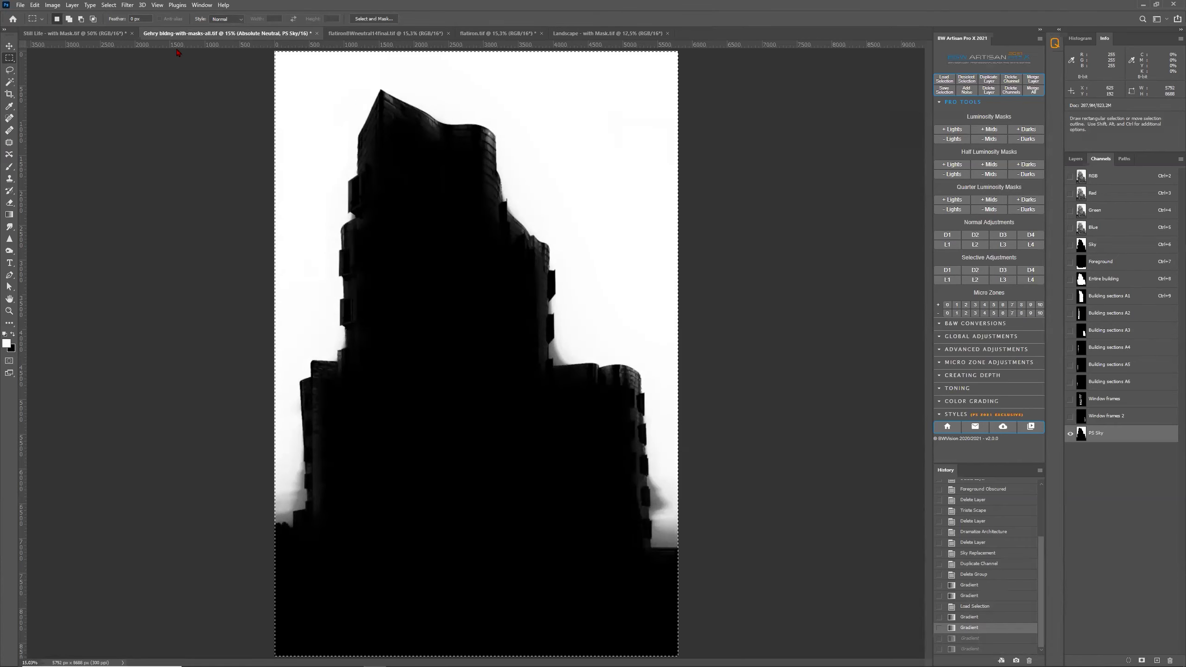
click(108, 5)
click(116, 24)
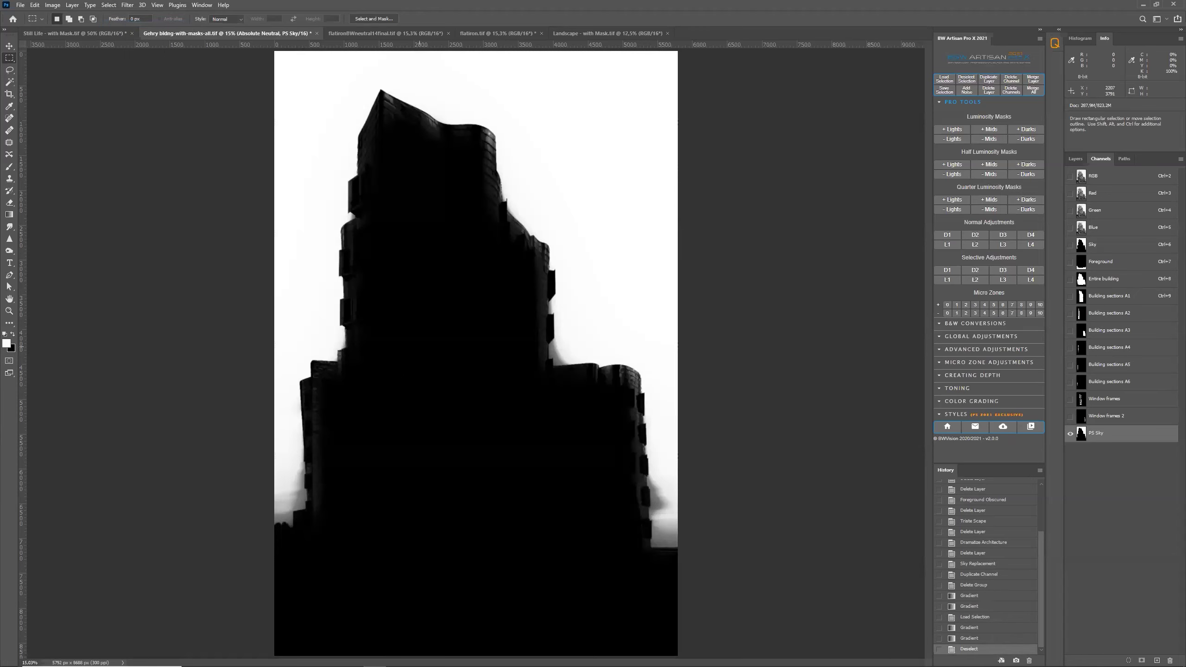
Step: Lasso the lower-left sky and building edge in the PS Sky channel and lighten the area repeatedly with Selective Adjustment L4
click(10, 71)
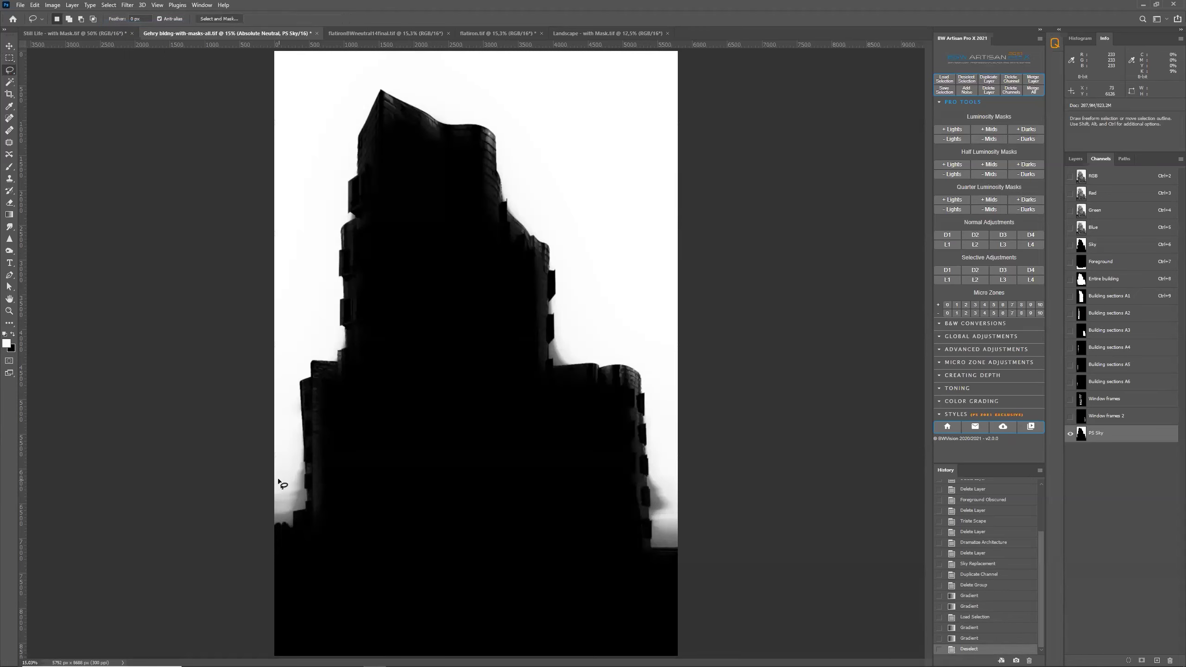
drag(275, 432, 289, 424)
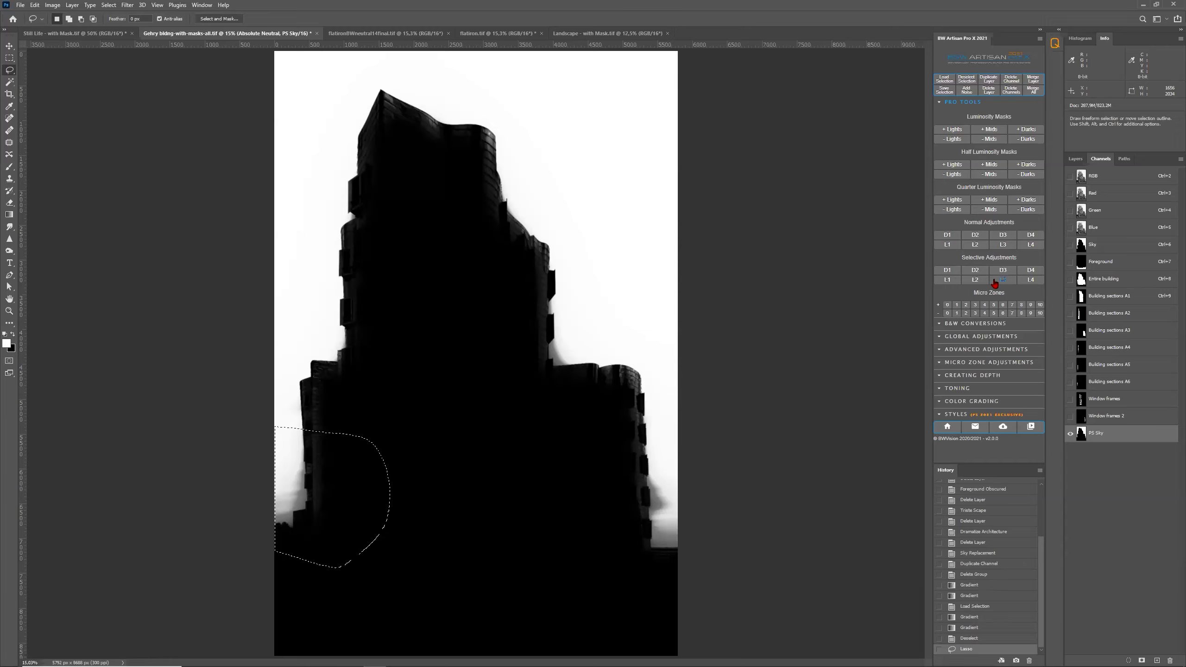
click(1030, 280)
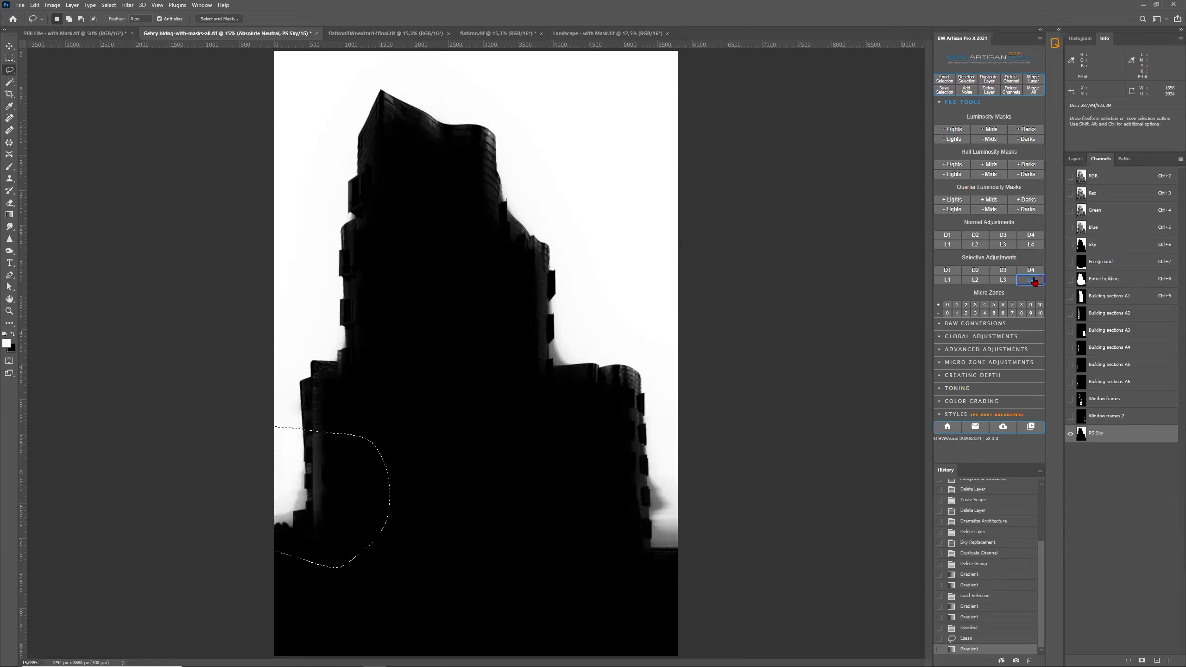
click(1032, 281)
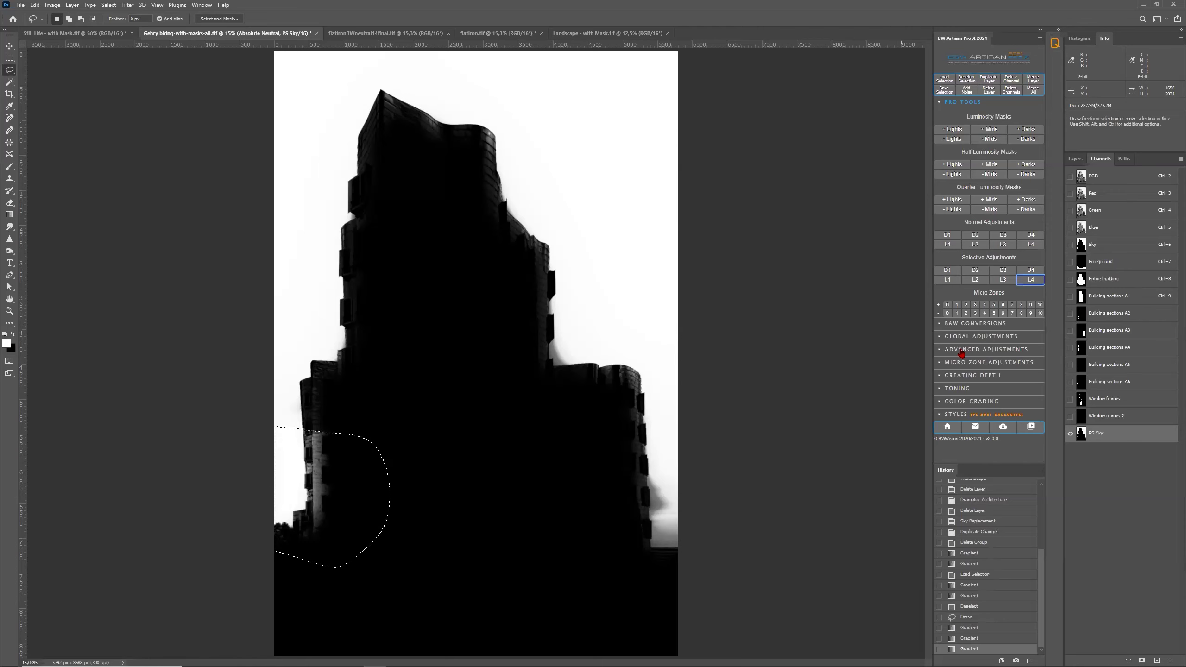
Step: Compare the composite RGB image with the edited PS Sky channel, ending on the composite view
click(1109, 182)
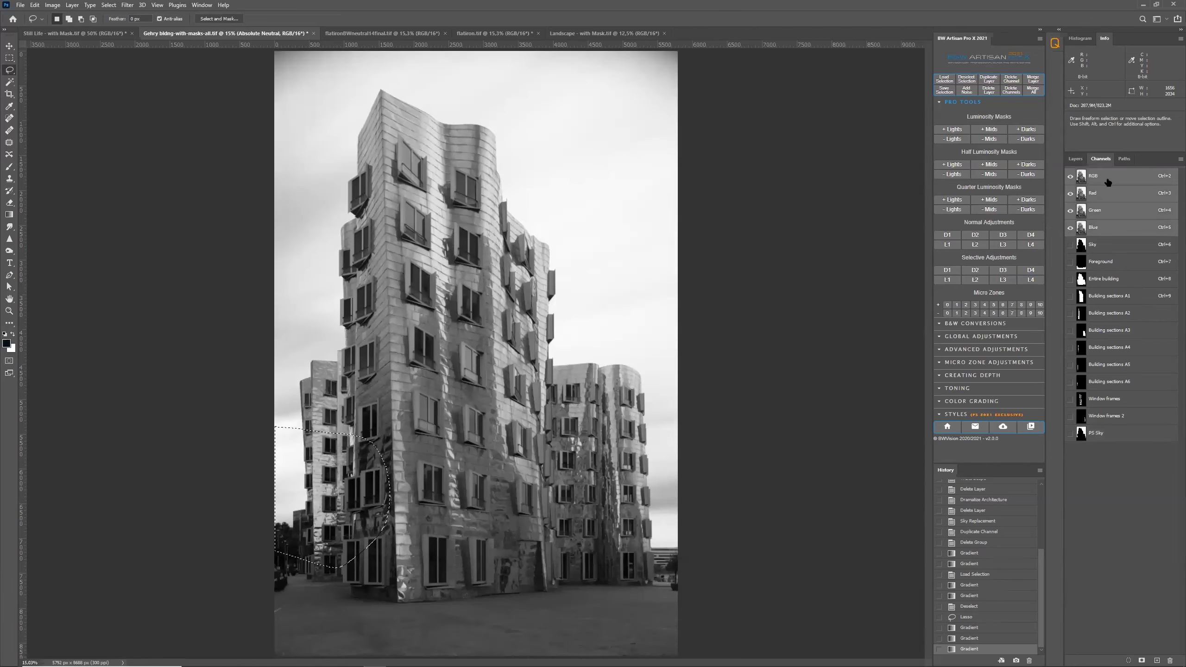
click(1120, 441)
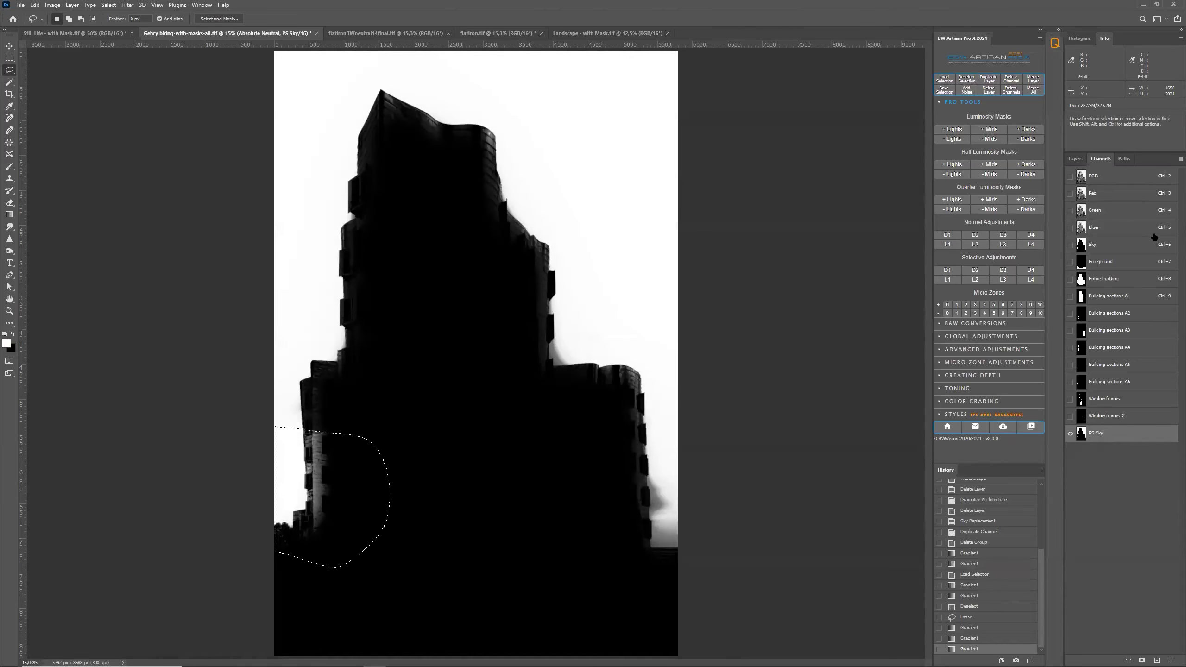
click(1132, 183)
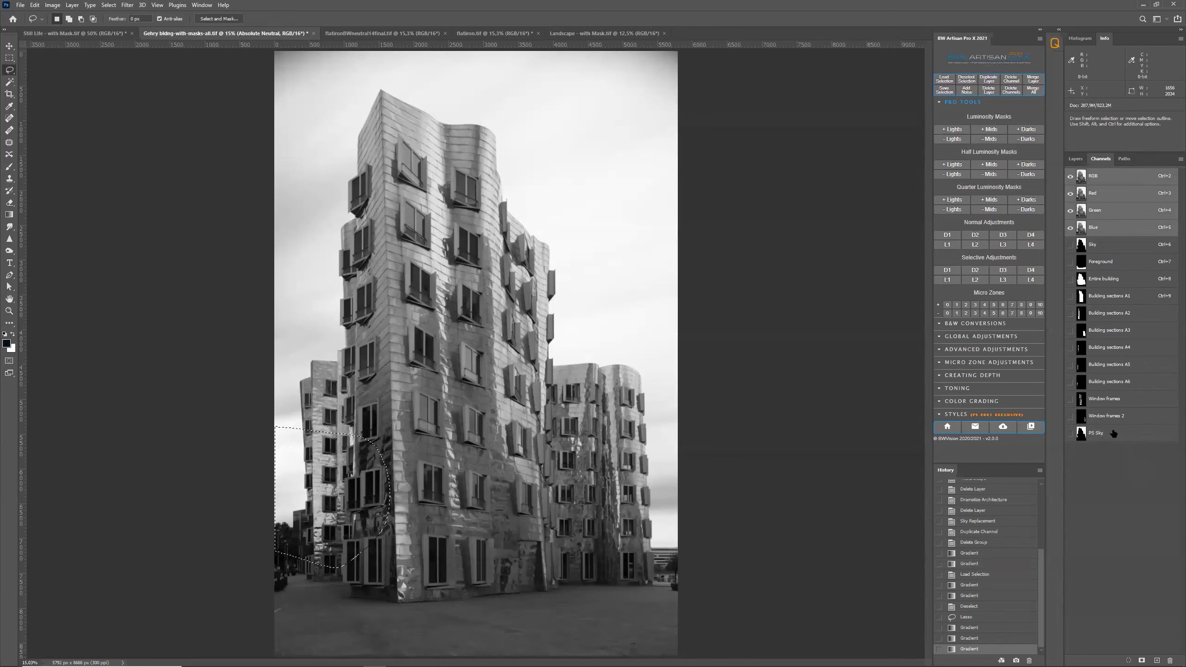
Step: Delete the PS Sky channel and clear the lasso selection on the Gehry building
drag(1114, 436, 1170, 660)
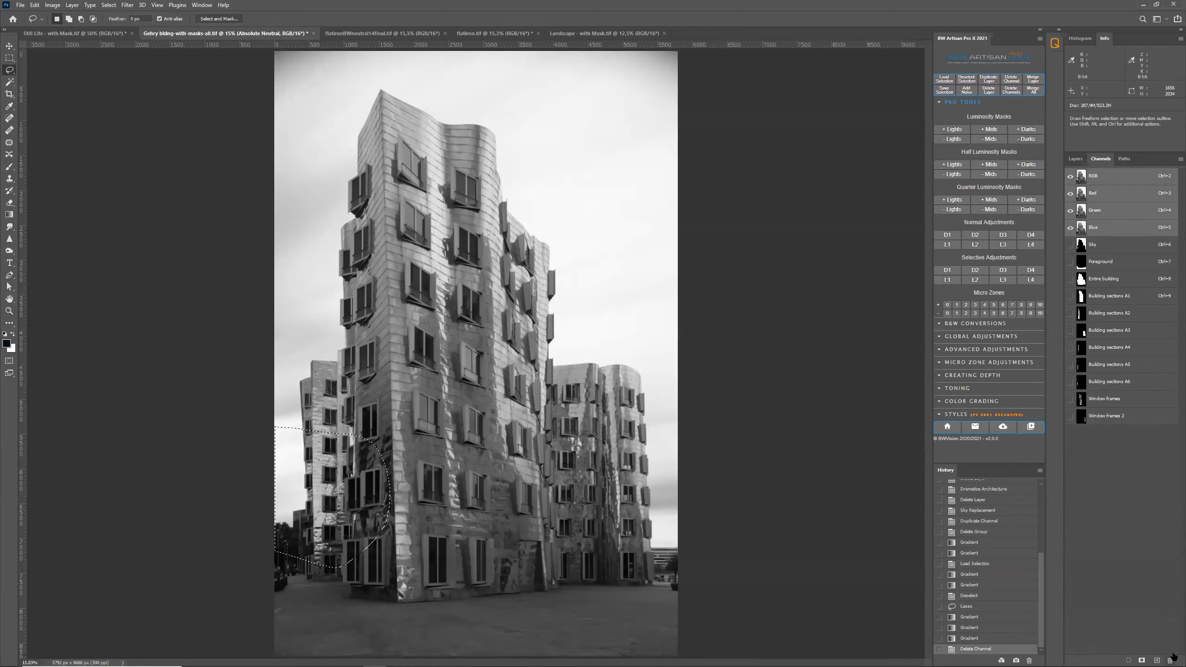
click(1075, 159)
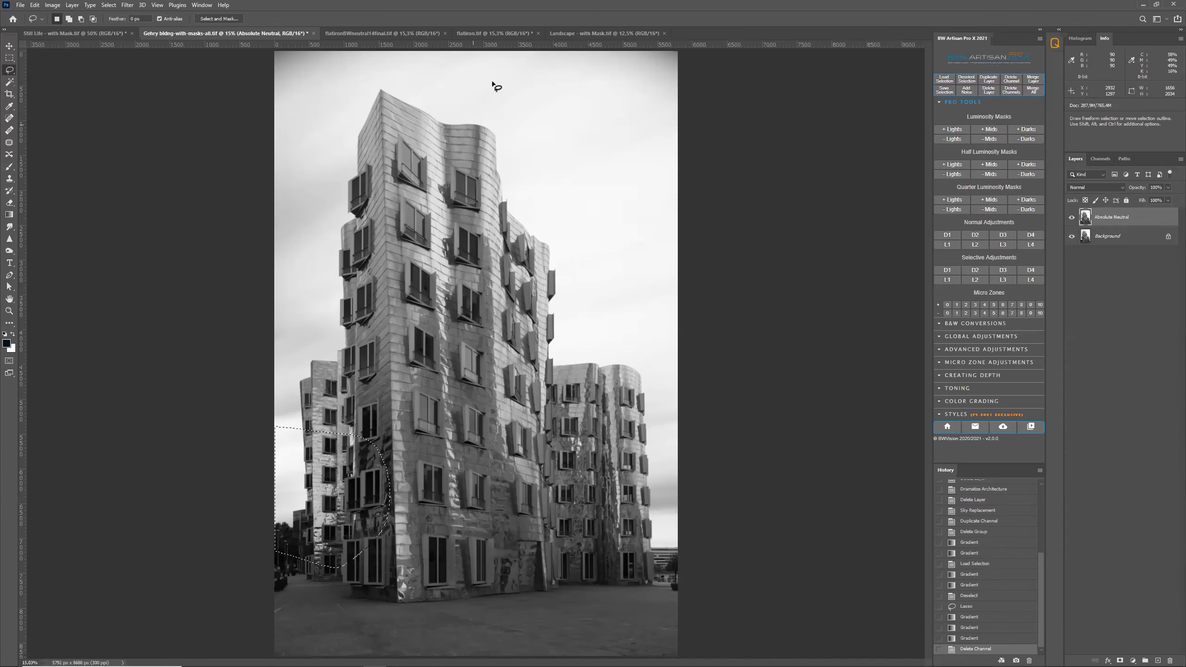
click(117, 5)
click(115, 26)
Step: Select the sky automatically with the Sky selection command and save the selection as a new channel named t1
click(110, 4)
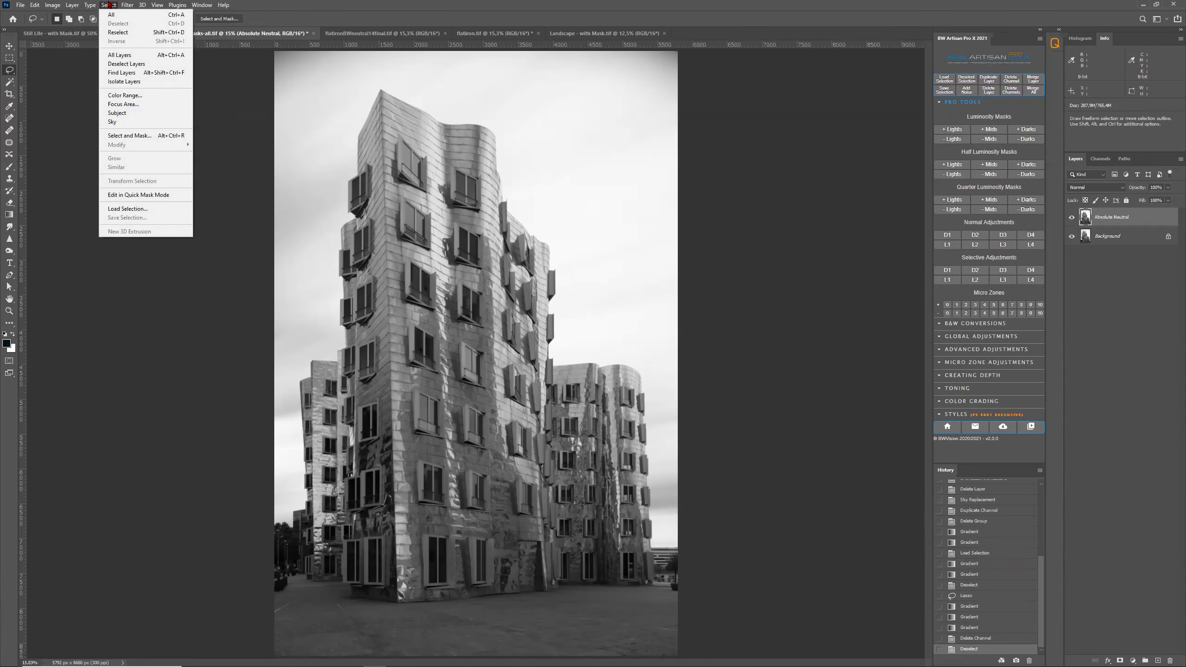
click(123, 124)
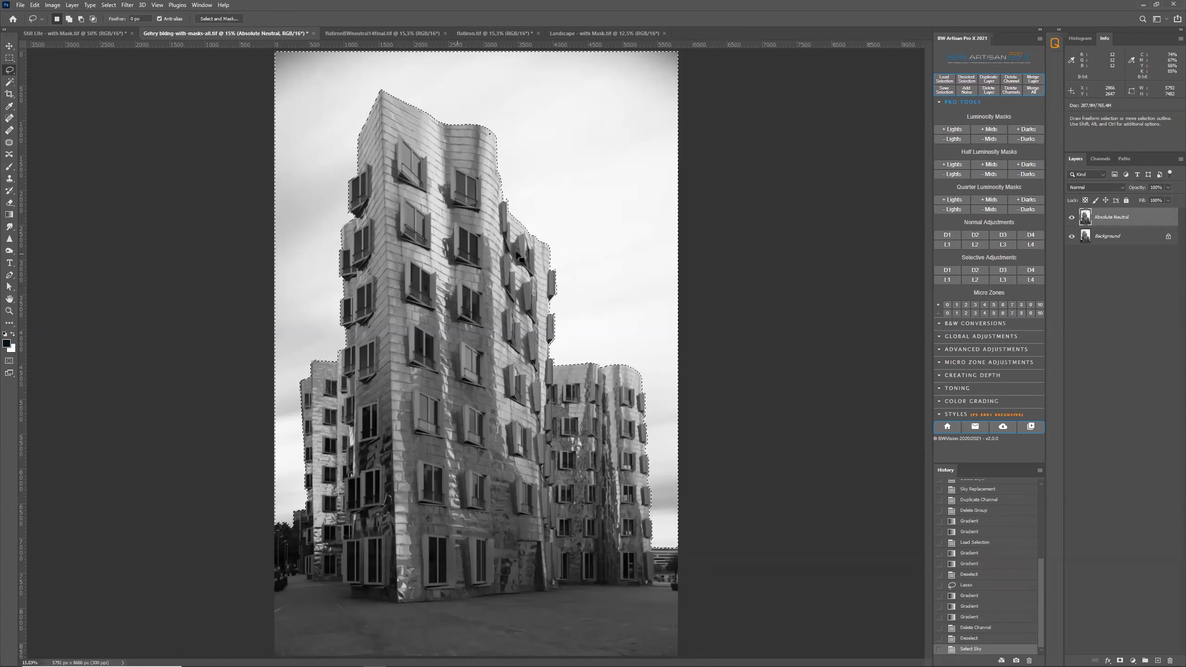
click(109, 5)
click(136, 218)
text(t1)
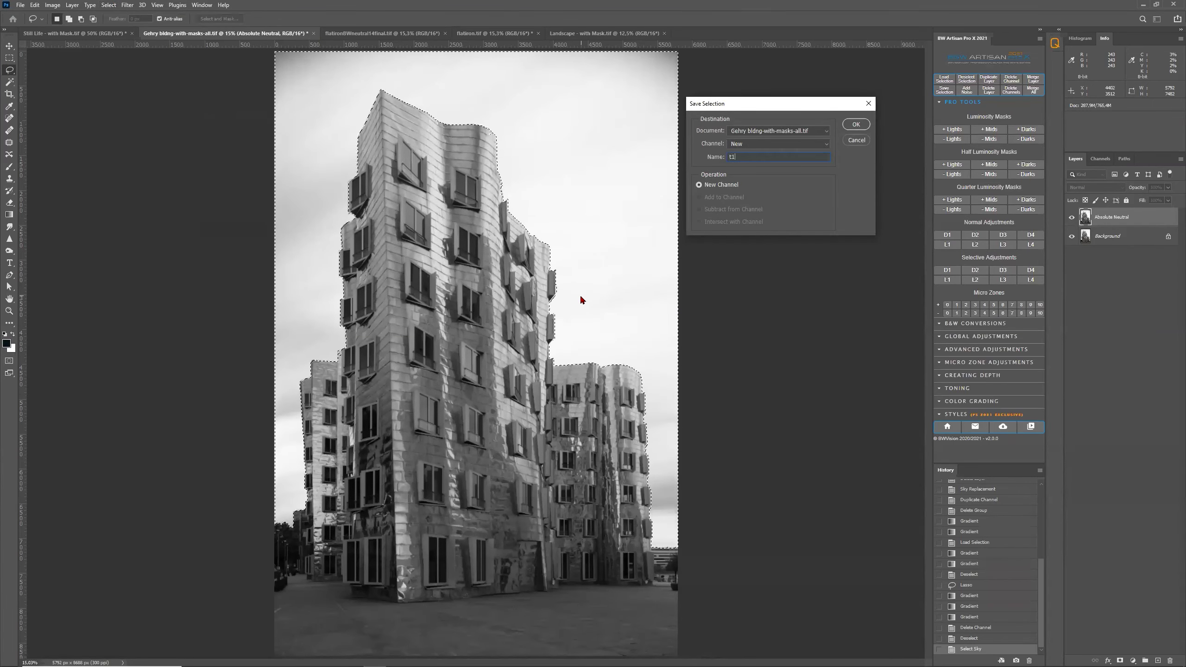
key(Return)
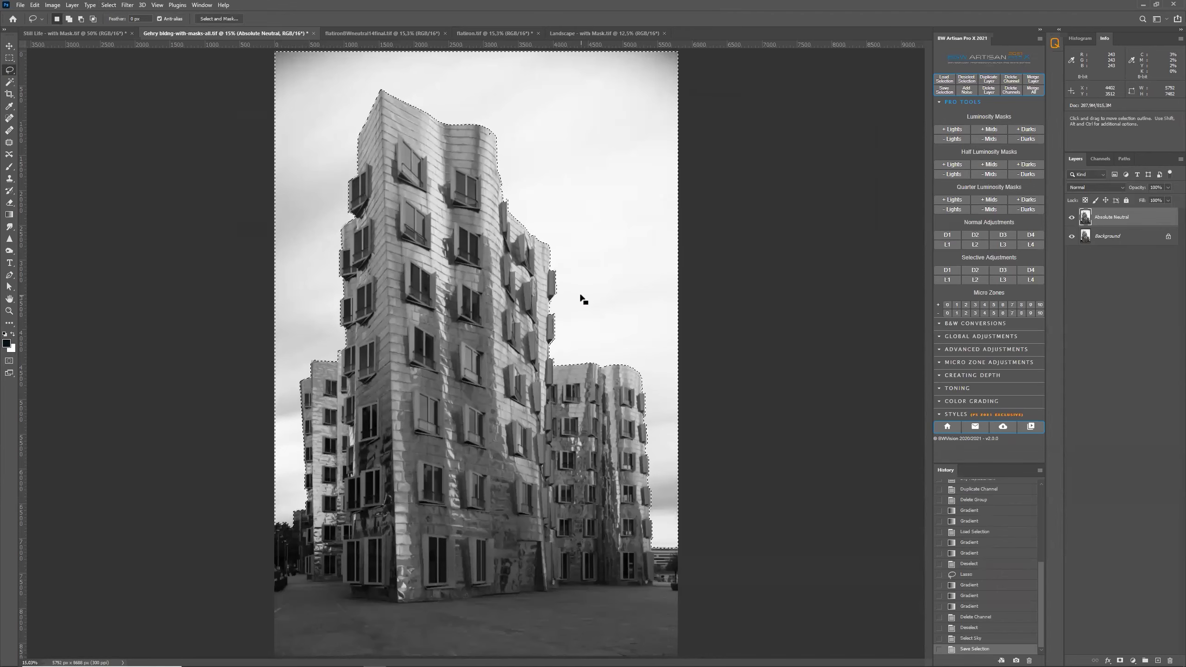
Step: Display the t1 channel, clear the sky selection and darken the channel with Selective Adjustment D3
click(1101, 159)
click(1116, 434)
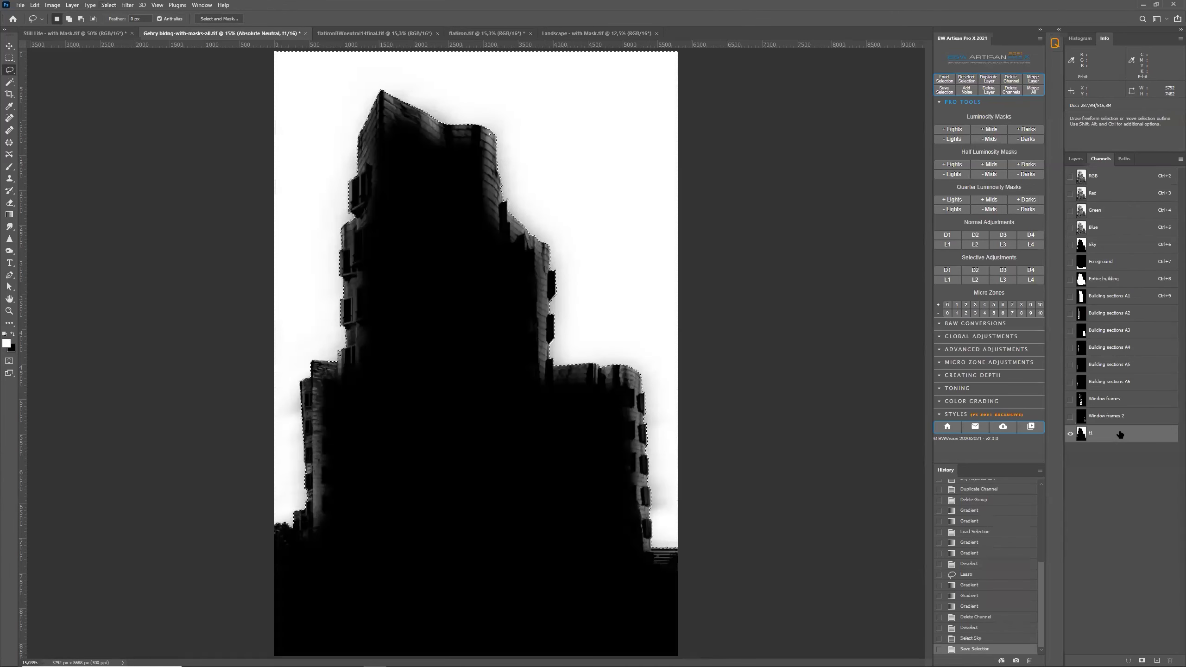
click(967, 80)
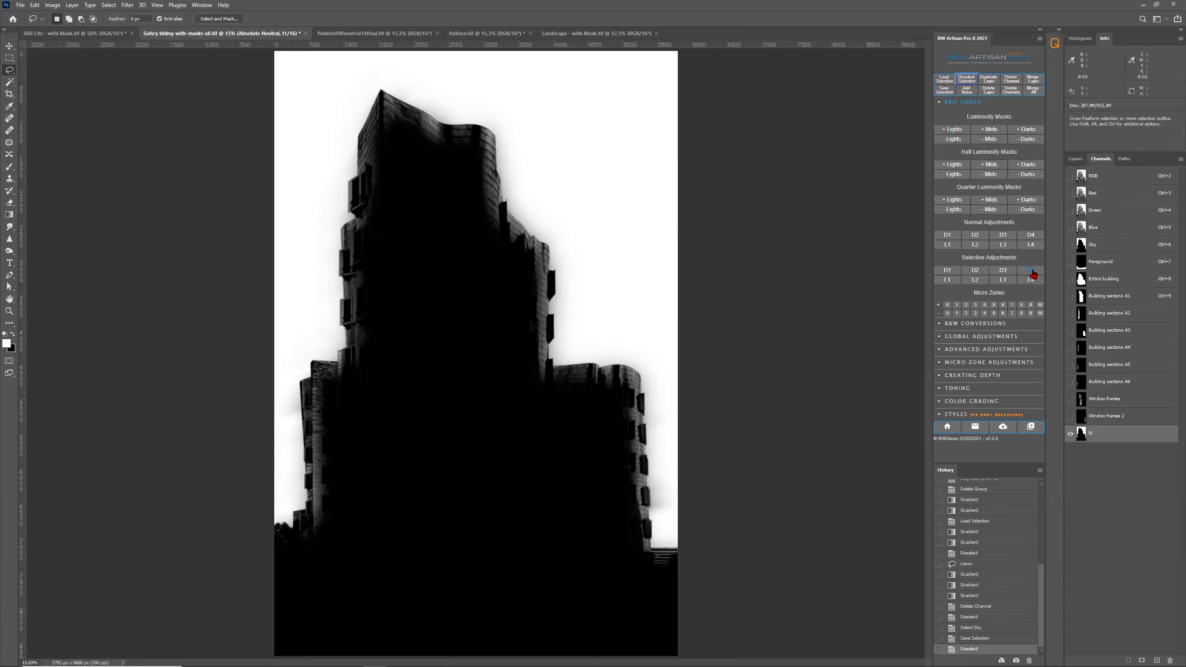
click(1007, 275)
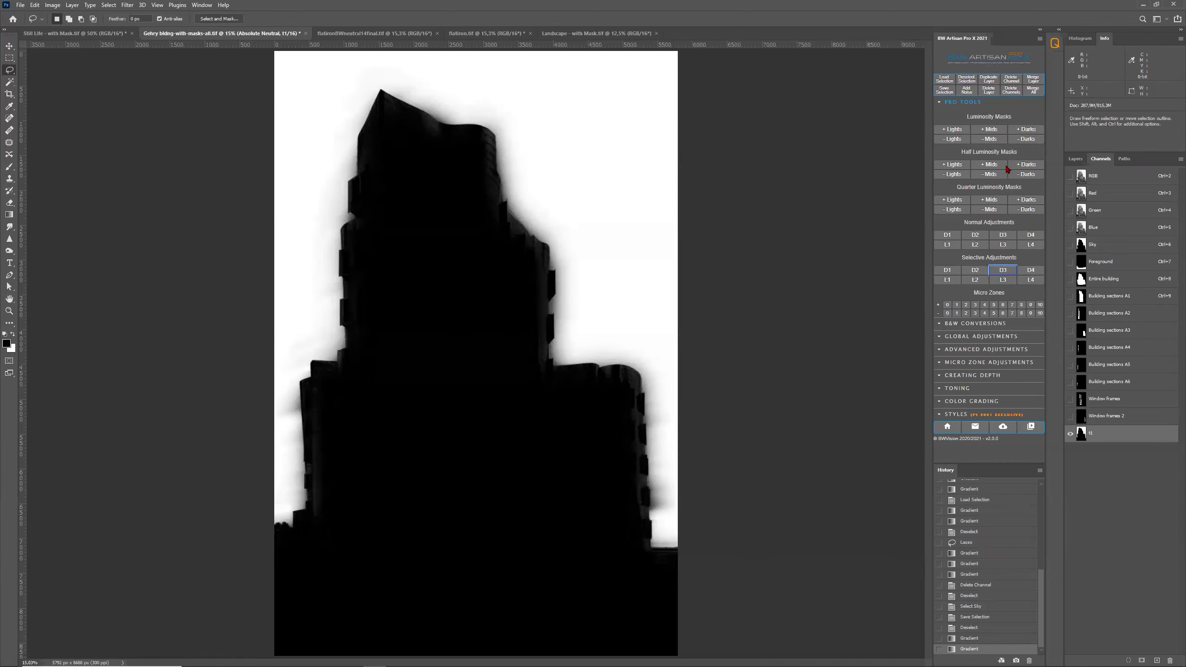
Step: Load the t1 channel as a selection and lighten its sky area with Selective Adjustment L3
click(944, 79)
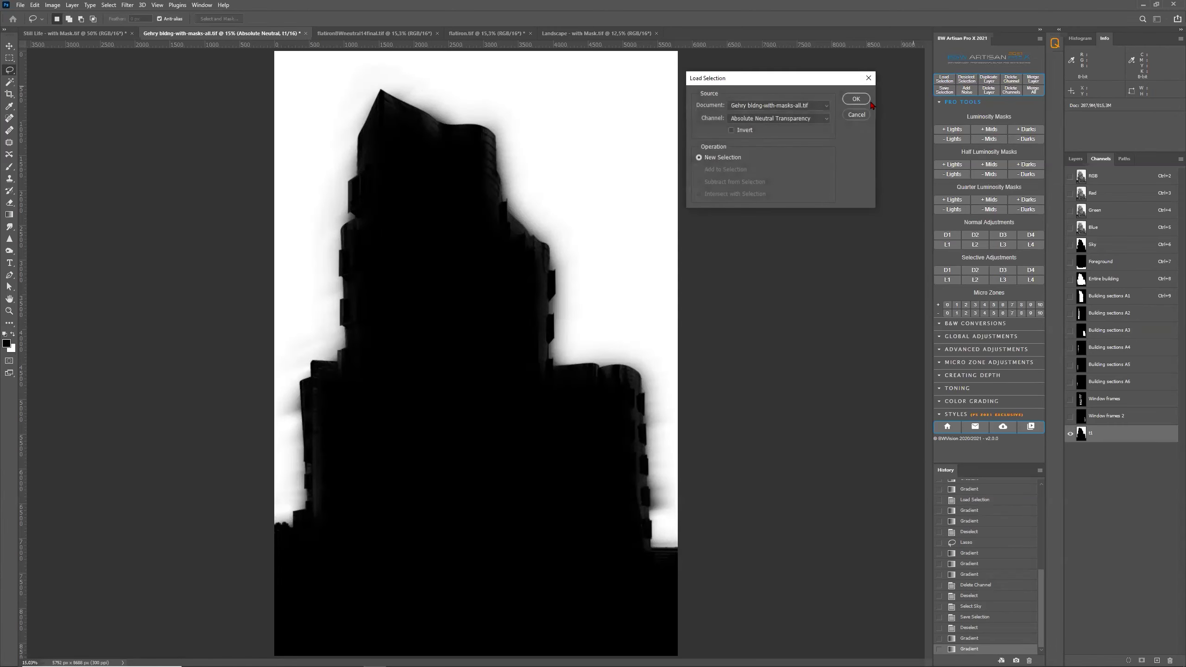
click(804, 120)
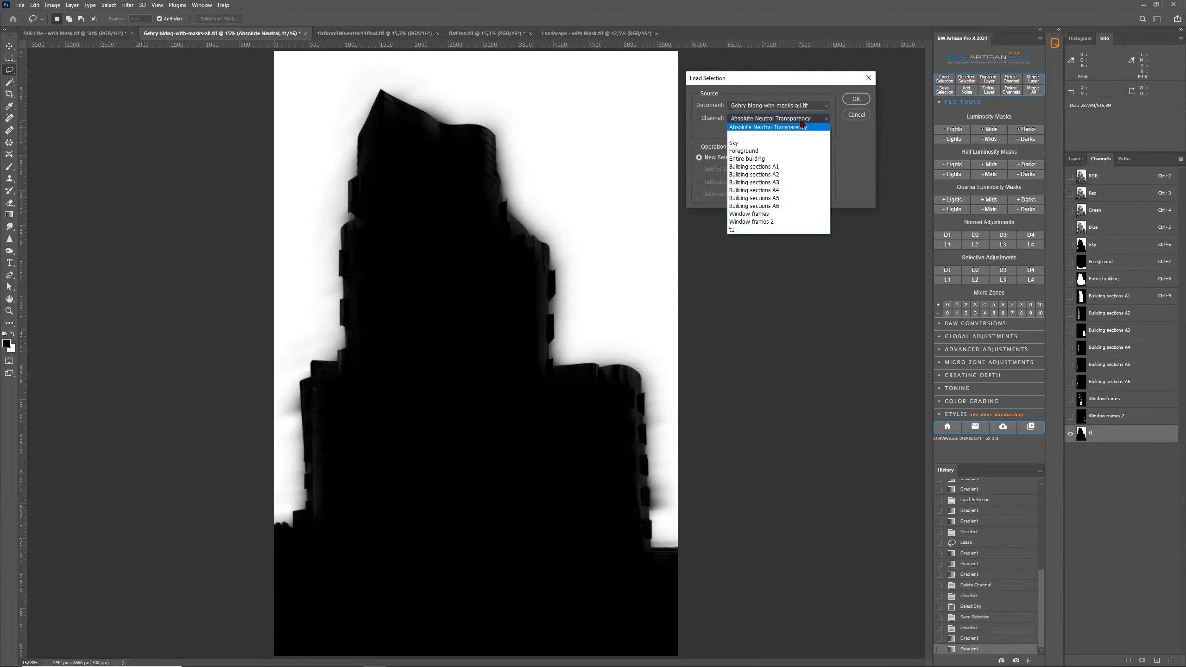
click(775, 229)
click(856, 99)
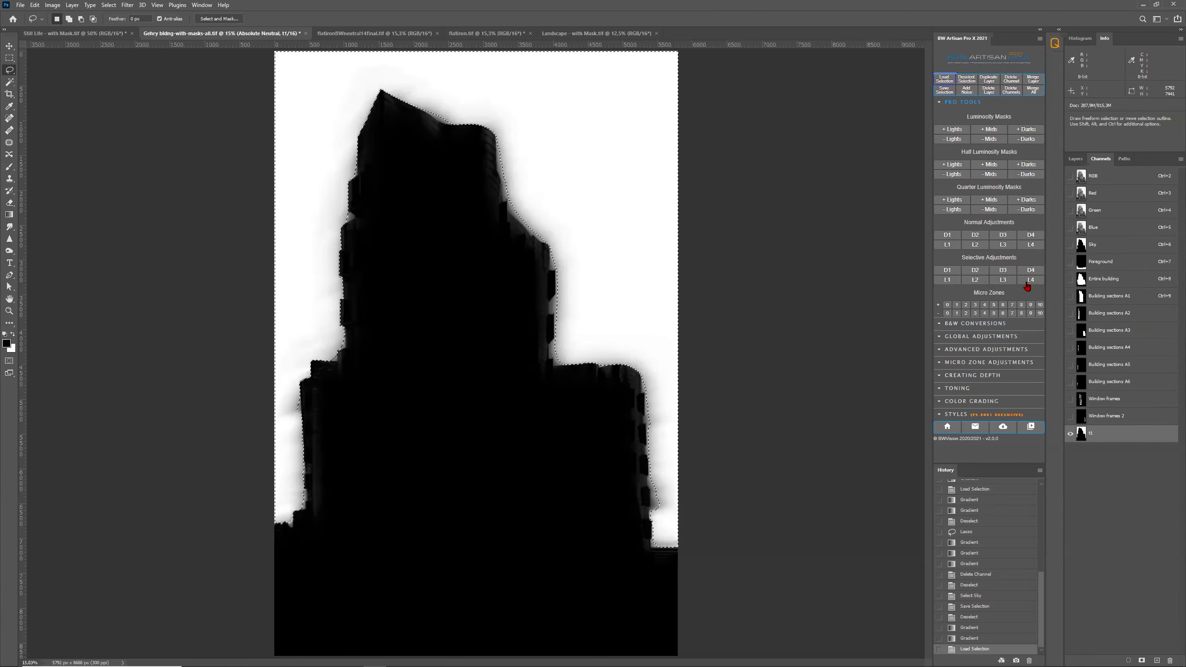
click(1007, 282)
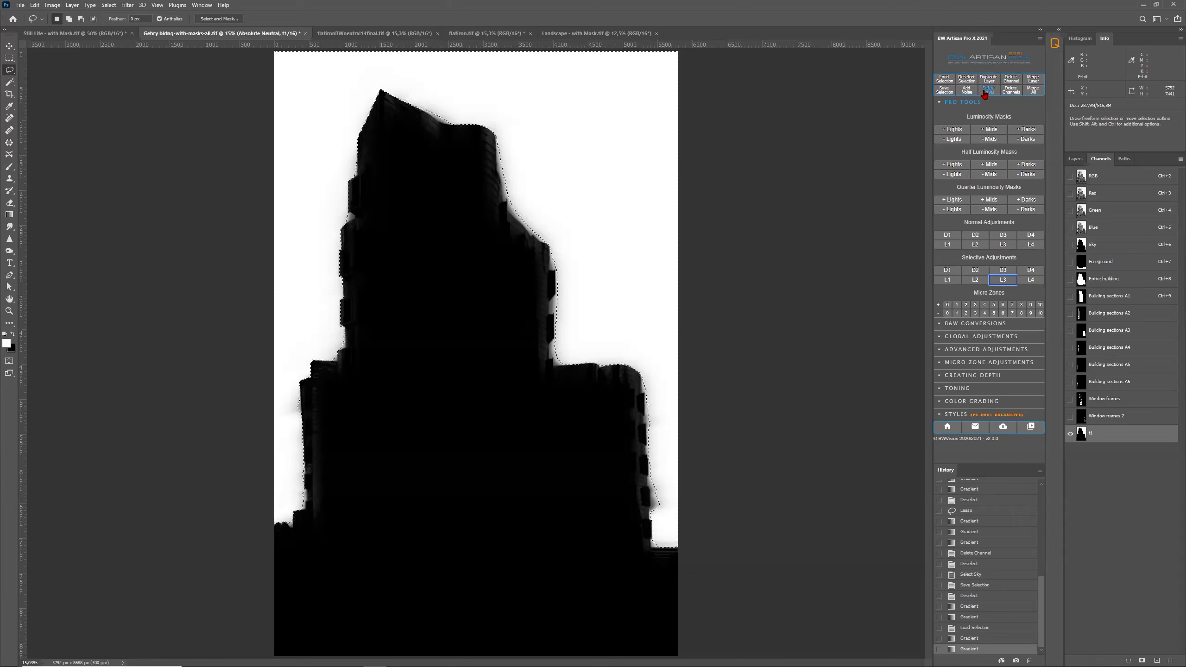
Step: Clear the sky selection, redisplay the full RGB image and return to the Styles options for the Absolute Neutral layer
click(968, 84)
click(1103, 181)
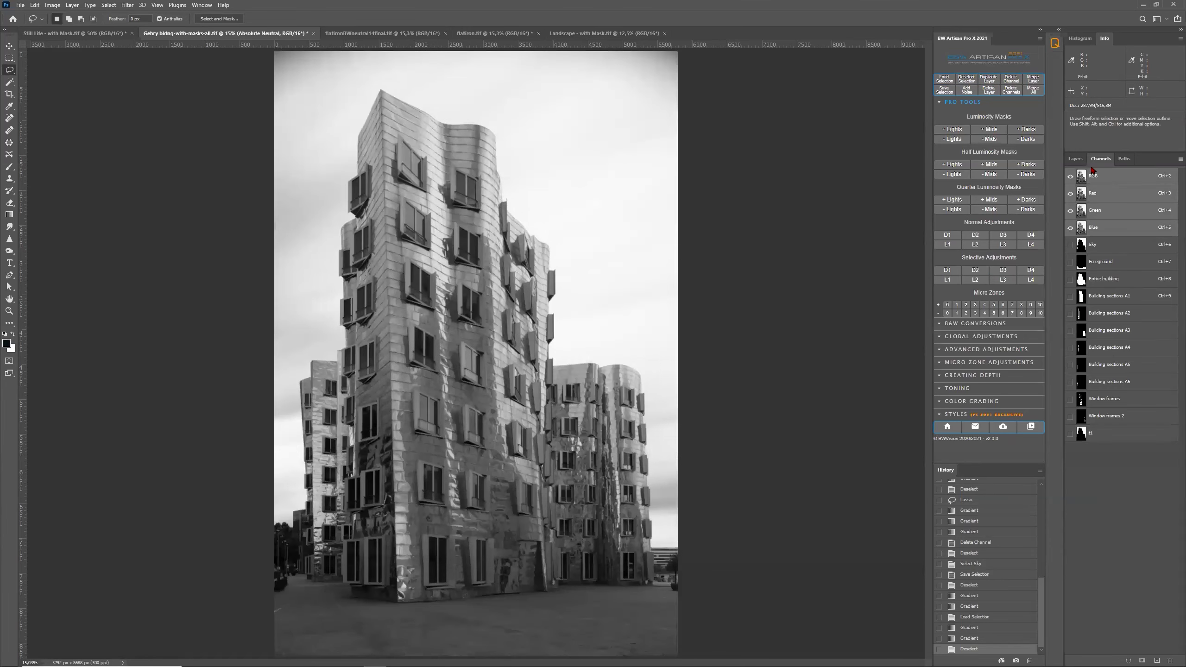
click(1076, 159)
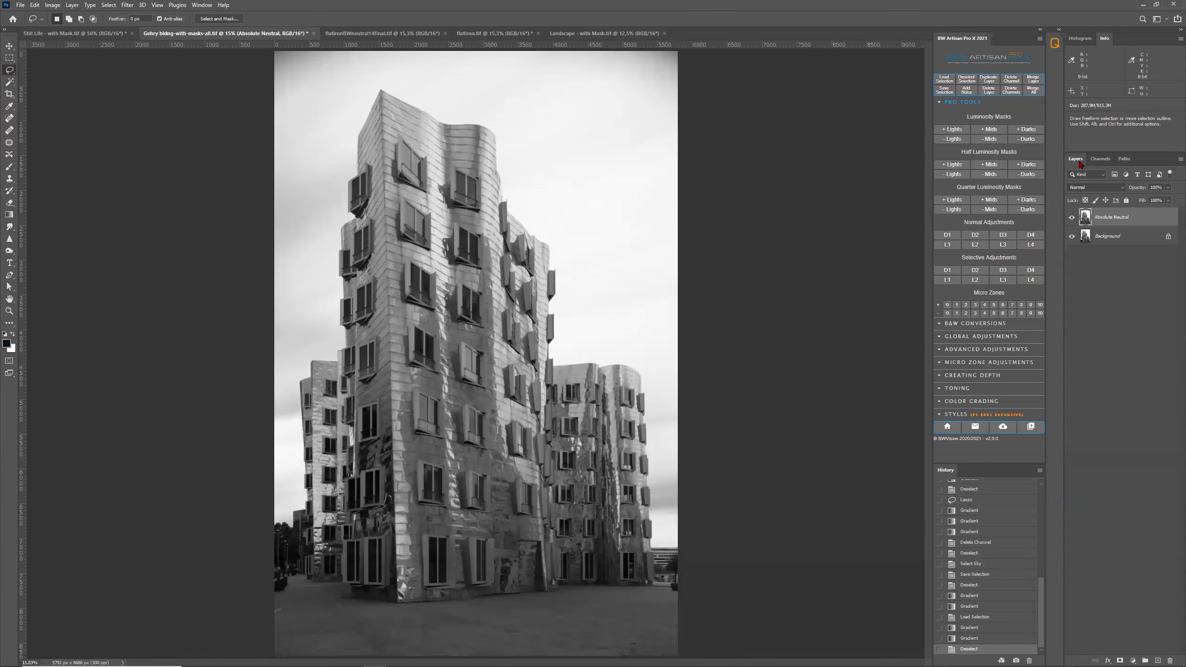
click(998, 413)
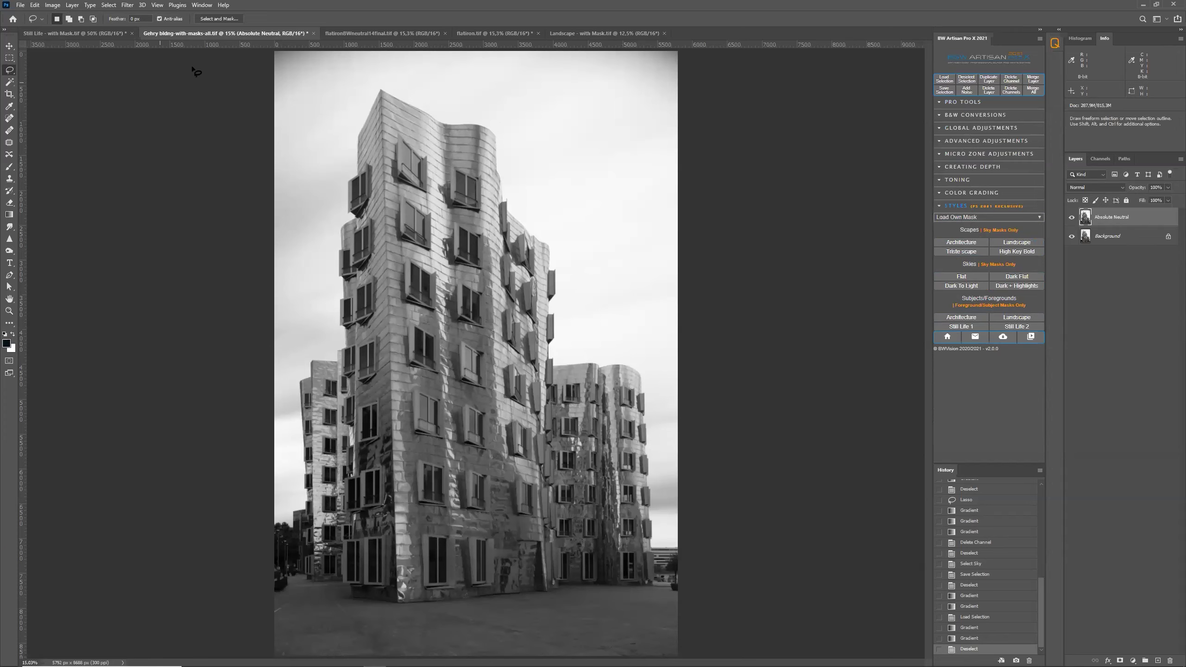
click(102, 5)
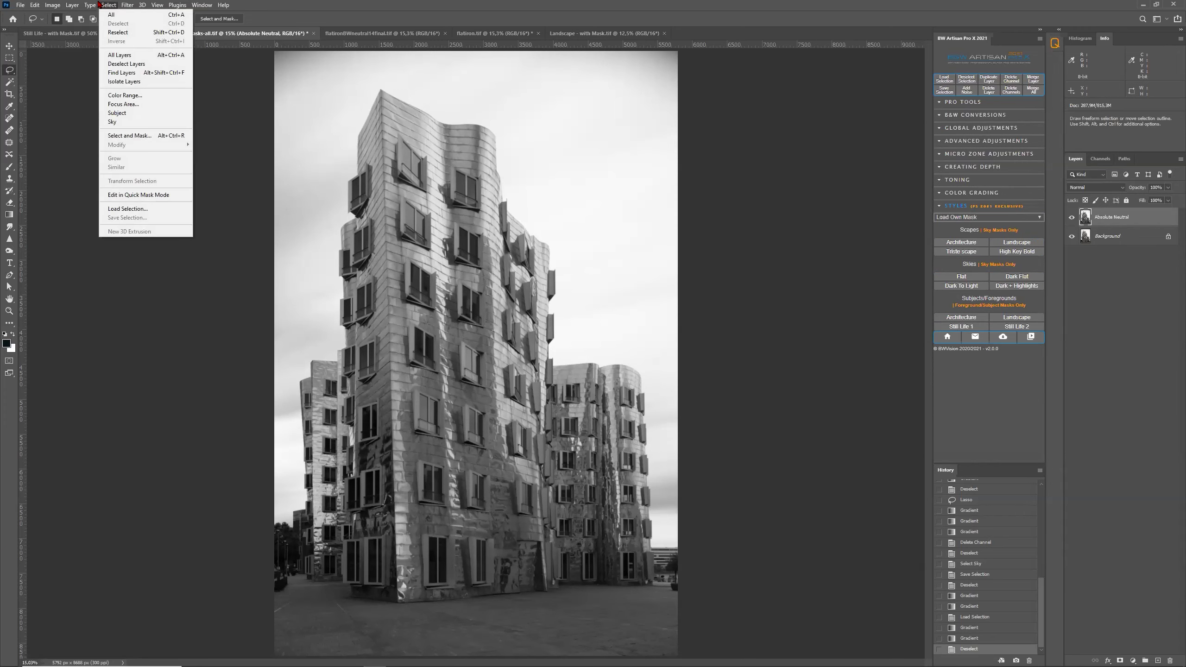
mouse_move(20, 4)
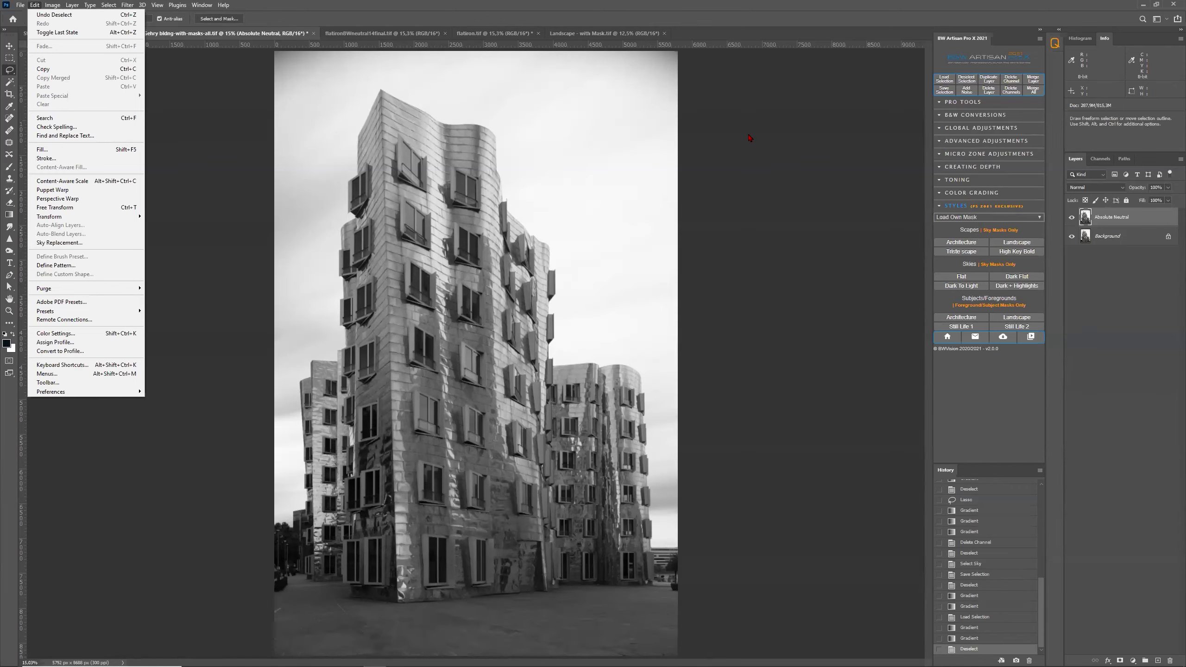
click(395, 5)
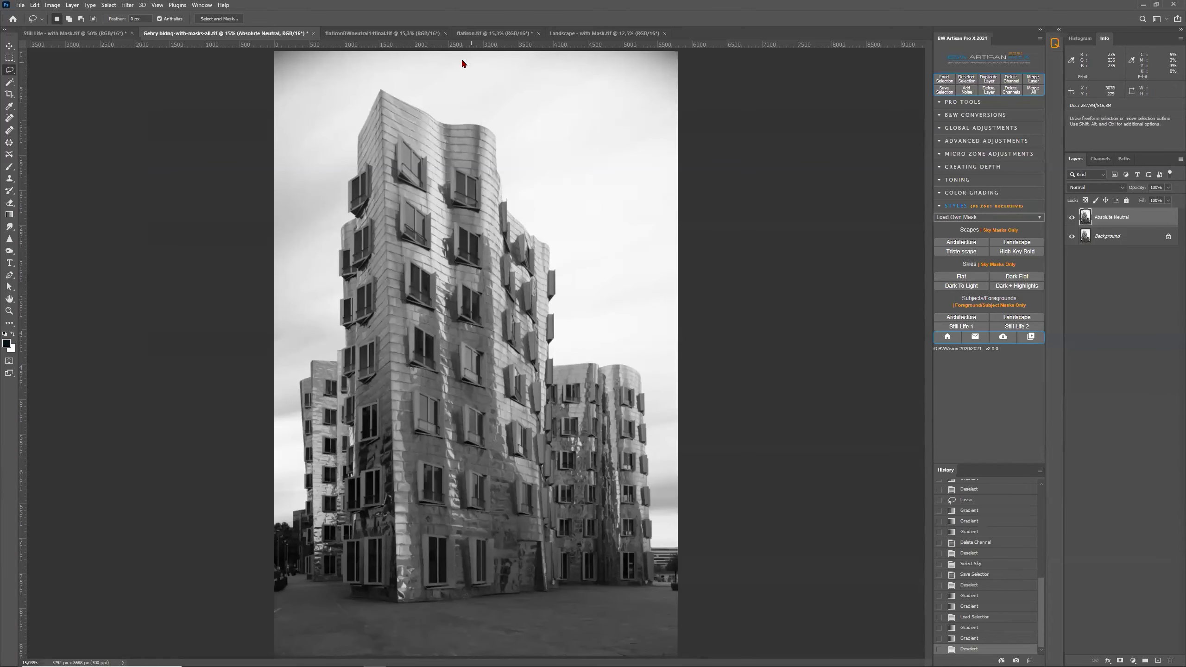
Step: Select the building automatically with the Subject selection command and save the selection as a new channel named t3
click(108, 5)
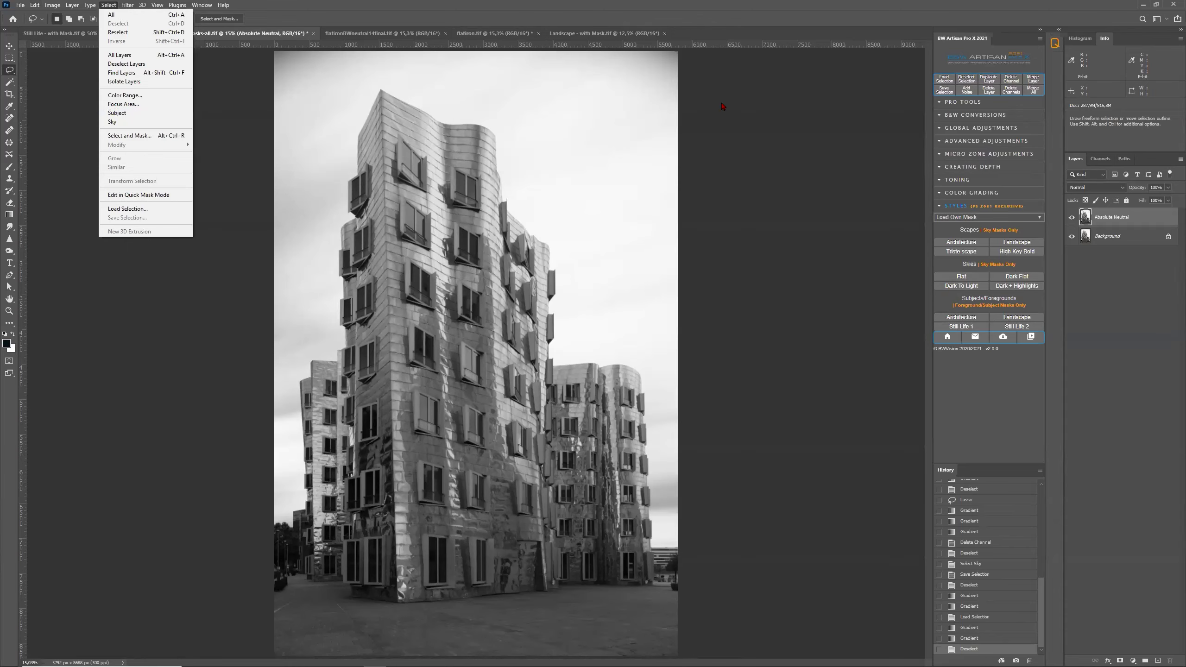
click(150, 114)
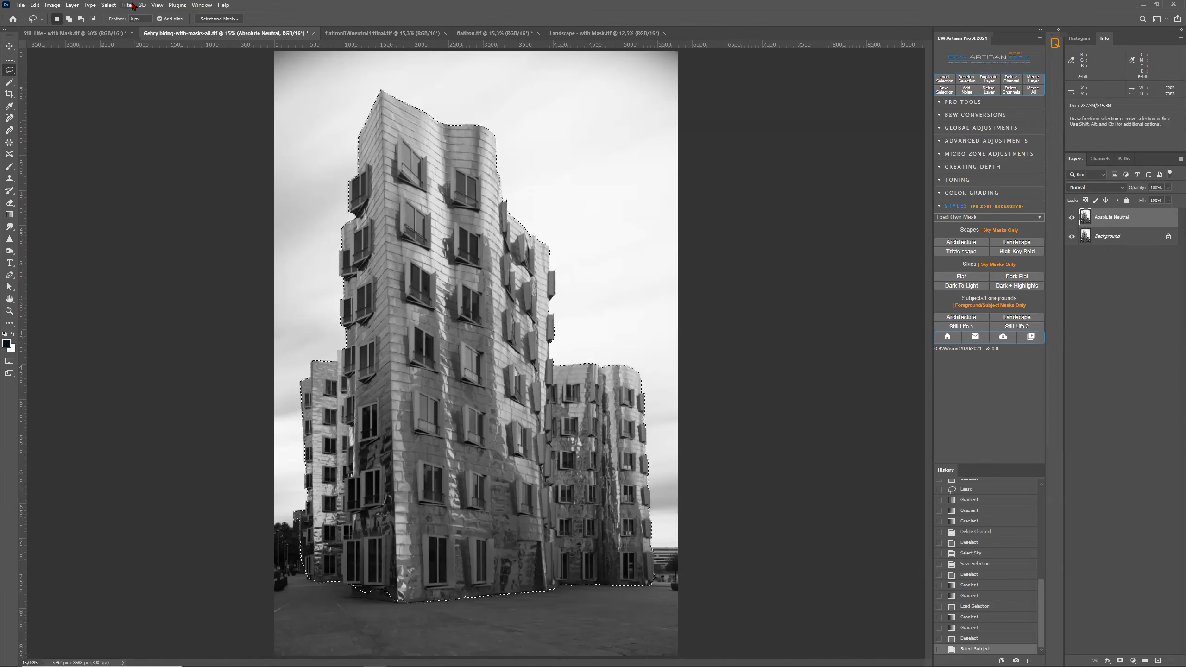
click(108, 4)
click(129, 218)
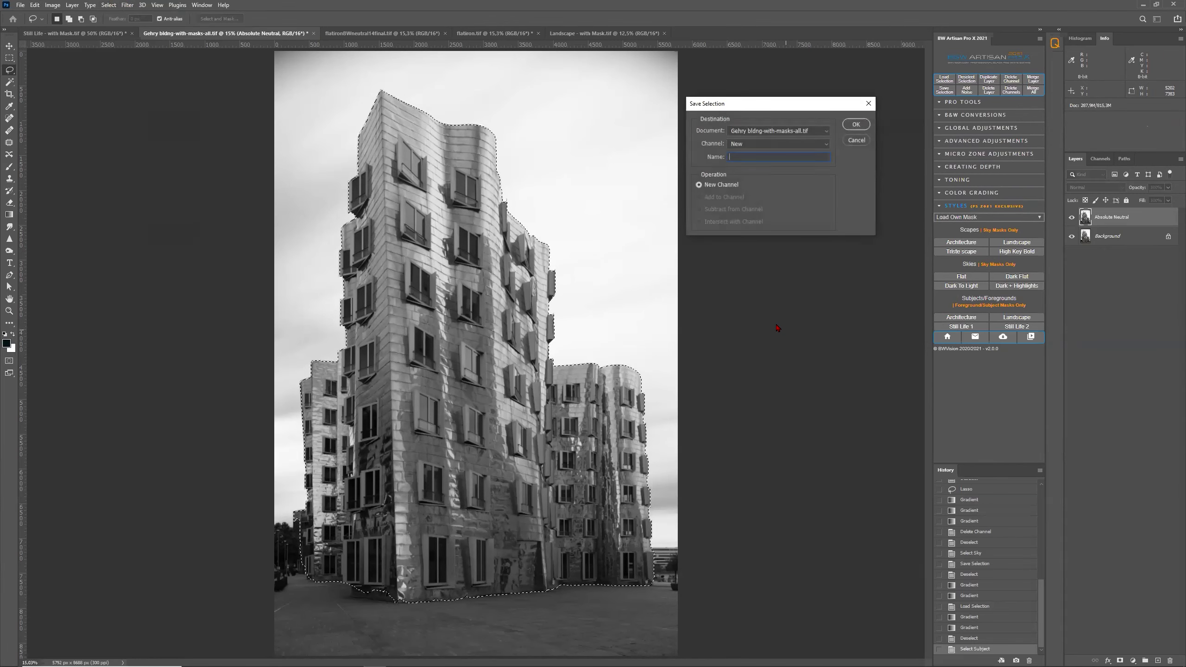
text(t3)
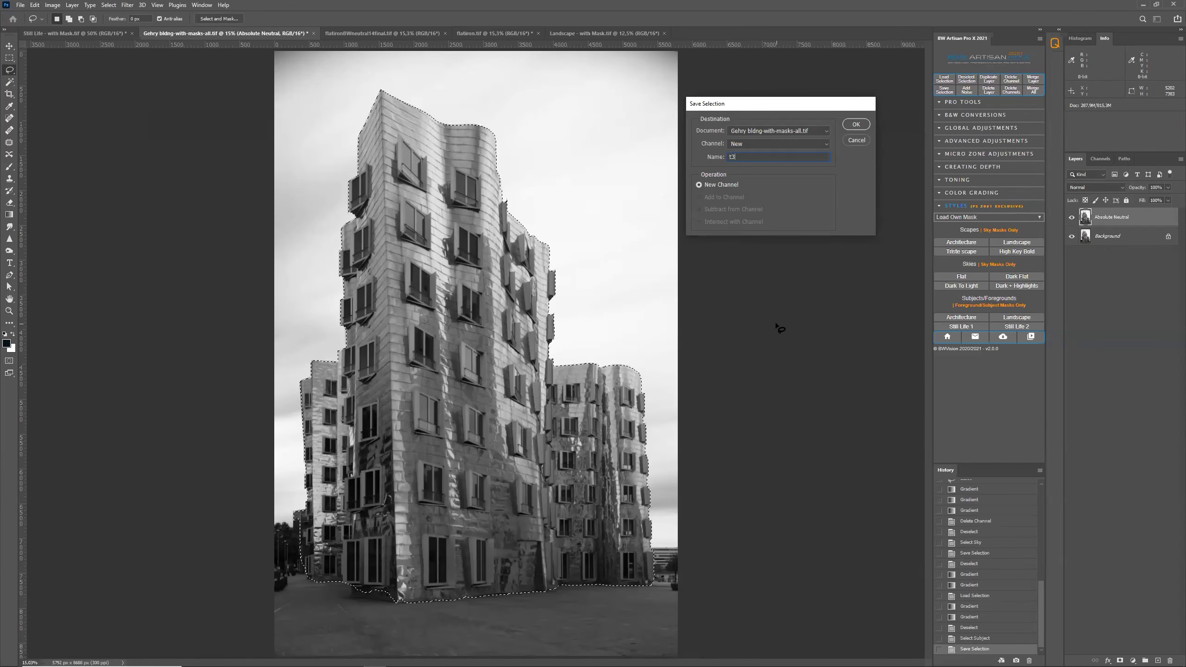
key(Return)
Step: Display the t3 channel mask and delete both the t1 and t3 channels
click(1101, 159)
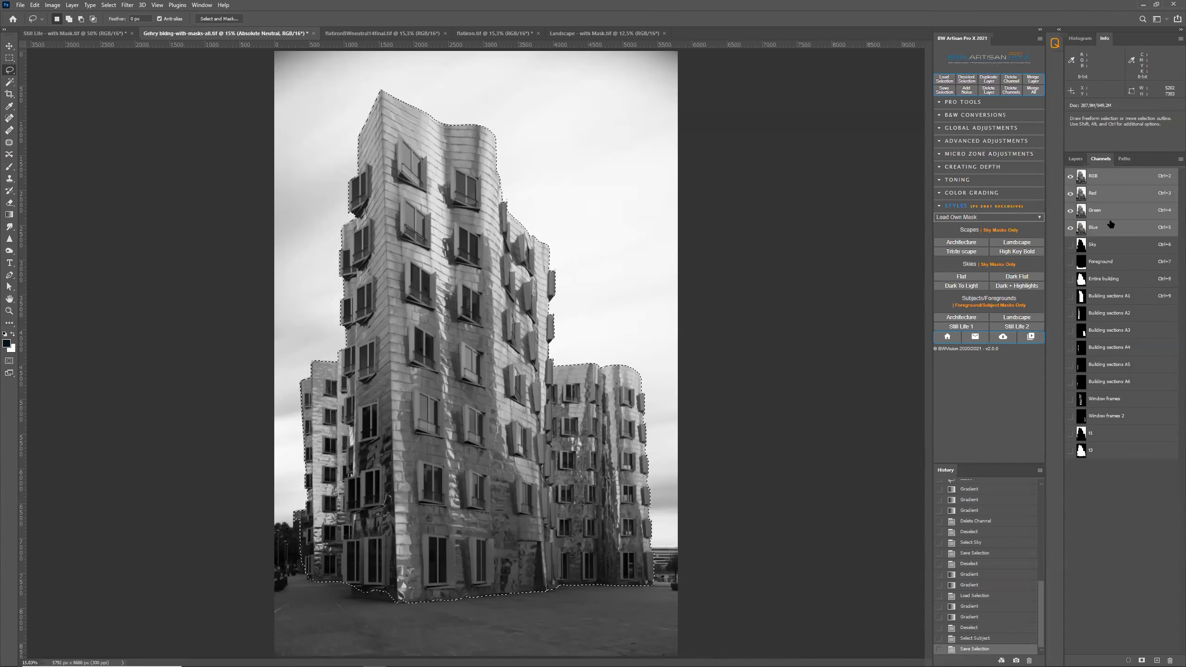
click(1082, 450)
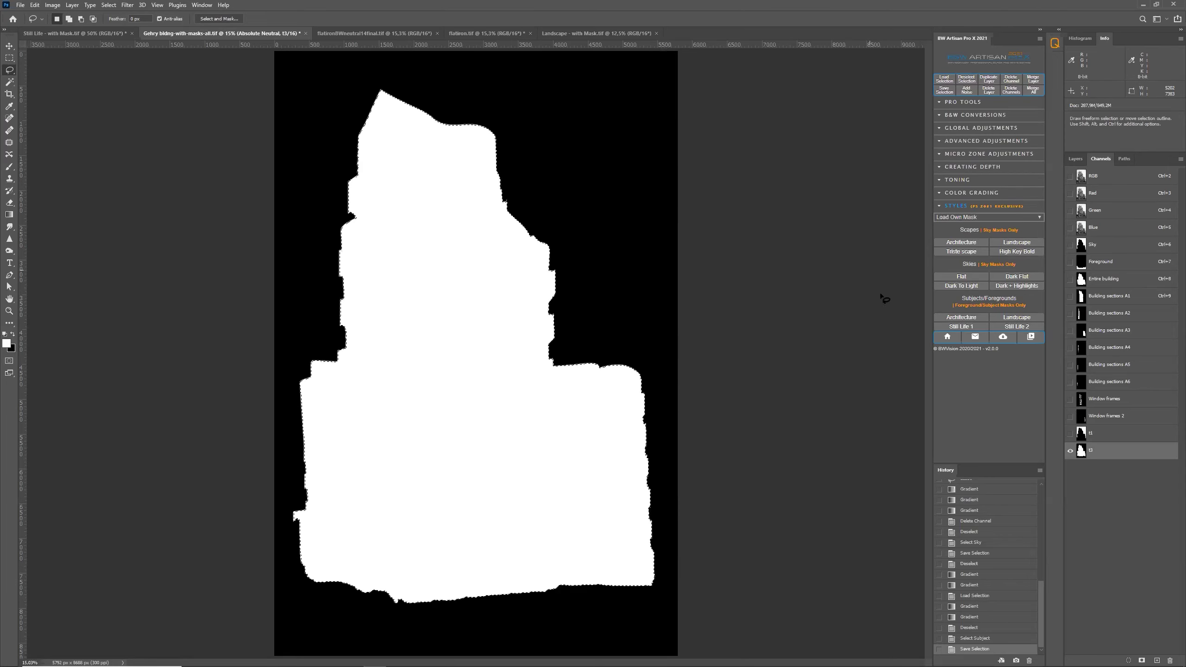
shift+click(1119, 434)
drag(1118, 433, 1170, 660)
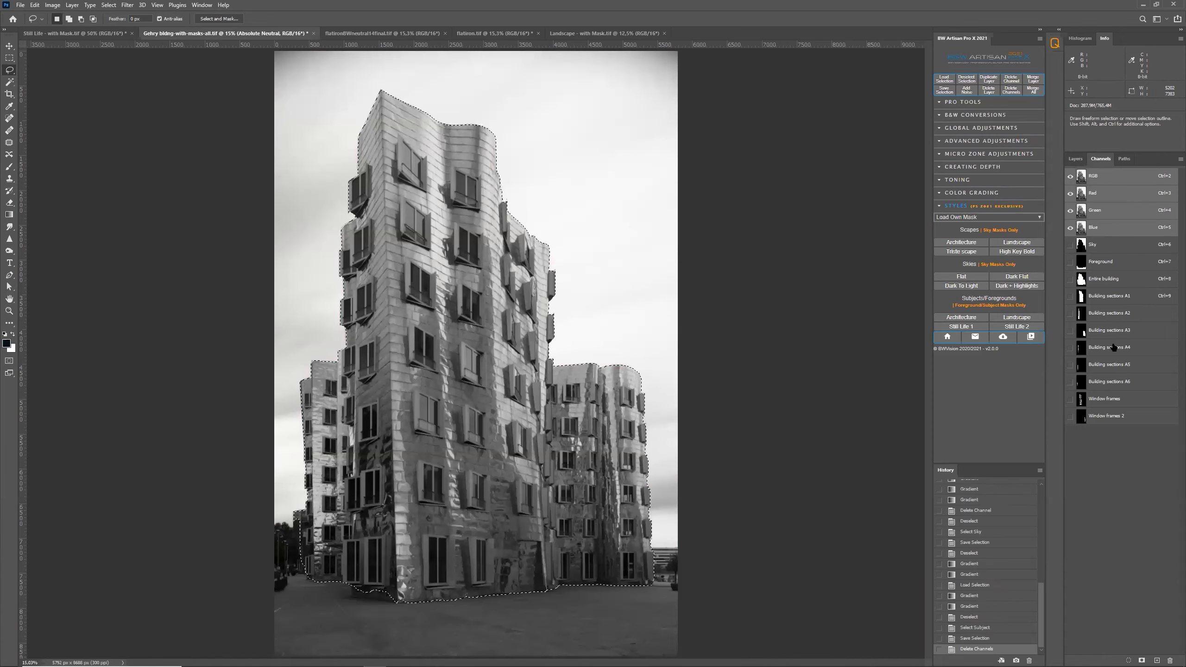
Step: Clear the building selection and set the Styles mode to PS Automatic Styling
click(1078, 160)
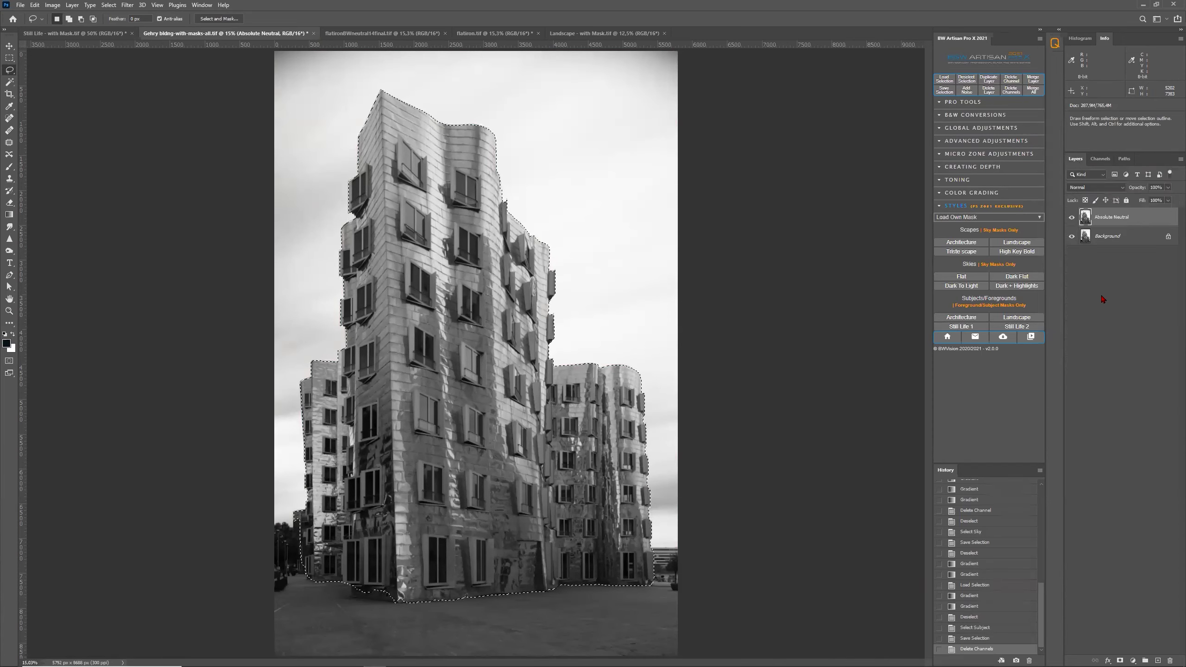
click(109, 7)
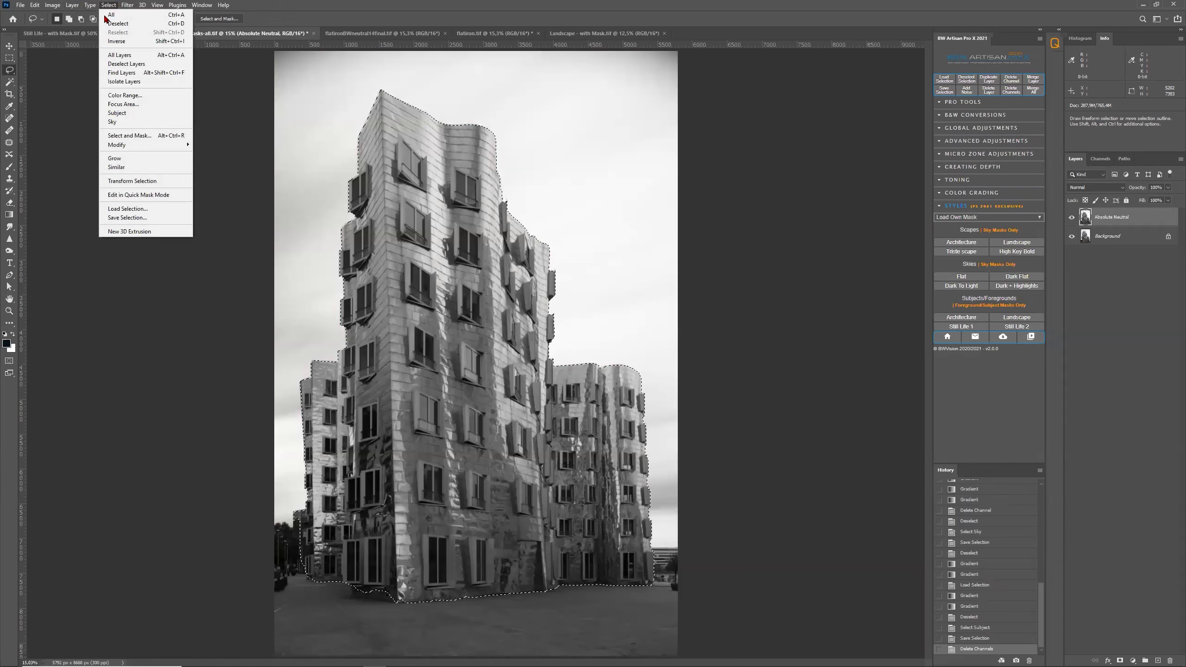
click(117, 24)
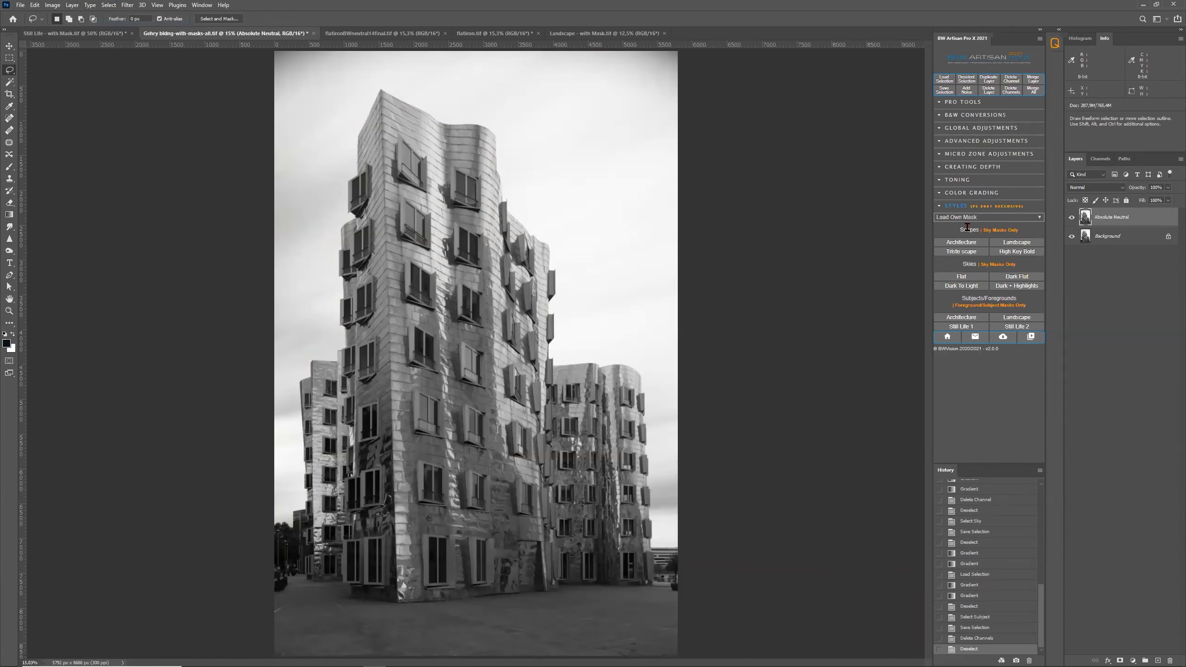
click(1015, 220)
click(995, 228)
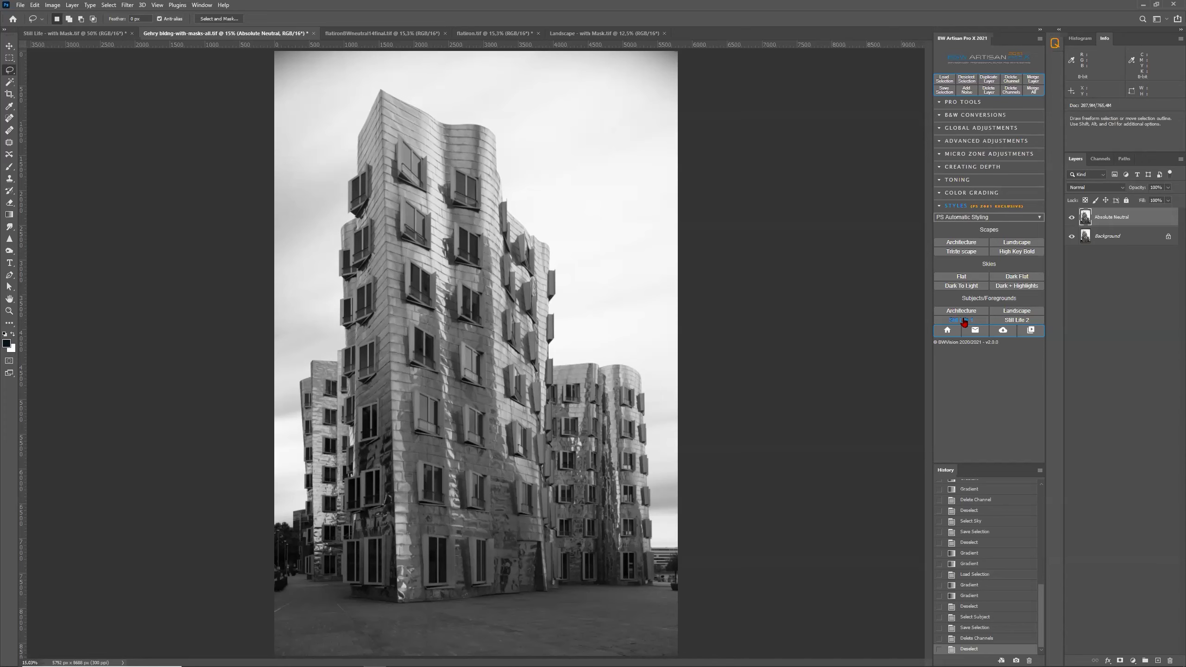
Step: Convert the calla lily in the Still Life - with Mask image to black and white with the Neutral standard conversion
click(74, 33)
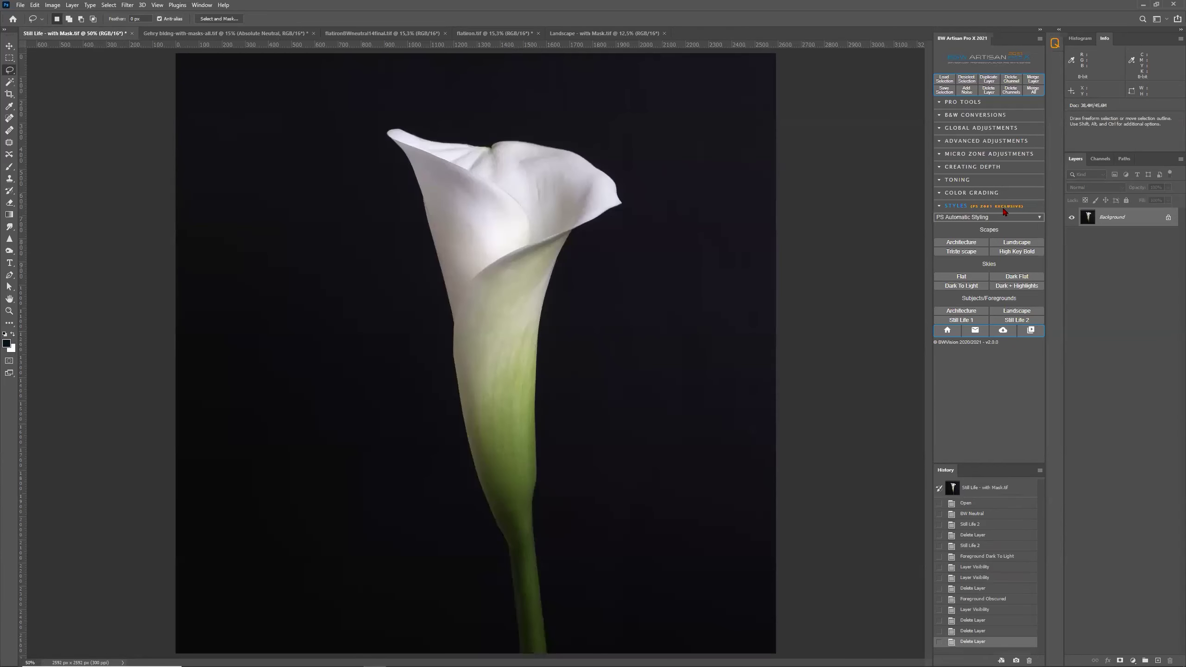
click(988, 116)
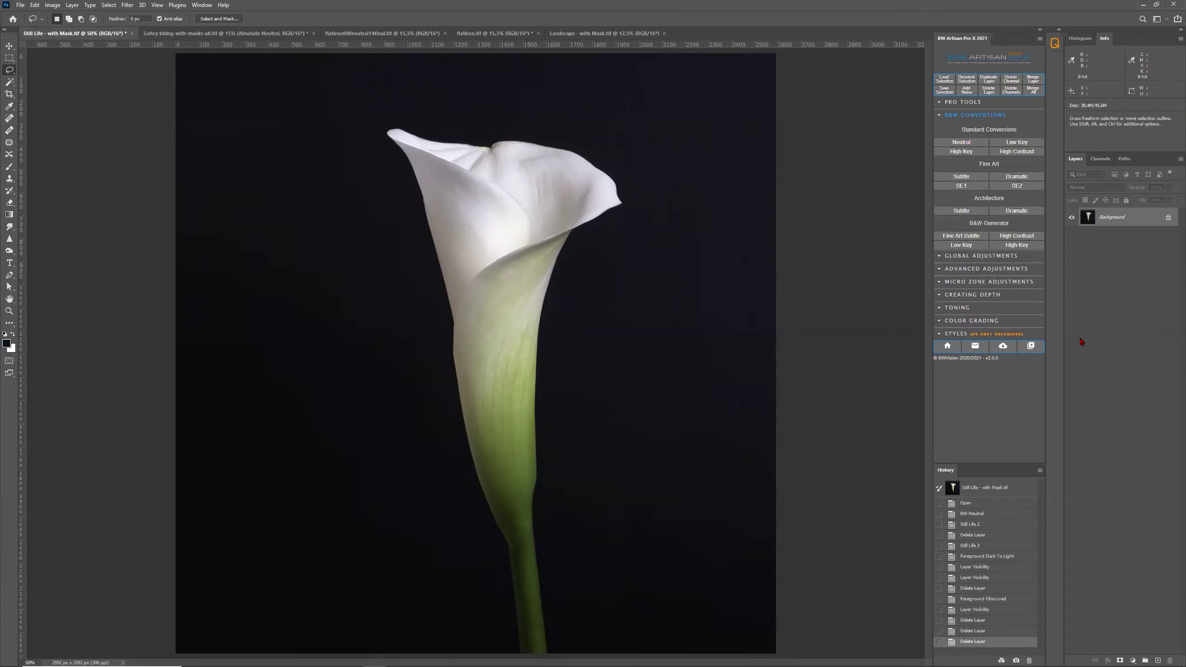
click(961, 143)
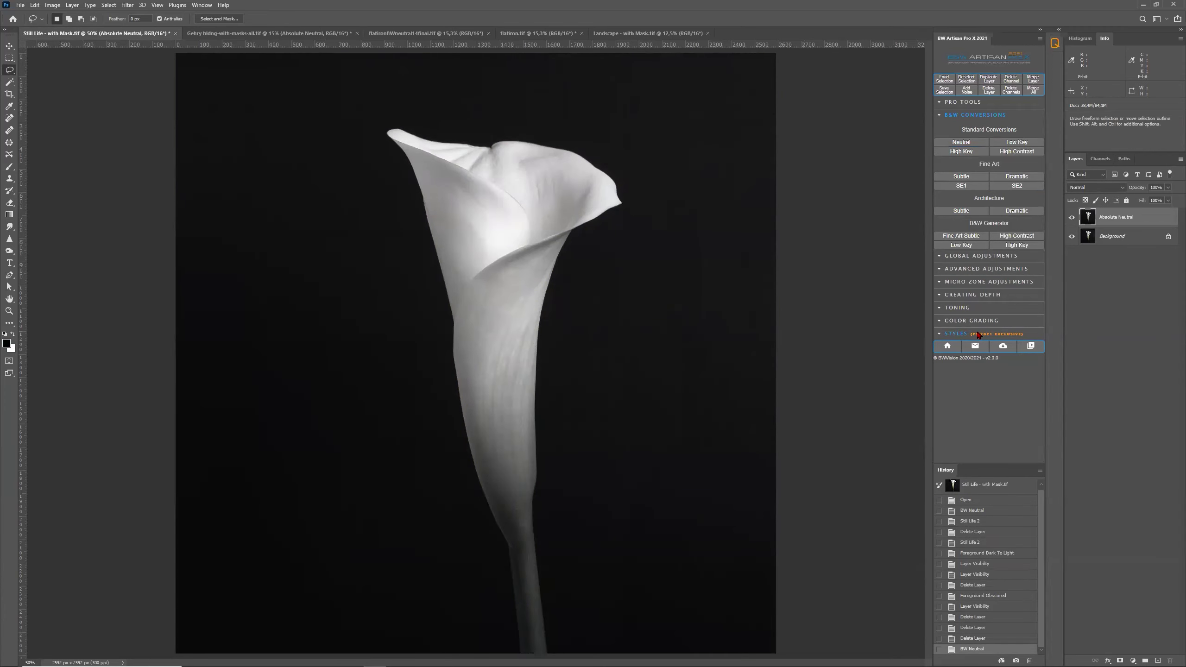
Step: Try the Still Life 2 and Still Life 1 automatic styles on the calla lily, comparing each and deleting its layer
click(979, 335)
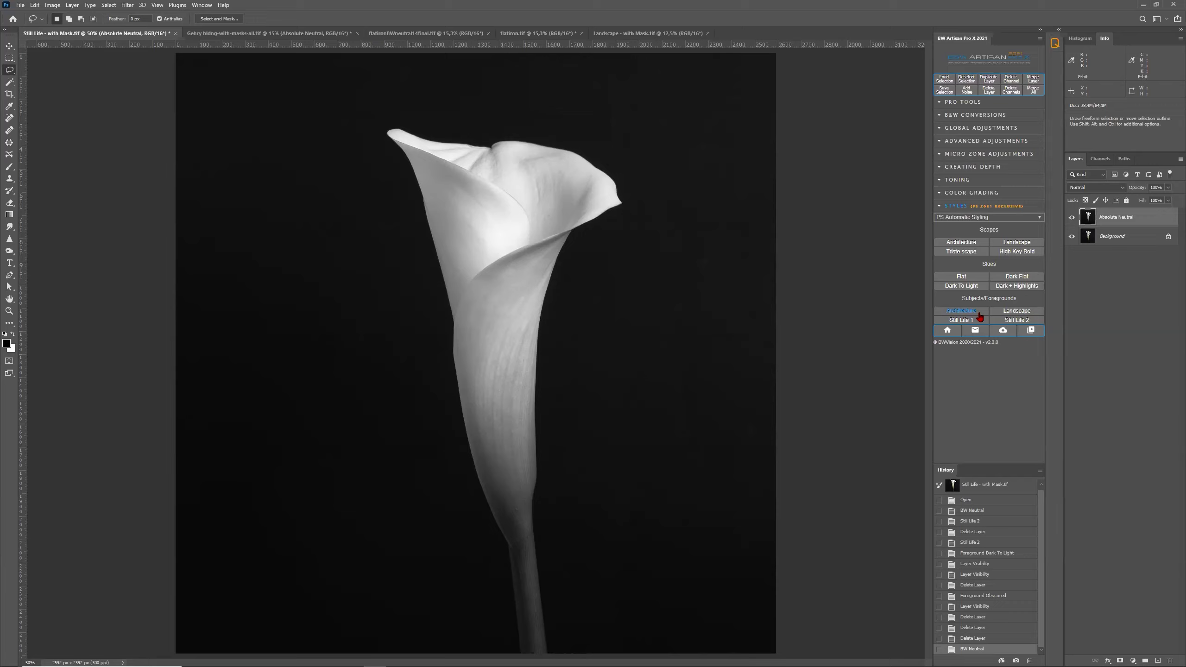
click(1018, 321)
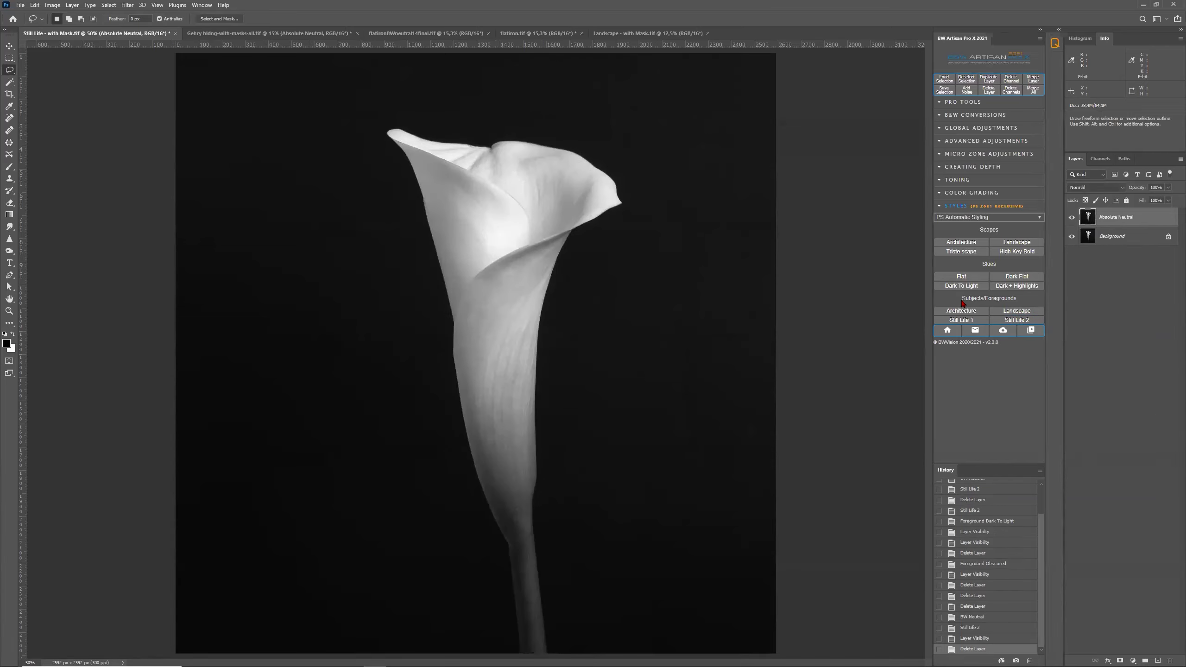
click(968, 320)
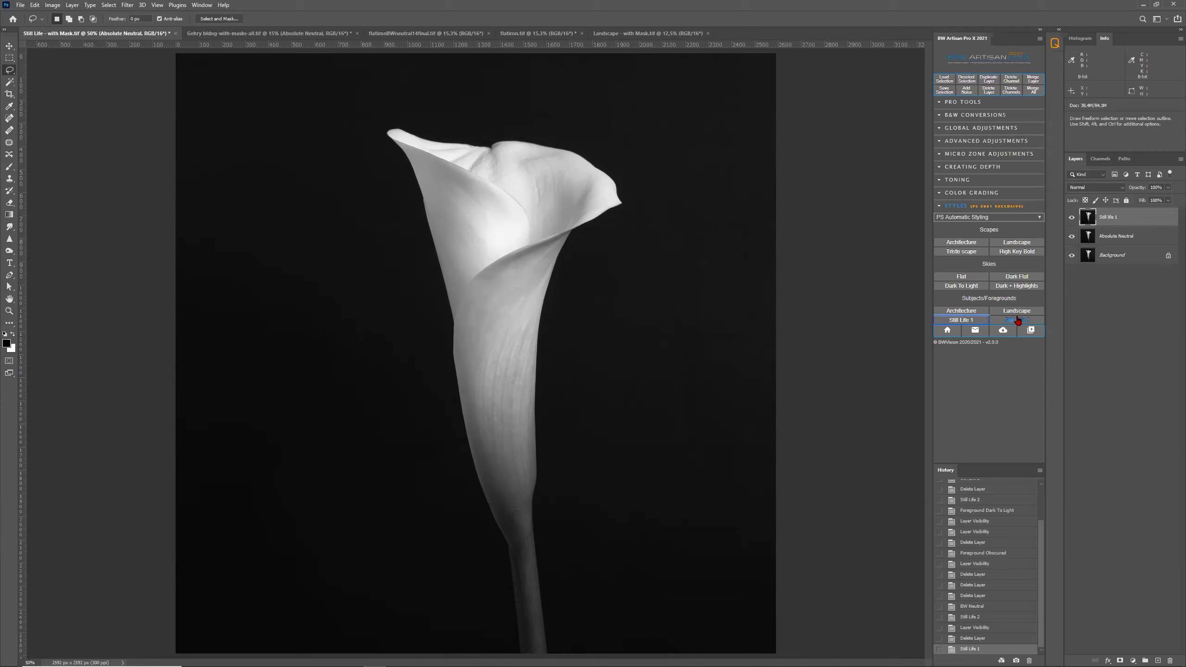
click(1072, 218)
click(1072, 218)
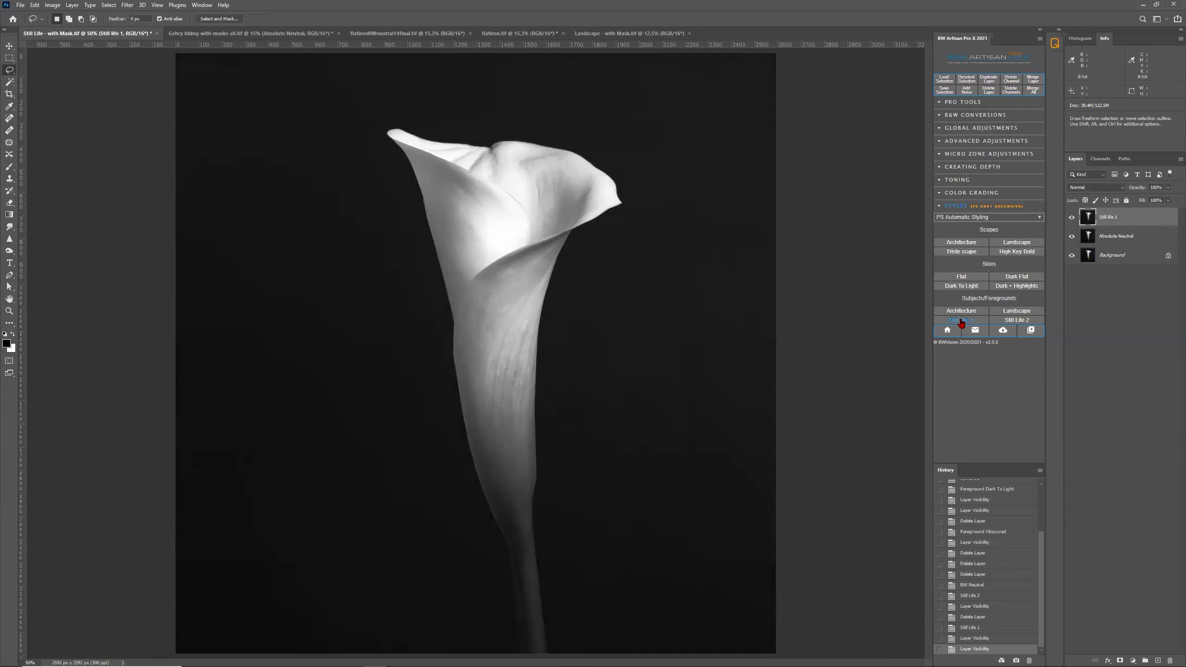
drag(1092, 217, 1171, 660)
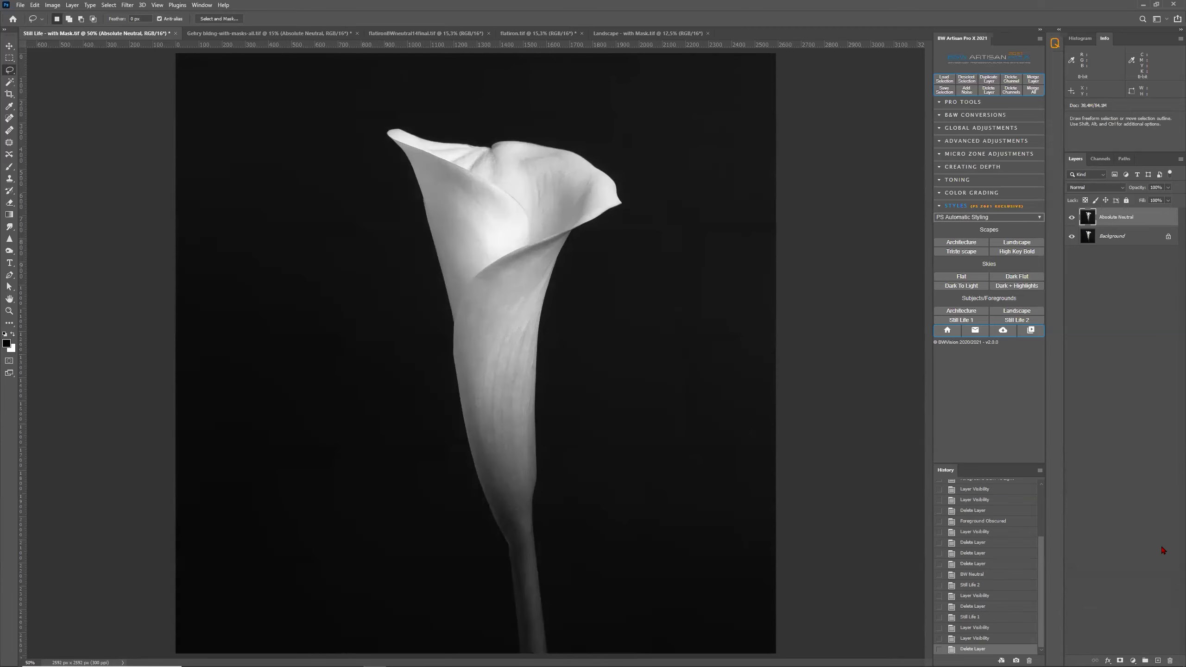
Step: Apply the Still Life 2 automatic style to the black-and-white calla lily
click(1018, 322)
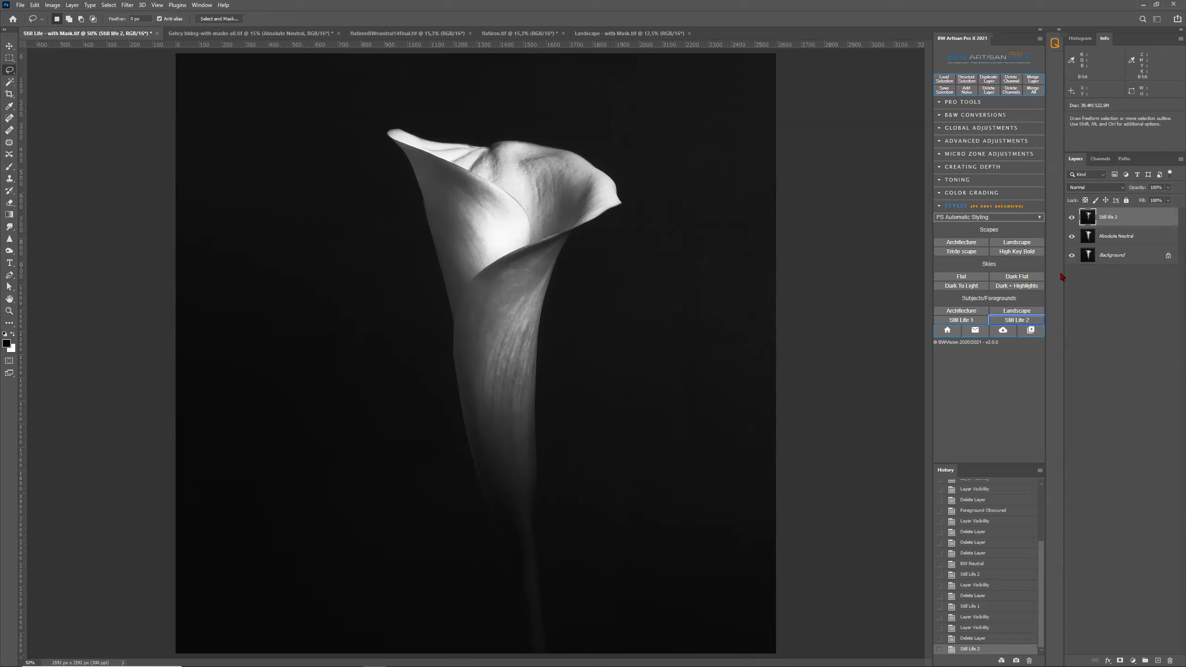
drag(1103, 216, 1170, 652)
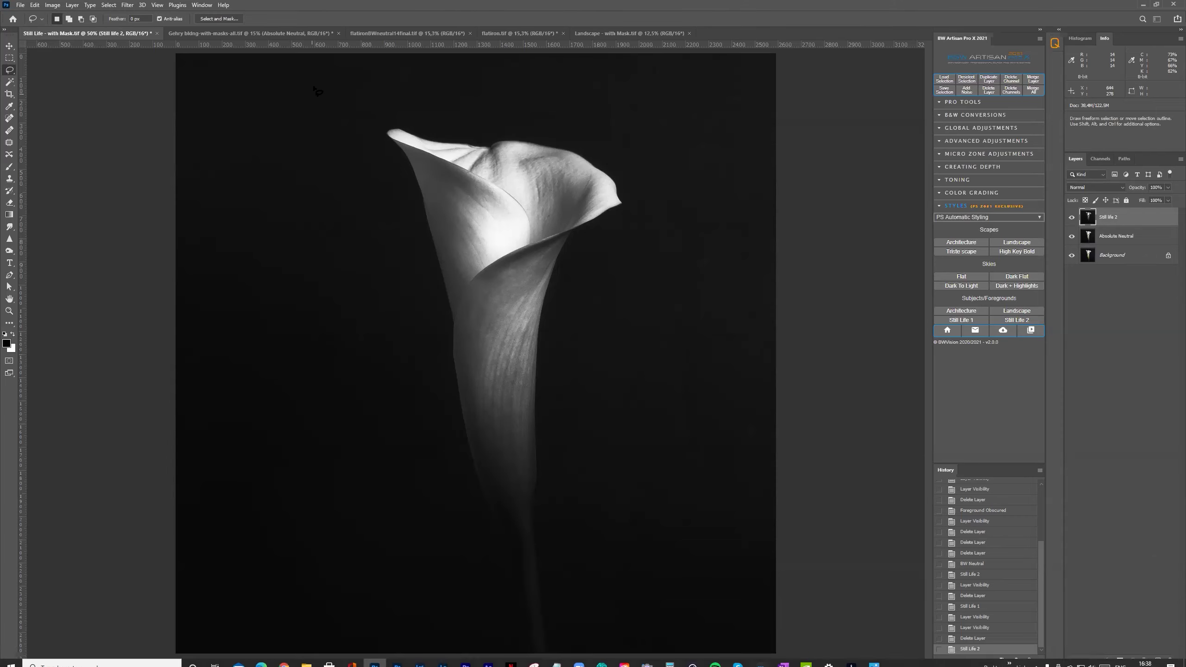
Step: Switch to the Gehry building image and compare it with and without the Absolute Neutral layer
click(285, 34)
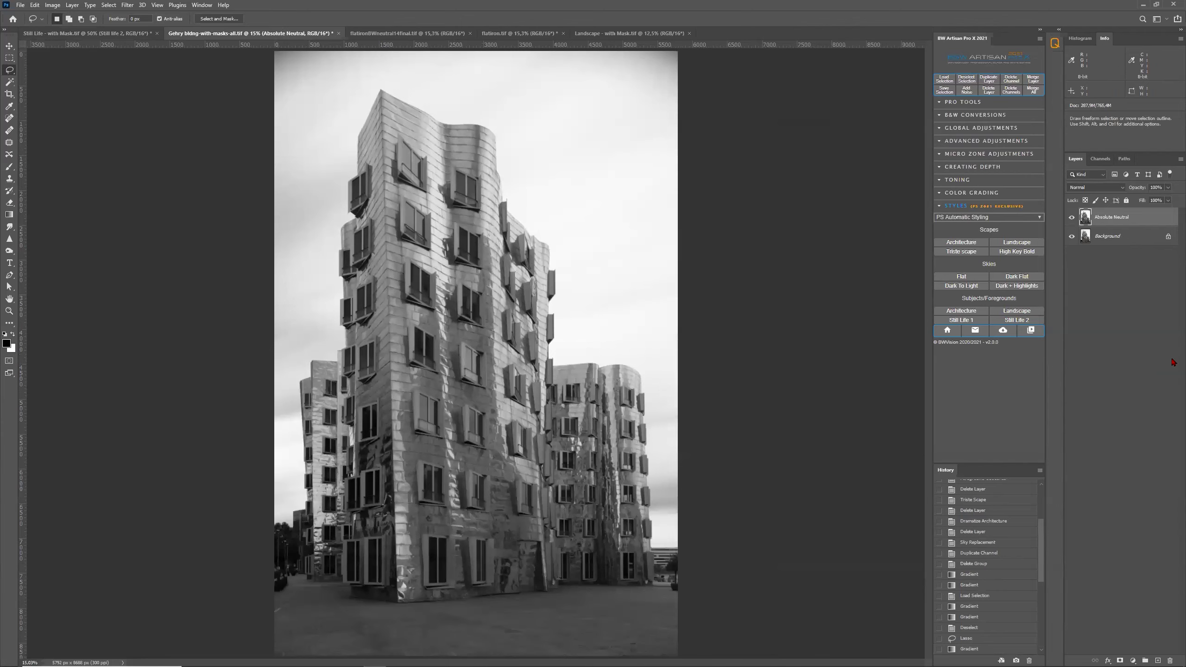
click(1072, 216)
click(1073, 217)
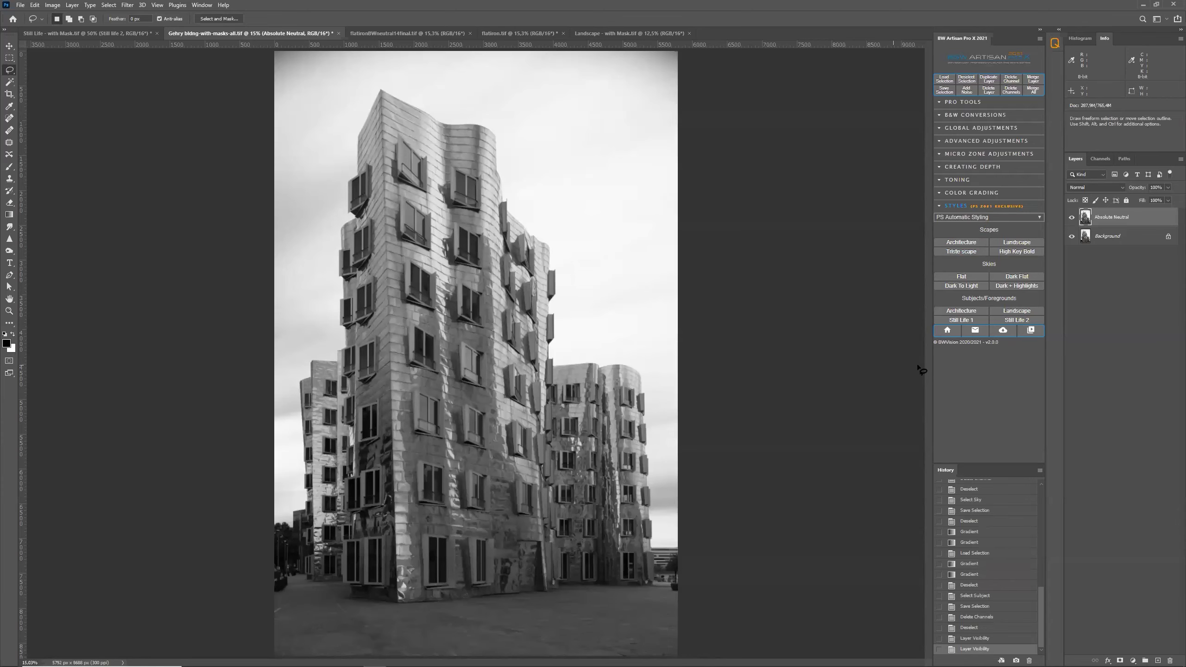
Step: Try the Architecture subject style and the Still Life 2 style on the Gehry building, deleting each result layer
click(977, 312)
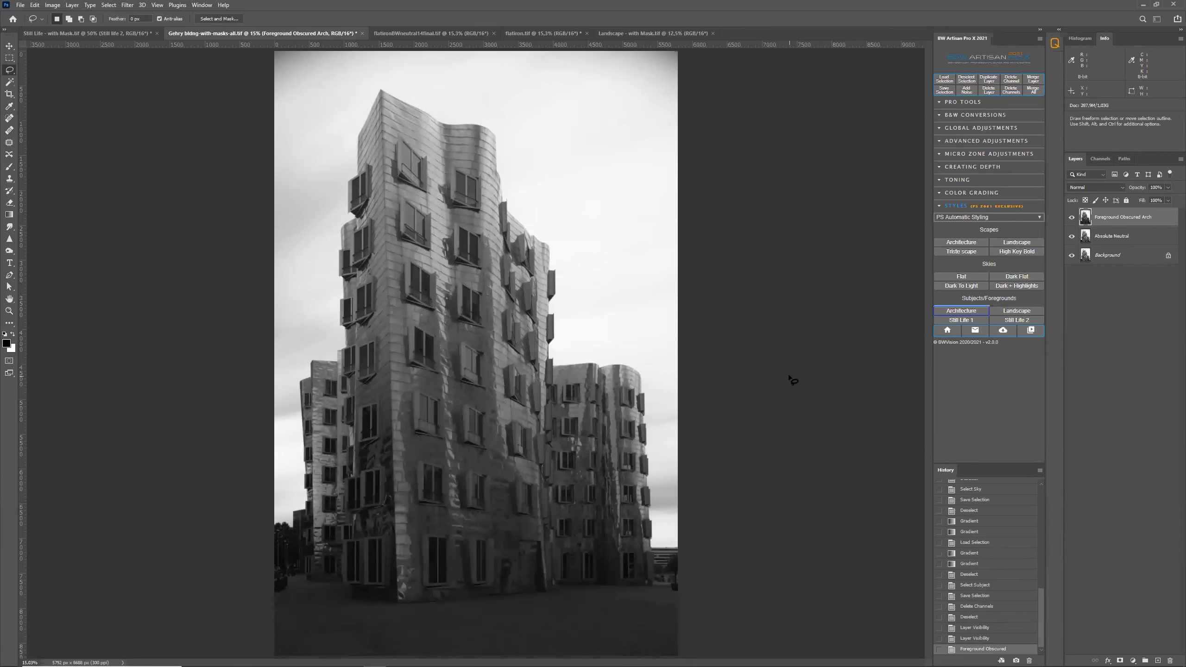
click(1071, 217)
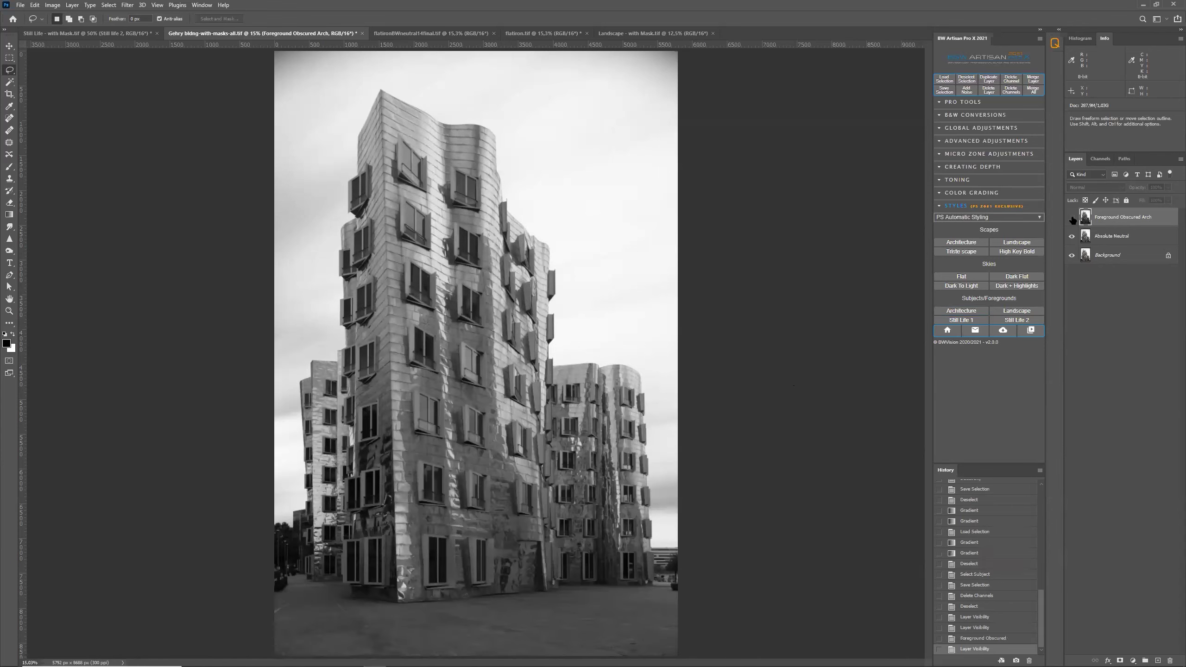
click(1072, 217)
drag(1111, 219, 1170, 660)
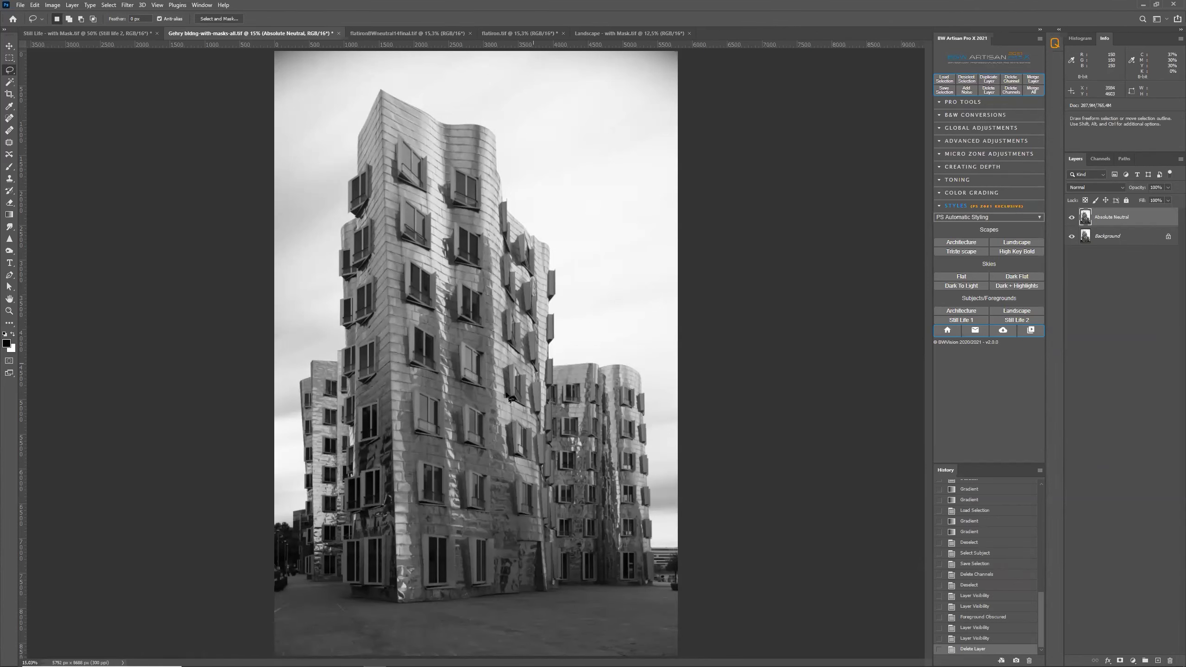
click(1018, 322)
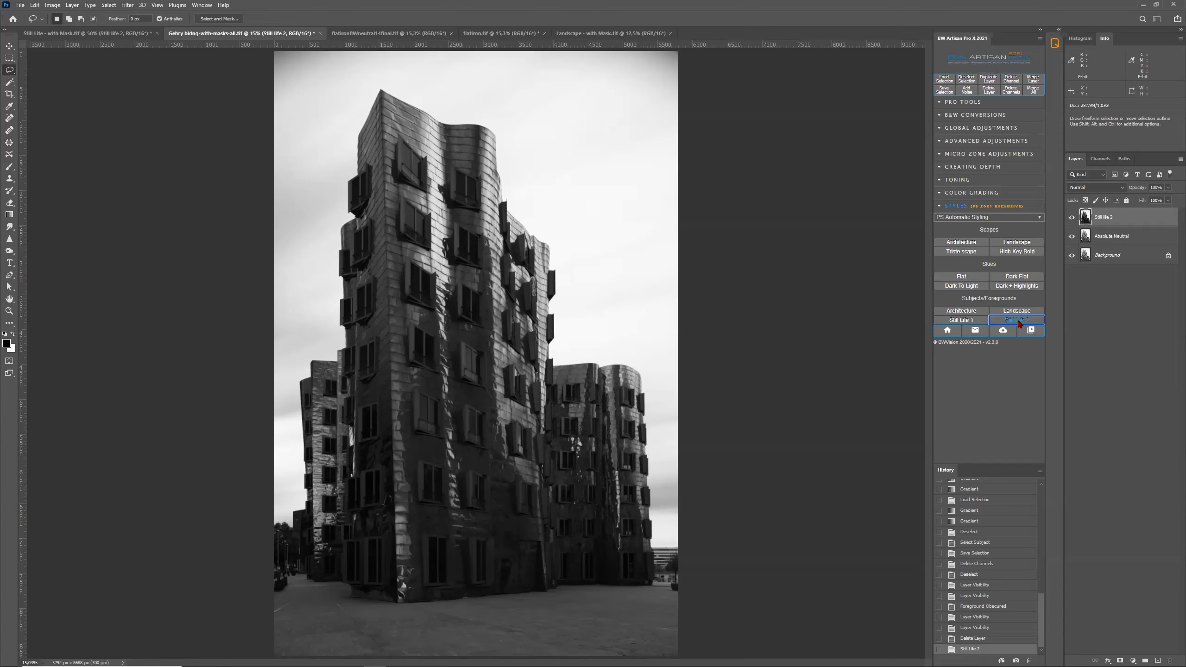
drag(1120, 218, 1169, 659)
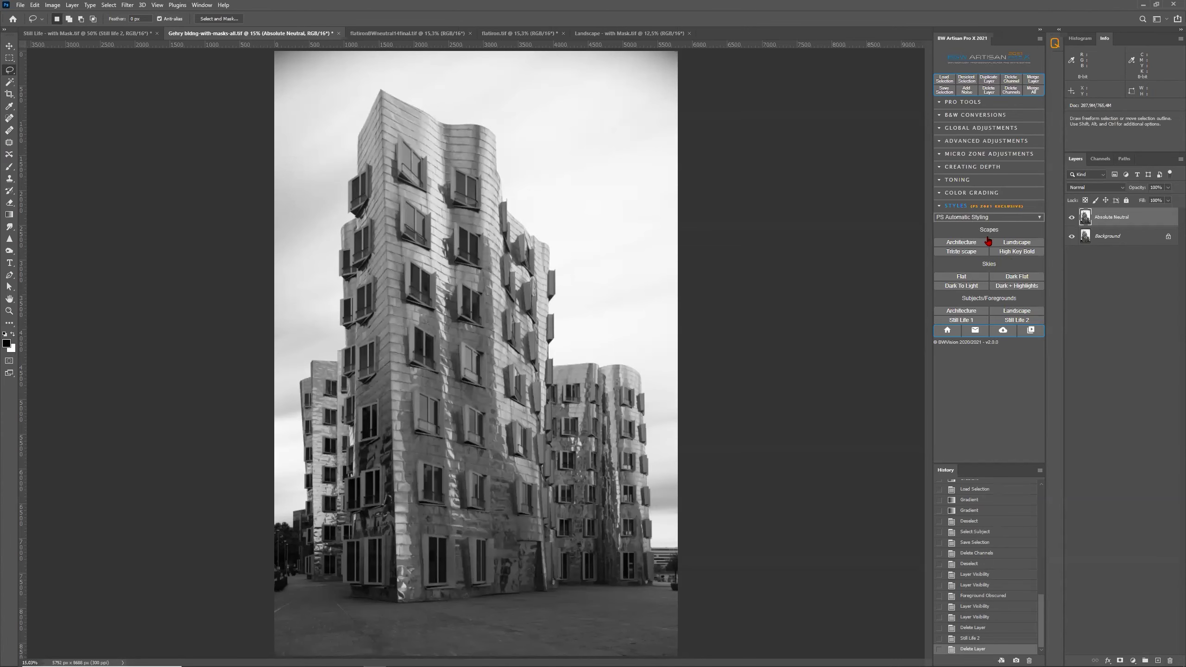
click(962, 252)
click(964, 244)
key(alt+Tab)
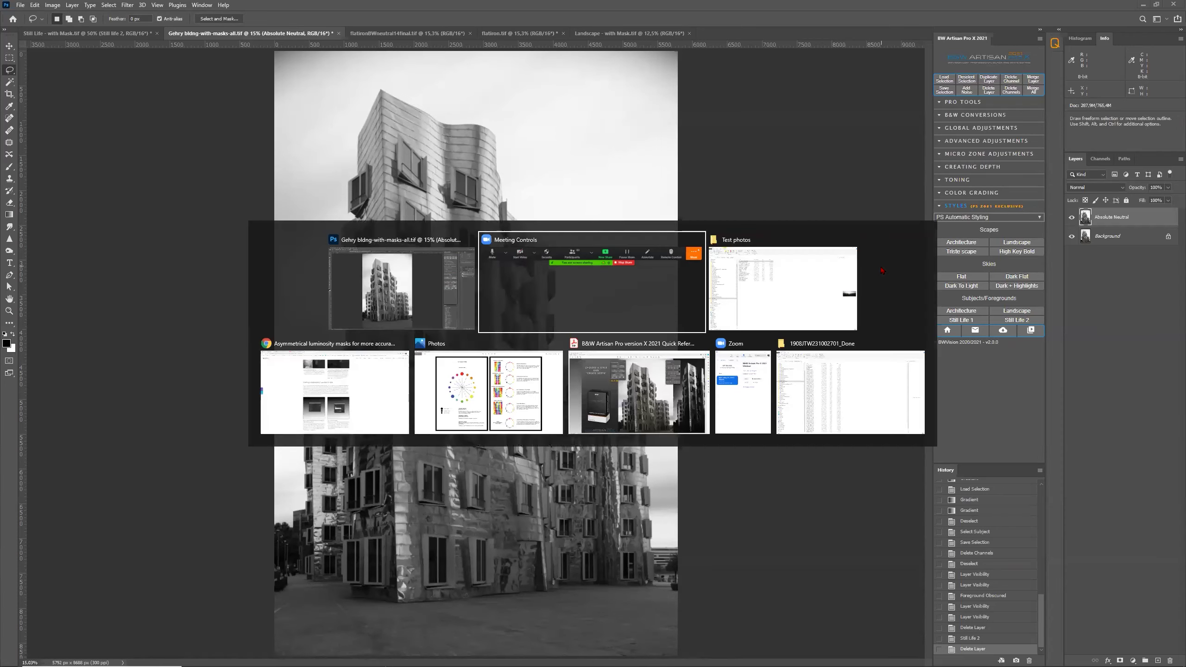
Step: Open _DSC2169-Bird-empty from the Advanced Masking class files folder in Adobe Photoshop 2021
click(726, 275)
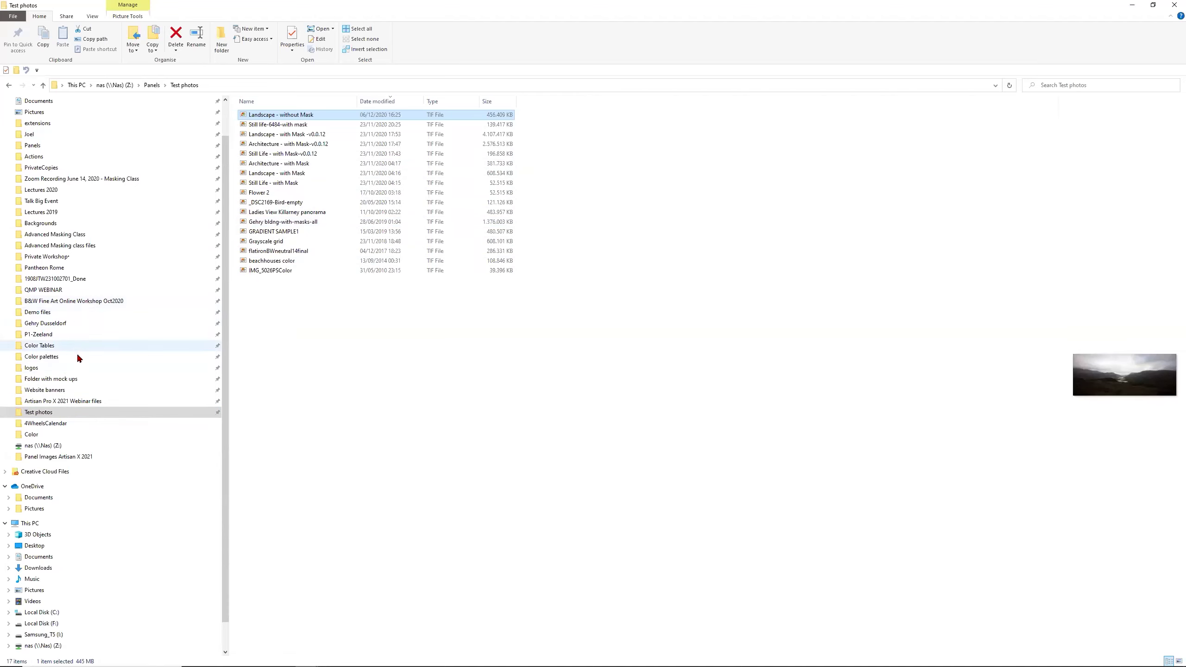
click(92, 401)
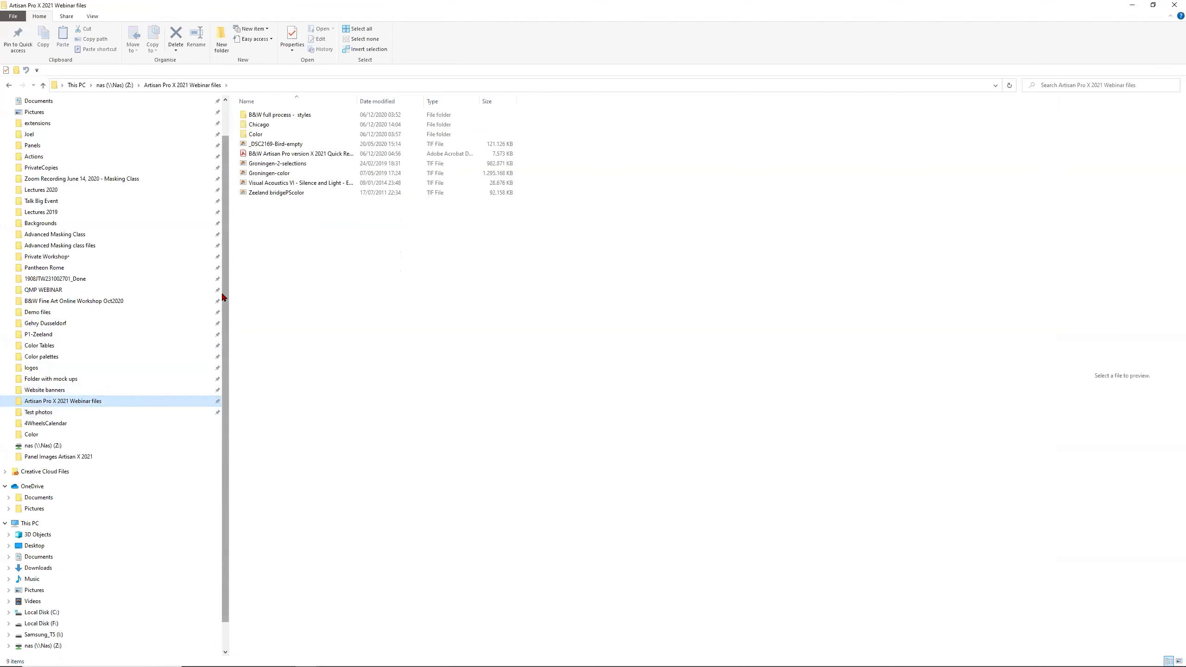
click(115, 246)
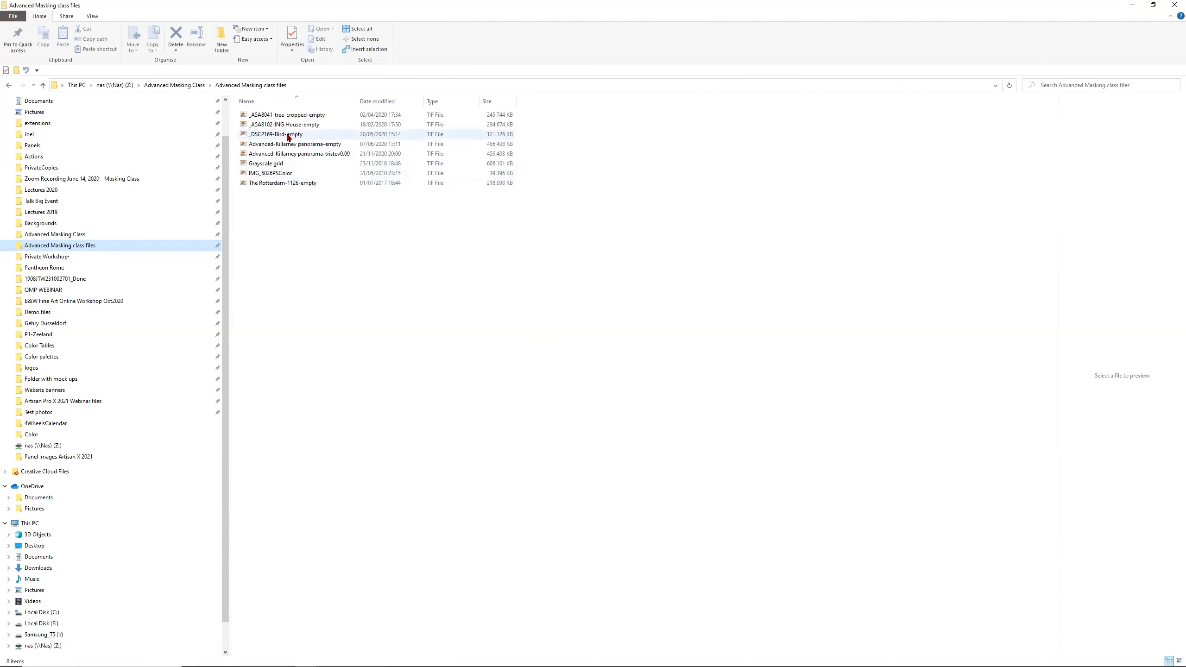
click(288, 135)
right_click(288, 136)
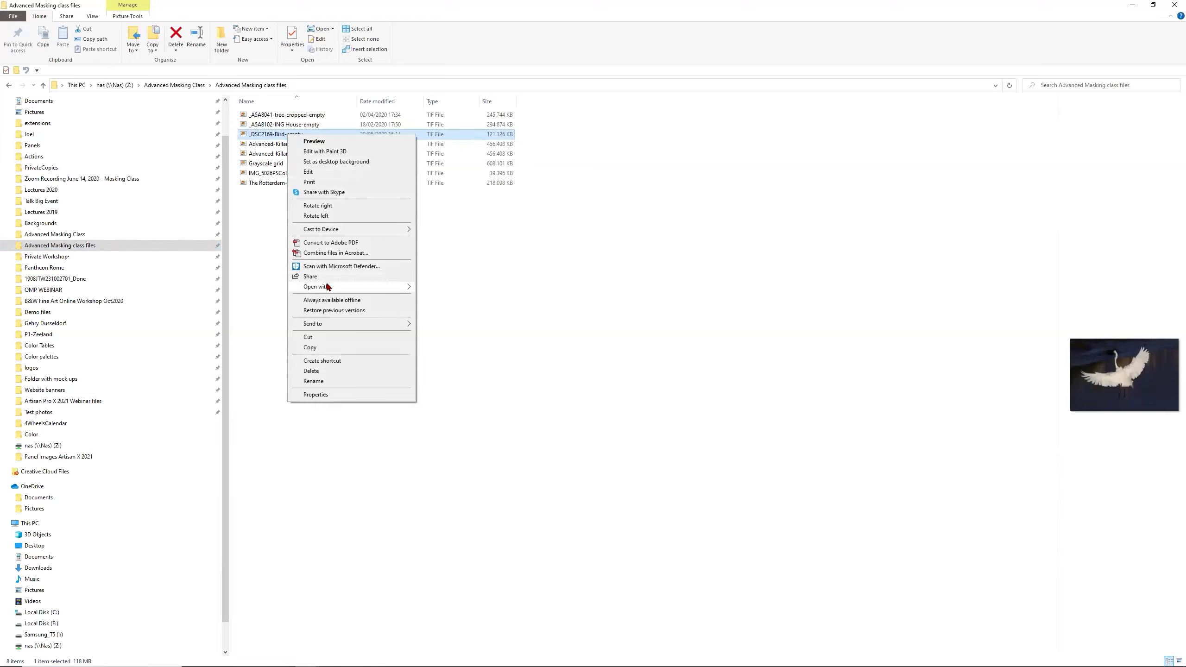
mouse_move(328, 287)
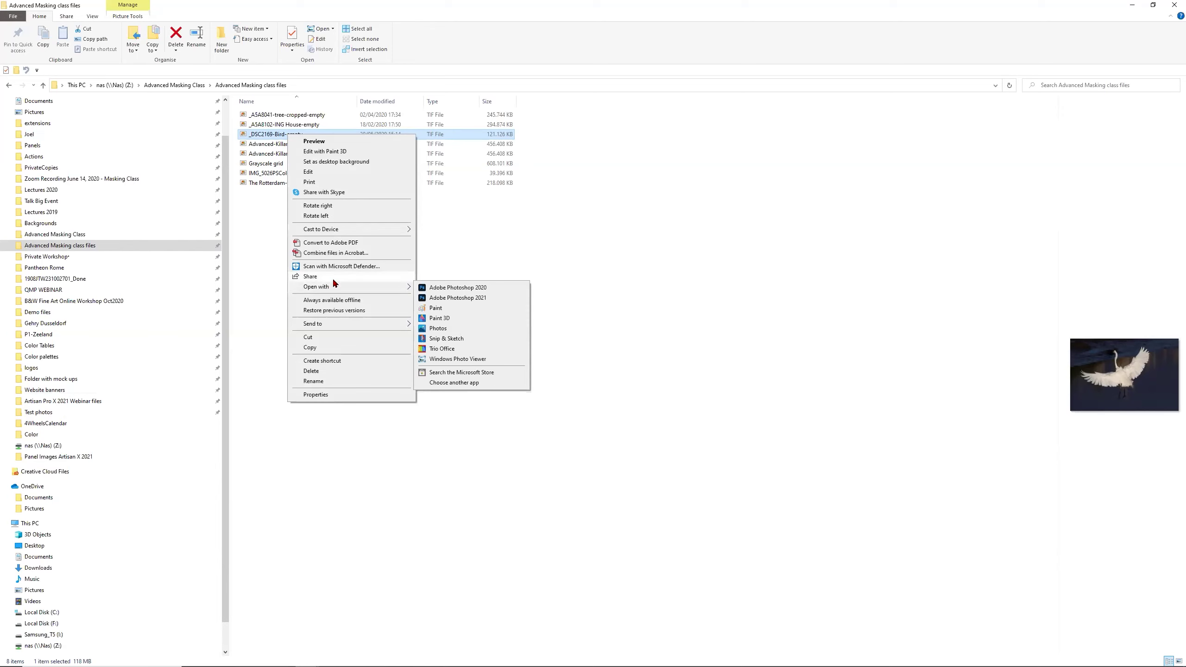
click(436, 298)
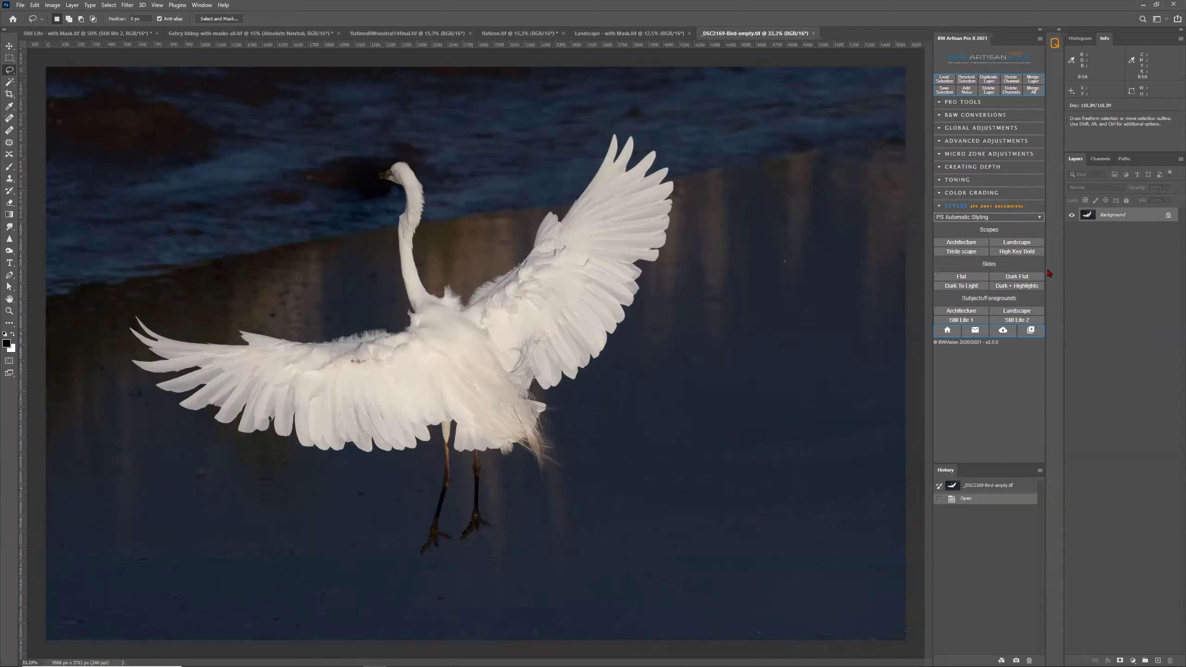
Step: Try the automatic Landscape scape style on the bird image and dismiss the script alert
click(1016, 246)
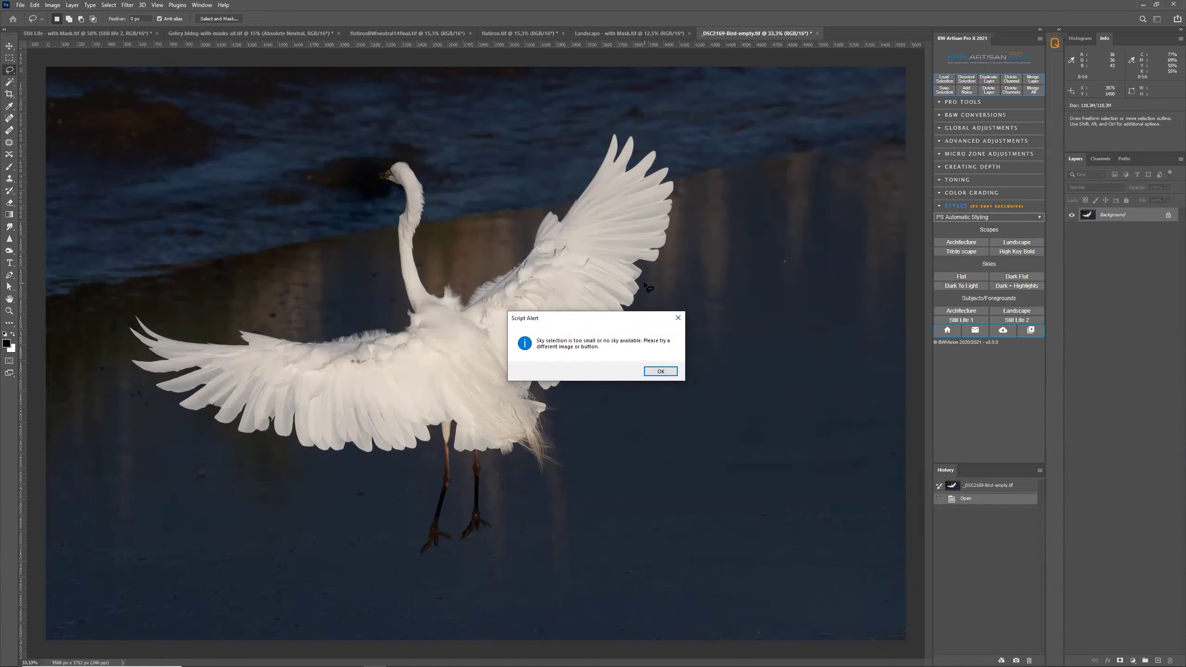
click(665, 372)
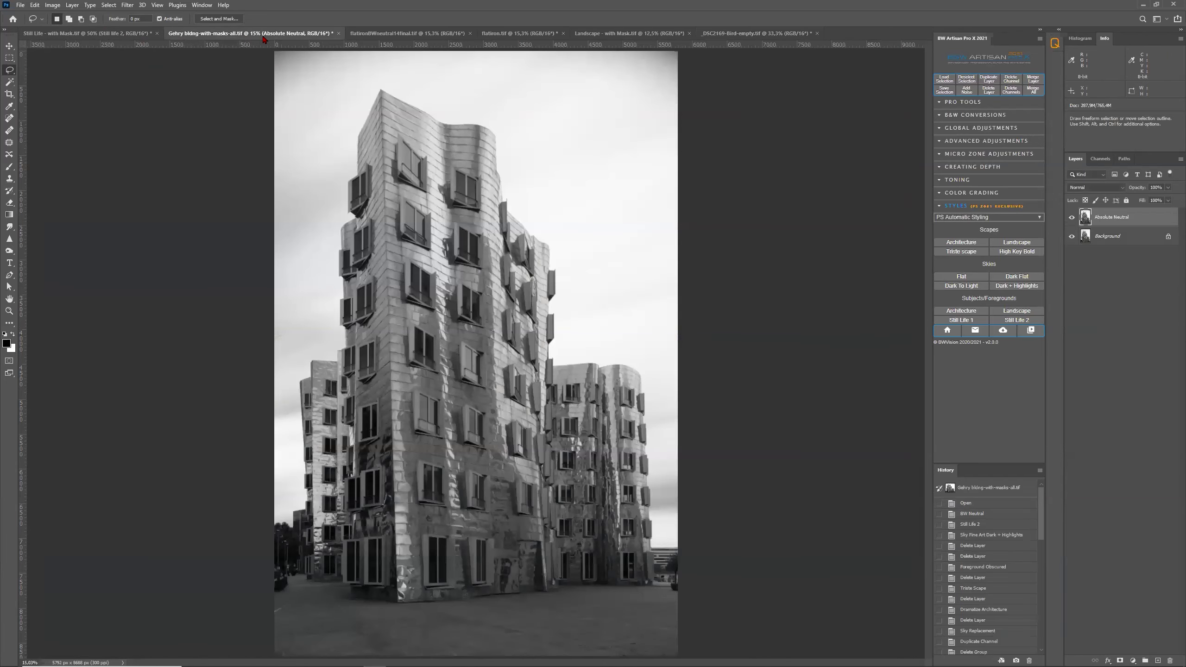
Step: Try the automatic High Key Bold scape style on the Gehry building and hide its result layer
click(242, 33)
click(956, 243)
click(1023, 253)
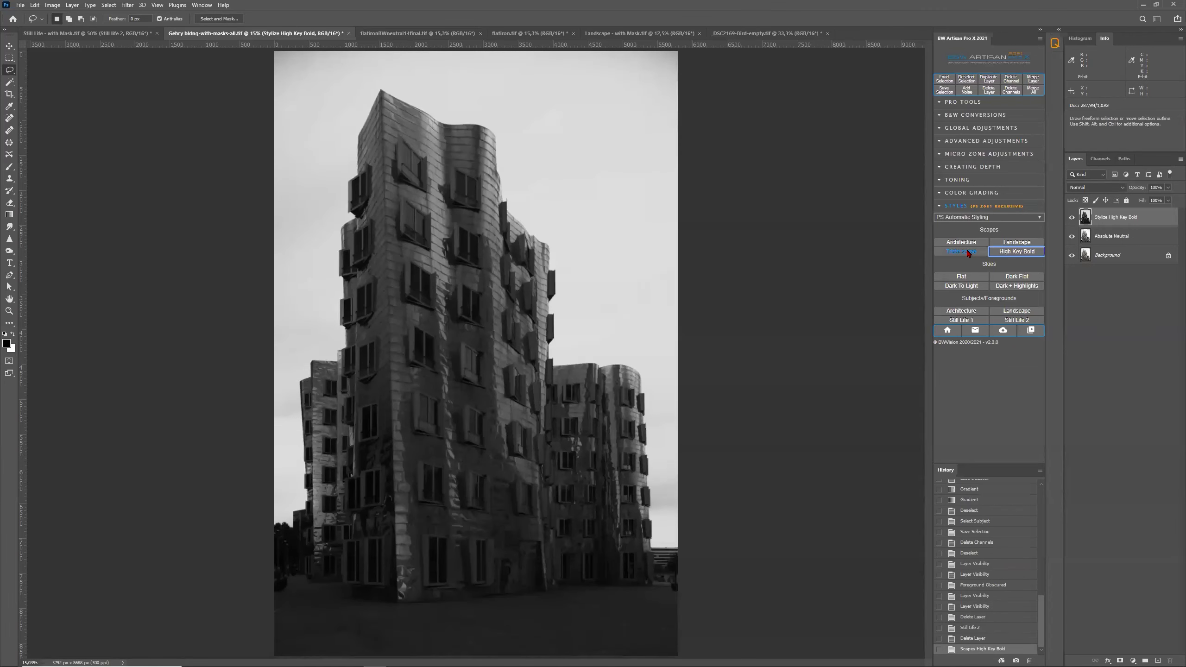
click(1071, 218)
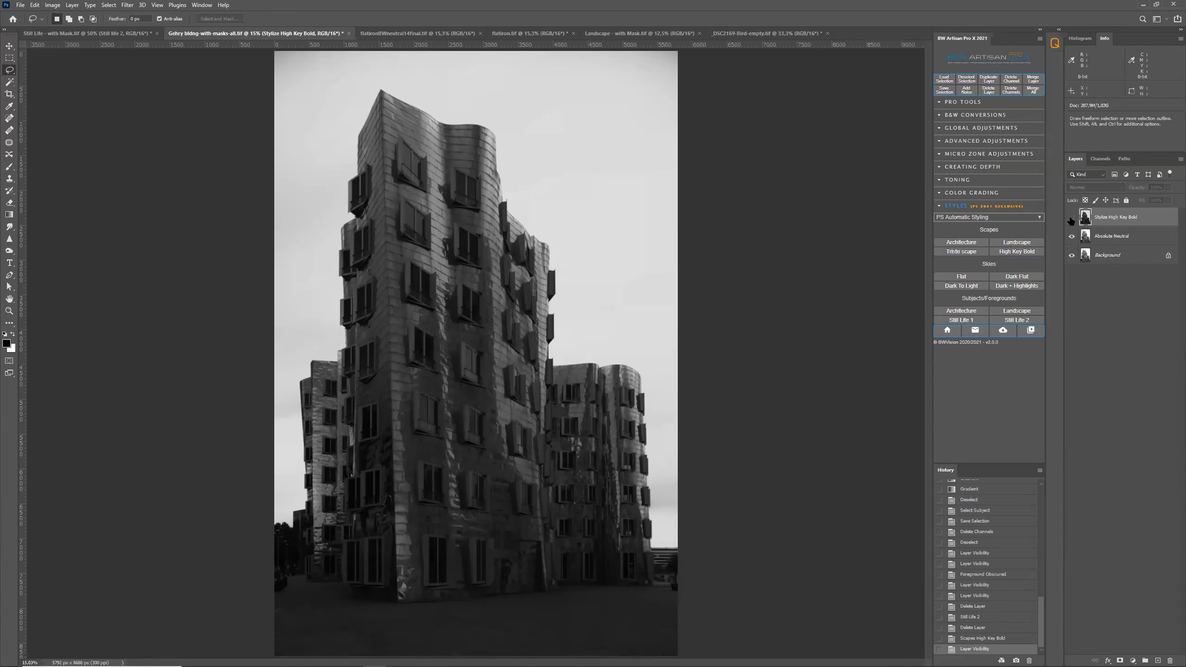
Step: Switch to the Landscape - with Mask image and convert it to black and white with the Neutral standard conversion
click(633, 34)
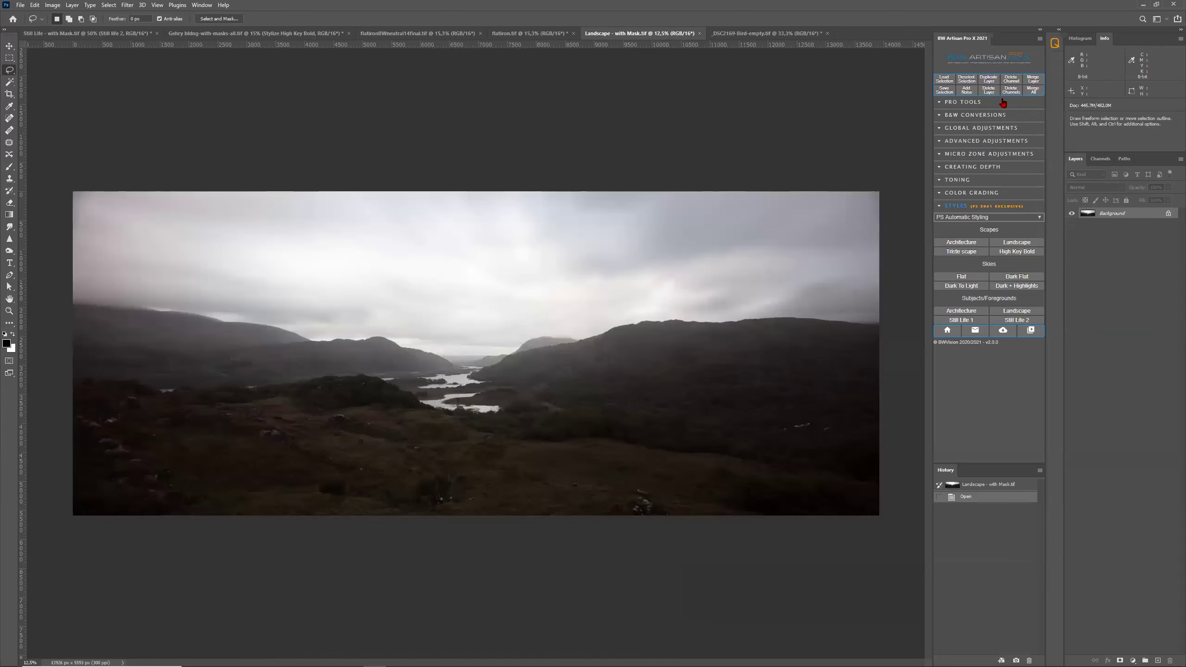
click(975, 115)
click(963, 142)
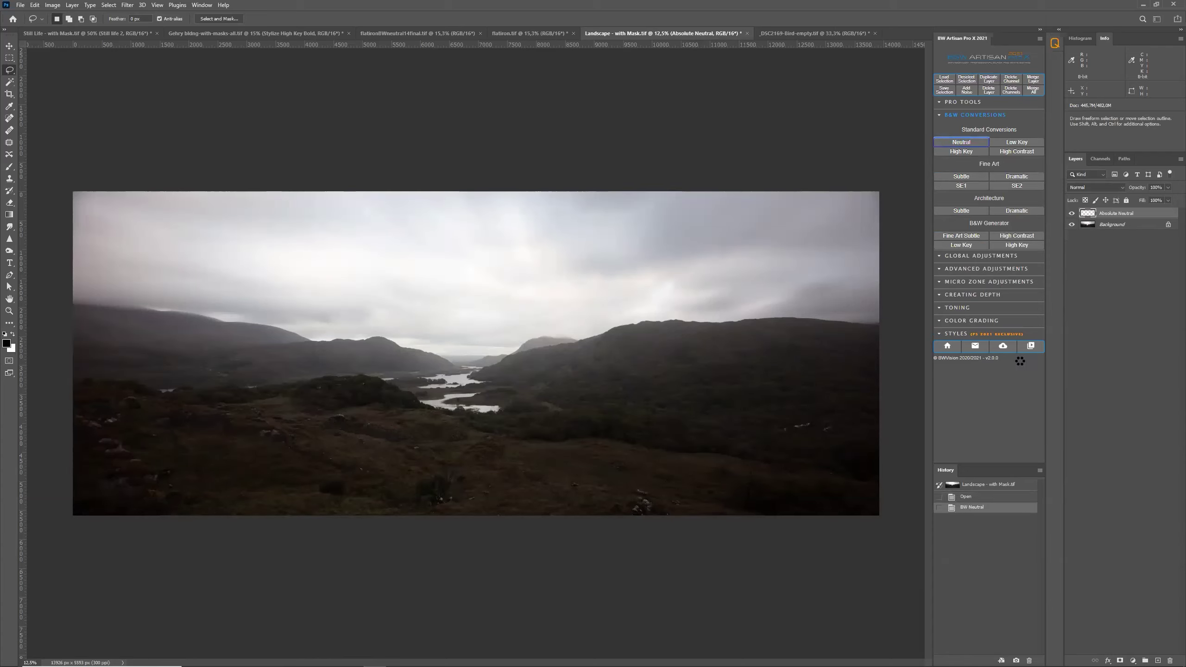
Step: Try the automatic Triste scape style on the landscape, delete its layer, and apply the Dark + Highlights sky style
click(1002, 334)
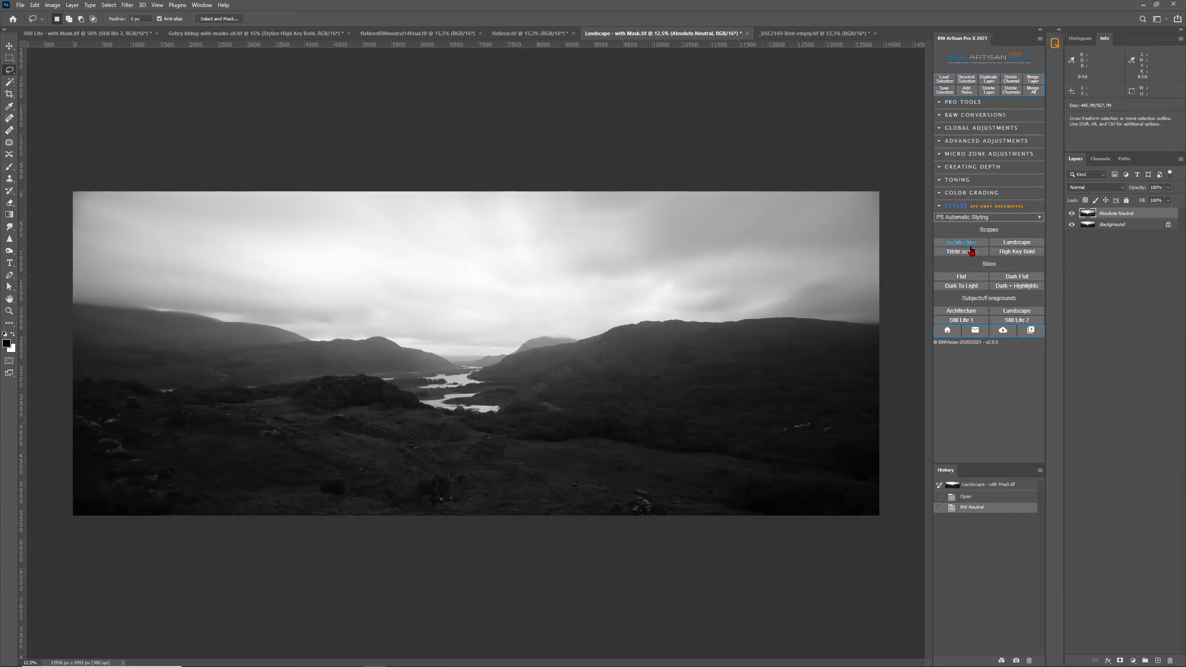
click(965, 255)
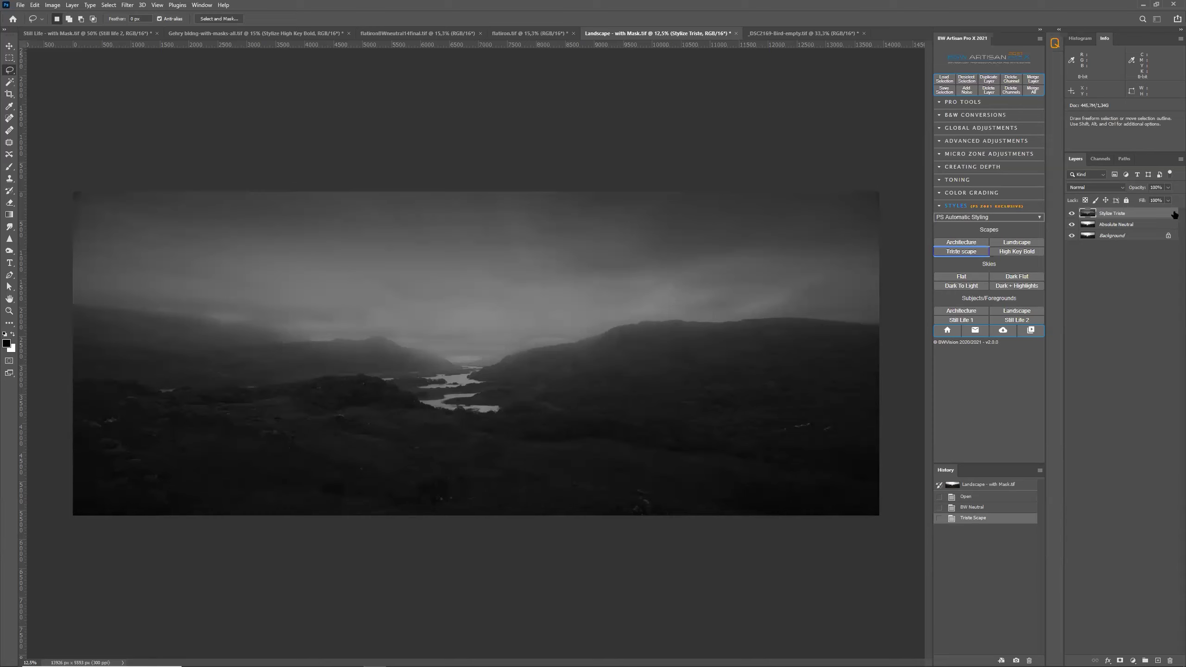
drag(1139, 216, 1171, 660)
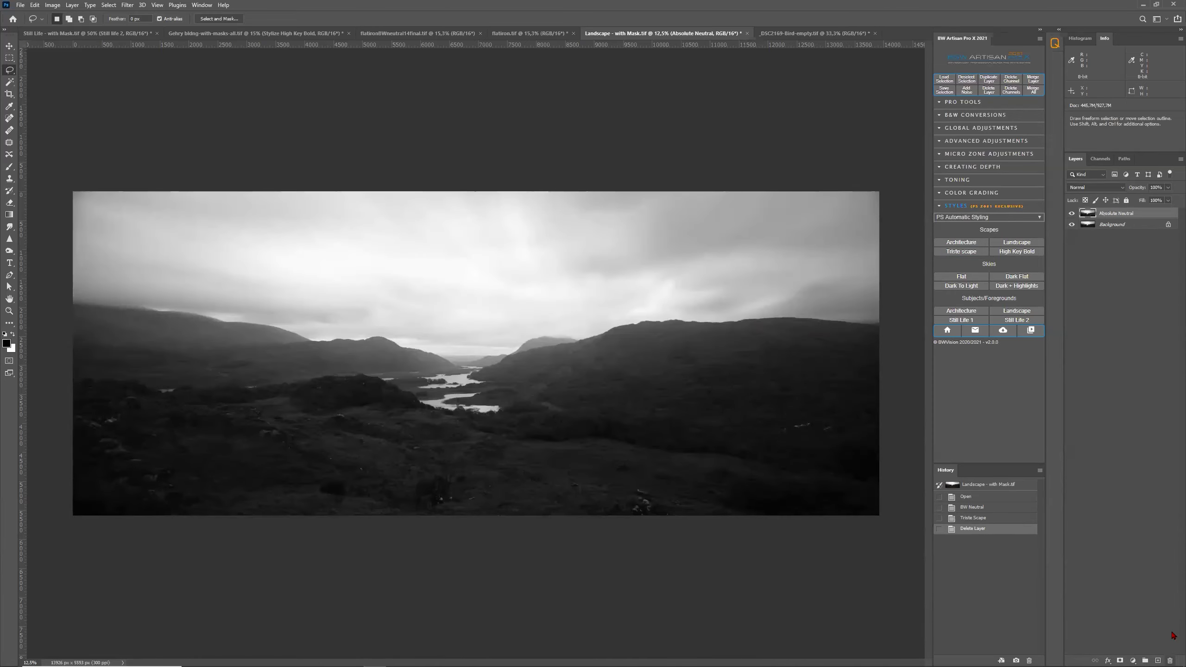
click(1019, 290)
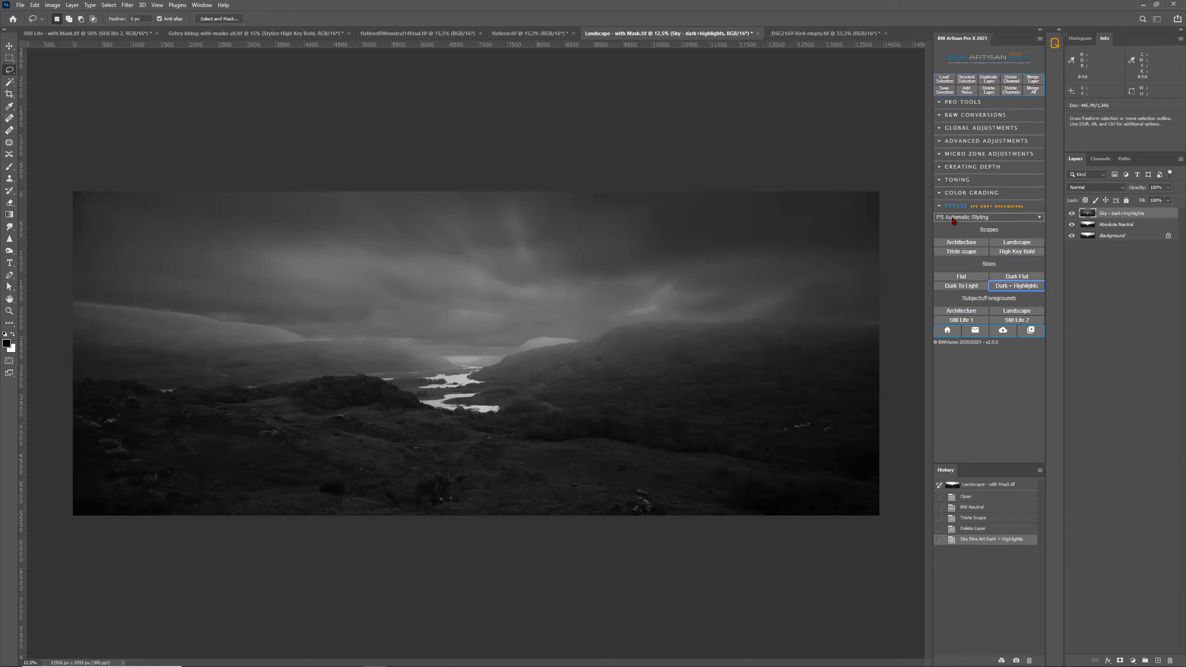
Step: Delete the Gehry building's High Key Bold layer, then try the automatic Still Life 2 style and delete its layer too
click(247, 34)
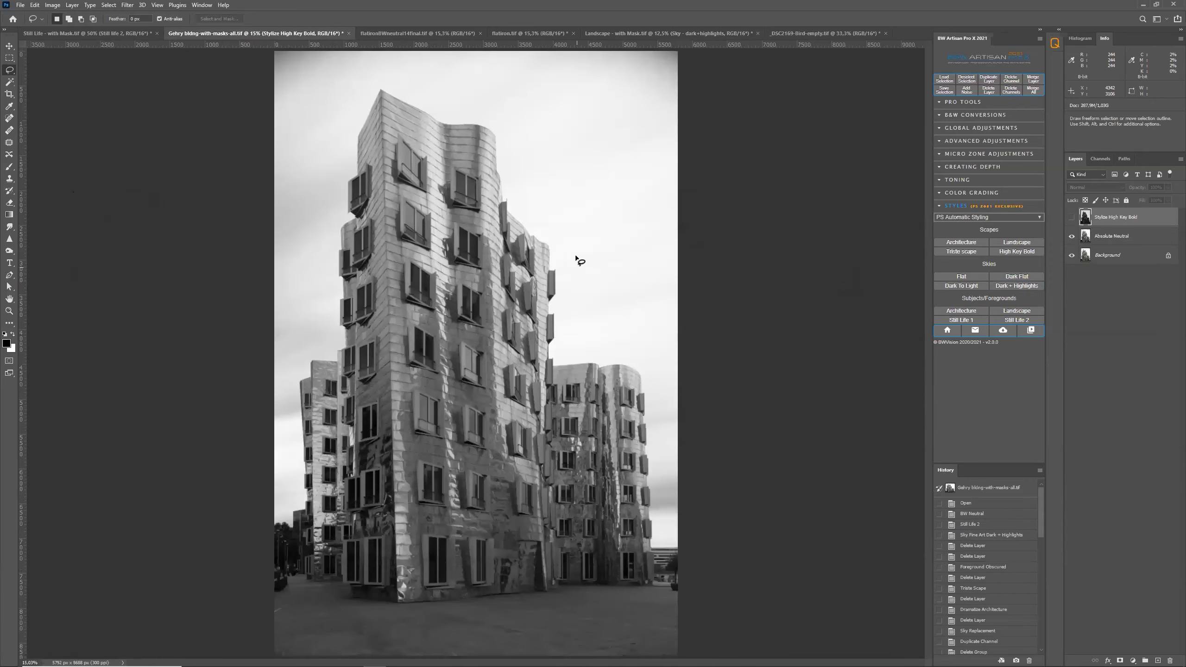
drag(1121, 223, 1170, 661)
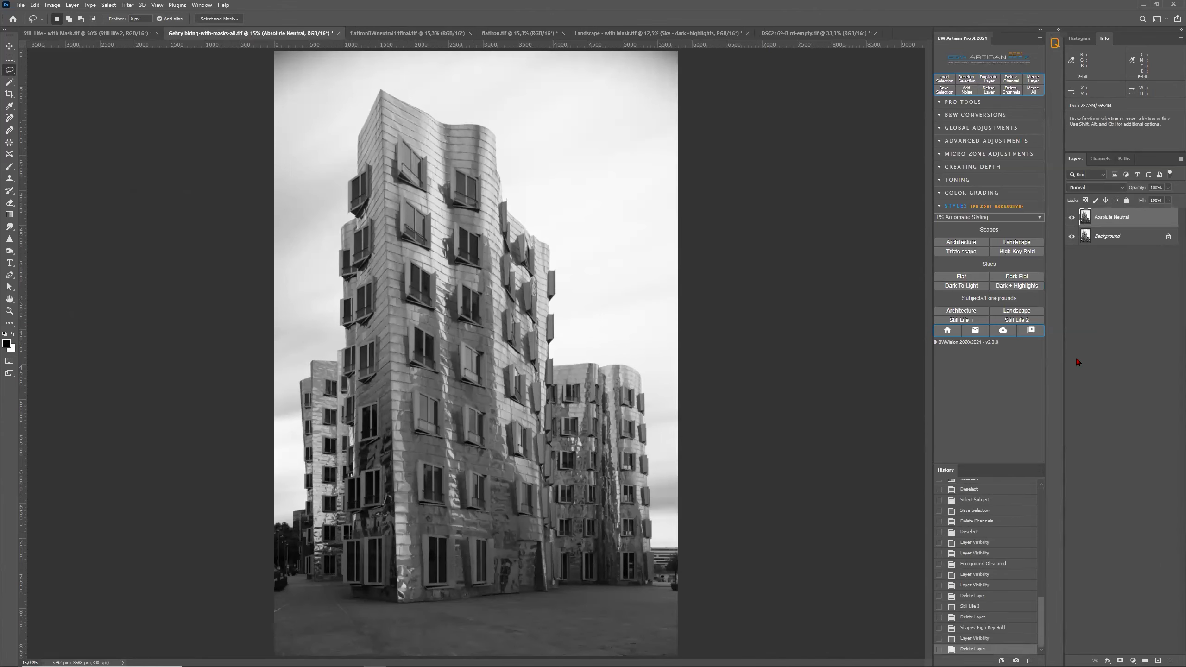
click(1017, 320)
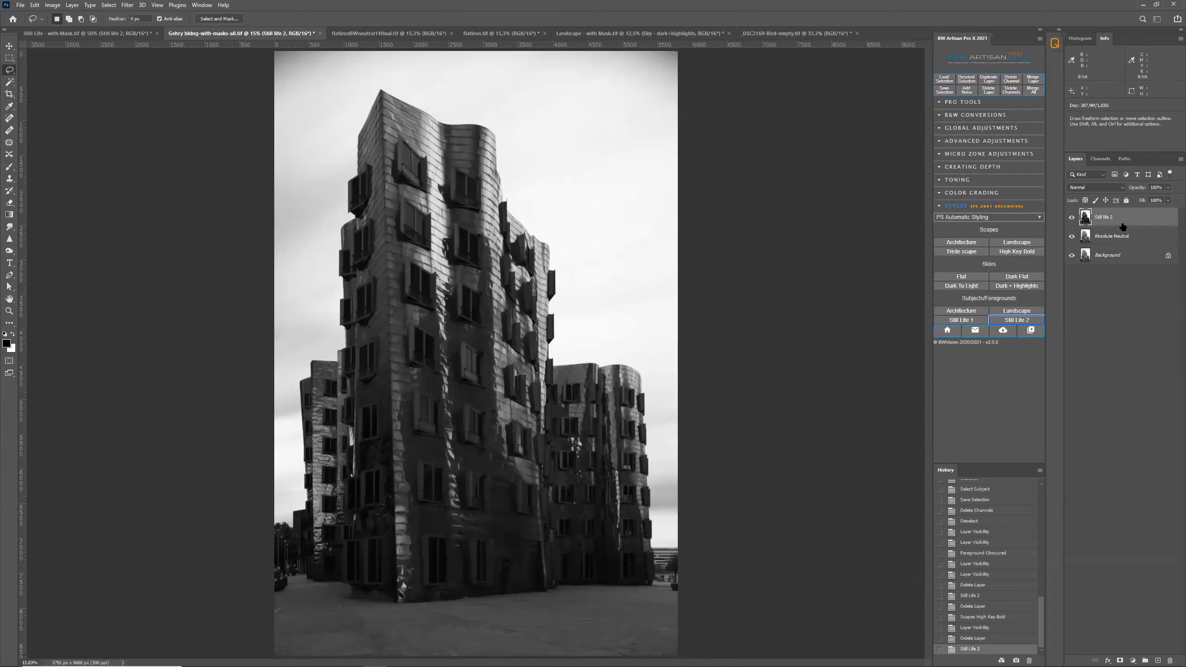
drag(1114, 222, 1170, 660)
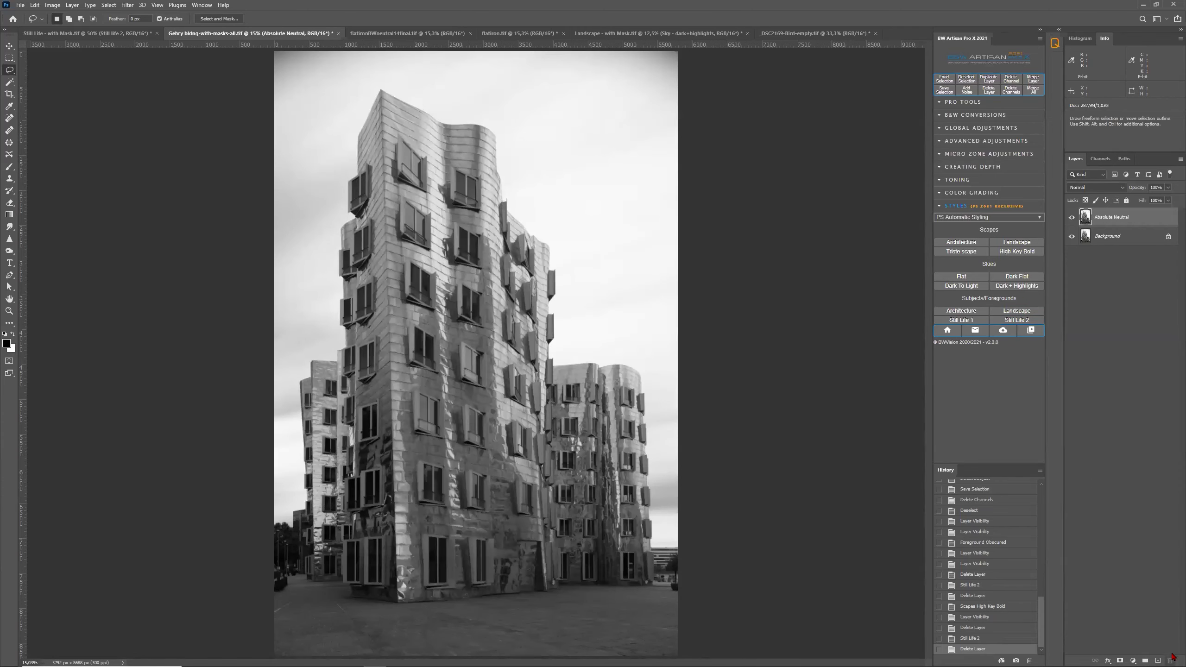
Step: Set the Styles mode to Load Own Mask and review the Gehry image's saved mask channels
click(1016, 219)
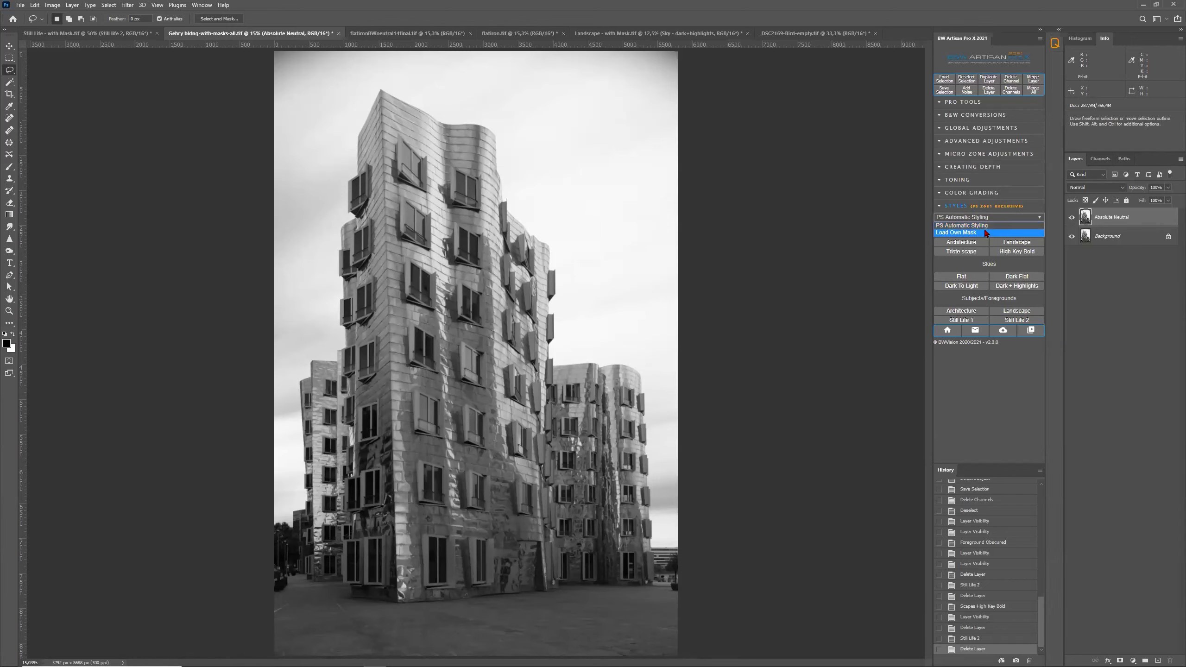
click(985, 233)
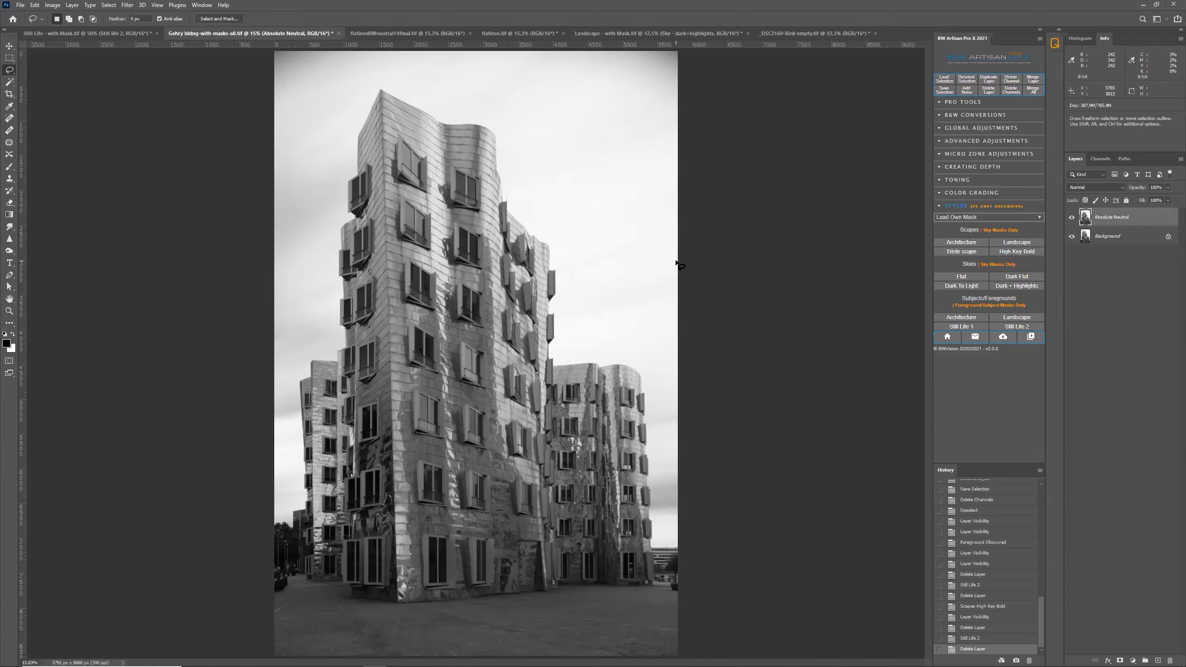
click(1092, 159)
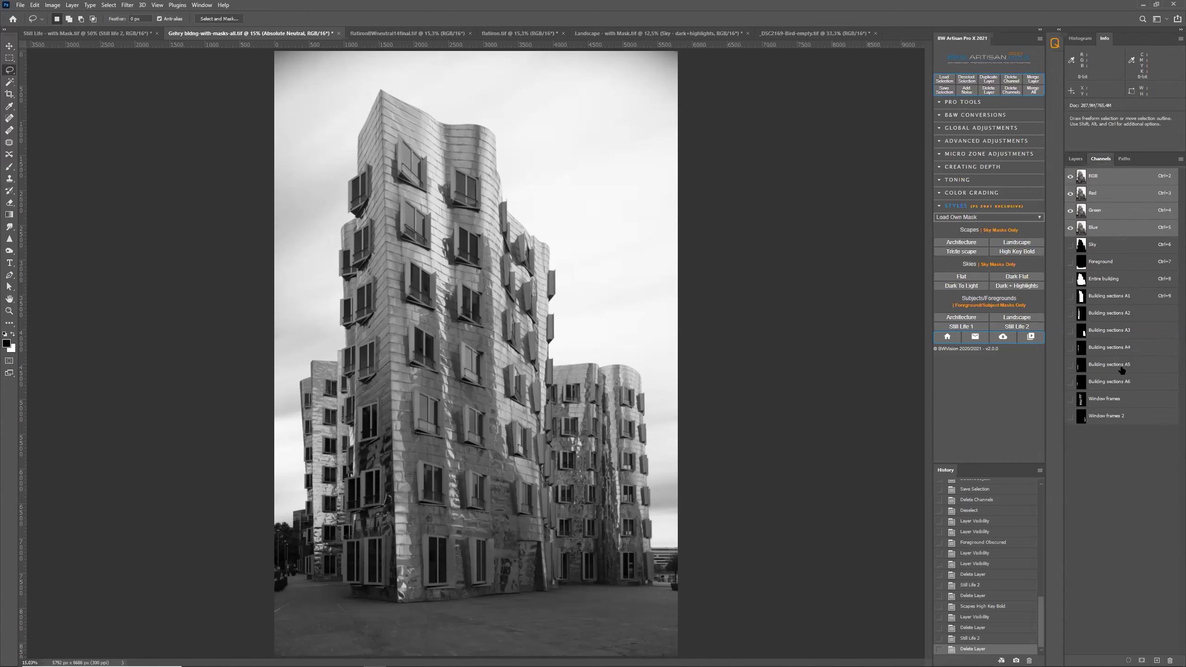
click(1074, 160)
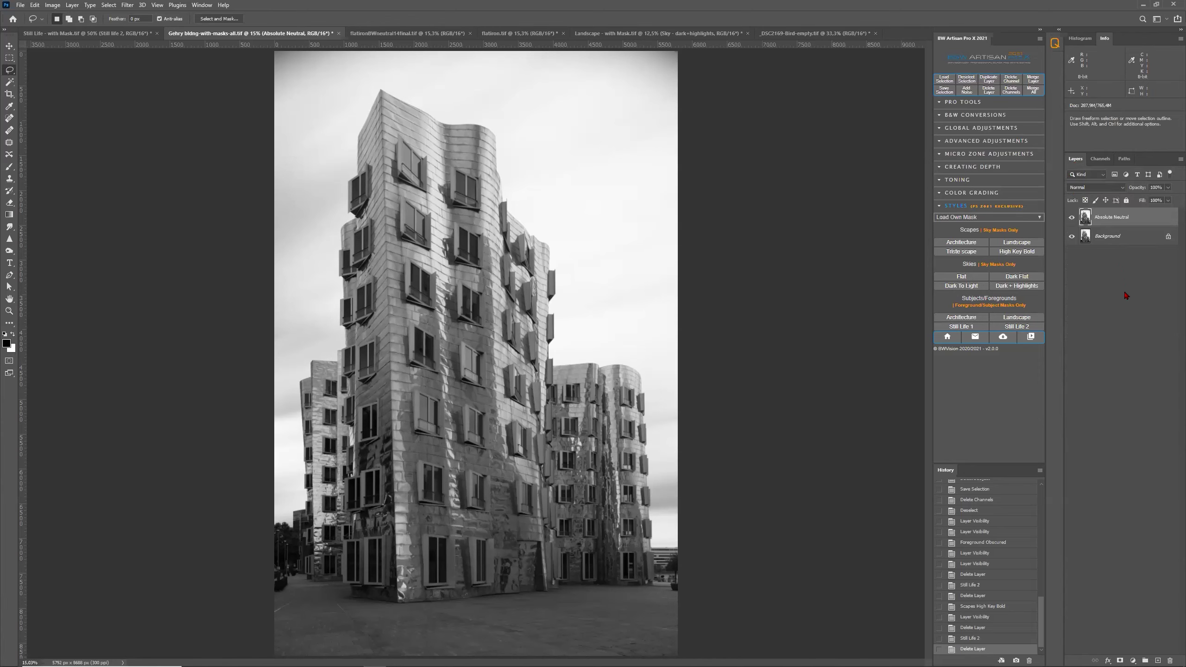
Step: Apply the Still Life 2 subject style to the Gehry building using the Entire building channel as mask
click(1015, 325)
click(813, 126)
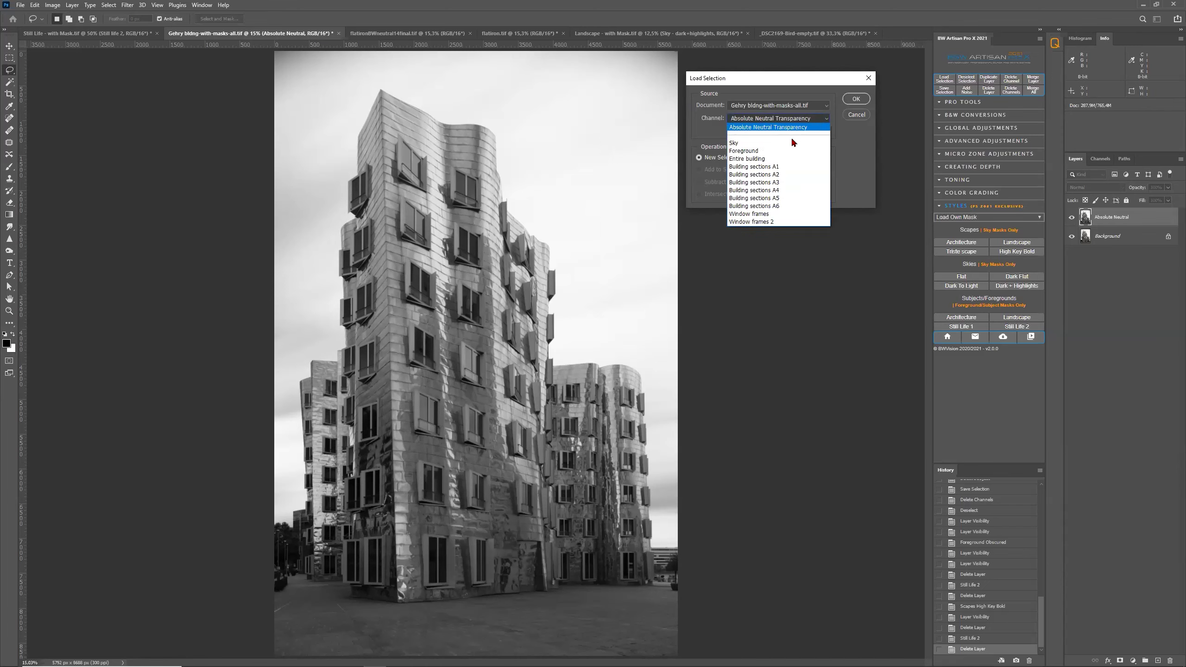
click(772, 165)
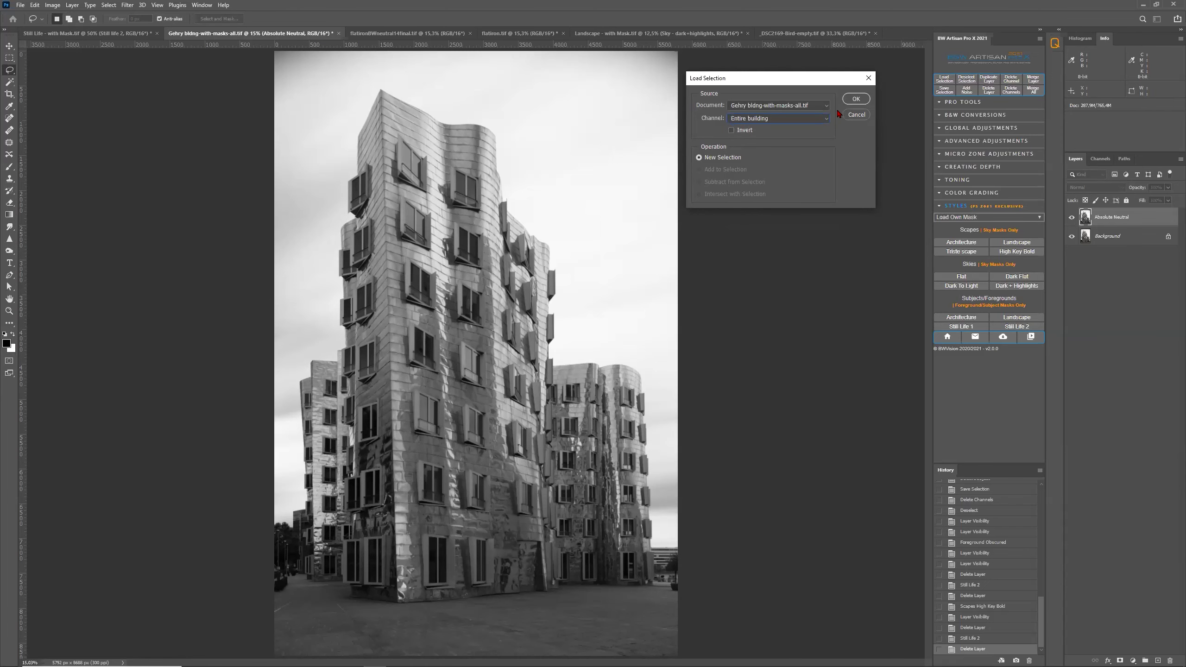
click(854, 99)
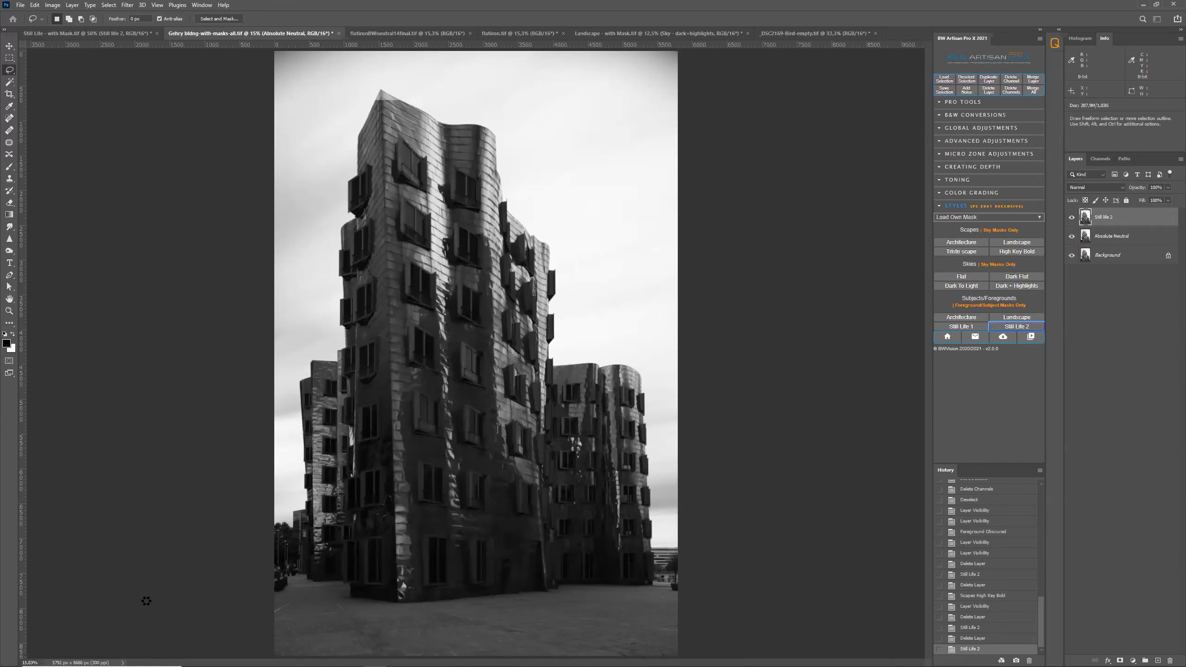
Step: Apply the Dark To Light sky style to the Gehry image using the Sky channel as mask
click(1022, 289)
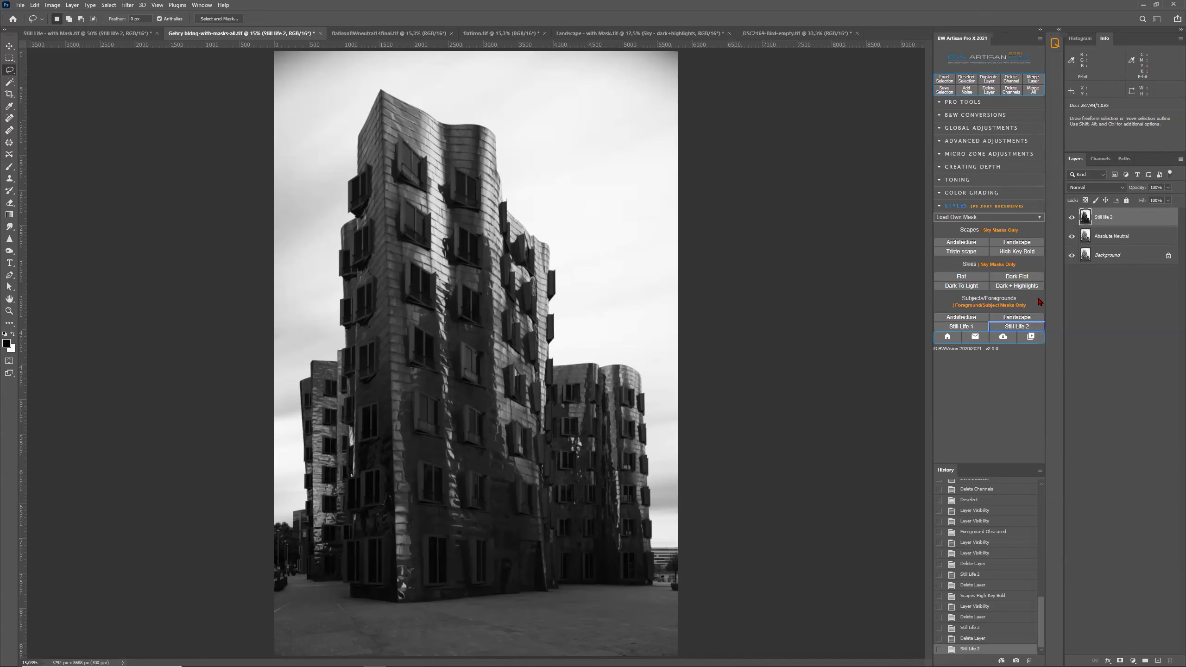
click(978, 289)
click(794, 118)
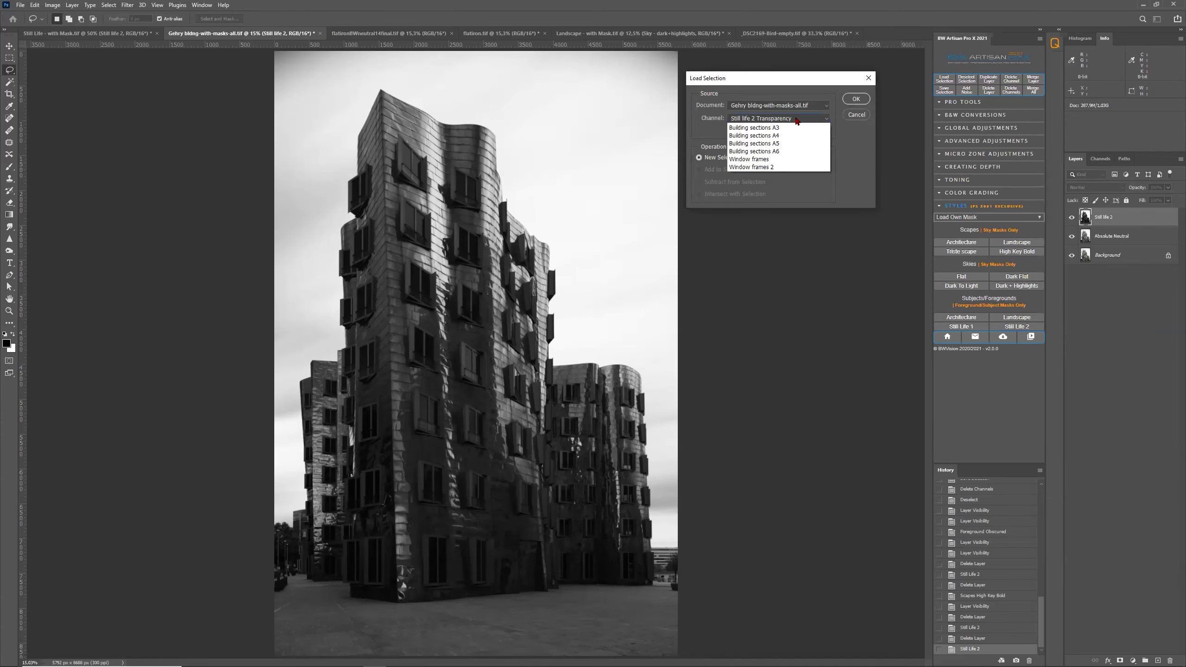
click(783, 143)
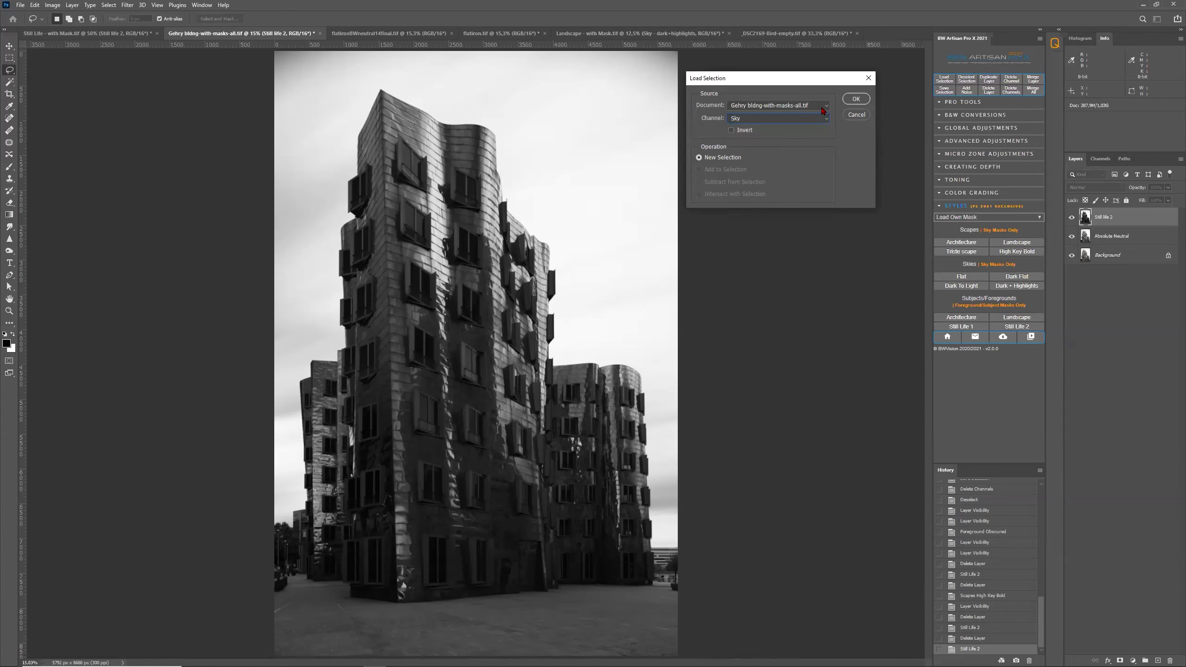
click(847, 99)
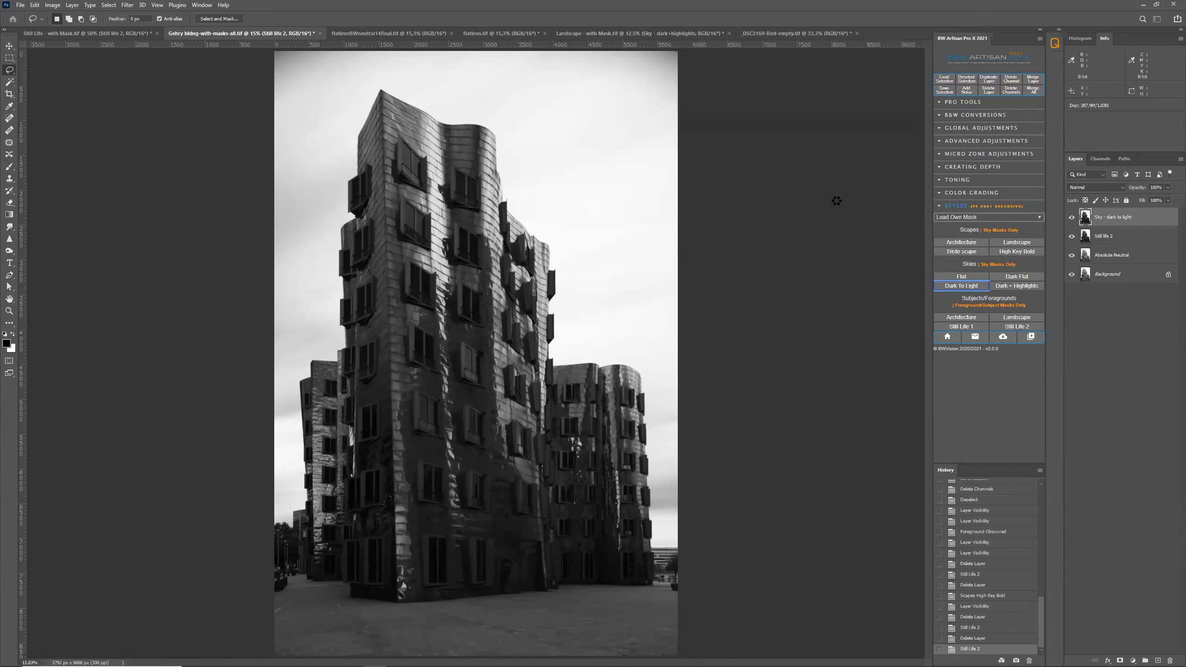
key(x)
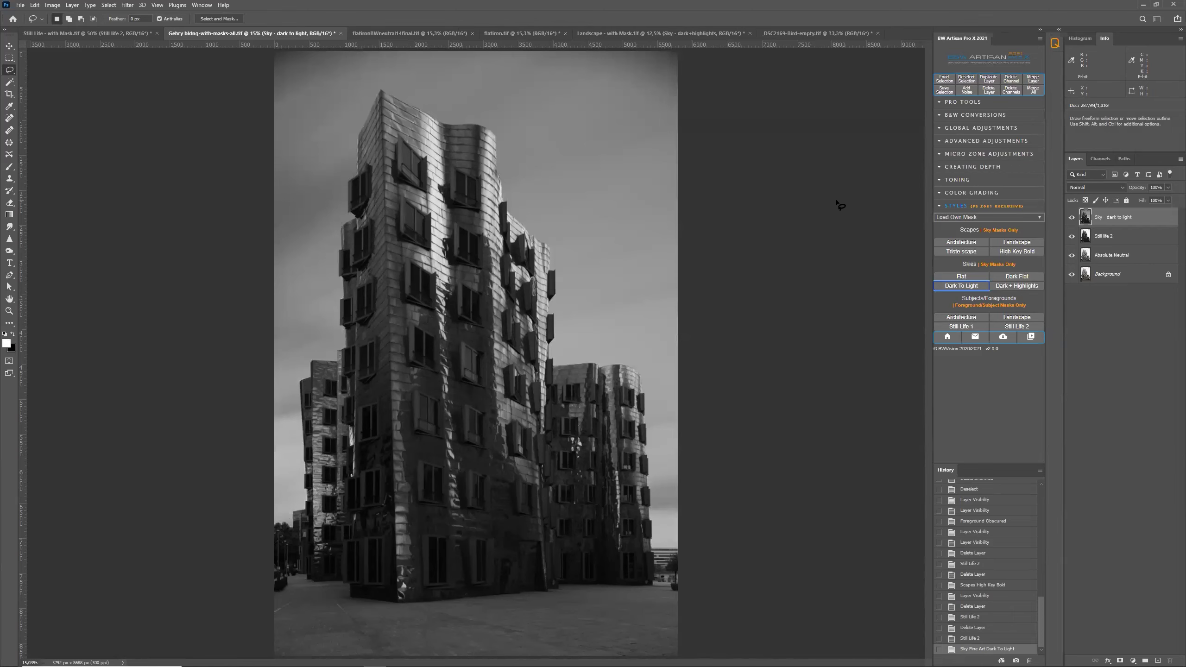
Step: Hide the Dark To Light sky layer and apply the Dark + Highlights sky style above the Still Life 2 layer using the Sky channel
click(1086, 235)
click(1071, 217)
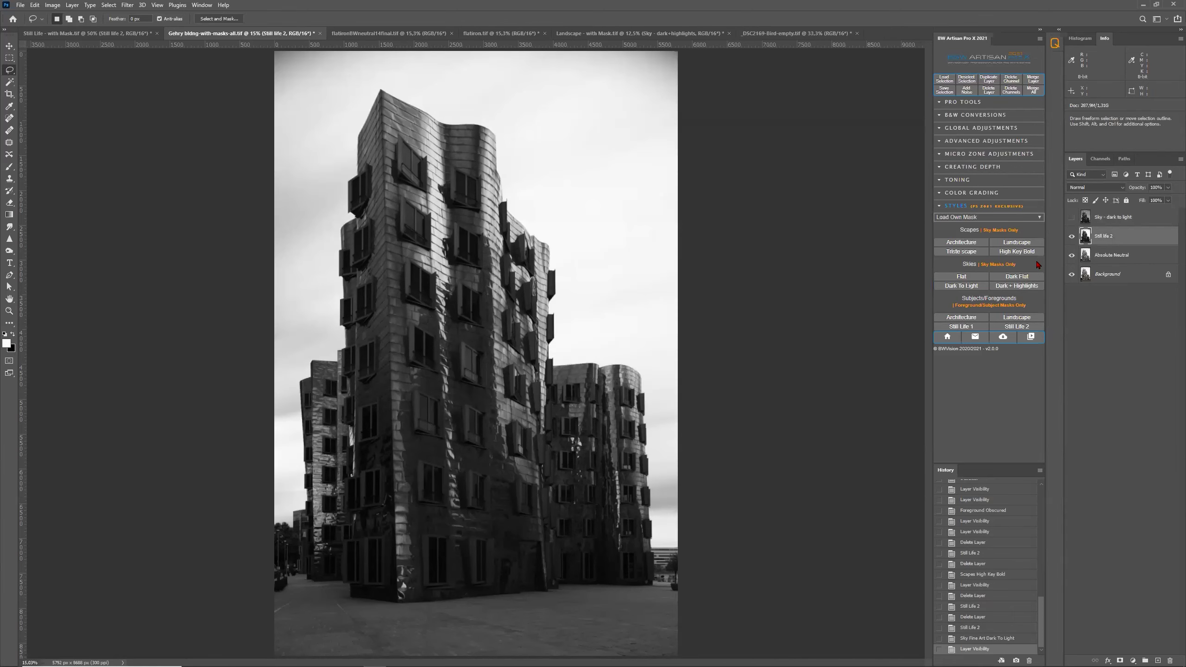
click(1013, 286)
click(807, 119)
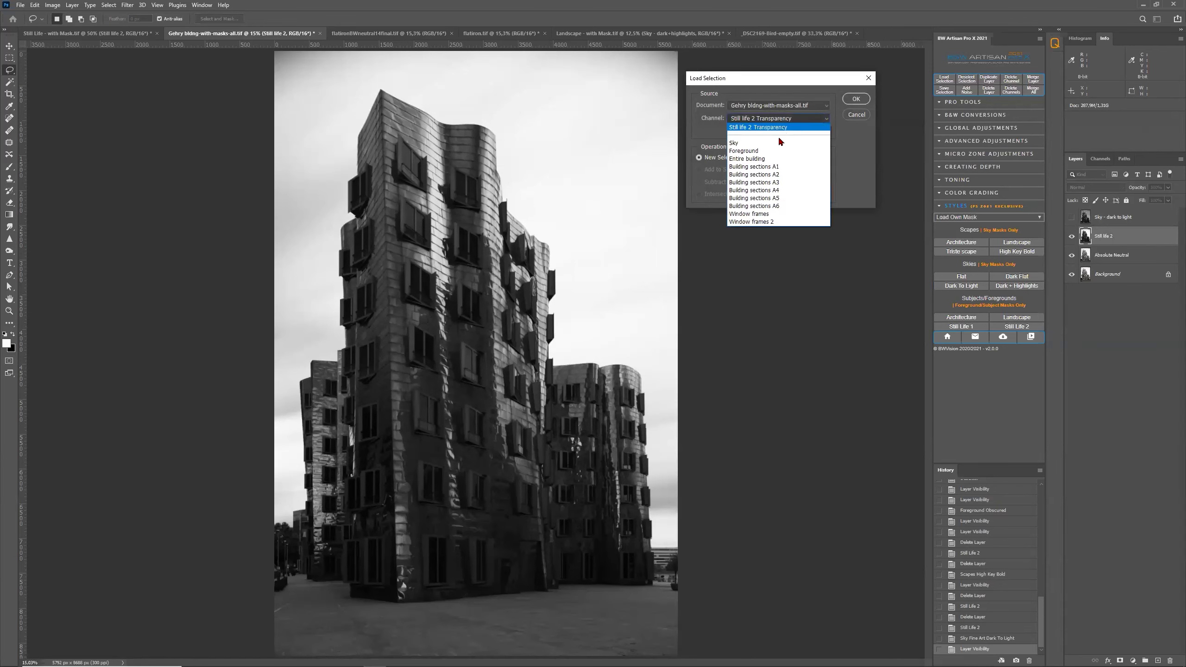
click(822, 125)
click(855, 100)
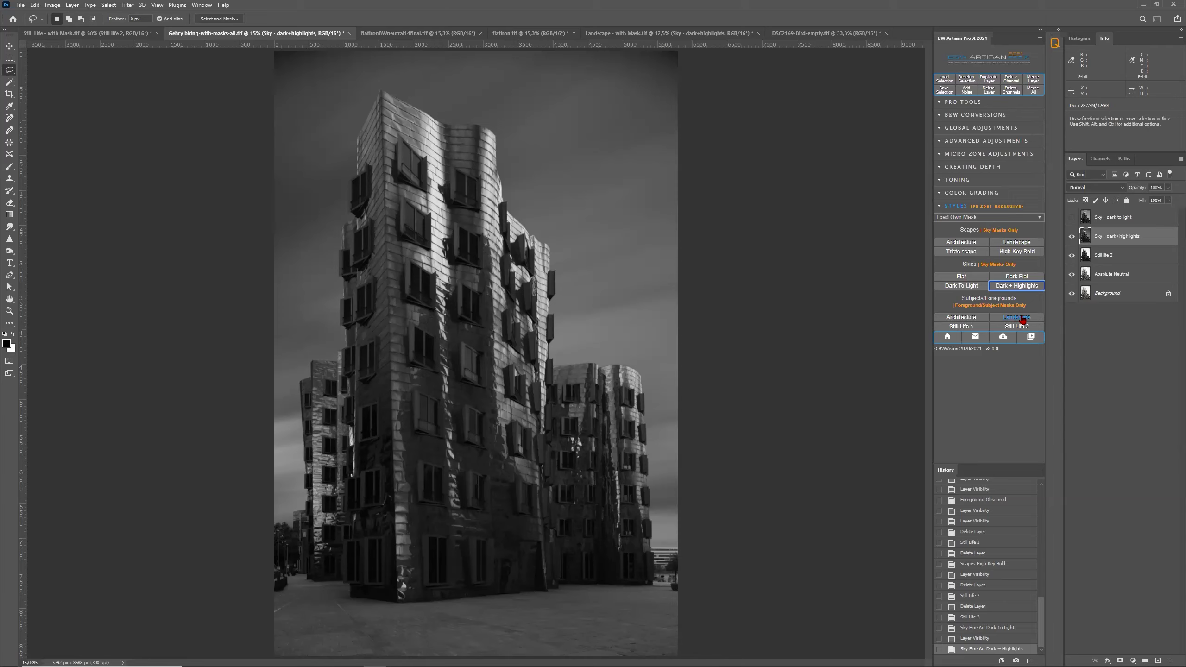
Step: Apply the Architecture foreground style to the Gehry image using the Foreground channel as mask, and compare it by toggling its layer
click(961, 317)
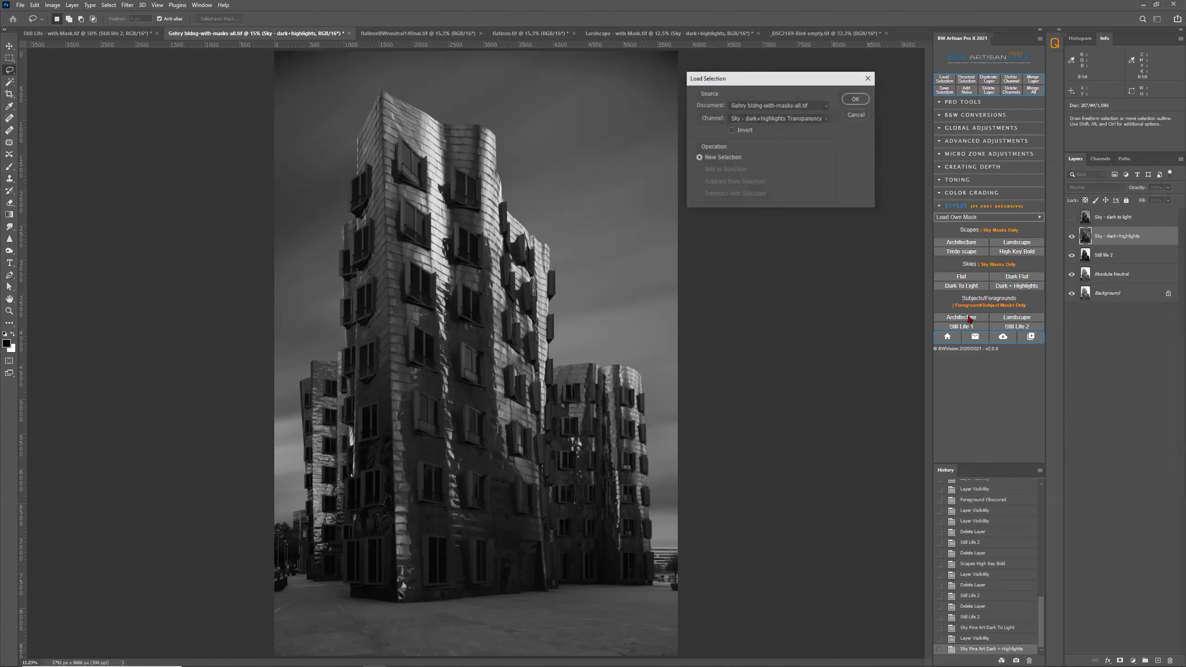
click(789, 119)
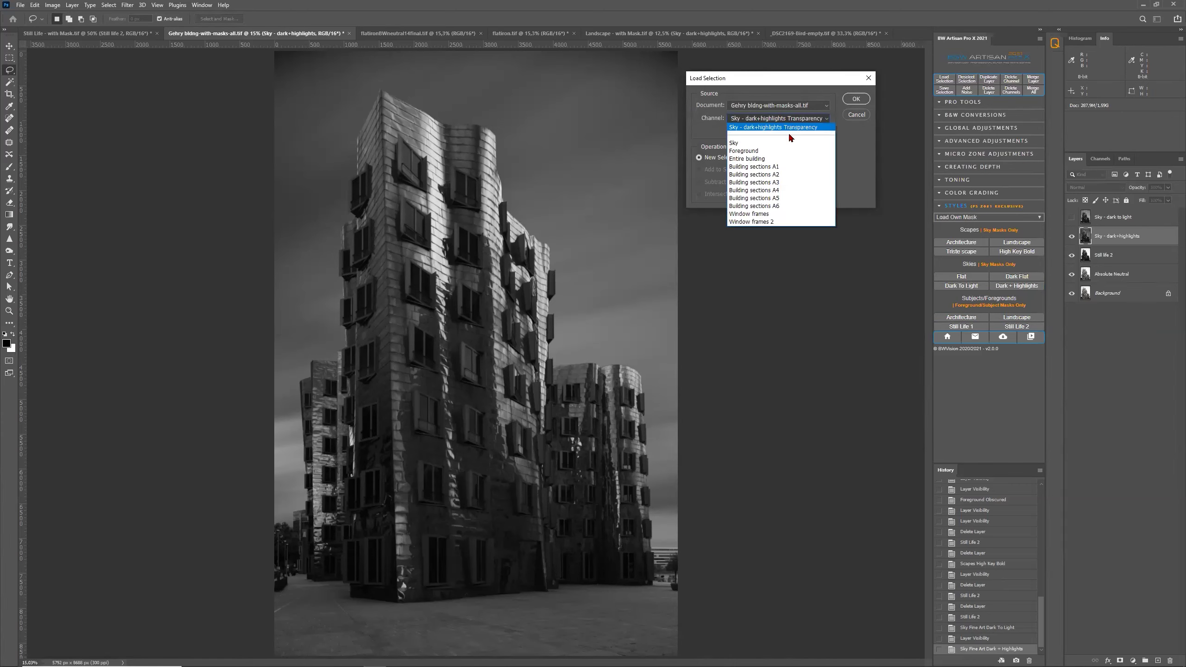
click(781, 151)
click(855, 98)
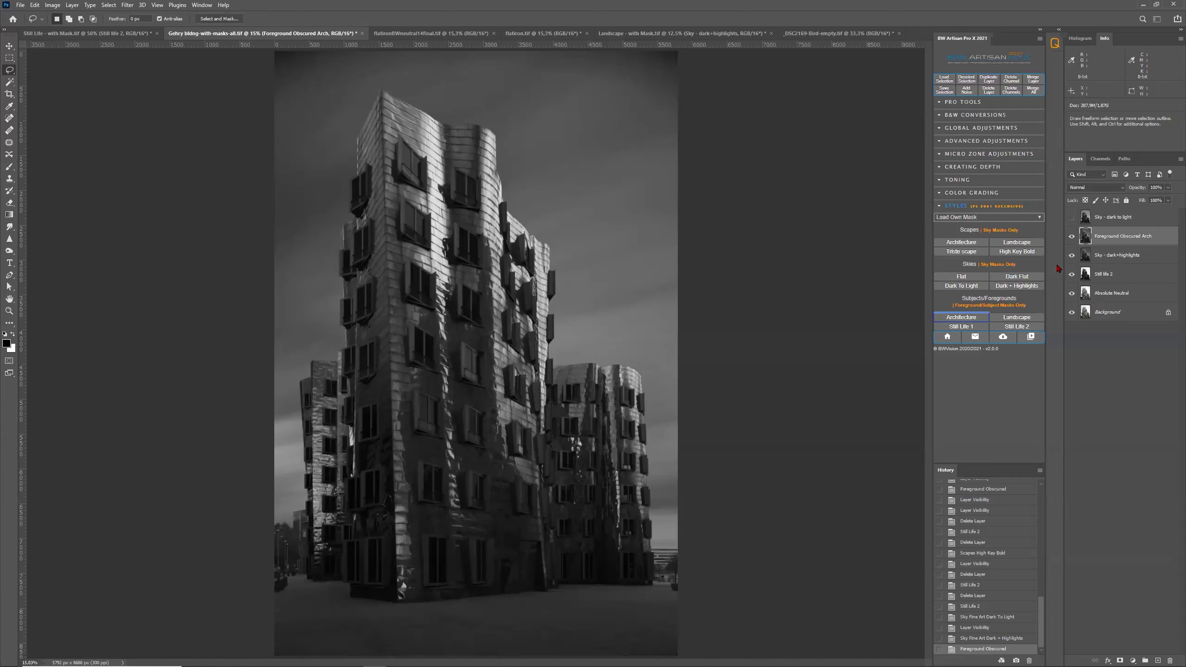
click(1072, 236)
click(1071, 237)
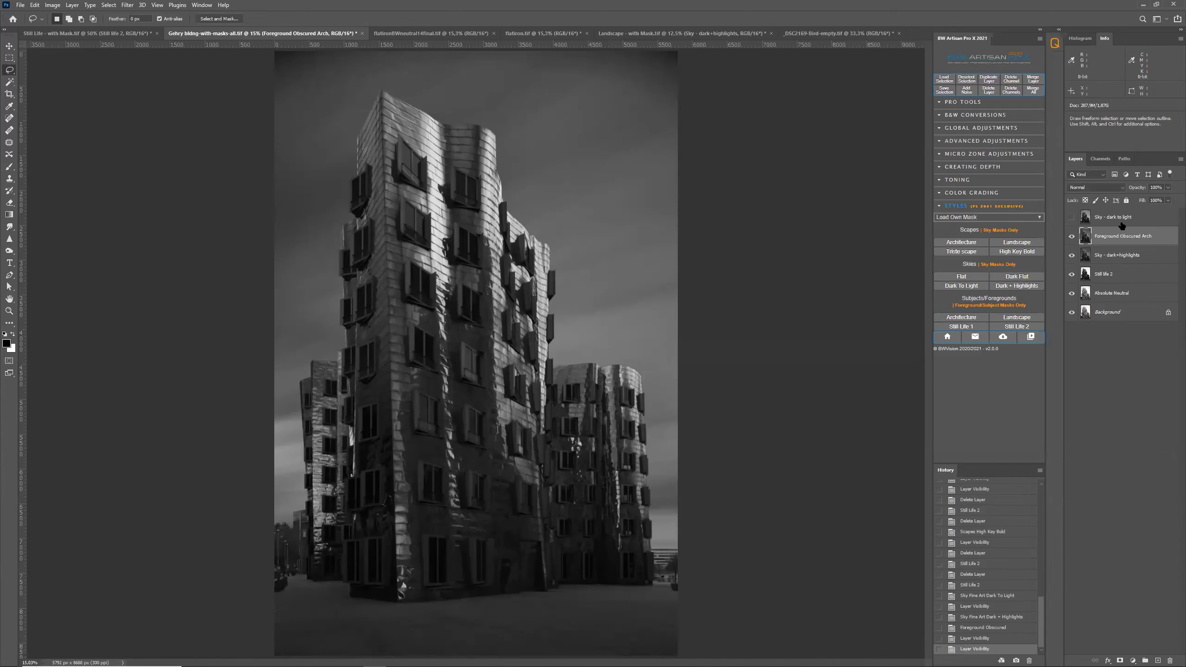
Step: Delete the hidden Sky - dark to light layer and apply the Dark Flat sky style using the Sky channel as mask
mouse_move(1120, 223)
mouse_down()
mouse_move(1176, 279)
mouse_move(1142, 216)
mouse_up()
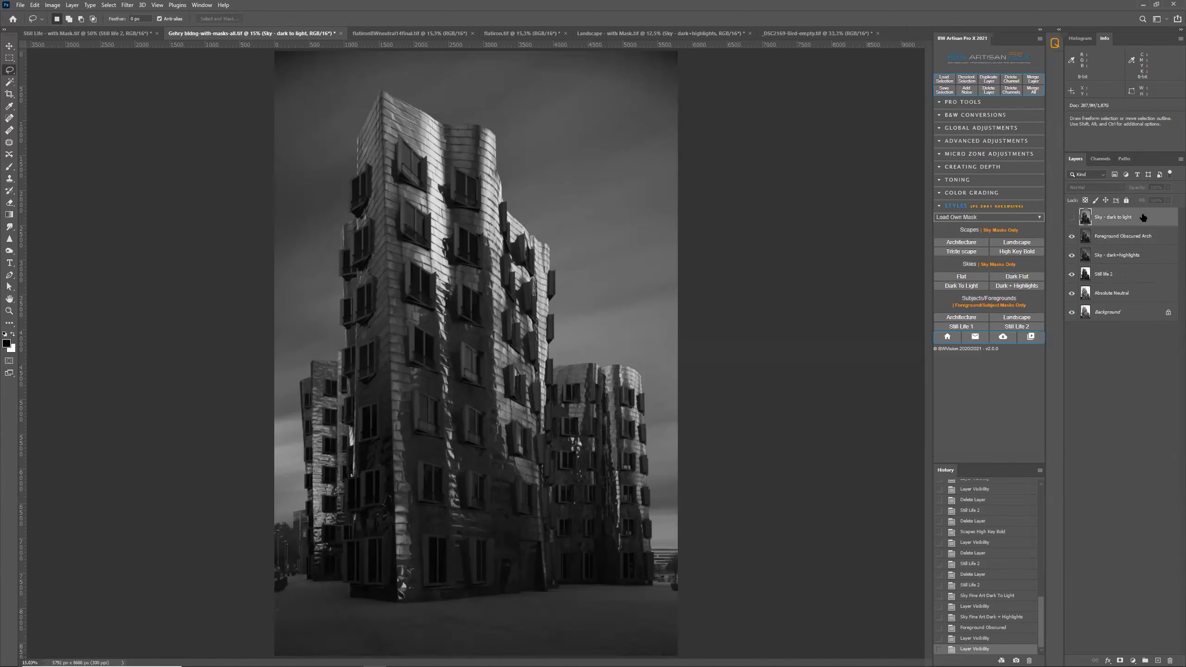
click(988, 91)
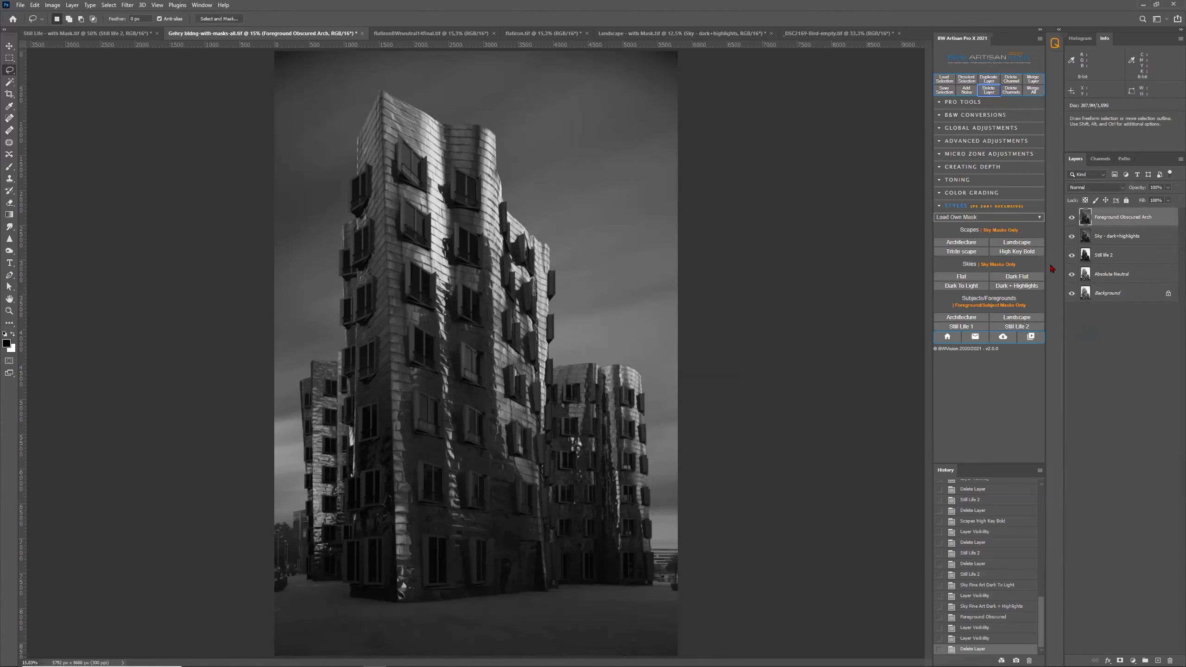
click(1021, 279)
click(815, 120)
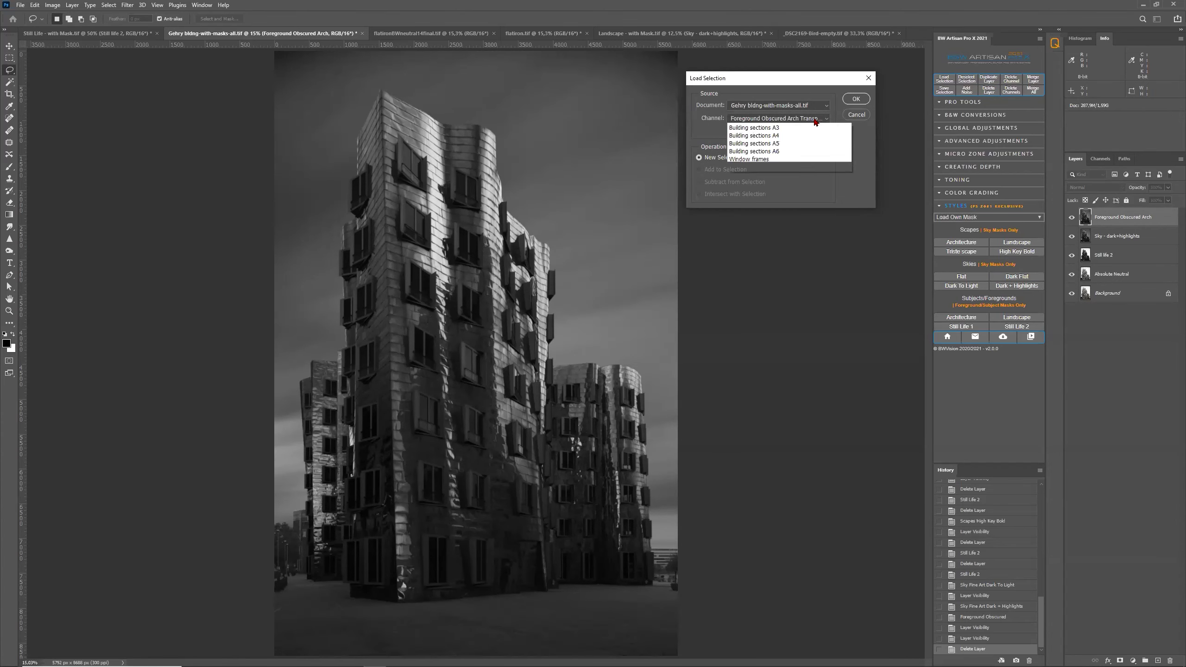
click(798, 138)
click(855, 99)
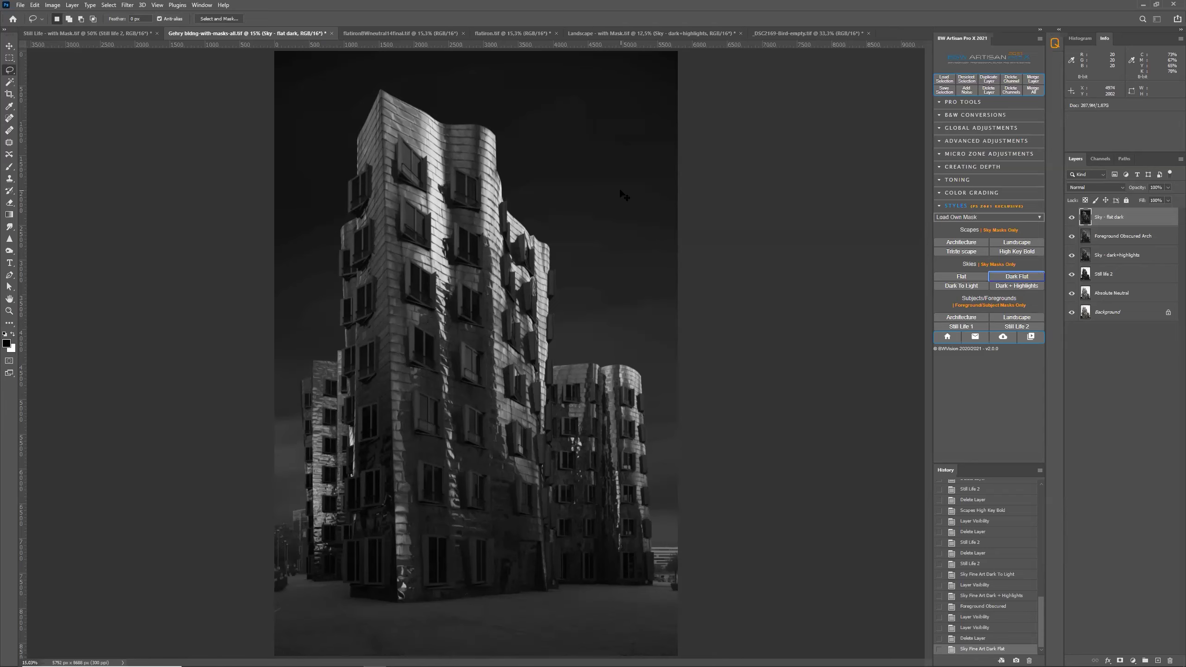
Step: Examine the darkened sky and the building edges at 100% for banding and artifacts
key(ctrl+plus)
key(ctrl+plus)
key(ctrl+plus)
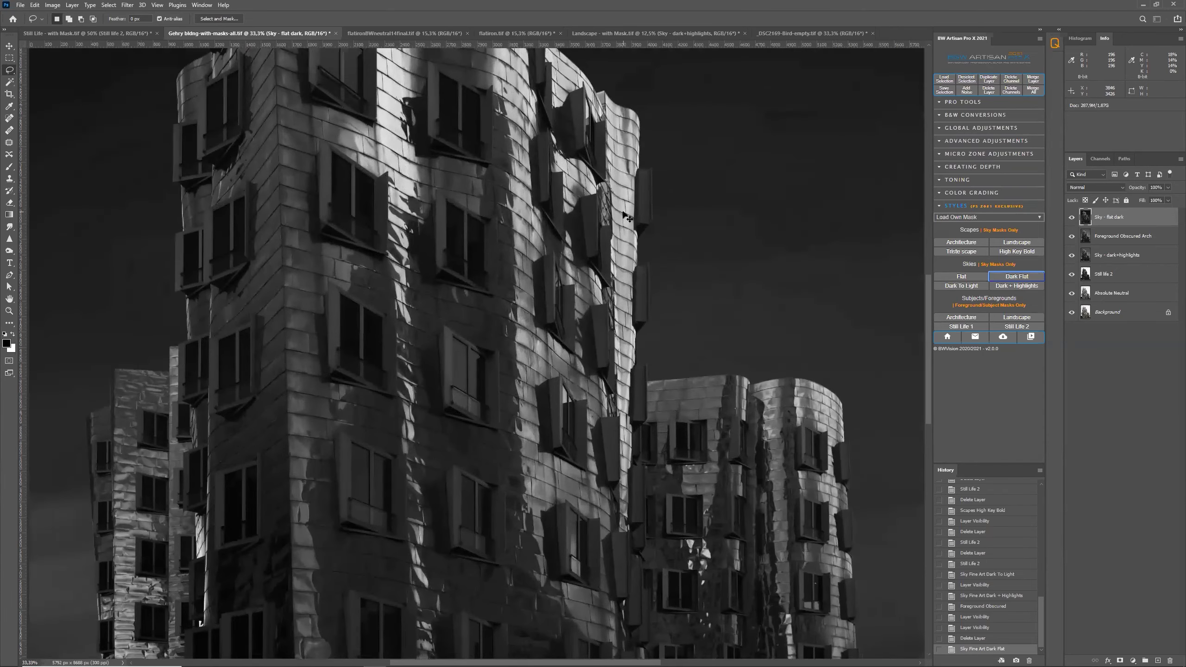
key(ctrl+plus)
key(ctrl+plus)
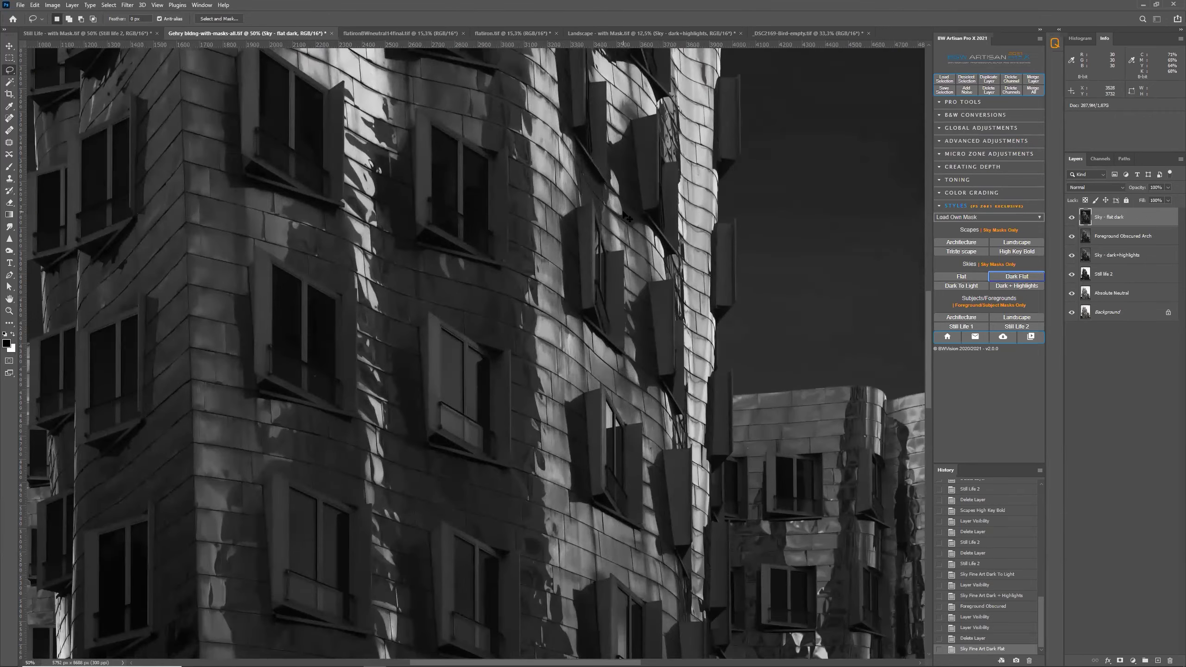
key(ctrl+plus)
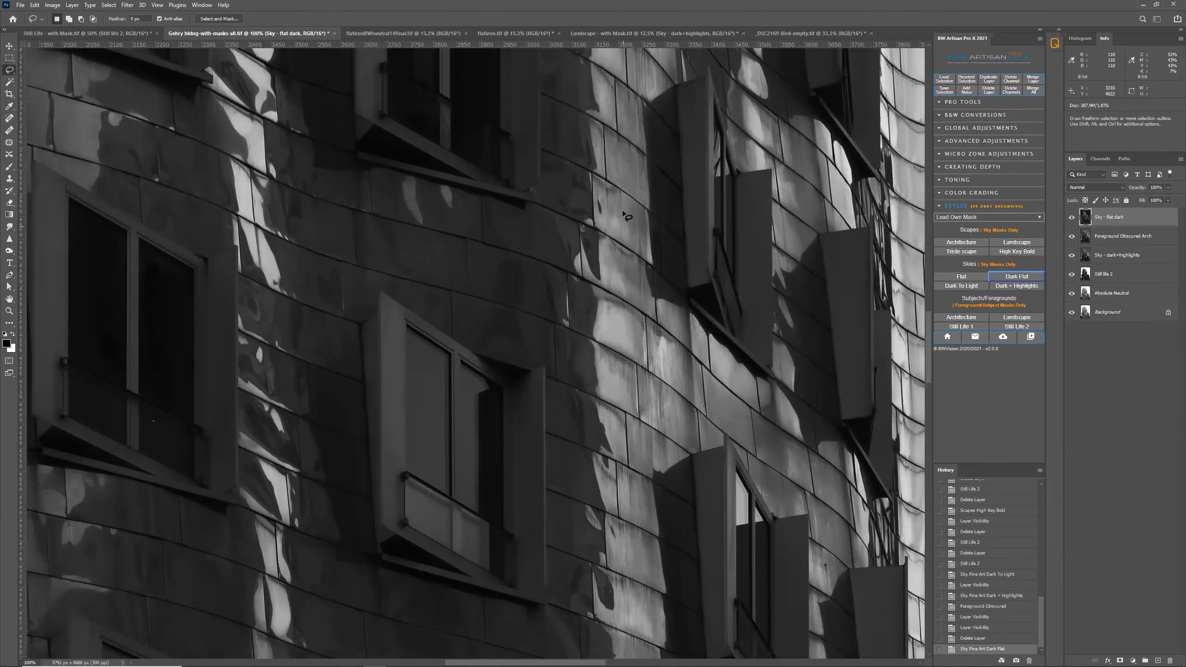
scroll(628, 216, right, 10)
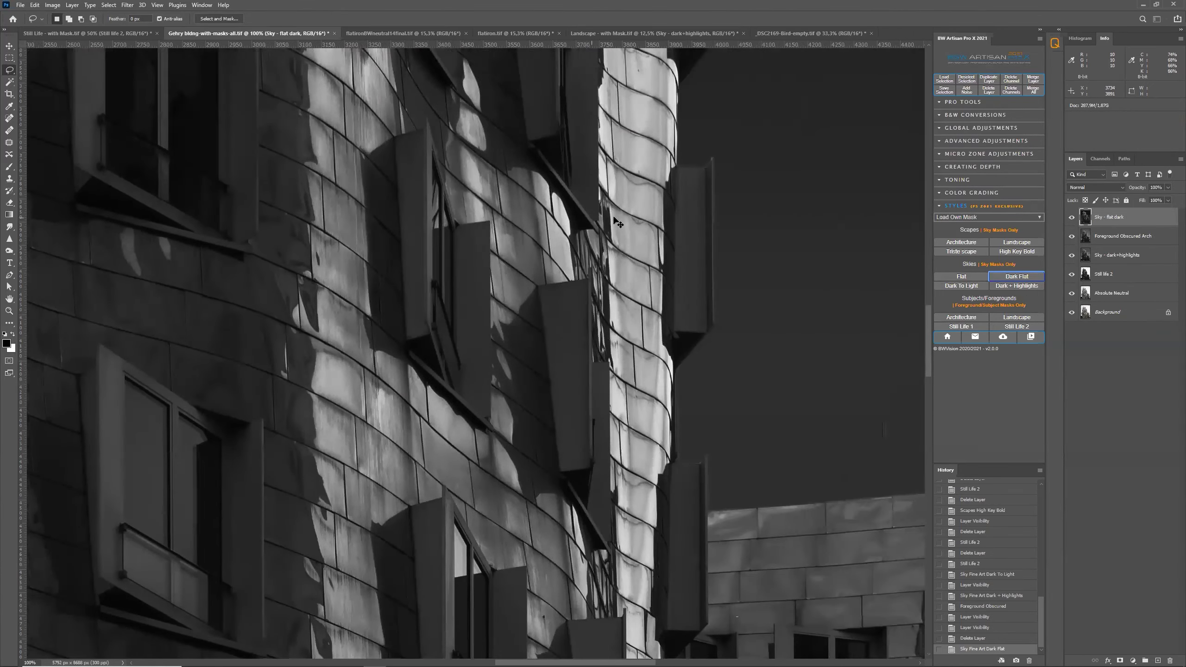
scroll(614, 226, up, 8)
scroll(614, 226, right, 2)
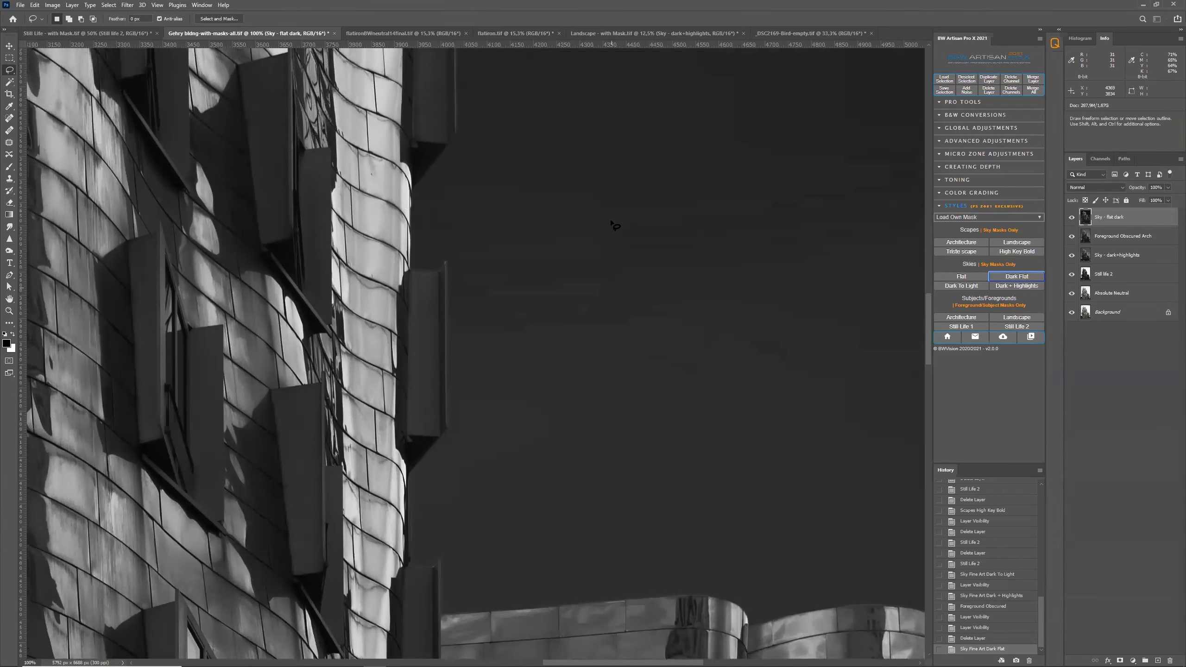
scroll(614, 226, up, 8)
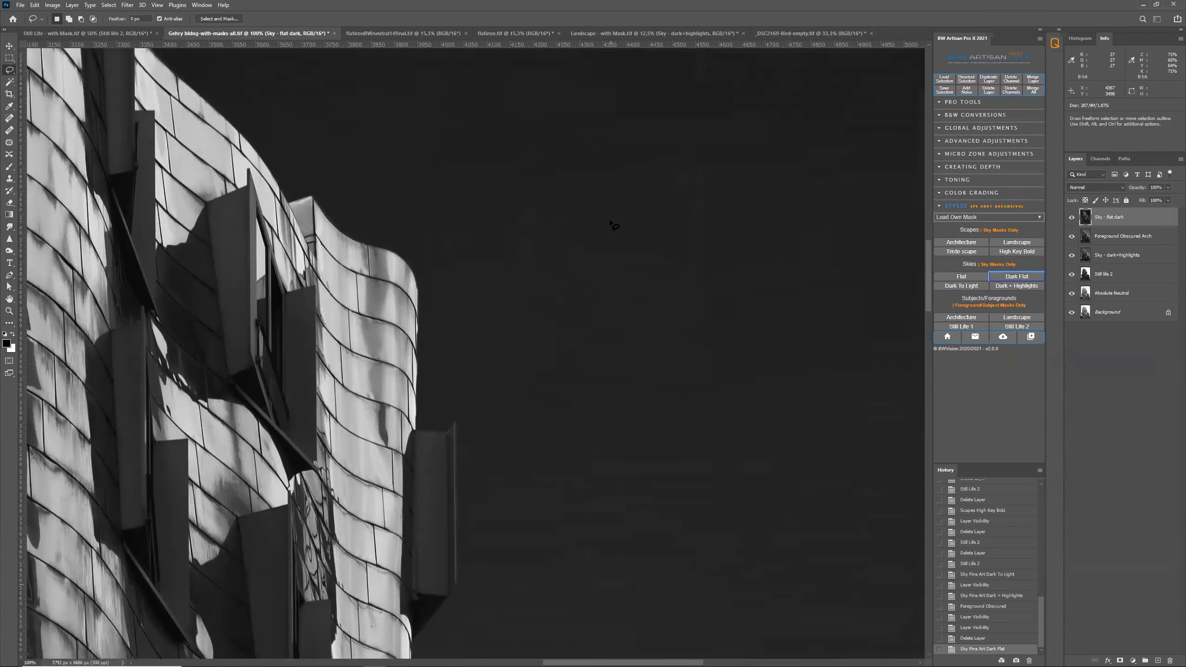
scroll(614, 226, up, 2)
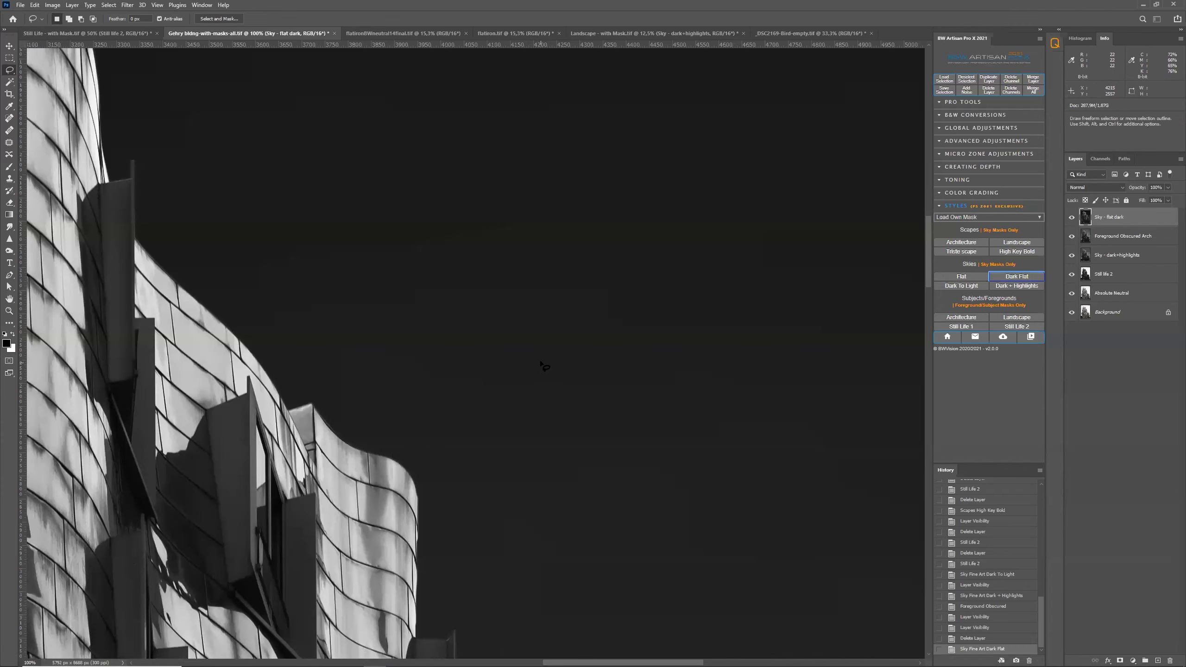
Step: Load the Sky channel as a selection and add noise to the sky with the Artisan Pro X Add Noise function
click(951, 82)
click(777, 118)
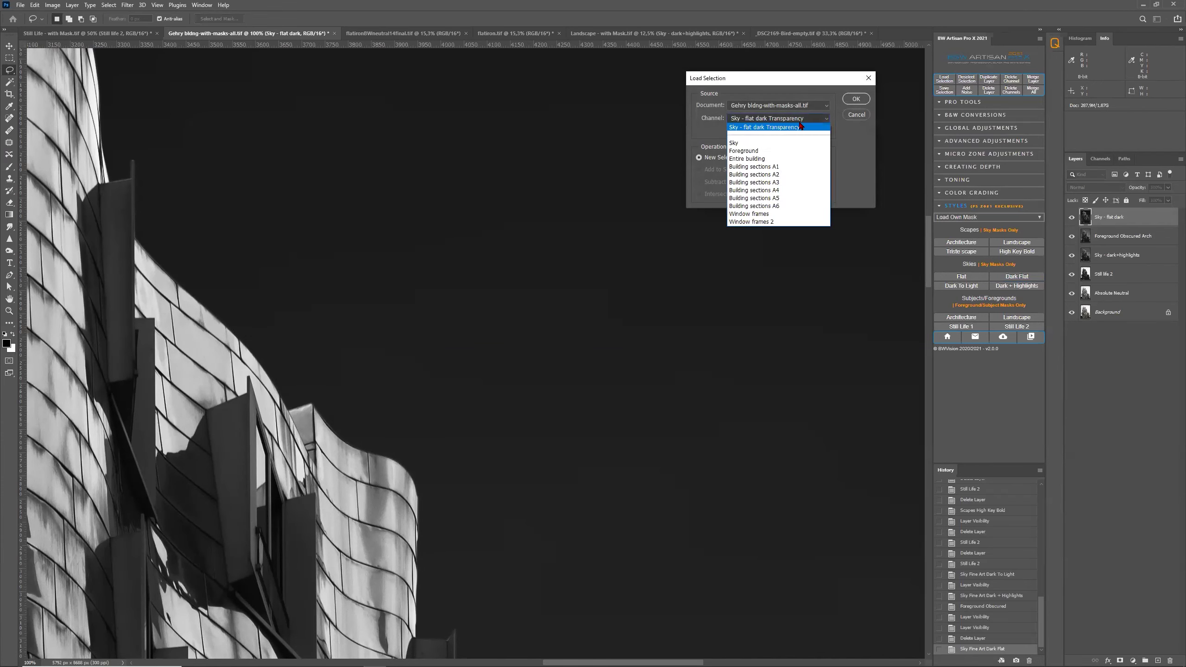
click(777, 143)
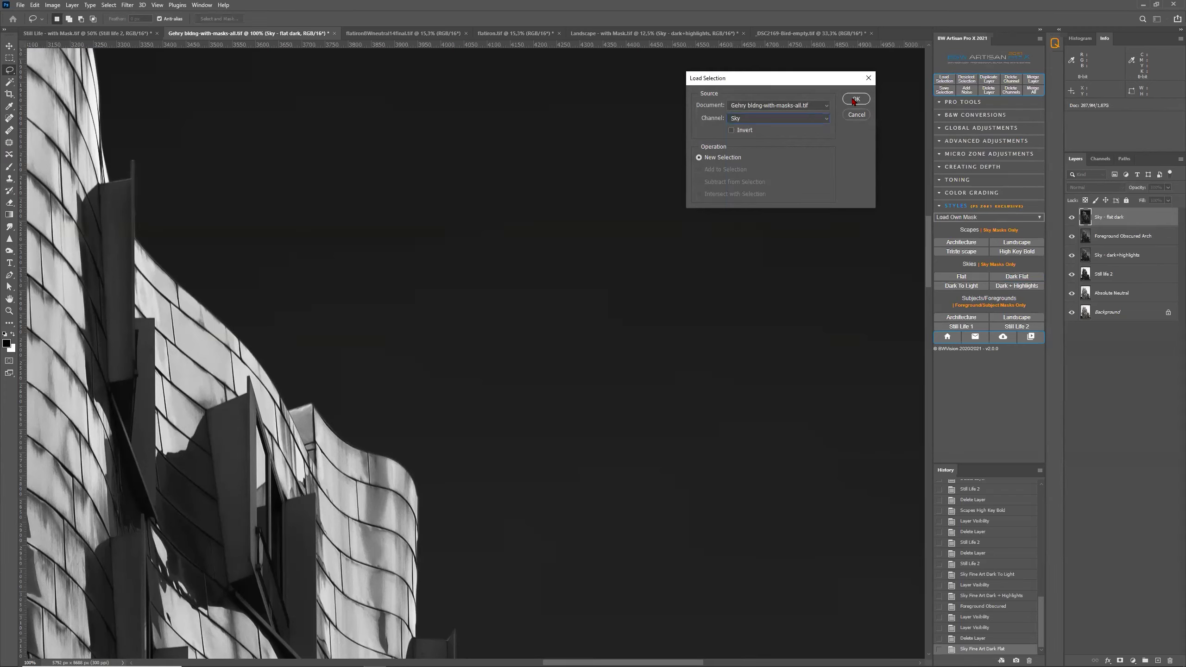
key(Return)
click(966, 89)
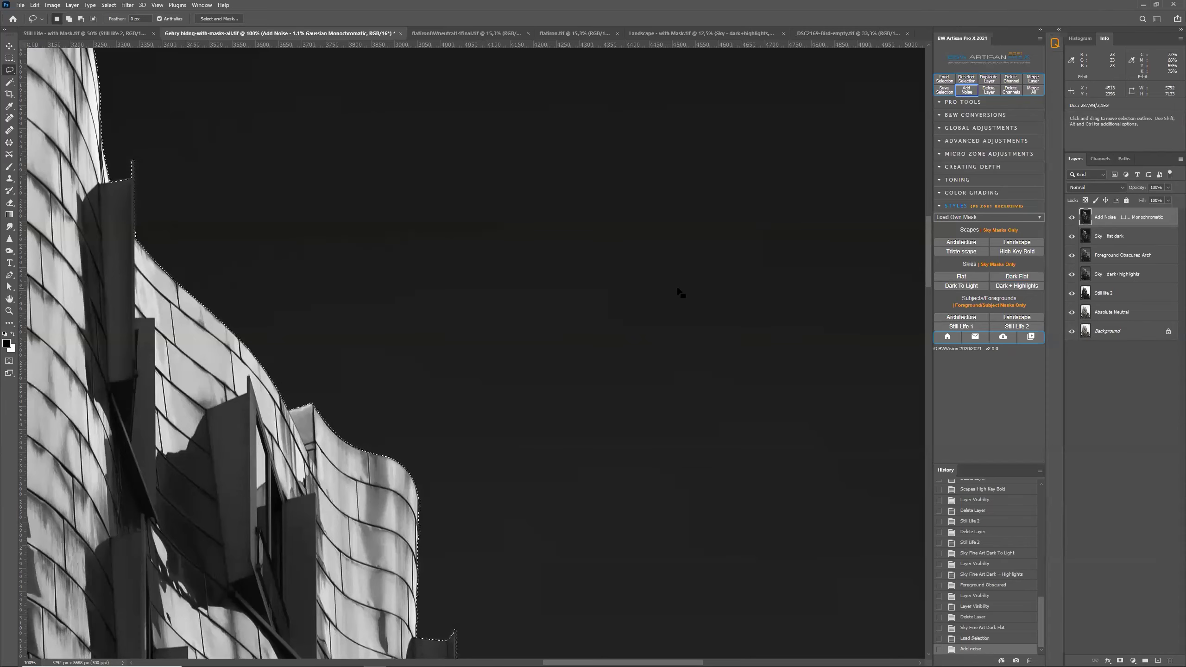
key(ctrl+0)
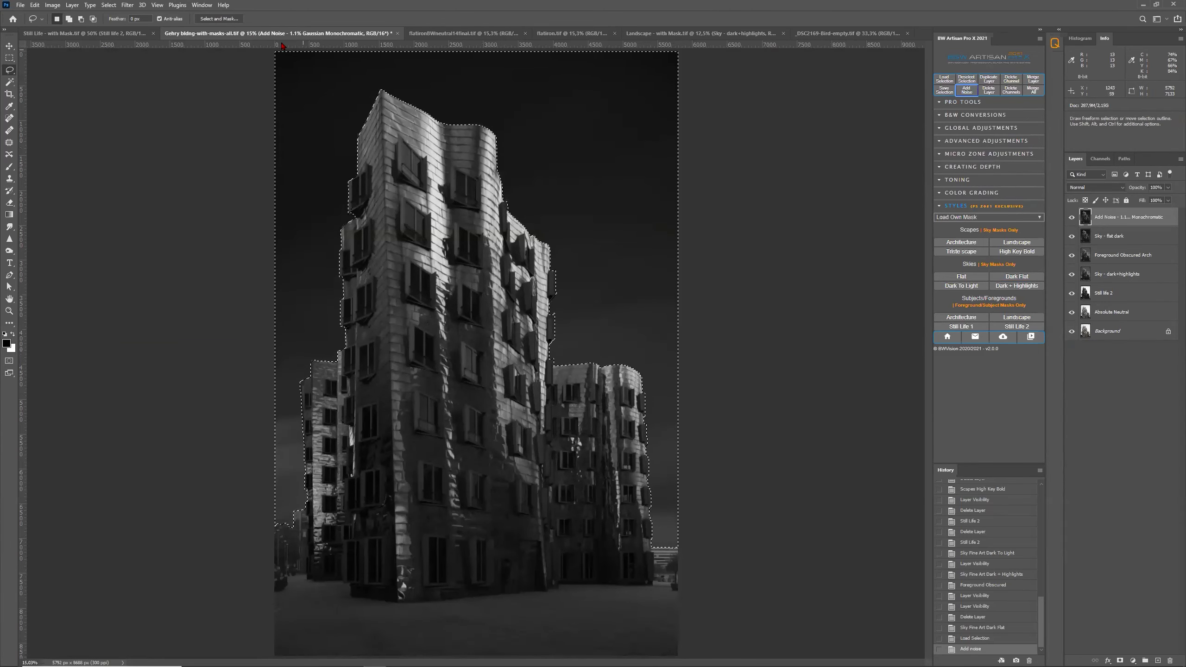
Step: Show Photoshop's own Add Noise filter with a Gaussian, monochromatic amount of 1,1%, and cancel it
click(158, 5)
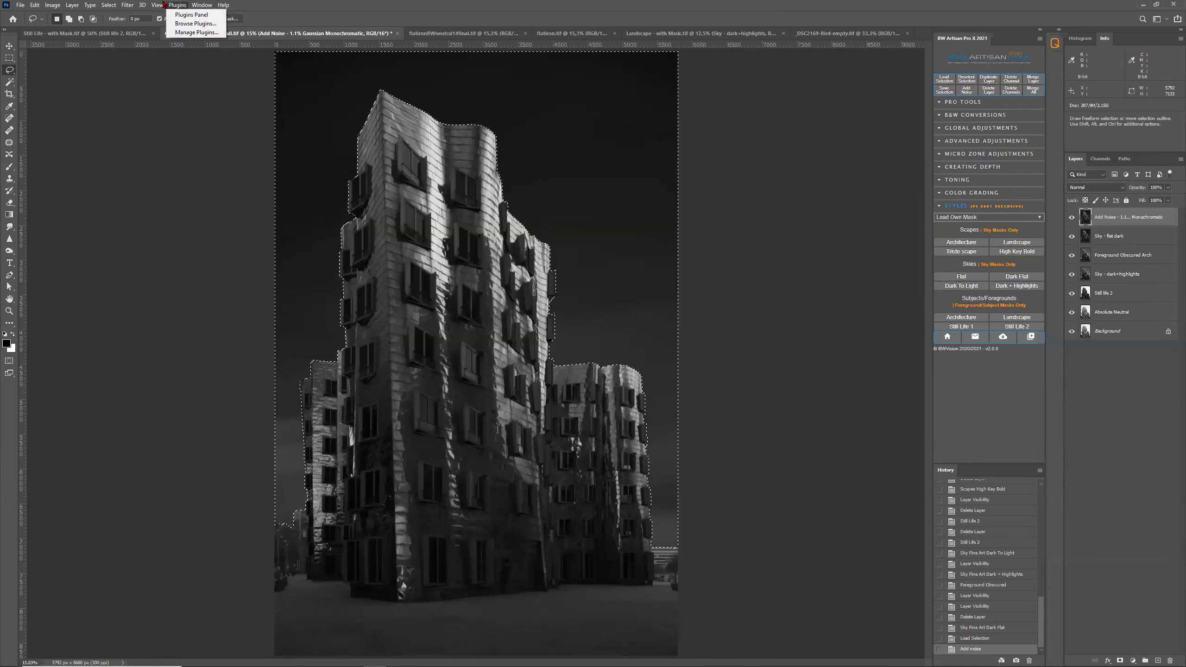
mouse_move(127, 4)
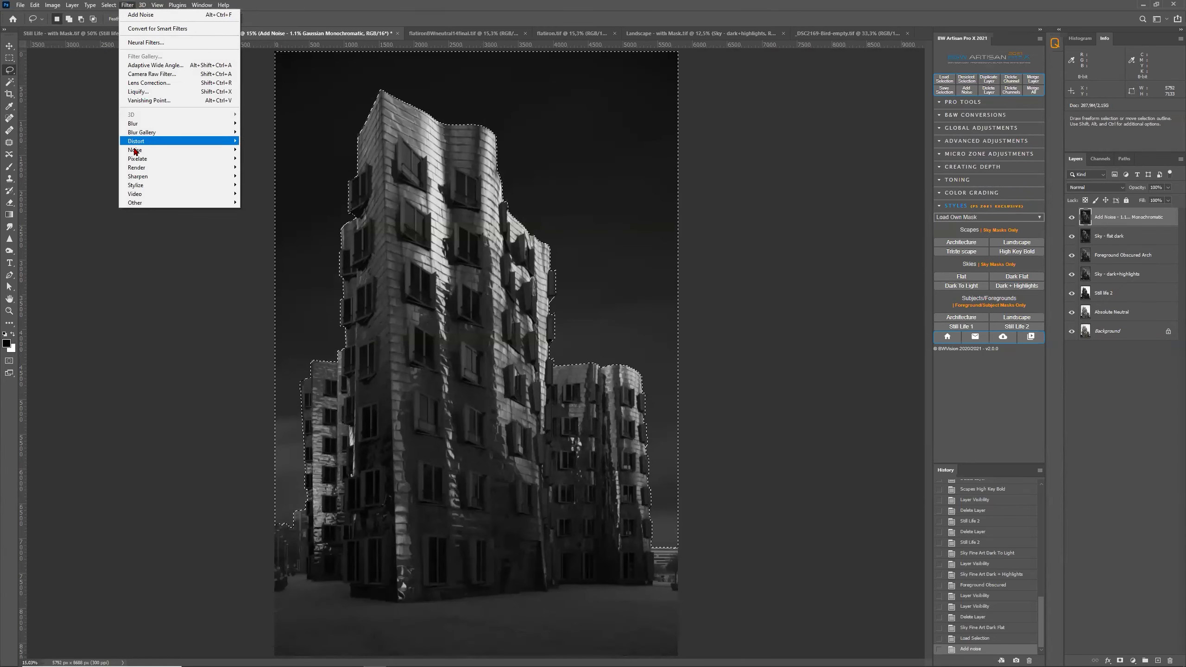
mouse_move(142, 152)
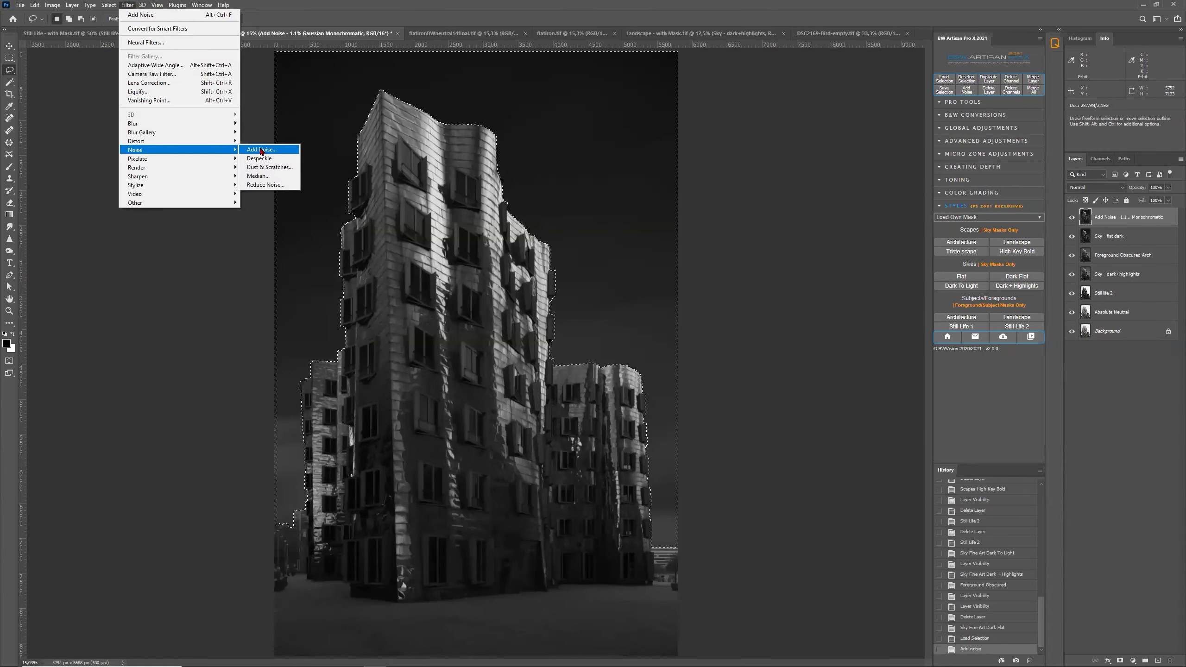
click(261, 149)
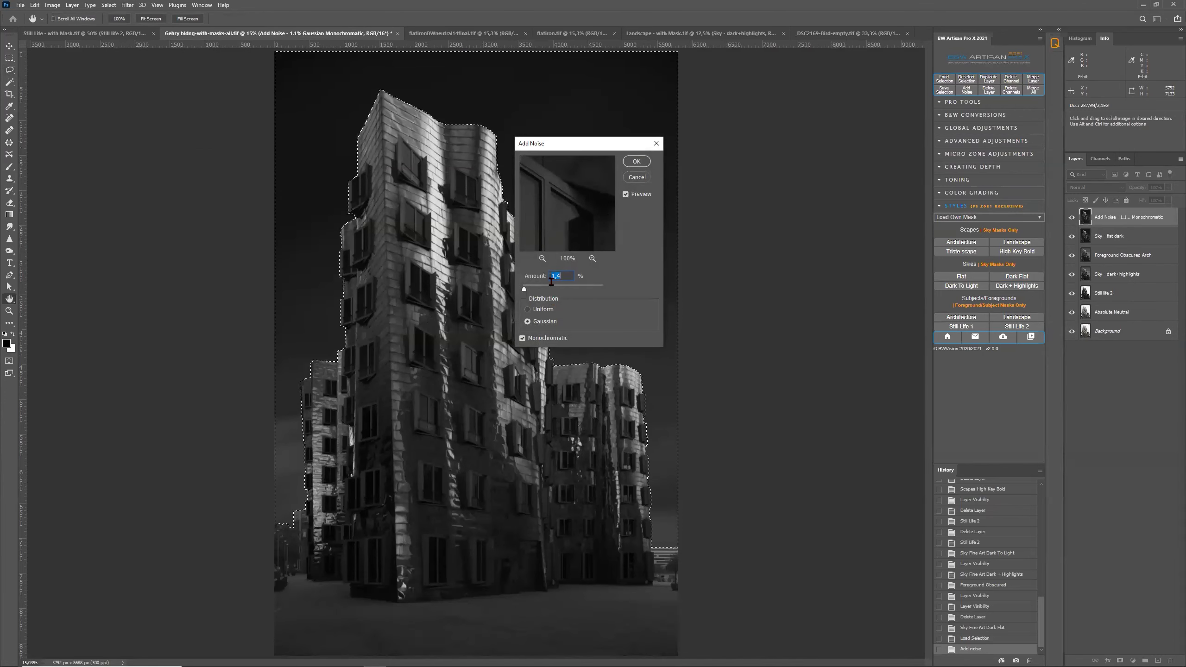
text(1,1)
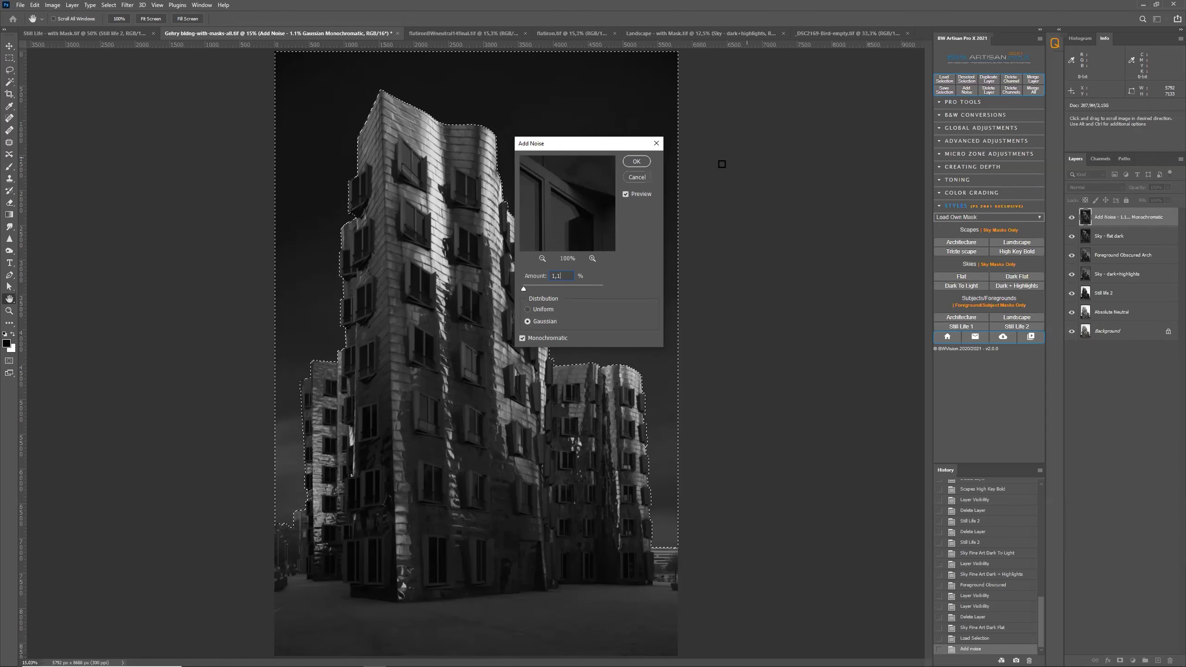
click(640, 176)
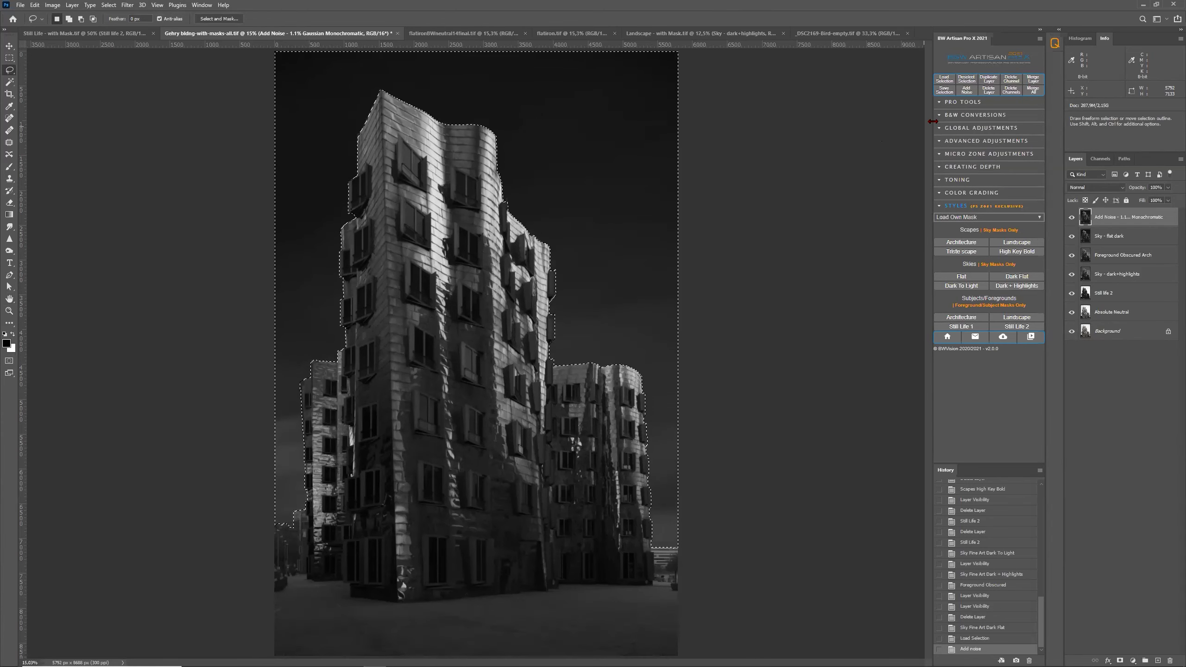
click(967, 90)
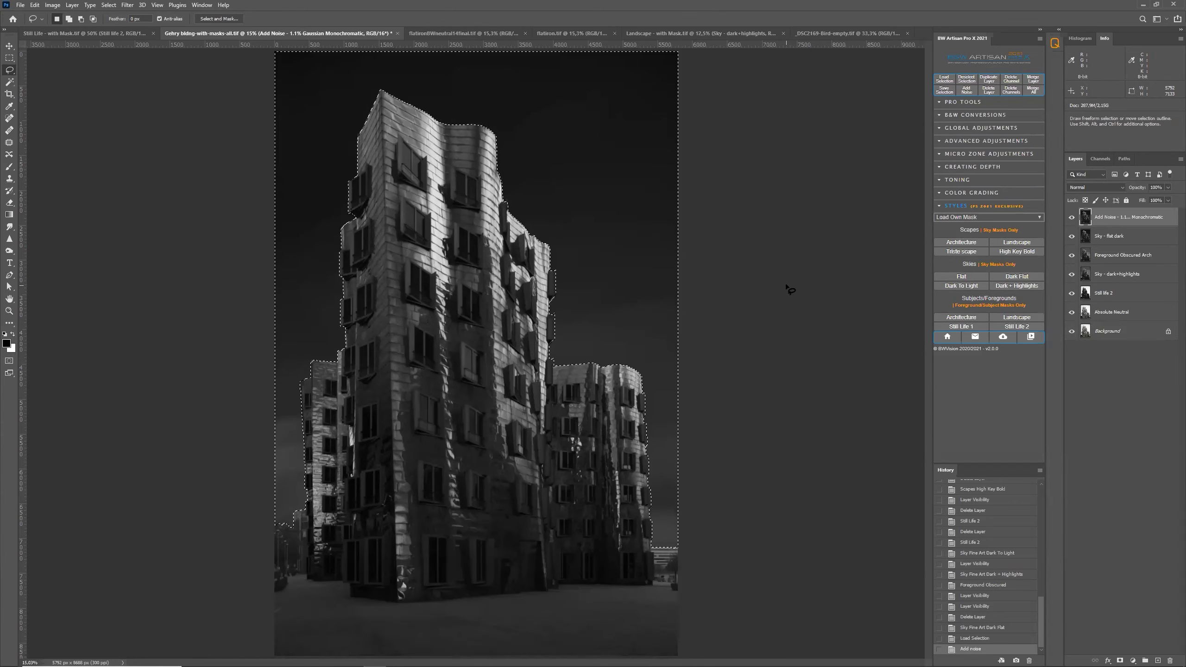
Step: Switch to Chrome and open the spreadsheet "Top 3 questions for B&W Artisan Pro X 2021 webinar (Responses)"
mouse_move(419, 658)
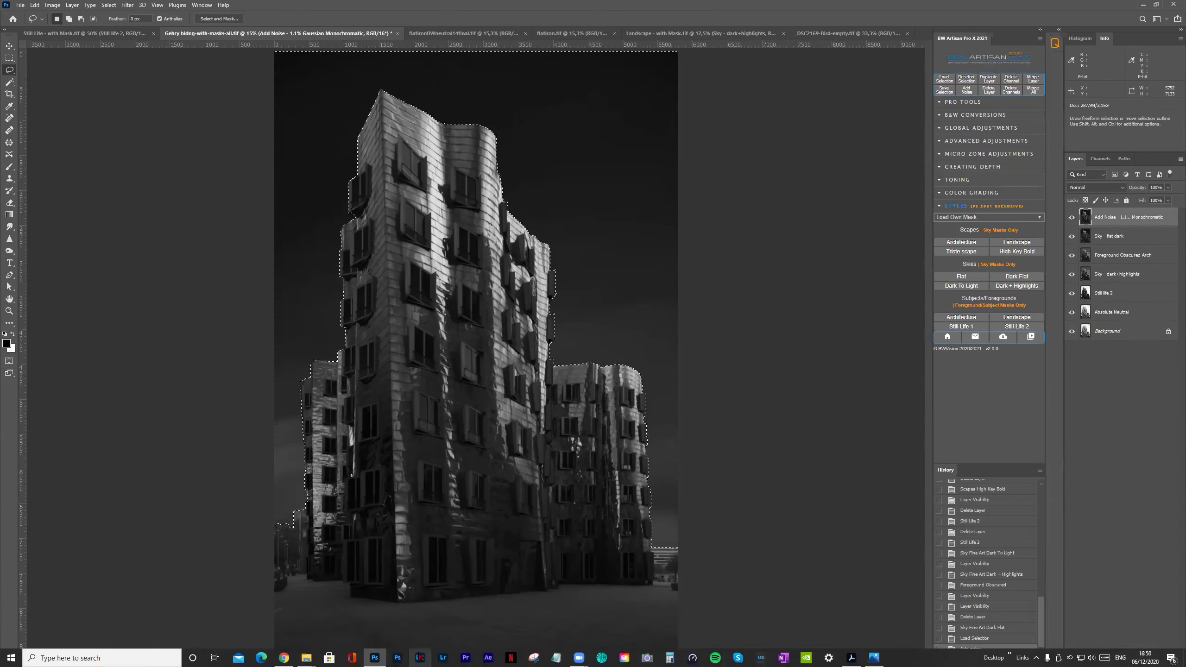
mouse_move(283, 657)
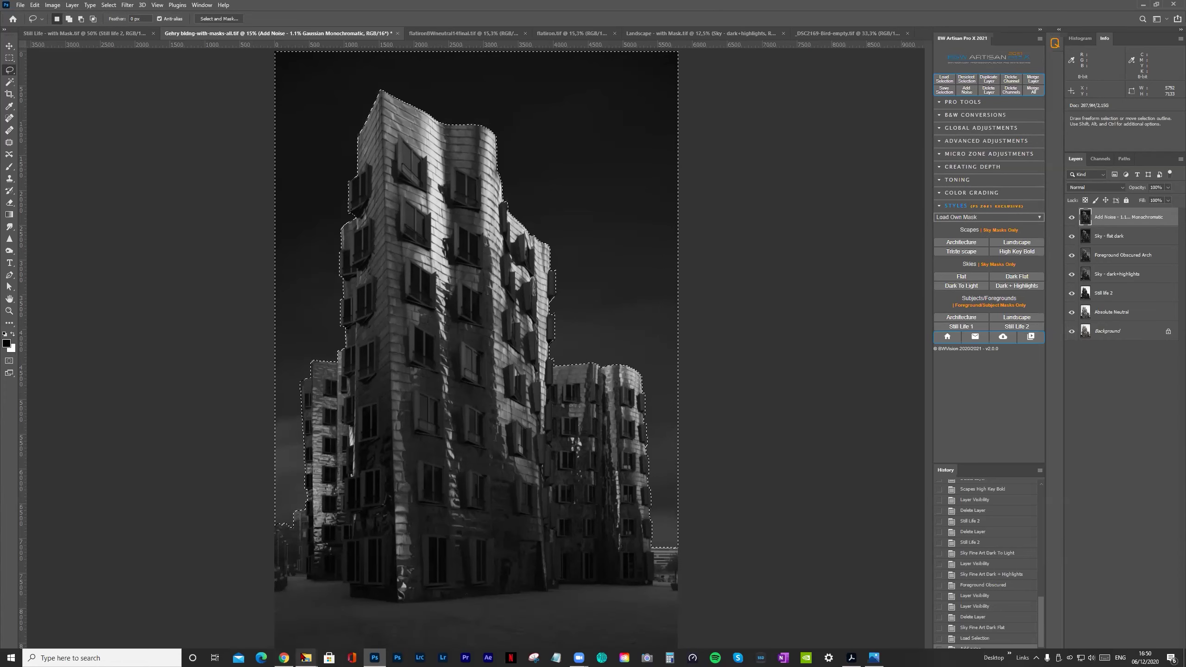
click(284, 656)
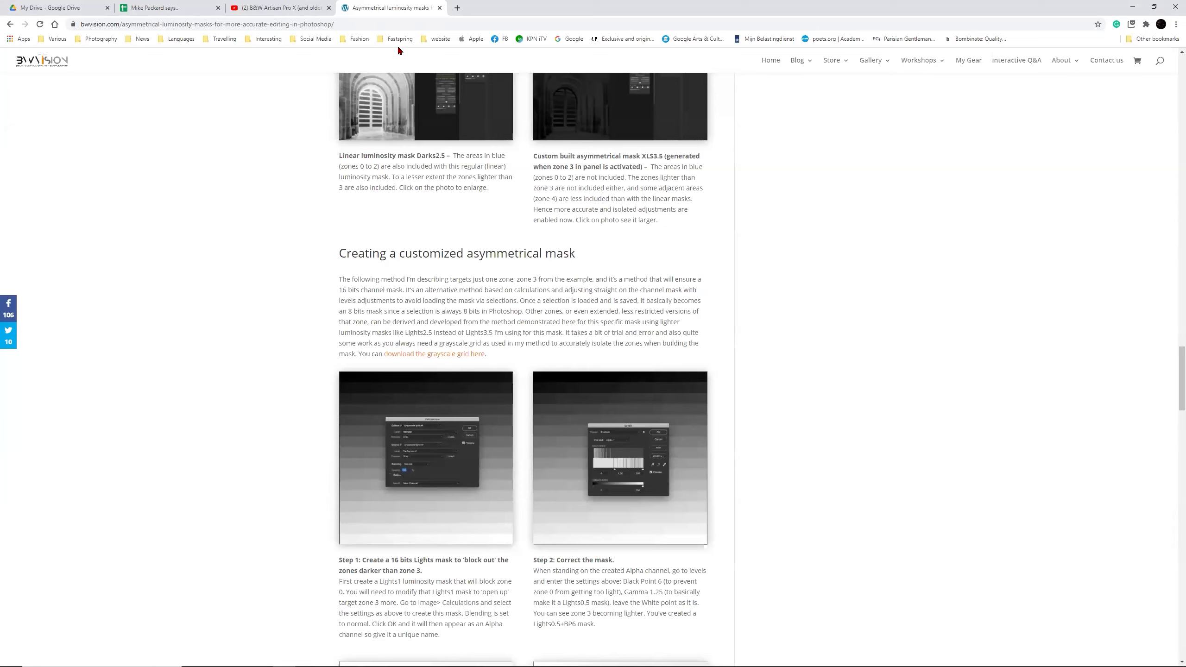
click(181, 11)
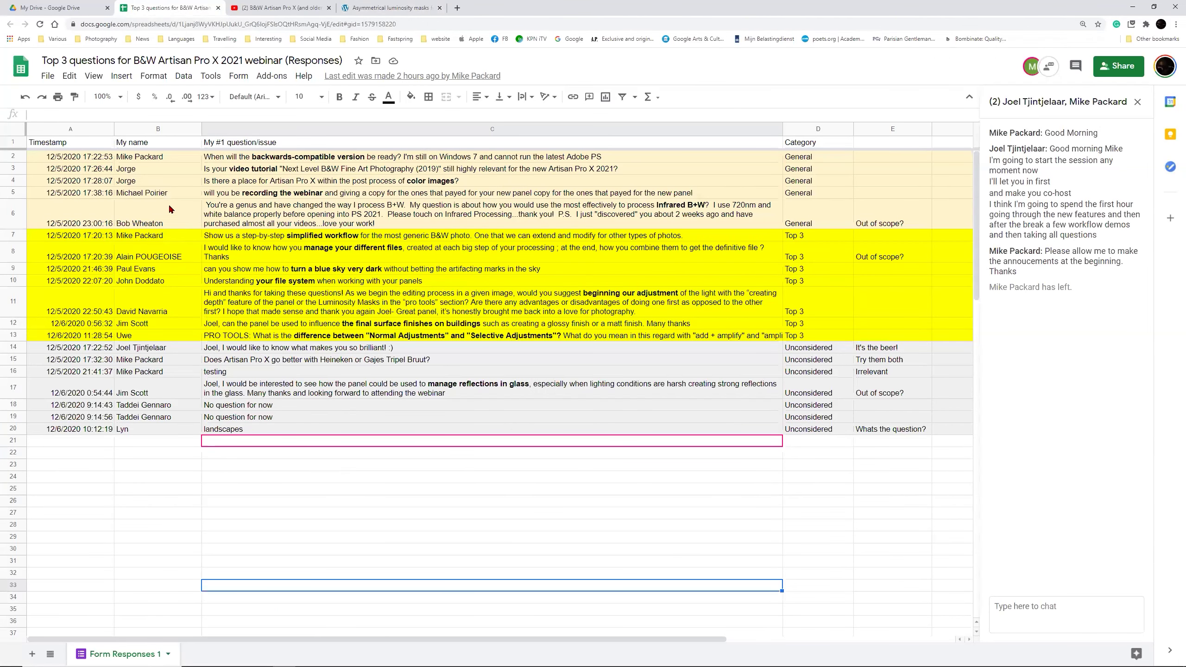
Step: Go through the submitted webinar questions, including the simplified workflow question and the one on Normal versus Selective Adjustments
click(272, 350)
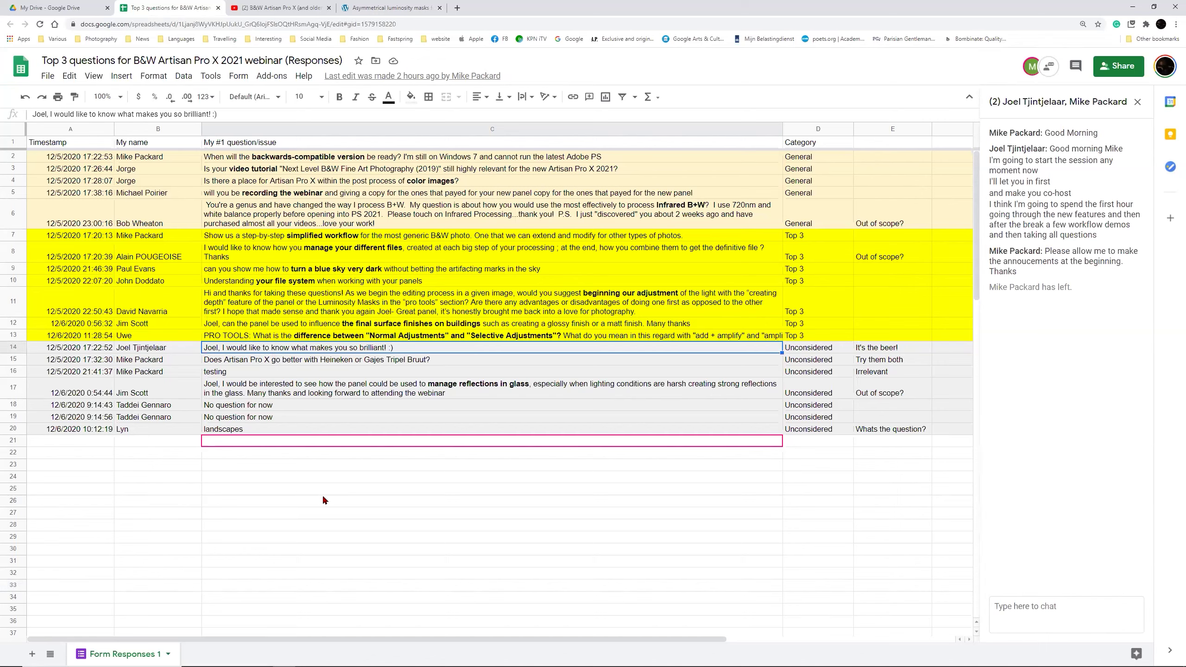
key(Left)
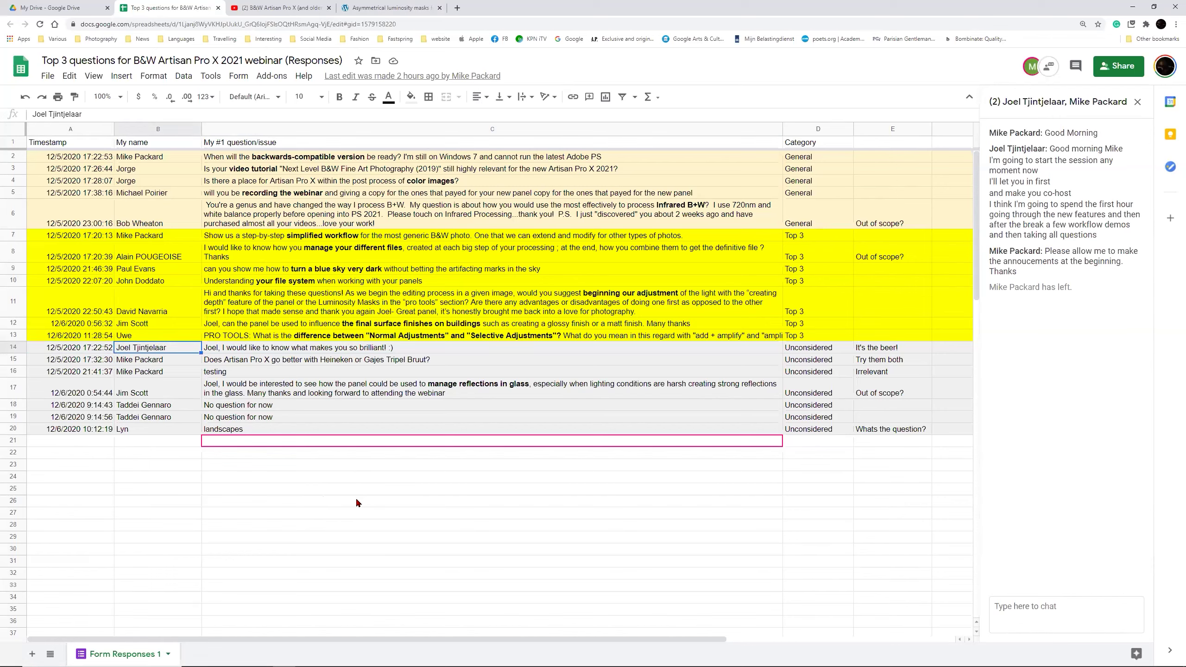
click(159, 363)
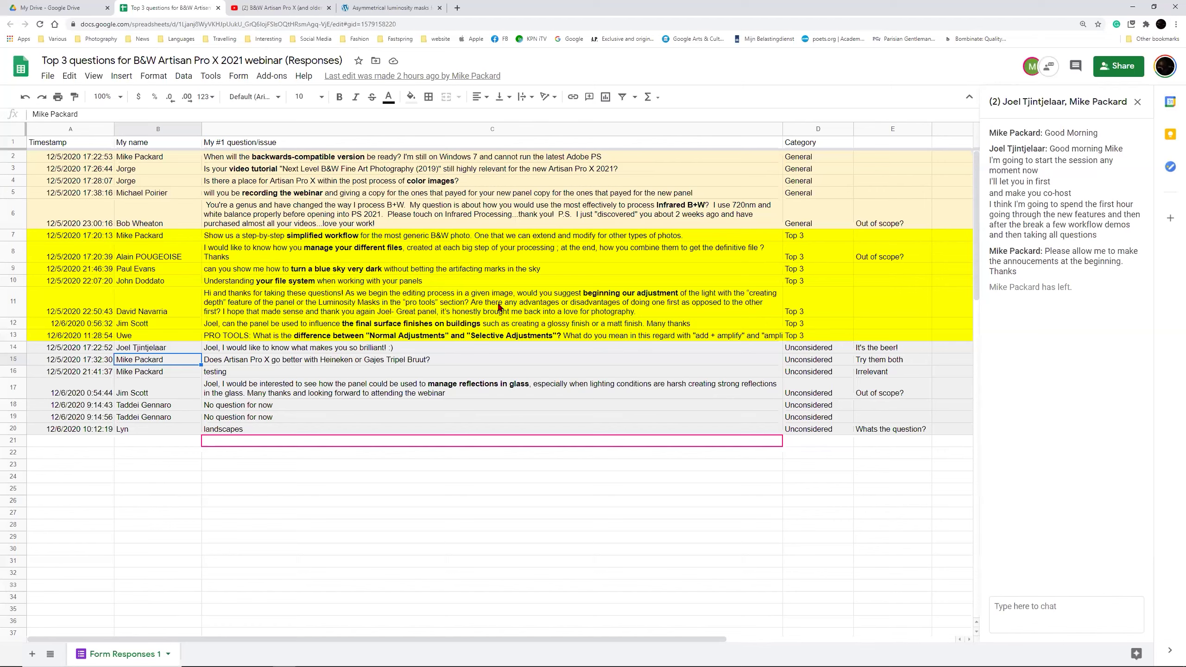
click(505, 238)
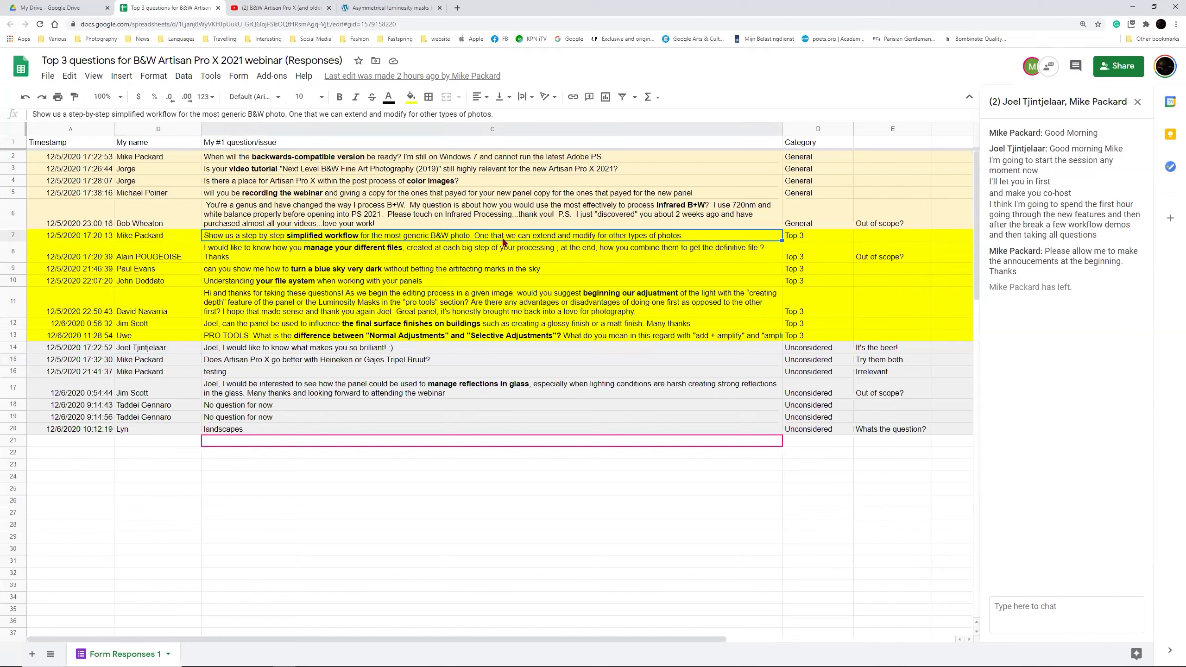
click(426, 338)
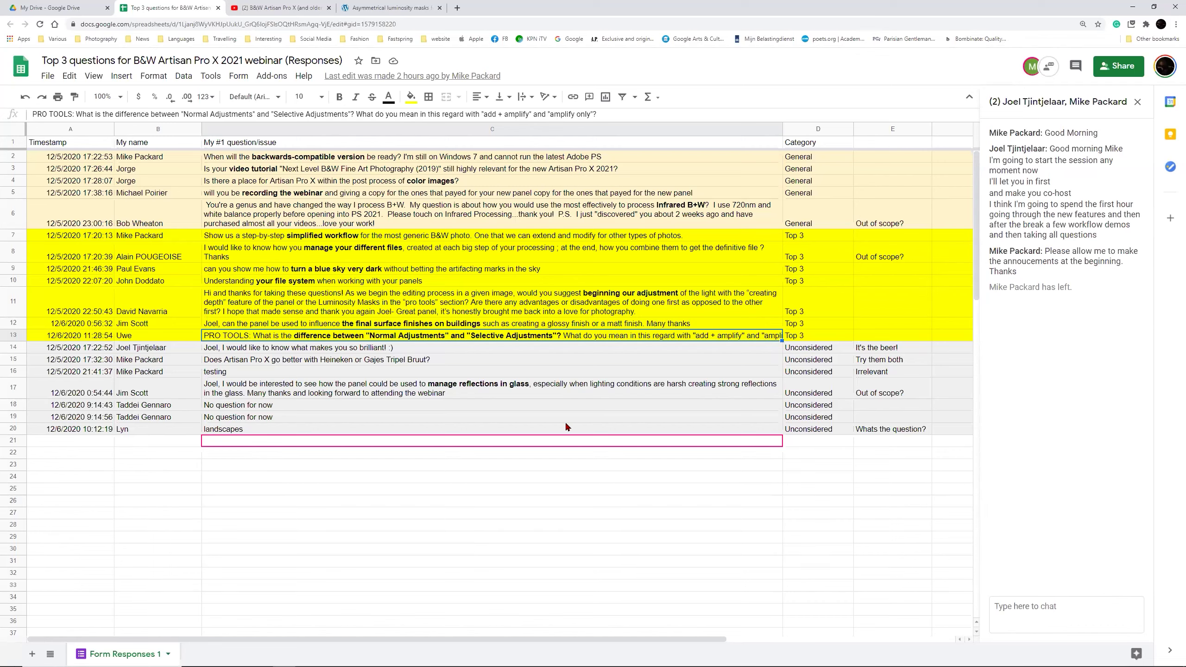
Step: Switch to Photoshop, close the Gehry building file without saving, and delete the Sky - dark+highlights layer from the landscape image
key(alt+Tab)
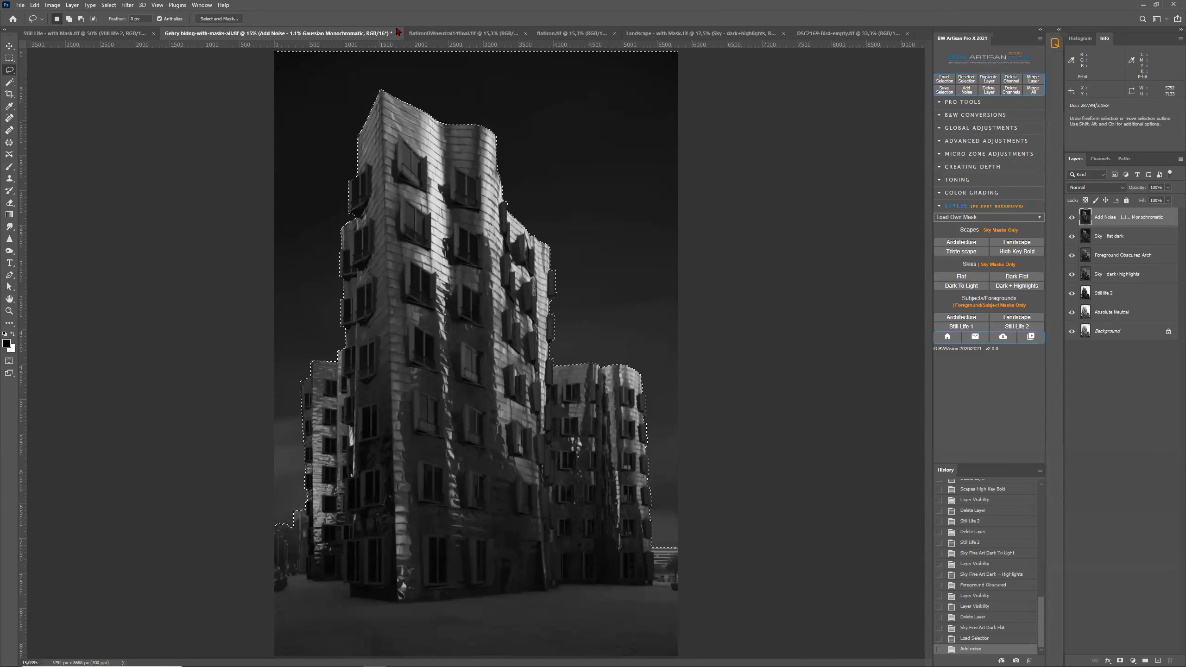
click(397, 33)
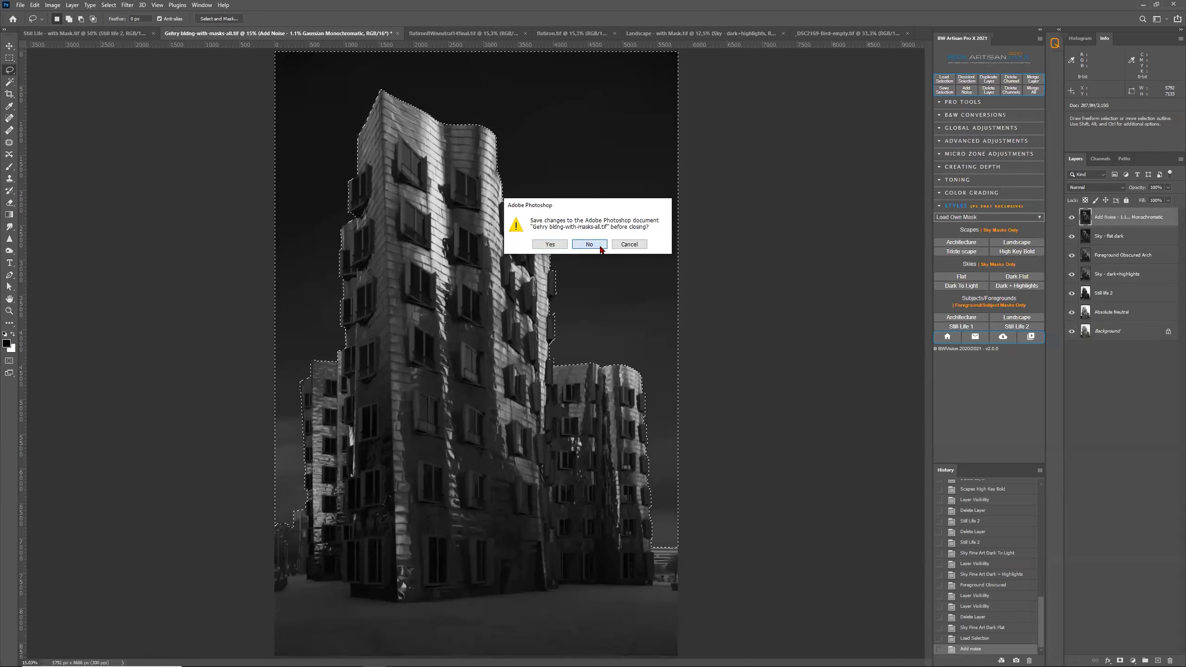
click(589, 244)
drag(1130, 216, 1172, 658)
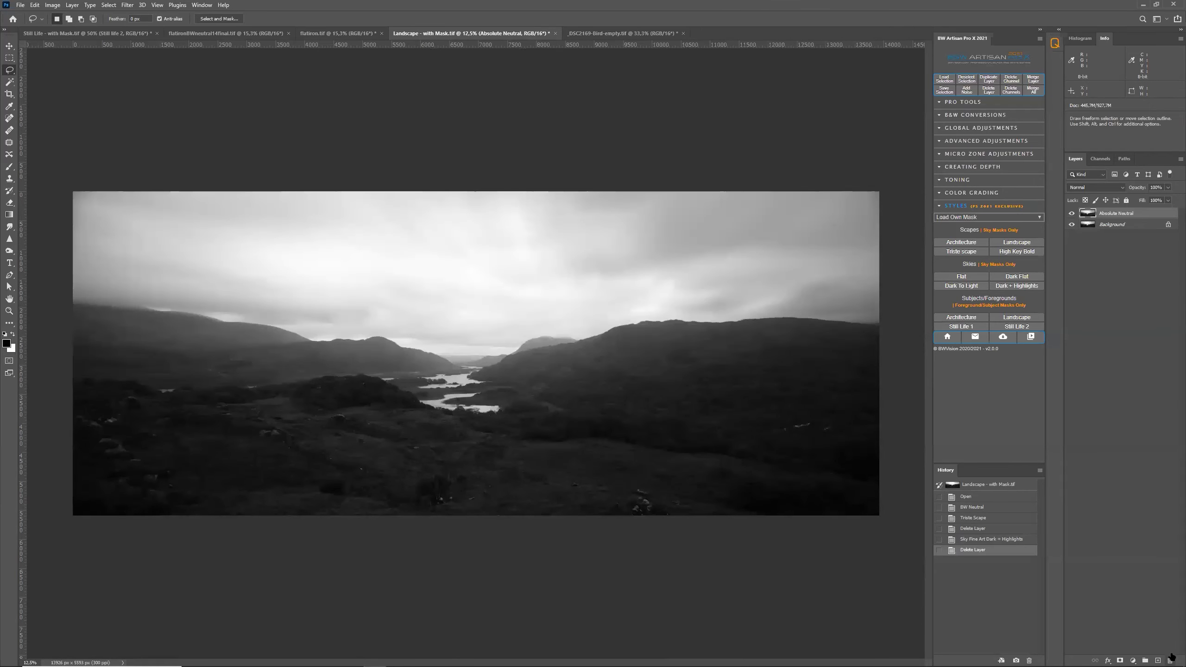
Step: Switch to File Explorer and open the Grayscale grid TIF from the Advanced Masking class files folder in Photoshop
click(607, 36)
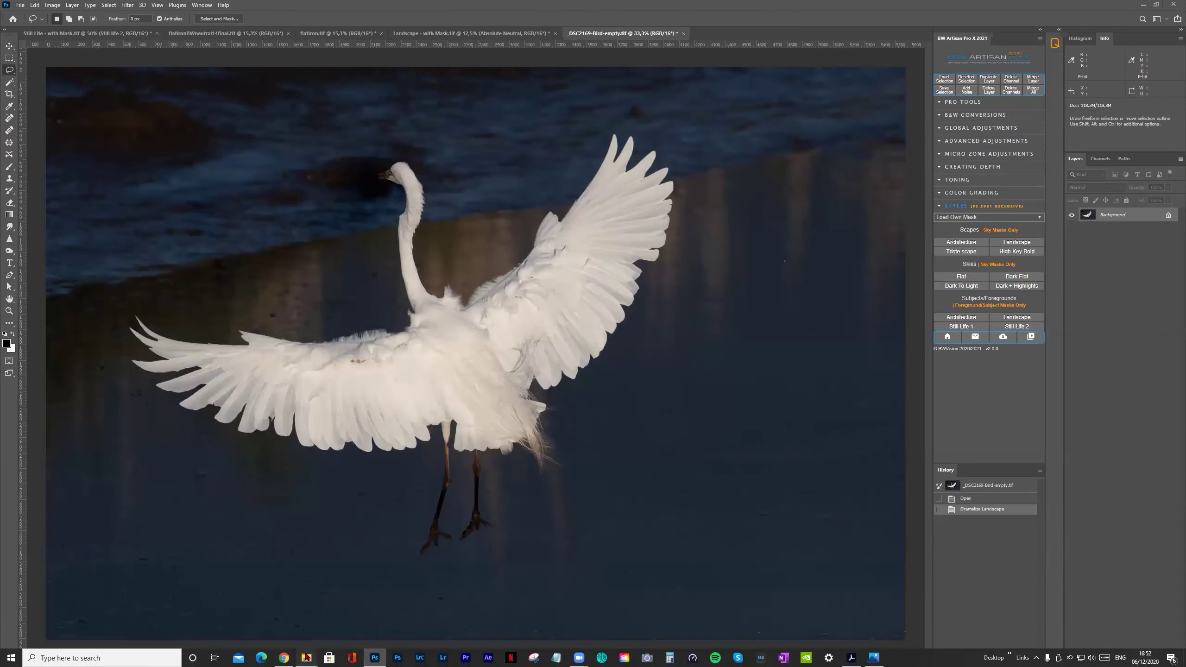
mouse_move(306, 658)
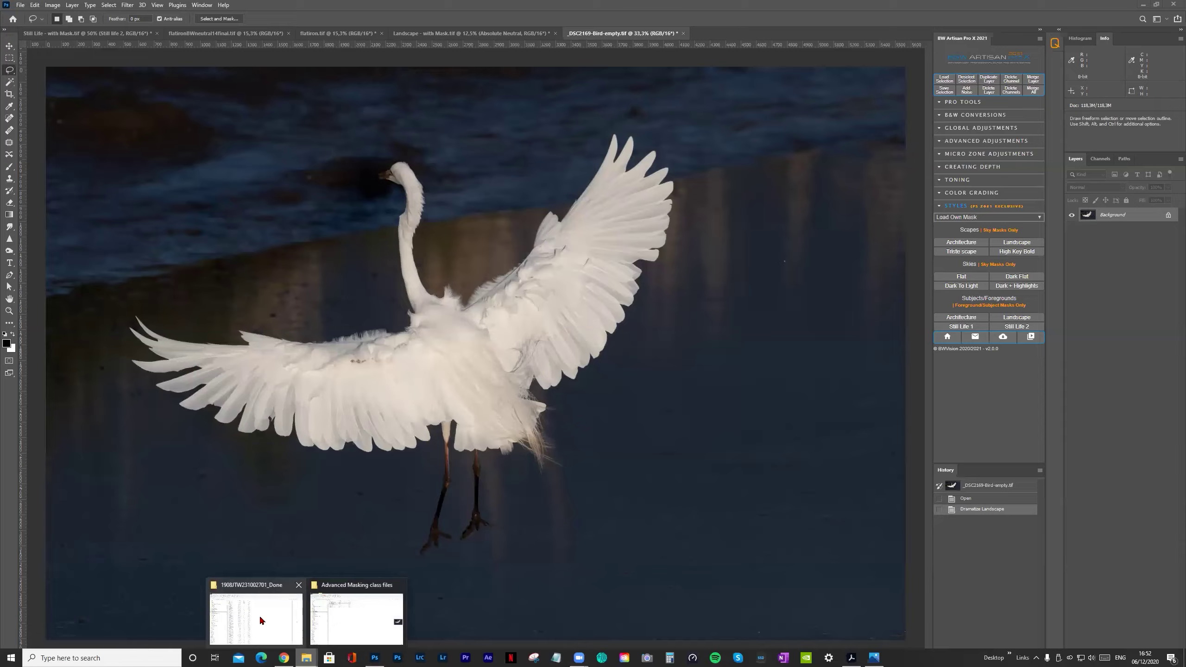
click(331, 618)
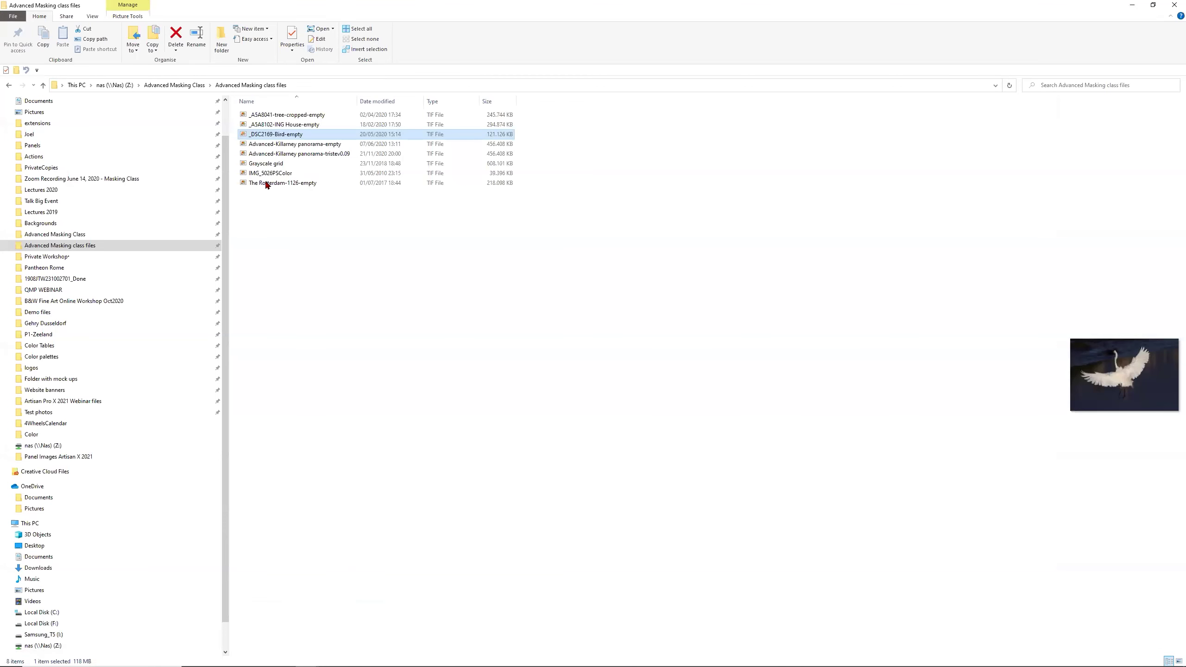
click(270, 163)
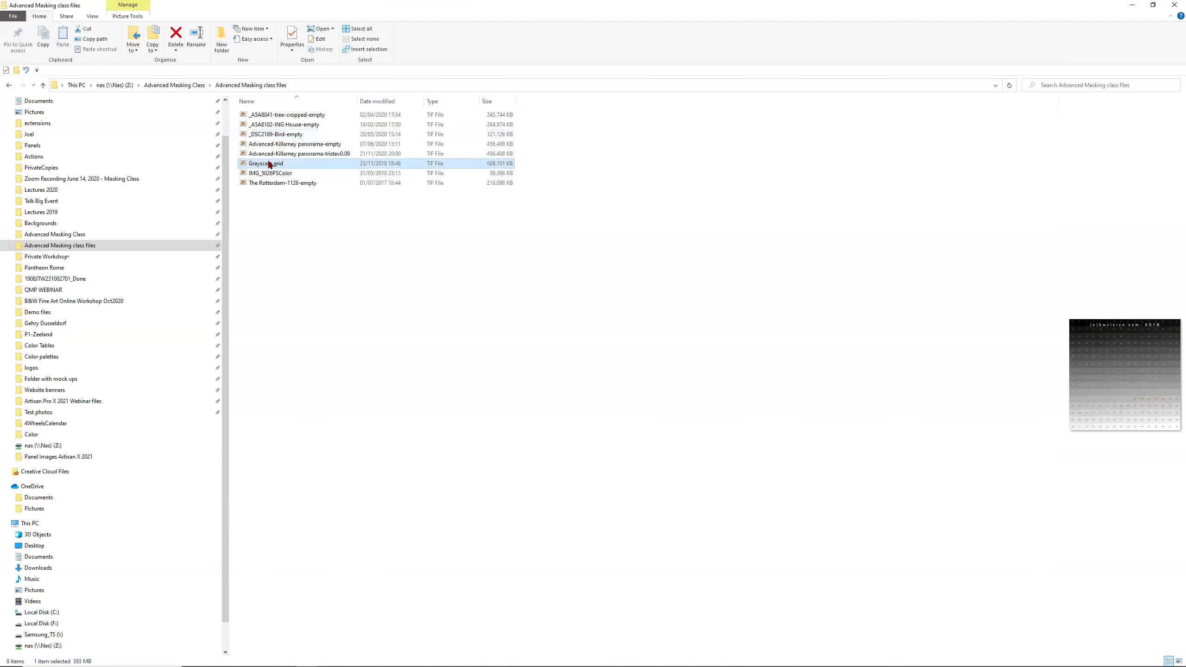
right_click(269, 164)
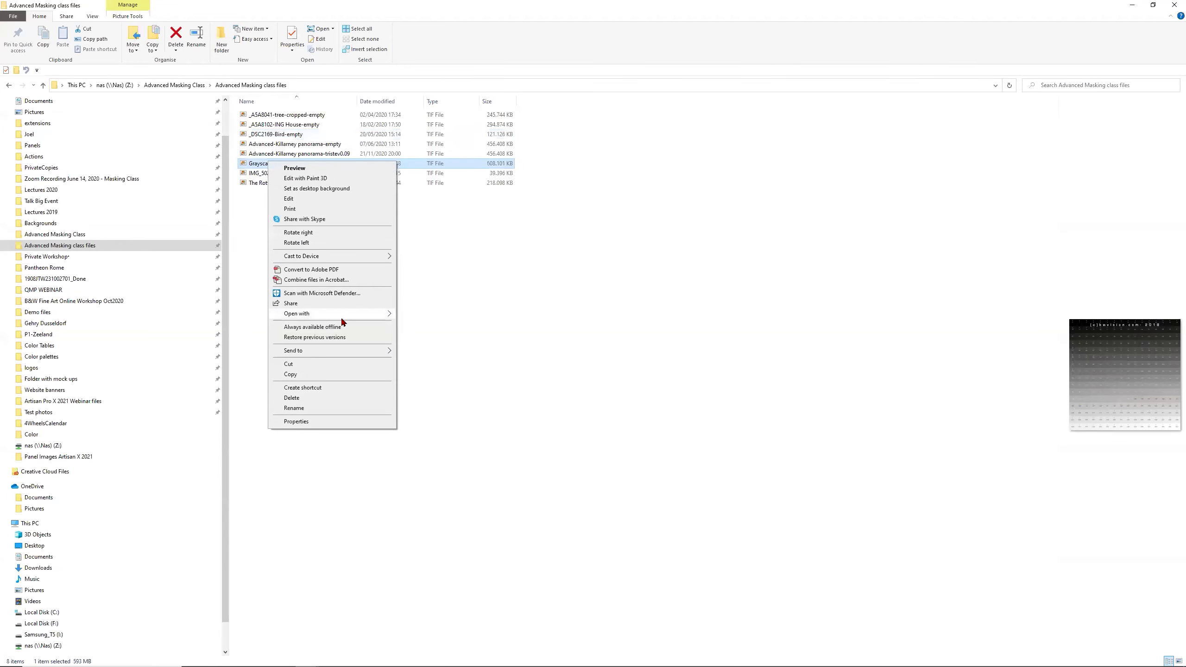
mouse_move(344, 314)
click(431, 326)
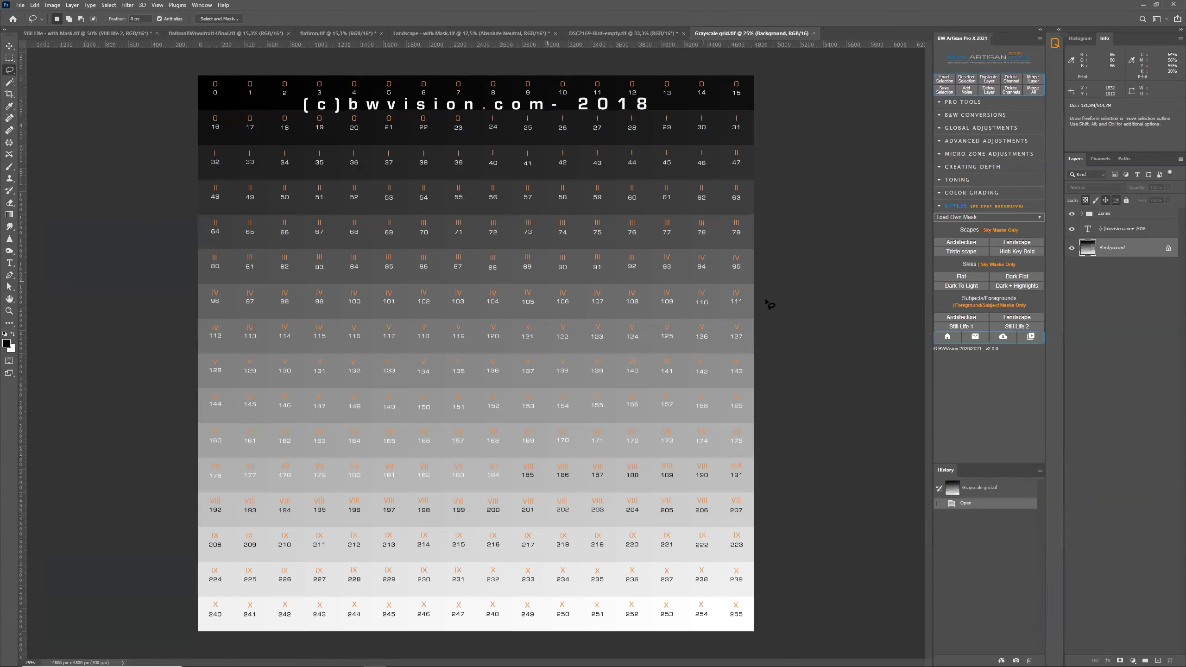
Step: Hide the Zones group and the copyright text layer of the grayscale grid, briefly showing the zone numbers again for reference
click(1071, 213)
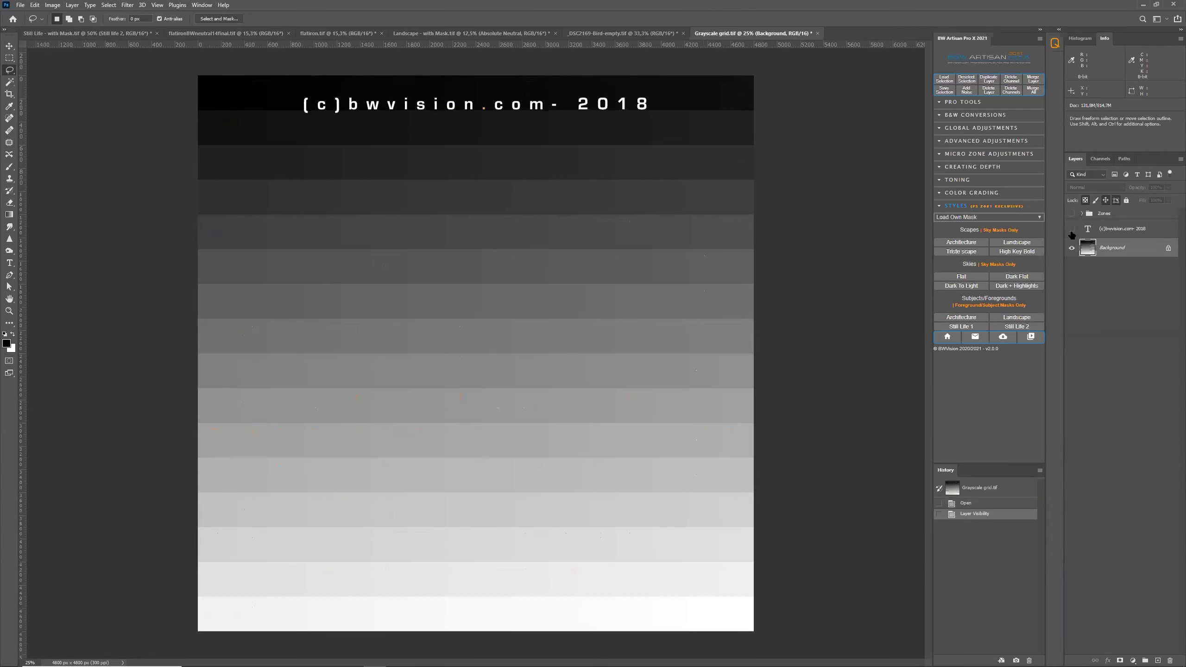
click(1072, 229)
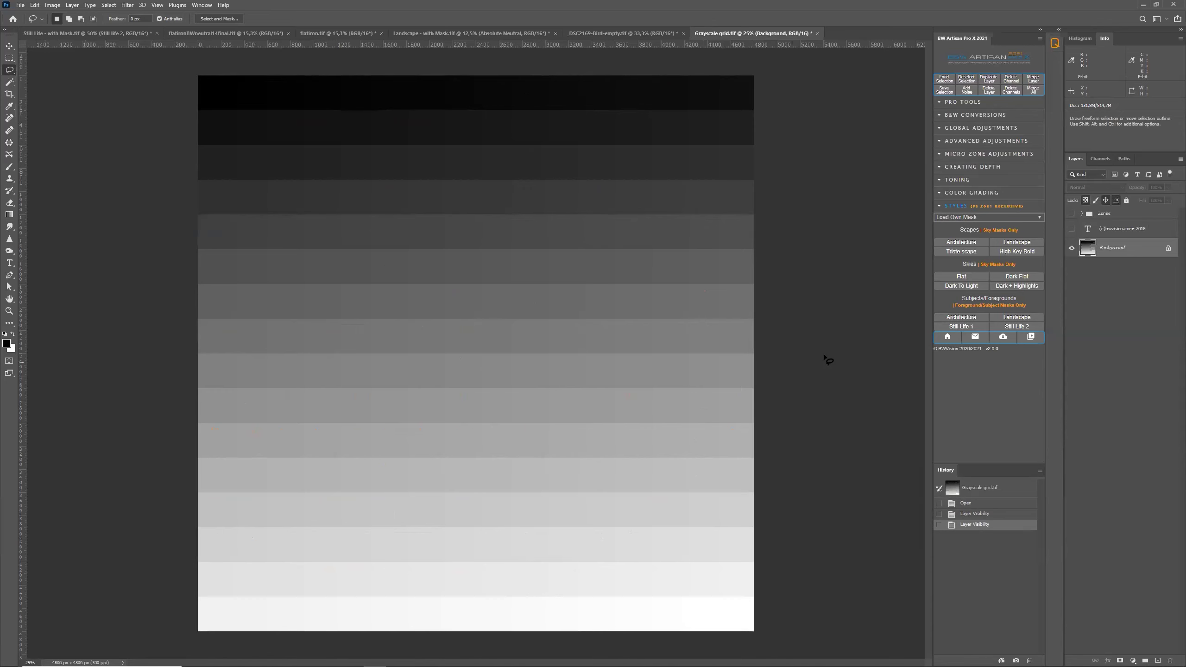
click(1072, 214)
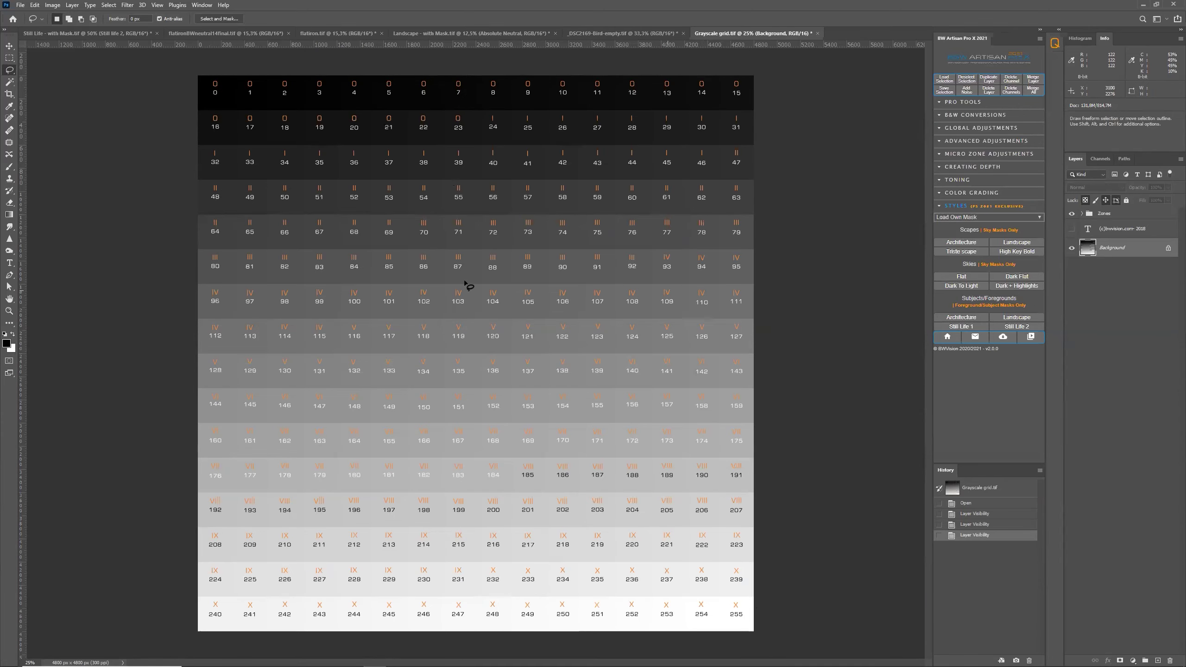
click(1072, 214)
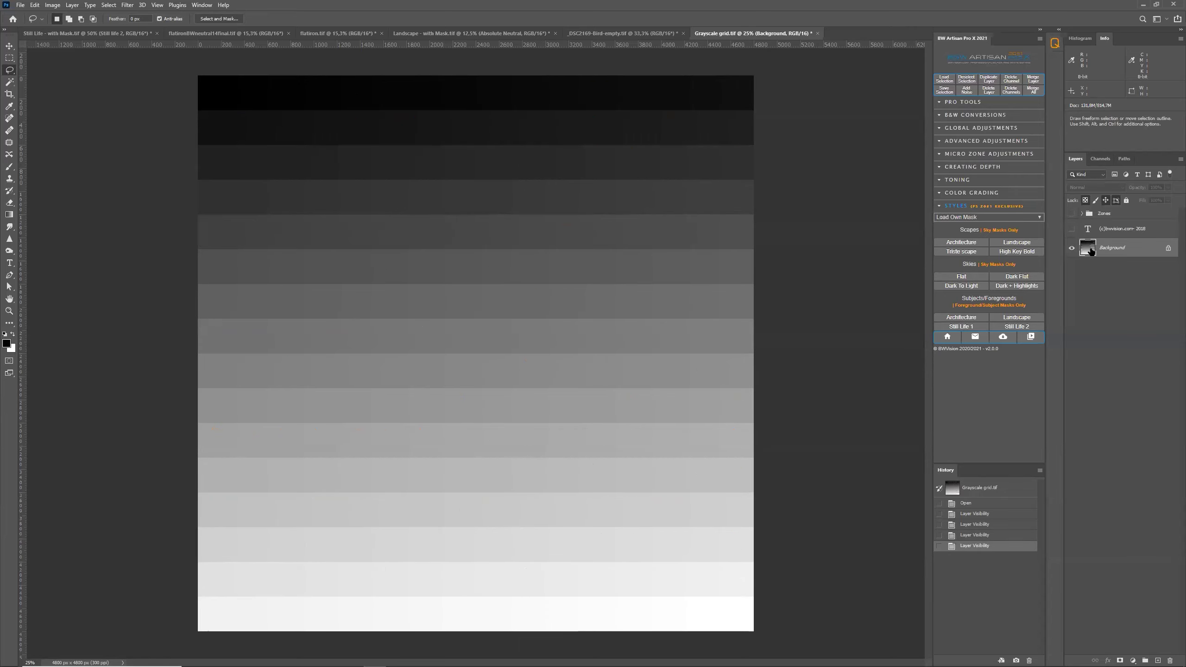
Step: Expand the Artisan Pro X Pro Tools, review the grid's channels, and select the entire grayscale grid with the Rectangular Marquee
click(953, 102)
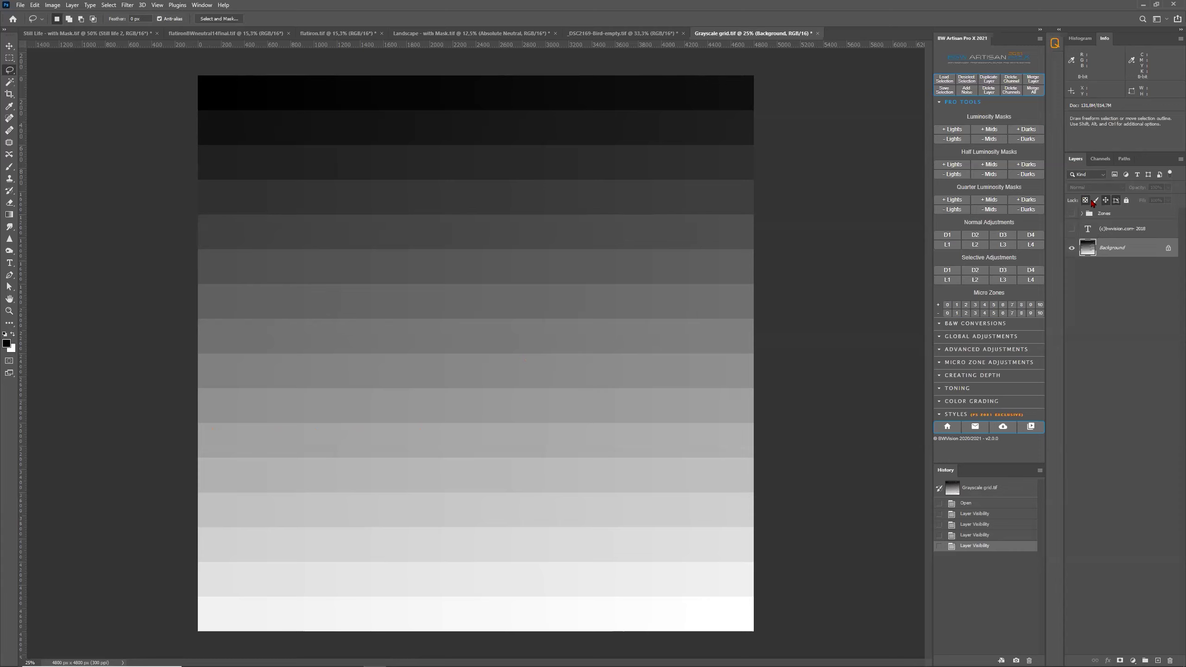
click(1101, 160)
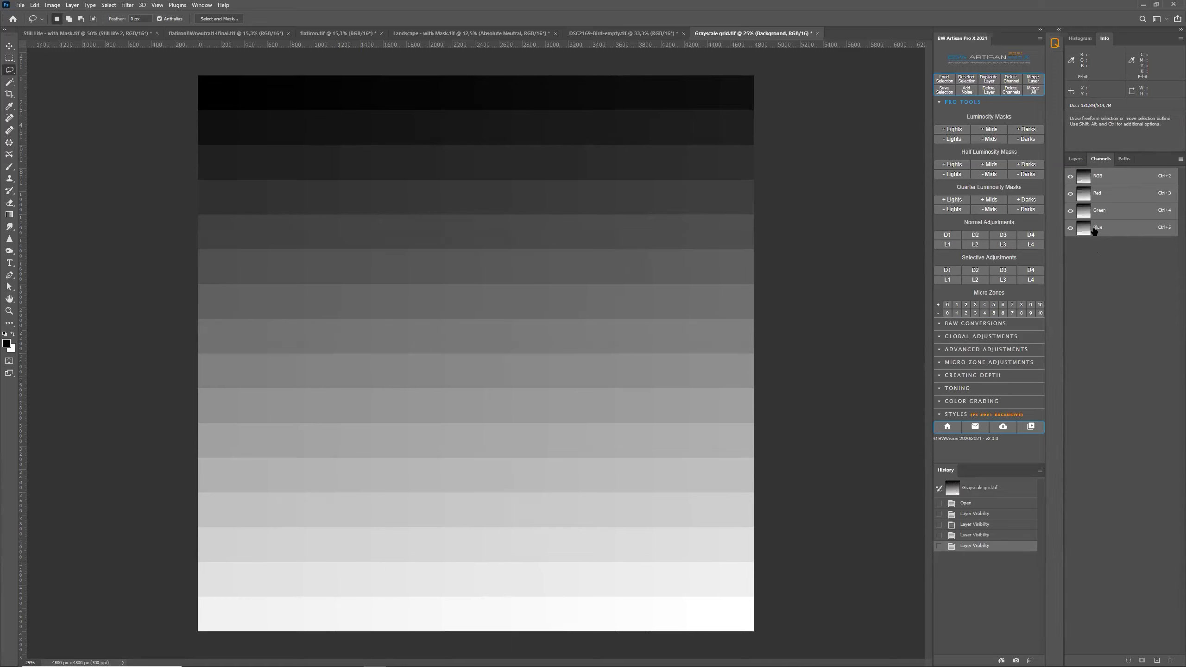
click(1075, 161)
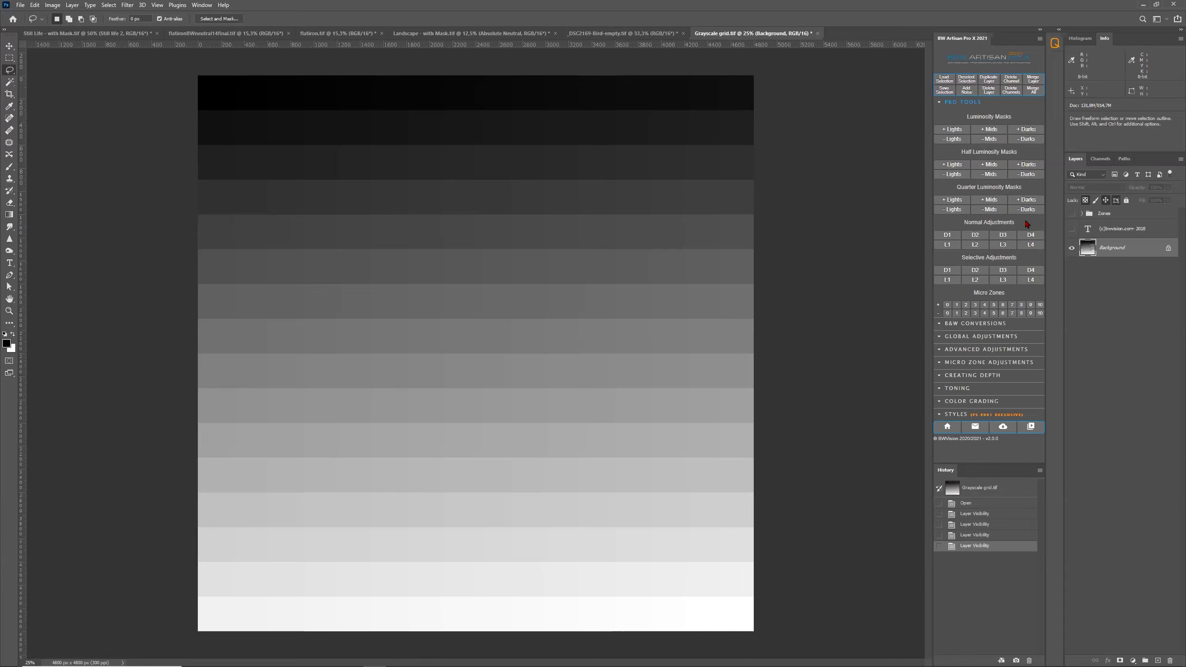
click(1100, 159)
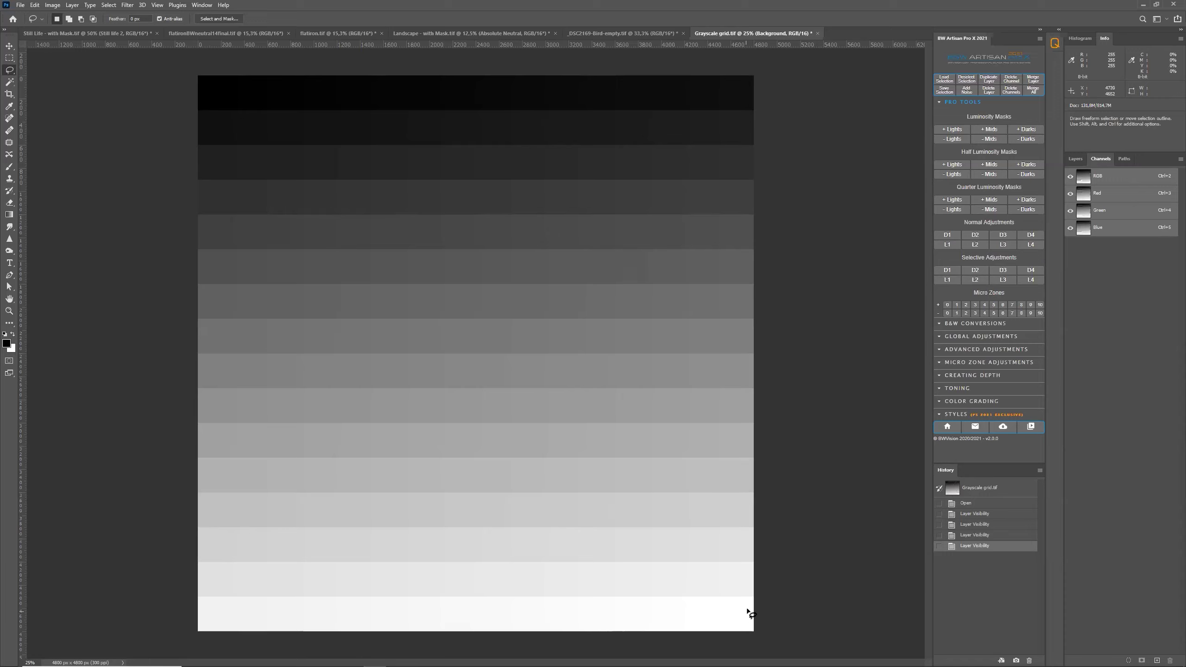
click(9, 57)
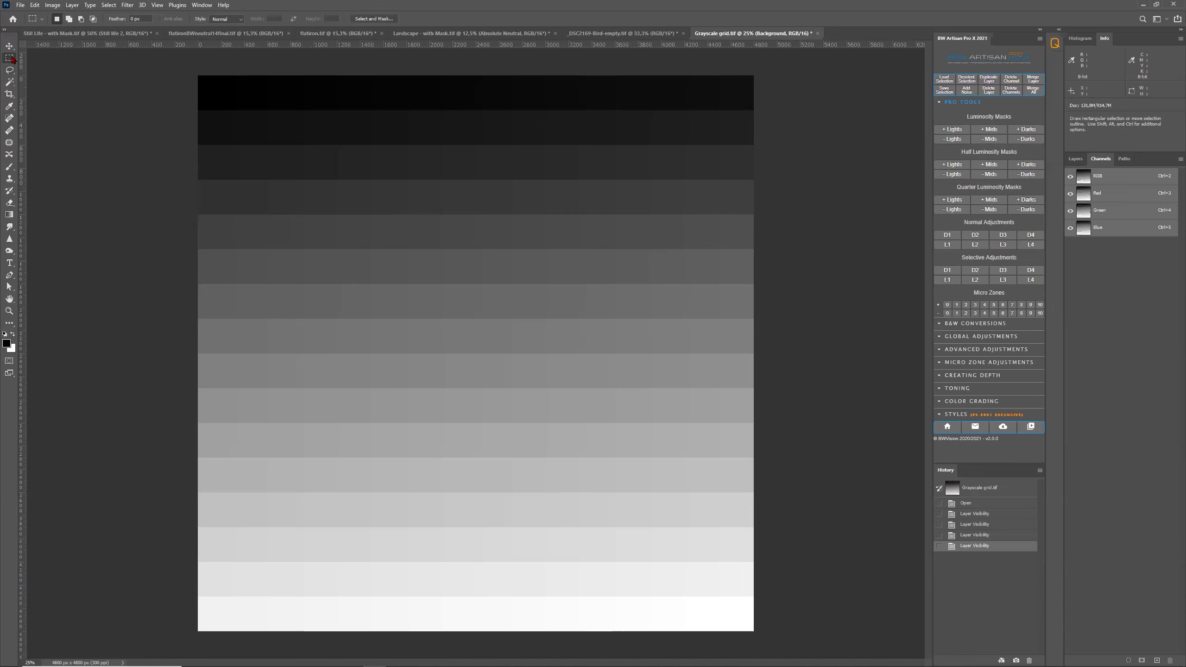
drag(166, 73, 859, 640)
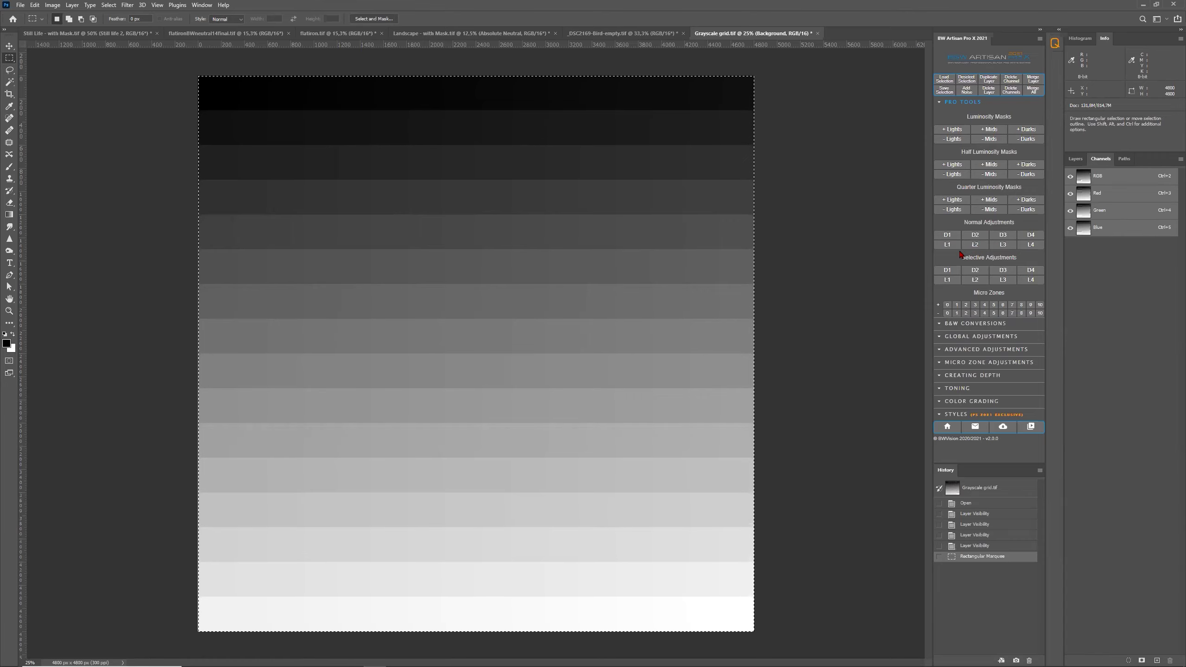
Step: Demonstrate Normal Adjustments D4 and D2 on the selected grid, reverting to the Rectangular Marquee history state after each one
click(1032, 236)
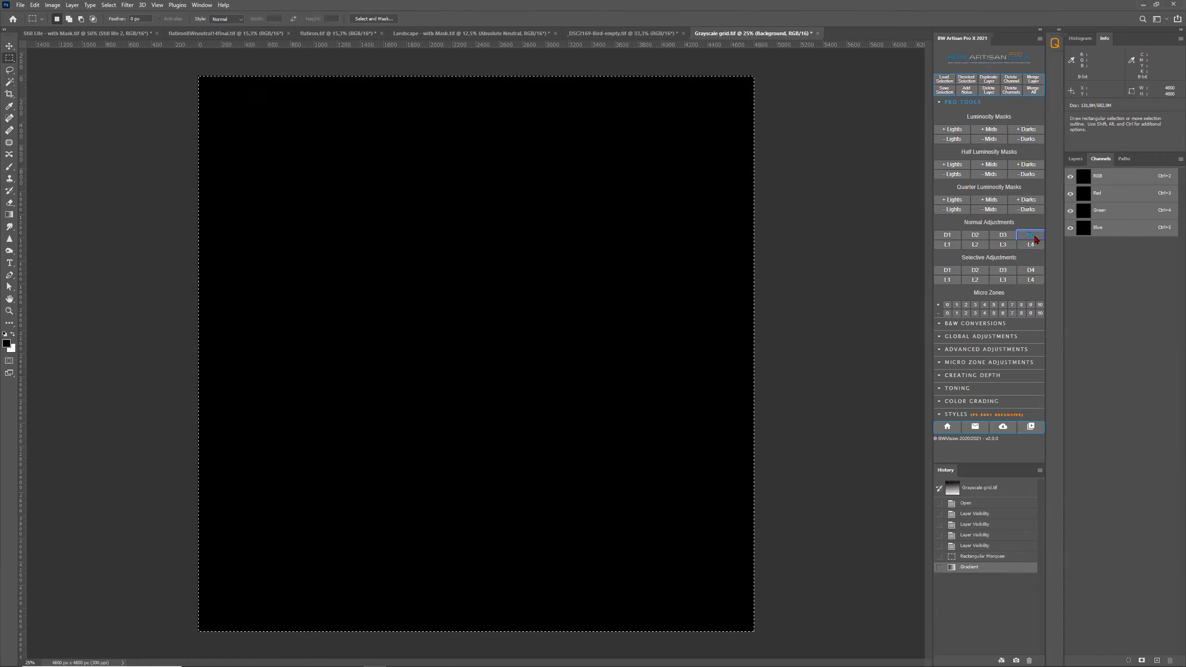
click(1081, 164)
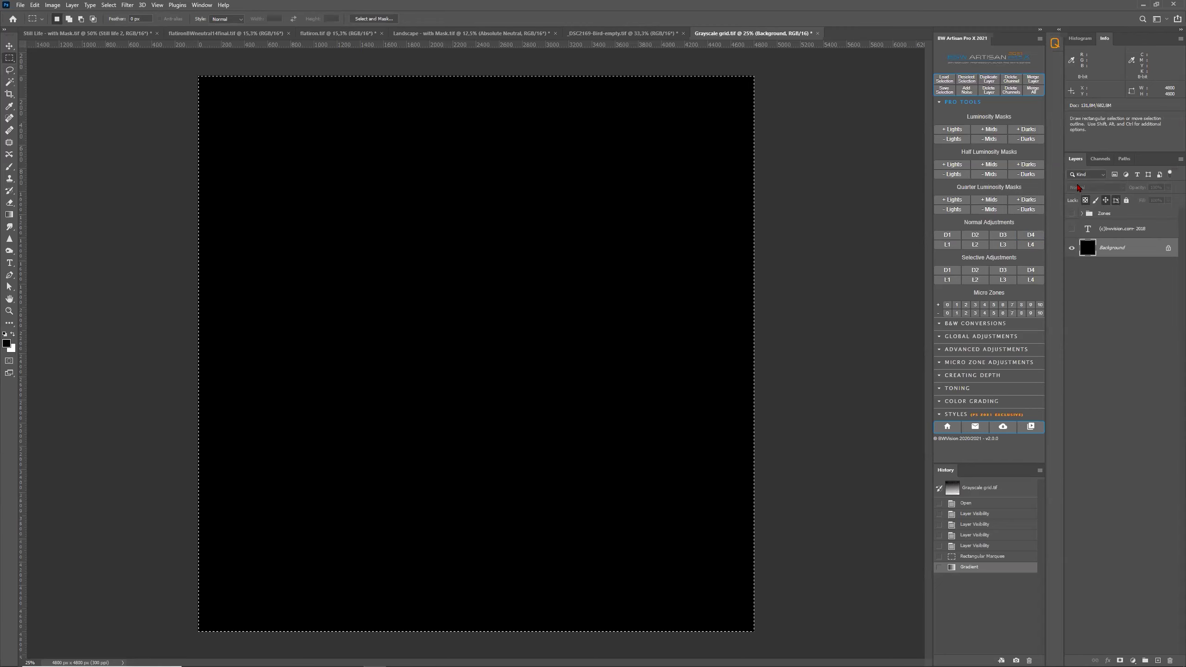
click(985, 557)
click(974, 237)
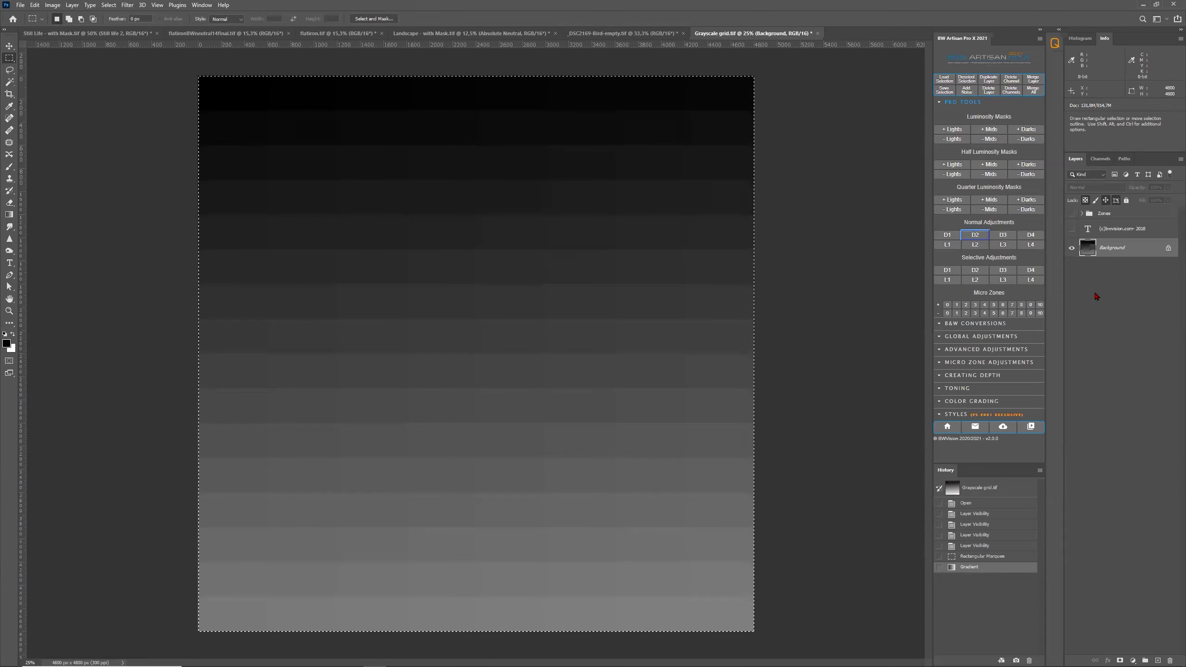
click(999, 556)
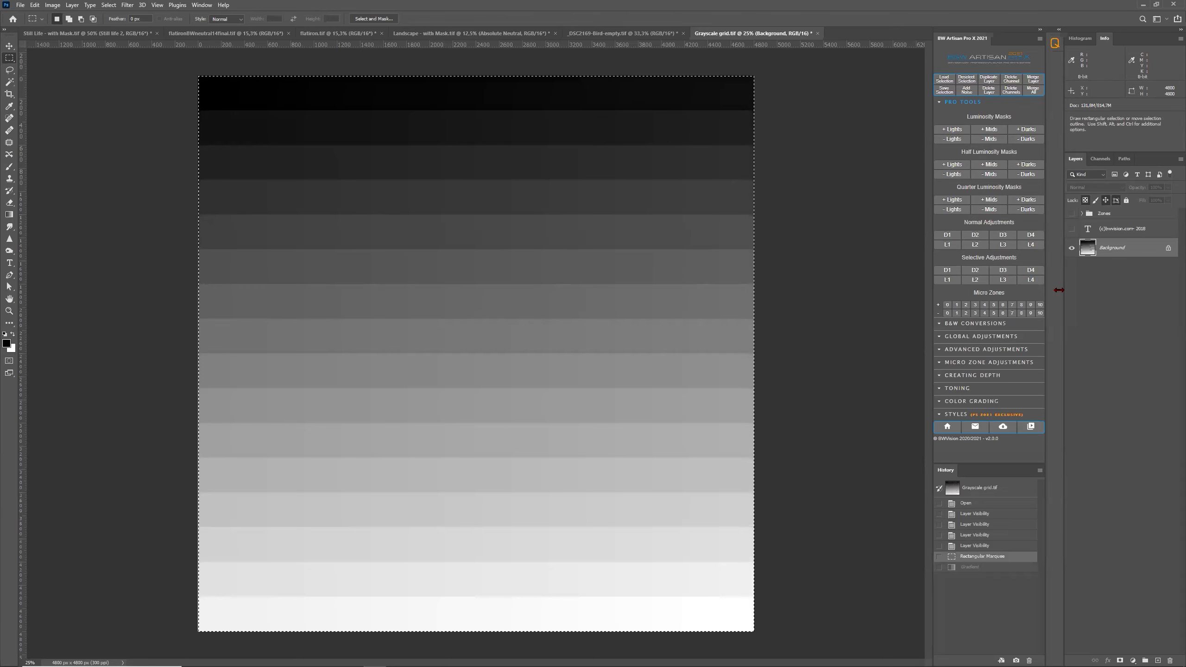
Step: Try Selective Adjustment L4 on the selected grid, revert to the Rectangular Marquee history state, and apply Selective Adjustment D4
click(1030, 280)
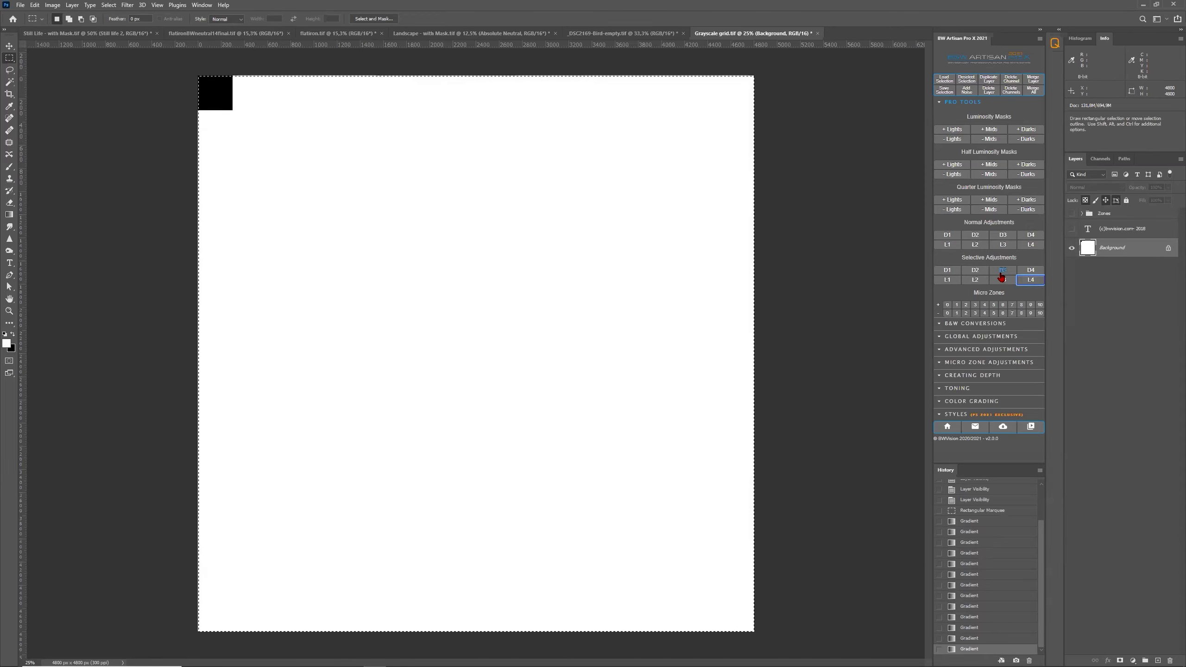
click(988, 511)
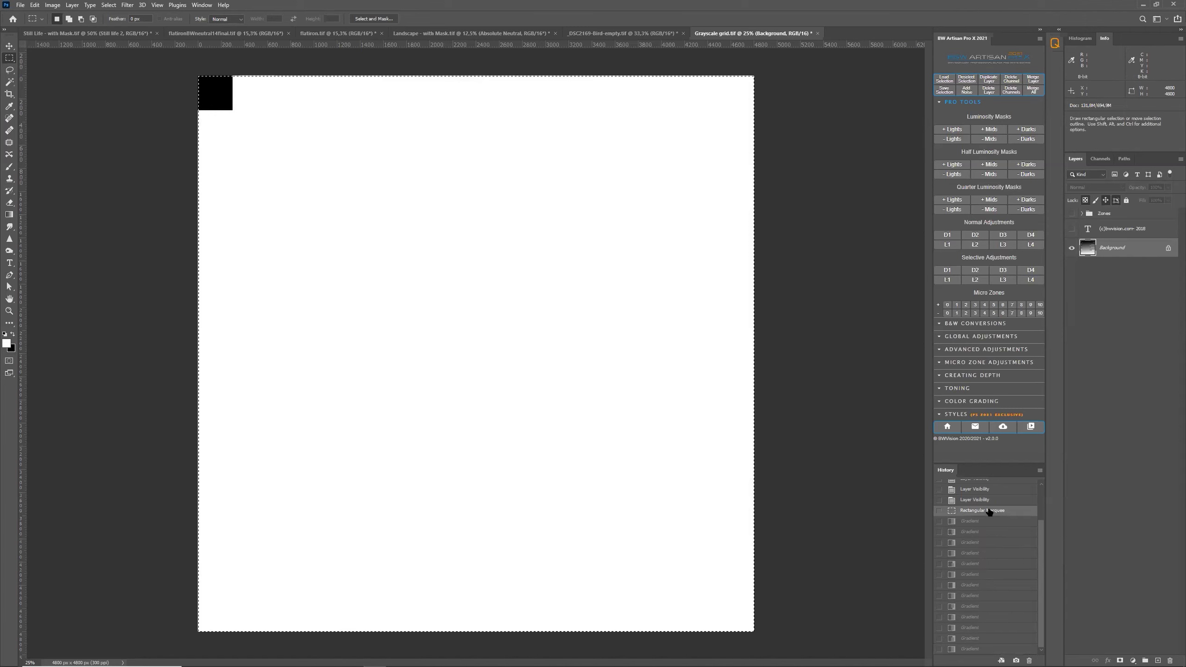
click(1031, 271)
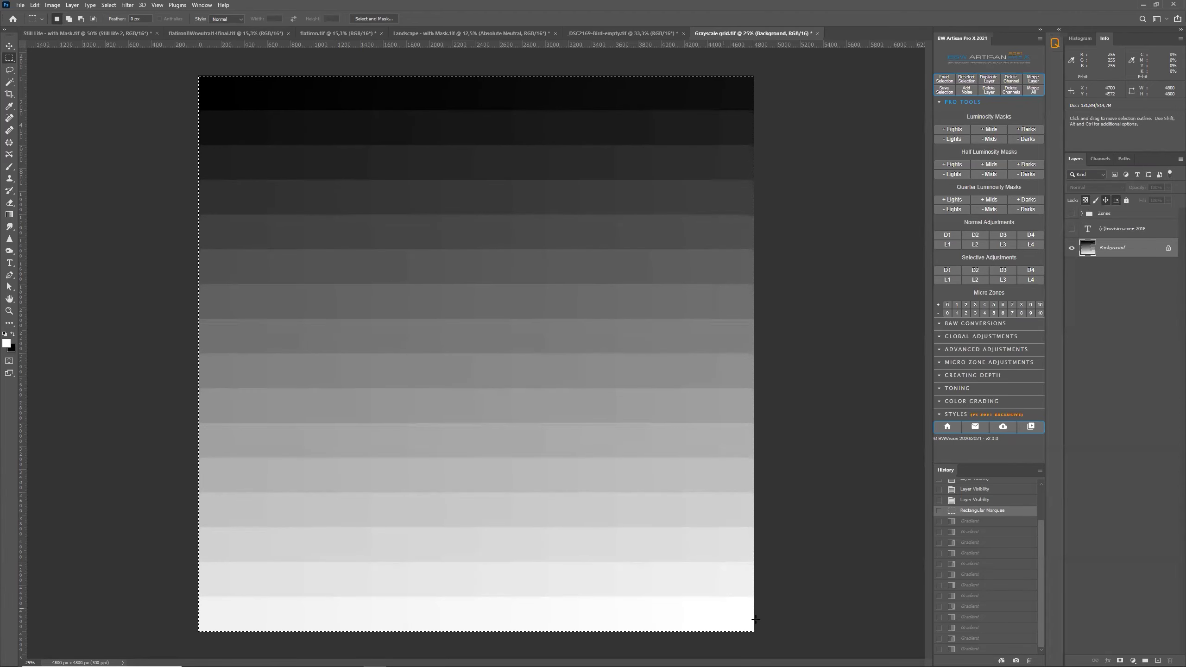
Step: Darken the grayscale grid repeatedly with Selective Adjustment D4, and restore the Rectangular Marquee history state
click(1038, 271)
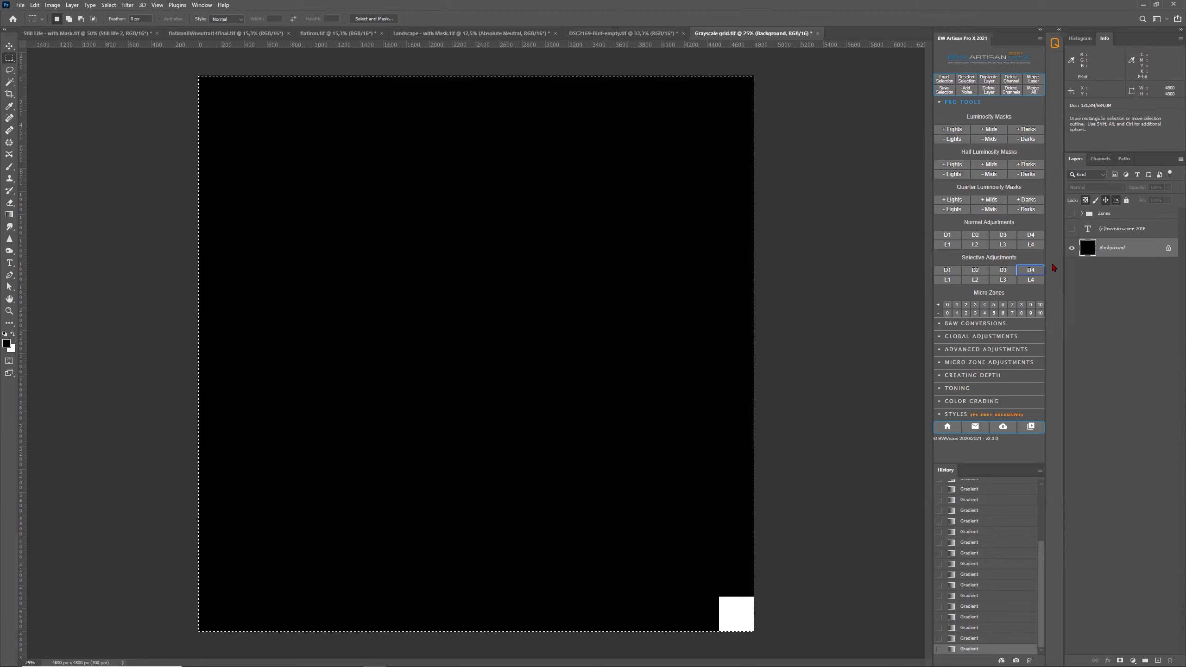
scroll(994, 514, up, 5)
click(969, 539)
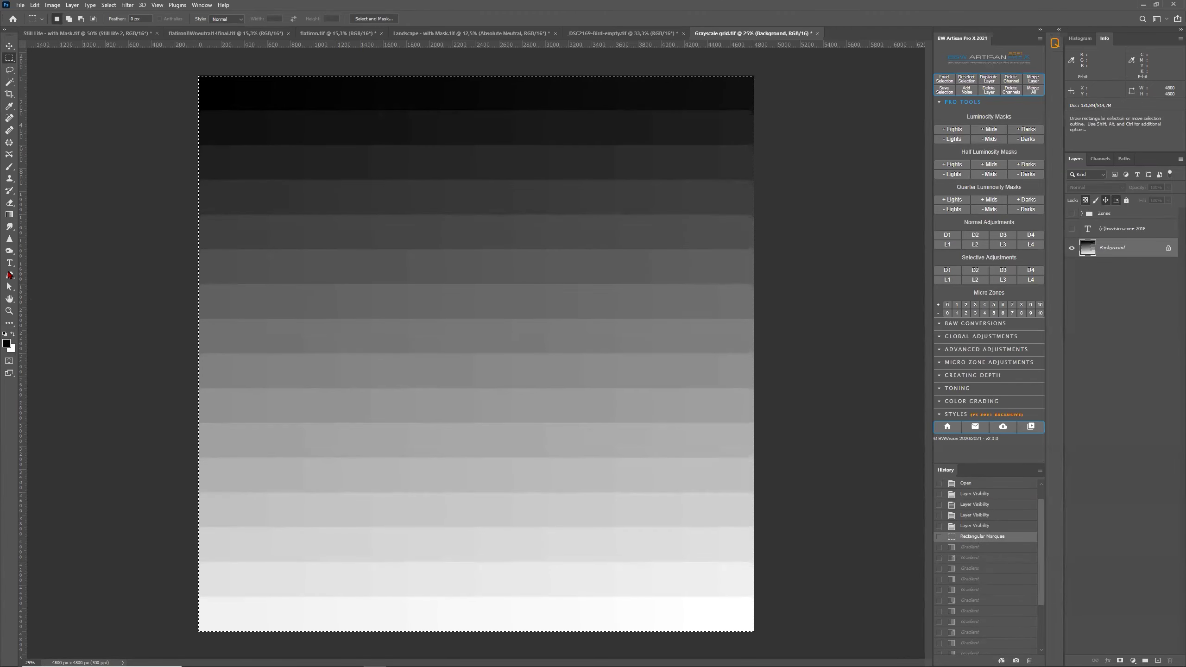
Step: Try selective darkening on the grayscale grid with the Gradient tool active, and restore the Rectangular Marquee history state
click(15, 216)
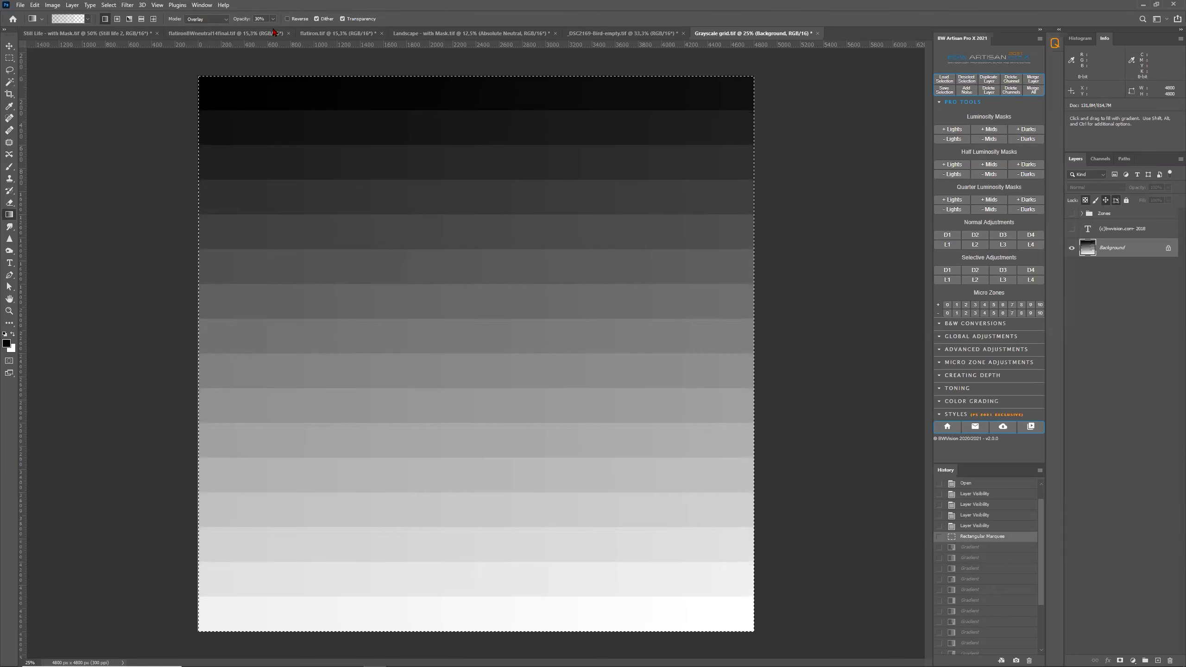
mouse_move(138, 241)
mouse_down()
mouse_move(99, 240)
mouse_move(138, 225)
mouse_move(110, 225)
mouse_move(129, 220)
mouse_up()
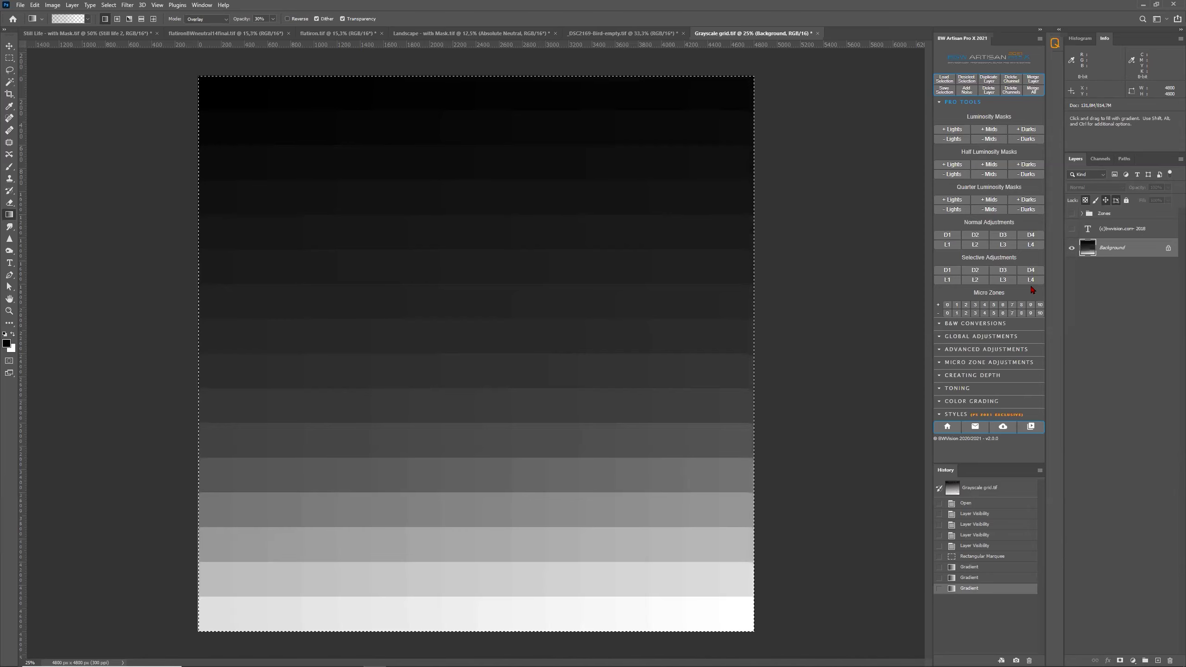
click(989, 557)
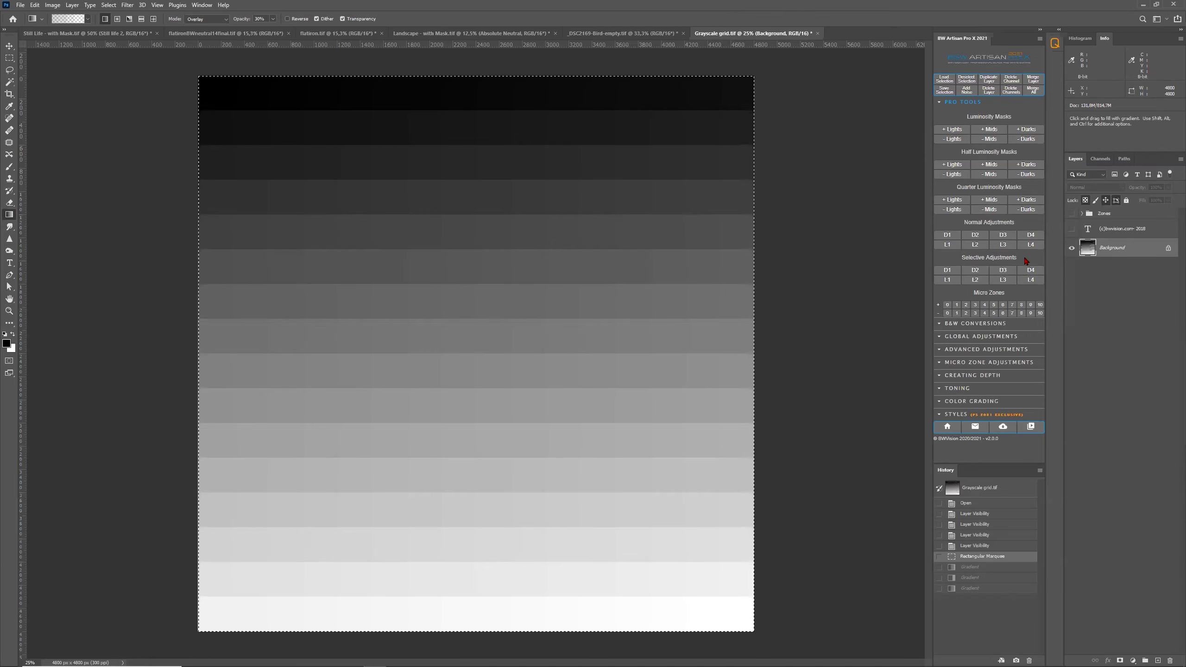
Step: Darken the grayscale grid with Normal Adjustment D1 and Selective Adjustment D4
click(948, 236)
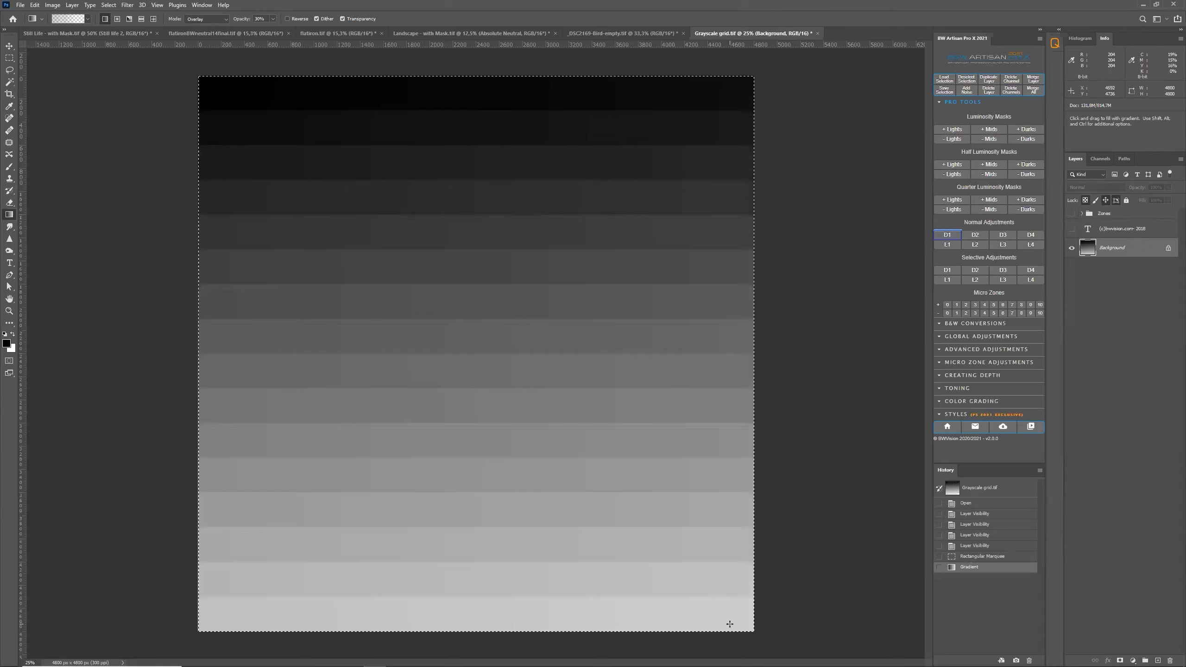
click(1032, 271)
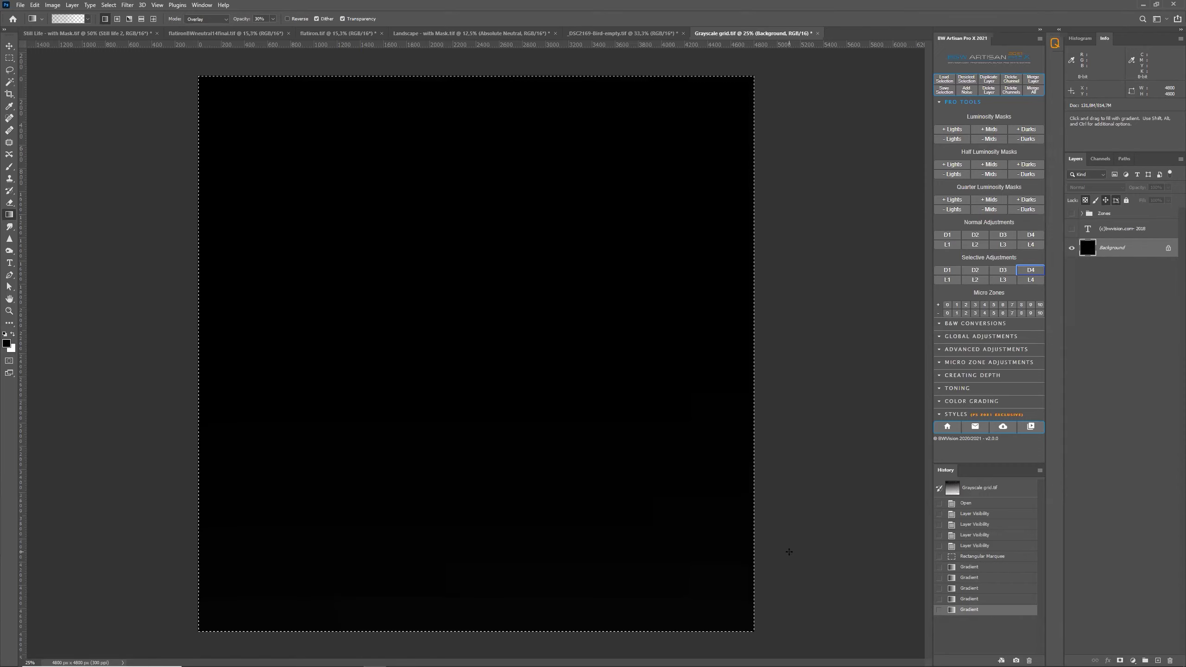
Step: Switch to the webinar questions spreadsheet in the browser and read the question about Normal and Selective Adjustments
key(alt+Tab)
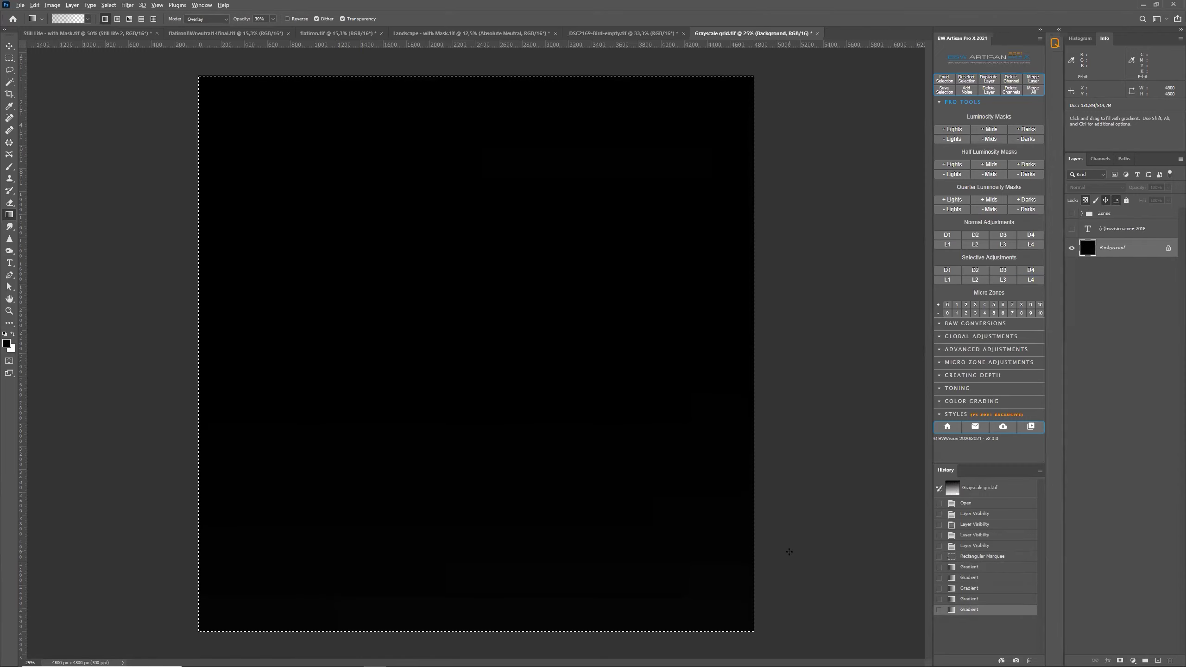
key(alt+Tab)
key(alt+Tab)
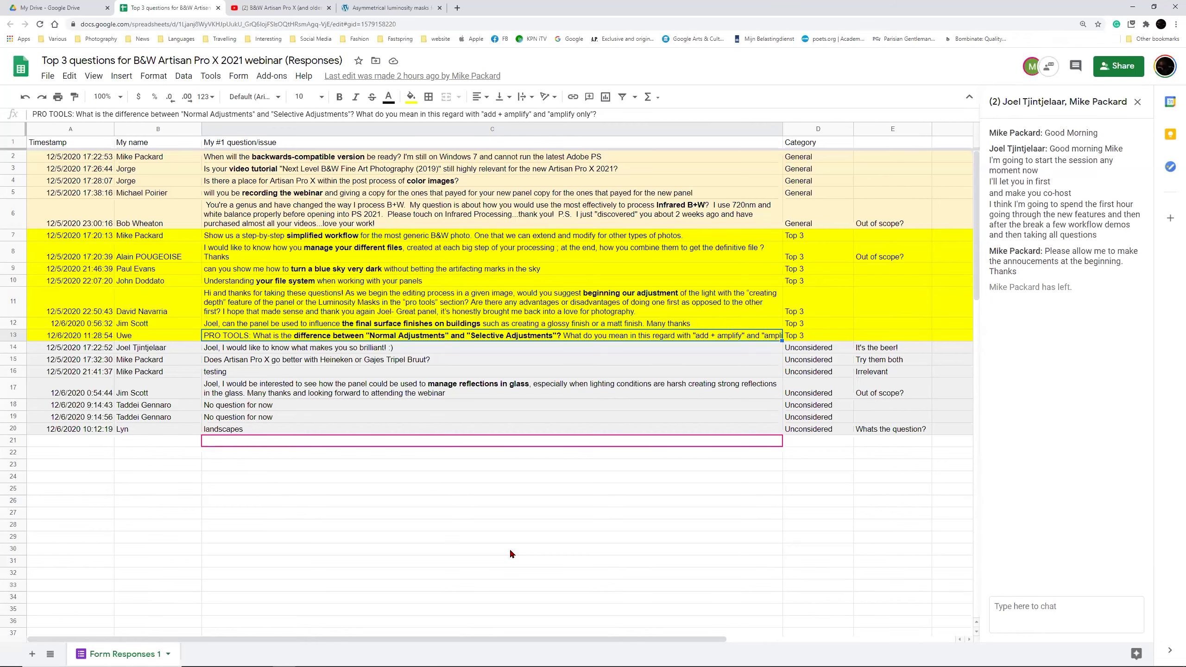
Step: Return to Photoshop and close Grayscale grid.tif without saving its changes
key(alt+Tab)
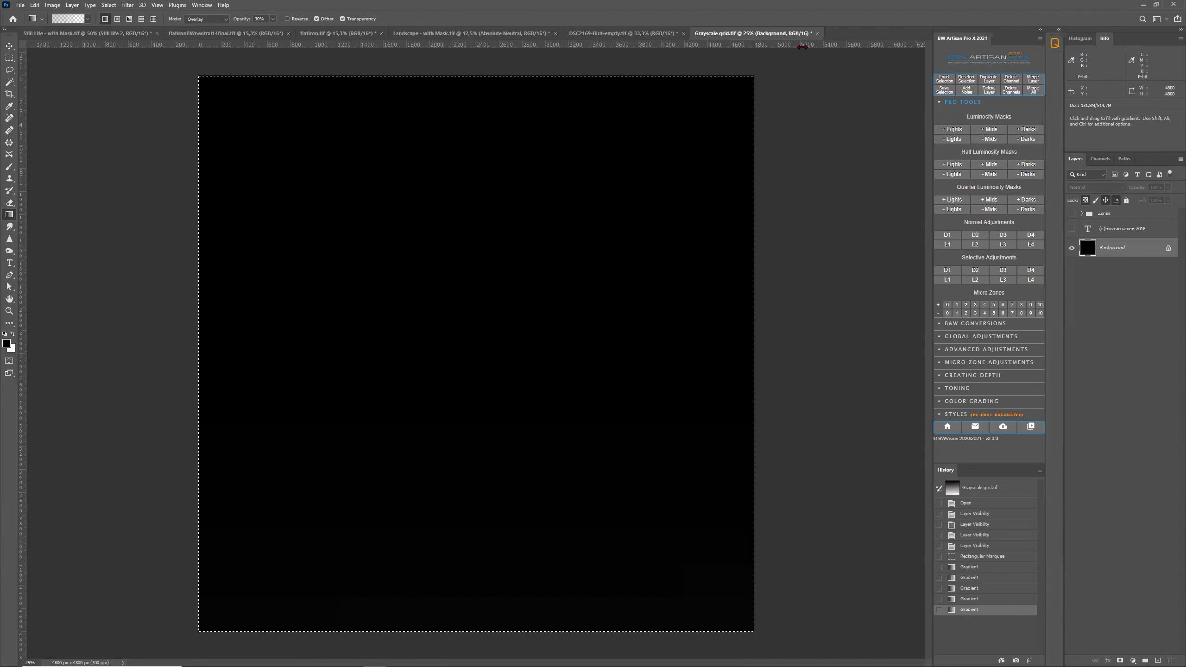
key(ctrl+w)
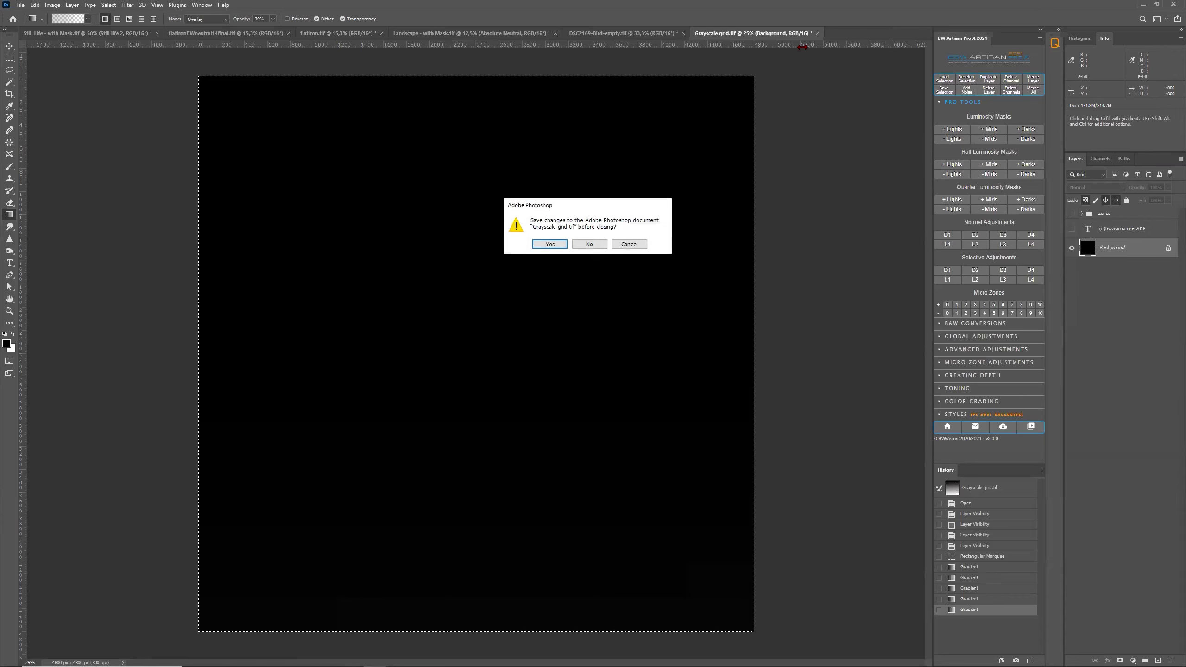
click(594, 246)
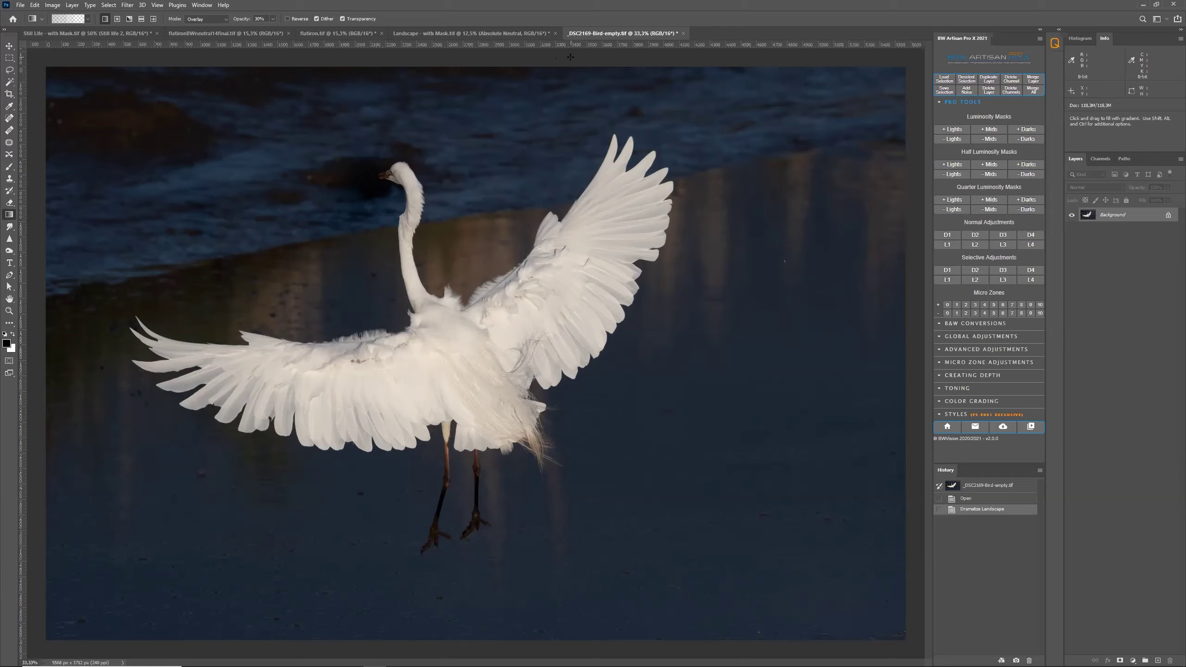
Step: Select the white bird with Select Subject and show the document's channels
click(105, 5)
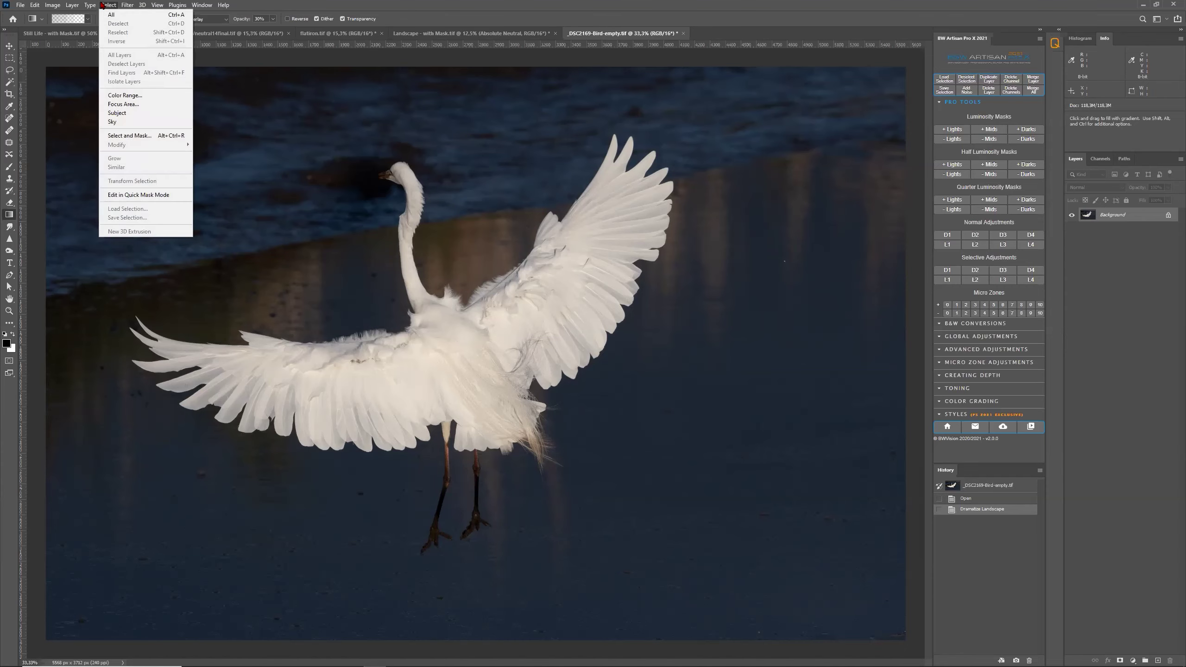
click(117, 114)
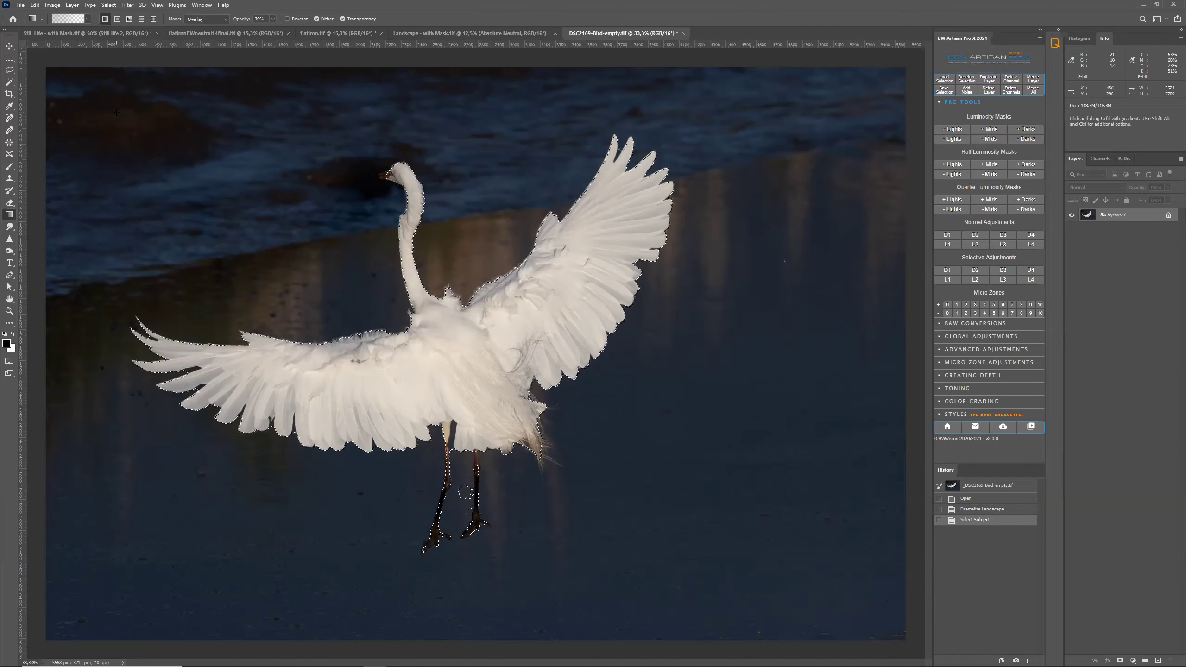
click(1105, 162)
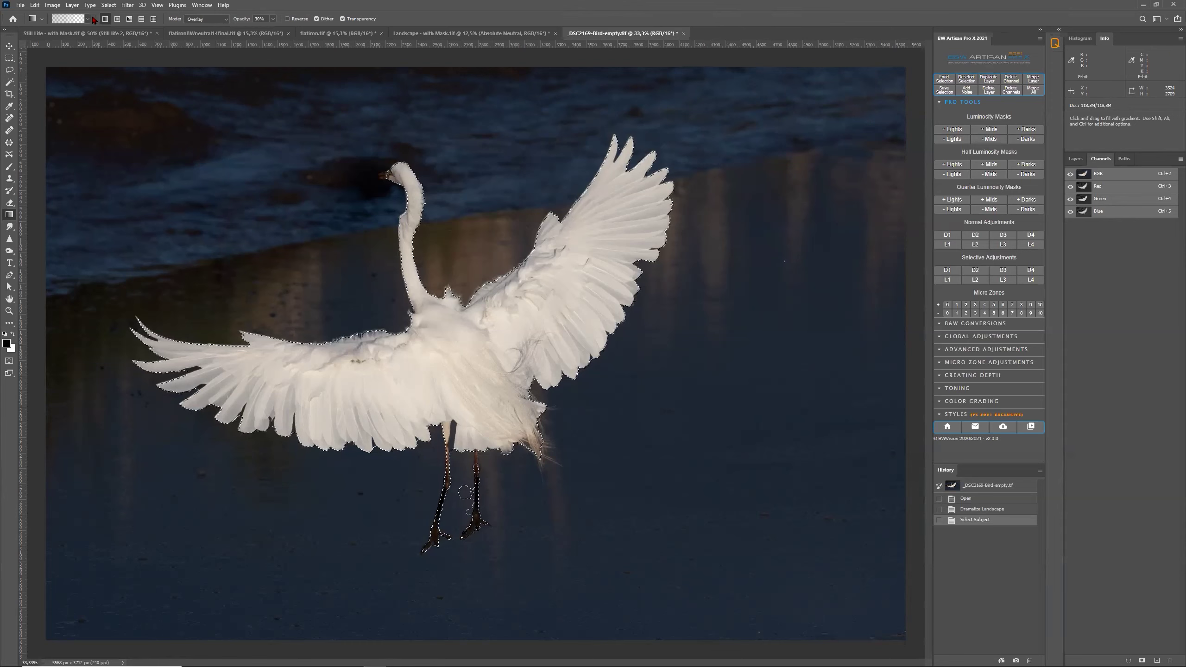
Step: Save the bird selection as a new channel named "PS mask" and deselect it
click(109, 4)
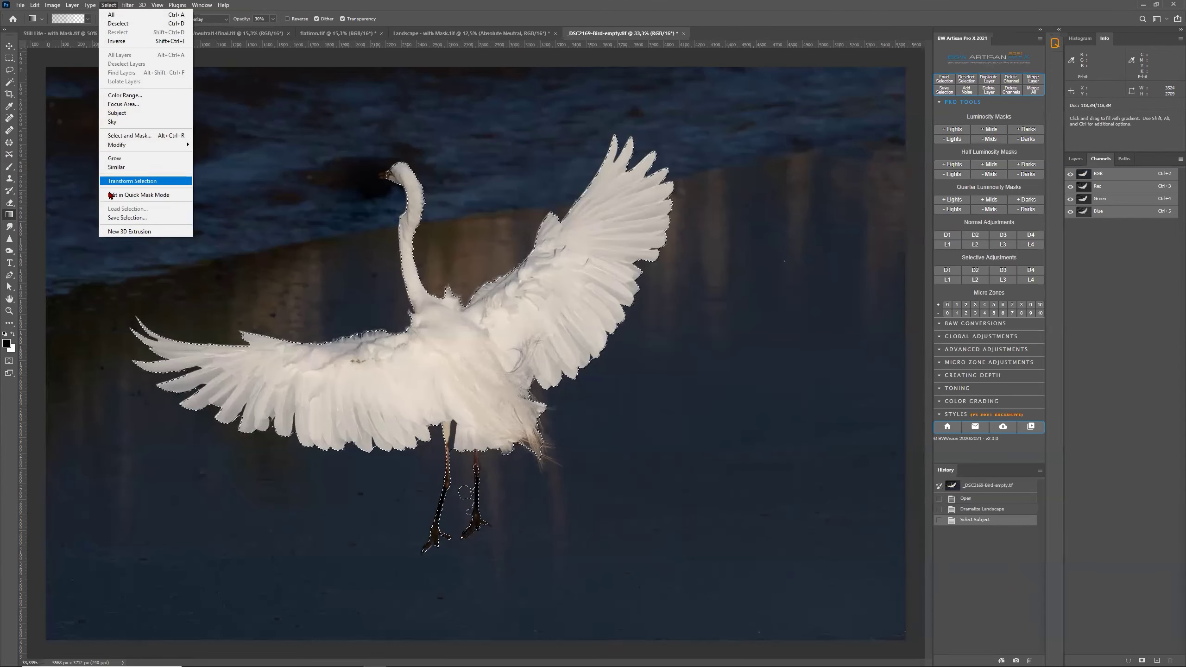
click(122, 218)
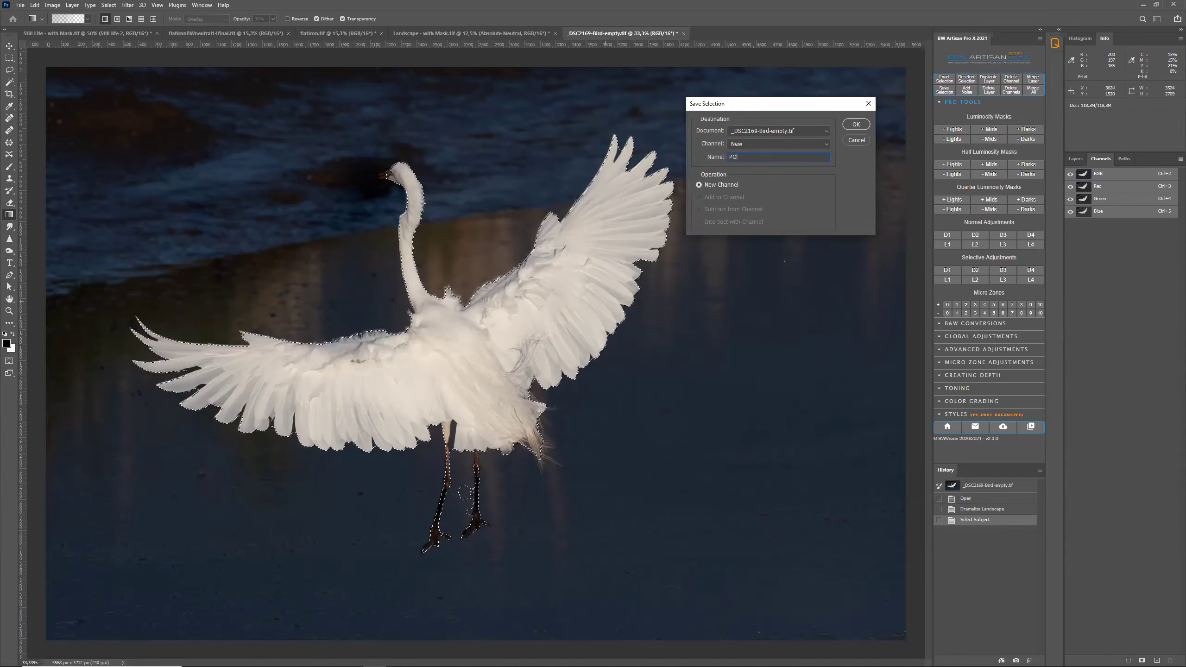
text(PS mask)
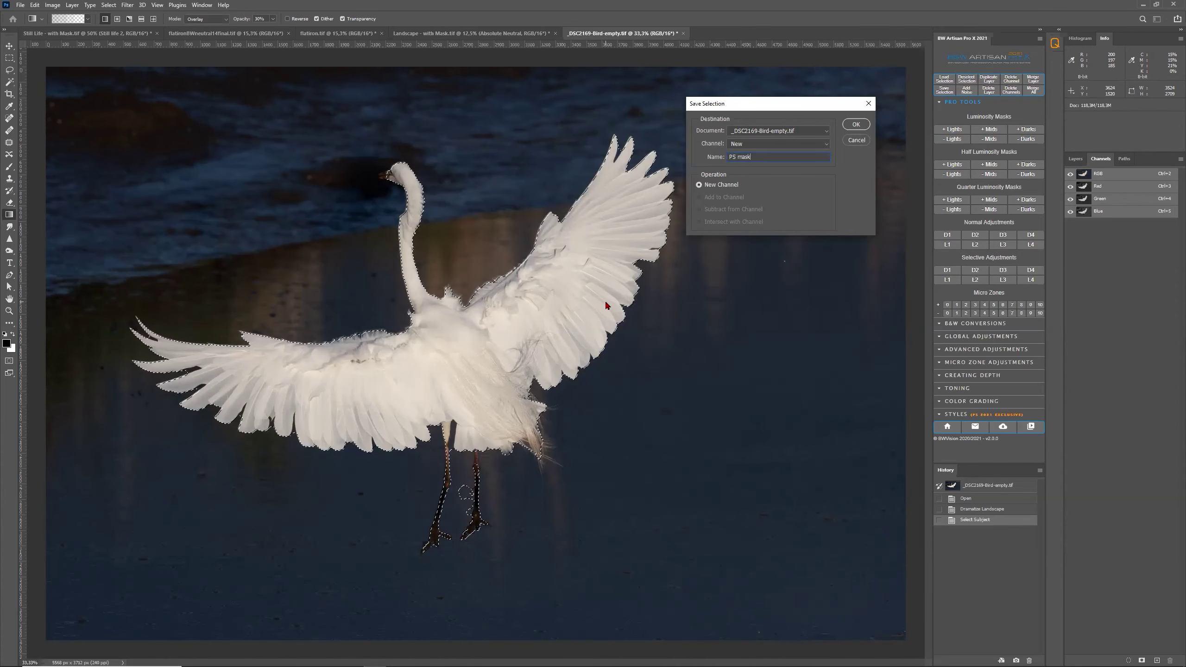
key(Return)
click(108, 4)
click(118, 23)
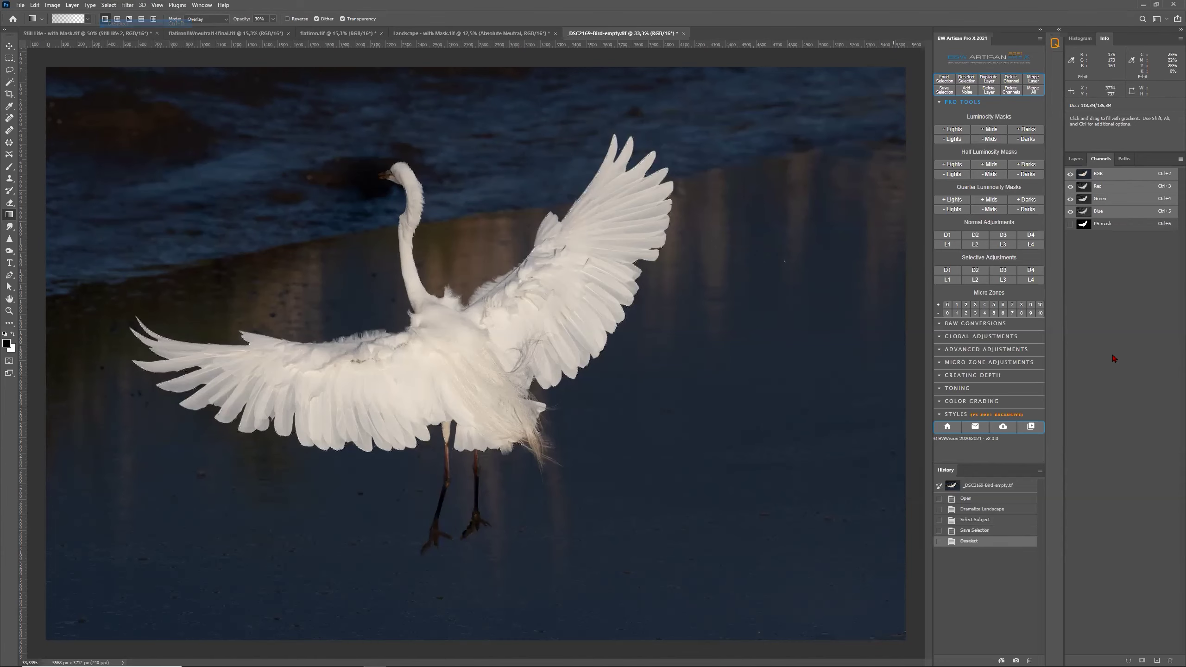
Step: Compare the PS mask channel with the RGB image to check the mask's edges and legs
click(1114, 224)
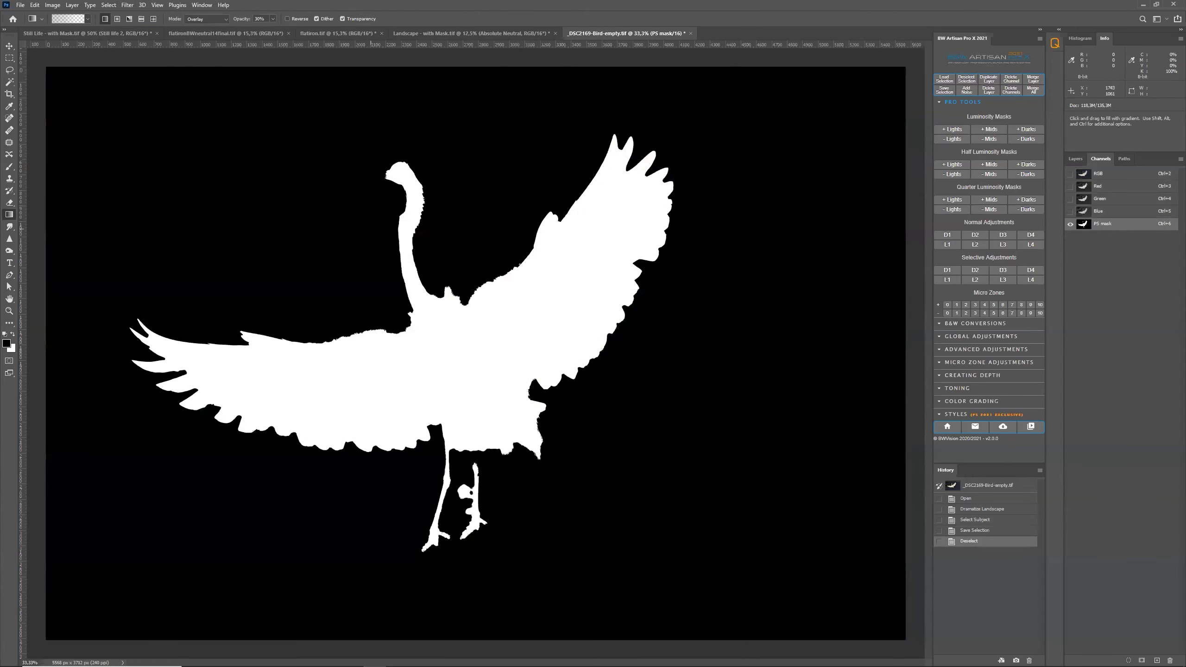
click(1111, 179)
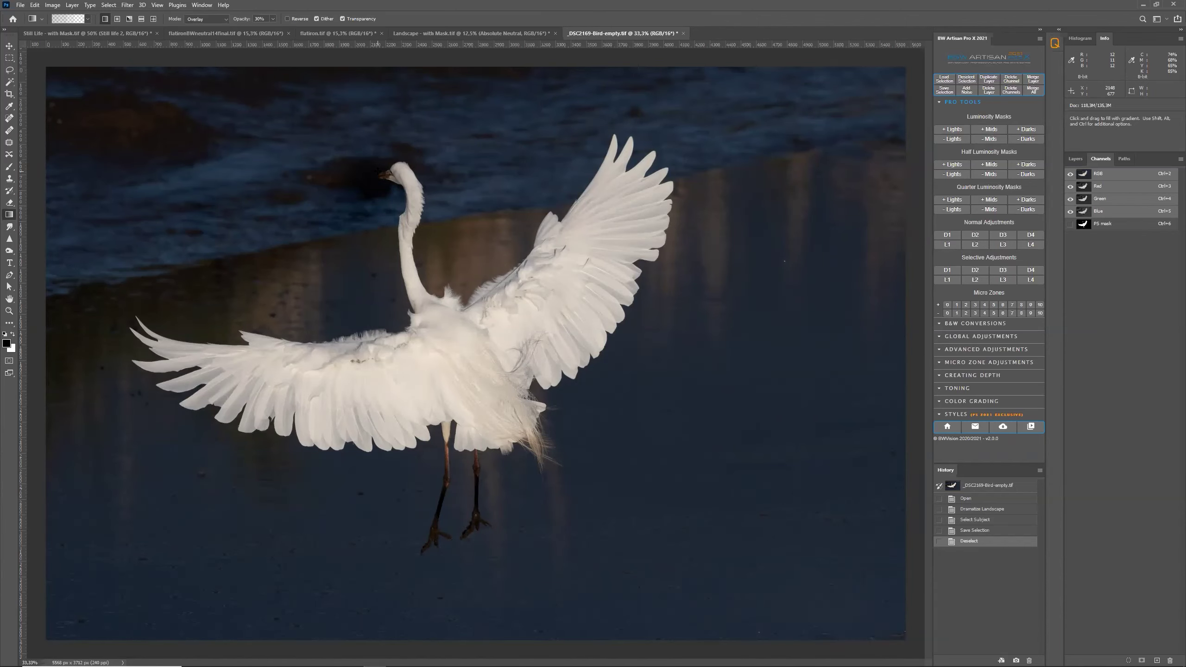
click(1105, 225)
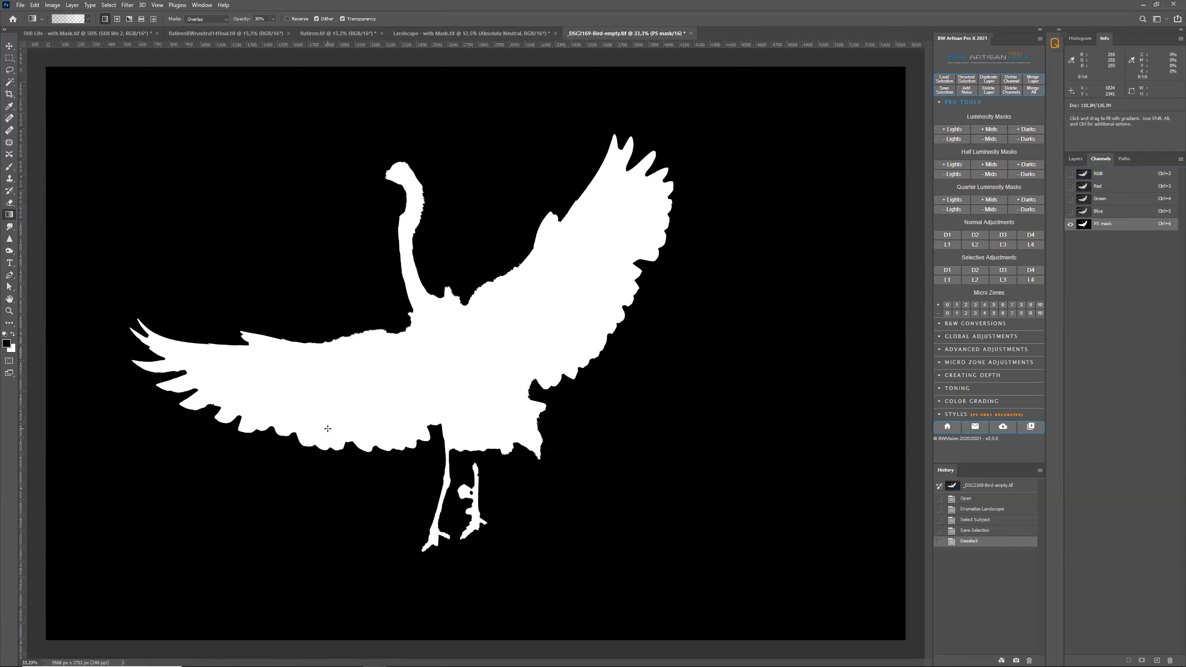
Step: Open the base mask options of Quick Mask Pro and display the Red channel
click(1057, 44)
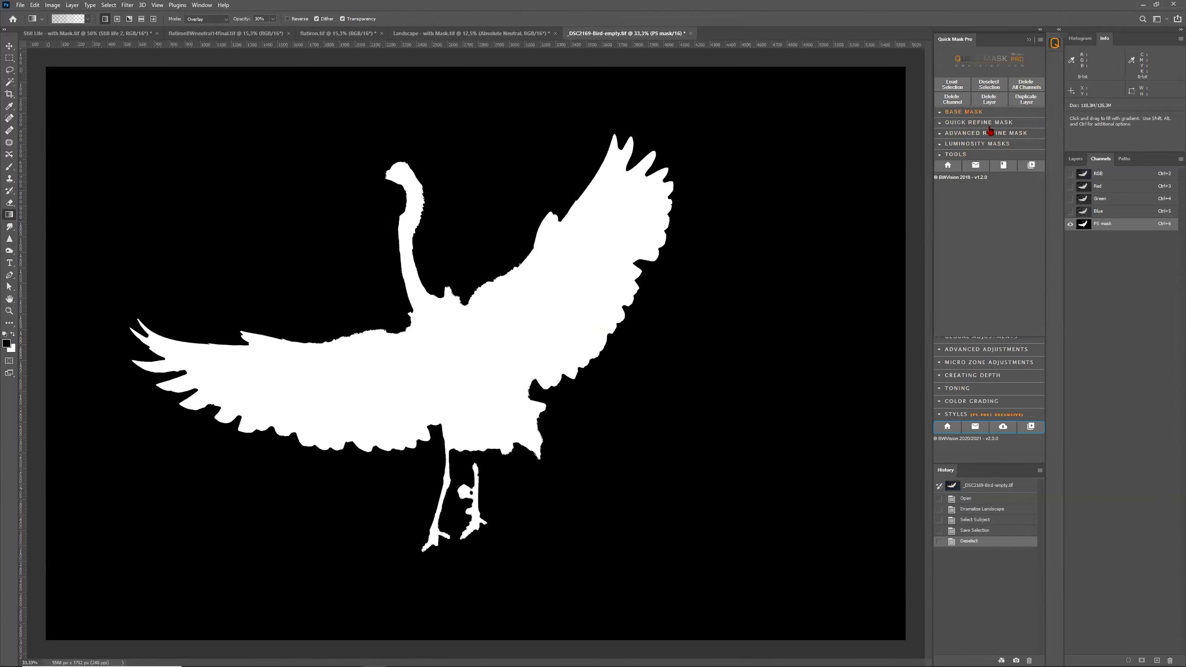
key(ctrl+3)
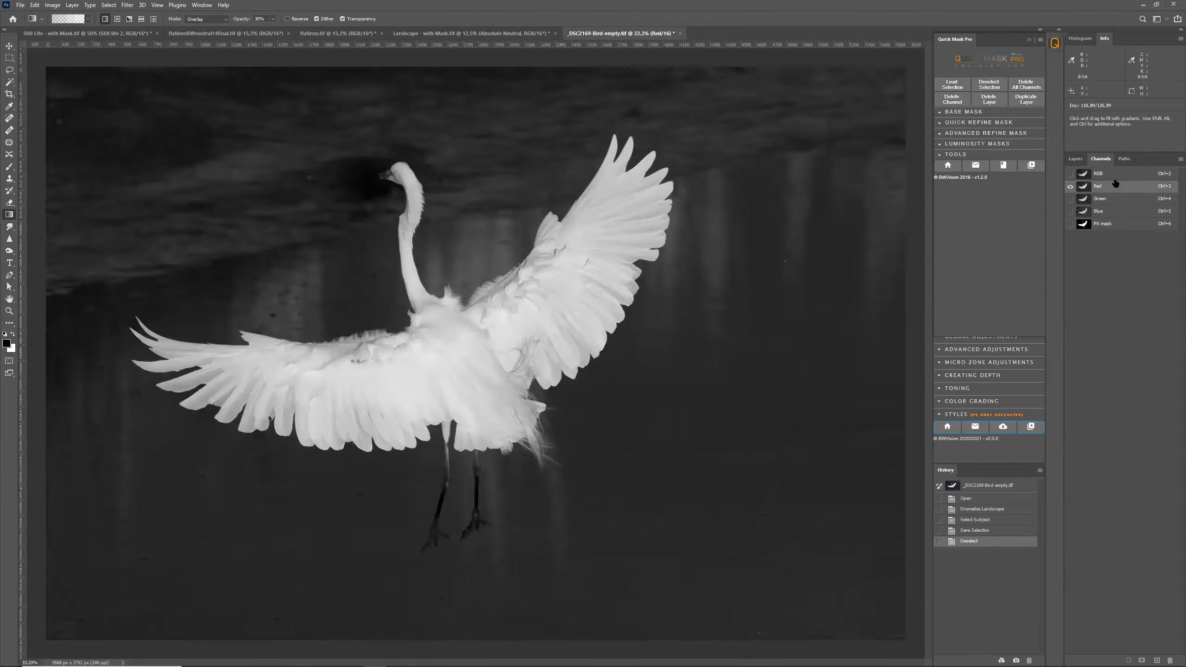
click(971, 112)
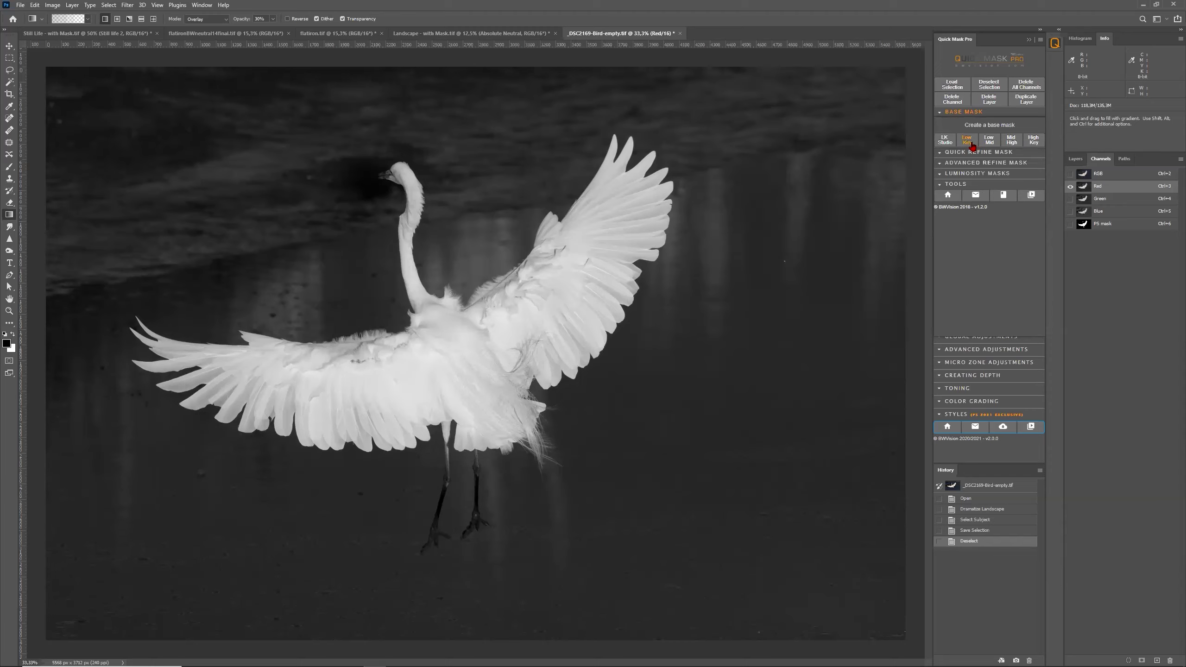
Step: Create a Low Key base mask, review its channels, and delete all three LK channels
click(971, 145)
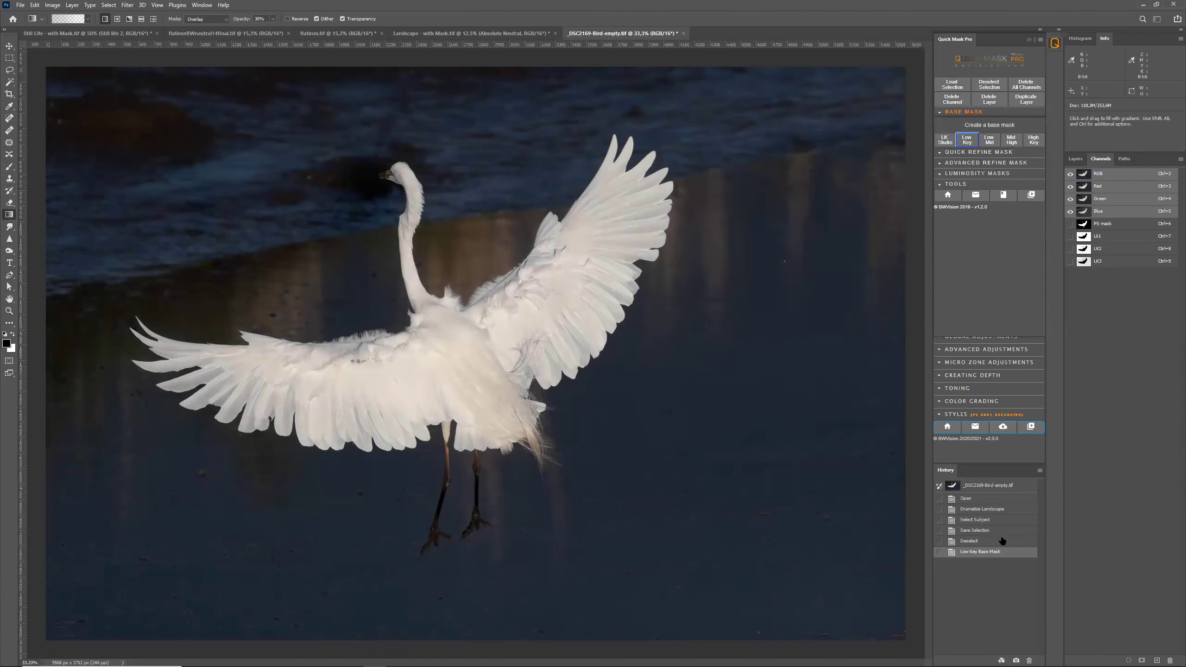
click(1109, 252)
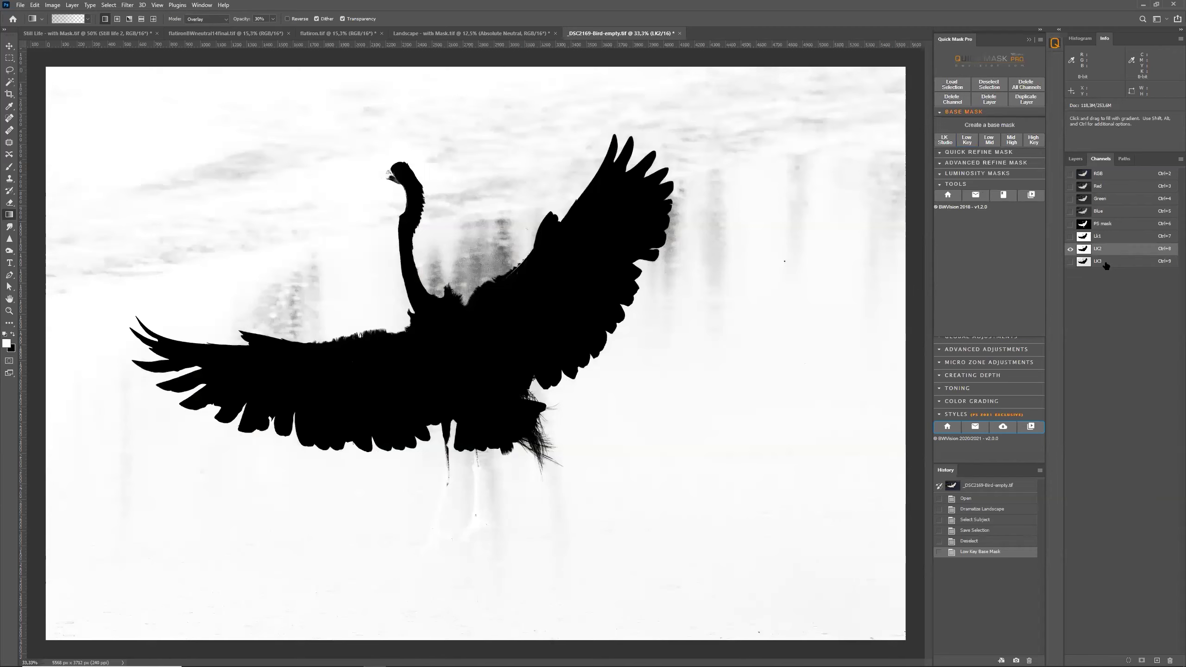
click(1106, 262)
click(1111, 248)
click(1107, 237)
shift+click(1107, 248)
shift+click(1107, 263)
drag(1106, 263, 1172, 656)
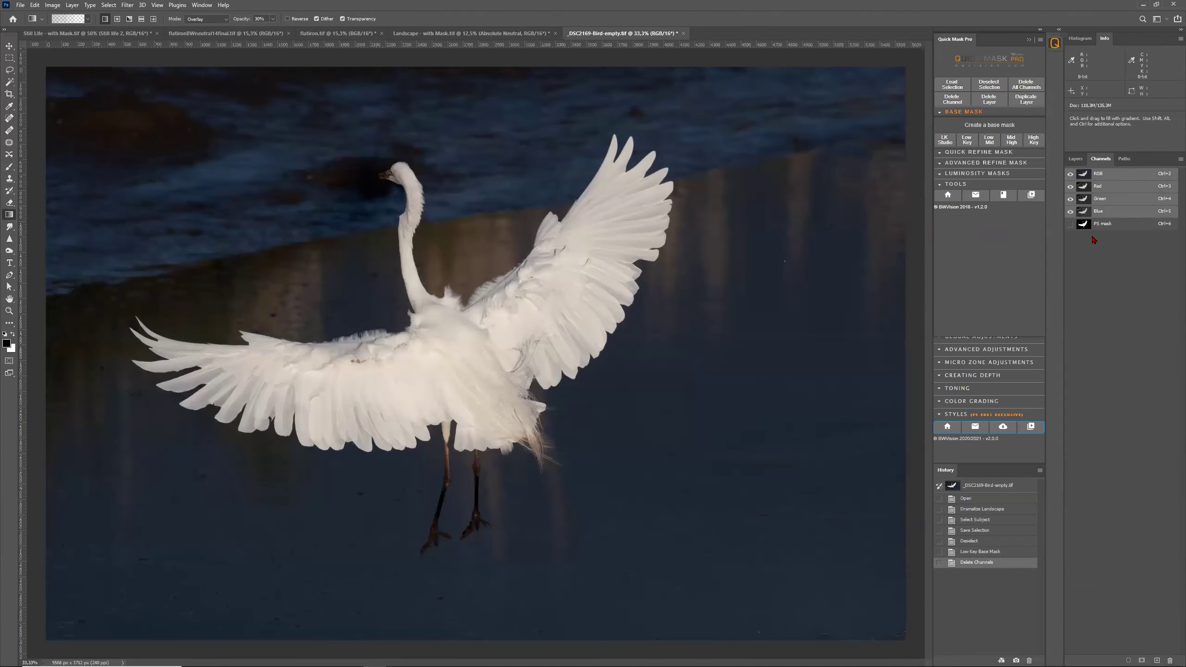
Step: Generate the Low Key base mask channels for the bird image from the full RGB composite
click(1075, 159)
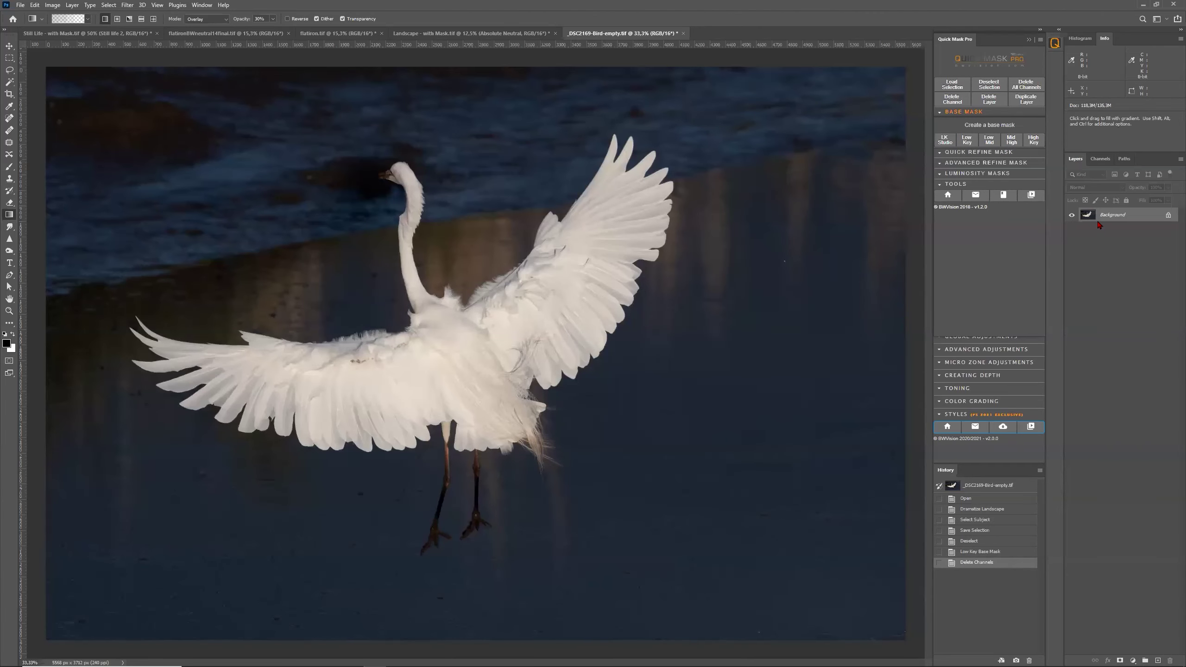
click(1100, 159)
click(966, 140)
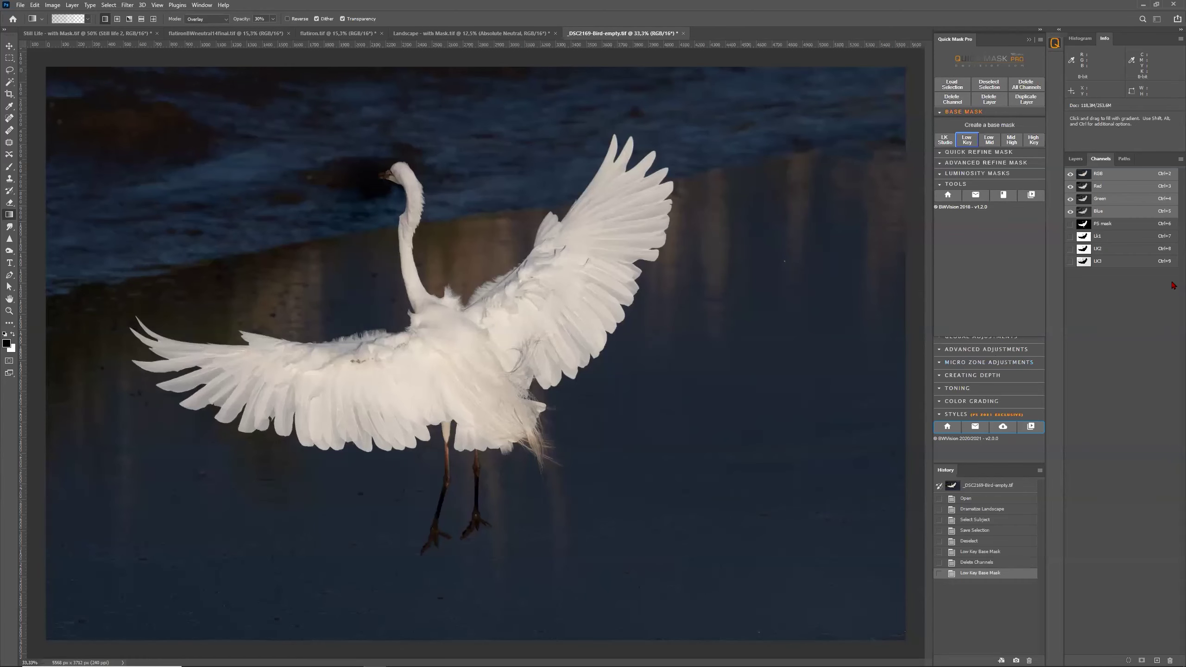
Step: Compare the Low Key masks, delete the LK2 and LK3 channels, and display LK1
click(1123, 258)
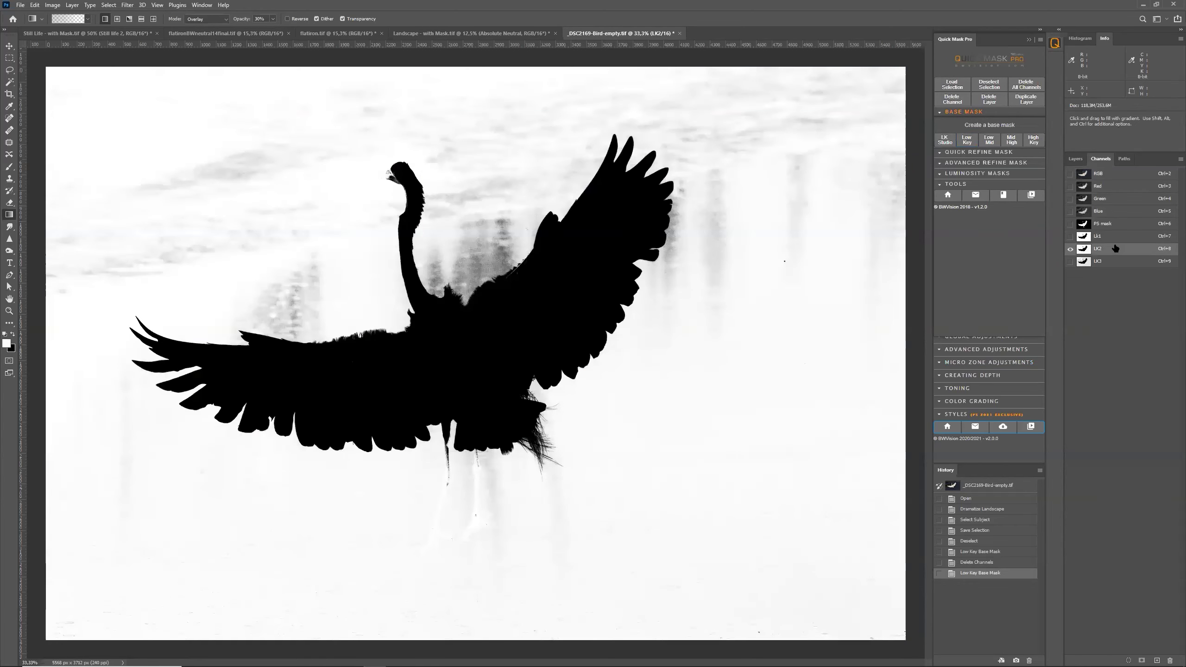
click(1105, 239)
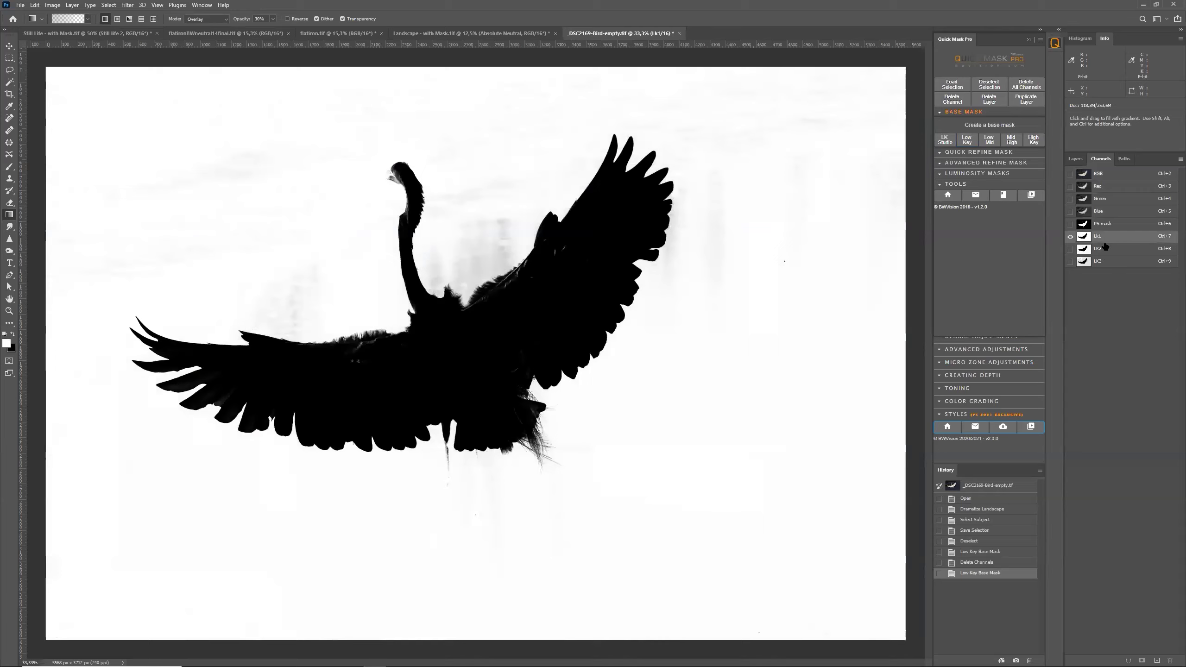
click(1111, 252)
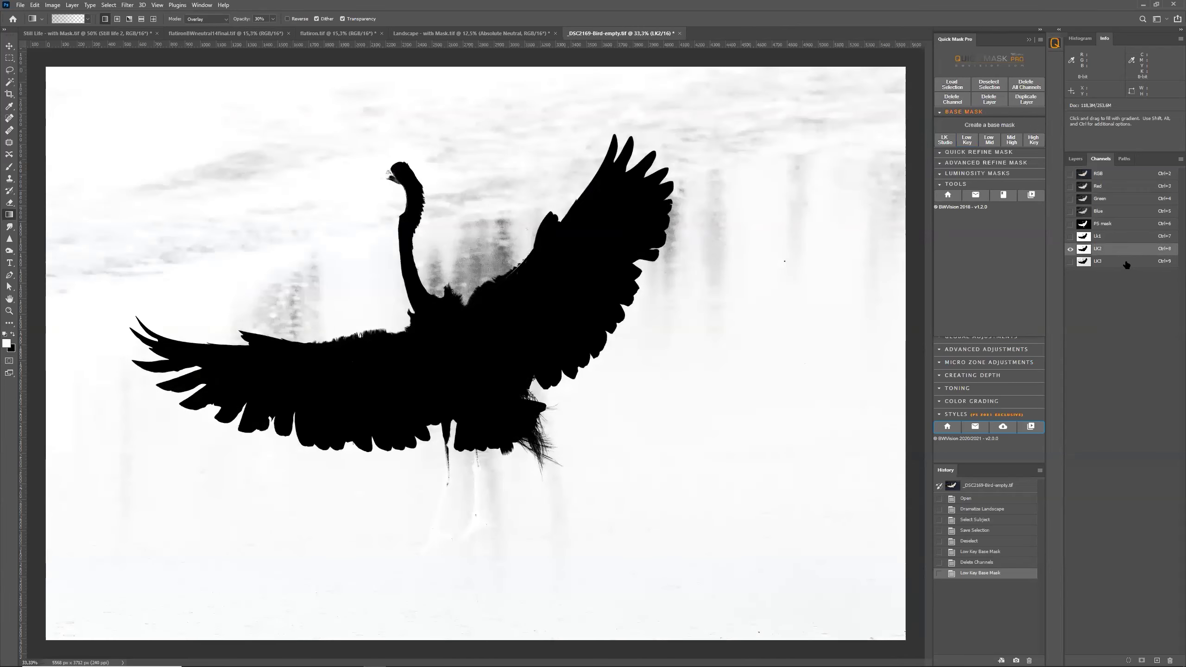
shift+click(1123, 261)
drag(1128, 250, 1170, 657)
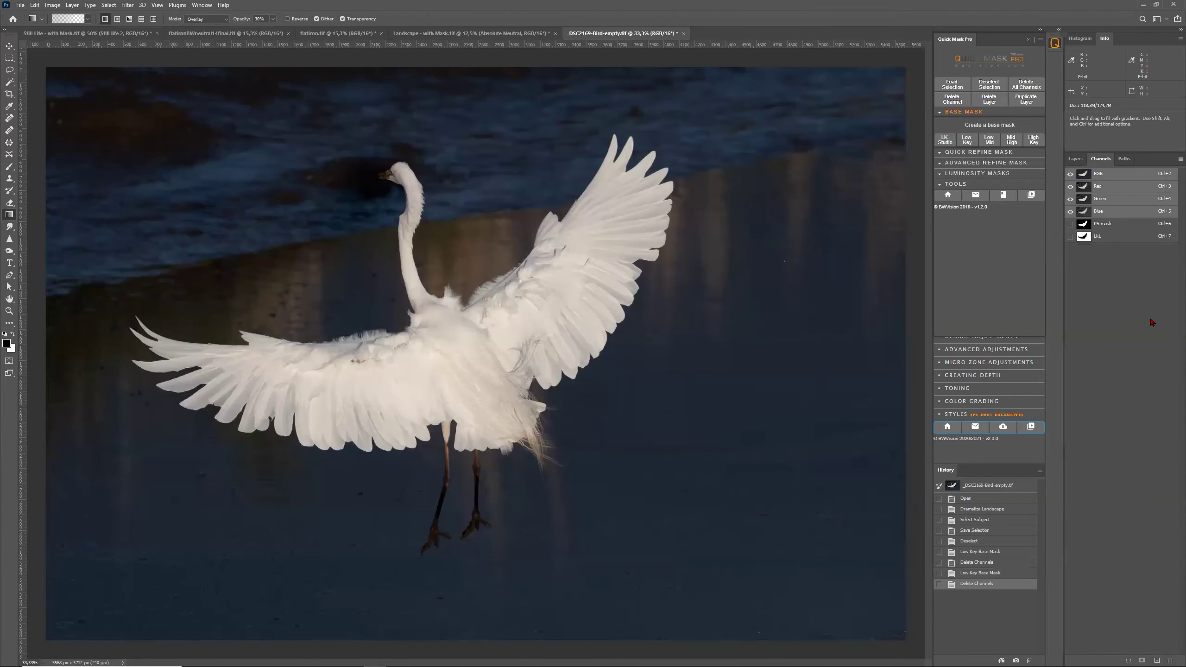
click(1099, 239)
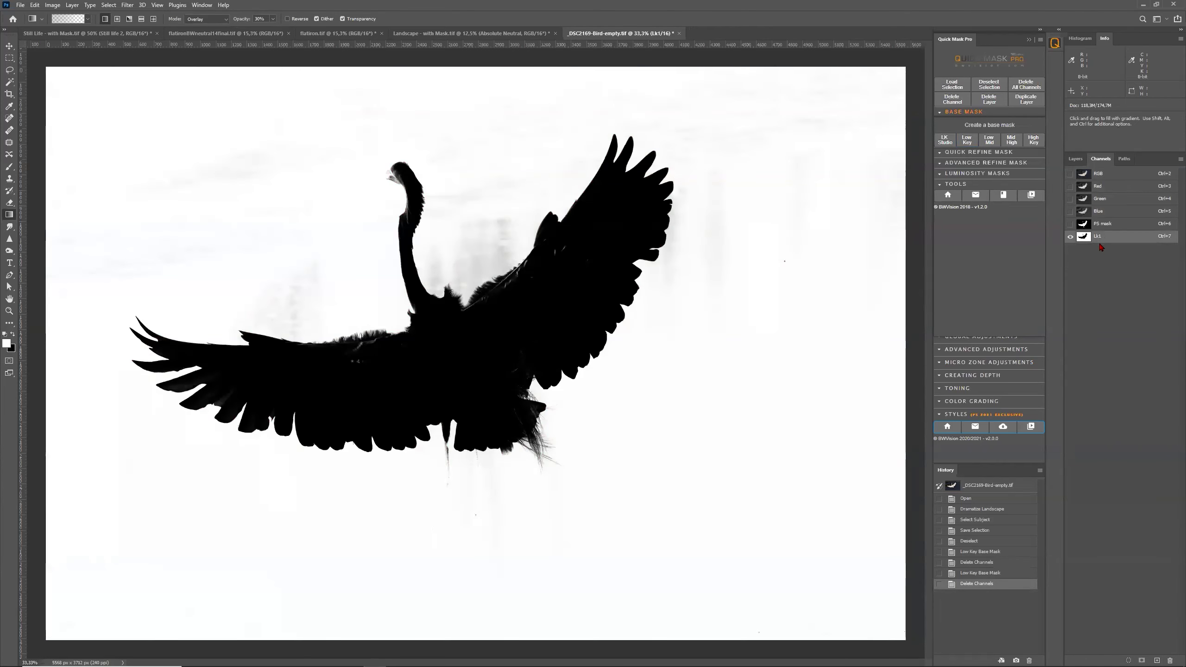
Step: Collapse Quick Mask Pro and load the LK1 channel as a new selection
click(1031, 41)
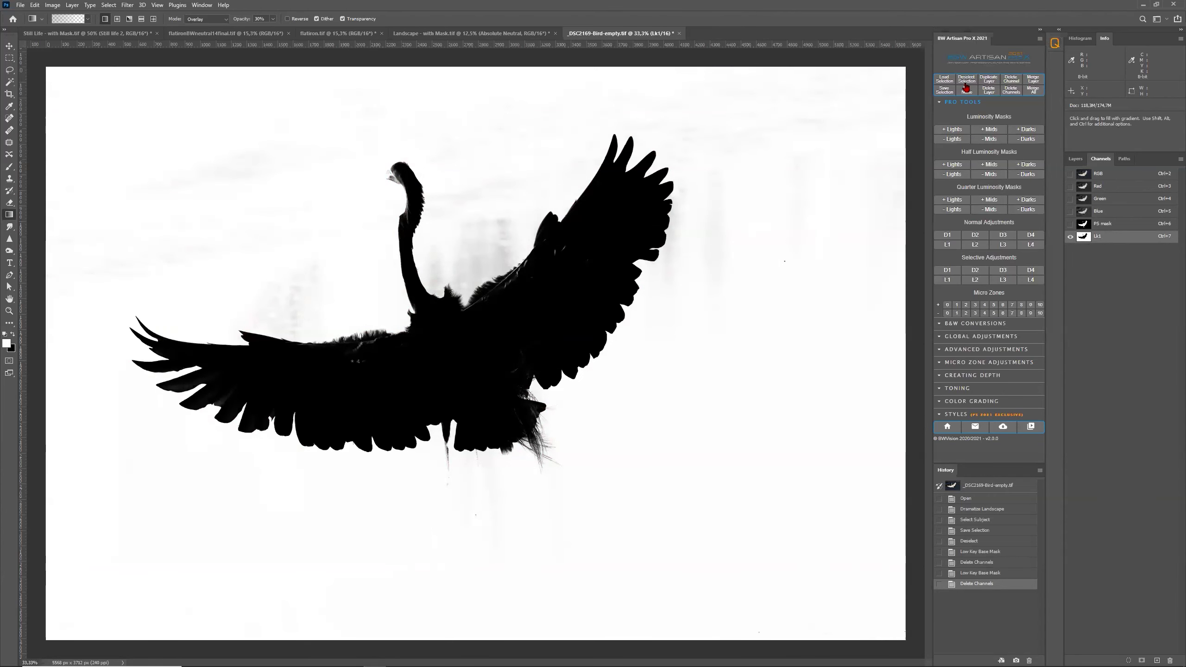
click(944, 79)
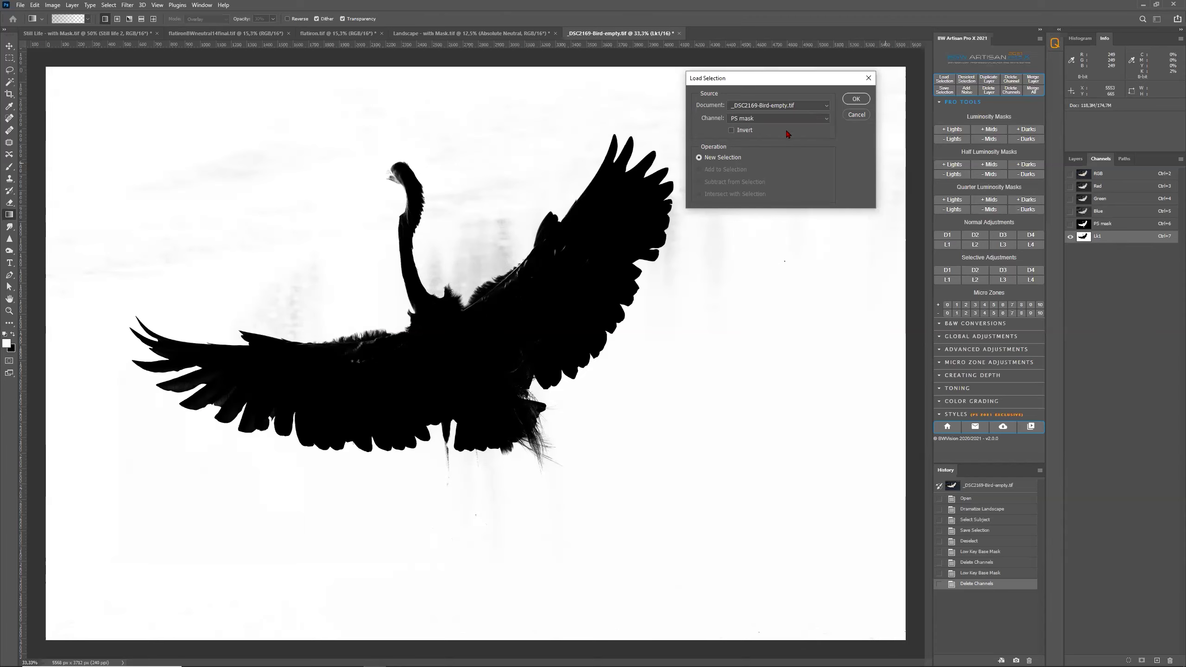
click(792, 120)
click(780, 135)
click(854, 99)
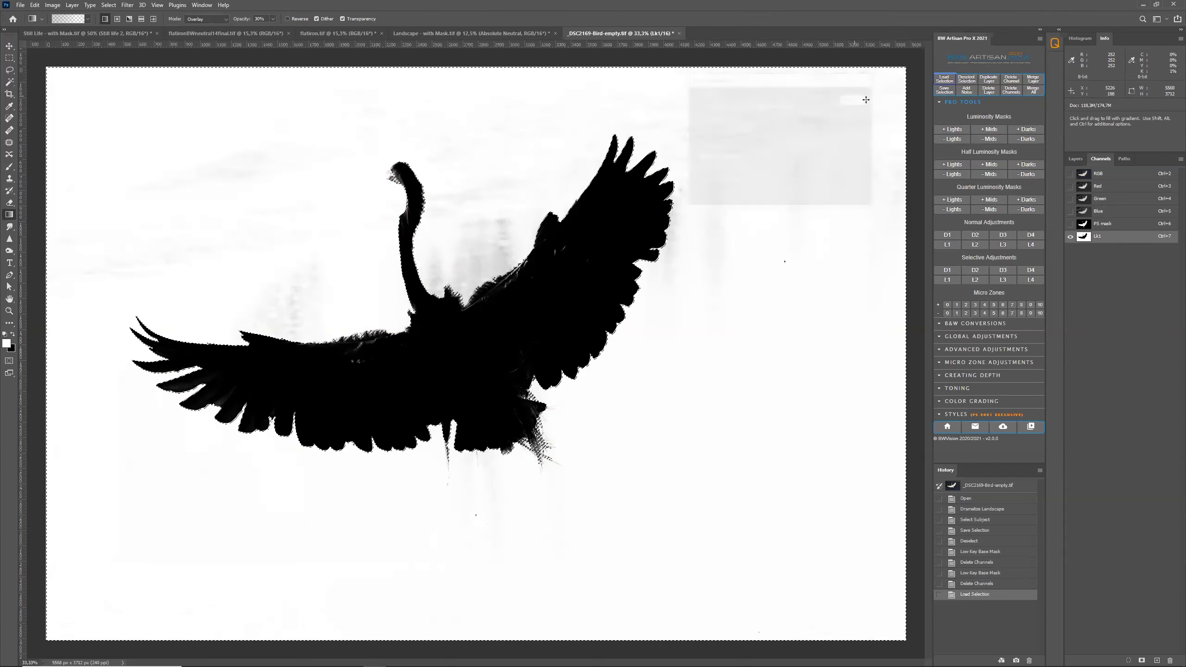
Step: Lighten the background with selective adjustment L4, then darken the LK1 mask with selective D3 and invert it
click(1030, 280)
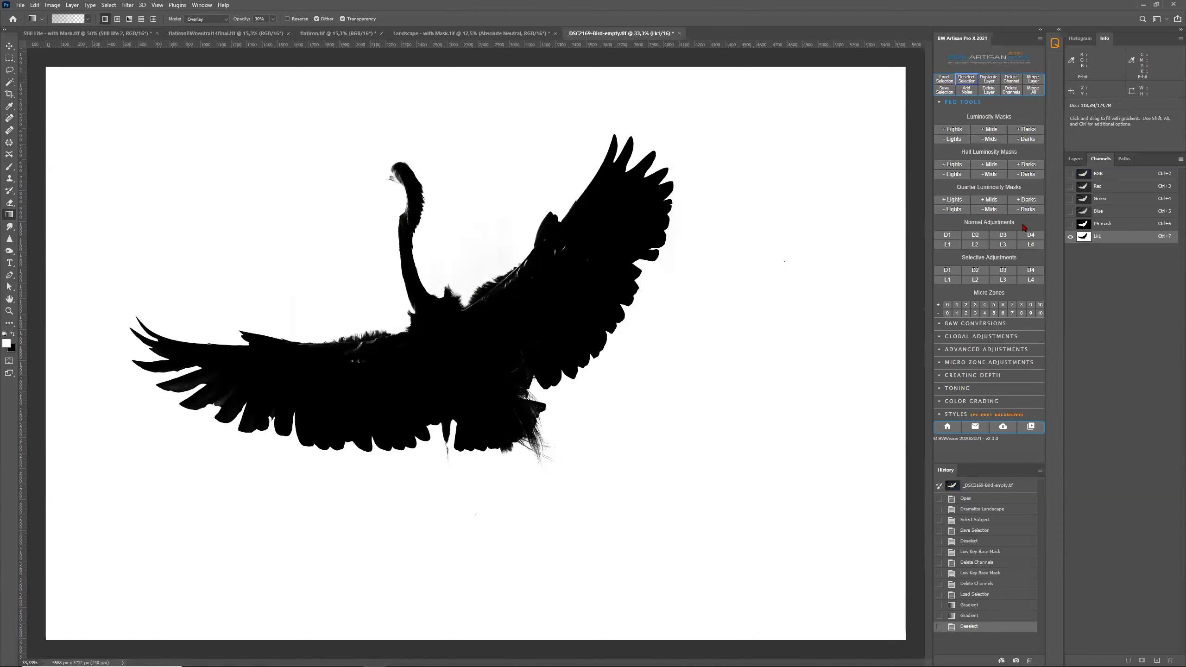
click(1004, 272)
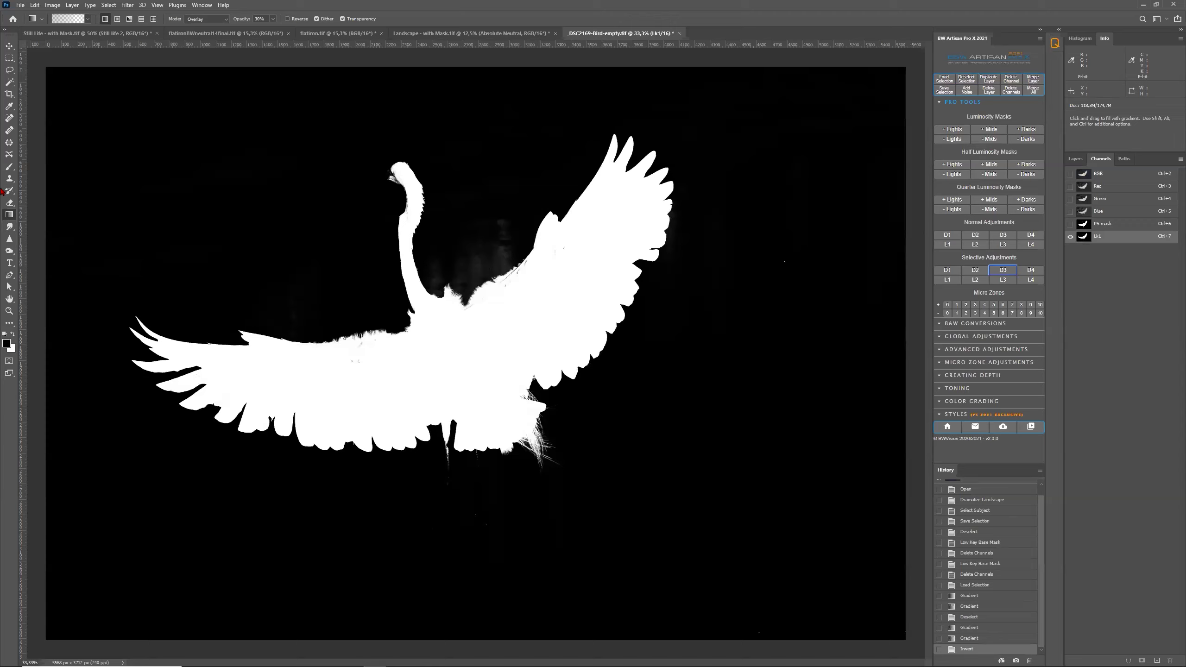
Step: Paint black over the grey patches between the bird's neck and raised wing with an Overlay brush, lowering its opacity to 42%
click(10, 167)
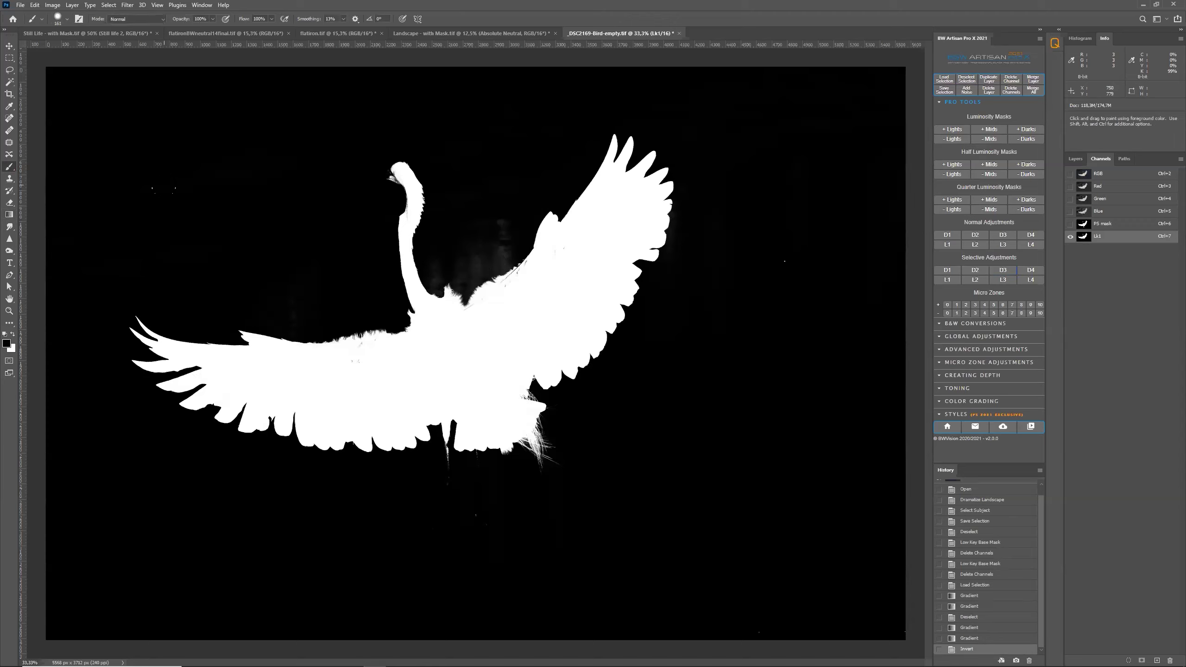
click(140, 18)
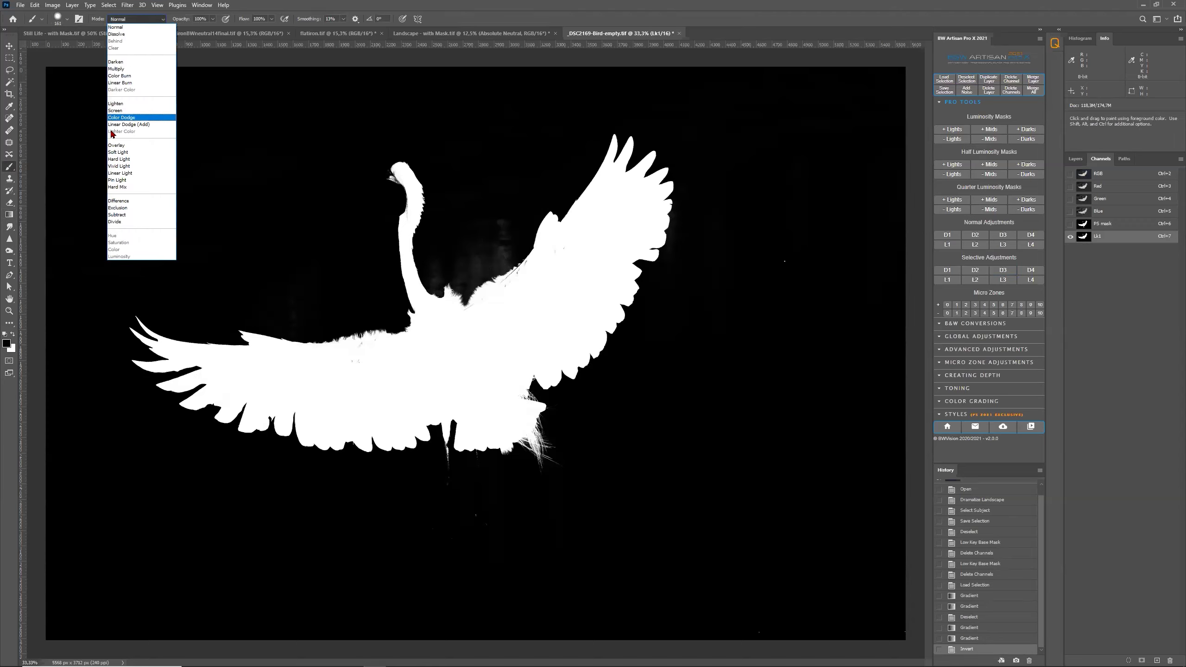
click(117, 146)
mouse_move(476, 238)
mouse_down()
mouse_move(492, 260)
mouse_move(460, 280)
mouse_up()
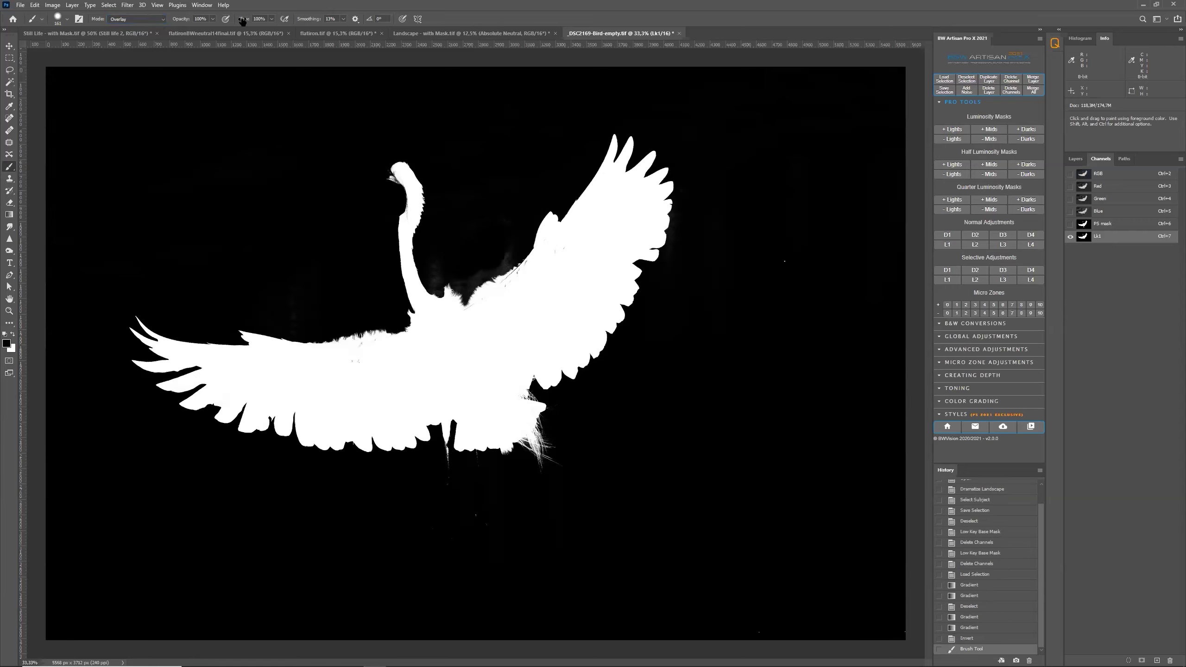
drag(213, 19, 188, 34)
drag(476, 276, 454, 288)
Step: Compare the PS mask channel with the full RGB image along the lower feather edges of the left wing at 100%
key(ctrl+plus)
key(ctrl+plus)
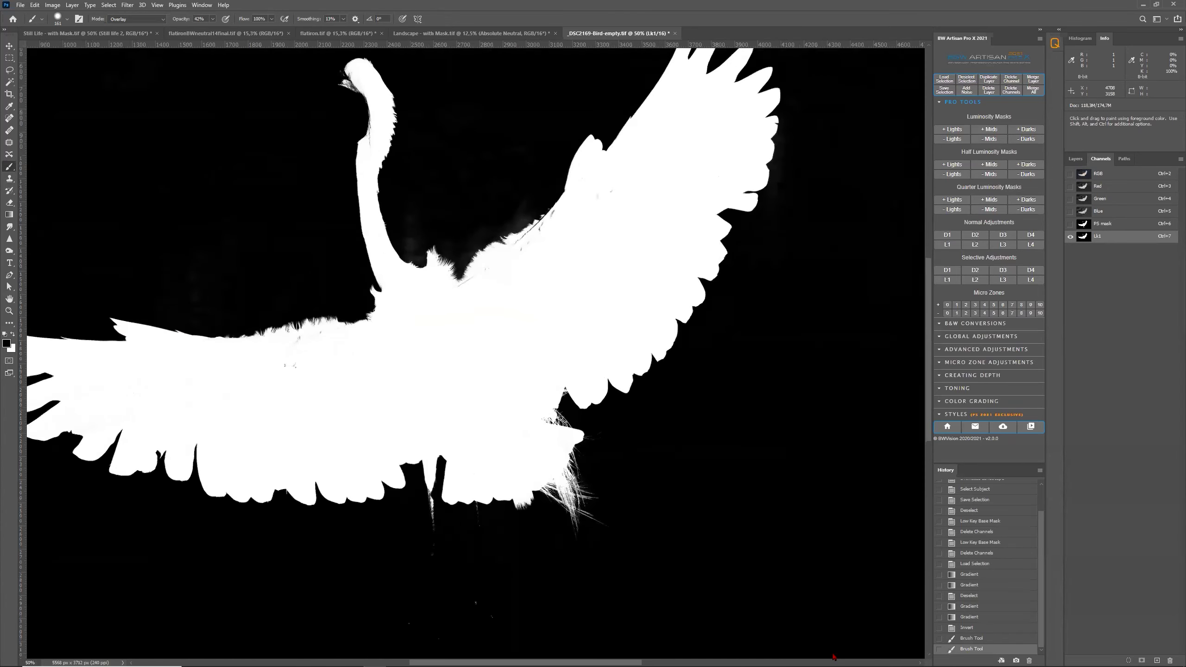
scroll(650, 419, down, 1)
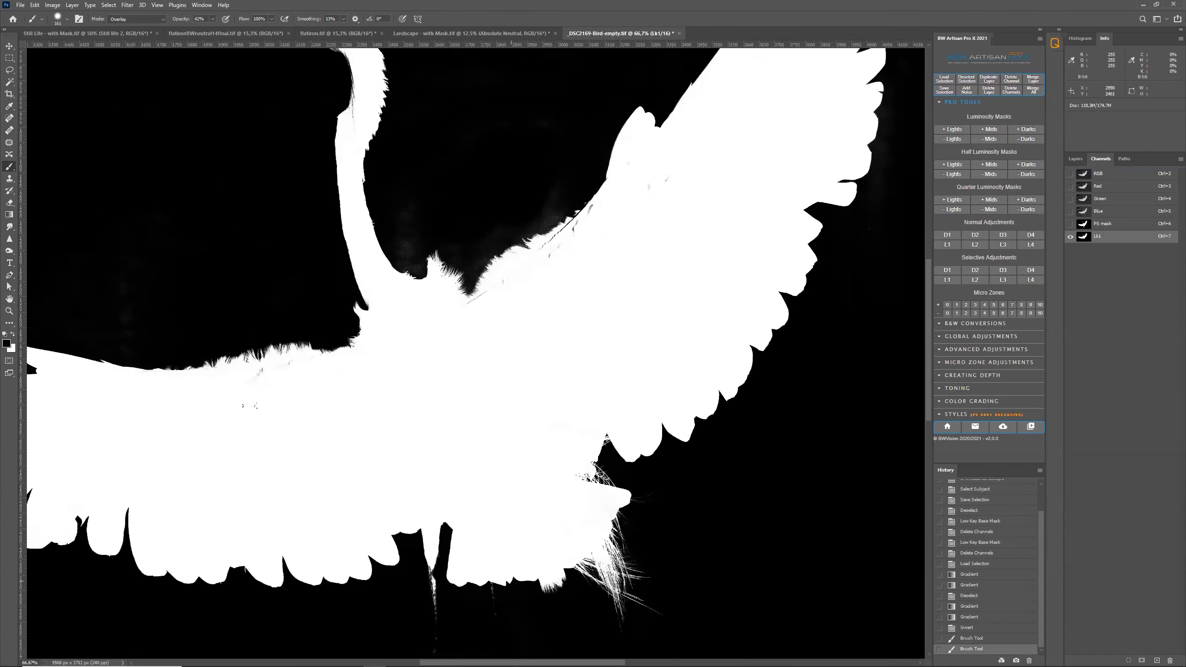
scroll(484, 579, up, 2)
scroll(485, 579, left, 3)
scroll(416, 543, down, 6)
scroll(484, 579, left, 6)
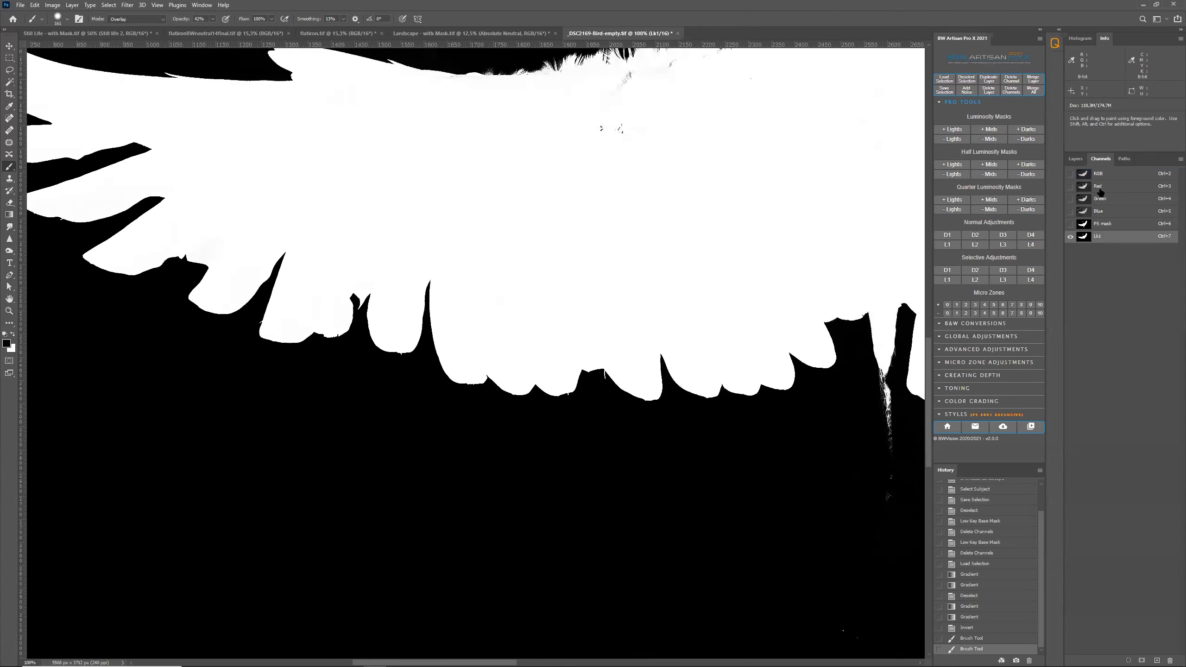
click(1115, 224)
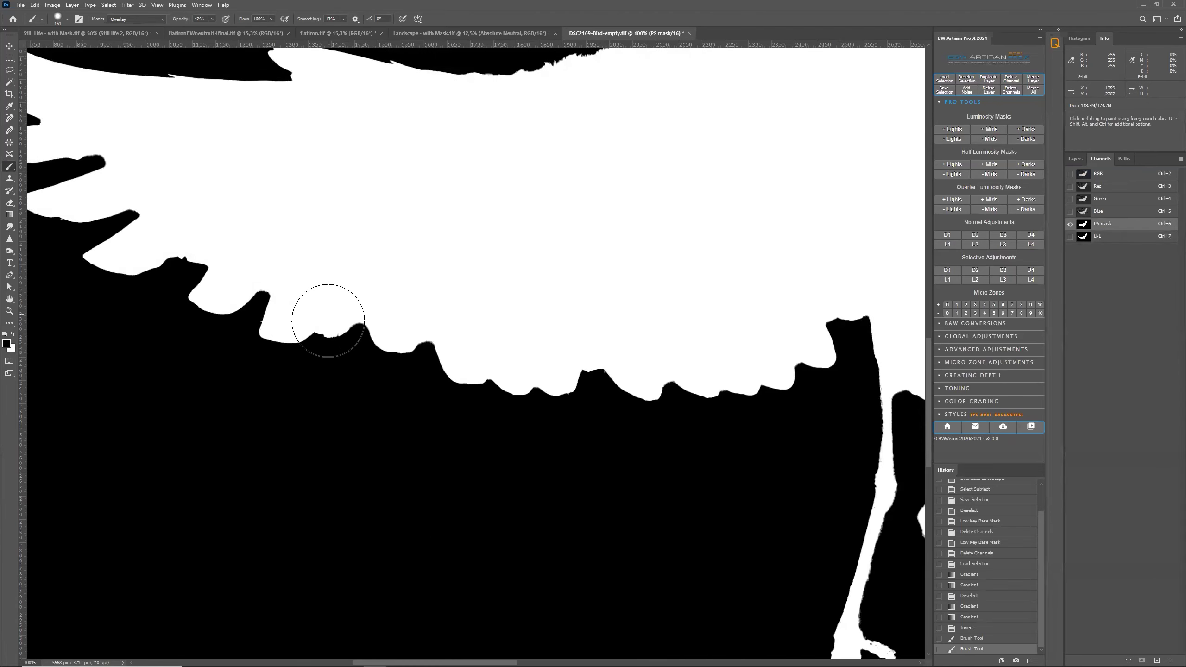
click(1119, 180)
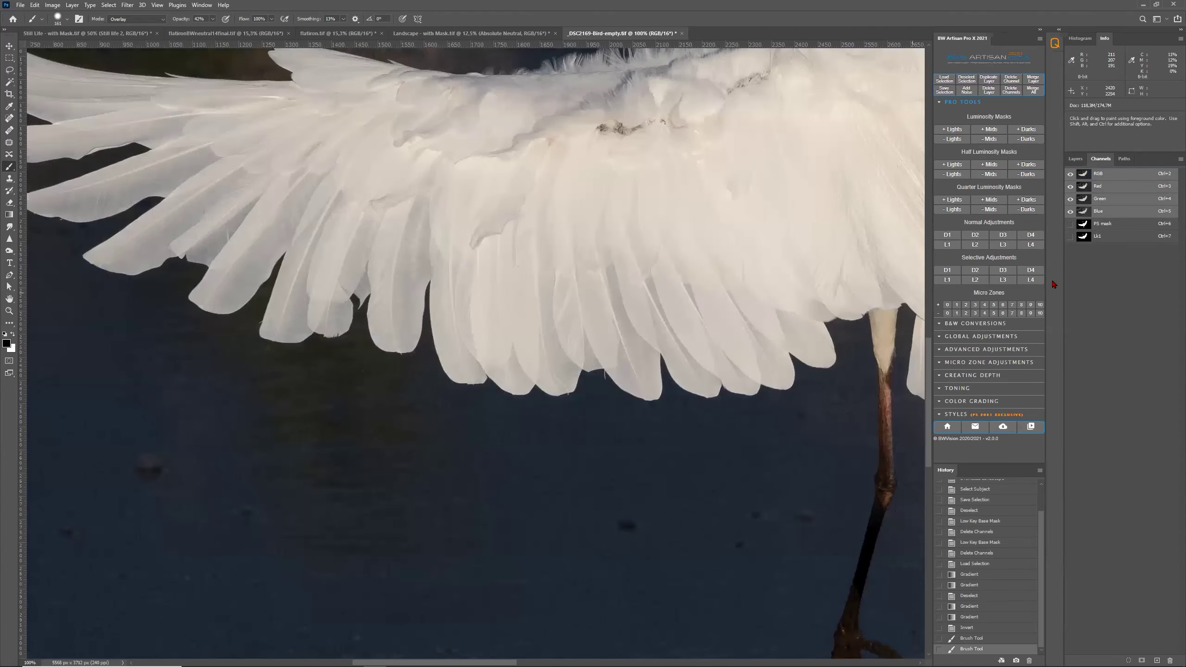
click(1103, 225)
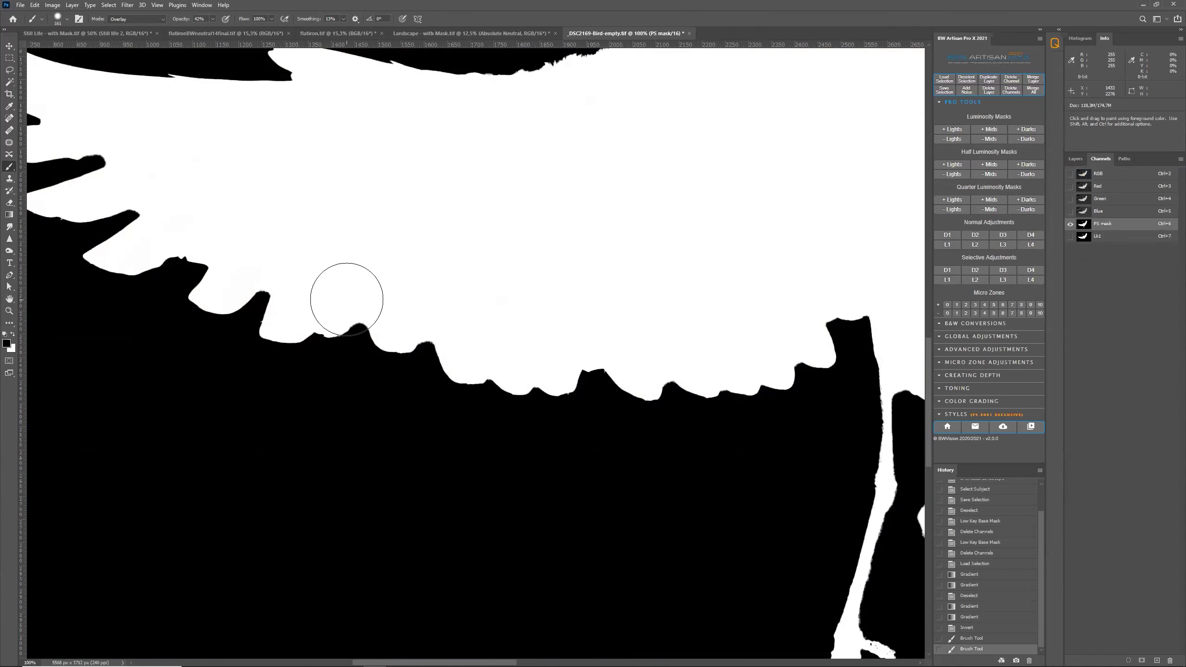
click(1107, 174)
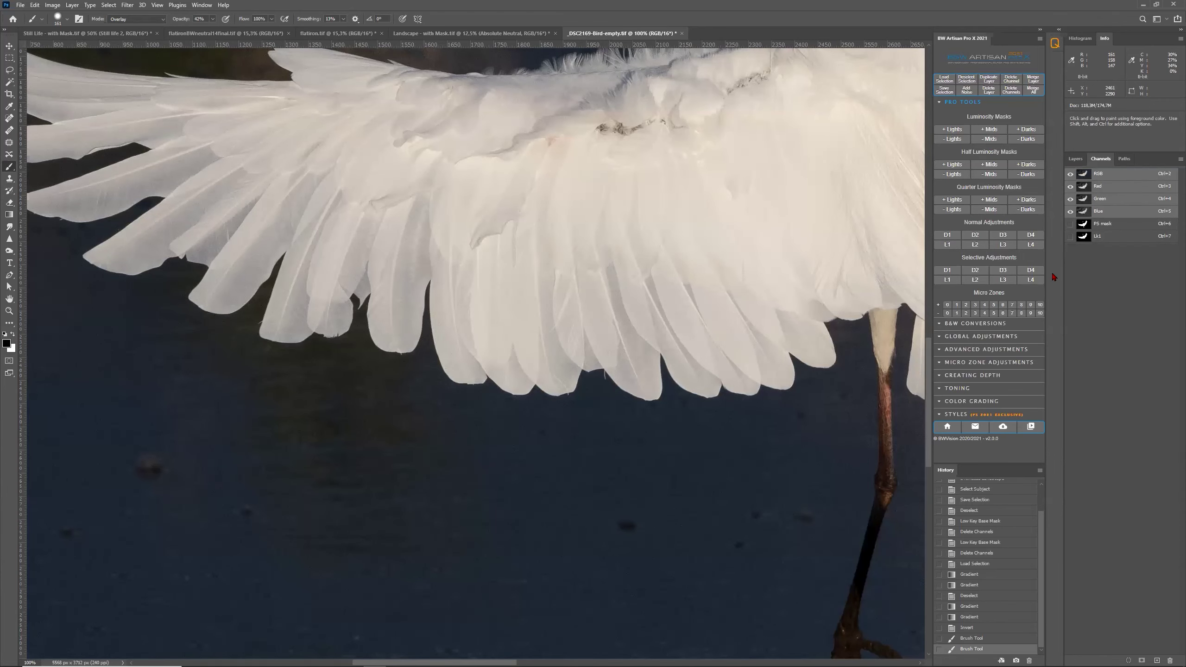
click(1103, 225)
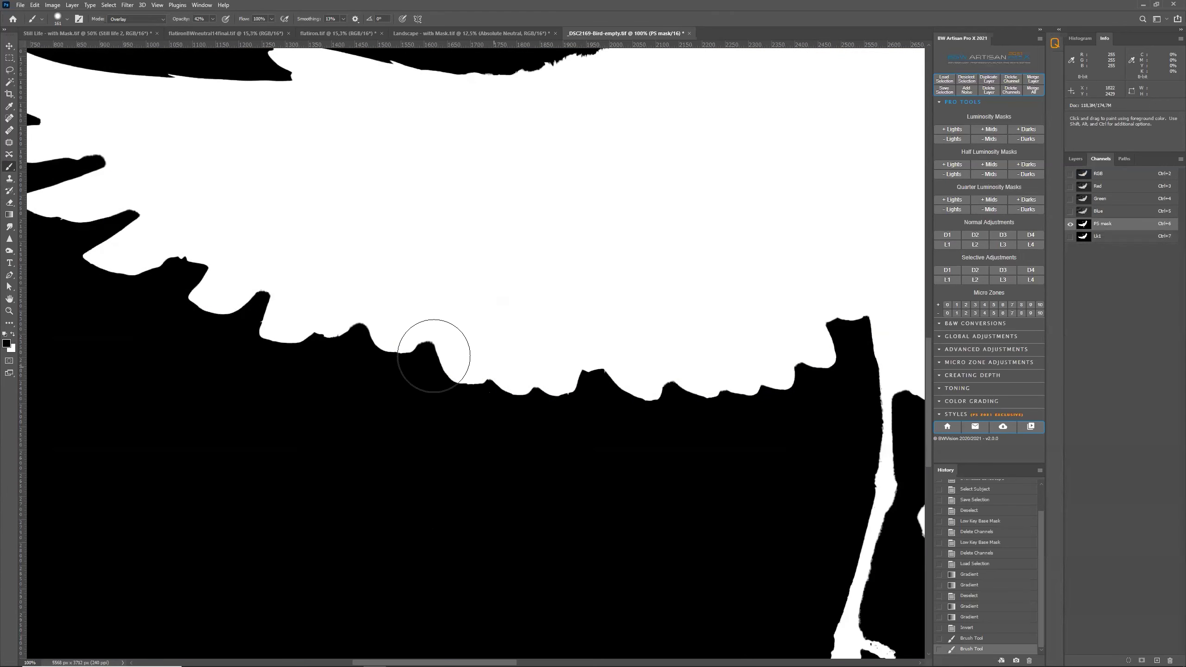
click(1115, 176)
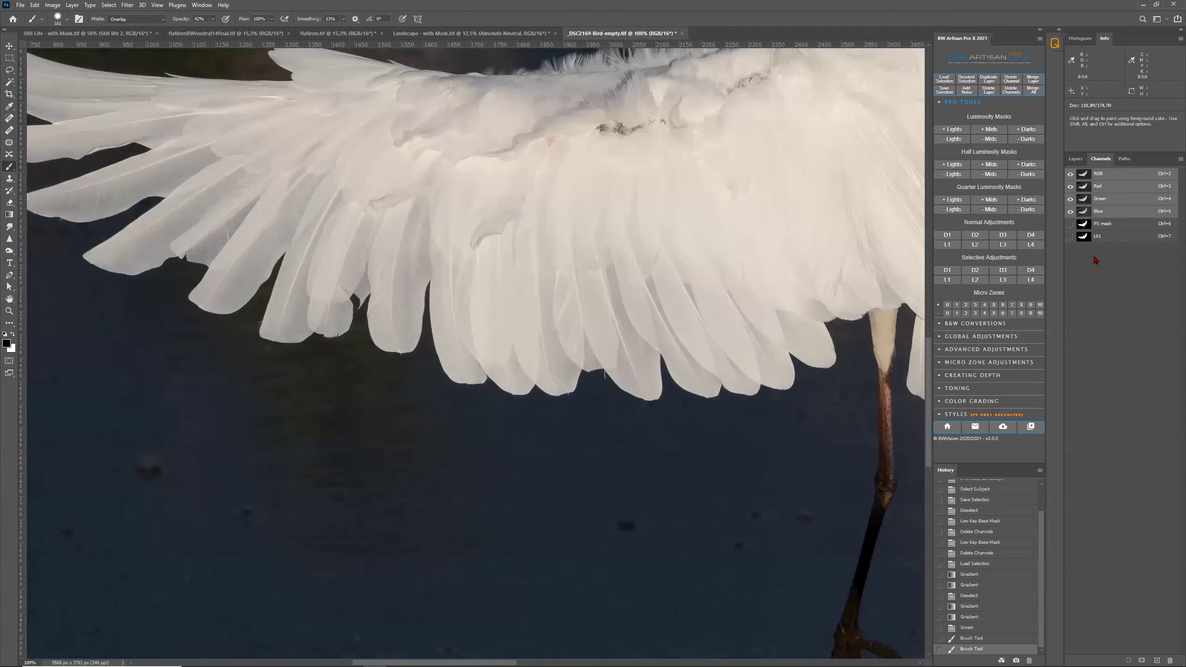
click(1112, 223)
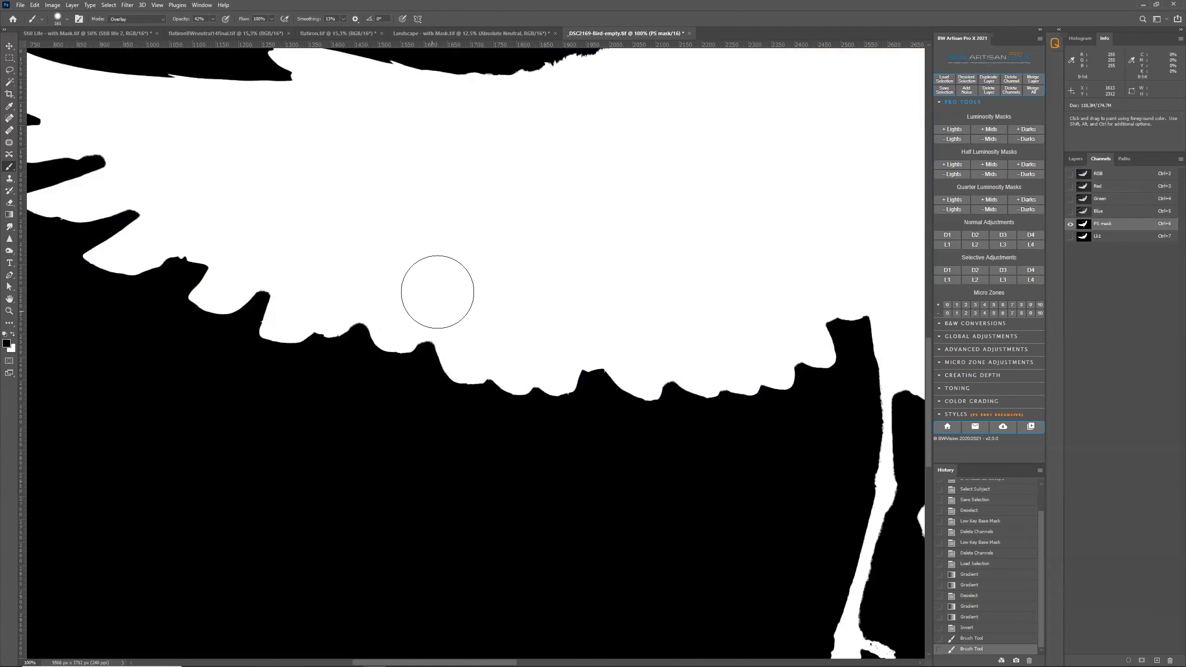
click(1116, 175)
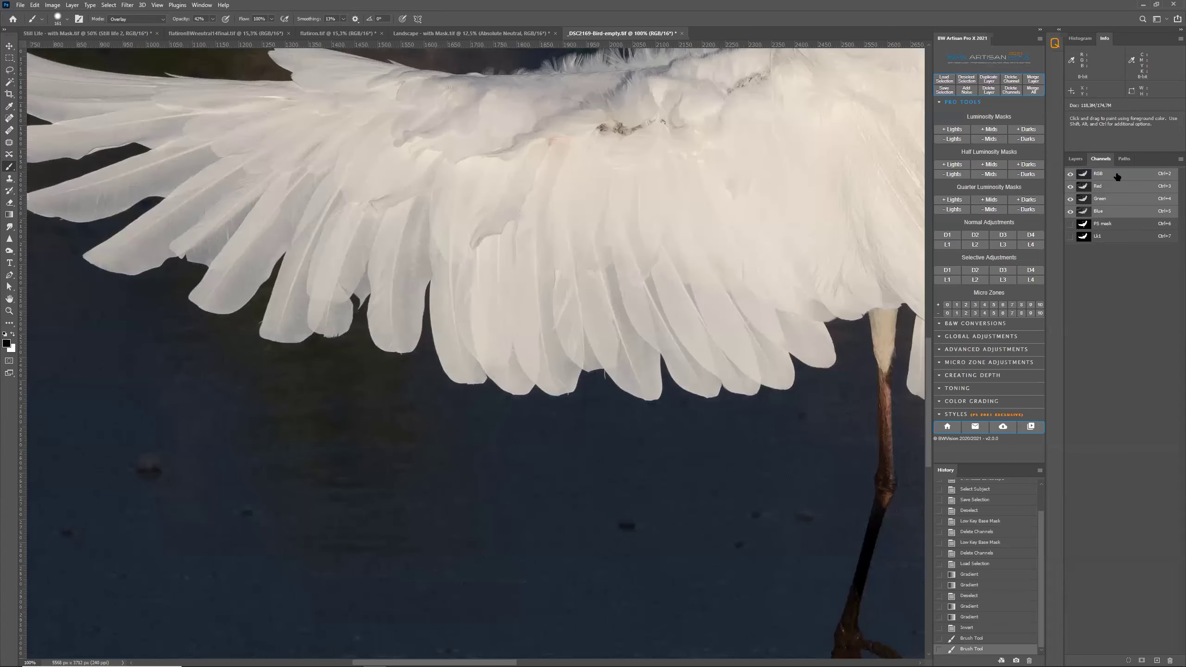
click(1109, 228)
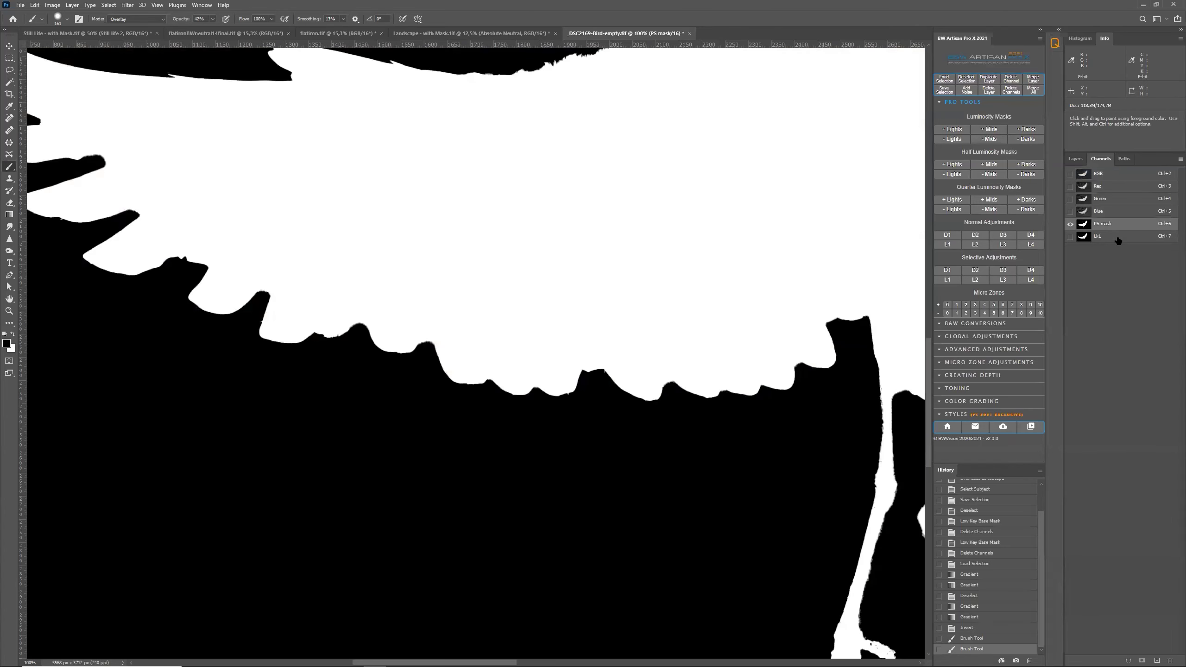
Step: Compare the LK1 mask with the full RGB image along the same lower wing feathers
click(1114, 237)
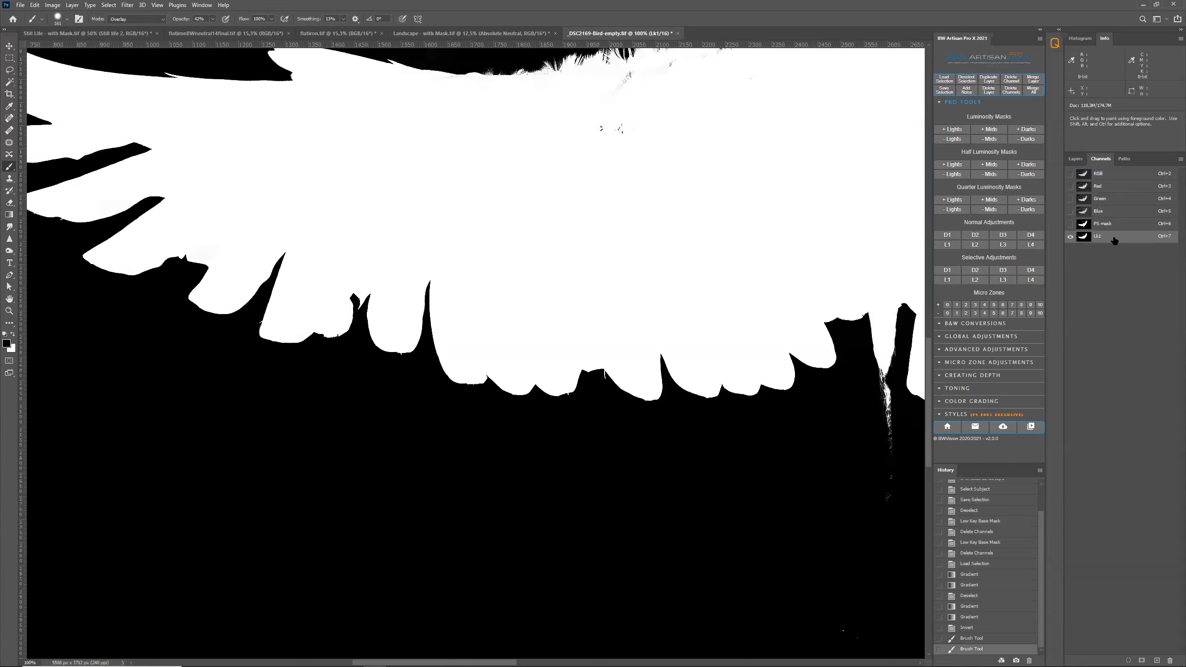
click(1116, 177)
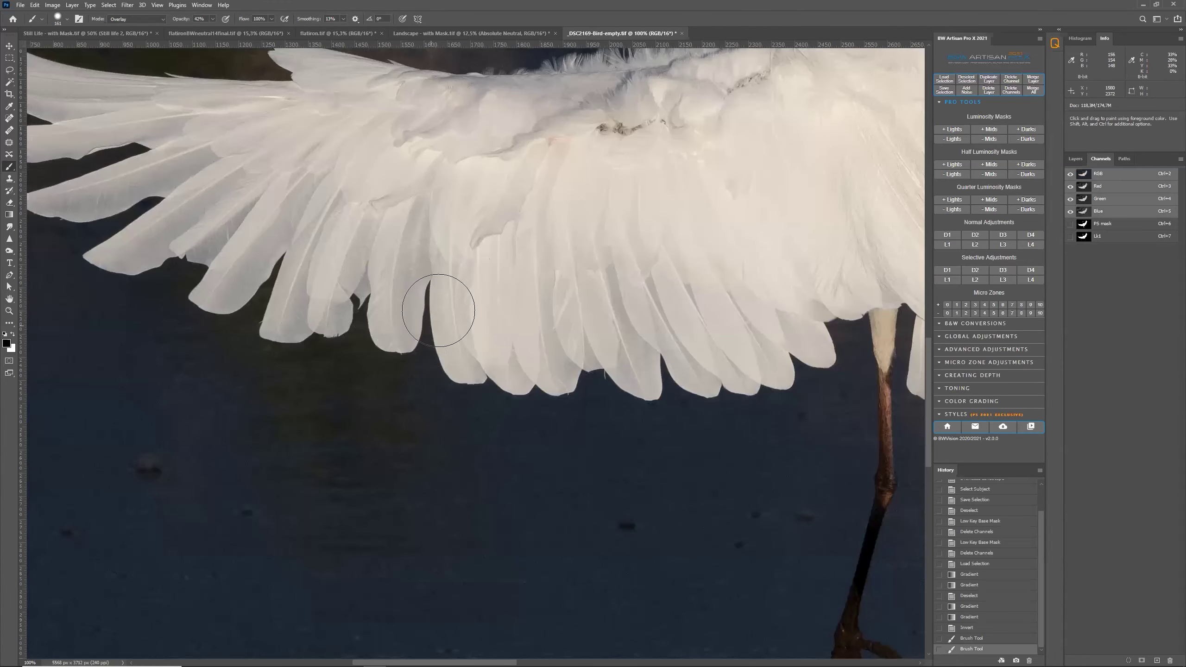
click(1103, 237)
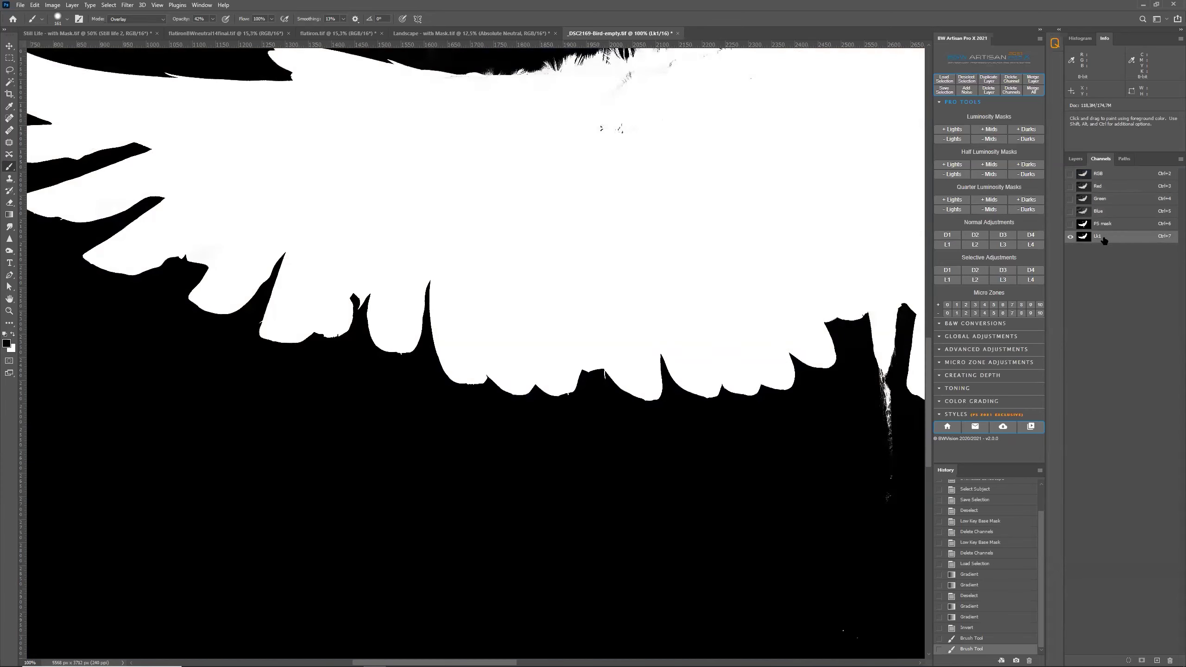
Step: Compare the PS mask and LK1 channels around the bird's fine tail feathers and legs
scroll(700, 341, right, 8)
scroll(663, 350, right, 2)
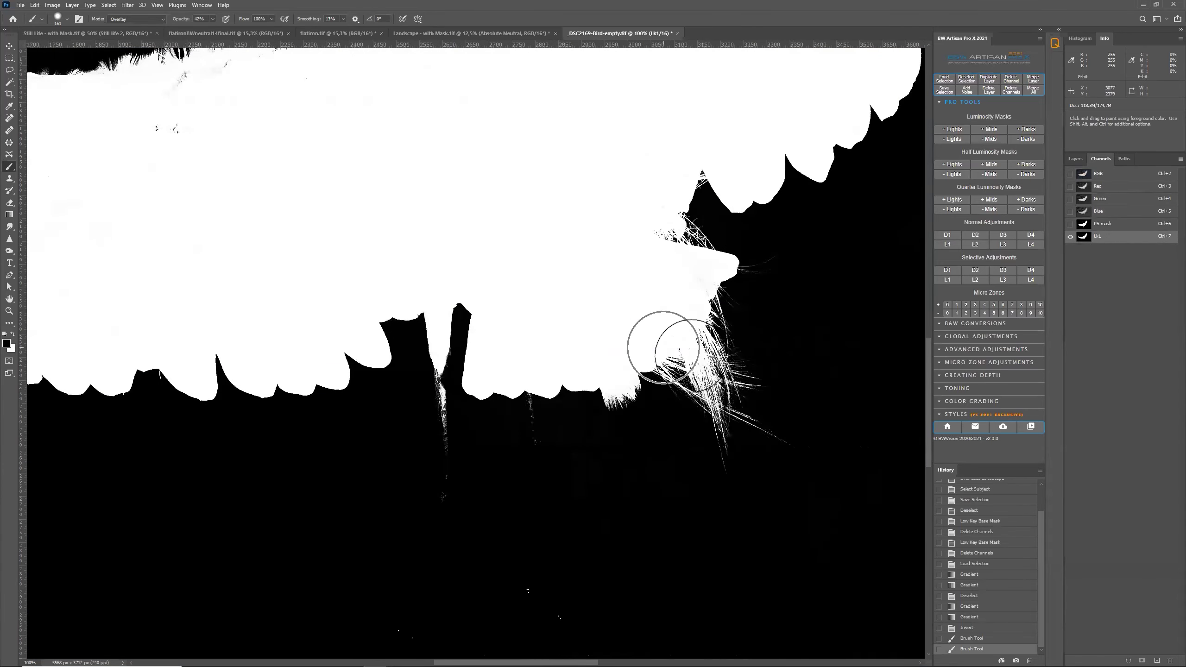
click(1111, 226)
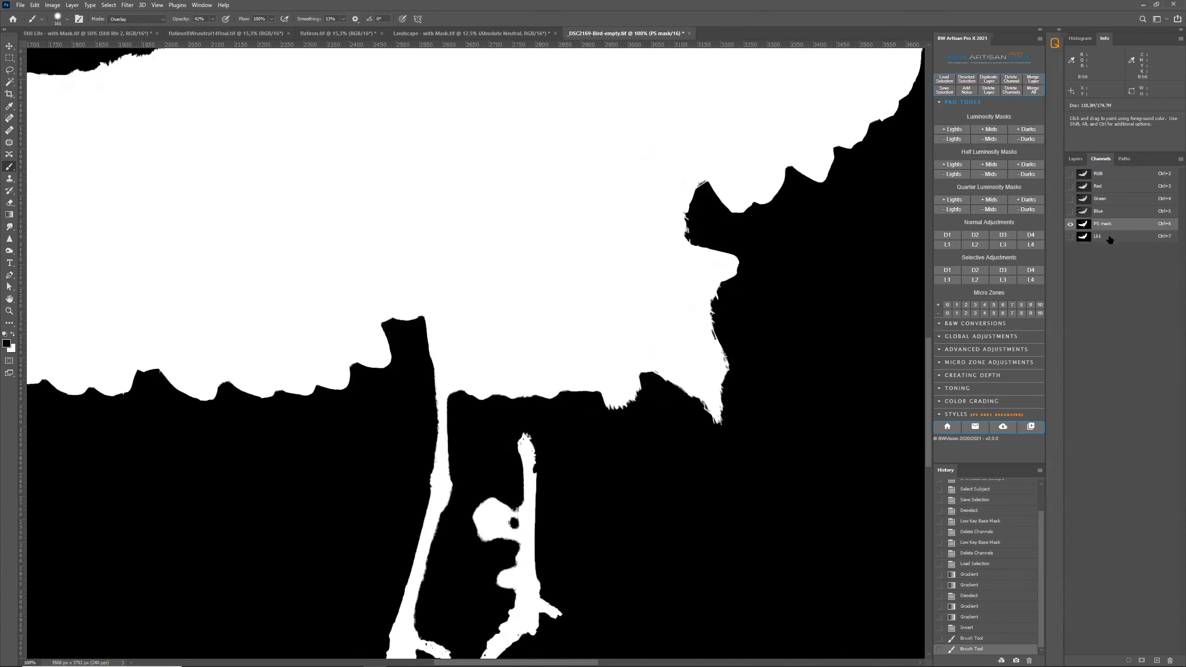
click(1107, 237)
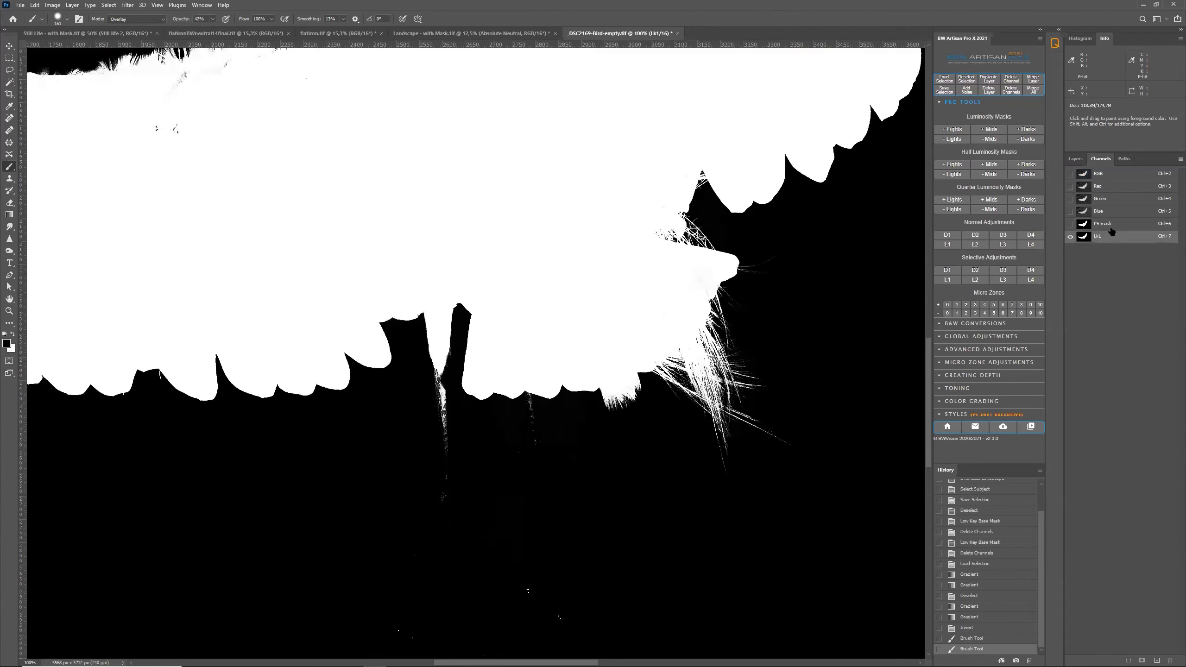
click(1111, 228)
click(1108, 238)
click(1112, 229)
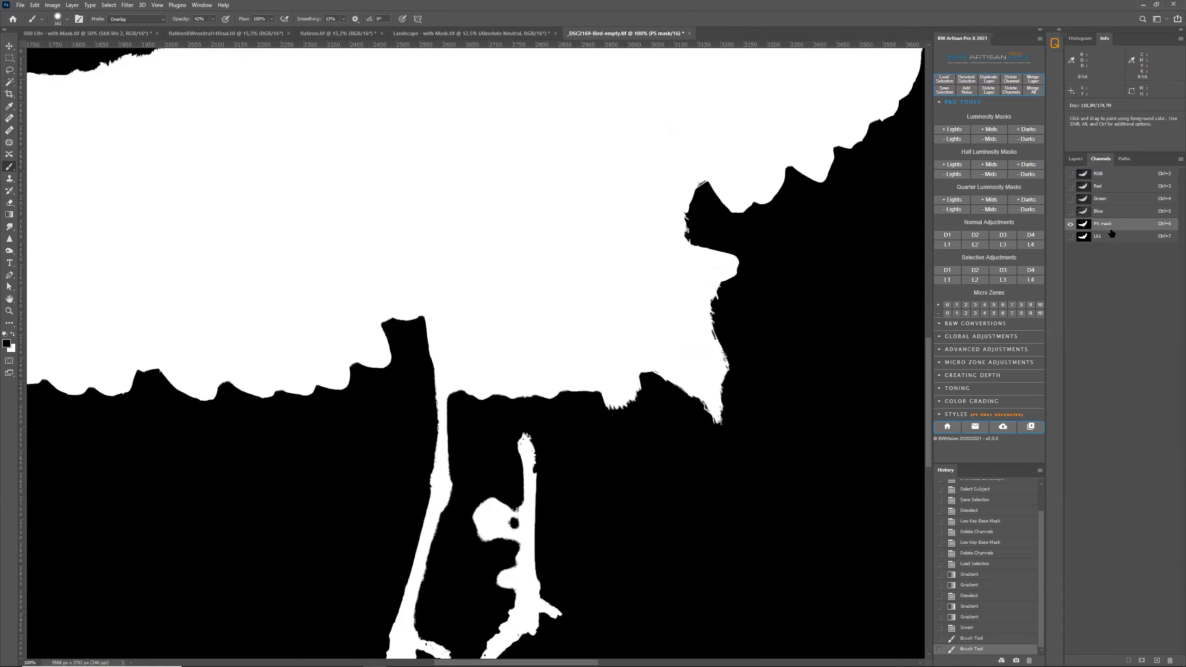
click(1108, 238)
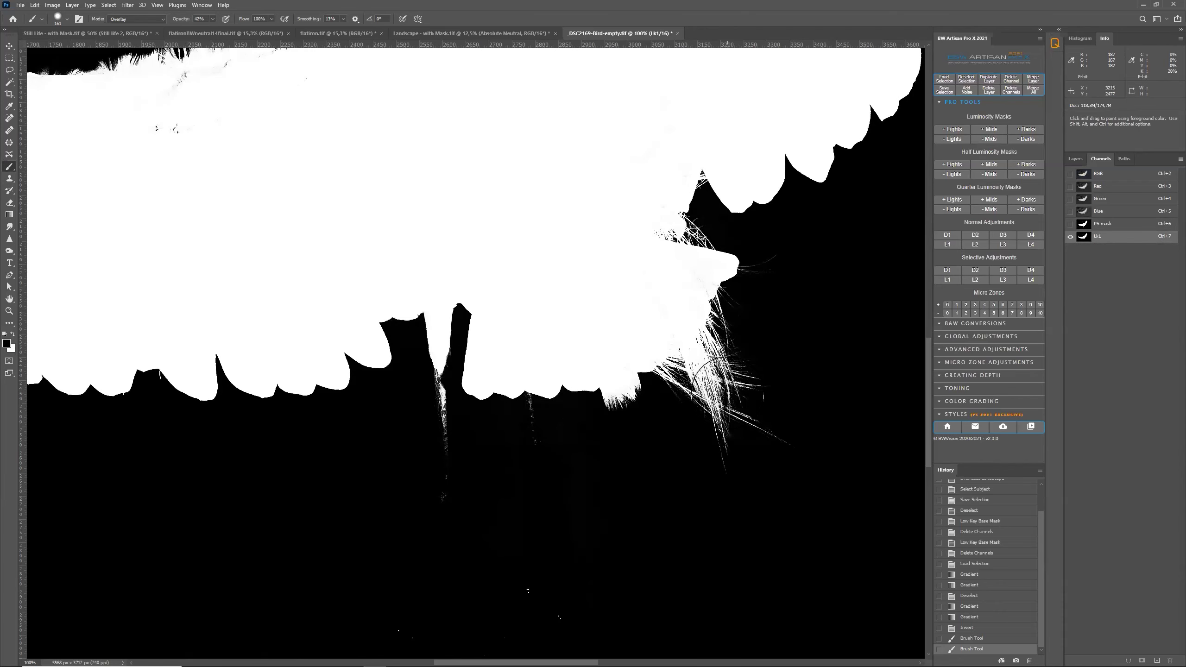
Step: Compare the PS mask and LK1 channels along the base of the neck and the back feathers
scroll(727, 392, up, 10)
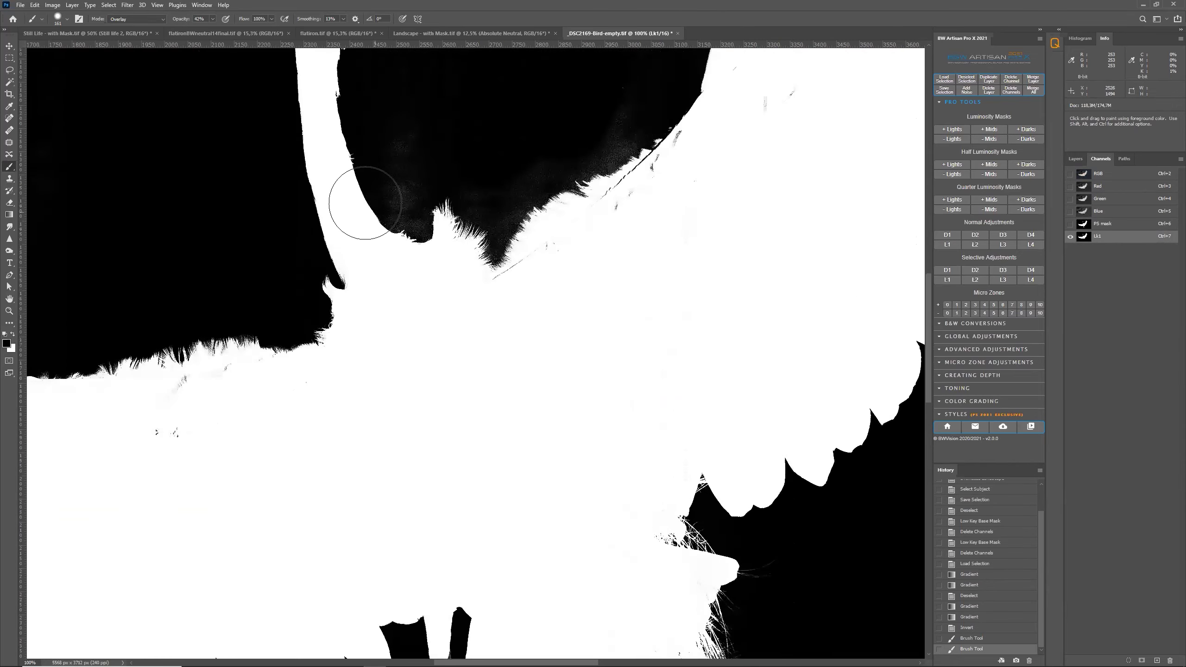
click(1109, 224)
click(1101, 238)
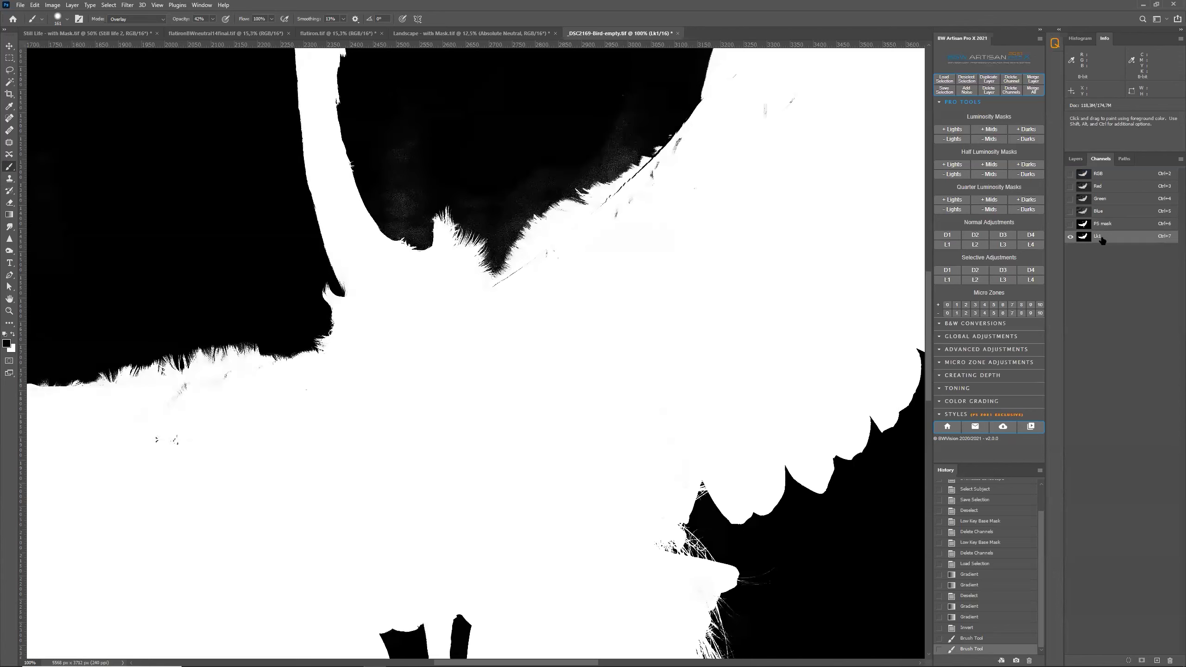
Step: Compare the PS mask, LK1 and RGB composite across the whole bird, ending on the RGB composite
key(ctrl+0)
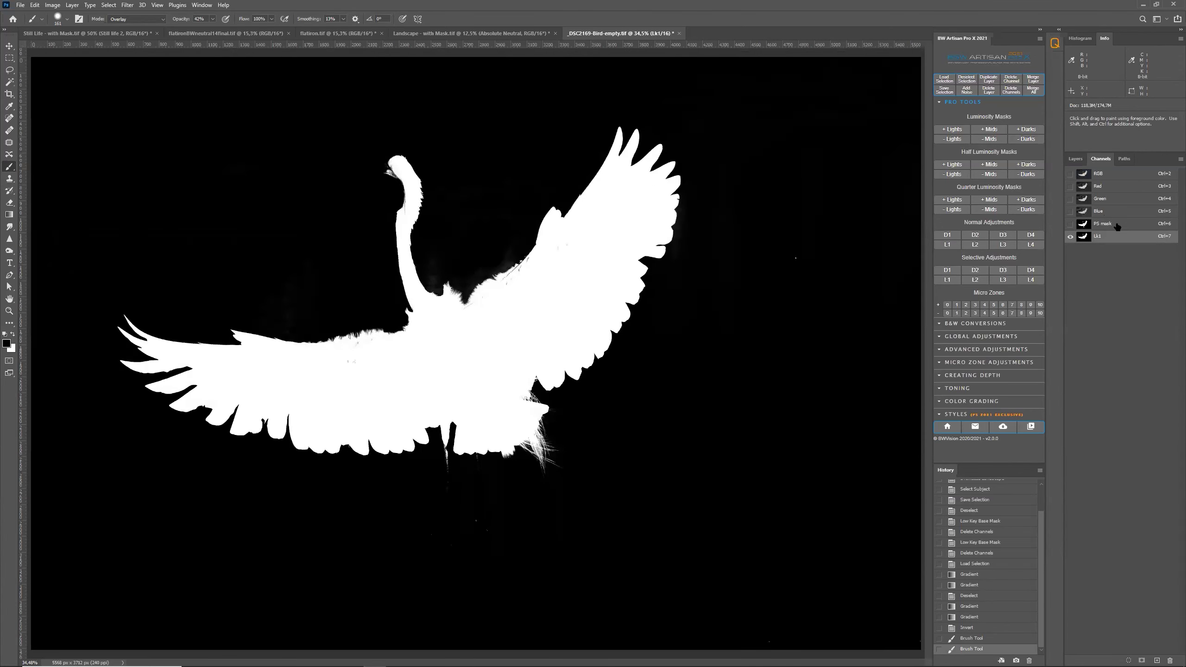
click(1114, 225)
click(1109, 179)
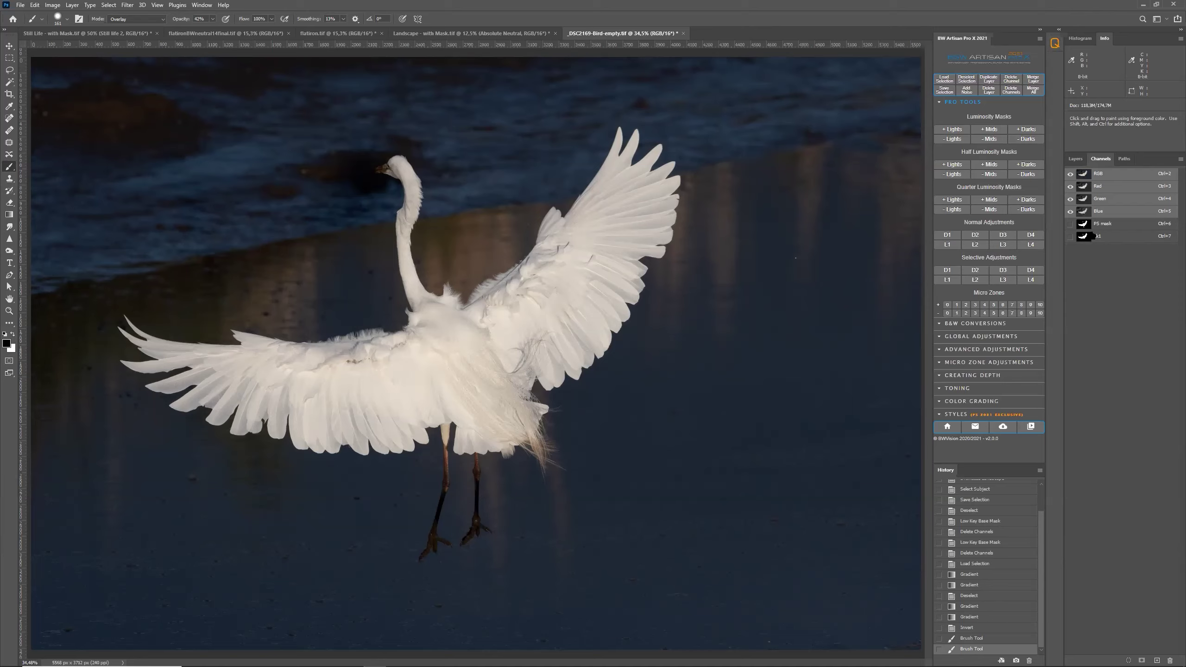
click(1104, 225)
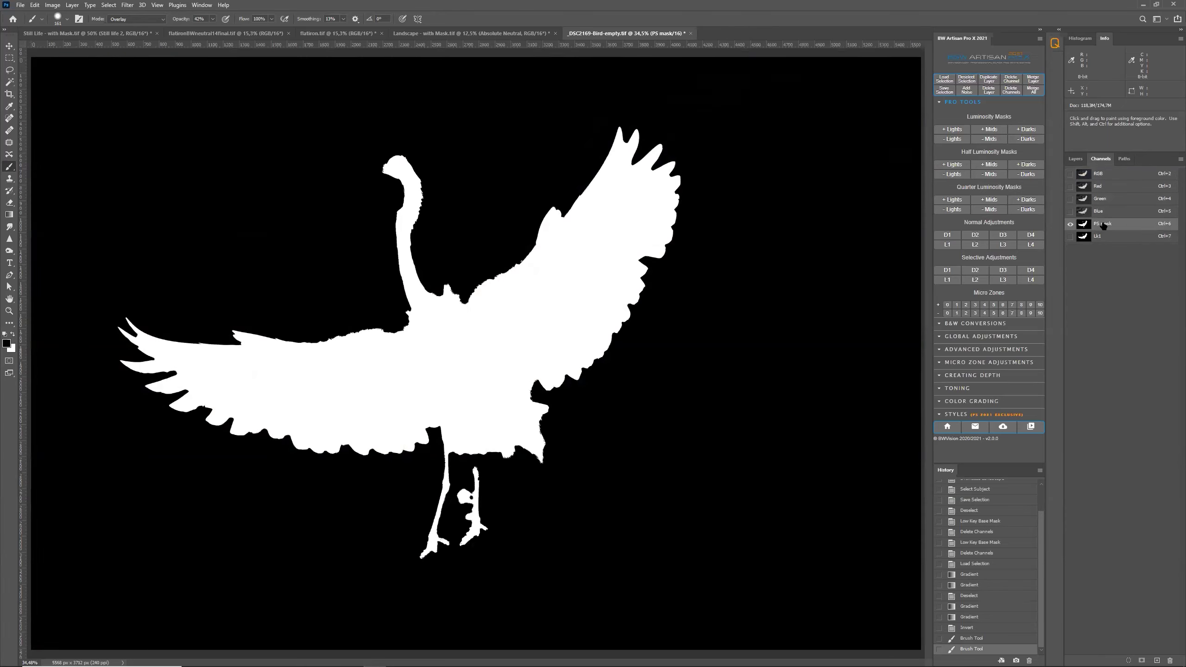
click(1102, 236)
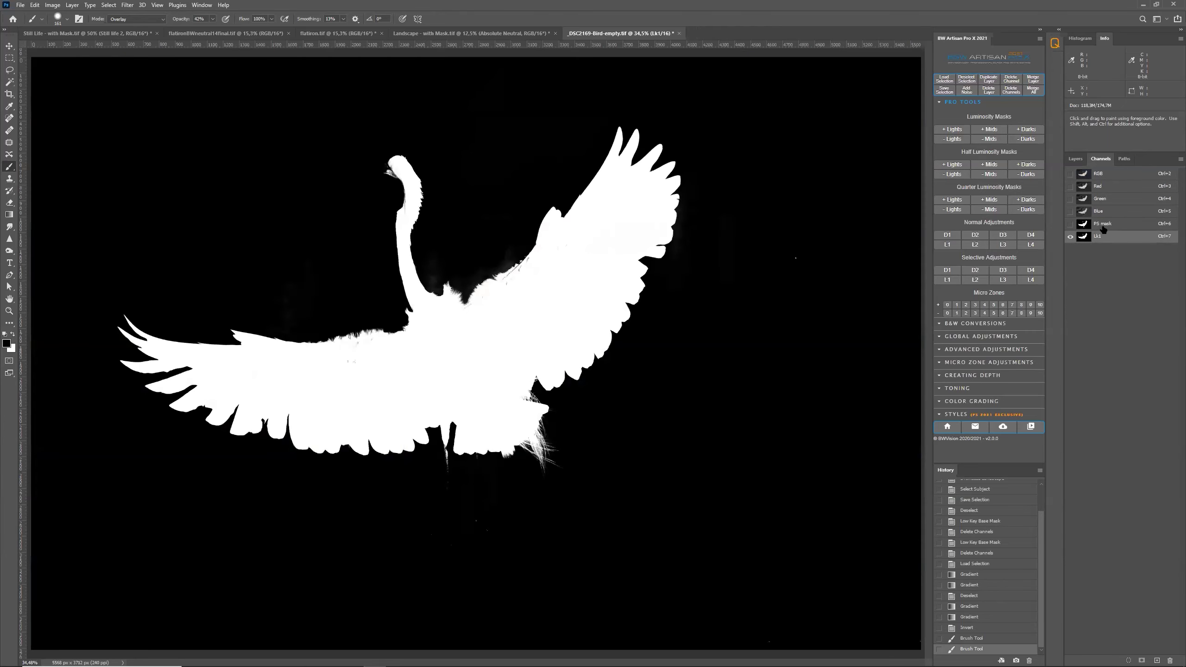
click(1104, 225)
click(1113, 176)
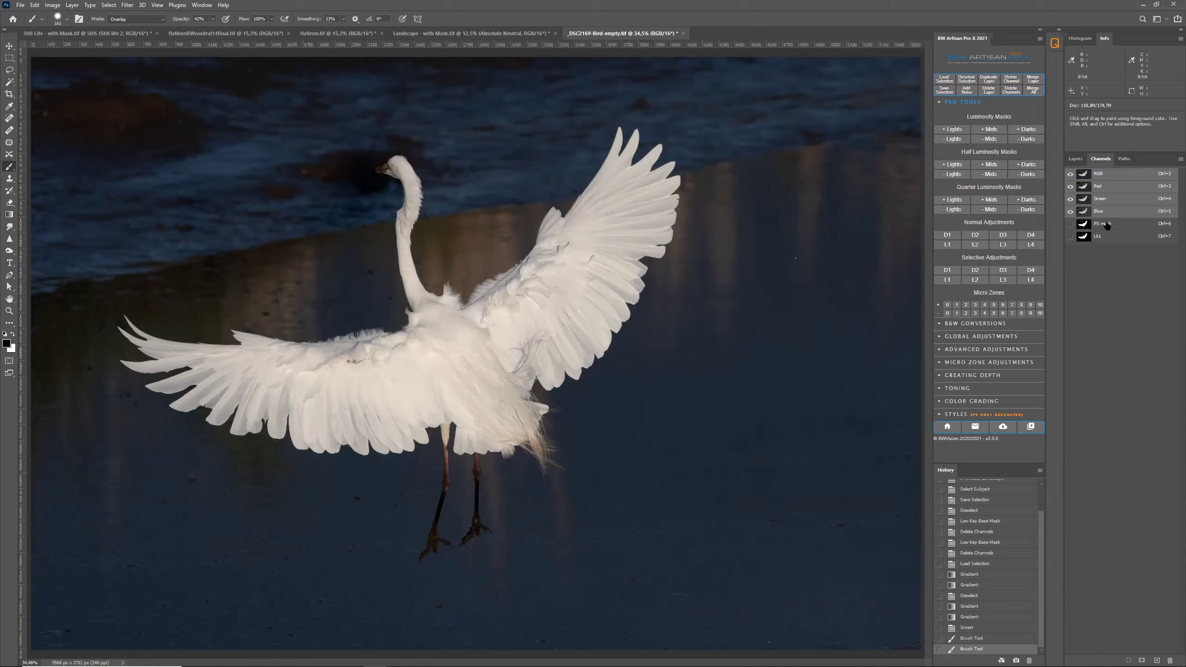
Step: Invert the LK1 channel and create the Low Mid advanced refine masks with Quick Mask Pro
click(1107, 238)
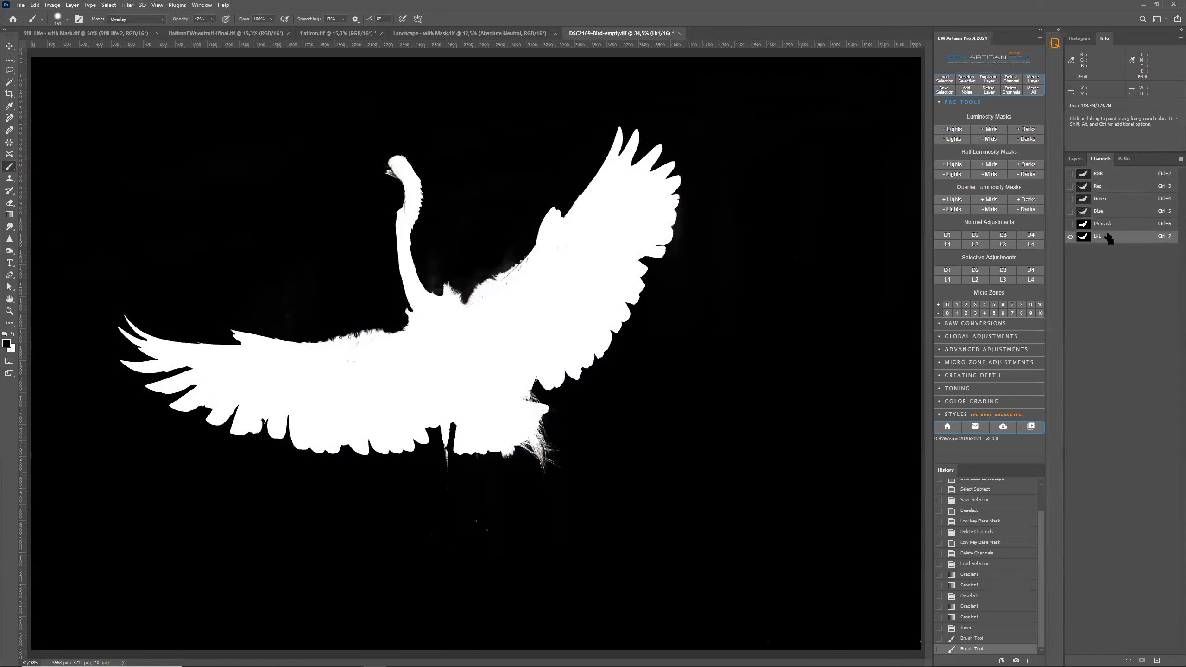
key(ctrl+i)
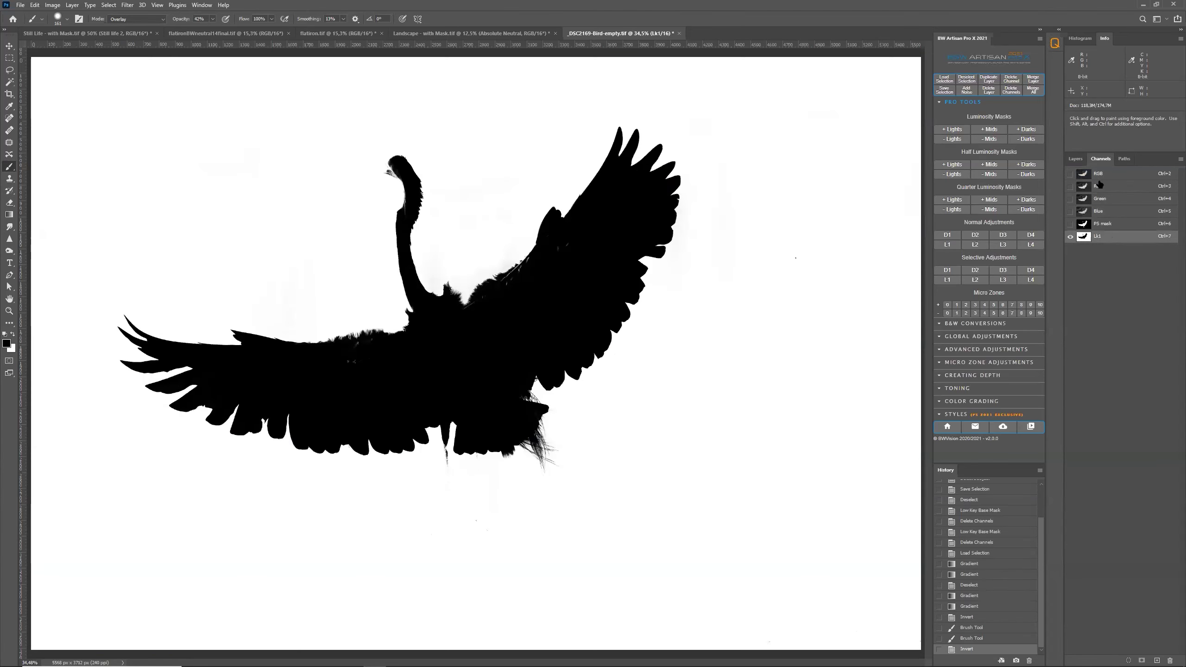
click(1056, 44)
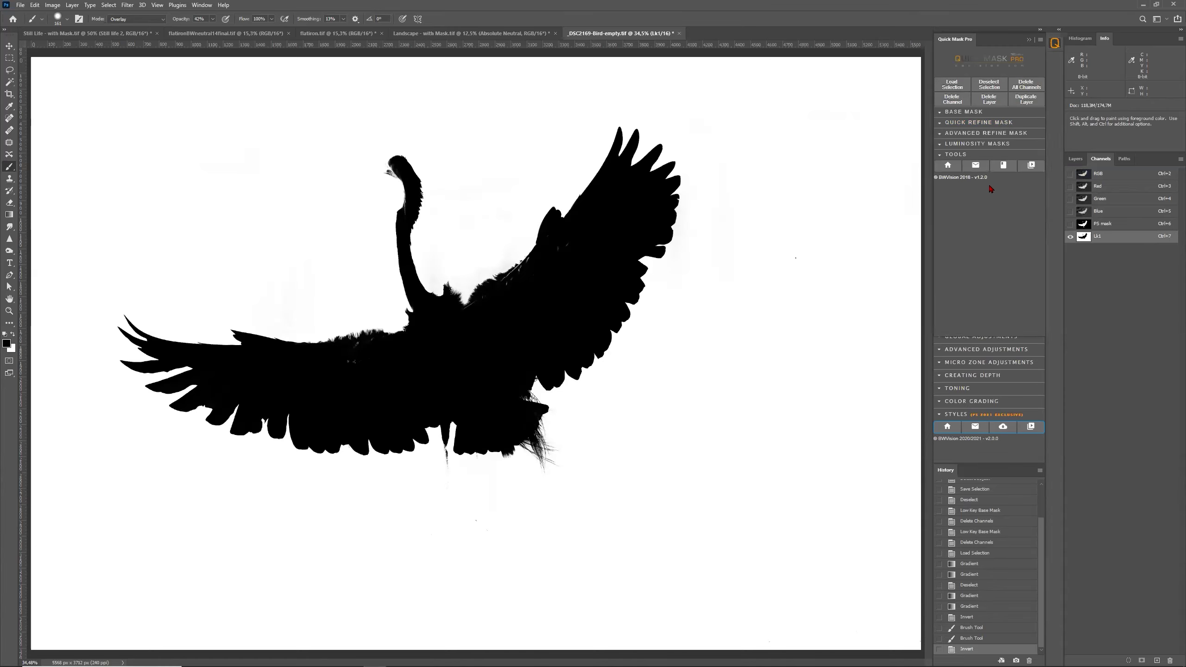
click(984, 135)
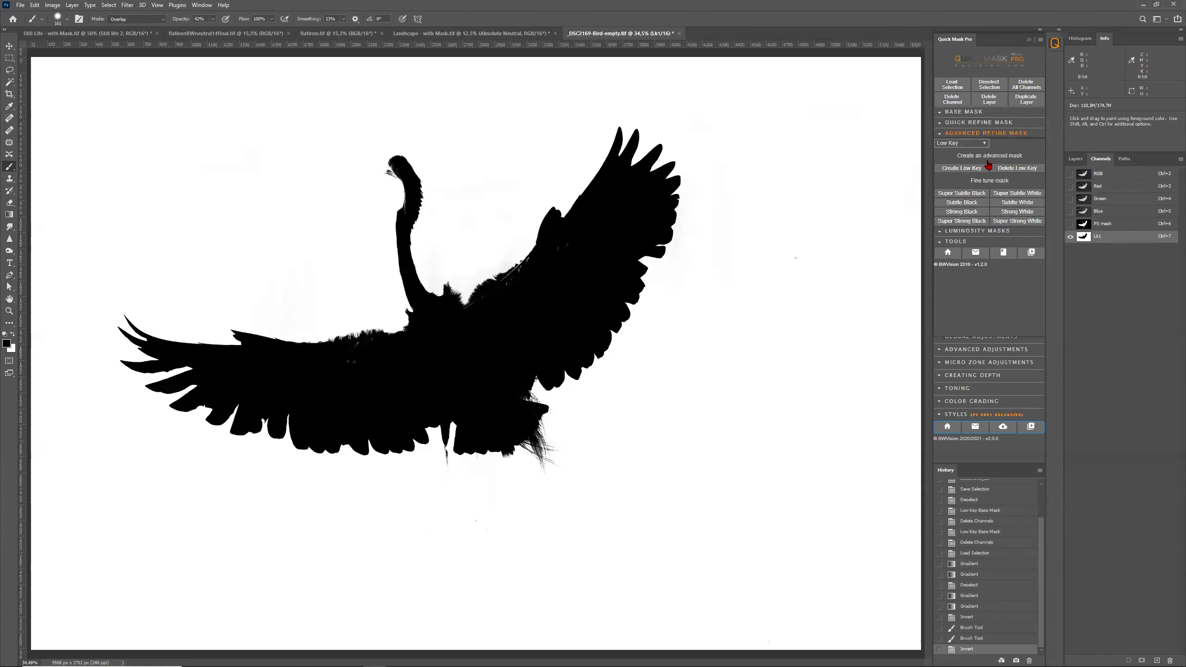
click(964, 144)
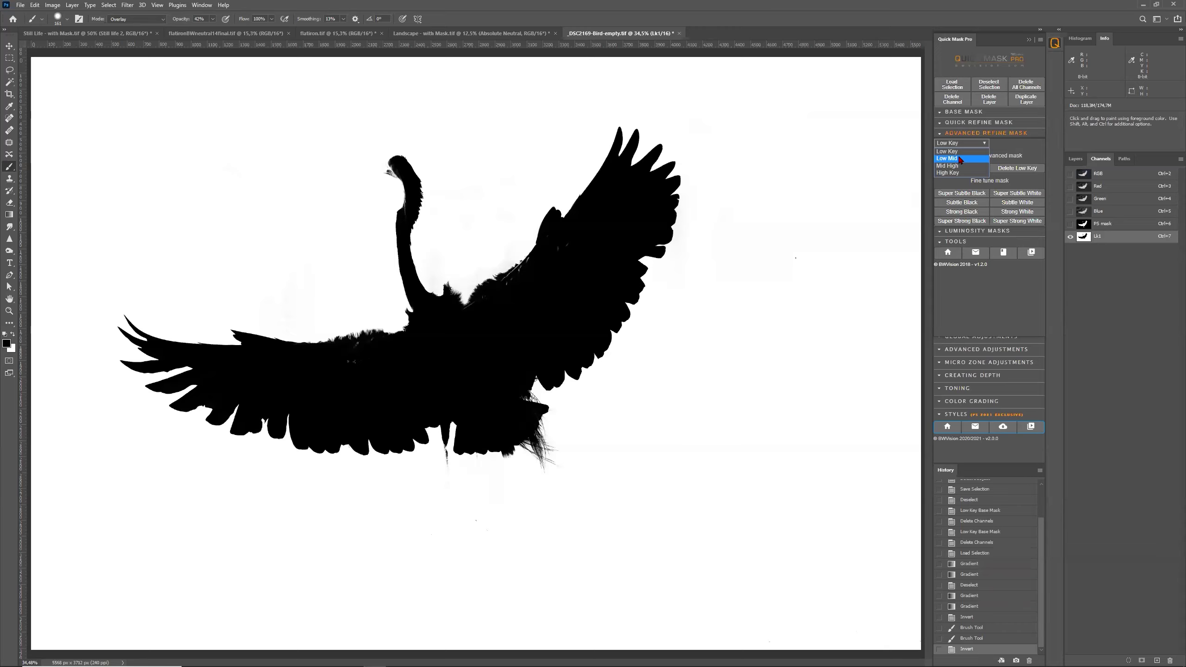
click(959, 158)
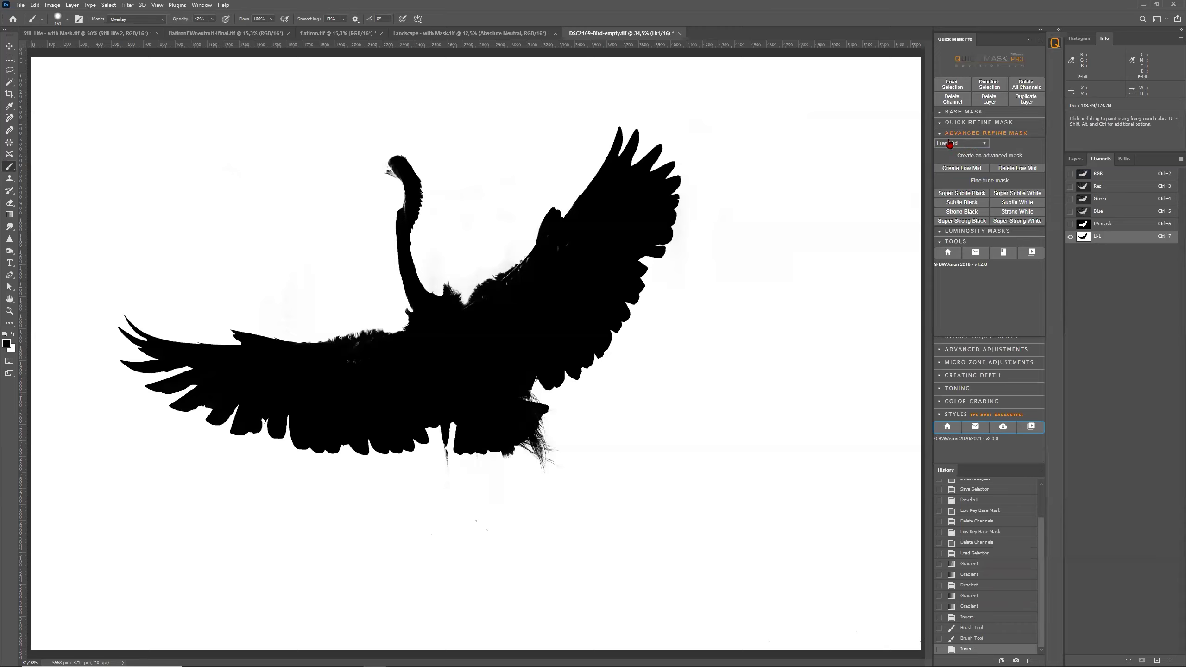
click(959, 168)
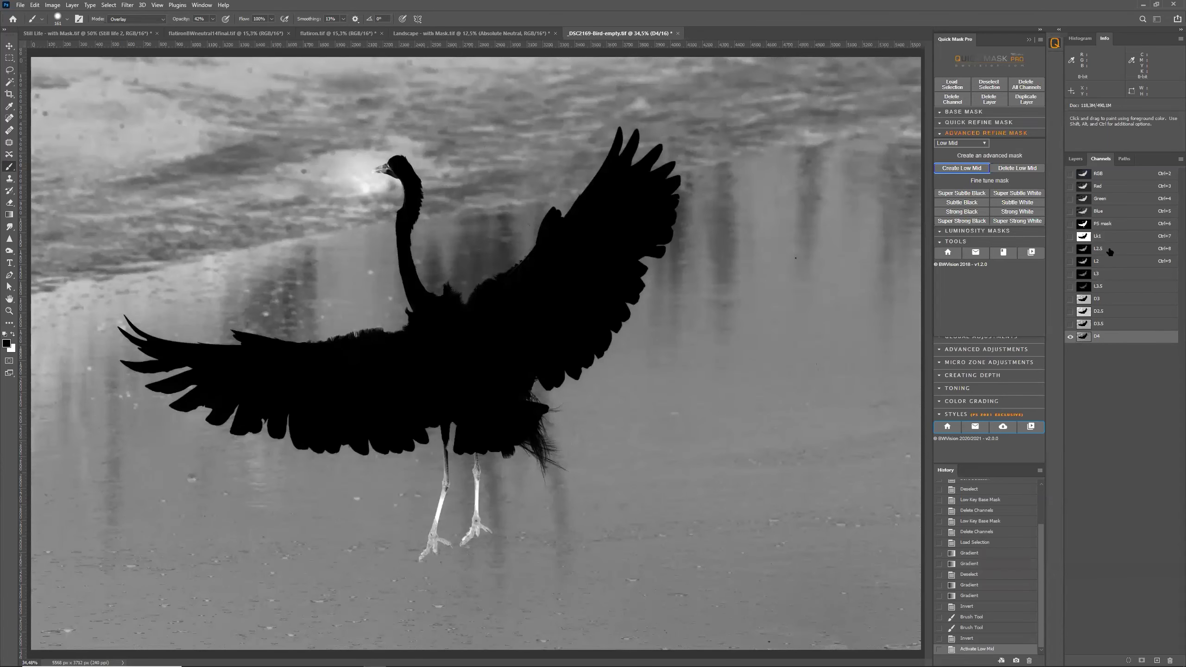
Step: Lasso the feathers of the lower wing in the LK1 channel and fine-tune them with Low Mid Strong White
click(1110, 237)
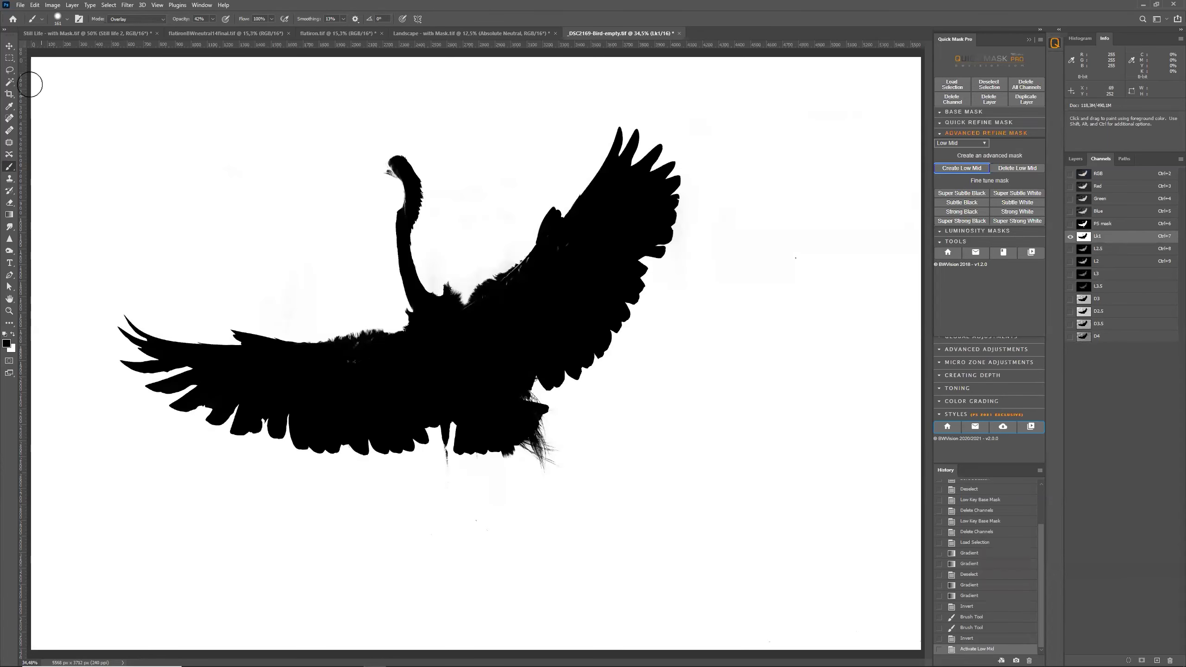
click(9, 69)
mouse_move(186, 369)
mouse_down()
mouse_move(97, 310)
mouse_move(319, 514)
mouse_move(443, 448)
mouse_move(182, 333)
mouse_up()
click(999, 212)
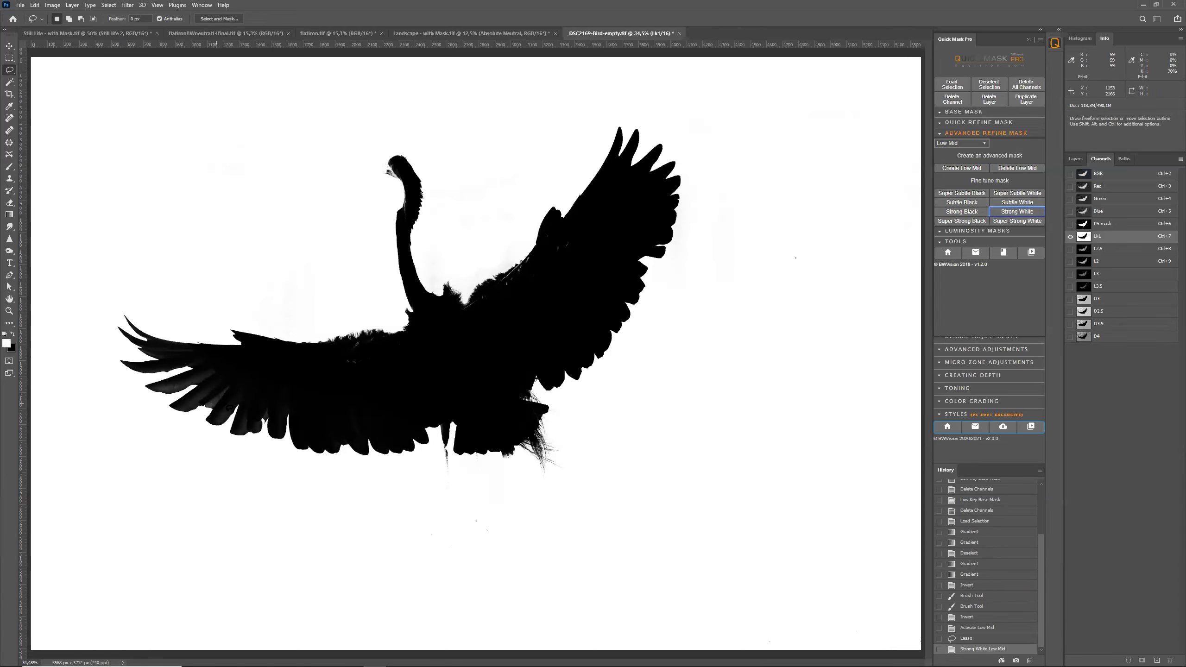
Step: Invert the LK1 channel again and compare it with the PS mask along the lower wing feathers
drag(103, 355, 430, 388)
key(ctrl+plus)
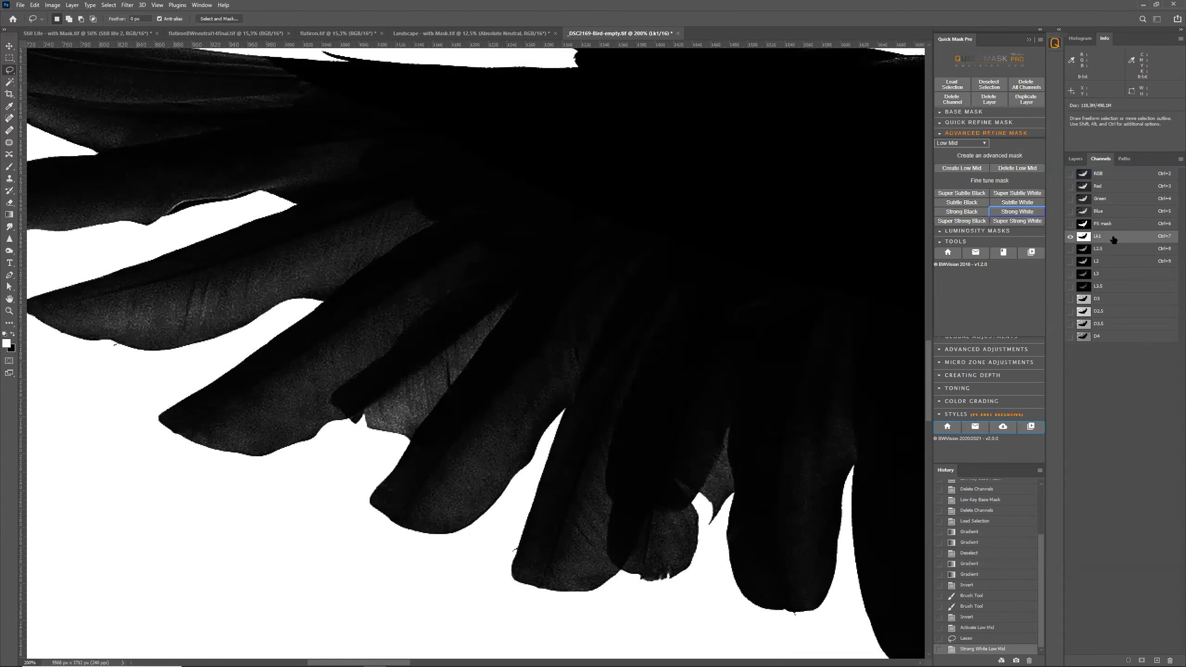
key(ctrl)
key(ctrl+i)
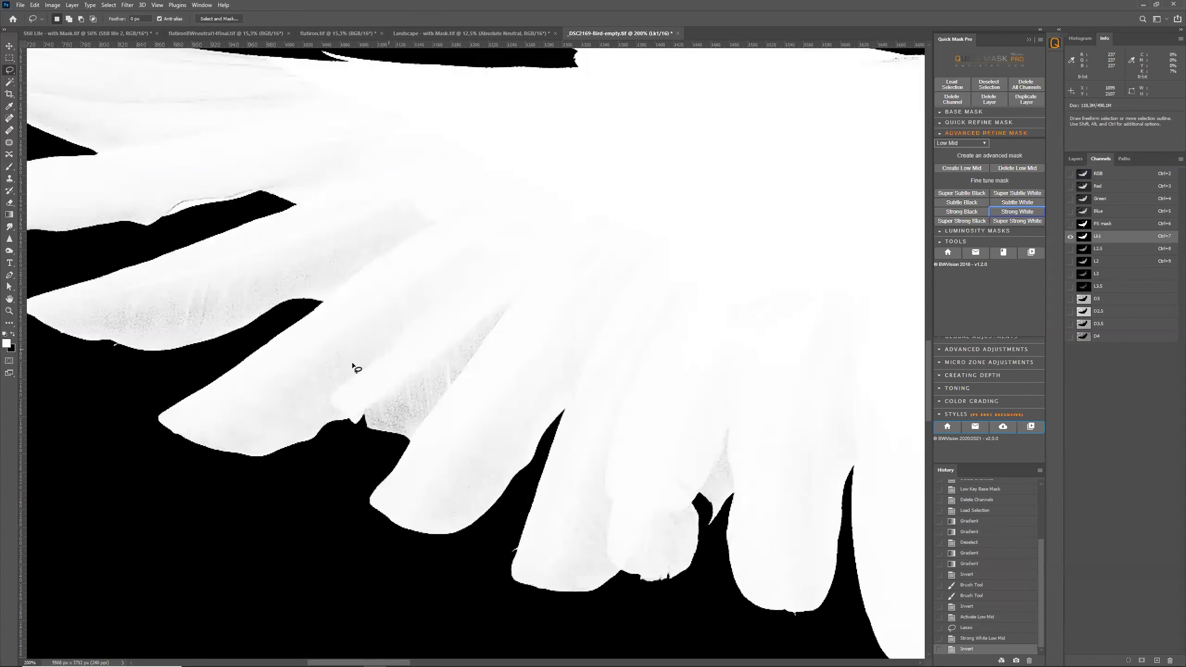
click(1113, 227)
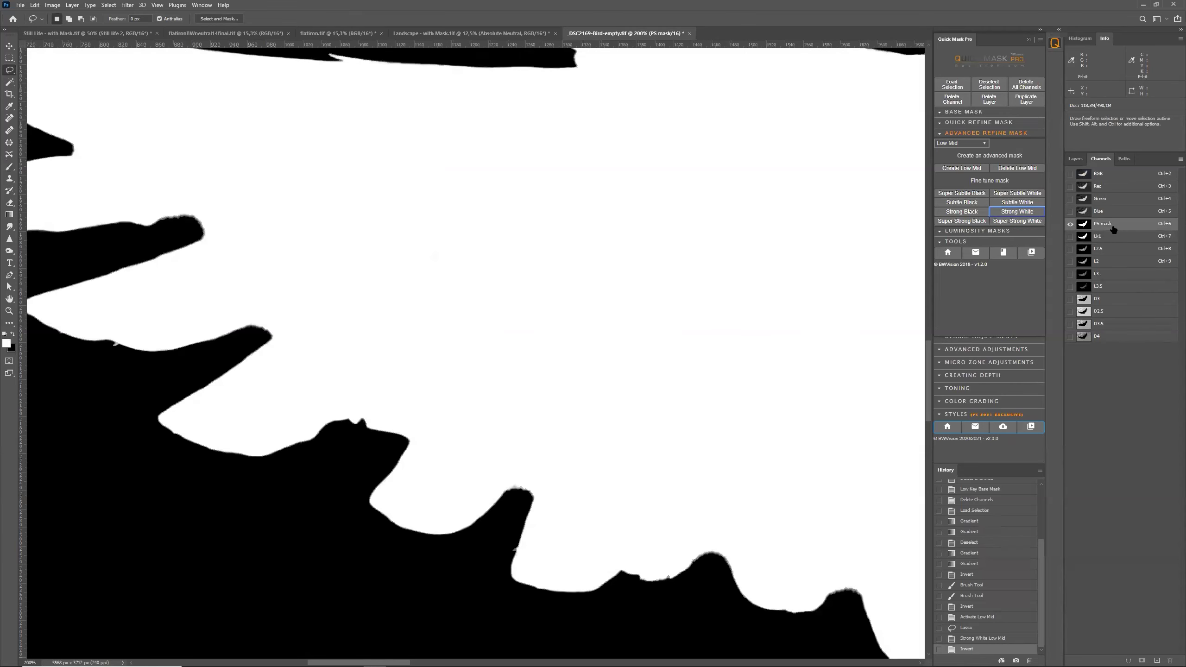
click(1122, 239)
key(ctrl+0)
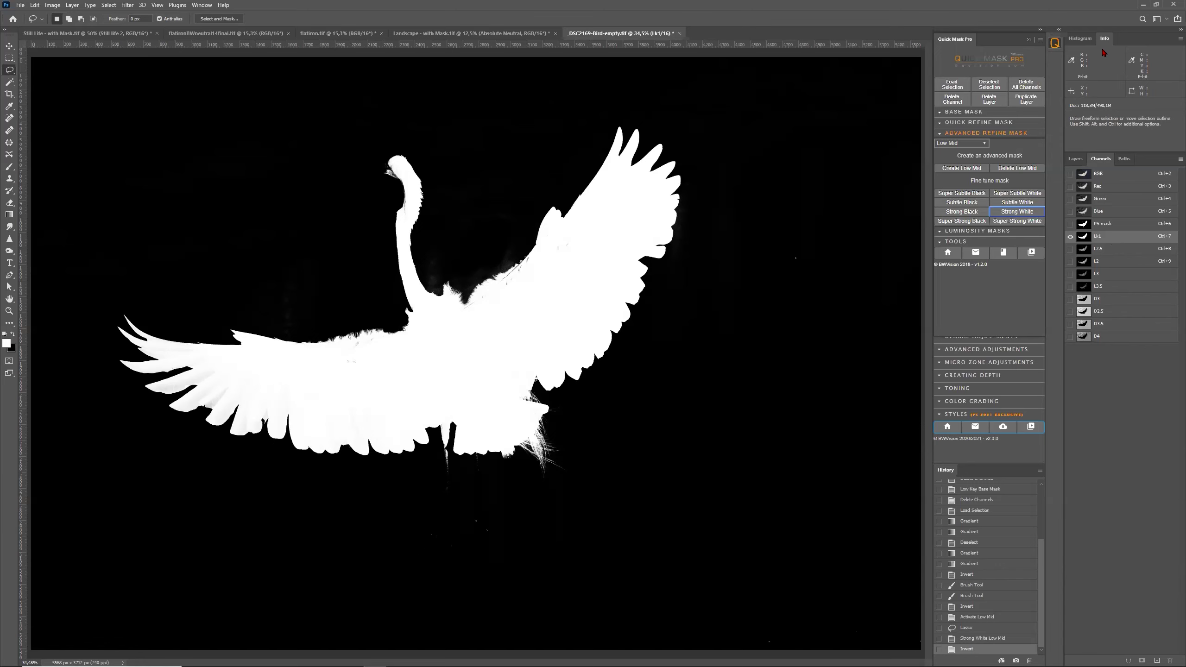
Step: Close Quick Mask Pro, read the question on Normal versus Selective Adjustments in the Google Sheets responses, and return to Photoshop
click(1028, 42)
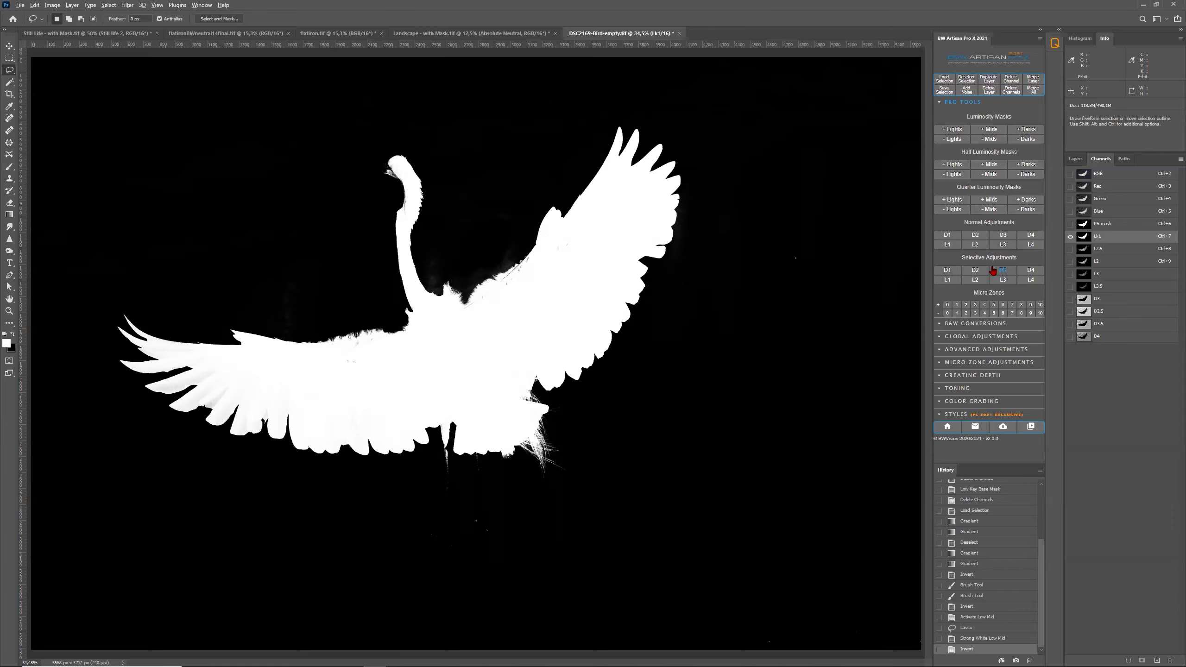
key(alt+Tab)
key(alt+Tab)
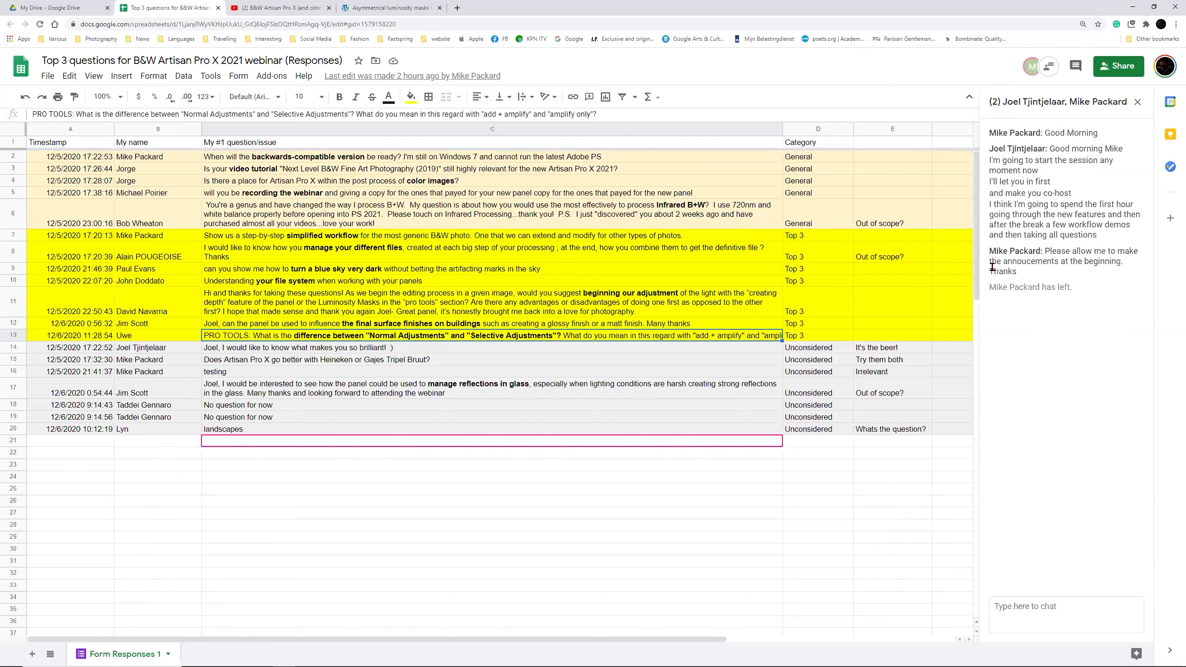
key(alt+Tab)
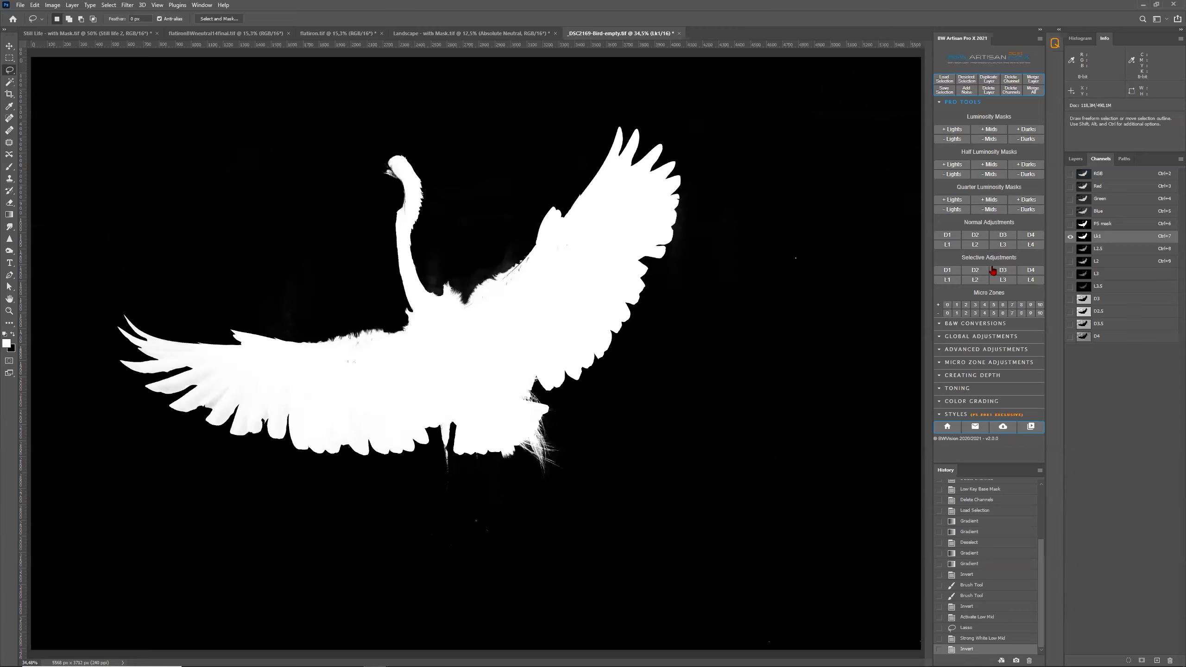
Step: Review the B&W Conversions, Advanced Adjustments and Creating Depth options in BW Artisan Pro
click(988, 326)
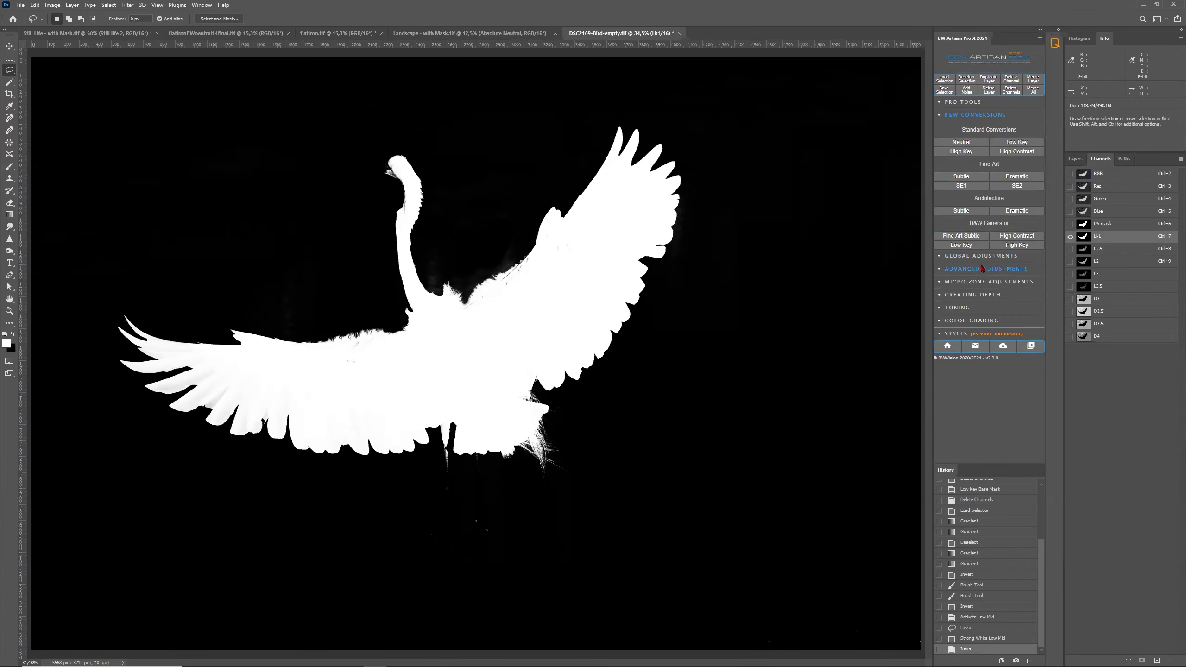
click(982, 269)
click(944, 180)
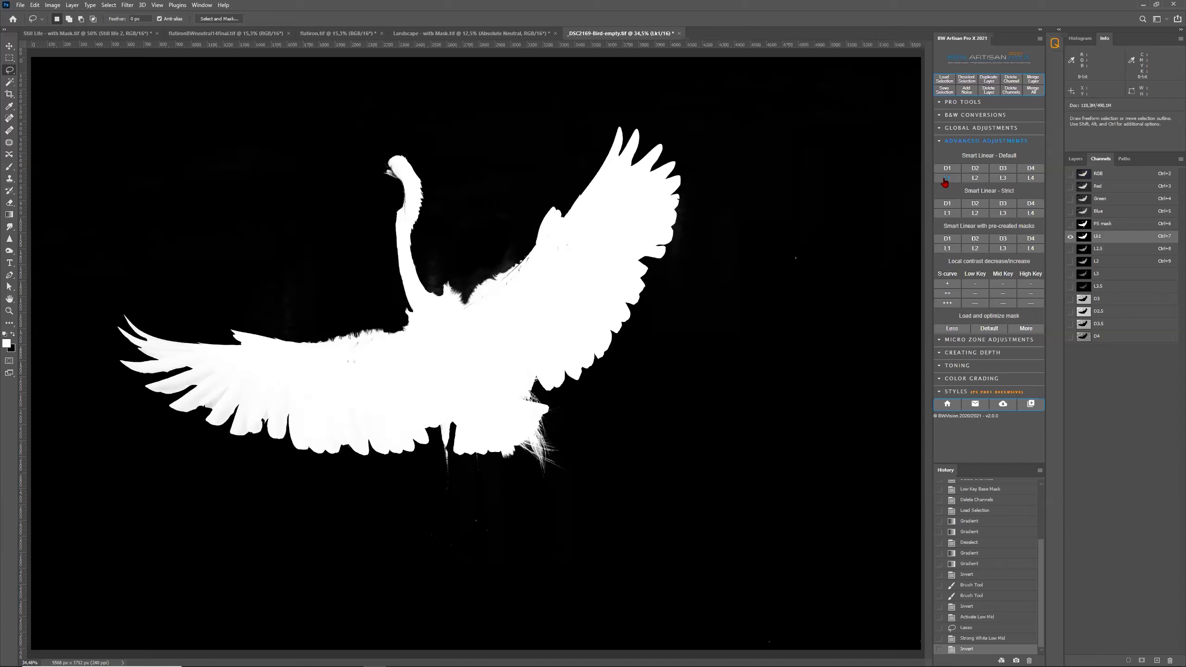
click(987, 354)
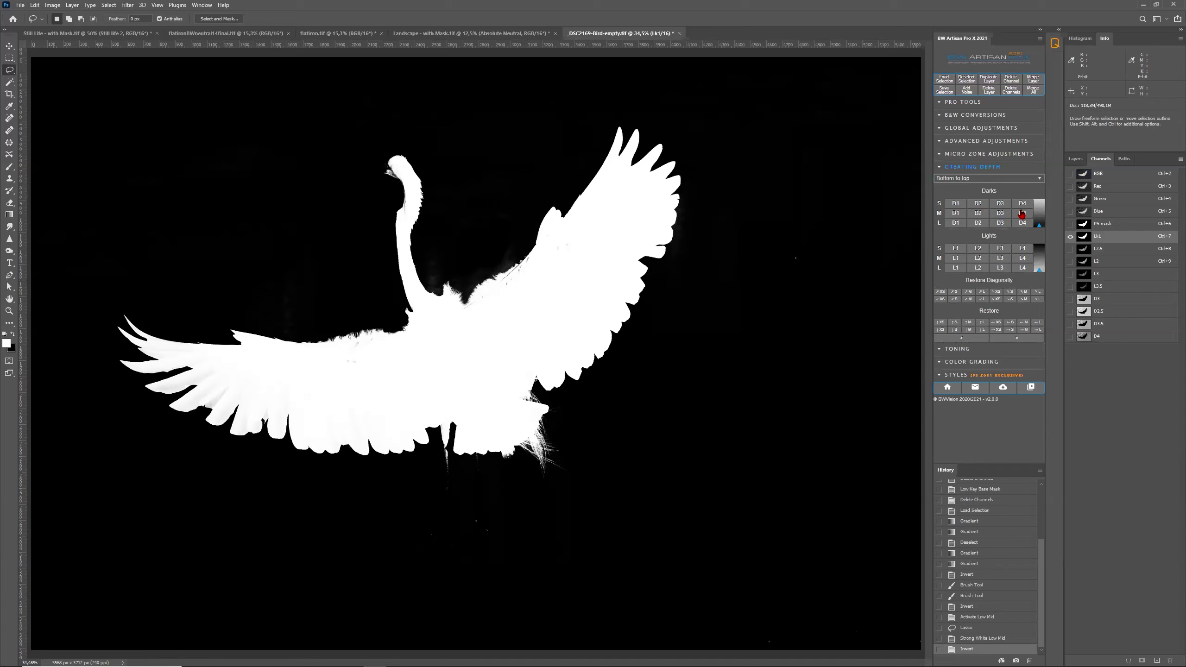
click(968, 141)
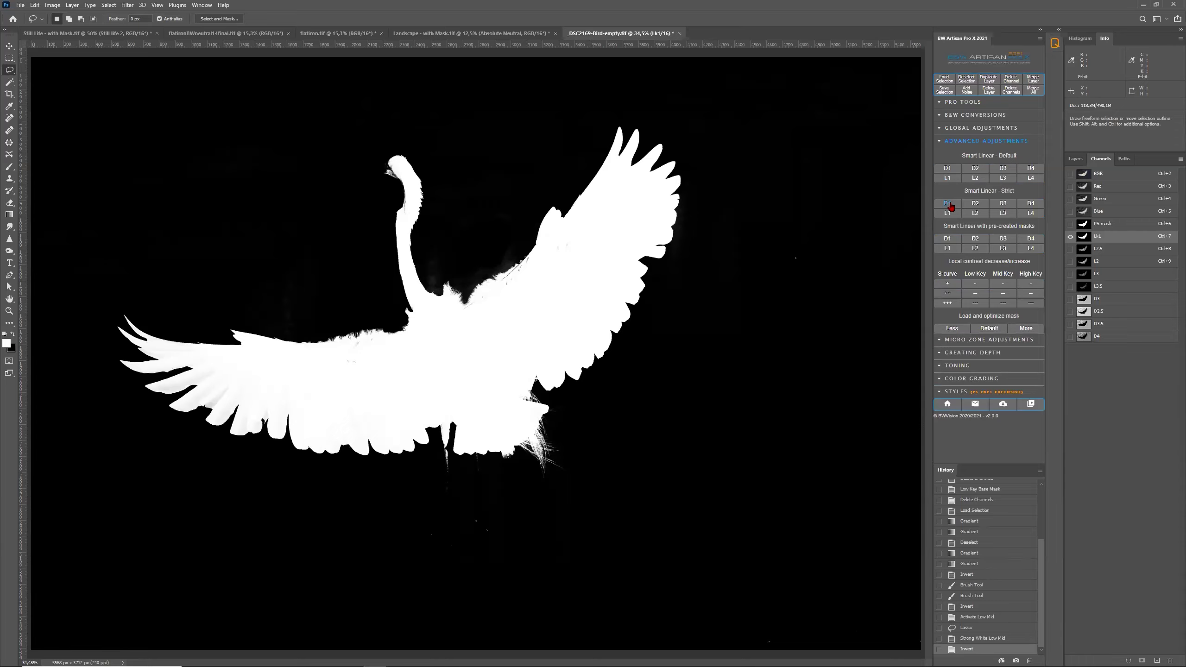
click(976, 353)
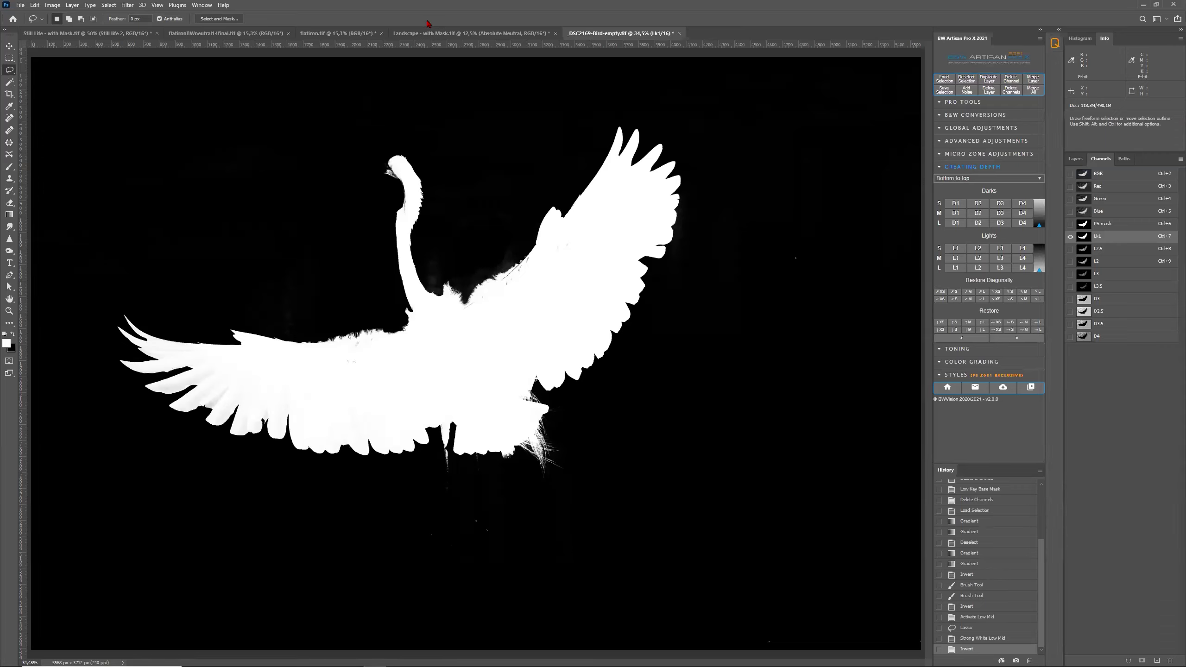
Step: In the Landscape - with Mask document, lasso the dark foreground, apply the medium Low Key local contrast decrease, and deselect
click(434, 38)
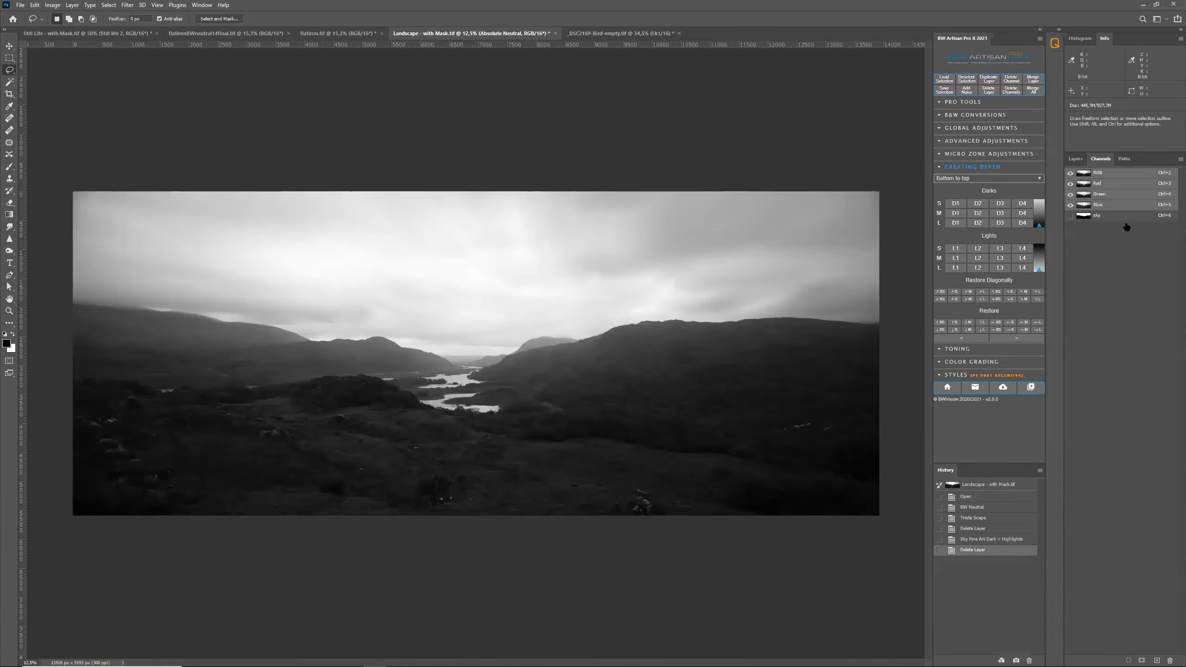
click(1075, 158)
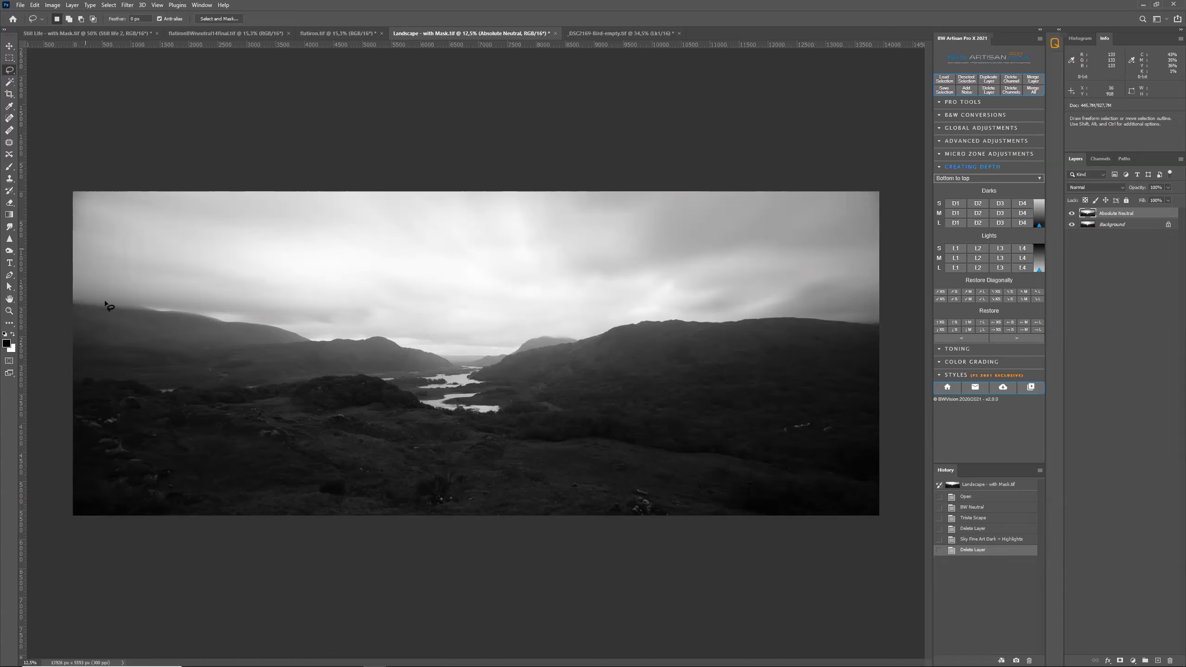
mouse_move(96, 347)
mouse_down()
mouse_move(105, 546)
mouse_move(865, 639)
mouse_move(958, 496)
mouse_move(921, 410)
mouse_move(557, 415)
mouse_move(325, 369)
mouse_move(76, 349)
mouse_up()
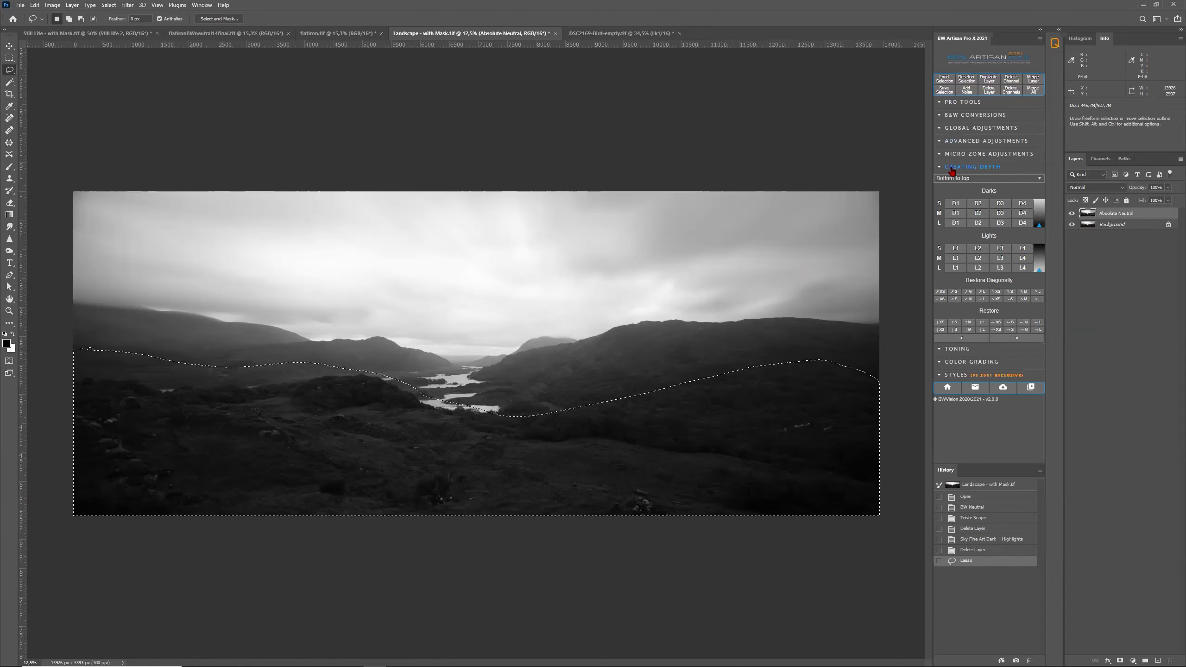
click(962, 143)
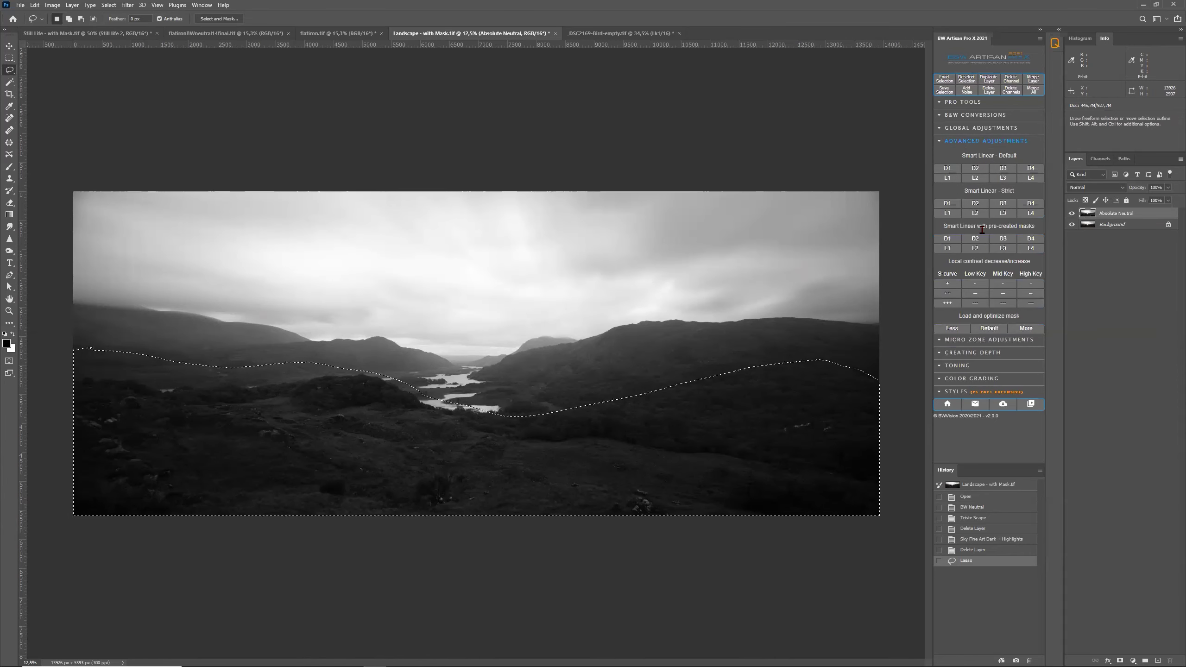
click(978, 293)
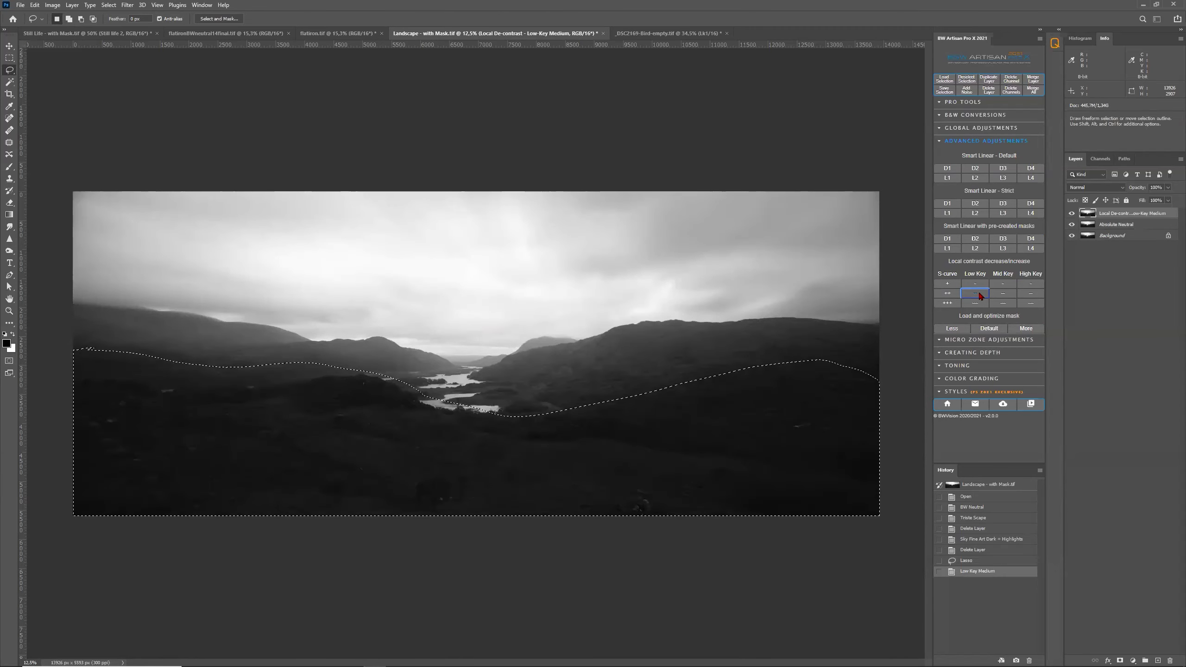
click(966, 78)
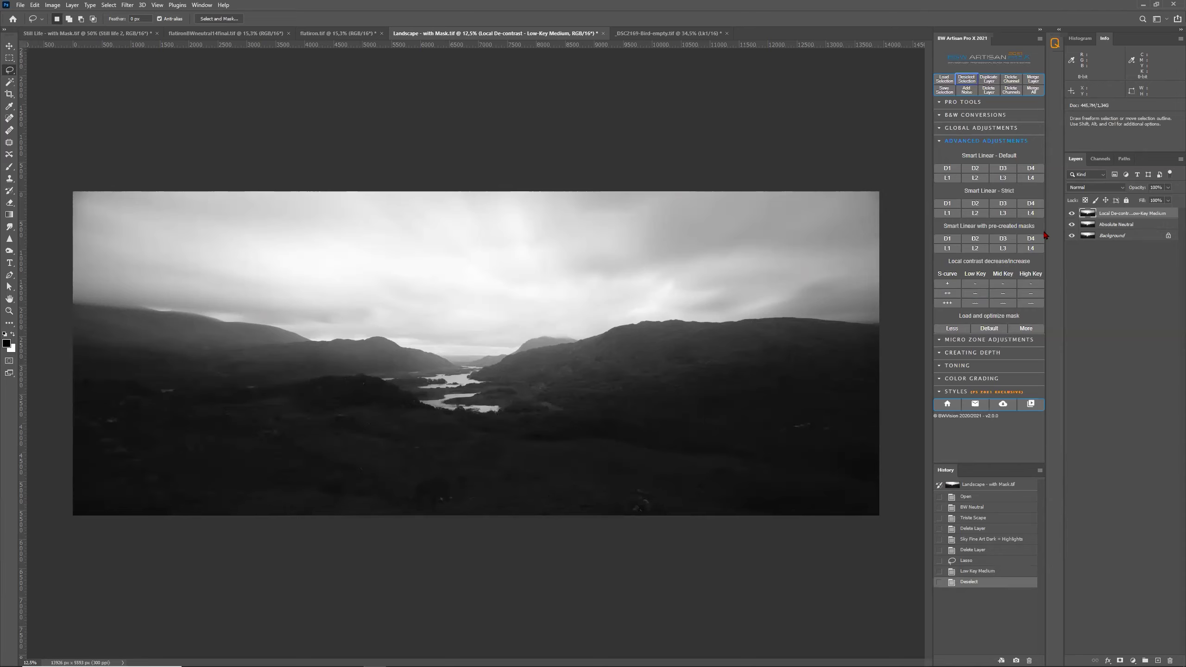
Step: Load the sky channel as a new selection
click(1101, 159)
click(1080, 161)
click(945, 79)
click(790, 123)
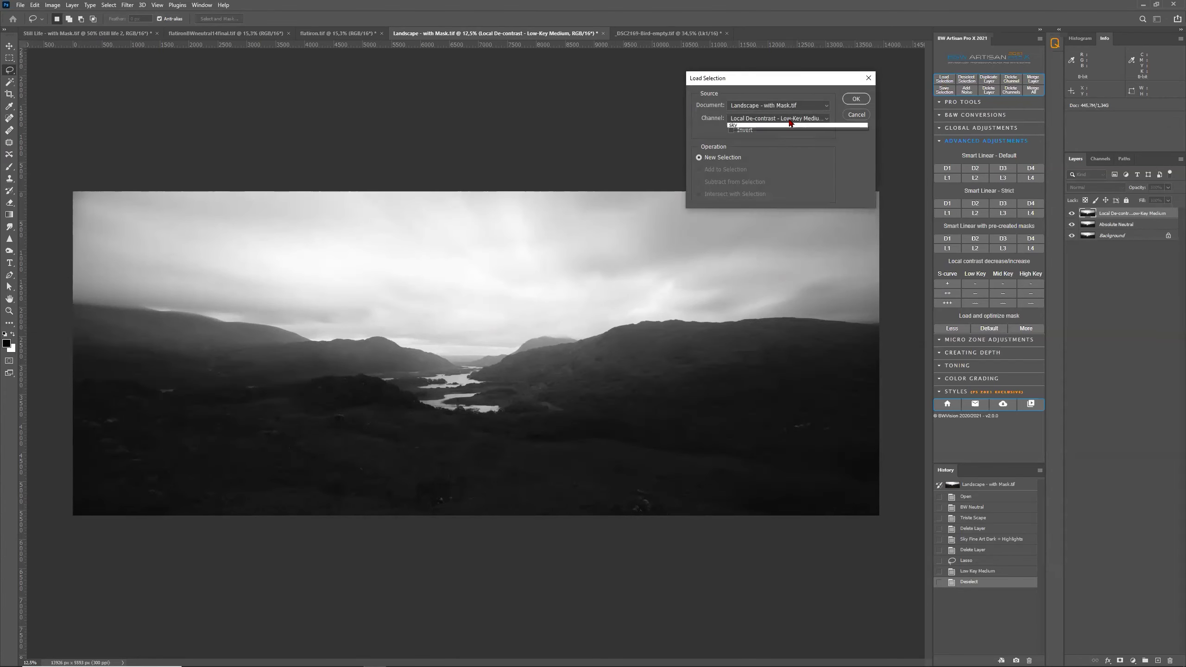
click(793, 142)
click(850, 100)
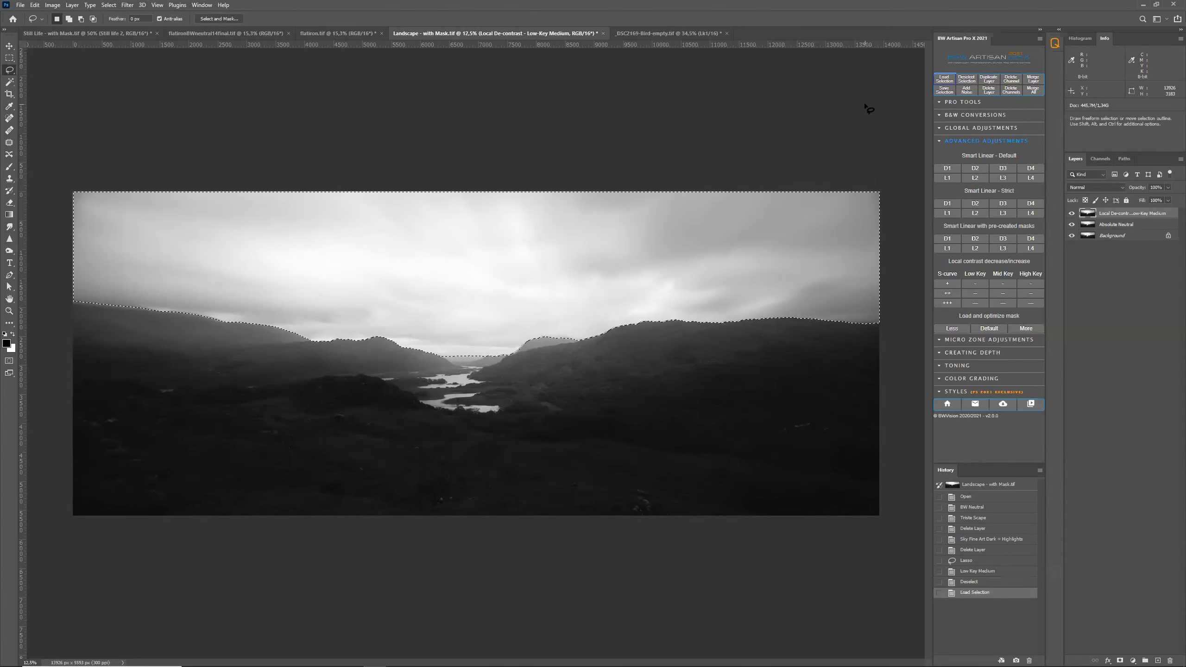
Step: Compare the global contrast options in Global Adjustments with the local contrast options in Advanced Adjustments
click(973, 128)
click(976, 216)
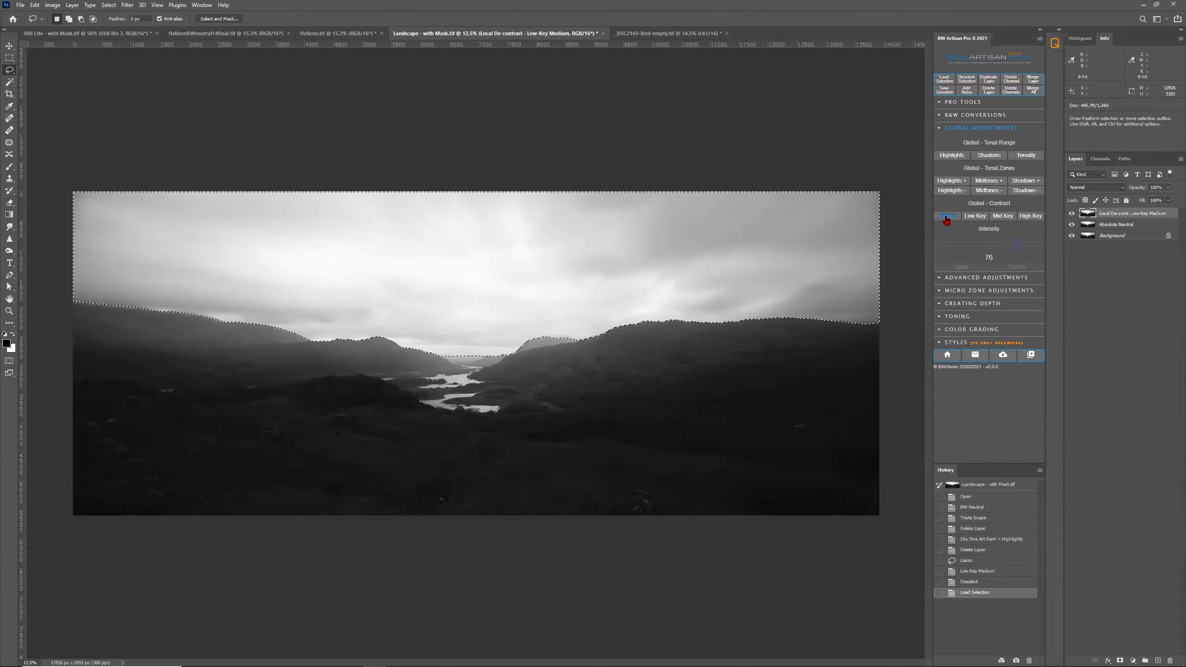
click(980, 278)
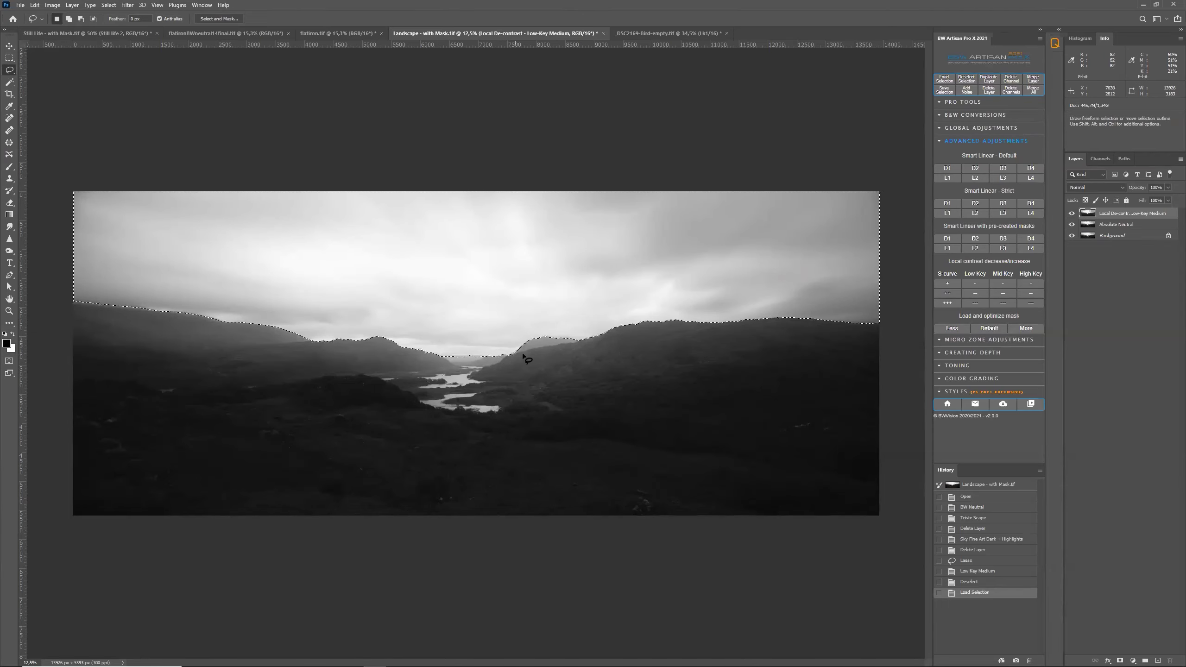
click(978, 127)
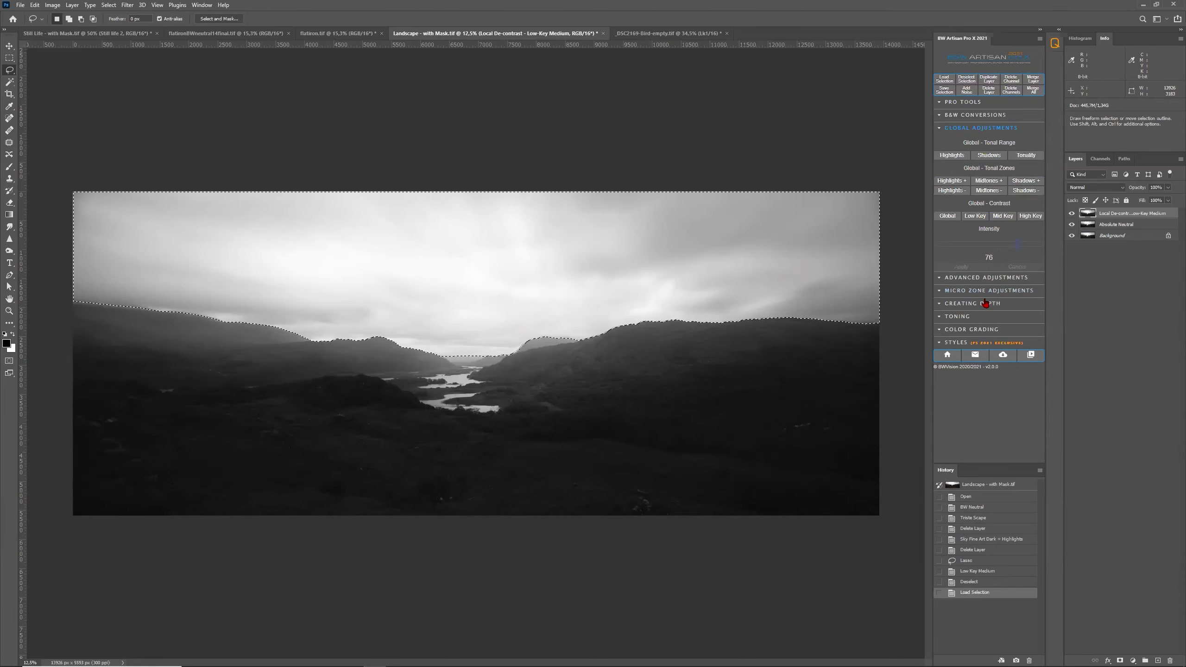
click(980, 277)
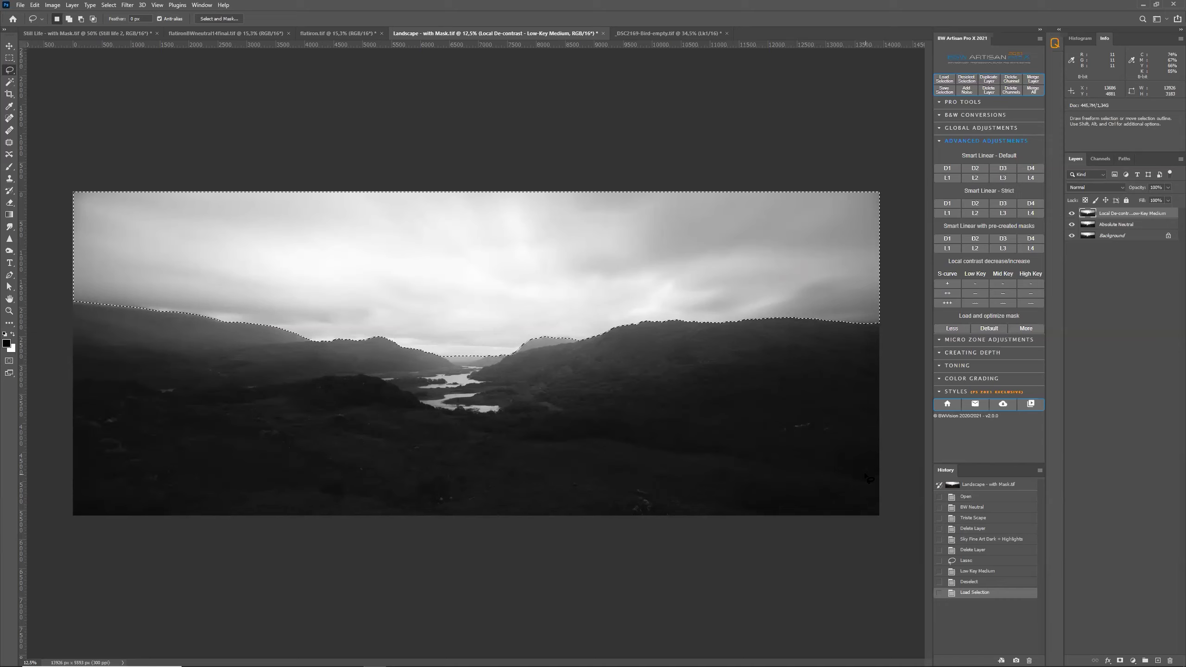
Step: Apply the Low Key global contrast adjustment to the selected sky at an intensity of 82
click(979, 127)
click(980, 217)
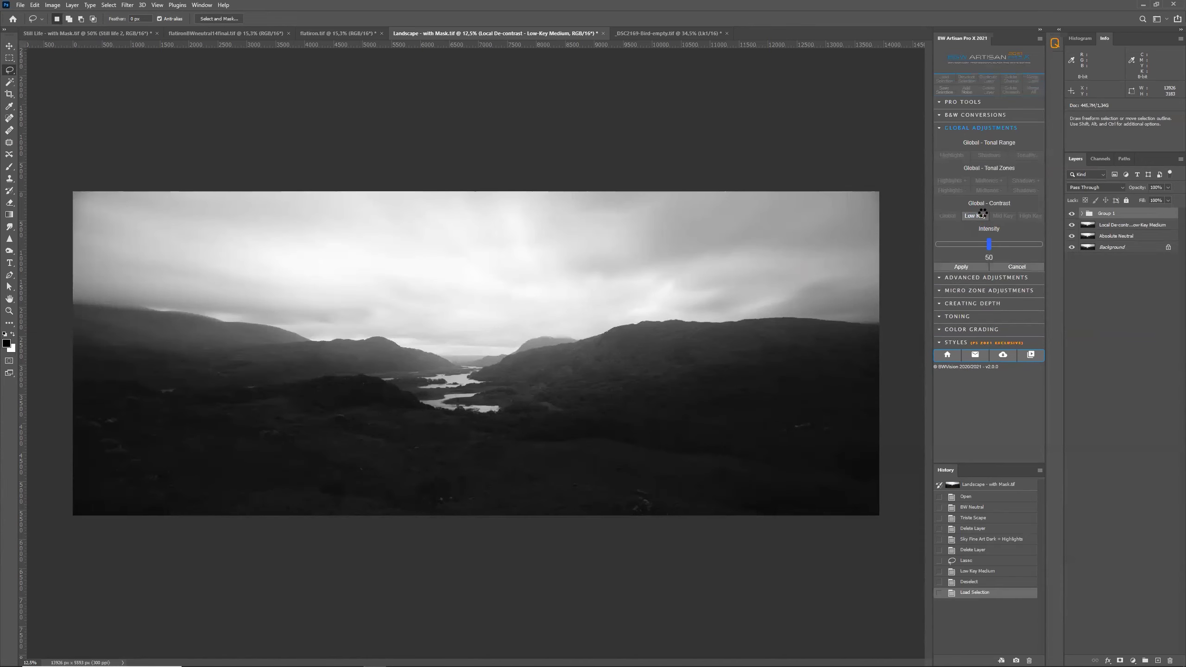
click(1016, 245)
click(1023, 245)
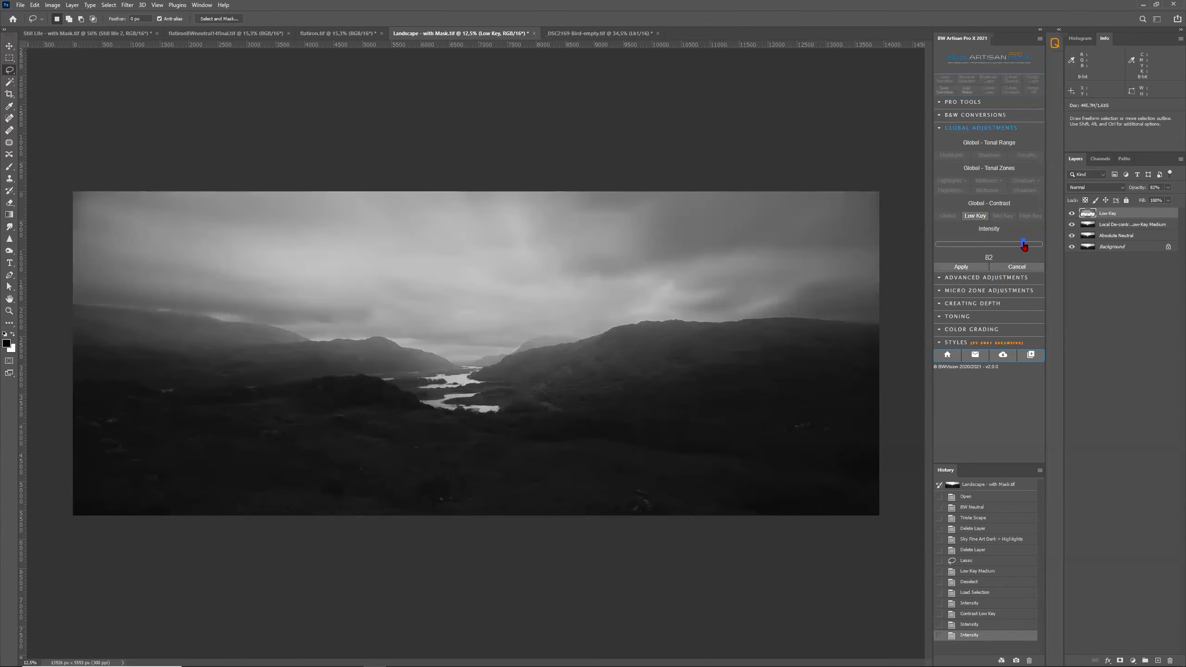
click(971, 266)
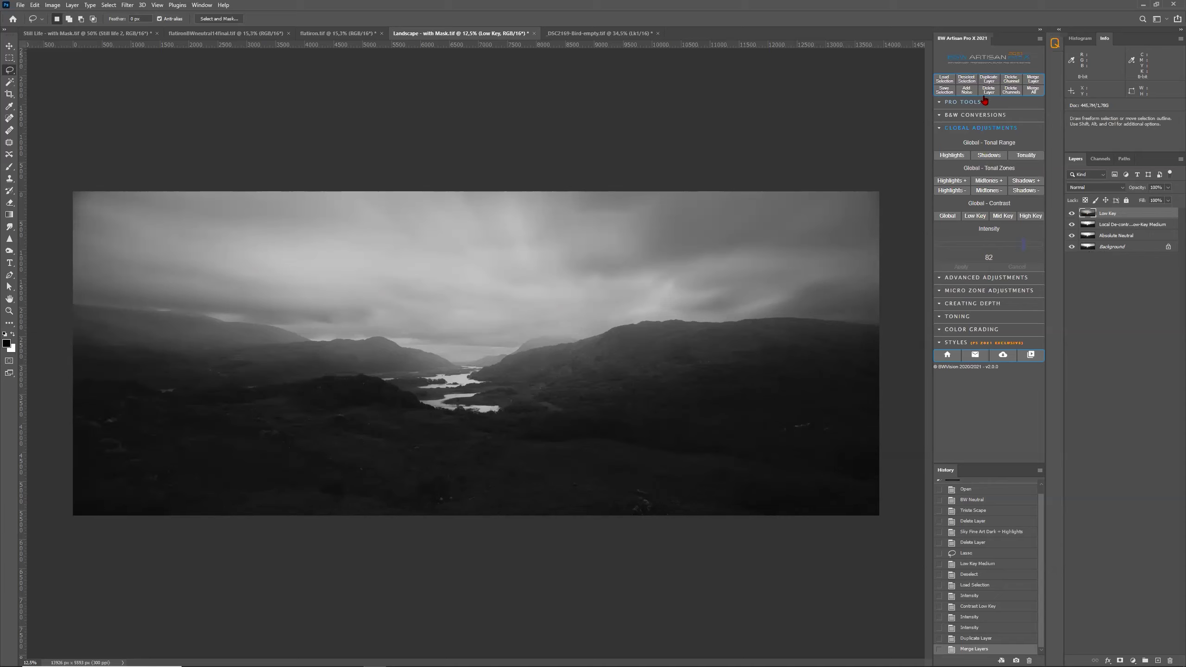
Step: Load the sky channel again as a new selection
click(944, 79)
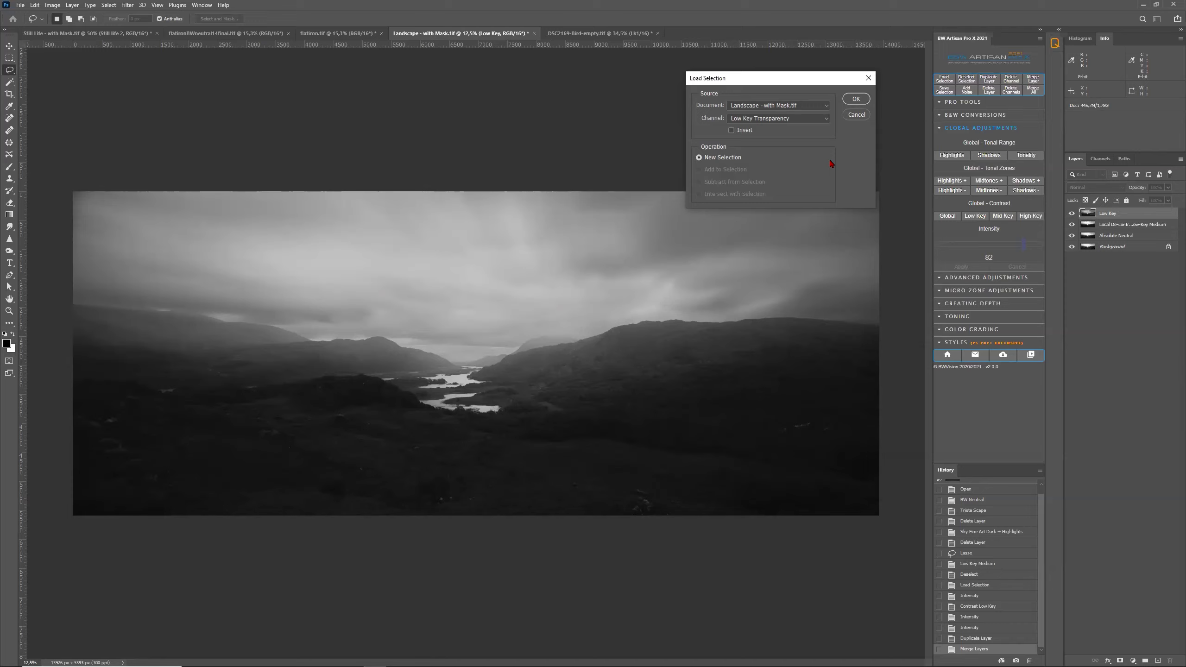
click(814, 118)
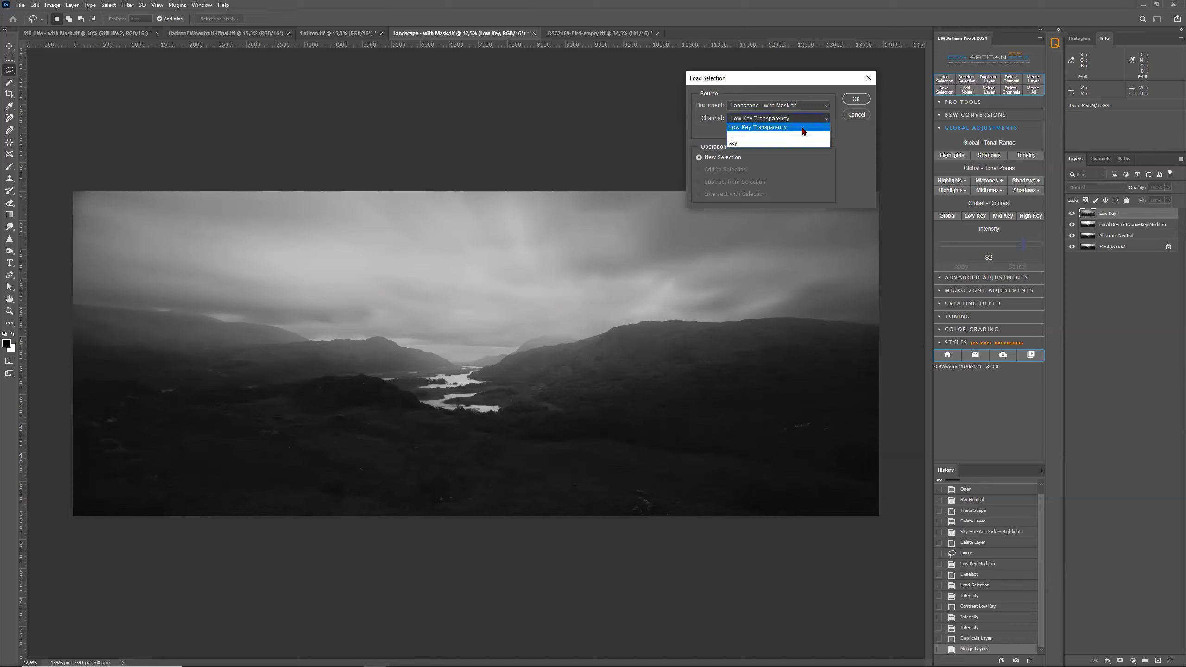
click(789, 139)
click(847, 101)
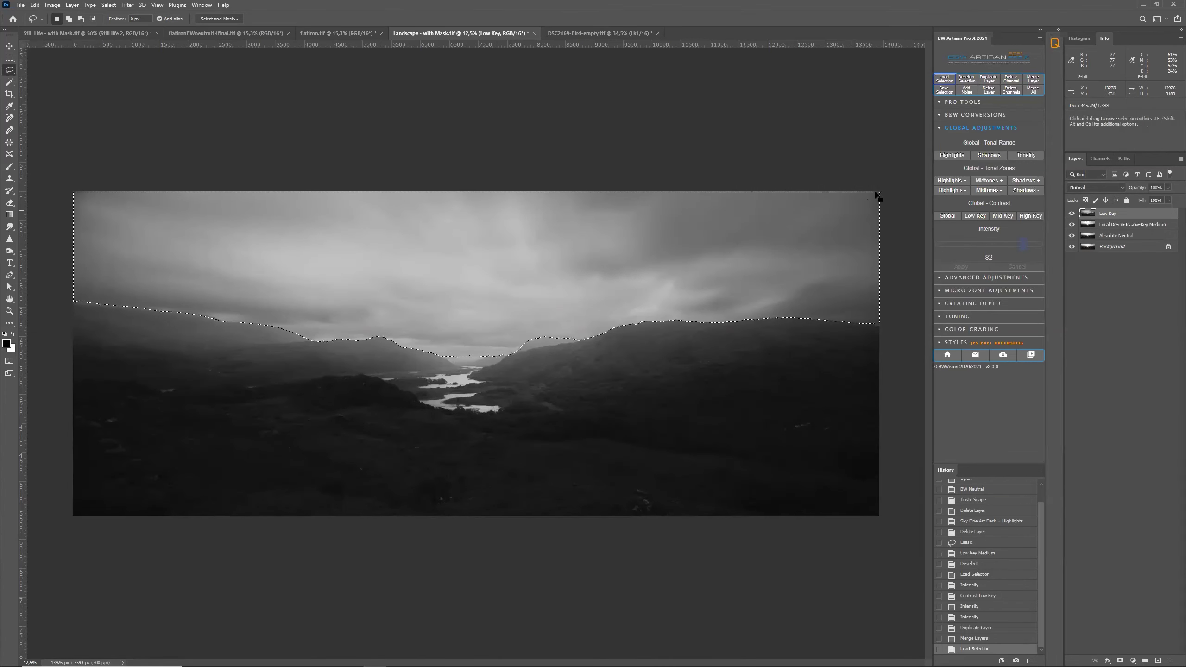
Step: Darken the selected sky with the large D2 depth gradient running from top to bottom
click(964, 307)
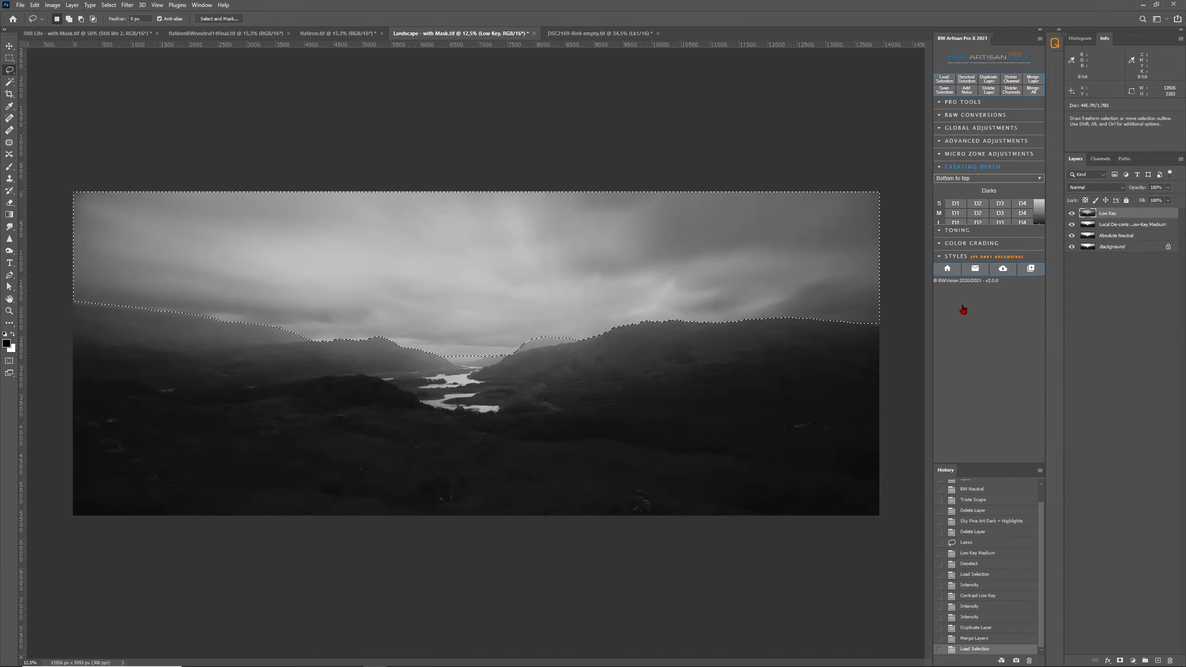
click(976, 178)
click(973, 193)
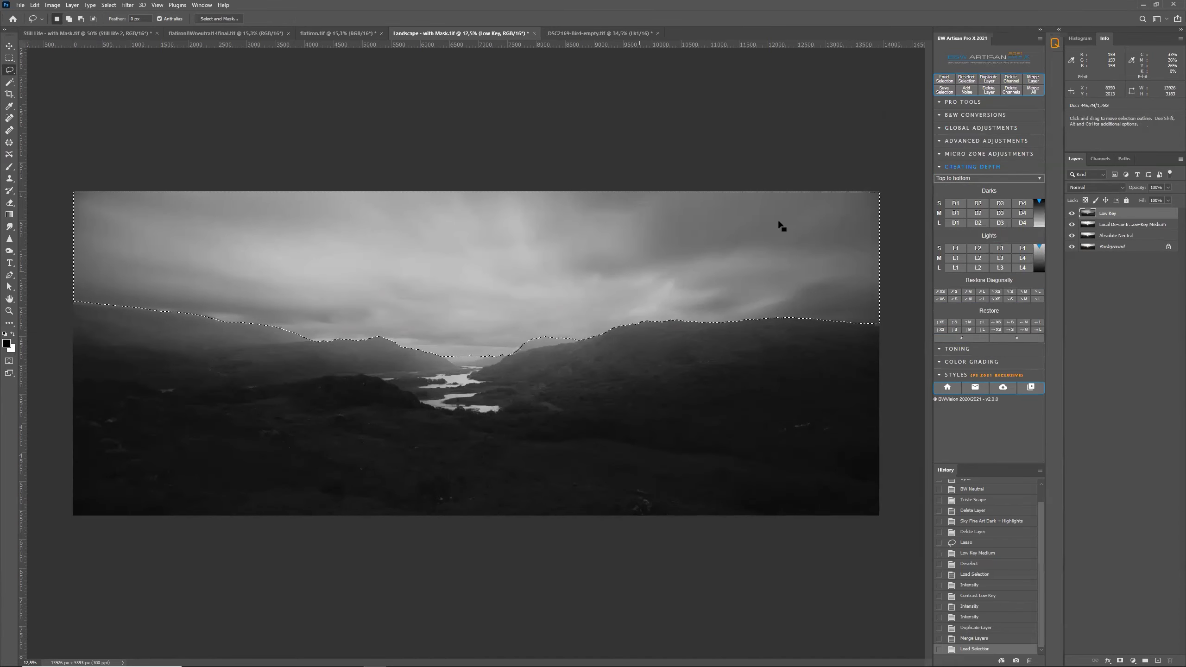
click(976, 227)
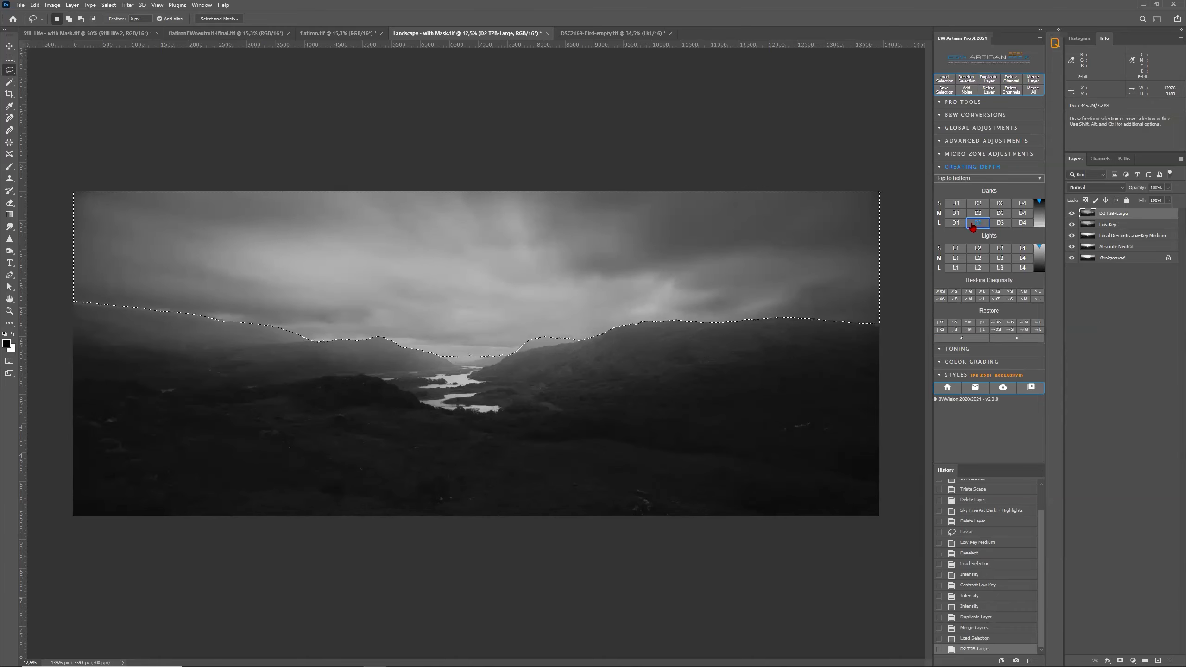
Step: Lasso the upper-left part of the sky, apply the soft Low Key local contrast decrease, and deselect
mouse_move(60, 177)
mouse_down()
mouse_move(495, 262)
mouse_move(598, 188)
mouse_move(307, 93)
mouse_up()
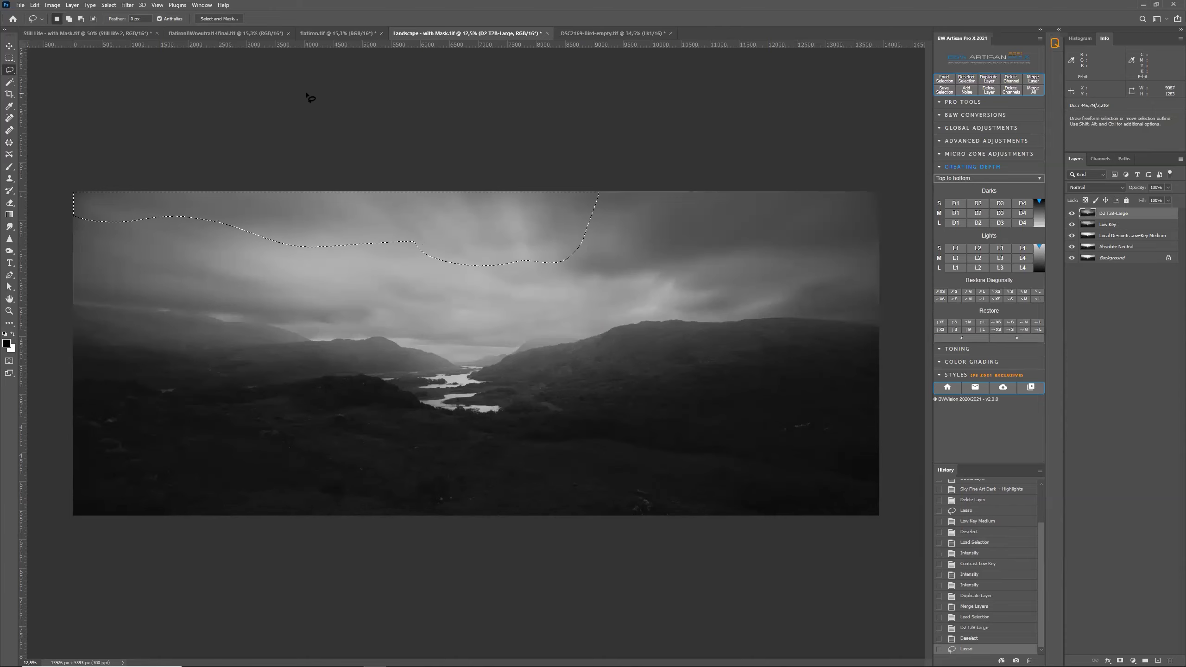
click(965, 141)
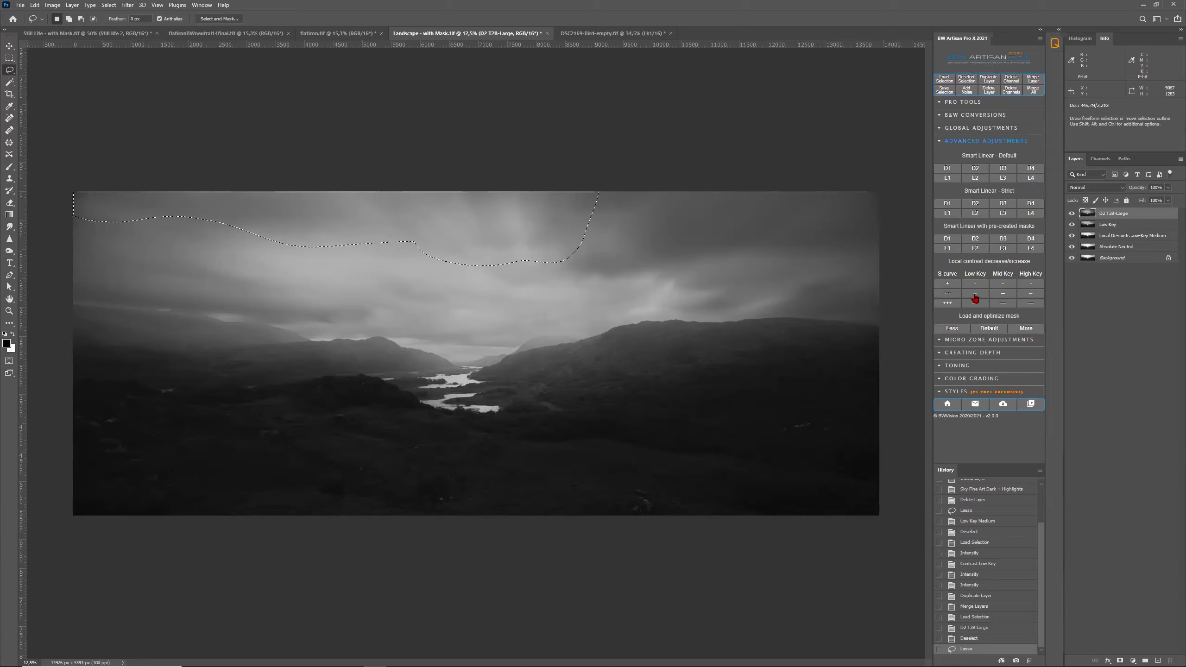
click(974, 294)
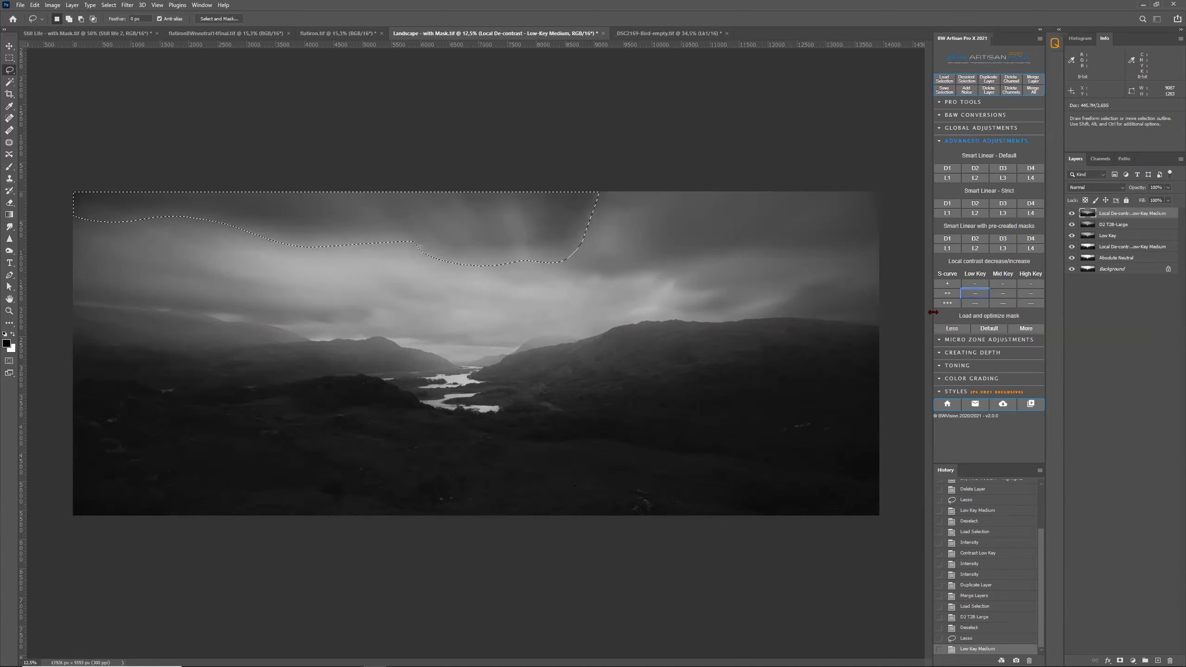
click(973, 638)
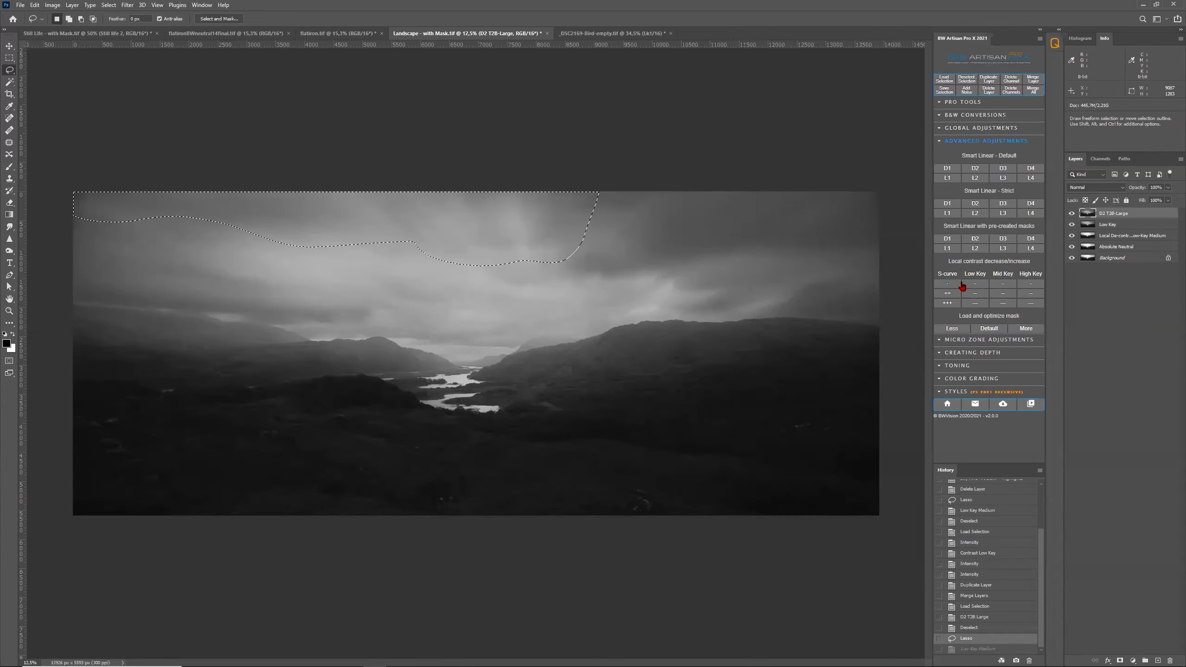
click(975, 283)
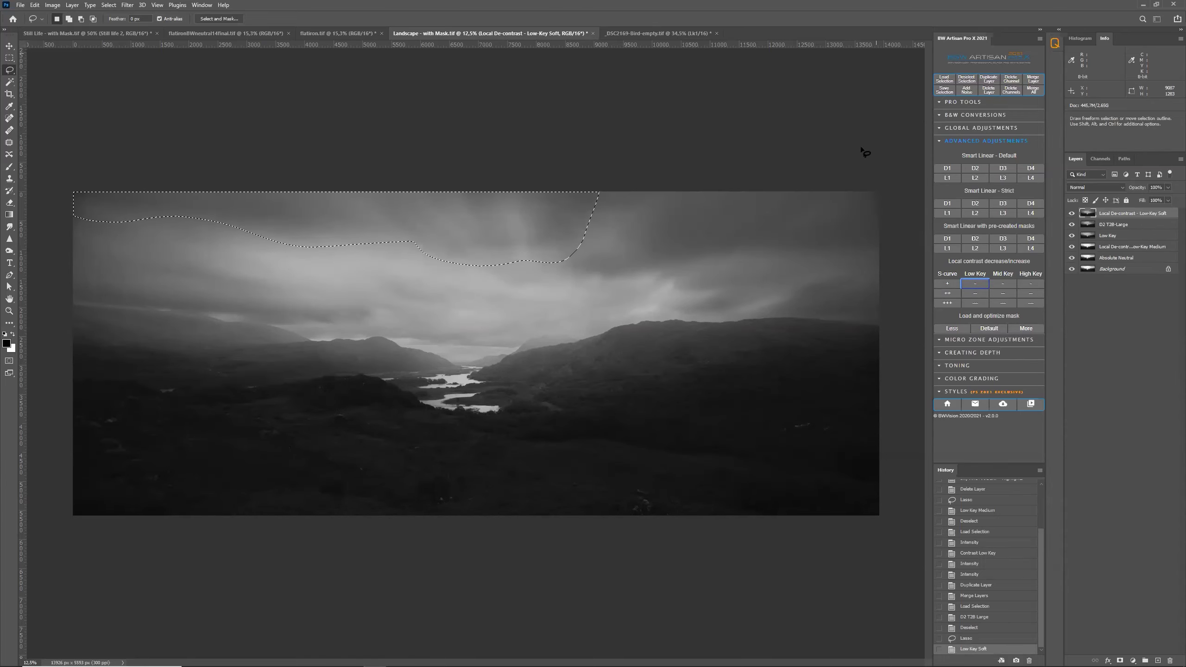
key(ctrl+d)
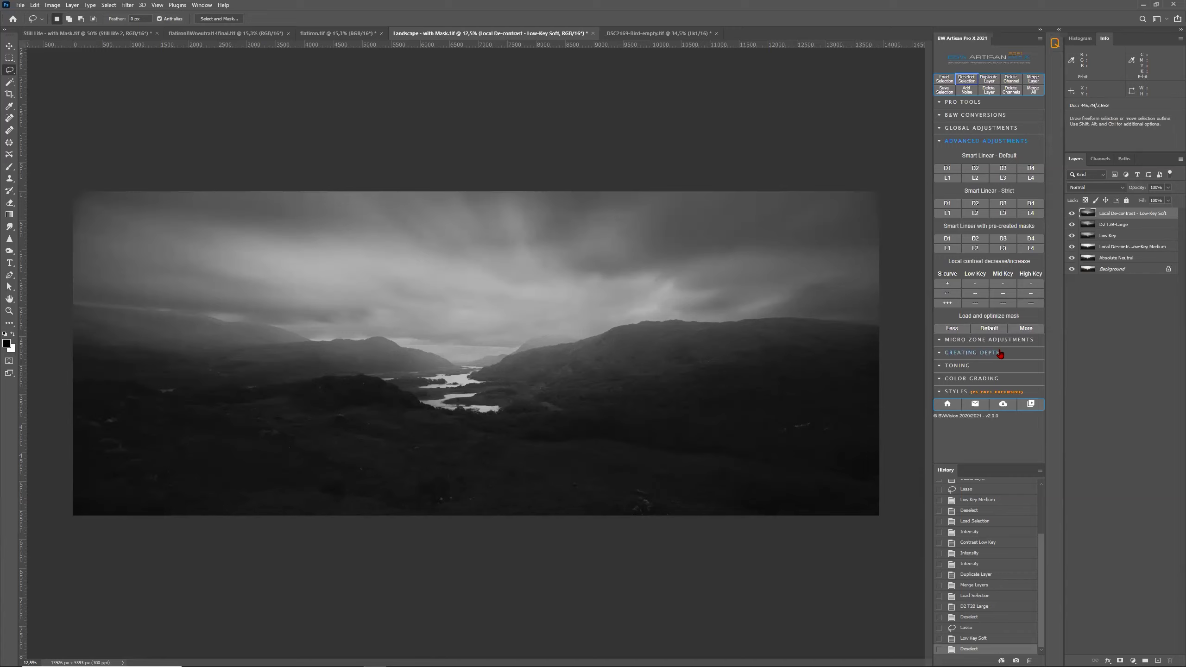
Step: Hide all layers above the Background and select the Background layer
click(1072, 214)
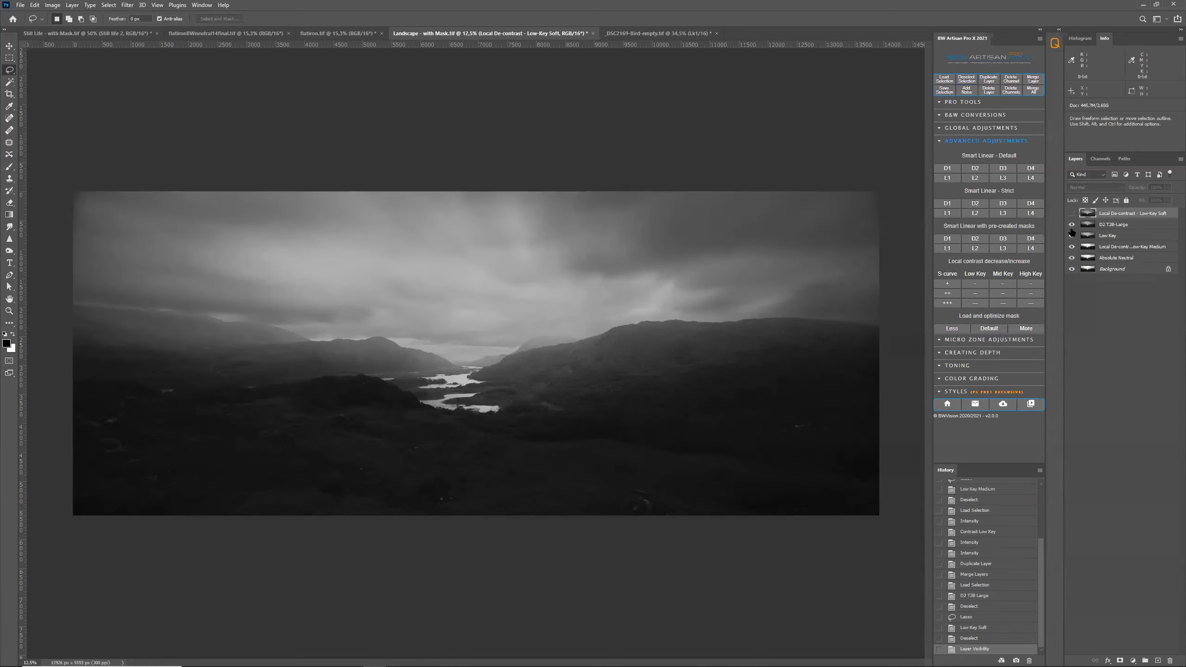
click(1072, 224)
click(1072, 235)
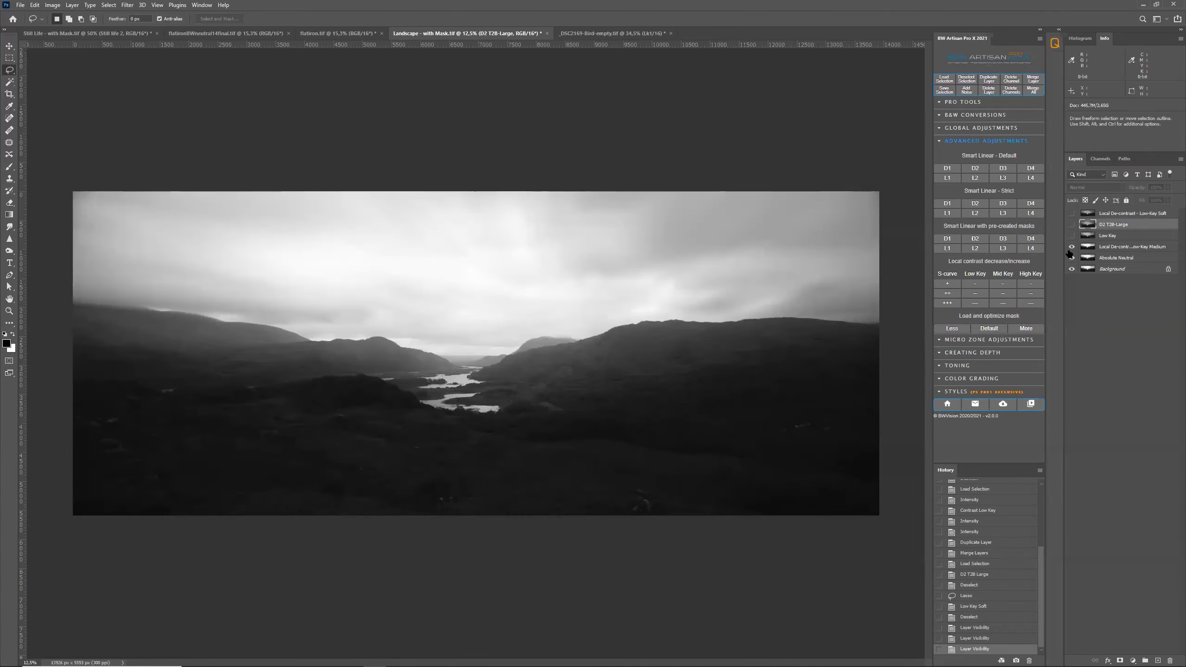
click(1072, 246)
click(1072, 258)
click(1093, 269)
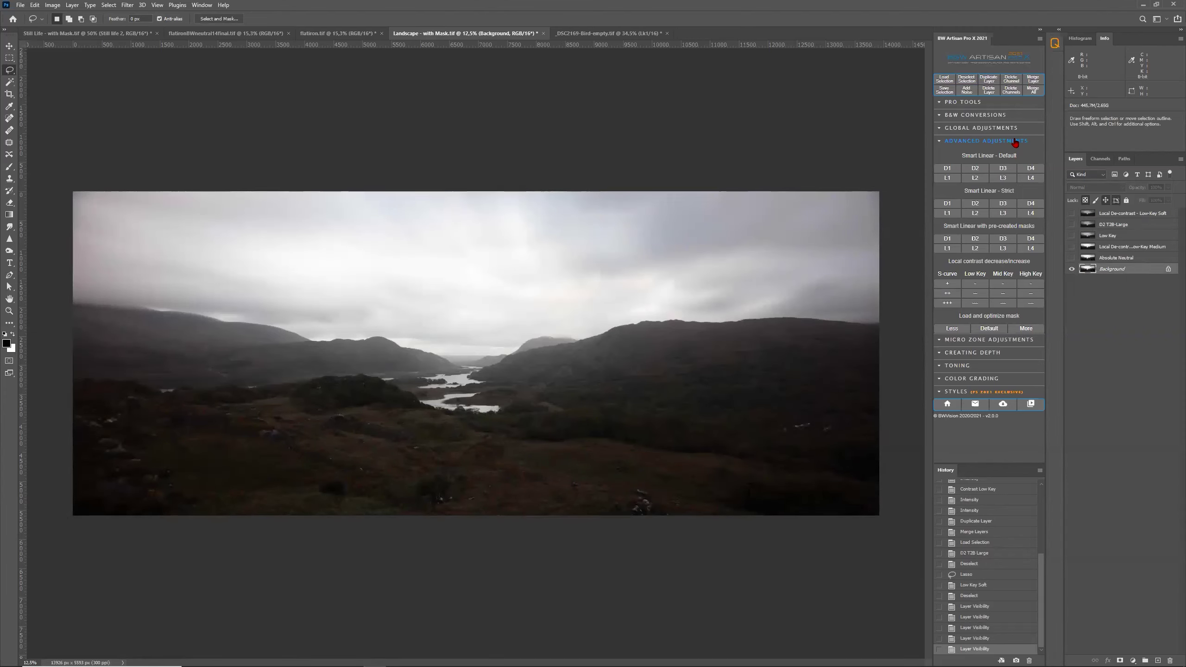
Step: Generate the full set of Lights luminosity masks from the Background layer
click(976, 213)
click(968, 102)
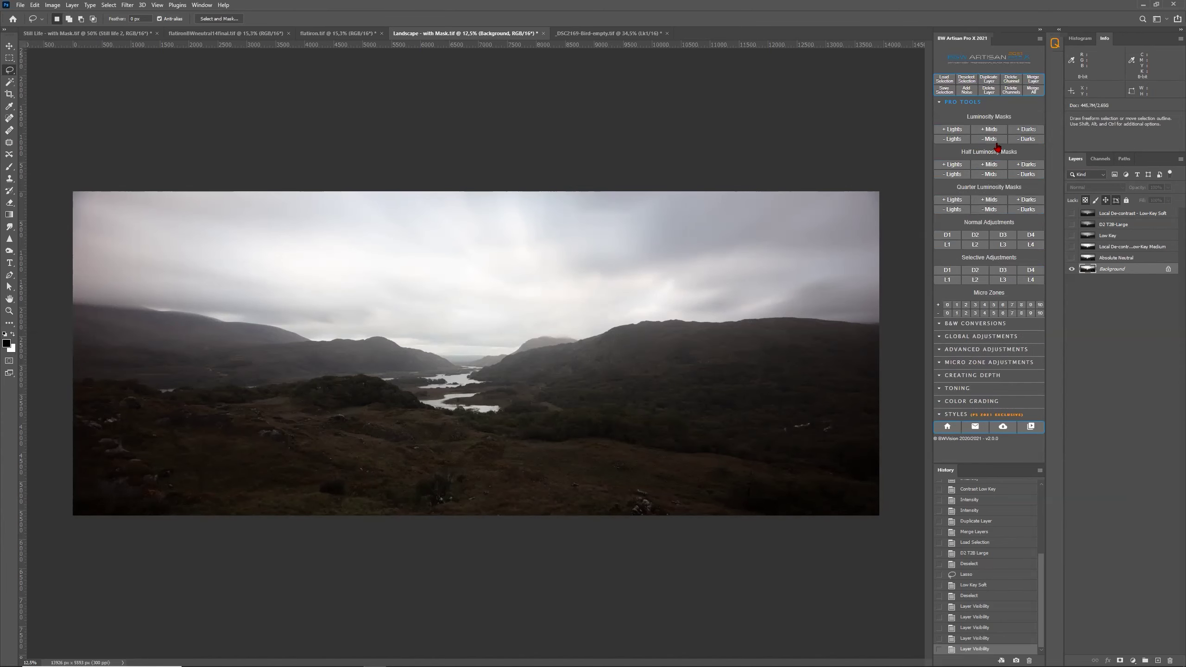
click(948, 131)
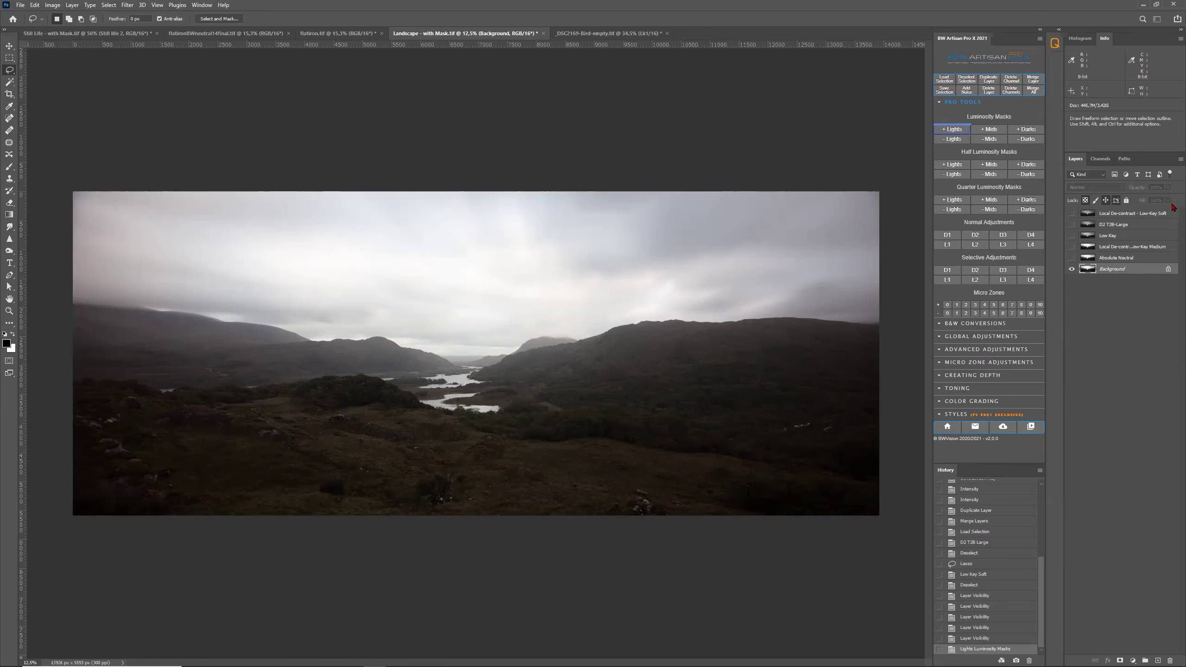
Step: Compare the Lights4 to Lights7 luminosity mask channels and return to the RGB composite
click(1105, 161)
click(1122, 269)
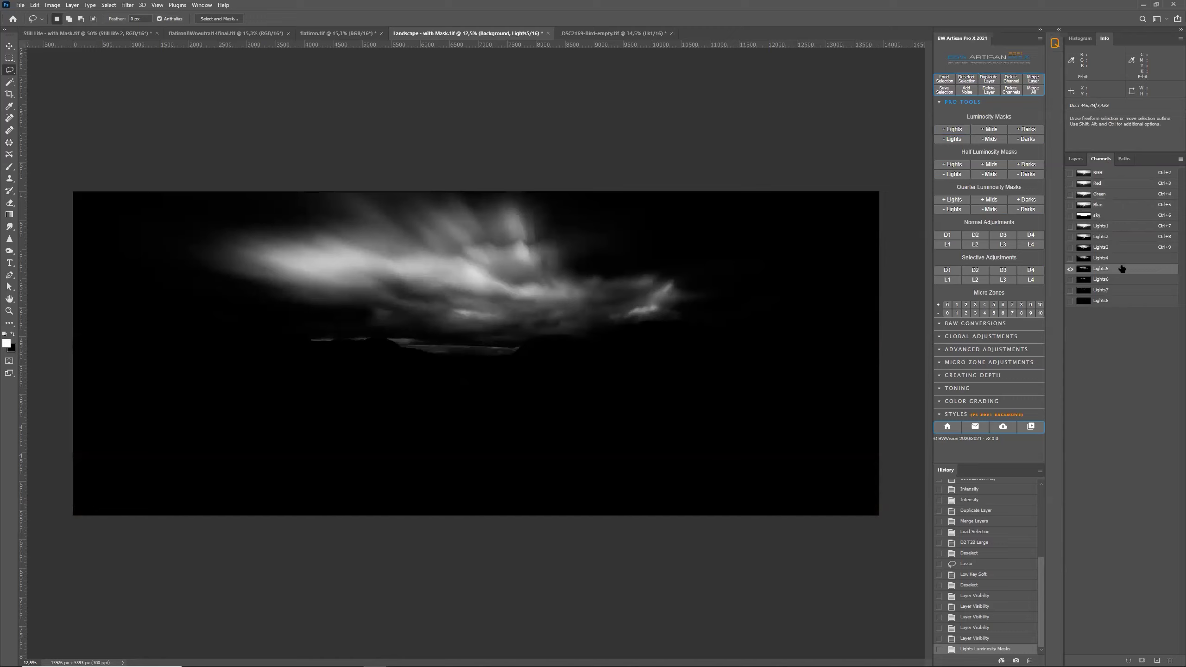
click(1113, 280)
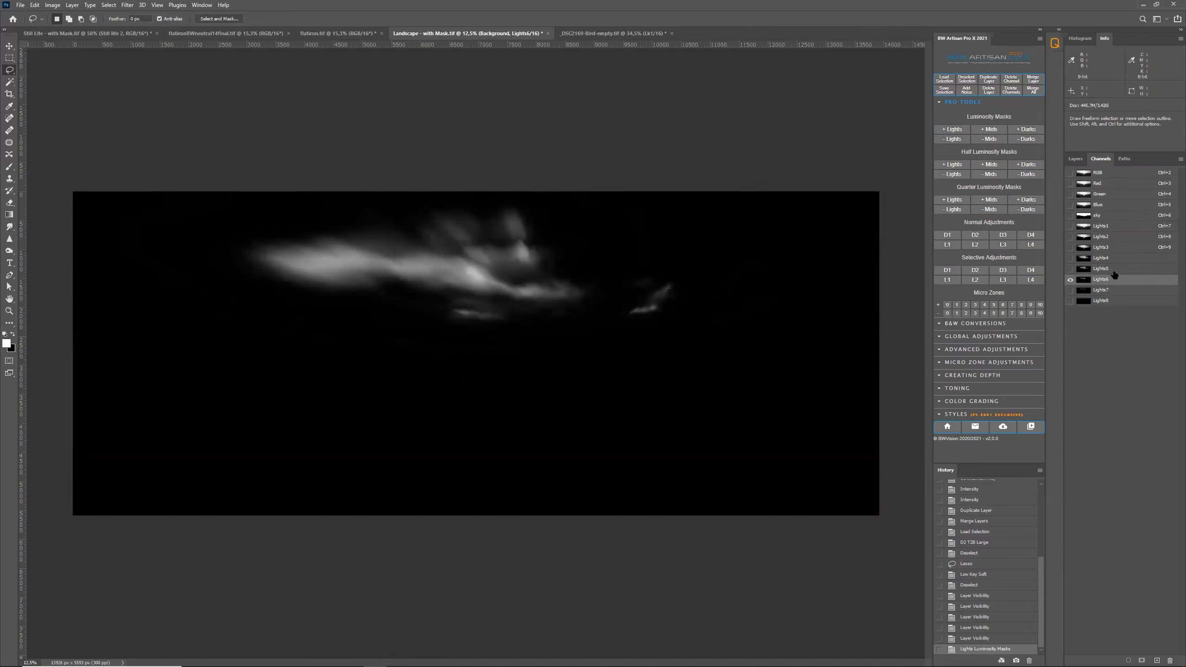
click(1120, 258)
click(1116, 270)
click(1114, 282)
click(1112, 290)
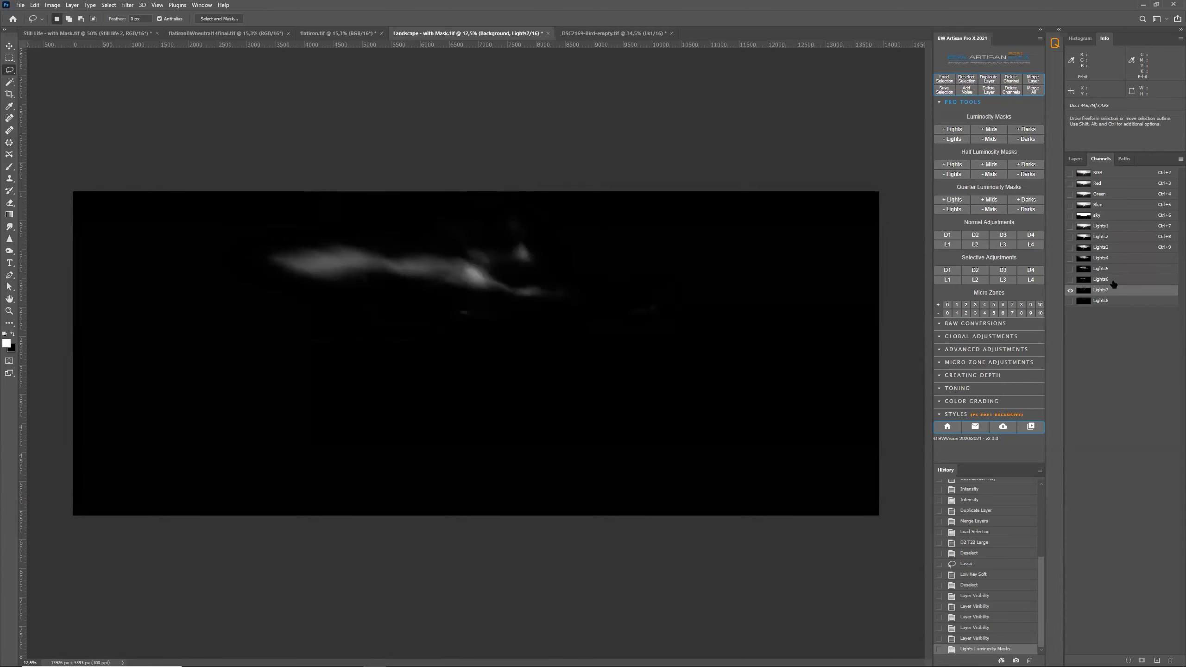
click(1114, 280)
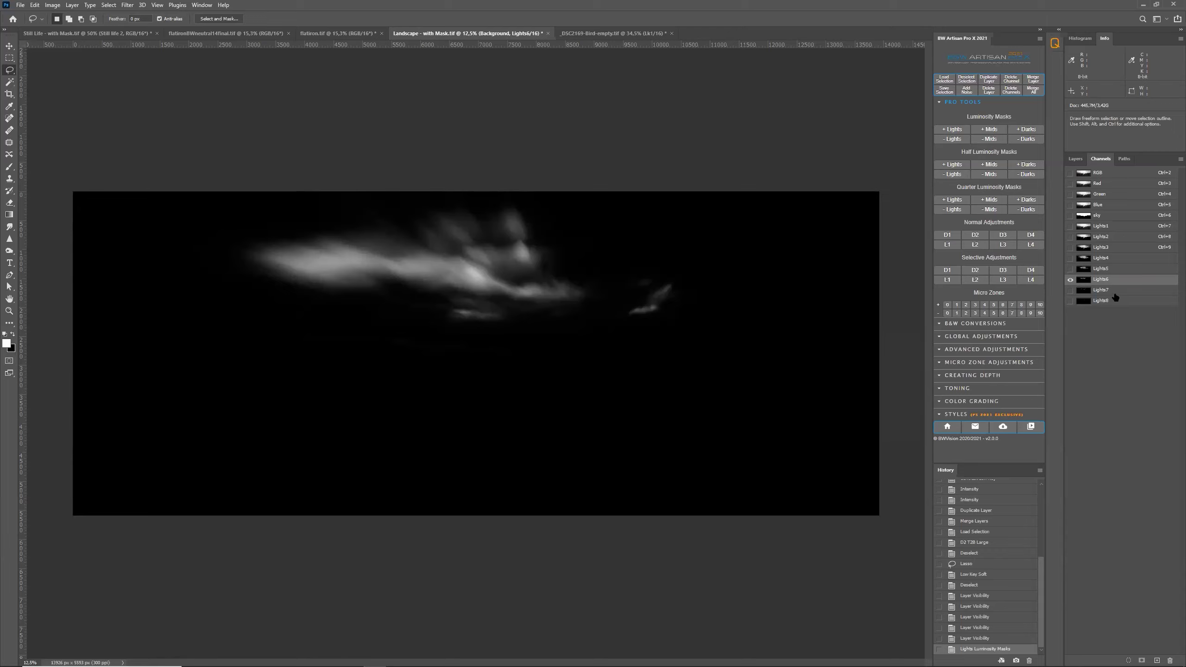
click(1120, 291)
click(1123, 281)
click(1126, 176)
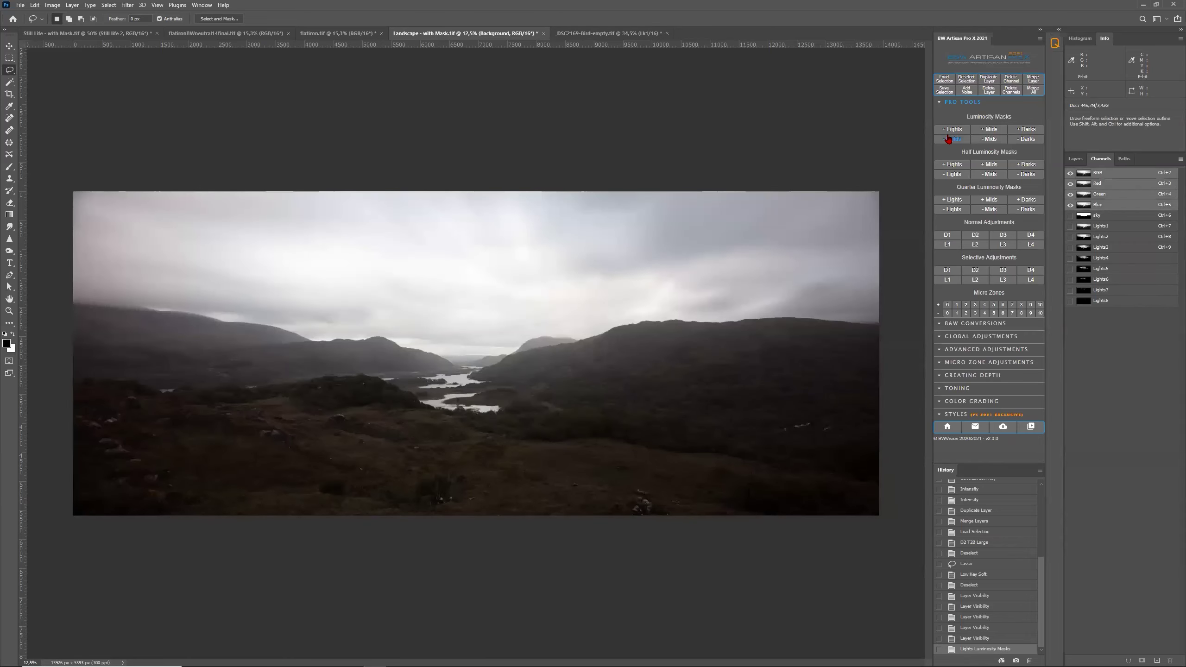
Step: Replace the Lights masks with the half Lights luminosity masks and view the Lights5.5 and Lights6.5 channels
click(948, 139)
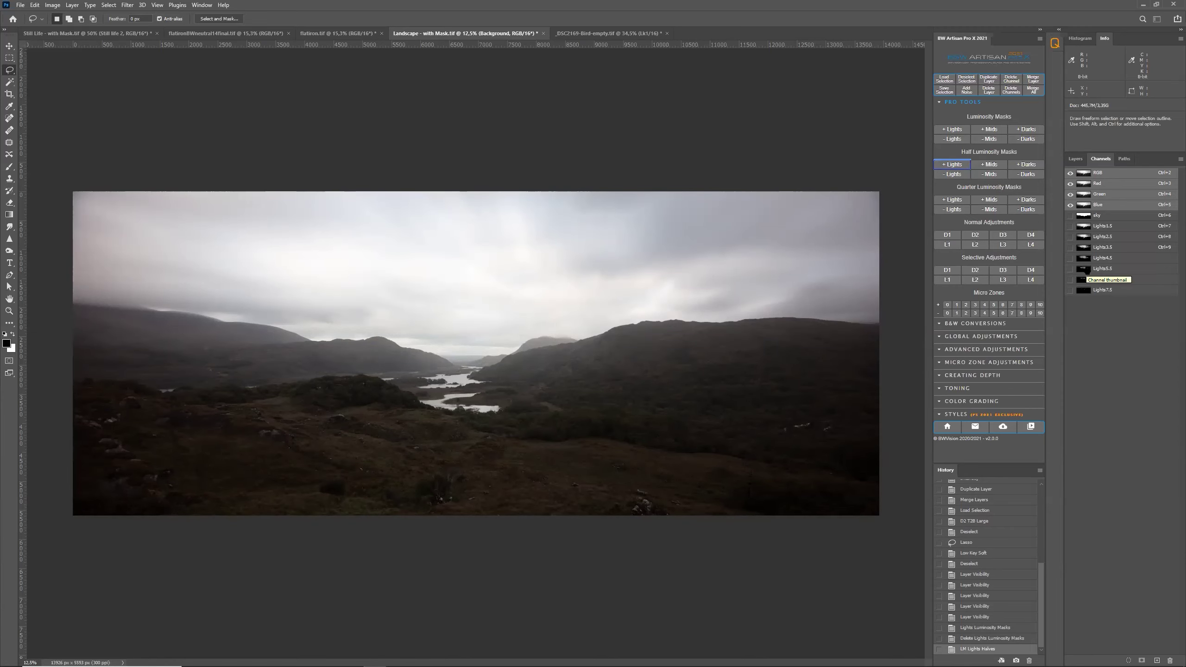
click(1102, 269)
click(1113, 280)
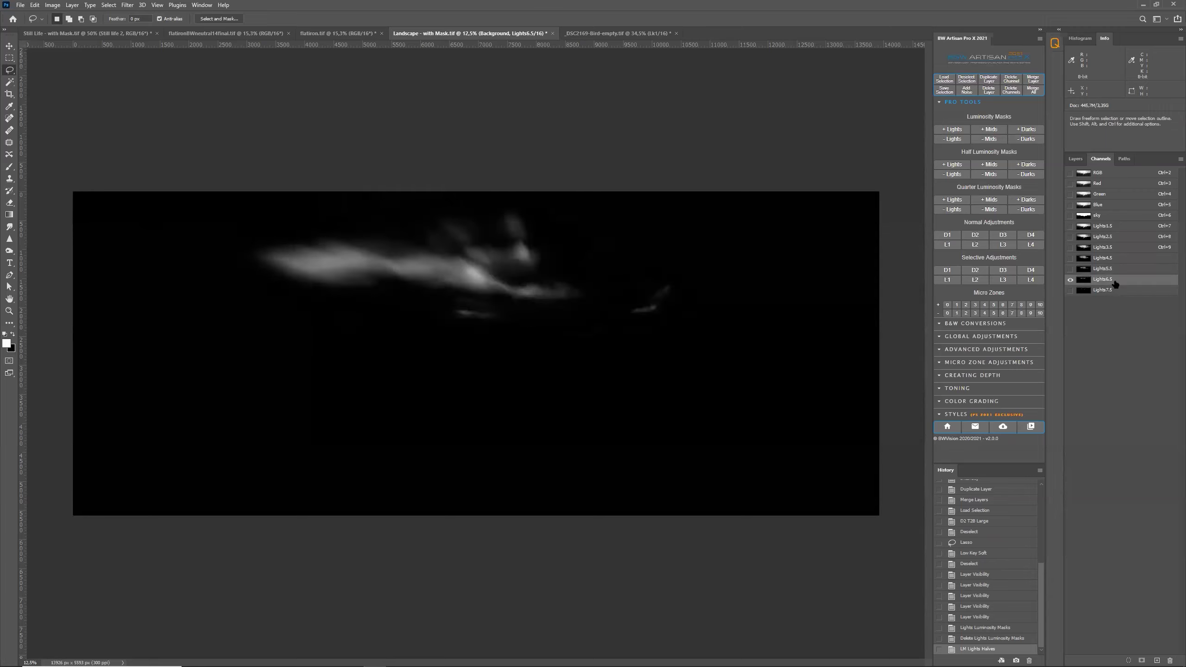
Step: Duplicate the Lights6.5 channel, then delete the generated set of half Lights masks and return to the RGB composite
right_click(1119, 282)
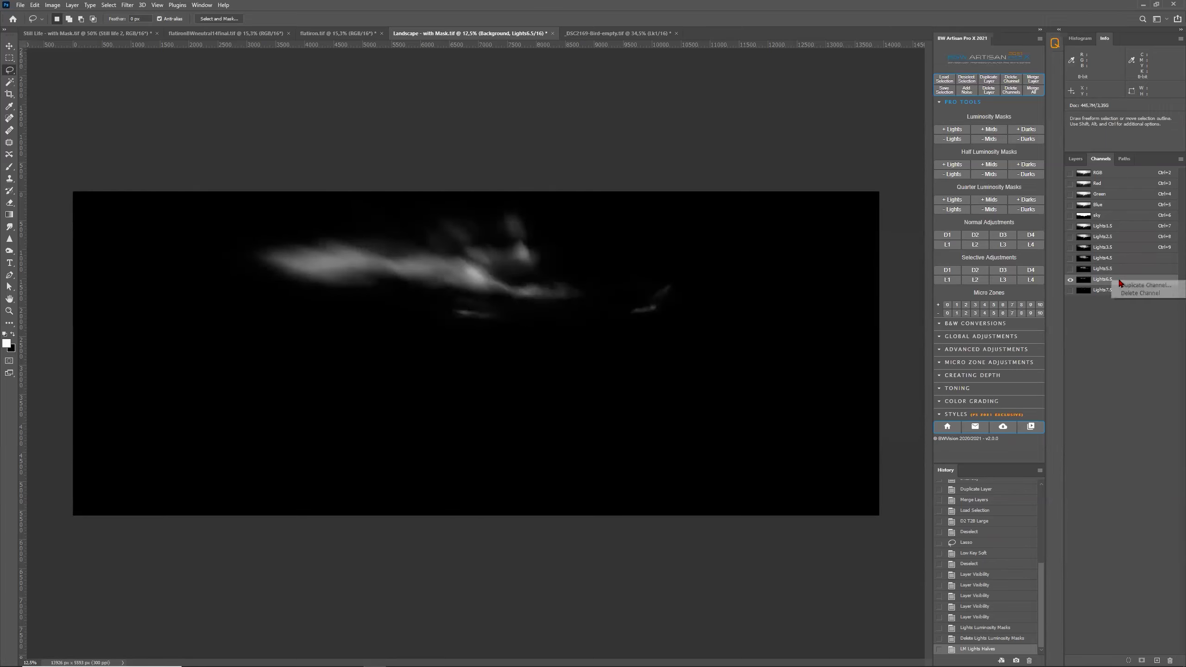
click(1139, 292)
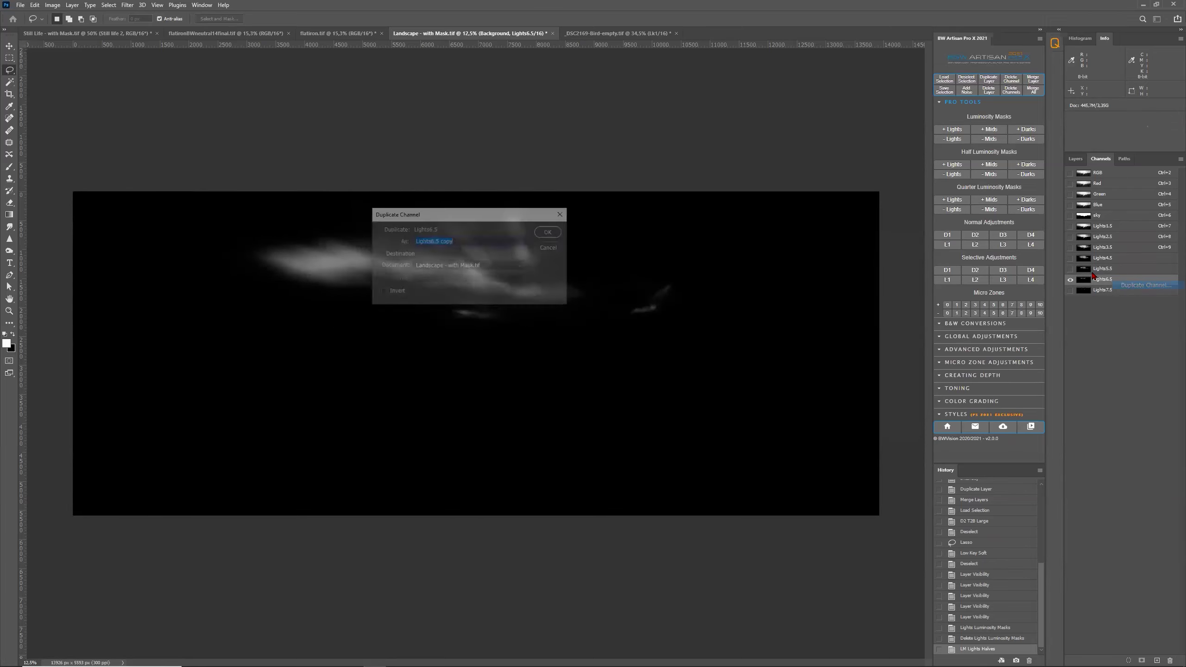
click(549, 232)
click(950, 177)
click(1107, 227)
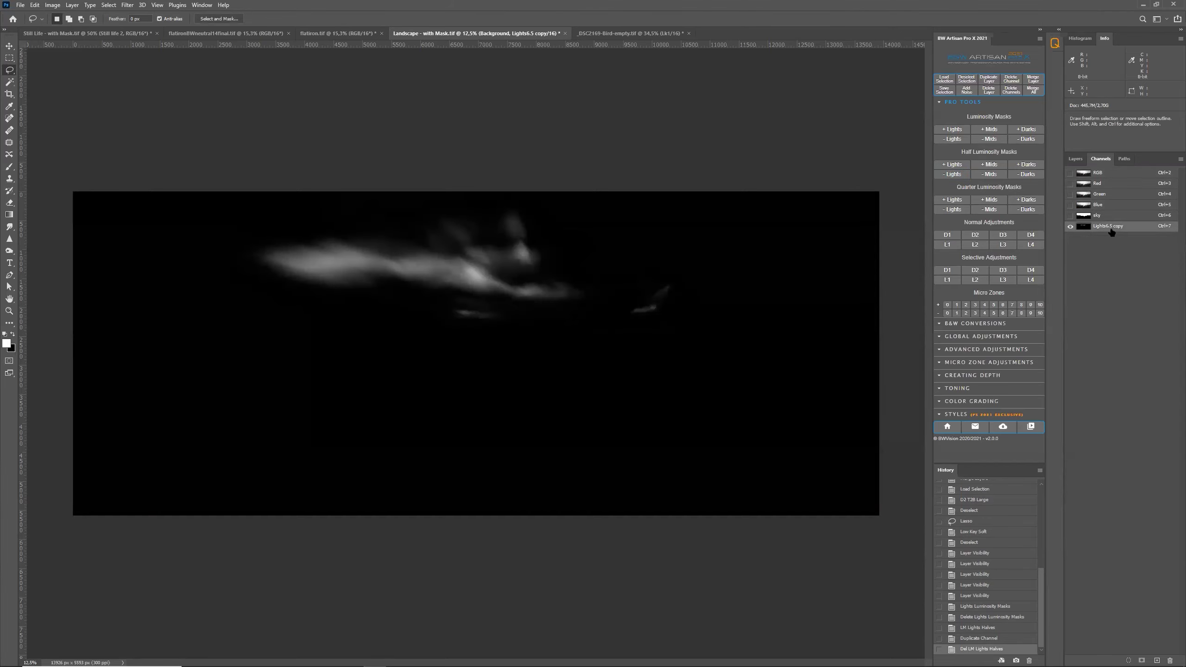
click(1117, 176)
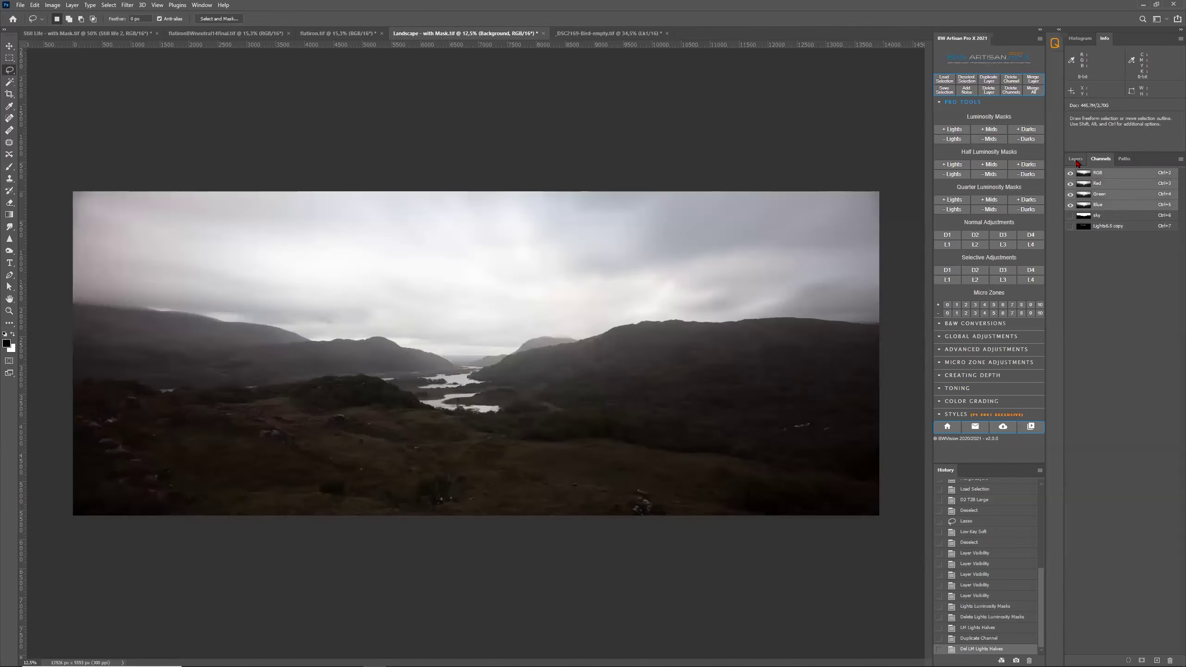
Step: Make all the hidden adjustment layers above the Background visible again
click(1076, 159)
click(1072, 247)
drag(1074, 247, 1073, 215)
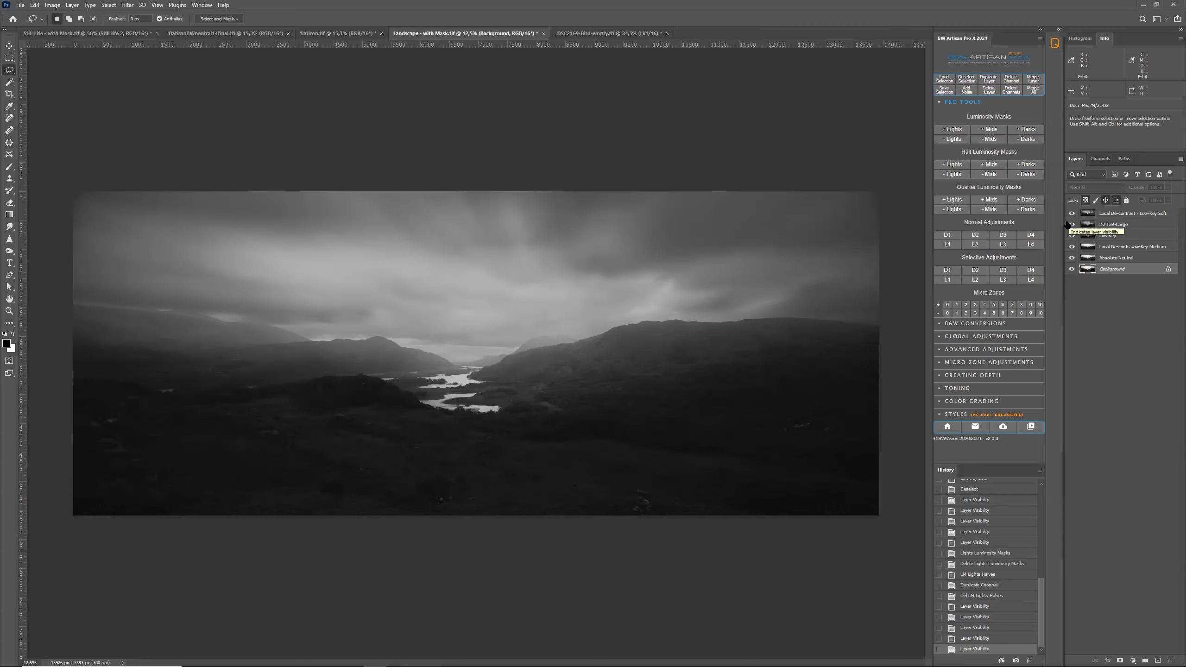
Step: Duplicate the topmost Local De-contrast - Low-Key Soft layer
click(1121, 213)
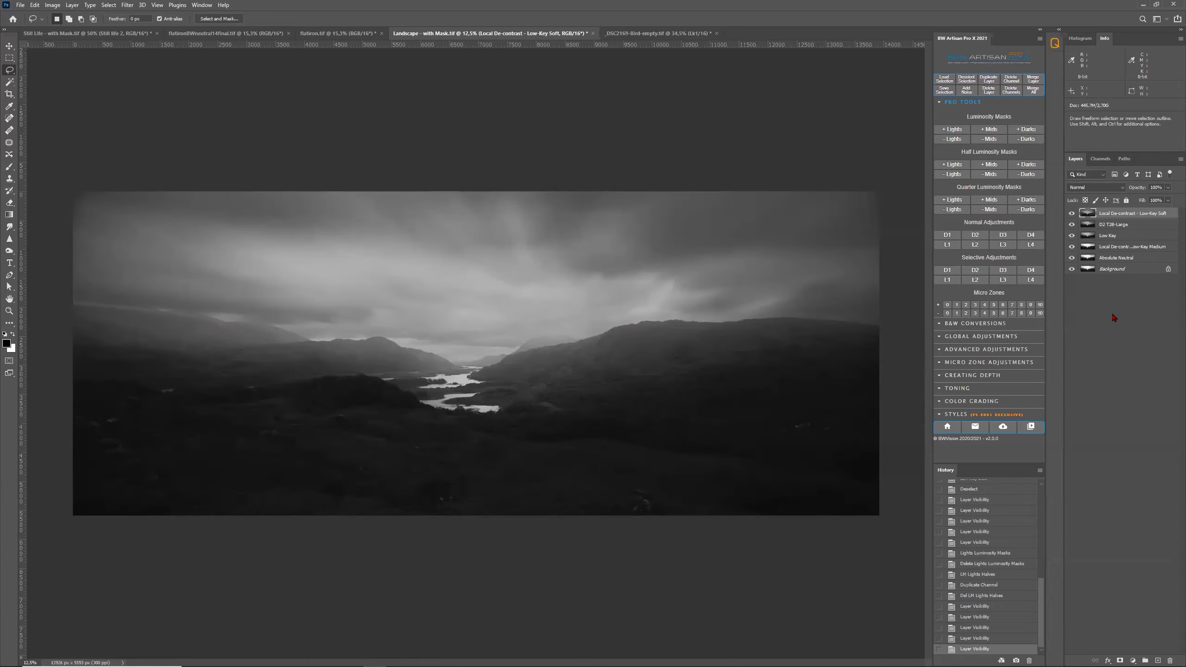
key(ctrl)
key(ctrl+j)
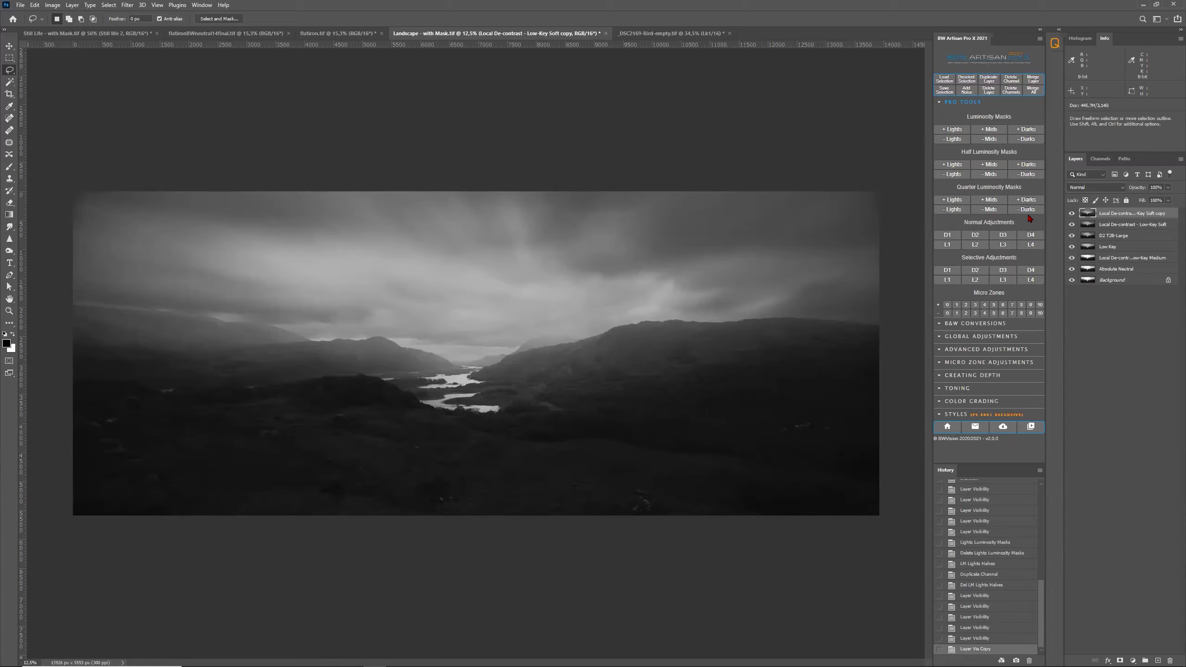
Step: Load the sky channel as a new selection
click(946, 80)
click(793, 123)
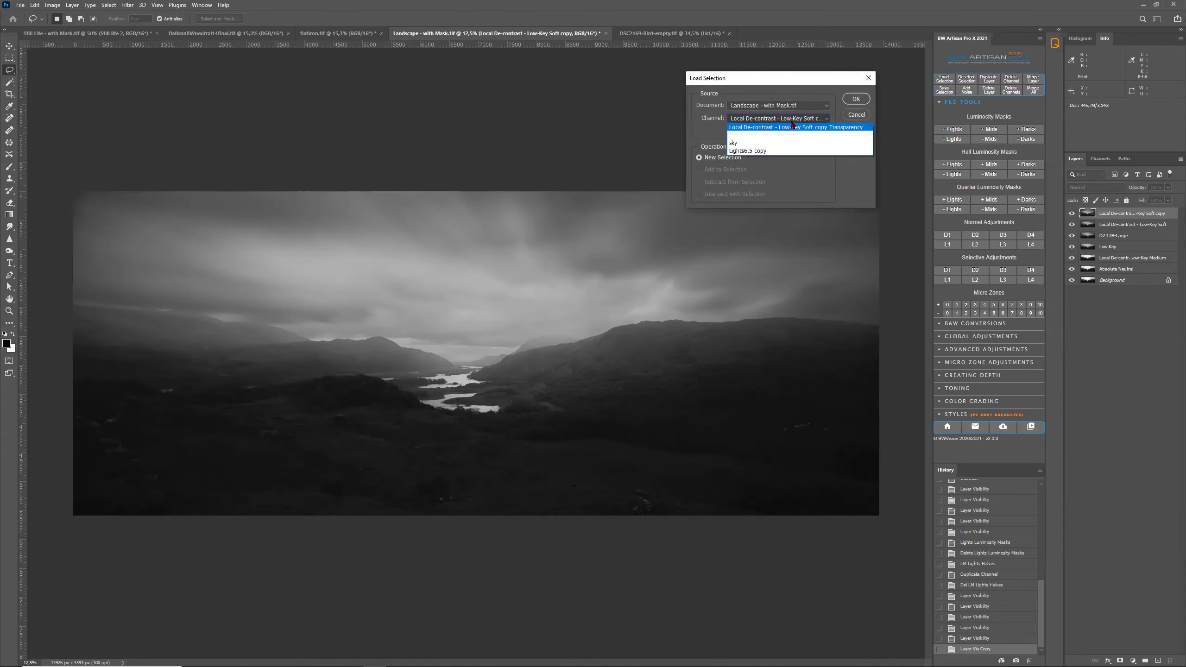
click(770, 143)
click(857, 99)
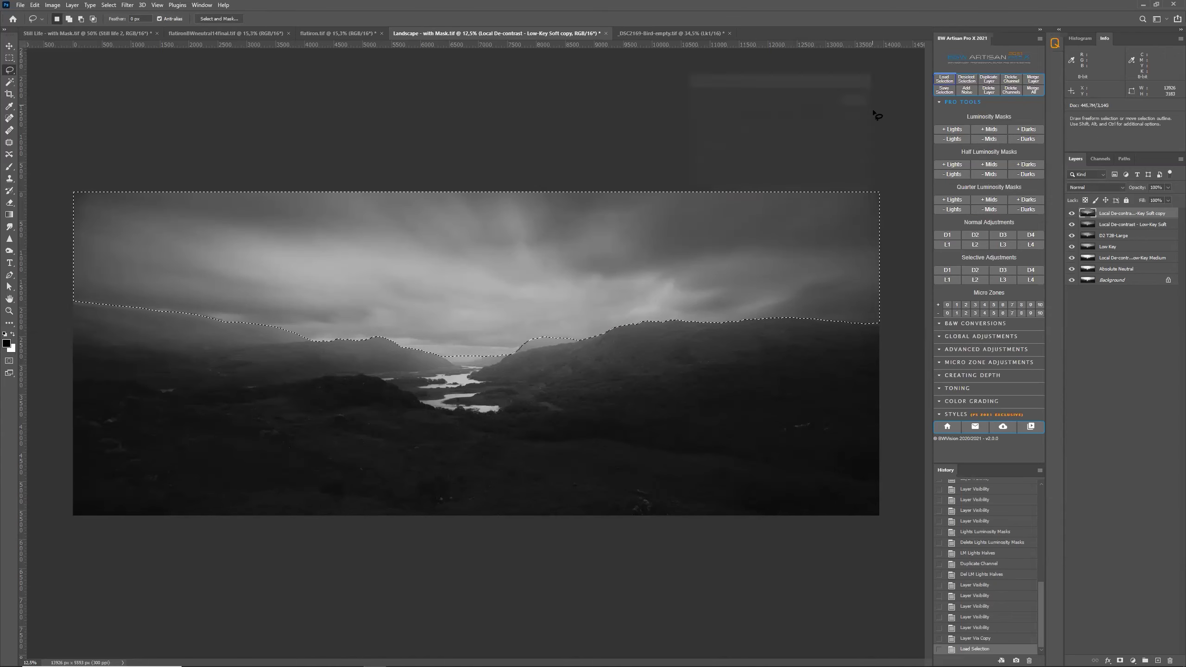
Step: Load the Lights6.5 copy channel and intersect it with the current sky selection
click(945, 80)
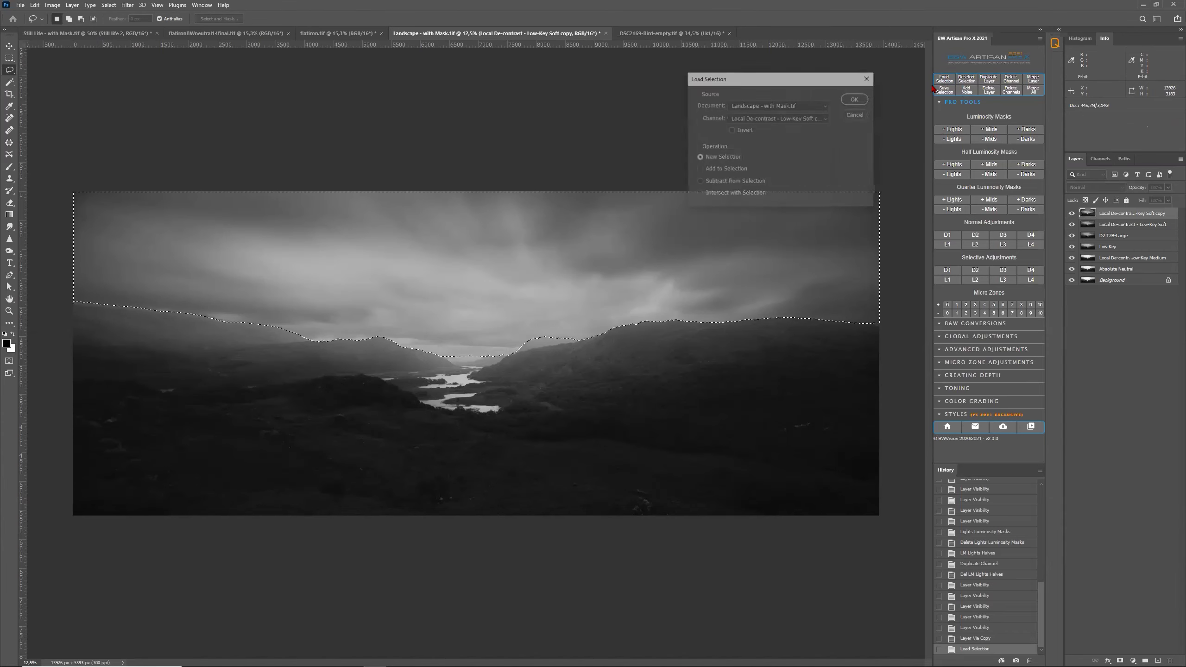
click(794, 118)
click(785, 151)
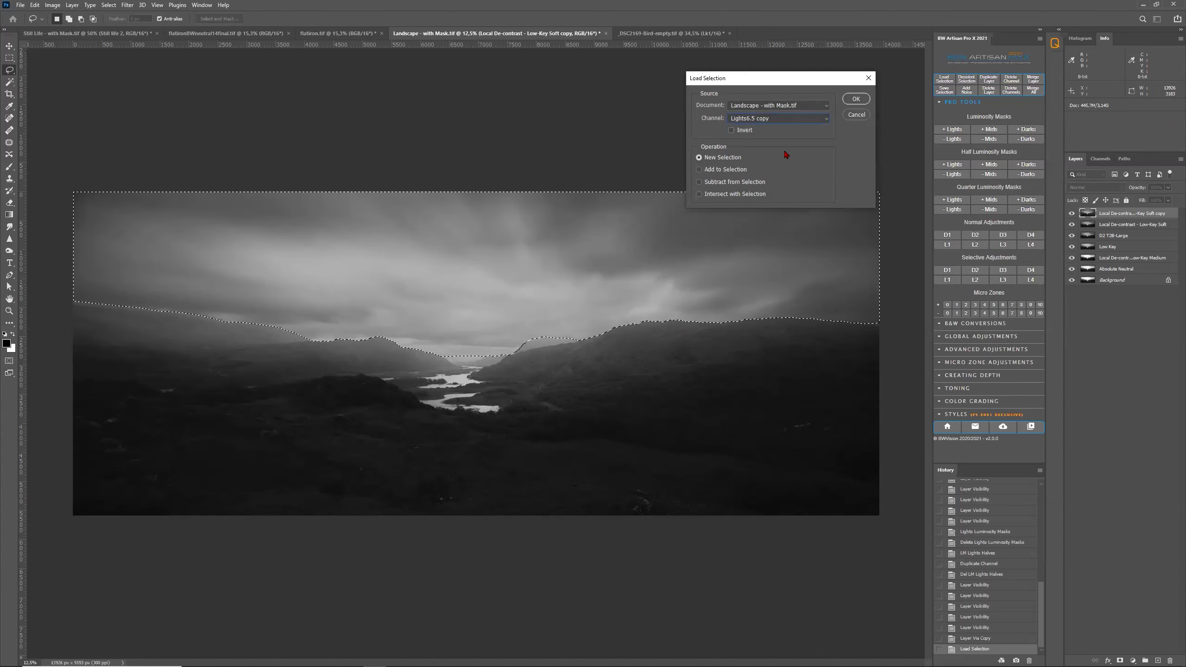
click(751, 194)
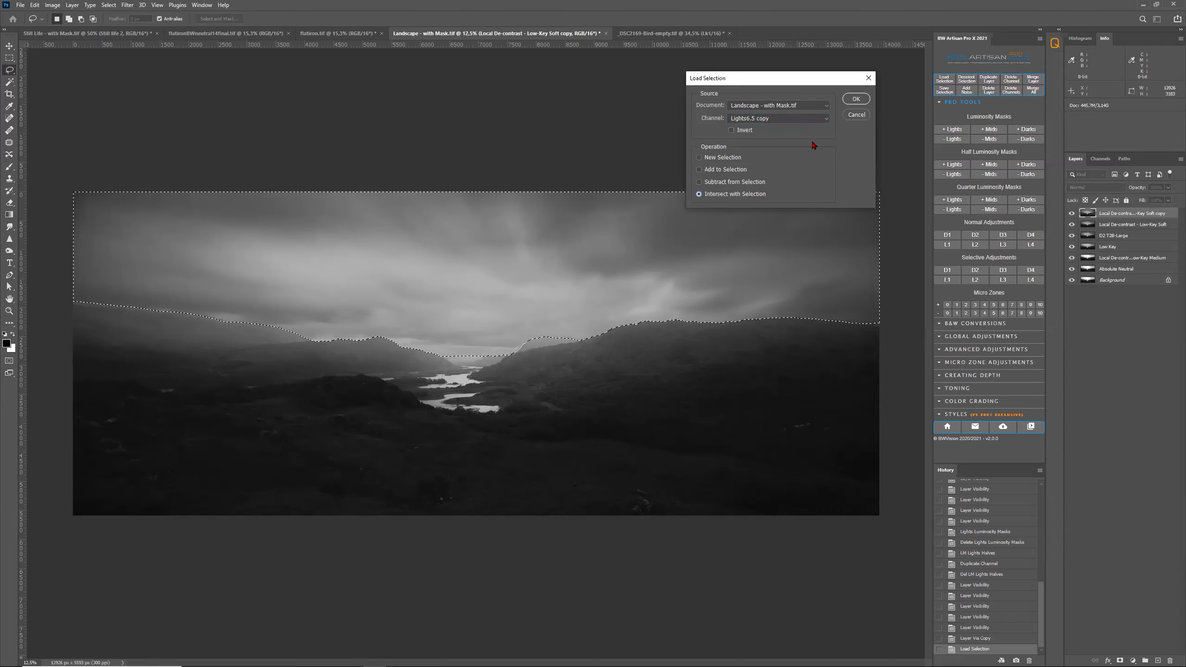
click(856, 98)
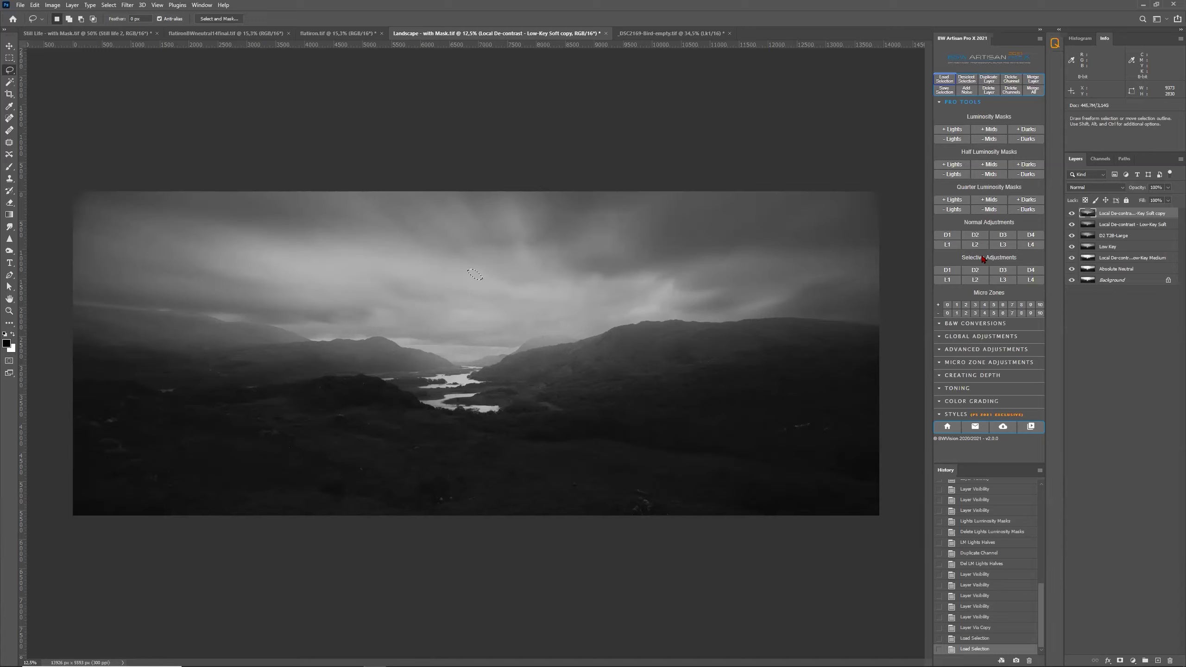
Step: Brighten the selected sky highlights with repeated L2 and L1 Selective Adjustments, comparing the duplicated layer before and after
click(979, 284)
click(979, 284)
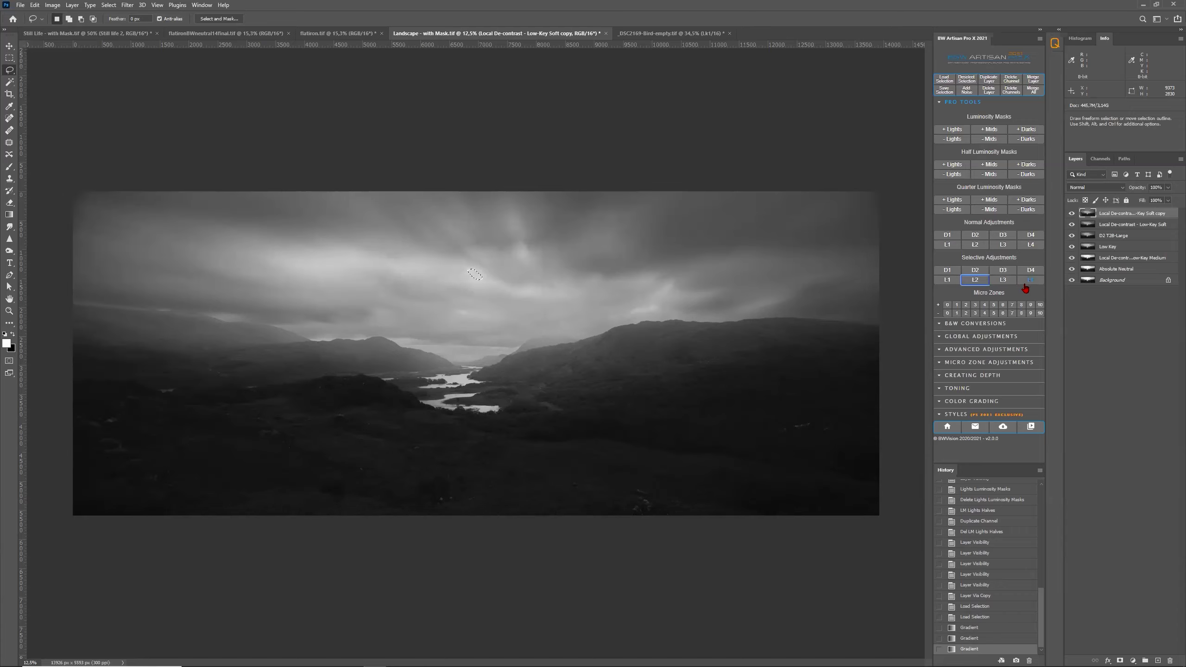
click(943, 281)
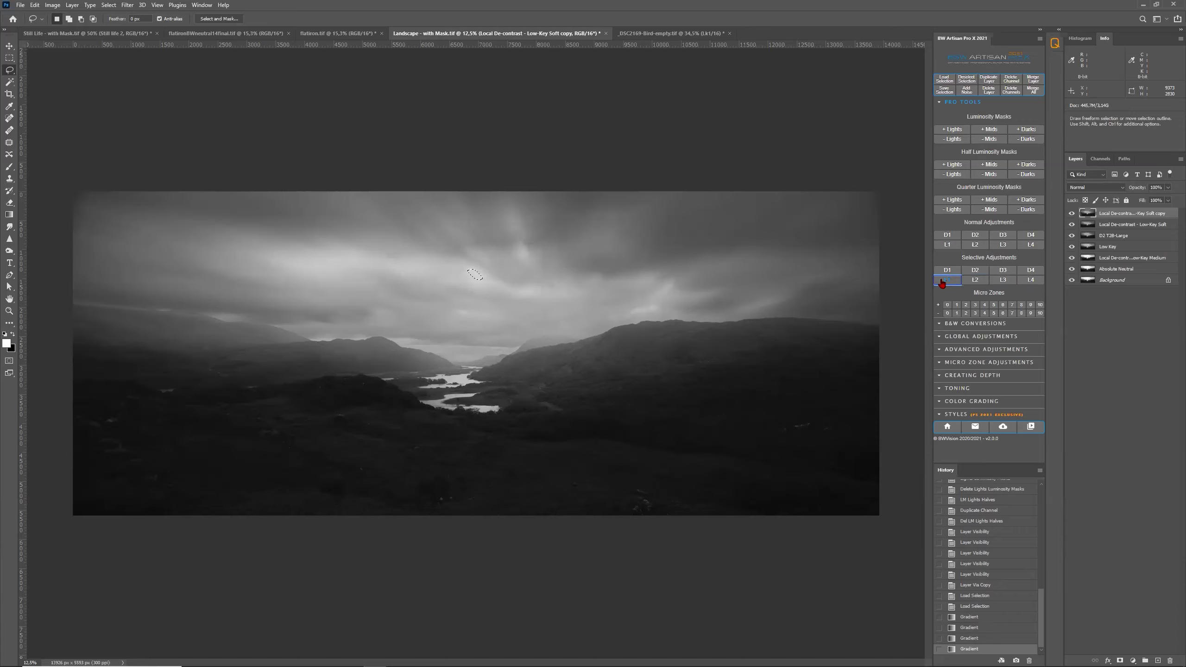
click(1072, 214)
click(1072, 214)
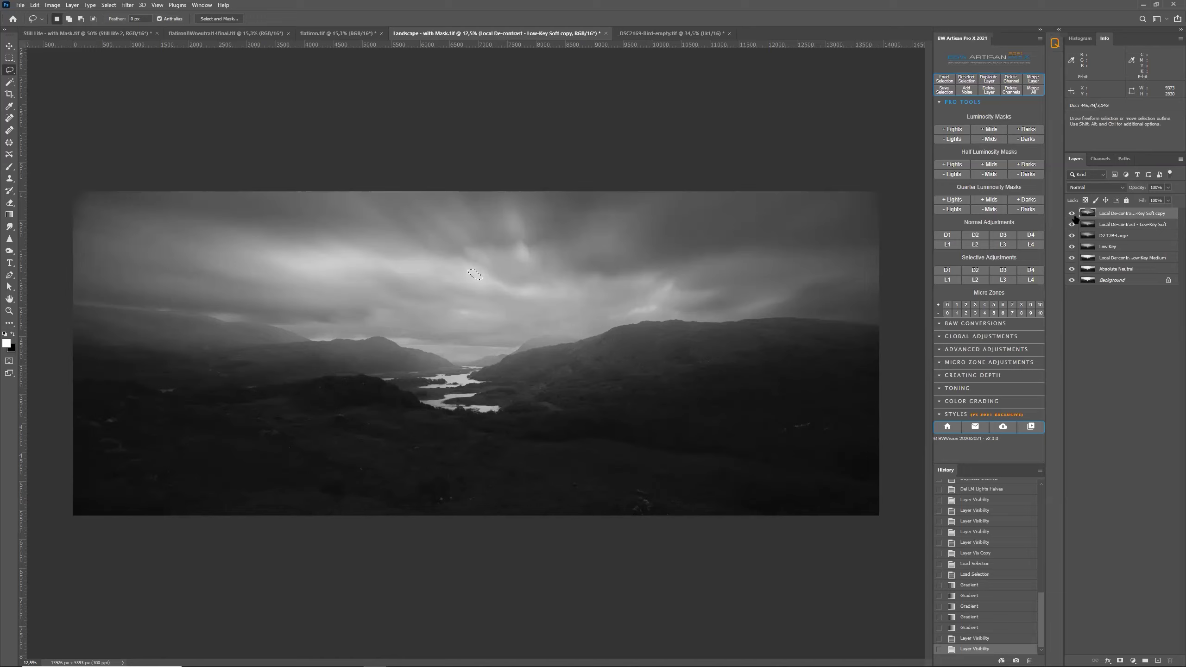
Step: Switch to the webinar questions spreadsheet in Chrome, select the question about managing different files, and return to Photoshop
key(alt+Tab)
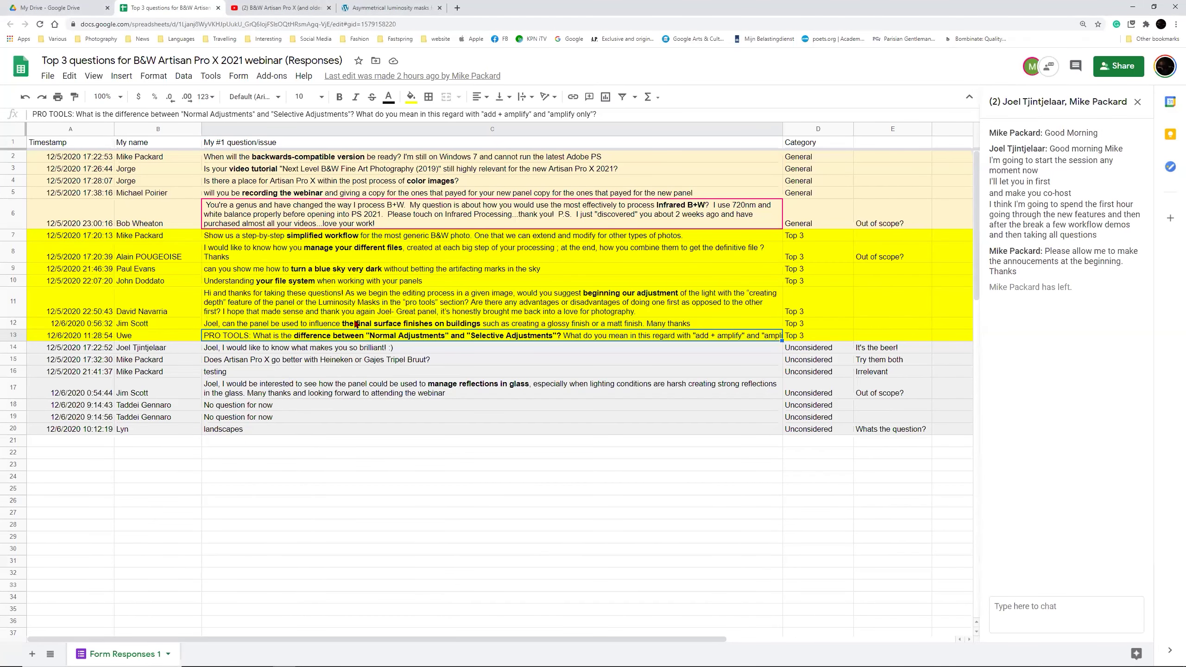
click(363, 260)
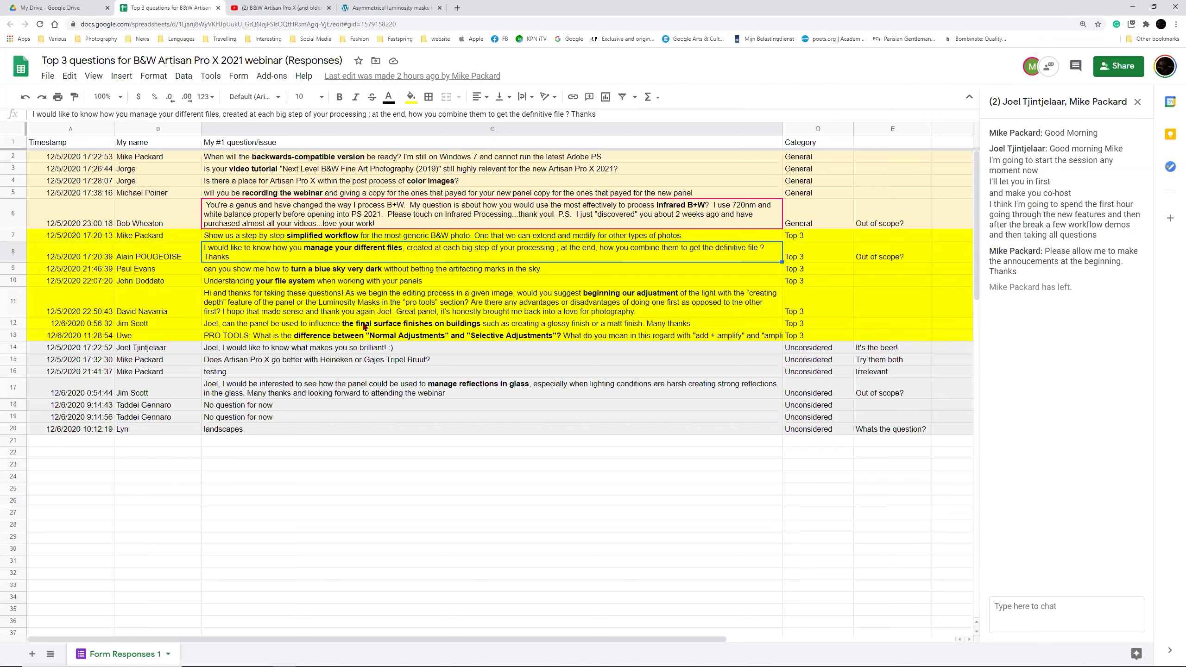
key(alt+Tab)
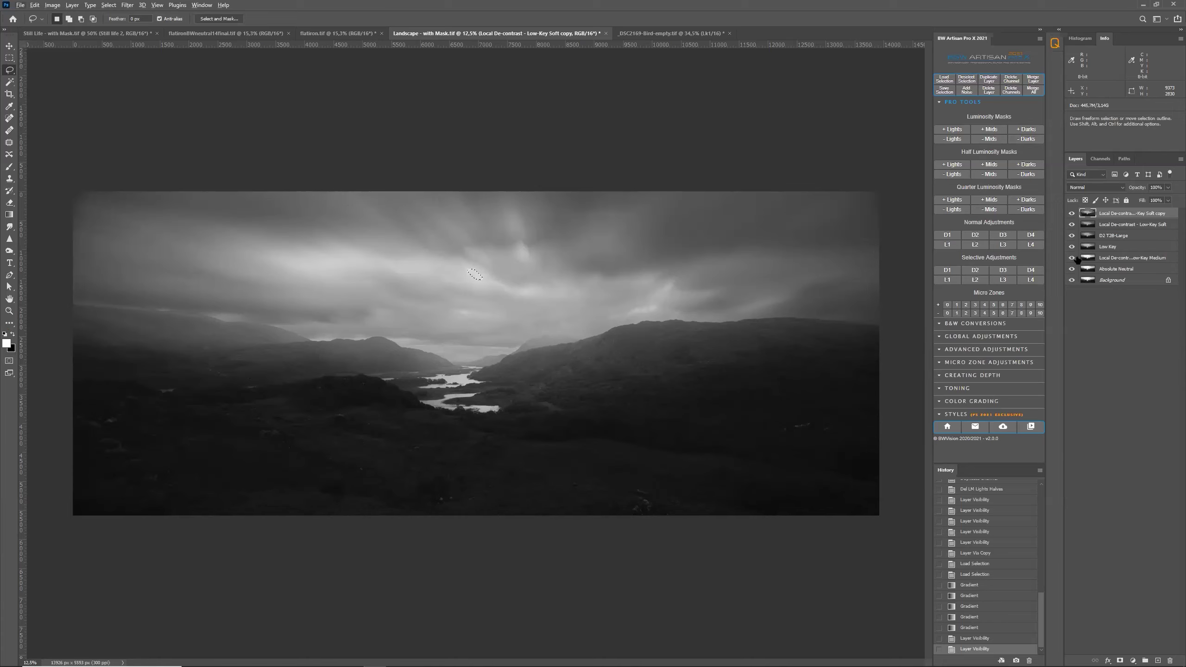
Step: Hide the five layers above Absolute Neutral
click(1072, 213)
click(1072, 225)
click(1072, 235)
click(1072, 247)
click(1073, 258)
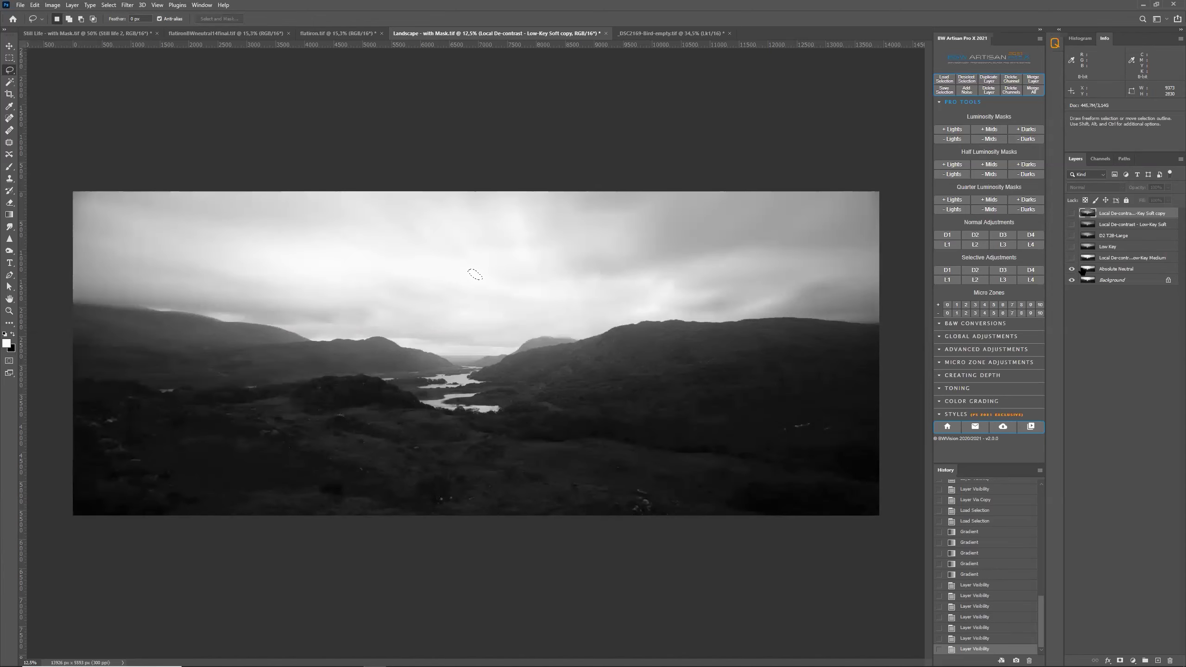
Step: Select the Absolute Neutral layer, then show and select the Local De-contrast - Low-Key Medium layer above it
click(1087, 269)
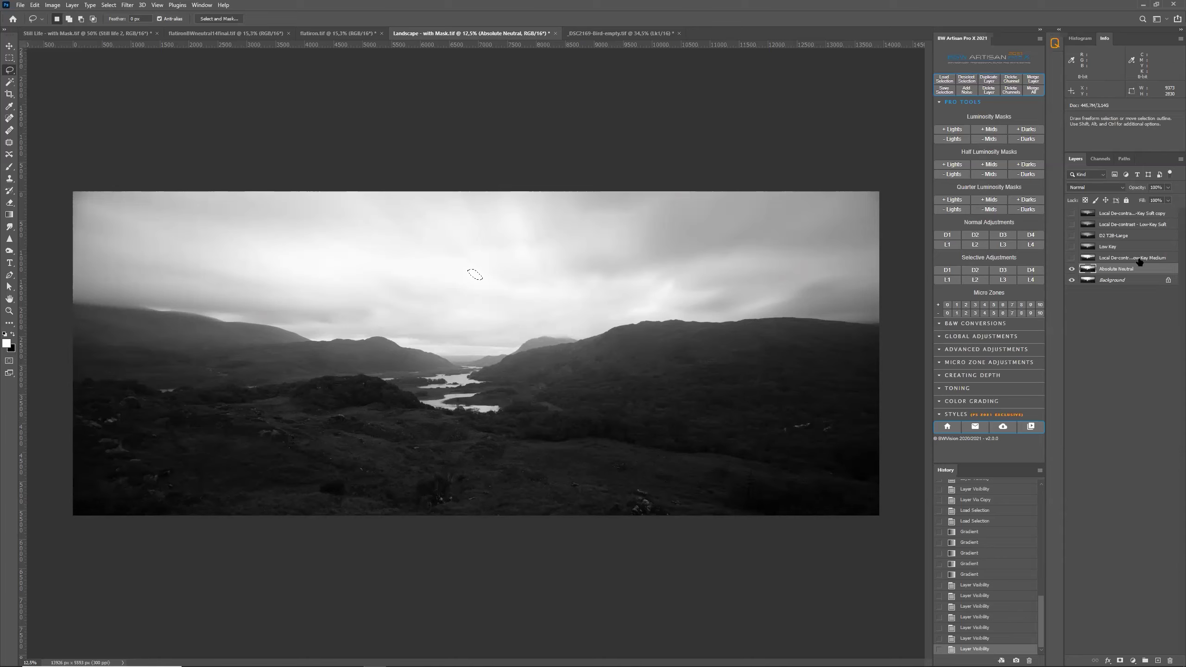
click(1072, 258)
click(1109, 260)
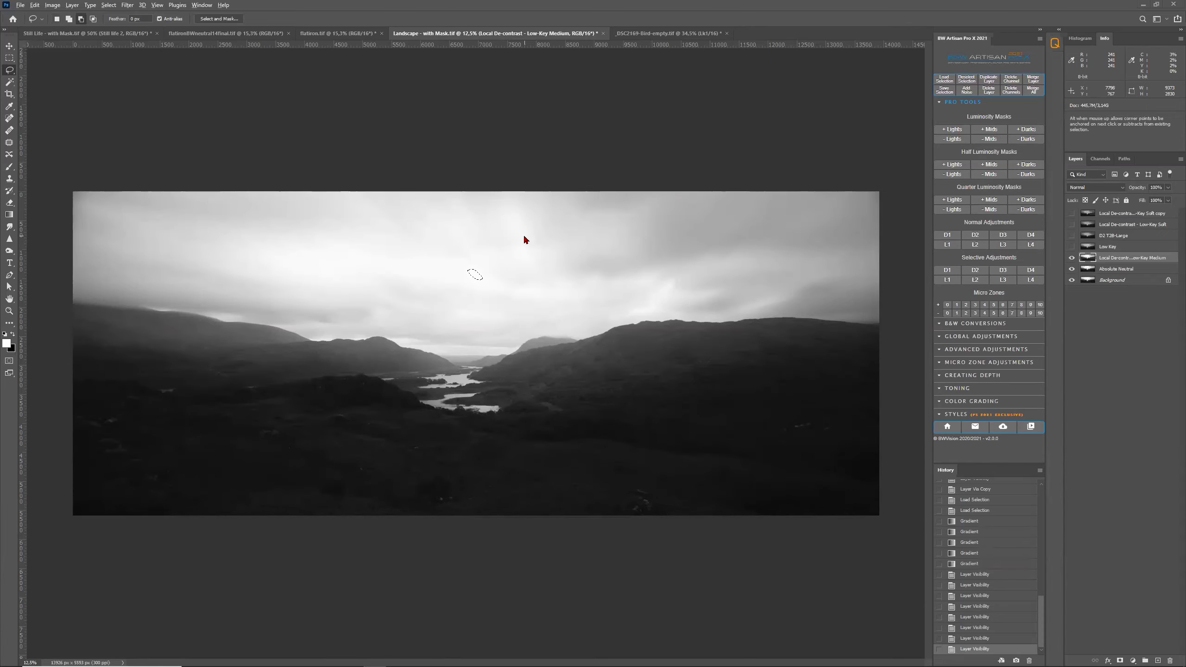
Step: Switch to File Explorer, open the 1908JTW231002701_Done folder and preview DF2A2718-JT-bw-1
key(alt+Tab)
click(354, 392)
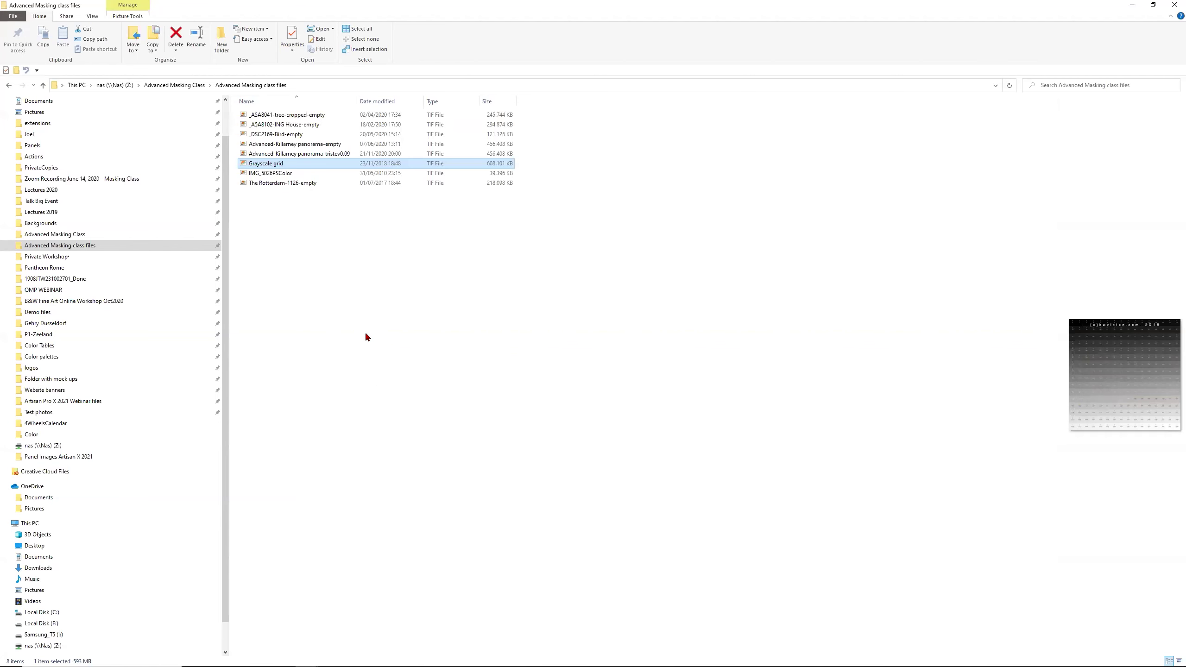
click(84, 279)
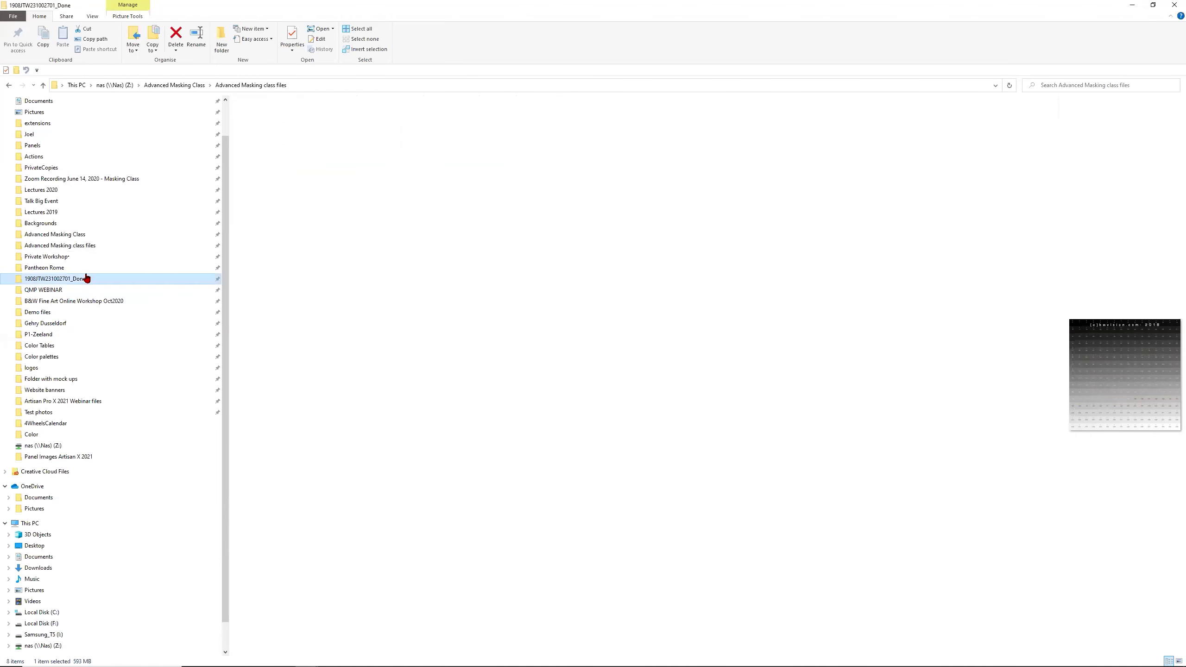
click(295, 155)
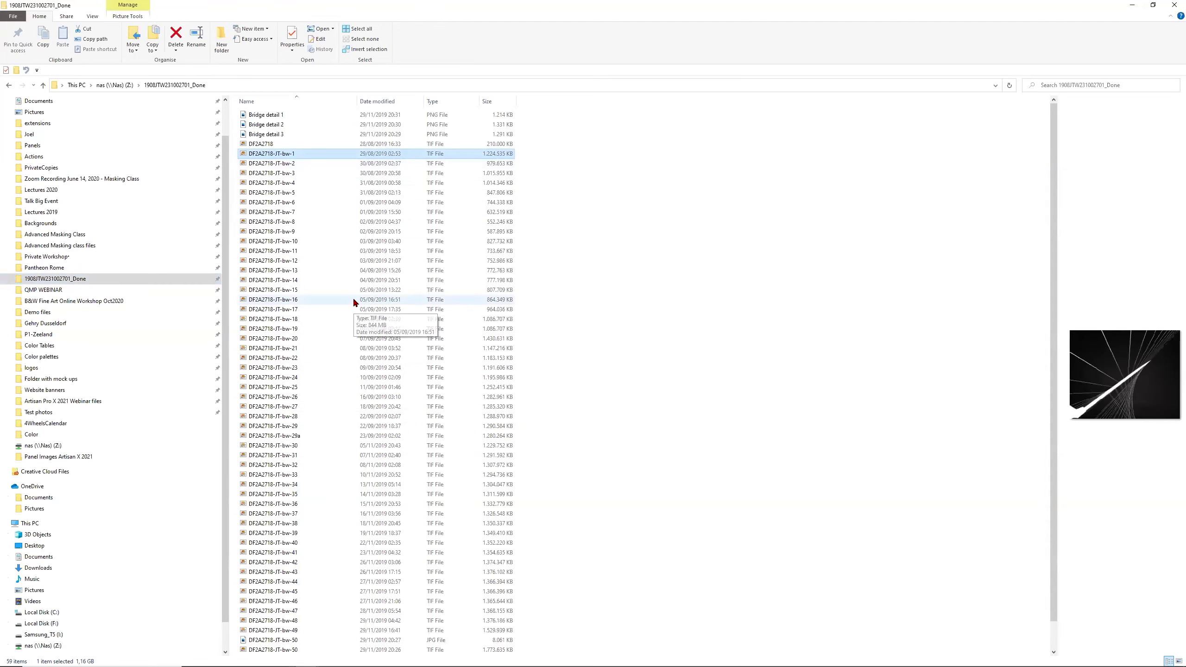
Step: Preview the DF2A2718-JT-bw-50, flattened-final, original, color and bw-1 files to compare the numbered processing stages
scroll(354, 304, down, 1)
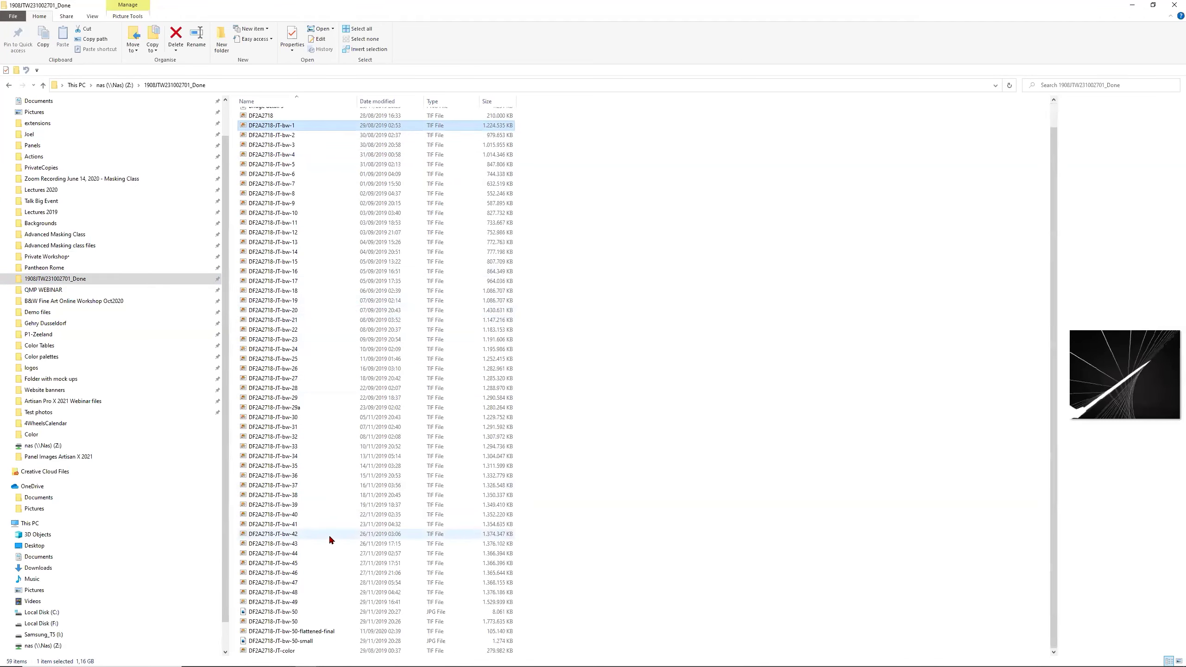
click(296, 623)
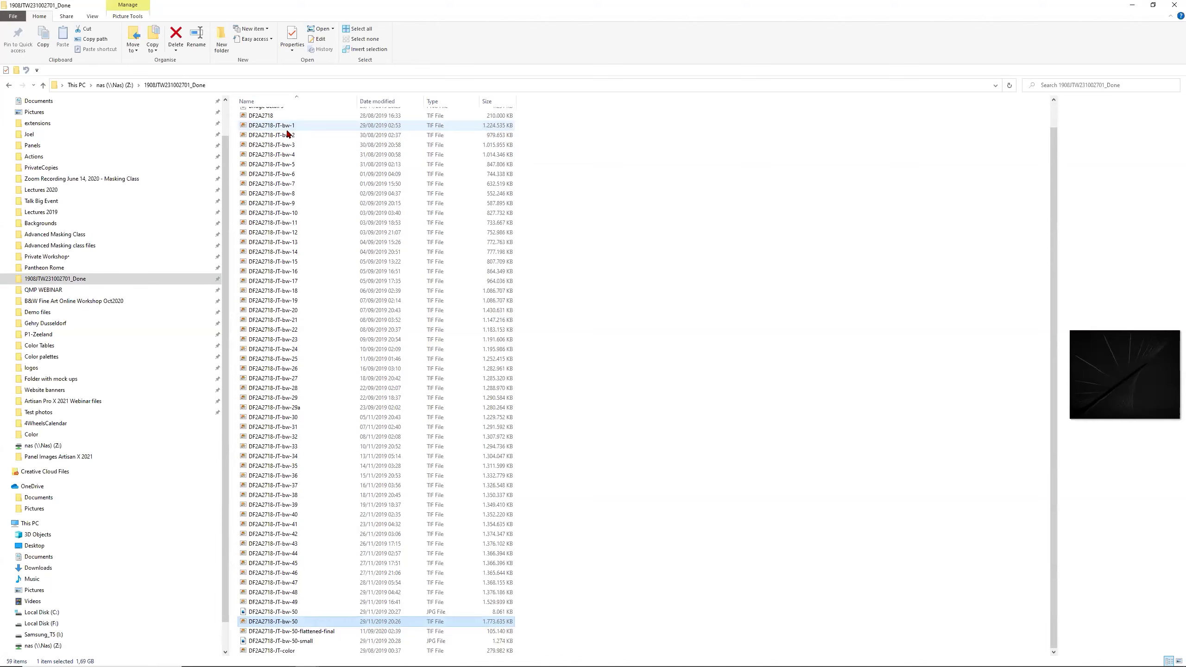
click(324, 632)
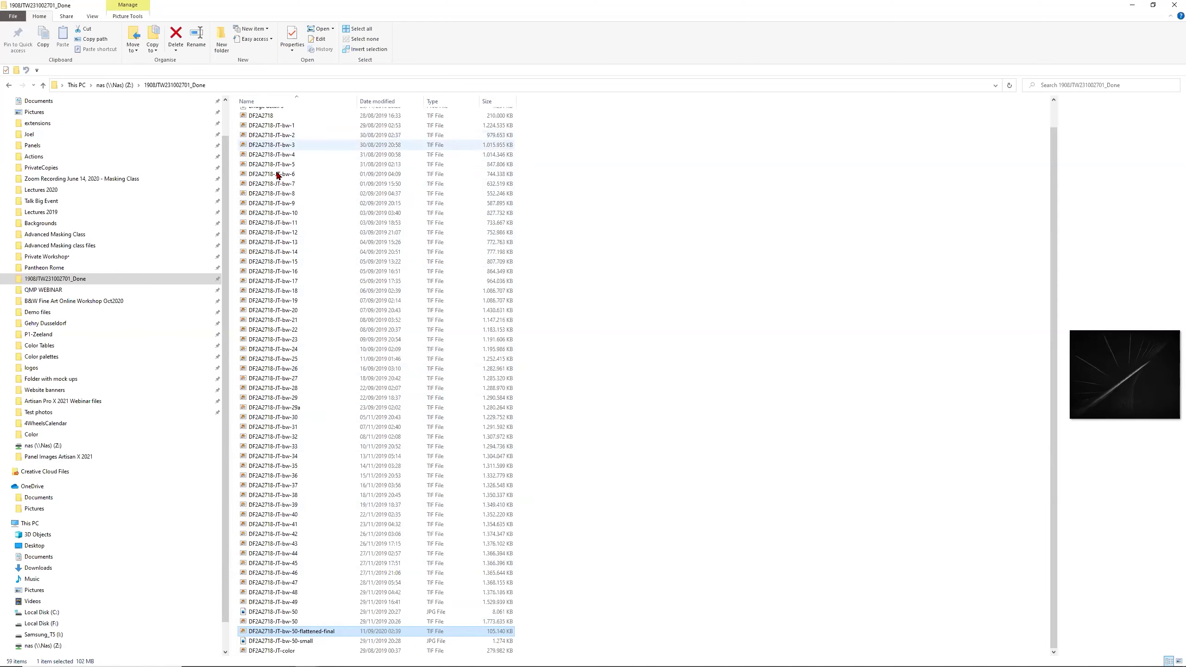
click(269, 120)
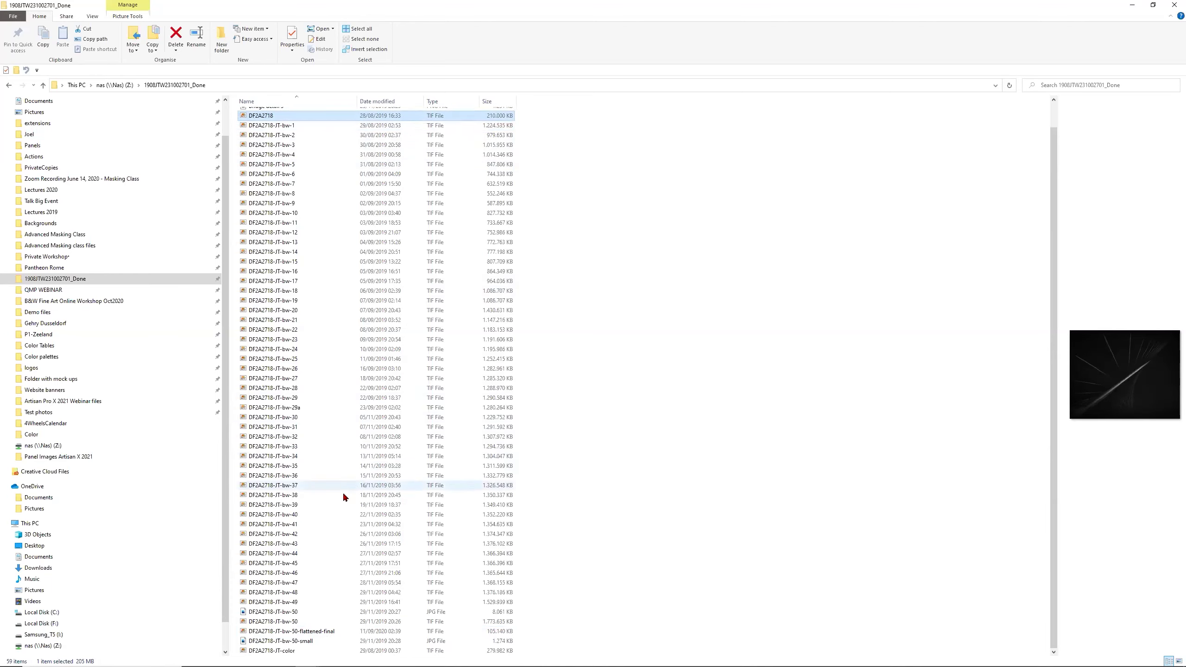
click(286, 651)
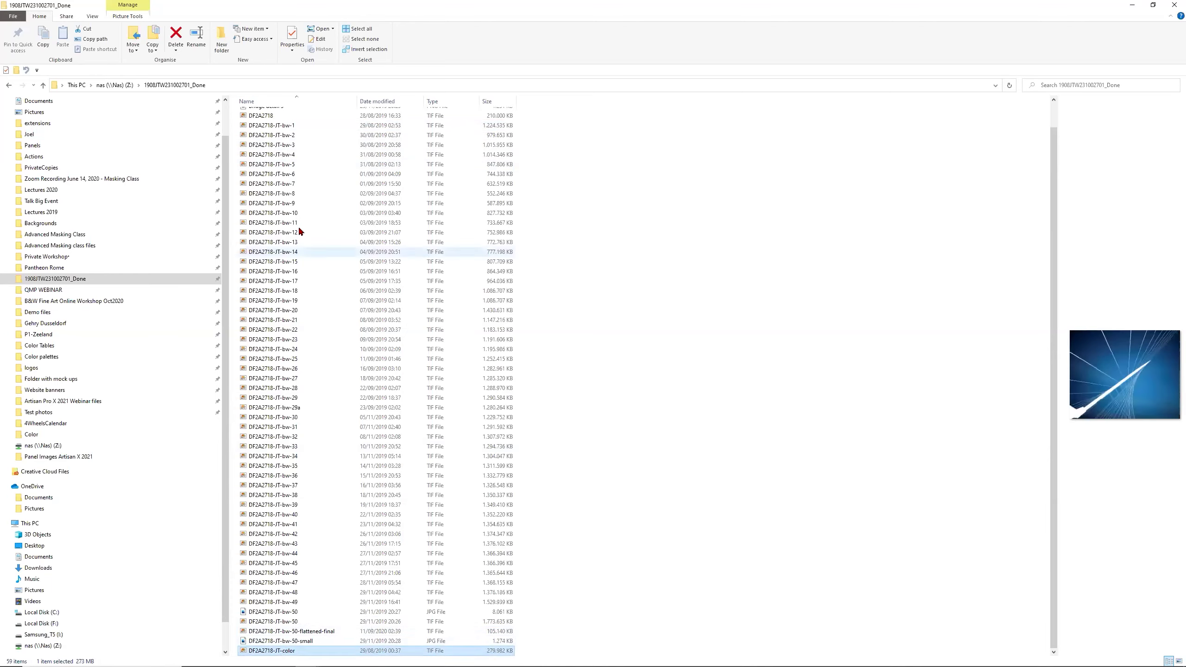
click(266, 117)
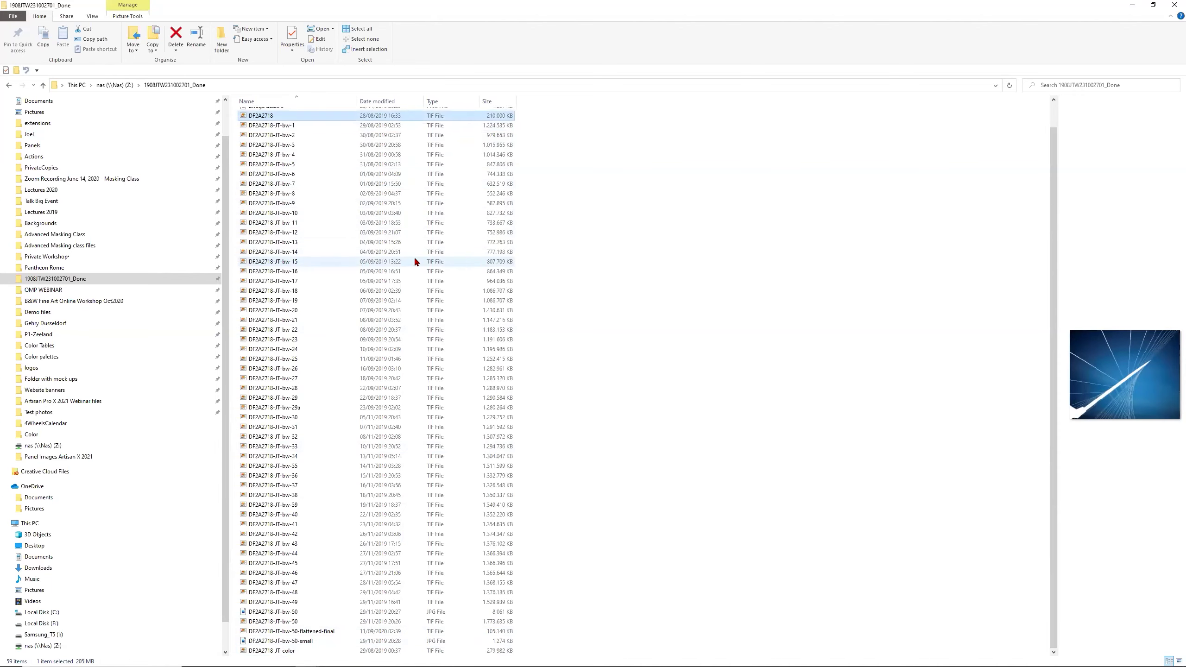
click(305, 126)
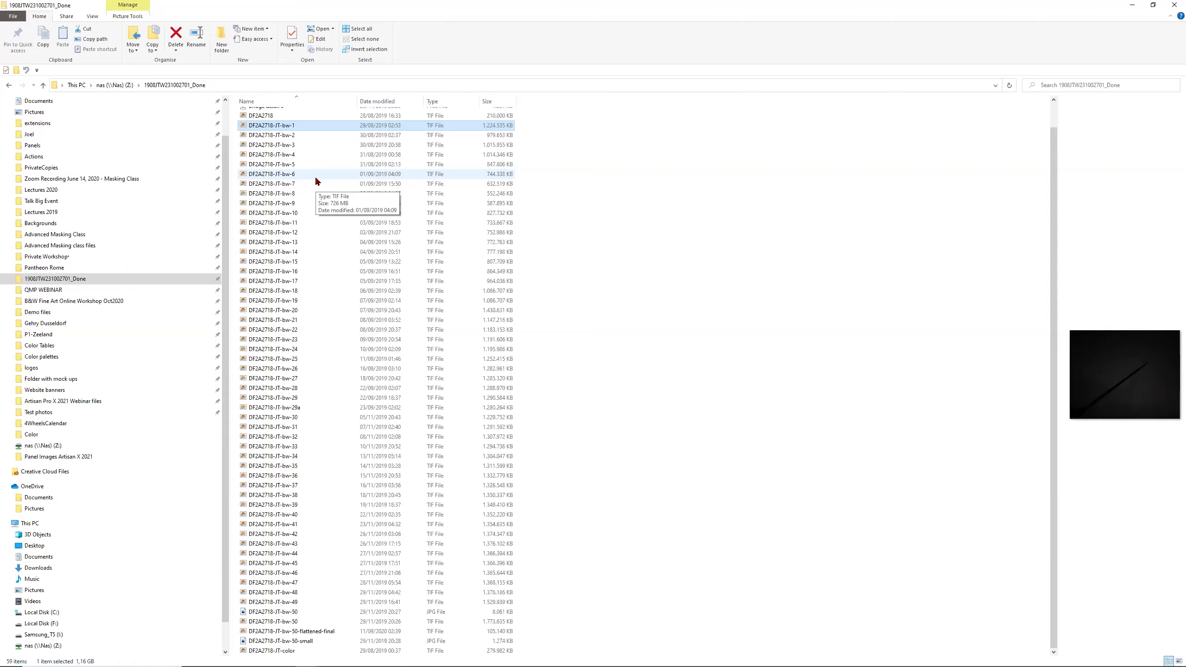
Step: Return to the questions spreadsheet in Chrome and select the question about beginning light adjustment with creating depth or luminosity masks
key(alt+Tab)
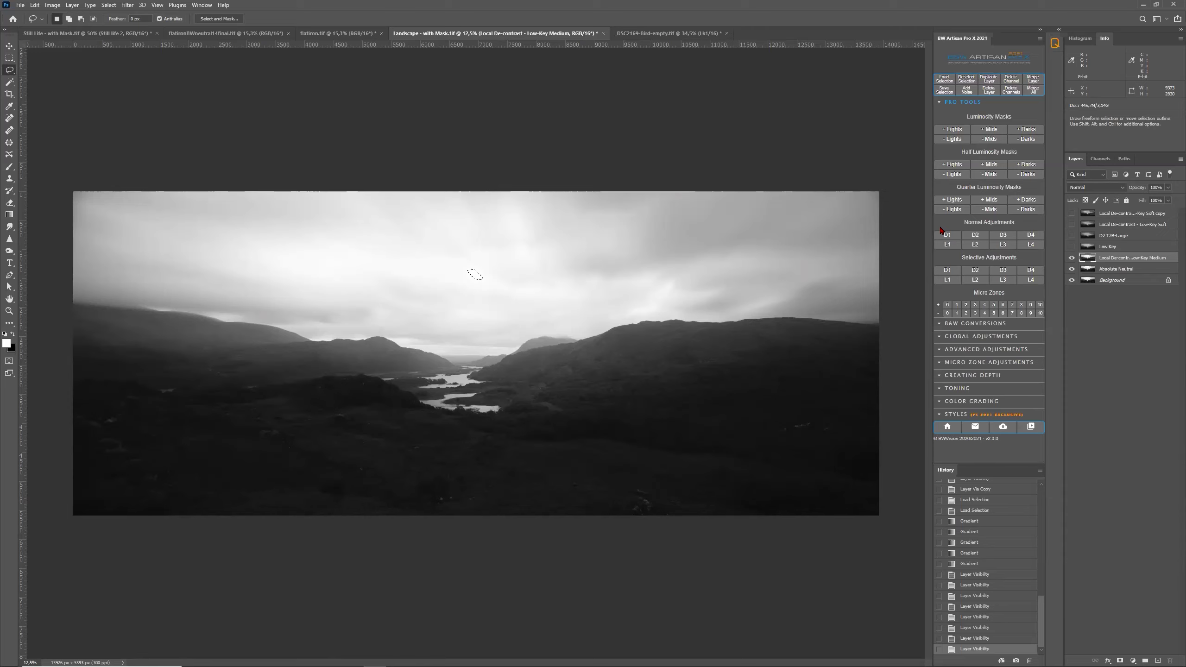
key(alt+Tab)
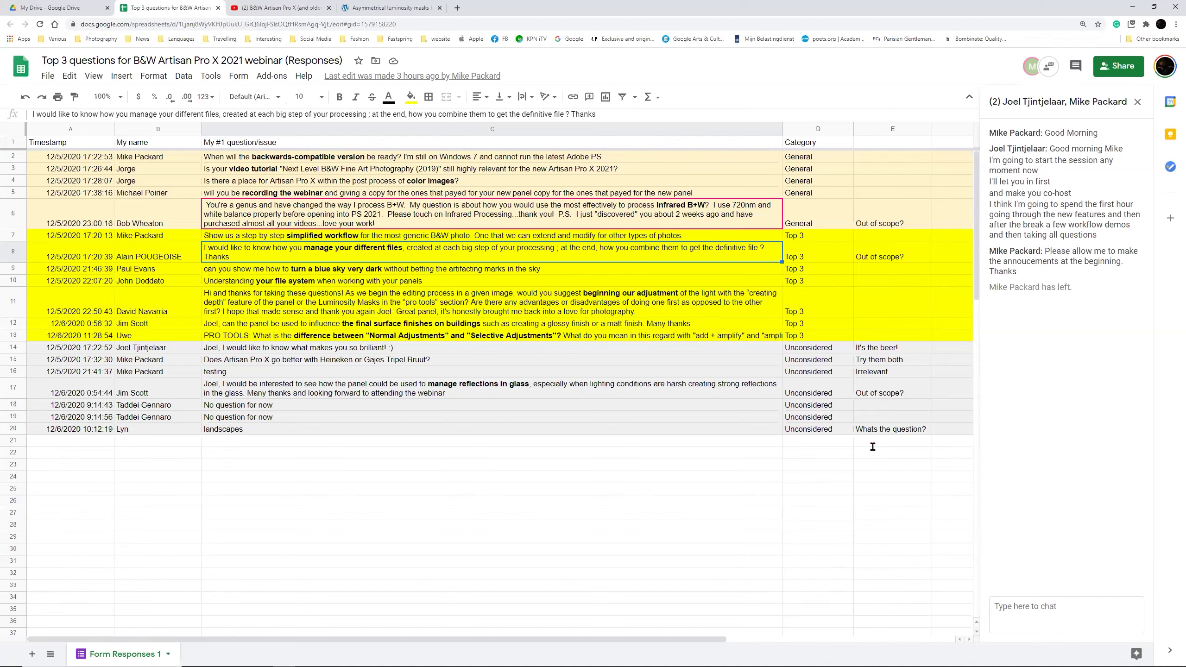
click(386, 349)
click(482, 316)
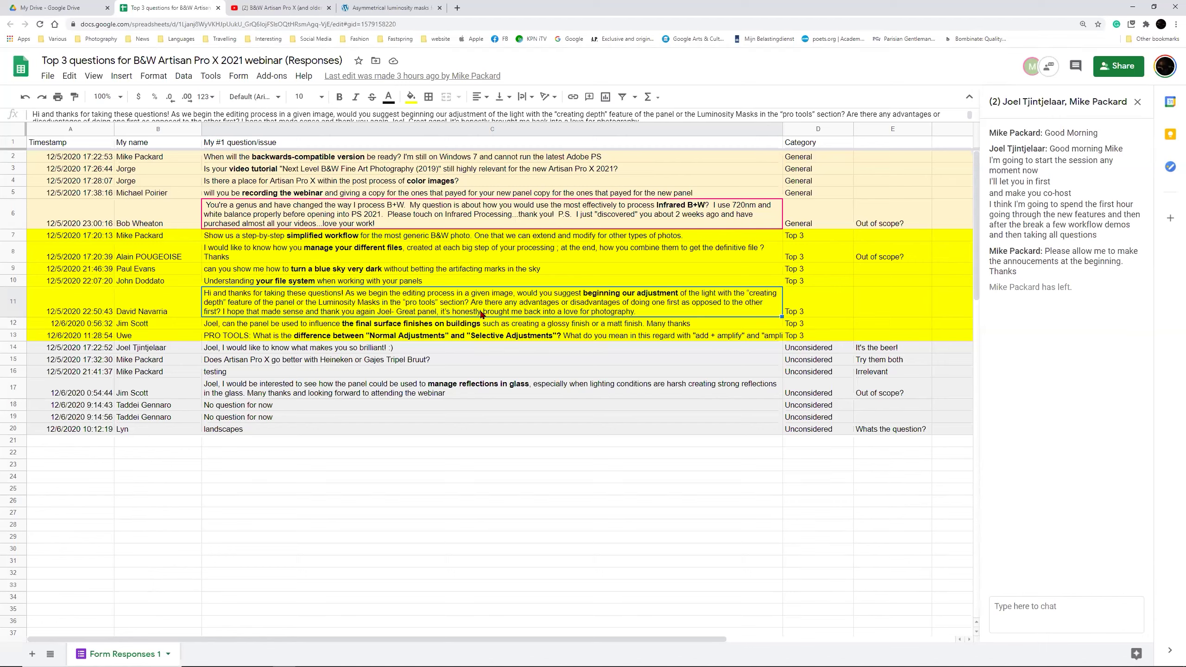
Step: Select the question about turning a blue sky very dark, and dismiss the mail notification
key(Up)
key(Up)
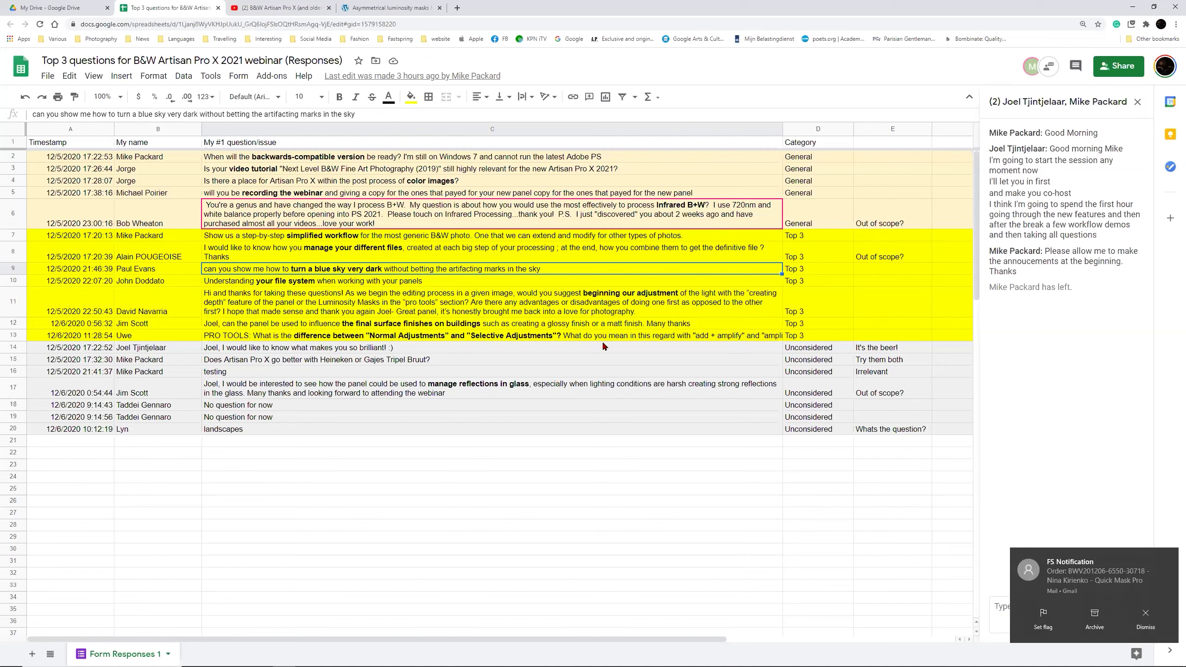
click(1150, 613)
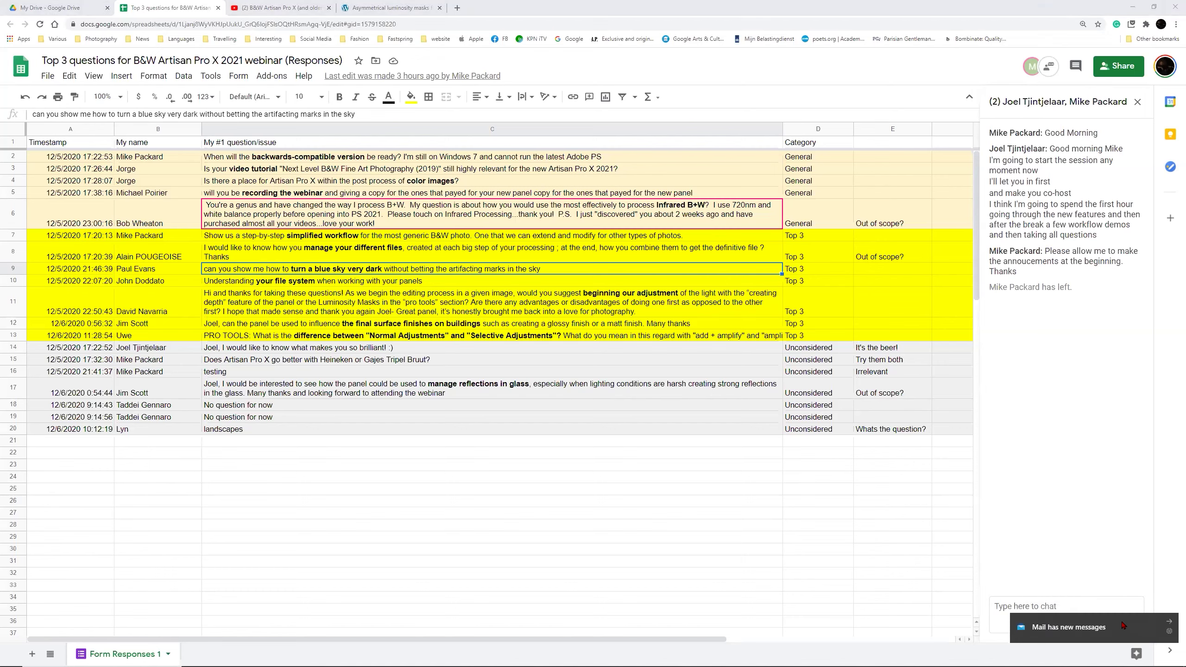
key(alt+Tab)
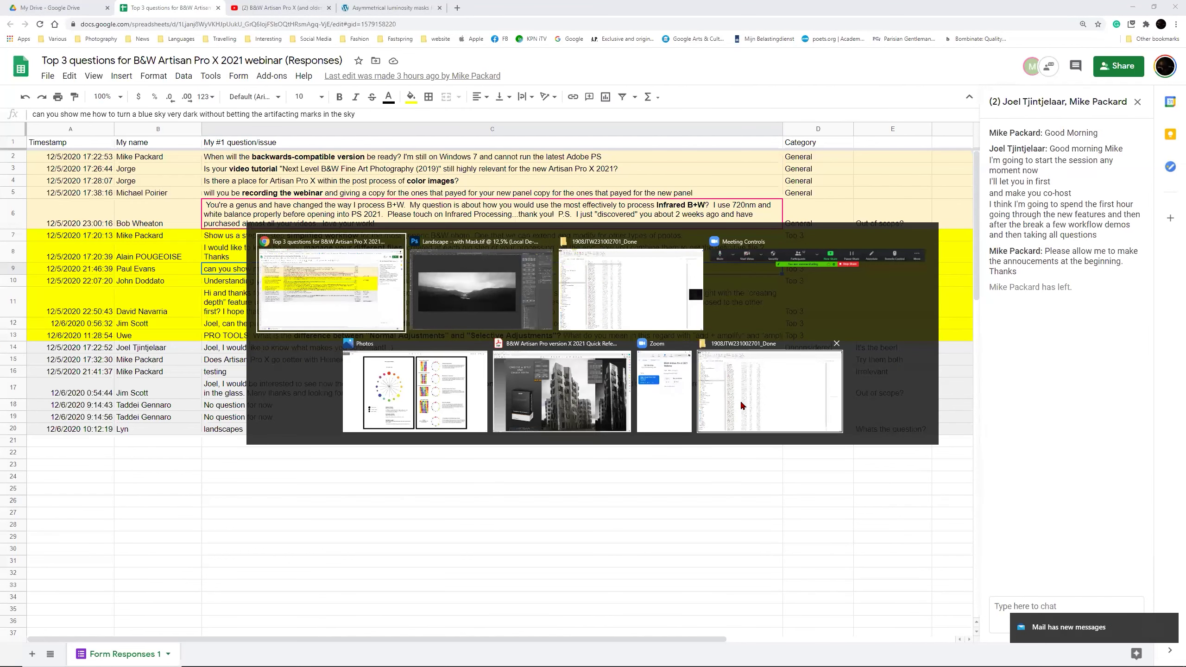
click(362, 302)
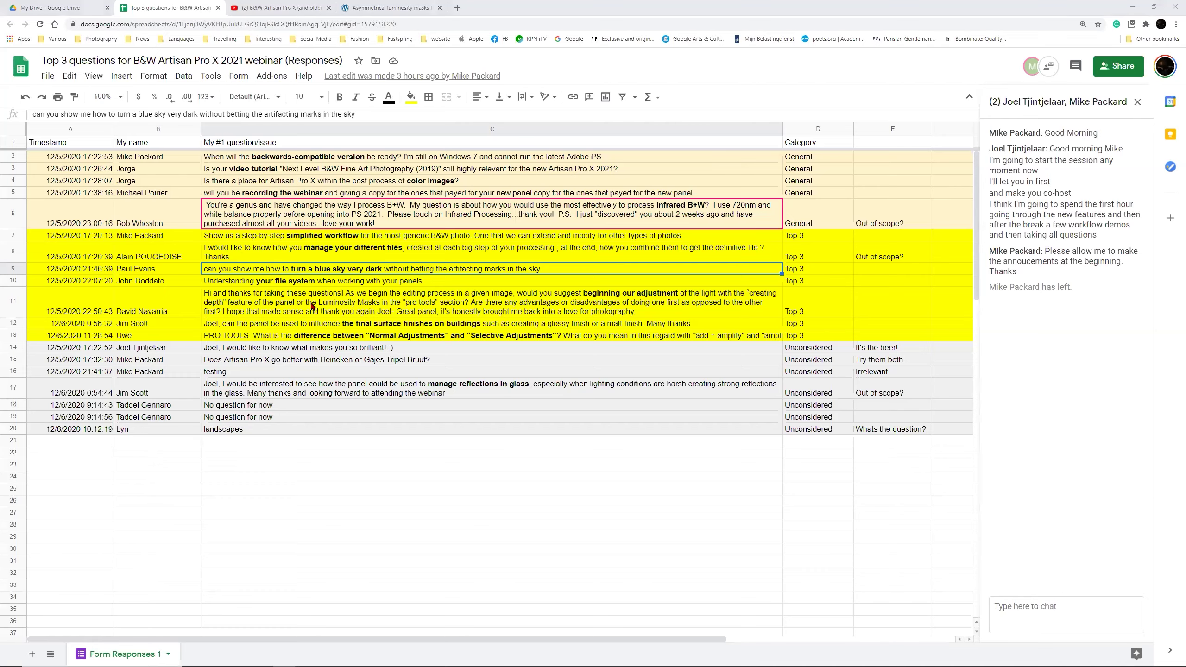
Step: Switch to the other File Explorer window showing the 1908JTW231002701_Done folder
key(alt+Tab)
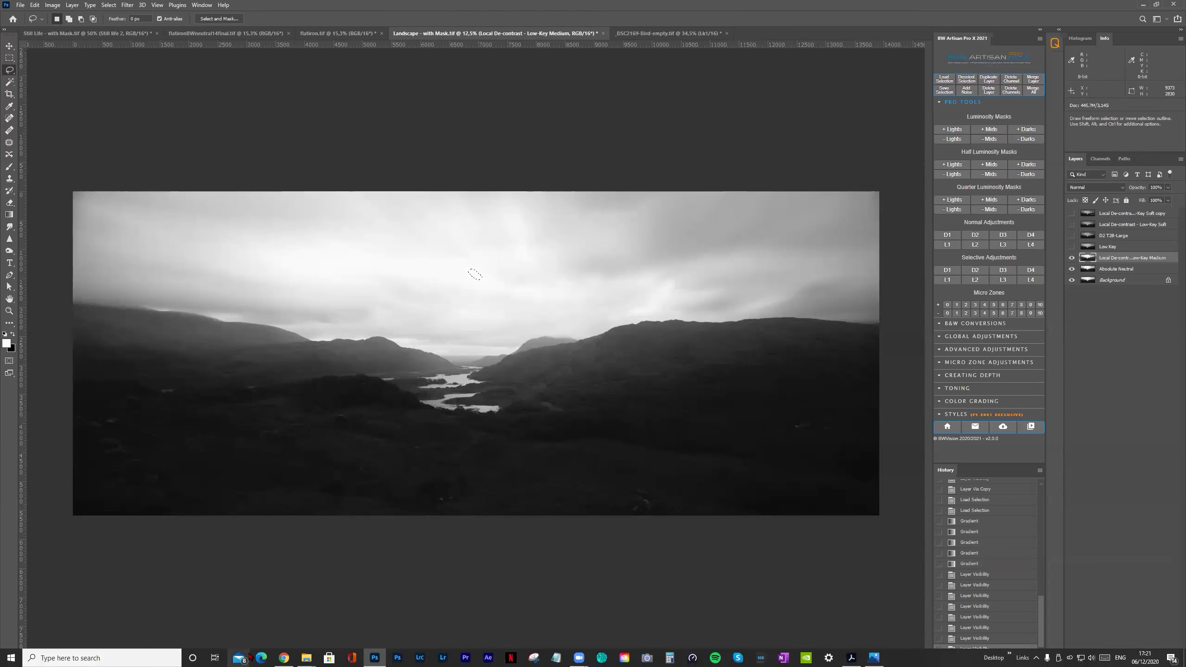
mouse_move(311, 646)
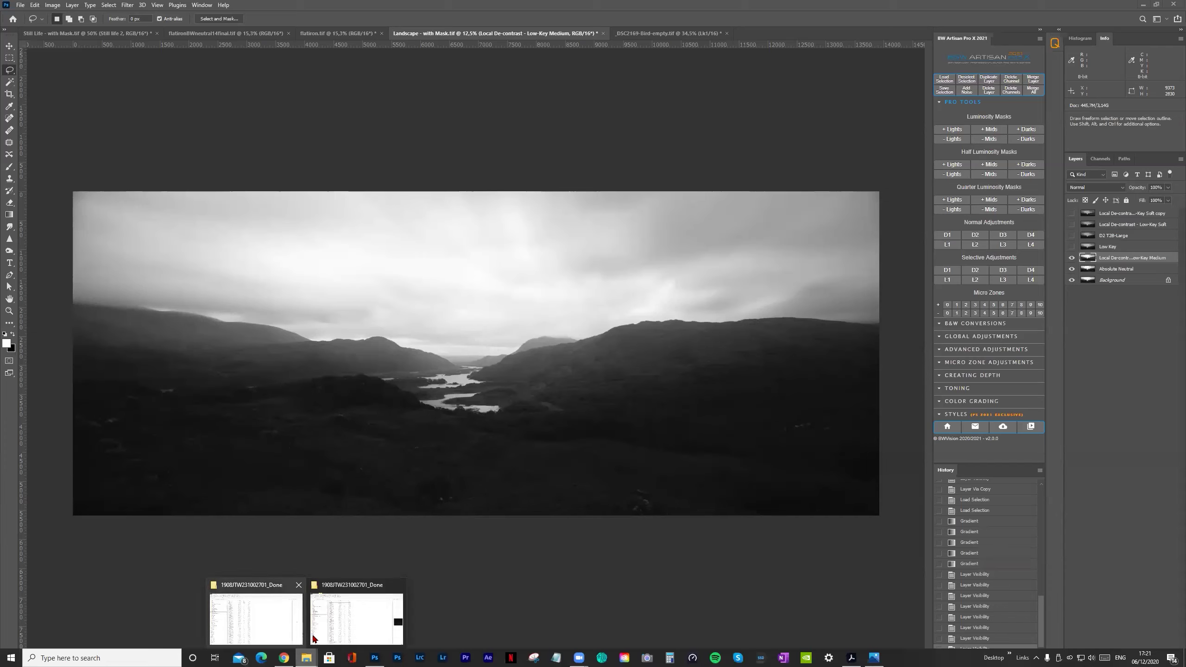
click(265, 618)
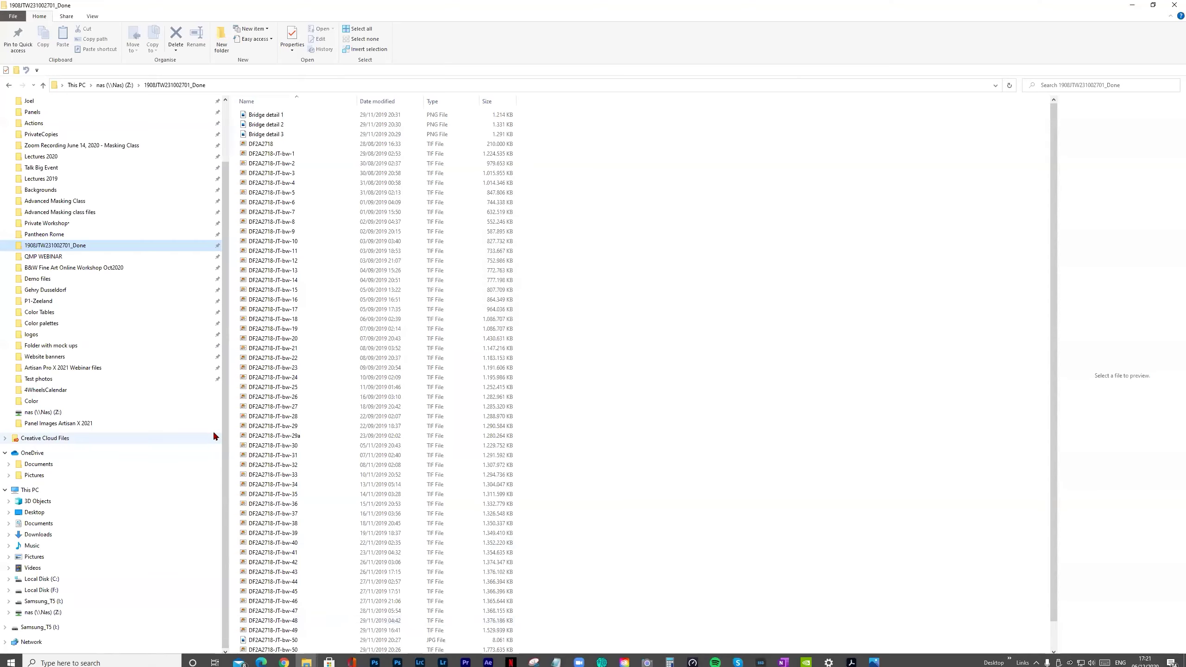
Step: Open Calatrava-2-BWmerged12final40inch from the B&W Fine Art Online Workshop Oct2020 Demo files folder in Photoshop 2021, fitted to the screen
click(103, 268)
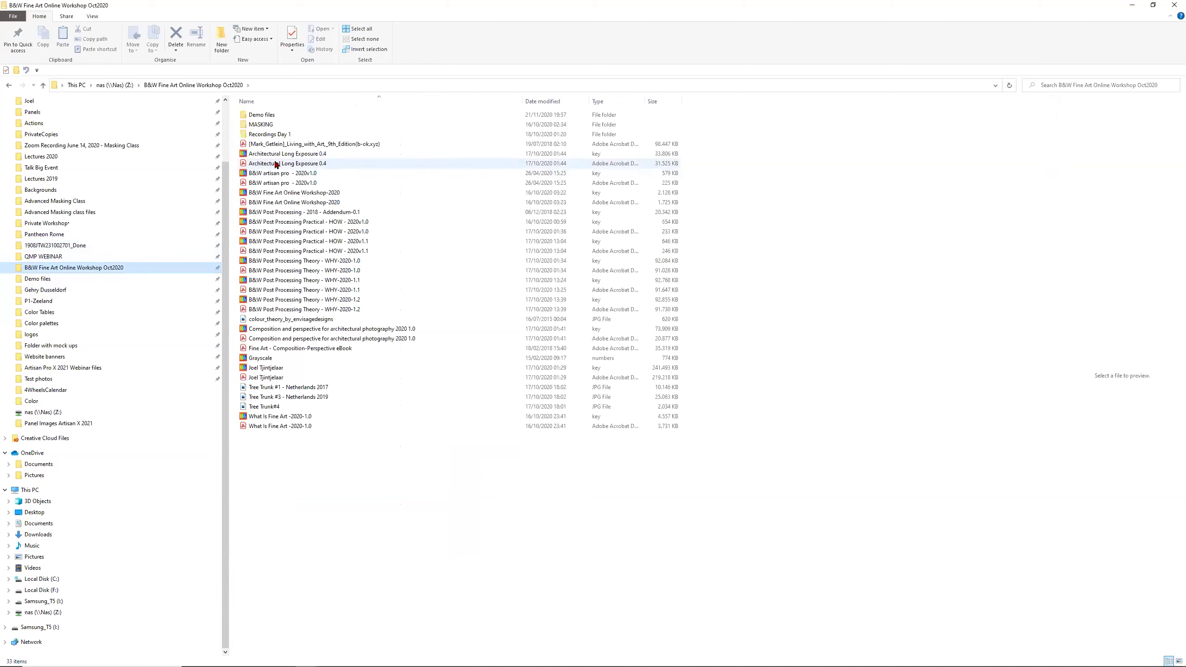
double_click(274, 115)
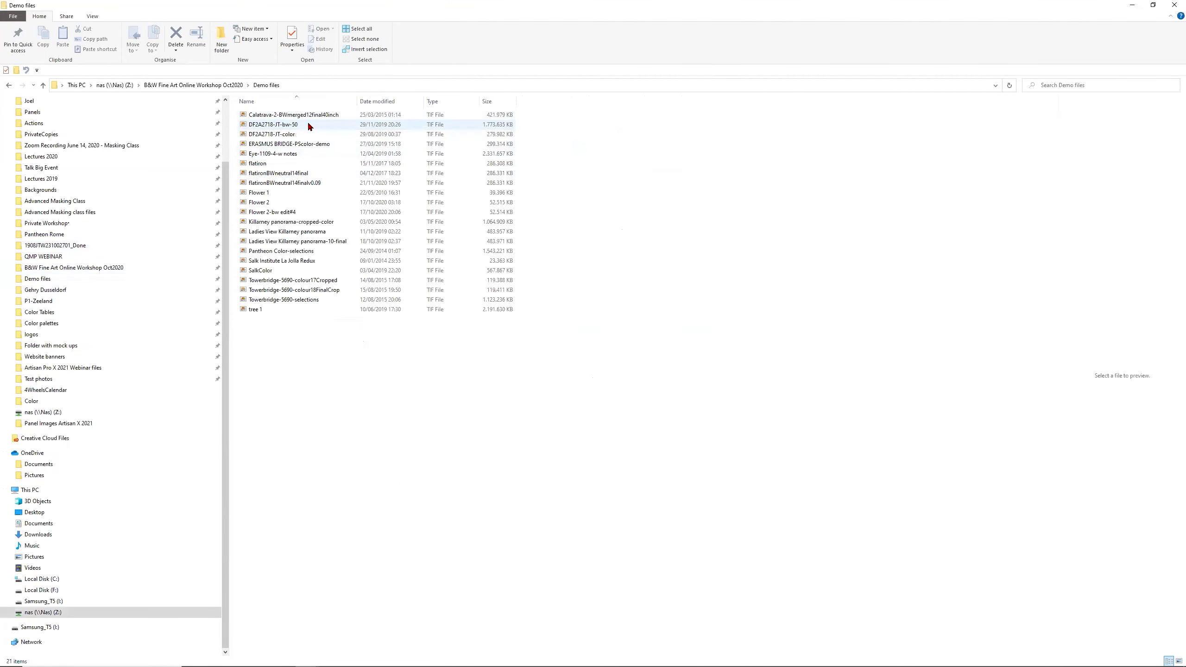
click(311, 116)
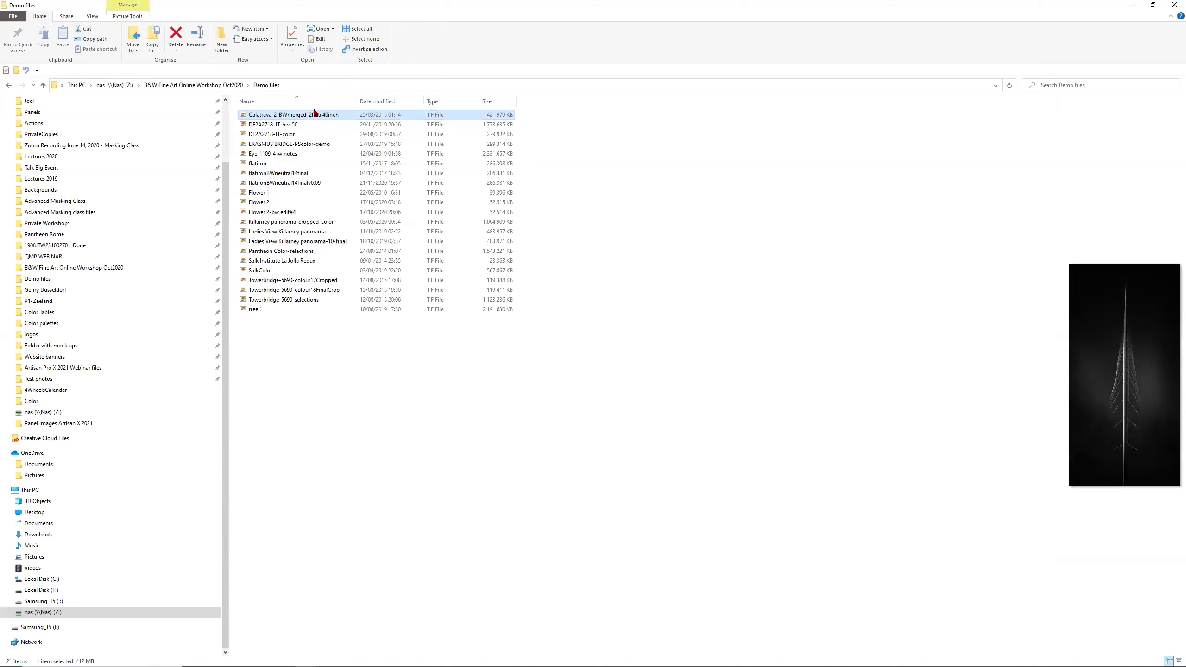
right_click(313, 115)
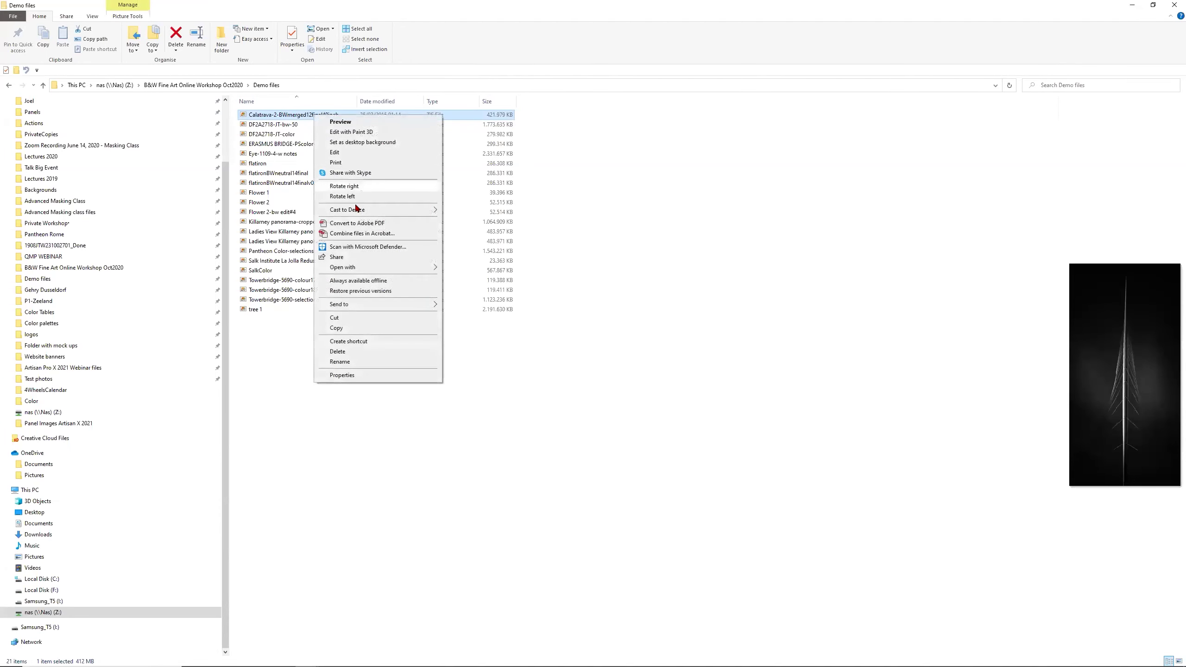
mouse_move(376, 268)
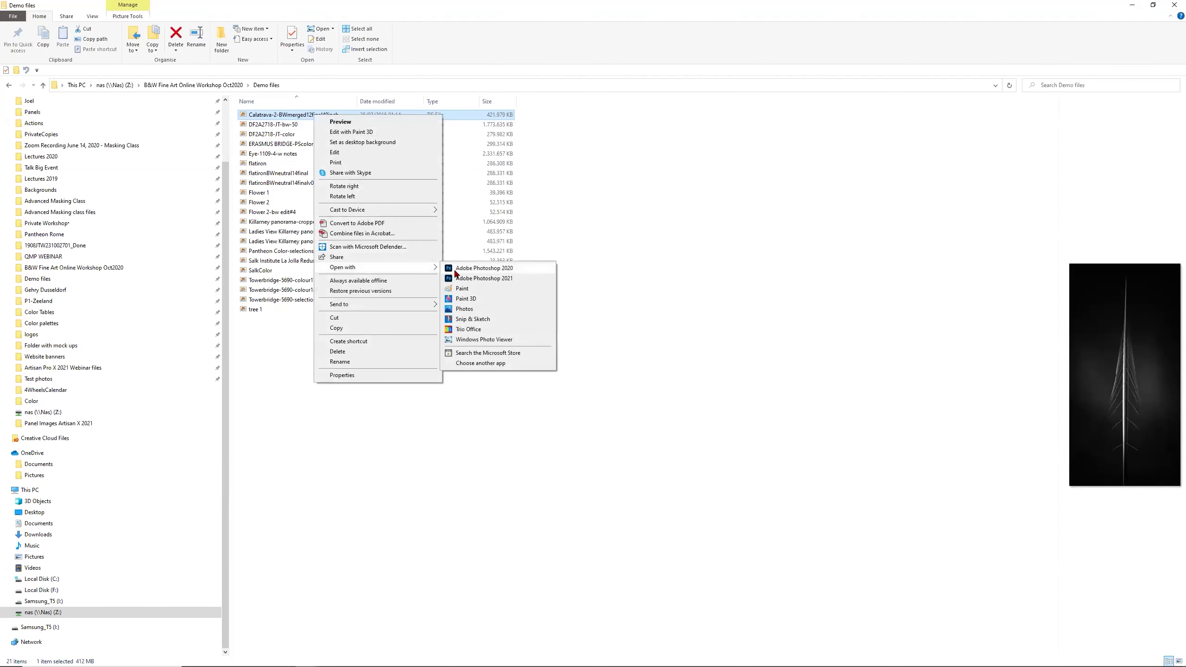
click(483, 278)
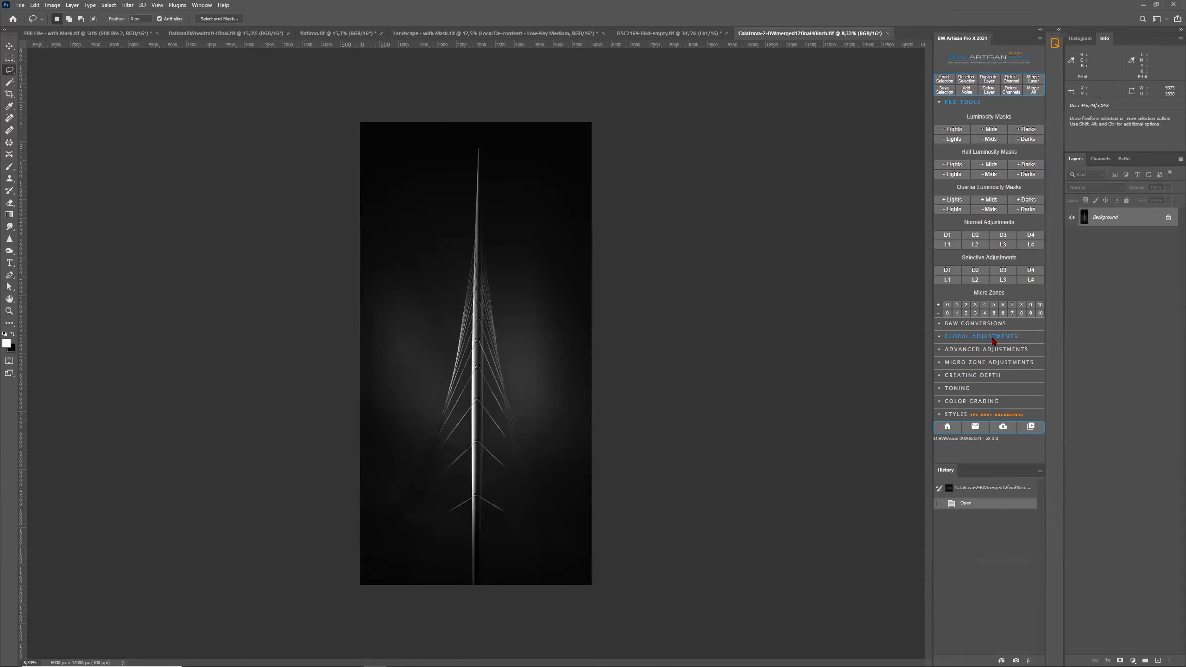
key(ctrl)
key(ctrl+0)
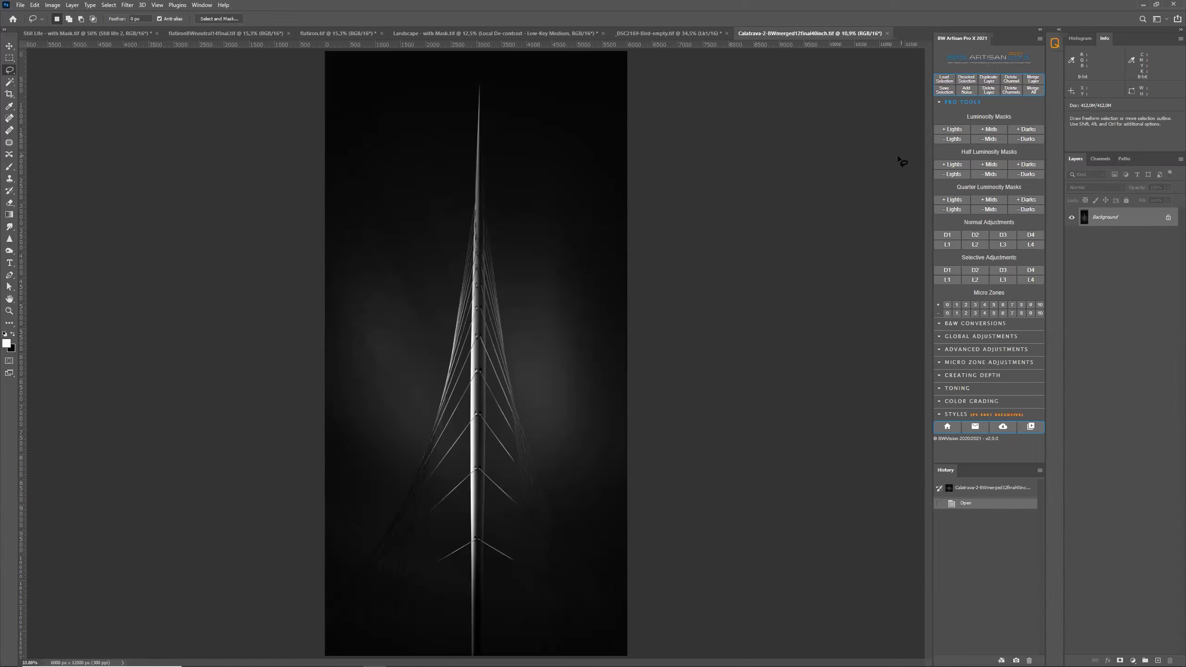
Step: Add a new empty layer named Layer 1 above the background, with Normal mode and 100% opacity
click(70, 5)
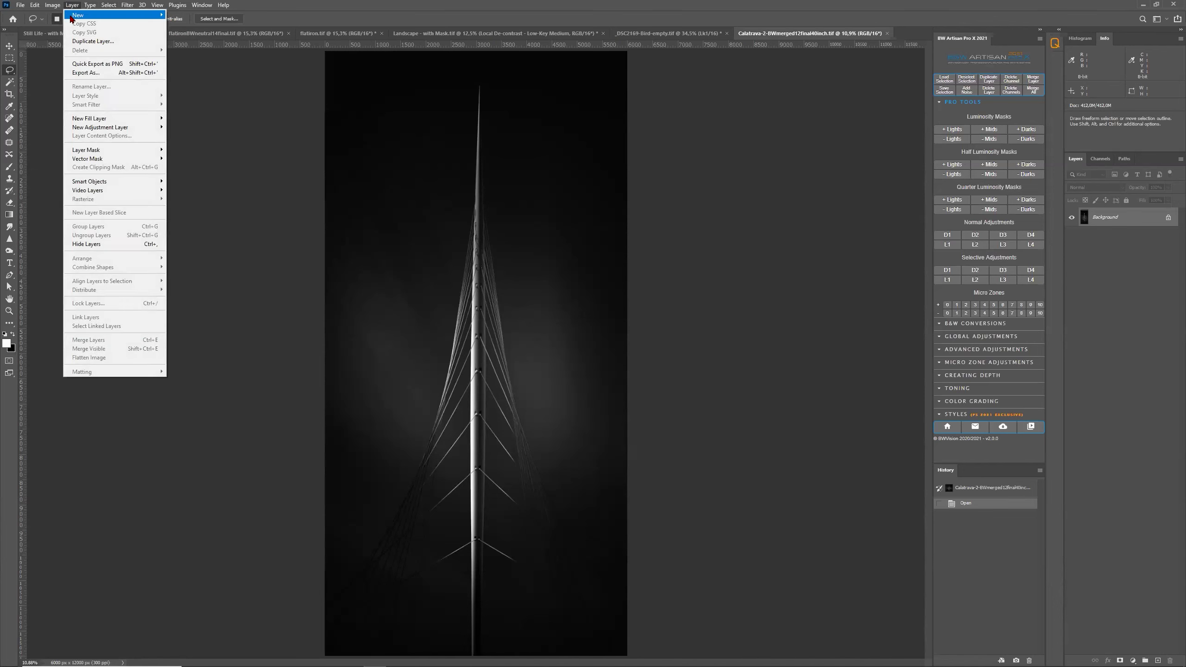
mouse_move(94, 15)
click(180, 16)
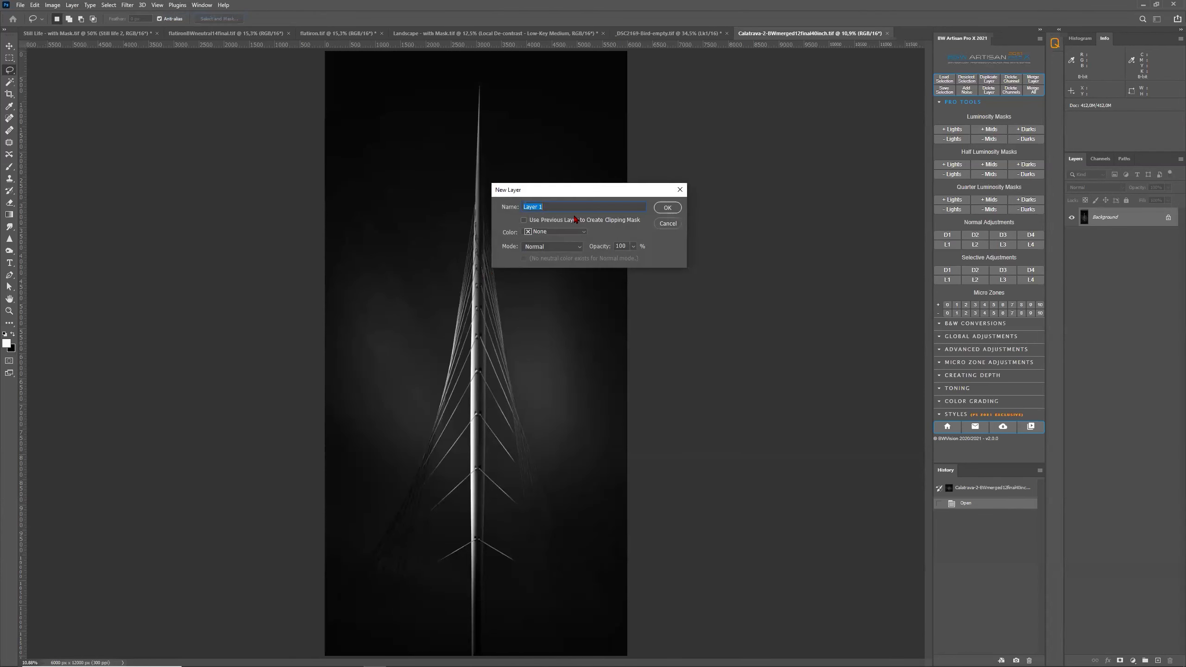
click(663, 210)
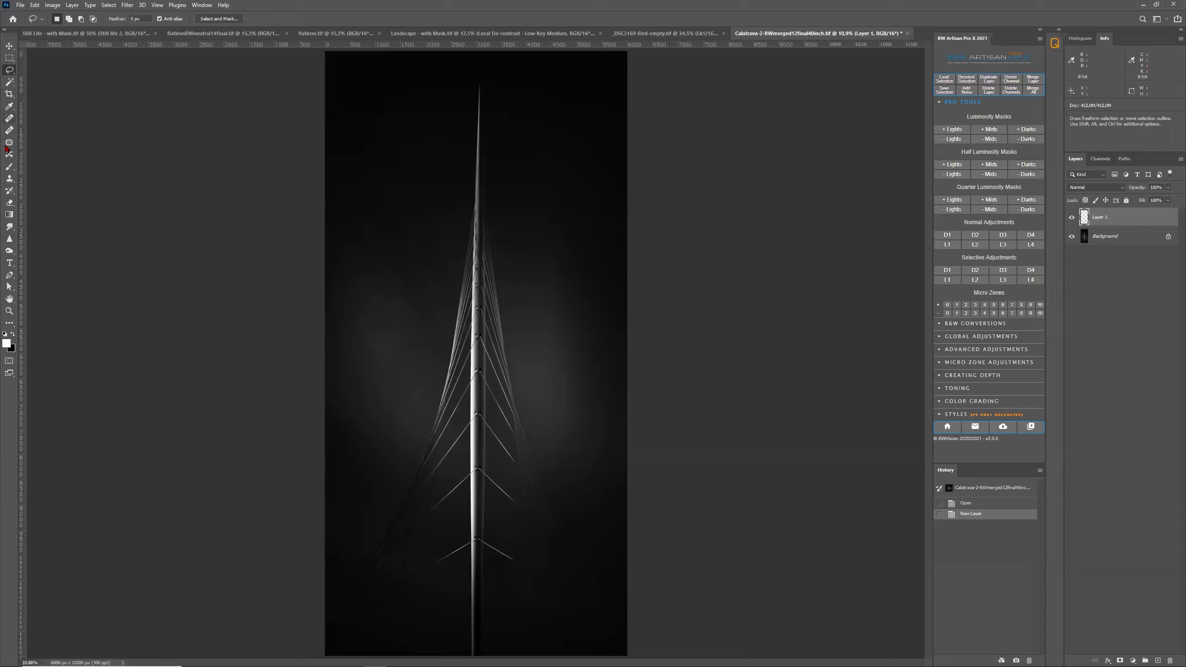
Step: Set the foreground color to blue #3854e1 for the Brush tool
click(9, 166)
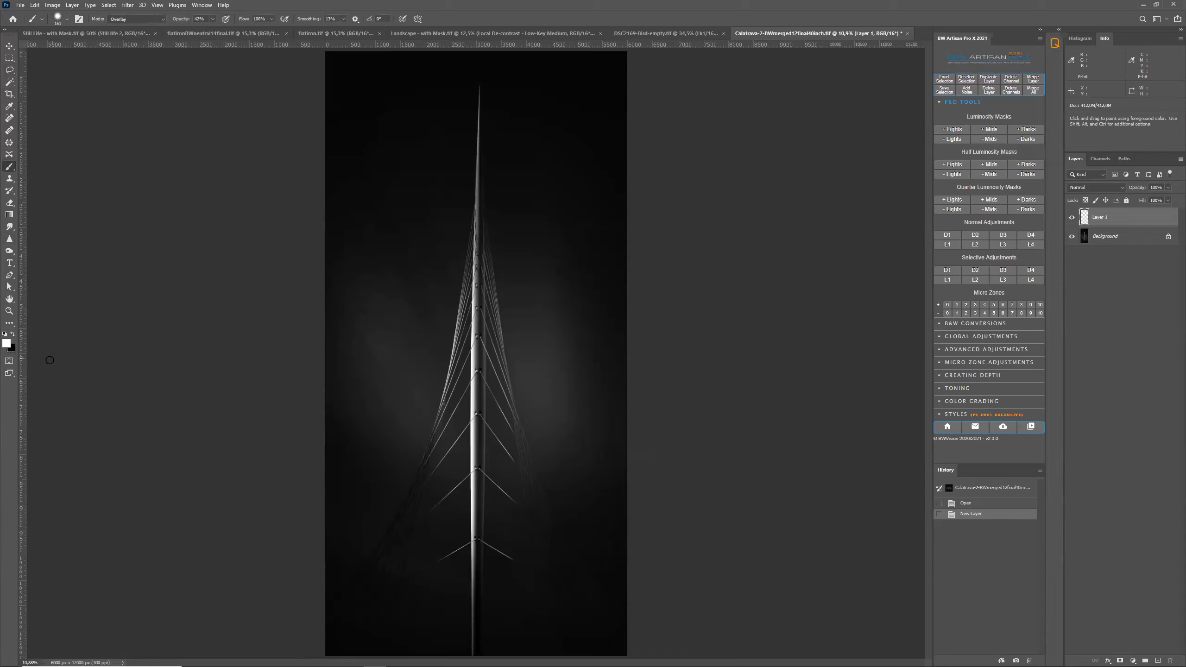
click(6, 343)
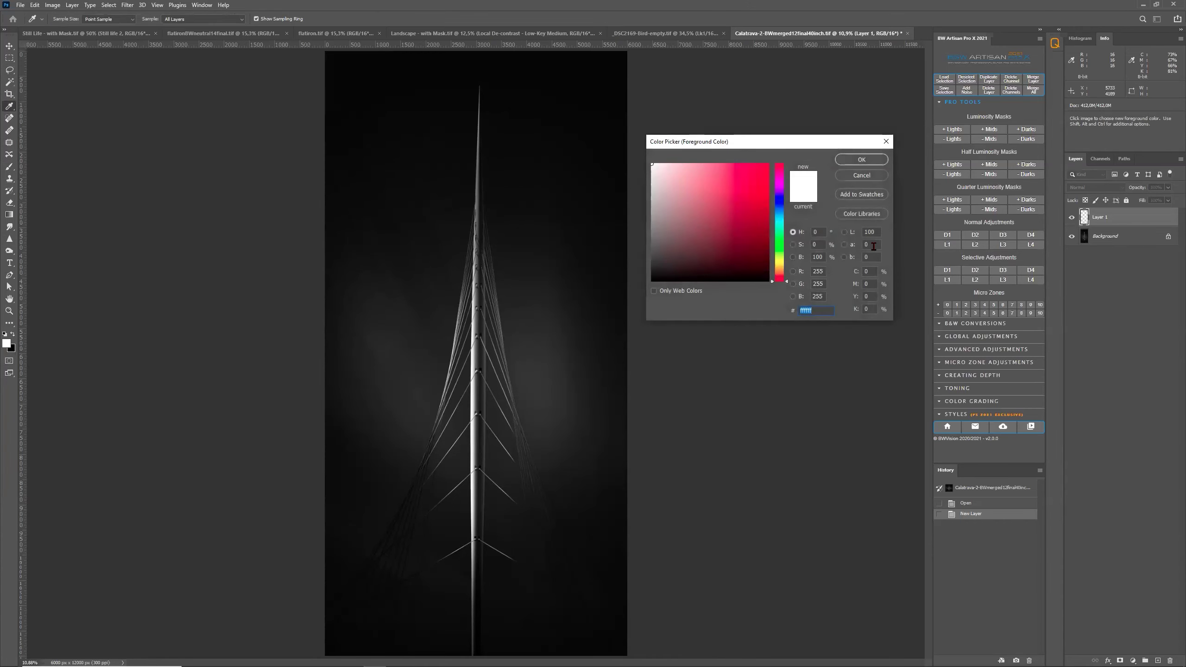
click(780, 194)
click(761, 242)
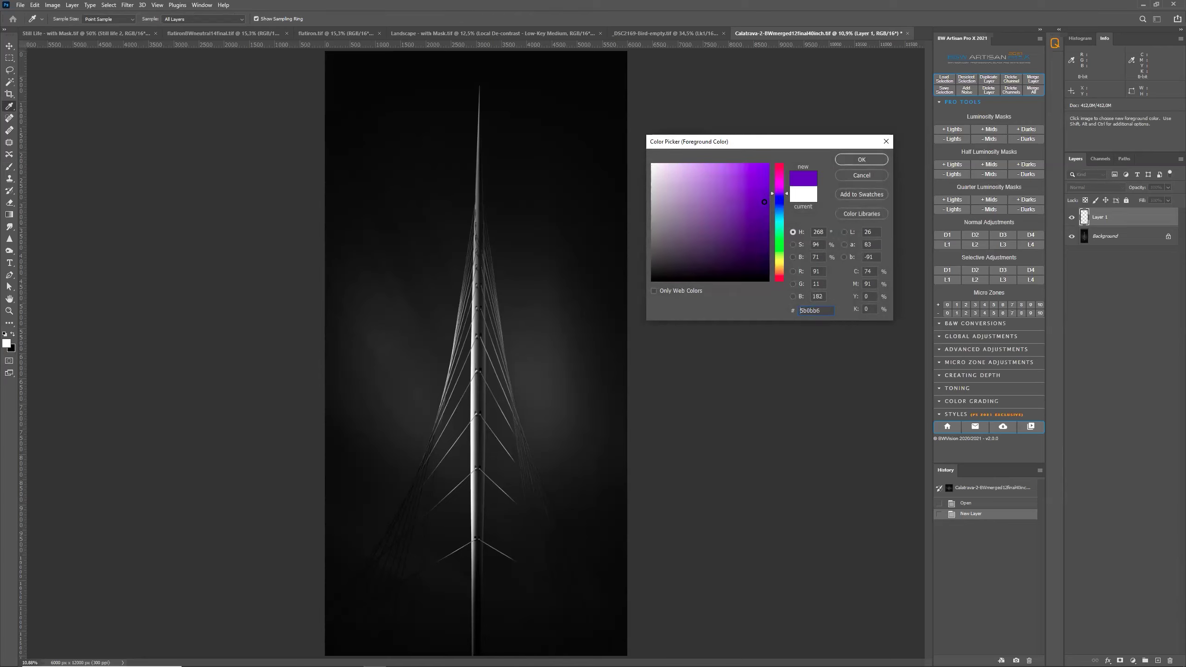
click(757, 216)
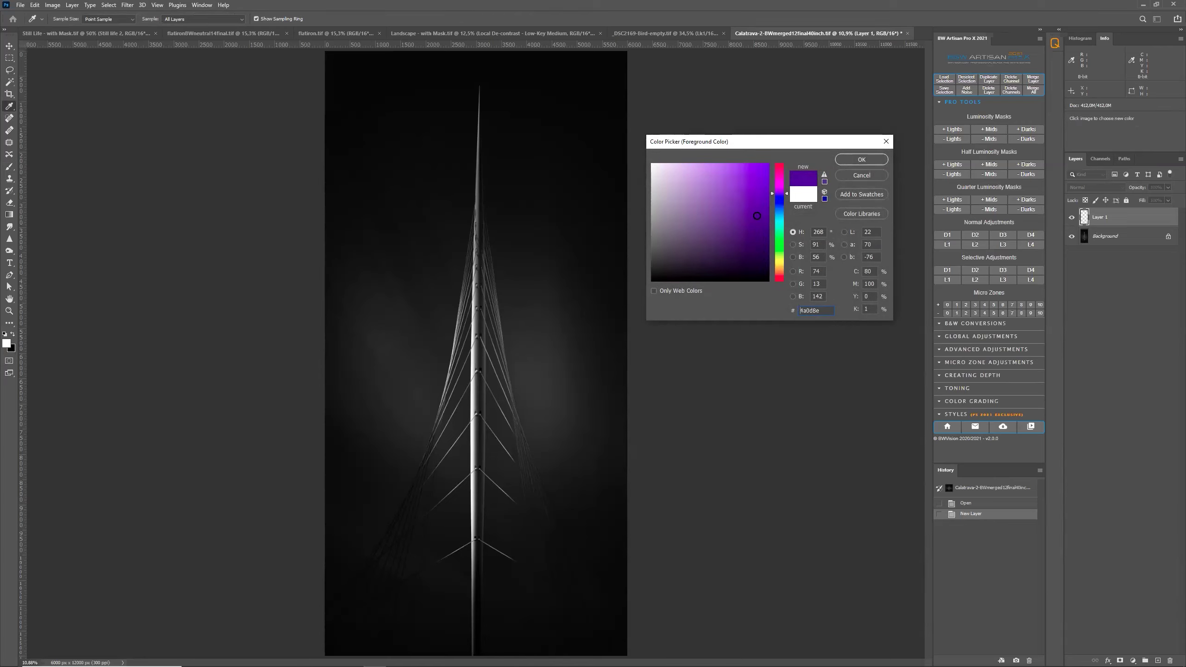
click(776, 207)
click(740, 177)
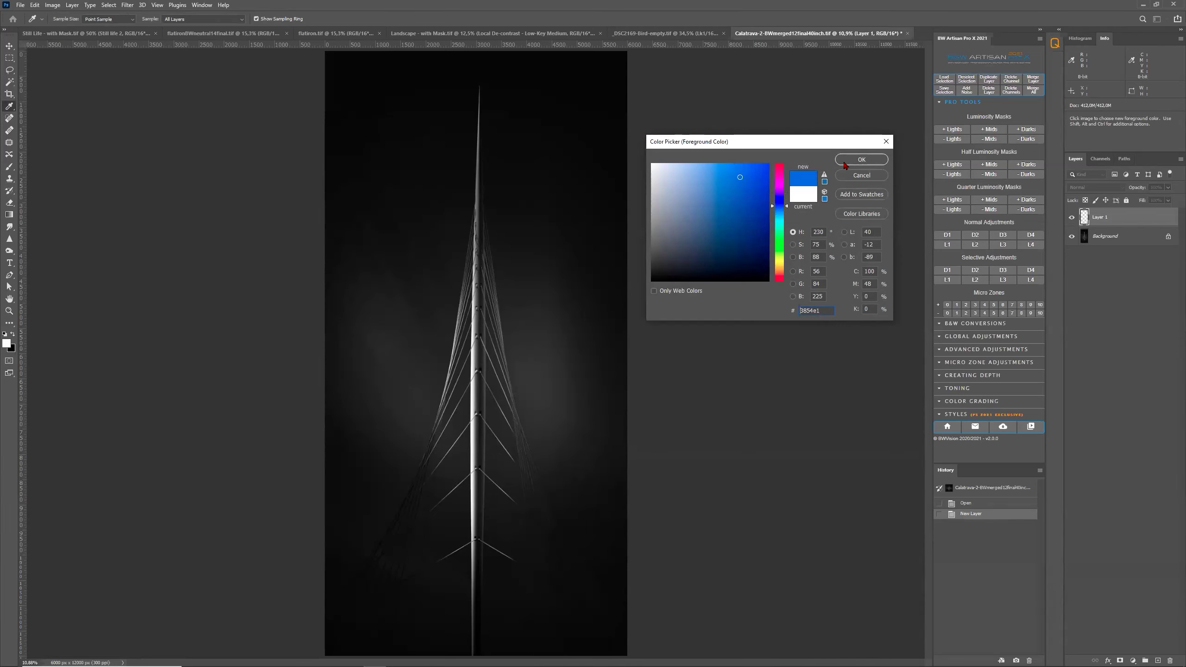
click(860, 159)
key(b)
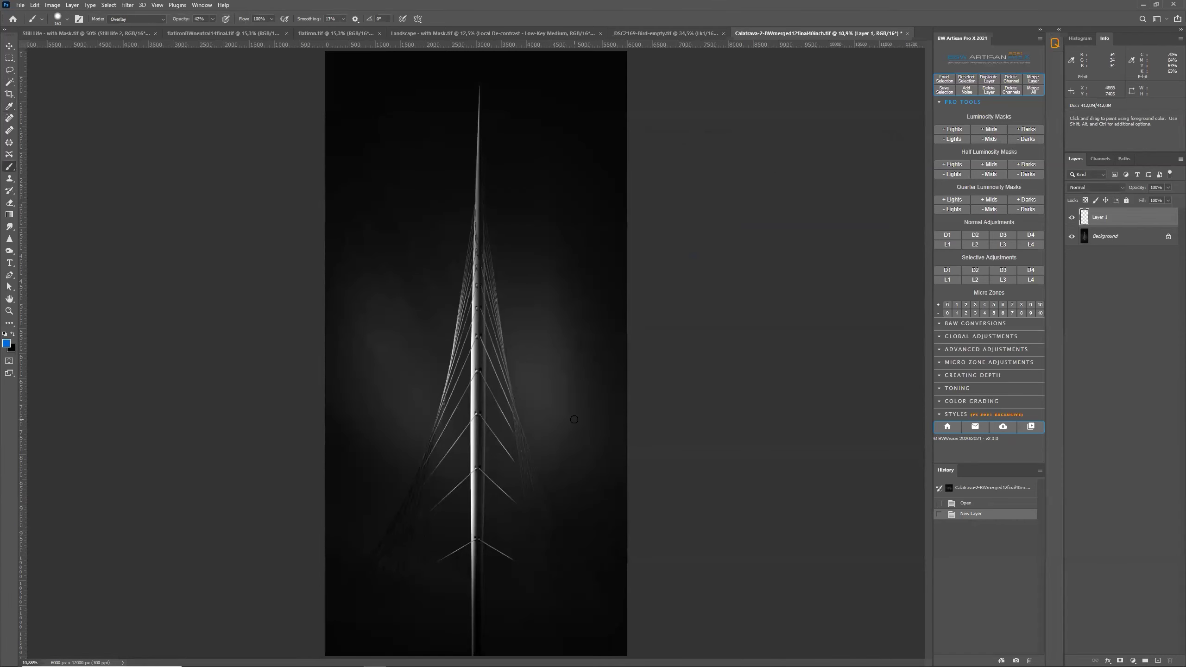
Step: Outline and number the area right of the mast as 1 and the lower area as 2, and hide that layer with the background selected
mouse_move(559, 202)
mouse_down()
mouse_move(539, 197)
mouse_move(518, 475)
mouse_move(621, 276)
mouse_move(551, 206)
mouse_move(544, 294)
mouse_up()
drag(392, 504, 323, 478)
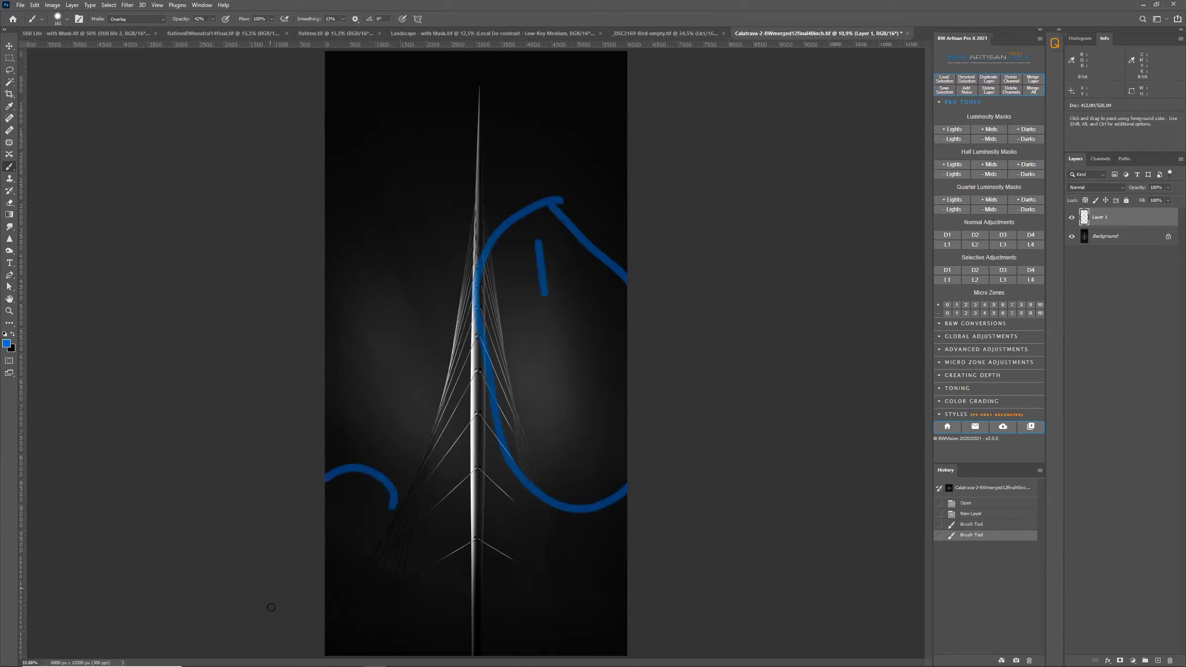
mouse_move(637, 553)
mouse_down()
mouse_move(519, 550)
mouse_move(400, 499)
mouse_up()
mouse_move(543, 591)
mouse_down()
mouse_move(563, 592)
mouse_move(562, 621)
mouse_move(606, 633)
mouse_up()
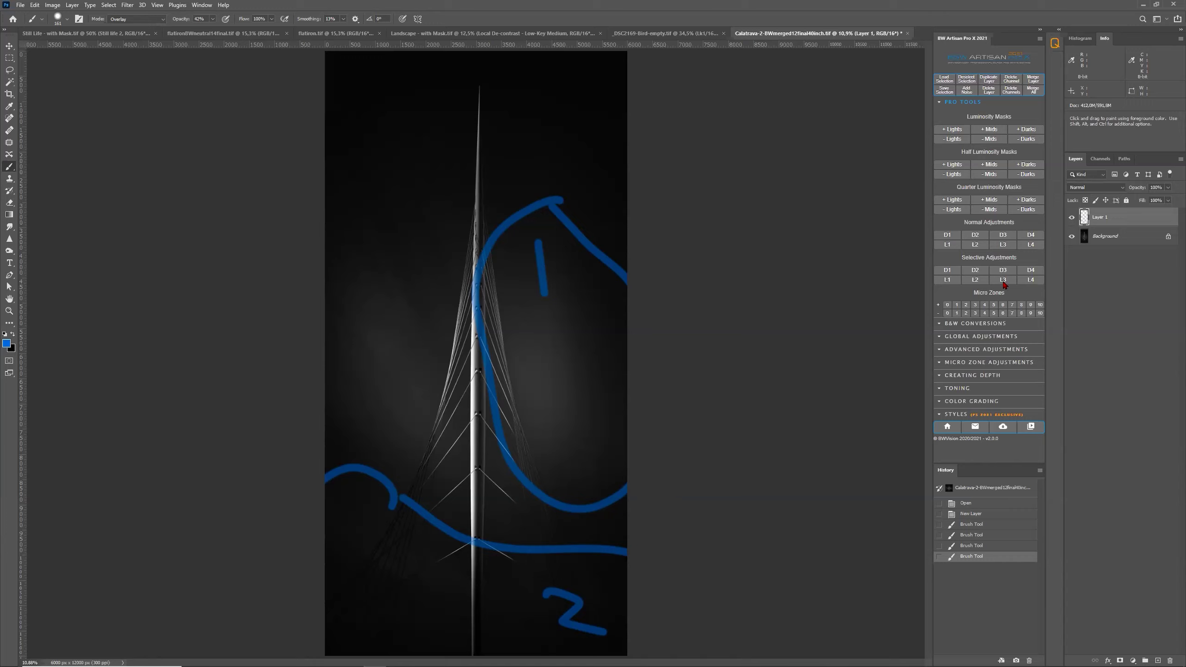
click(1072, 218)
click(1084, 238)
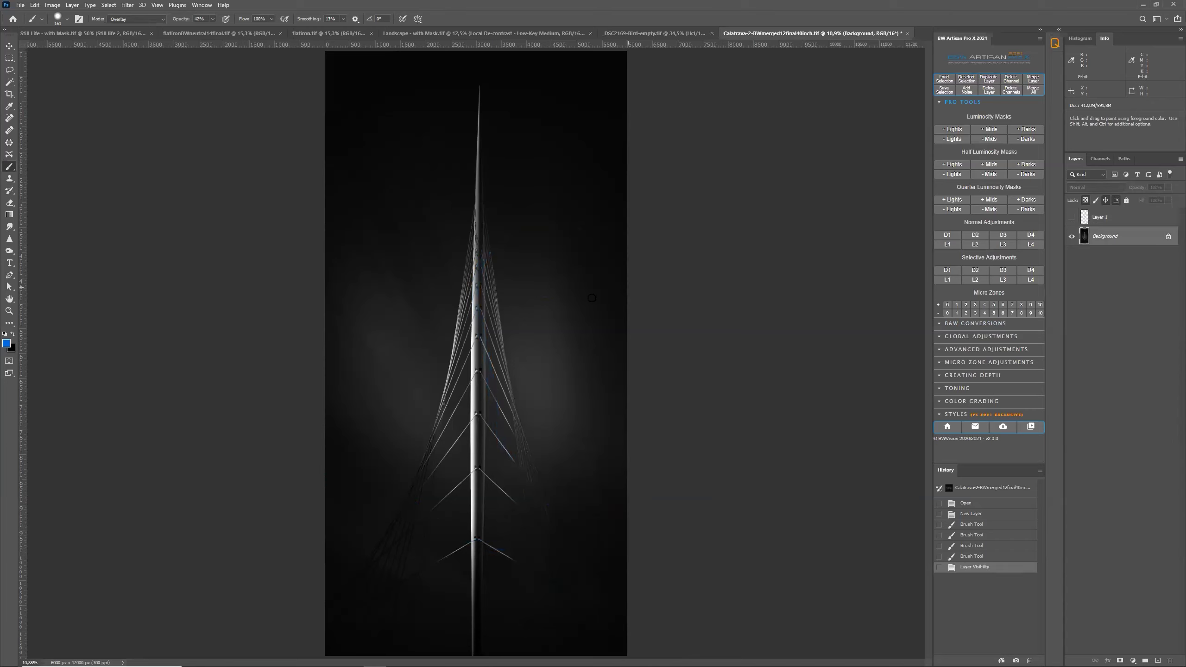
Step: Bring up the Zoom meeting controls and return to the Calatrava image in Photoshop
key(alt+Tab)
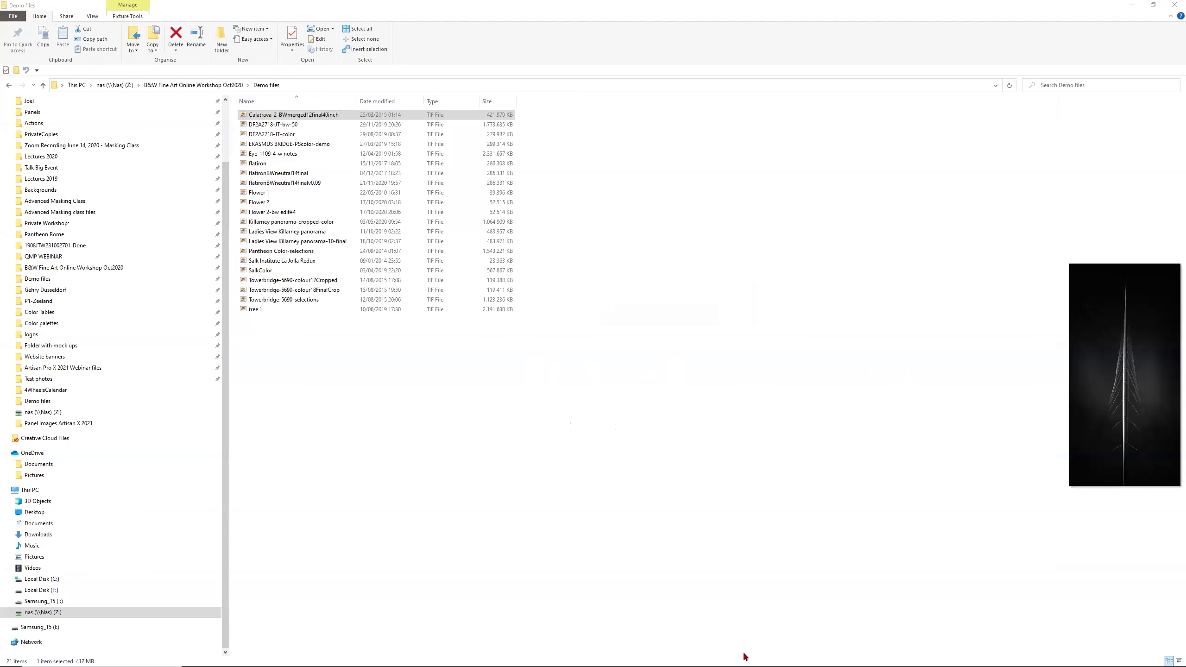
mouse_move(746, 659)
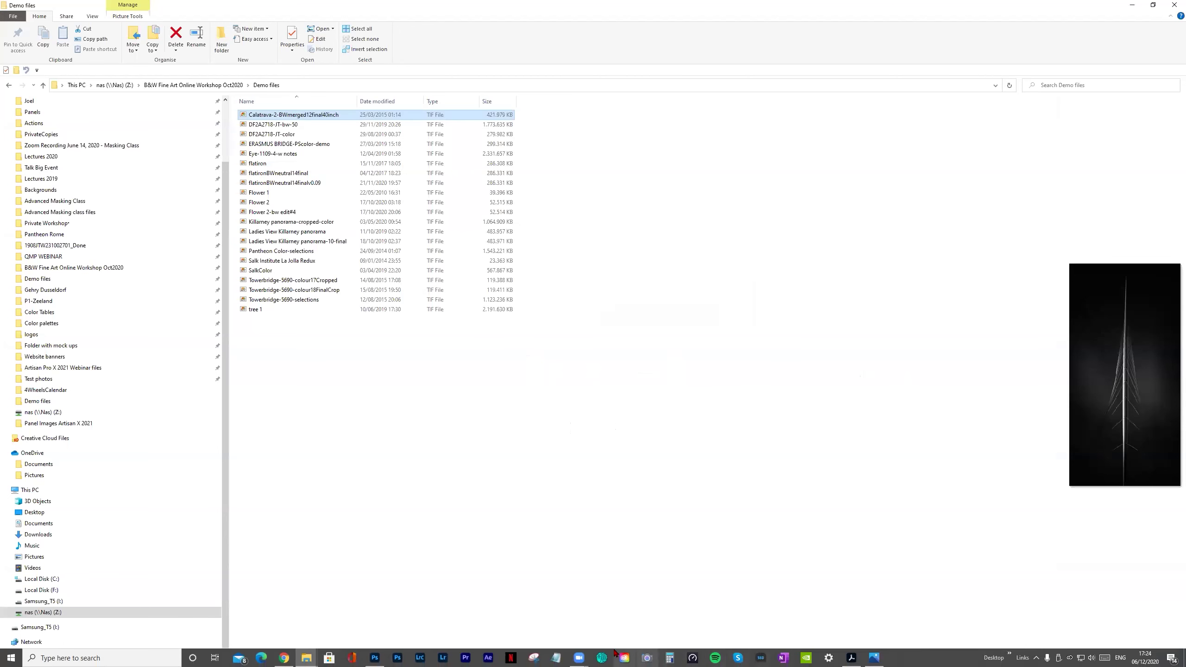
click(579, 656)
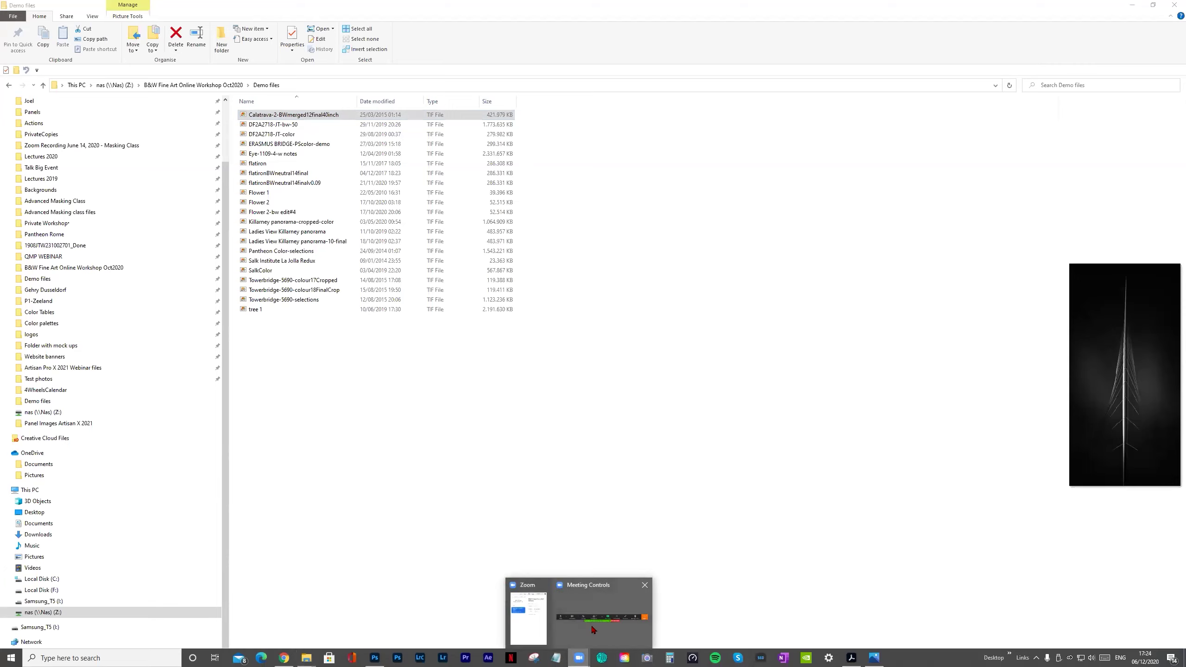
click(595, 623)
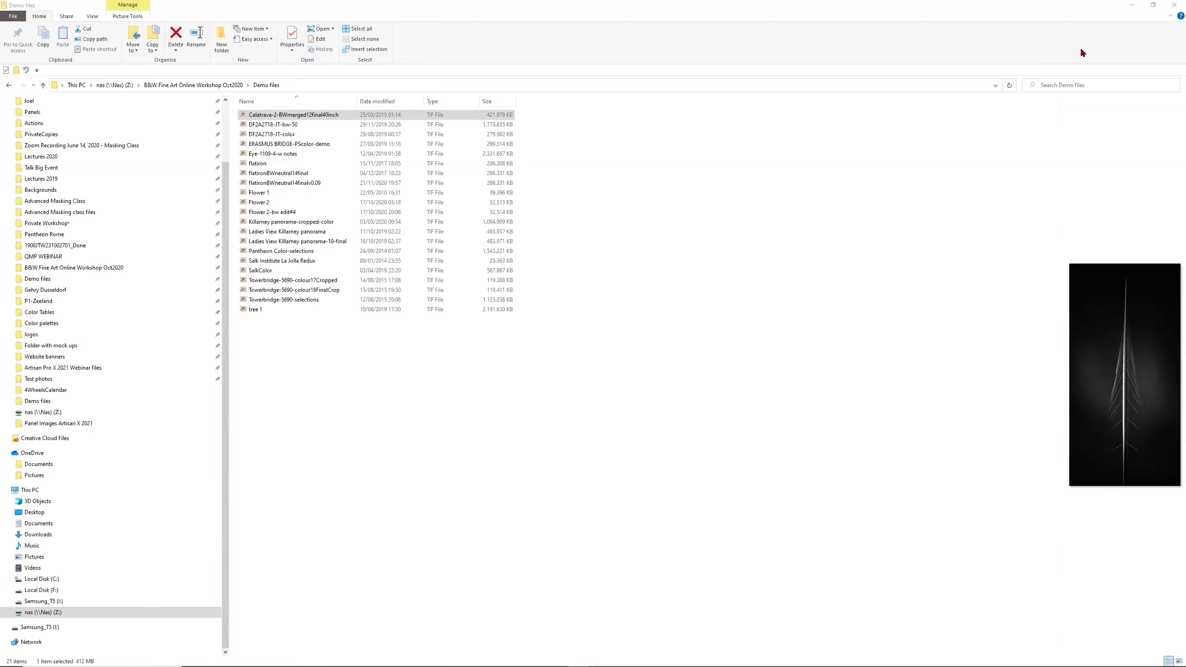
key(alt+Tab)
key(alt+Tab)
key(alt+Tab)
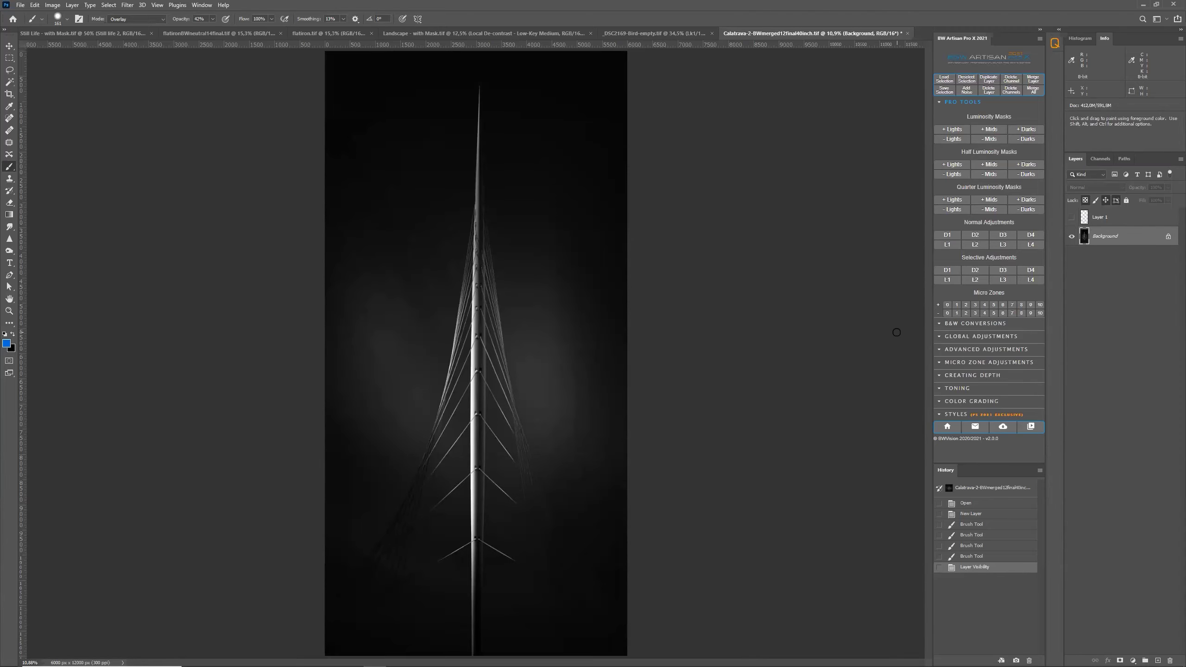
Step: Examine the faint cables and dark tones in the lower-left part of the image up close with the Eyedropper
key(ctrl+plus)
key(ctrl+plus)
key(ctrl+plus)
scroll(688, 299, down, 3)
scroll(668, 315, down, 10)
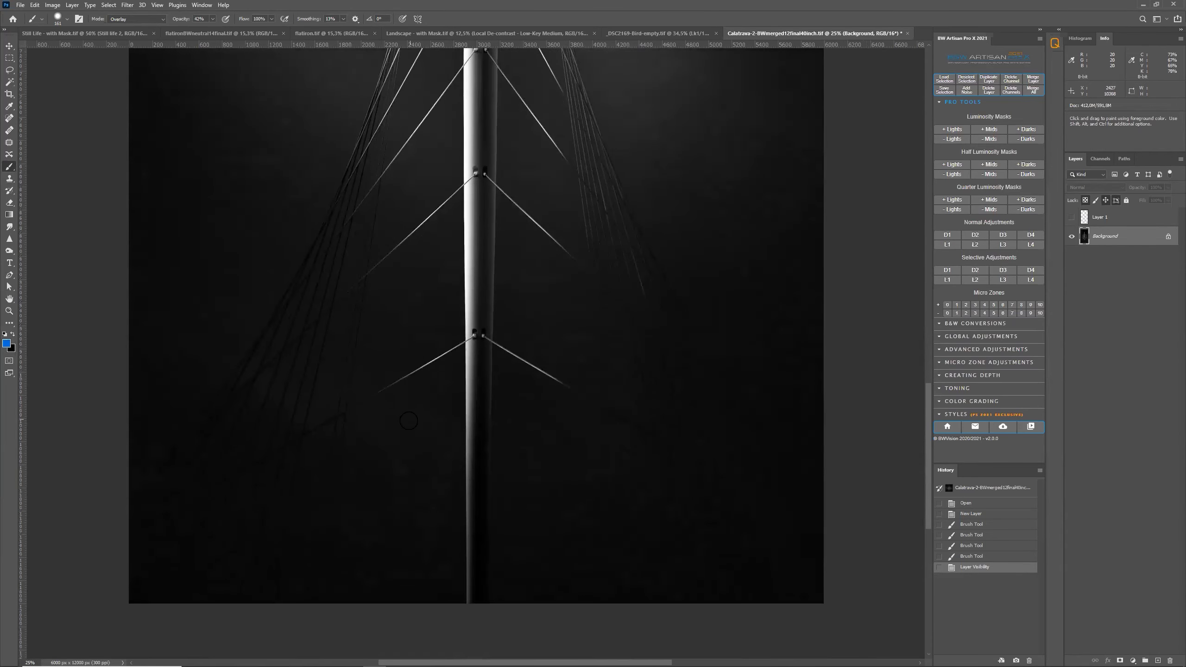
click(9, 106)
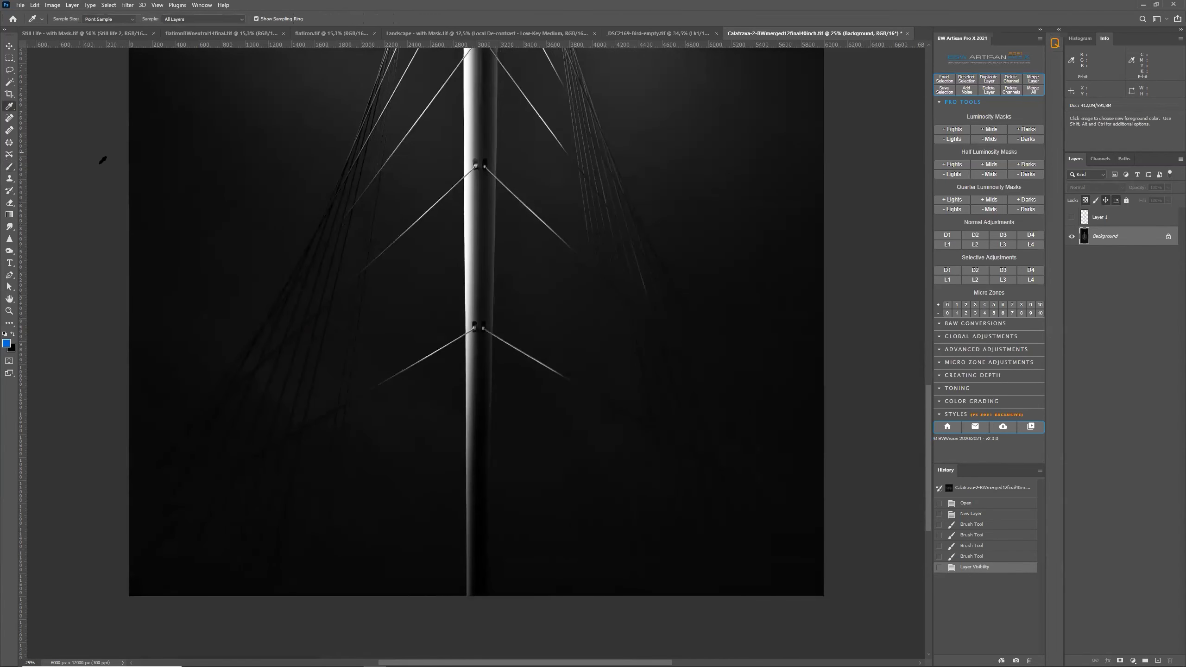
key(ctrl+plus)
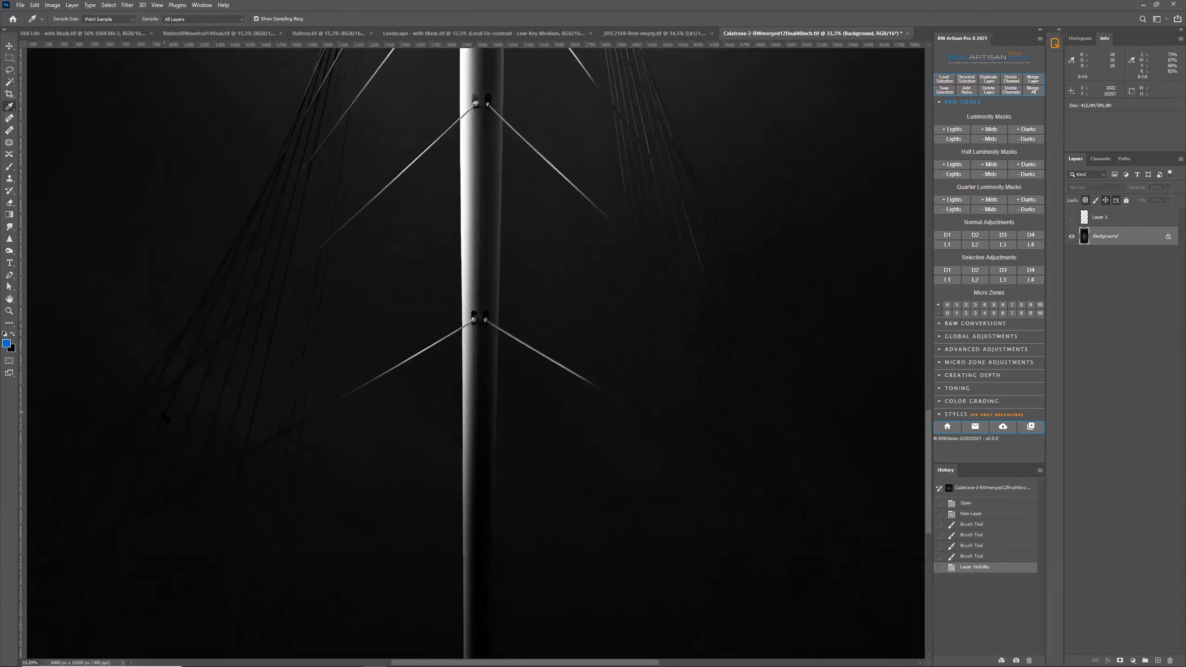
scroll(177, 410, left, 5)
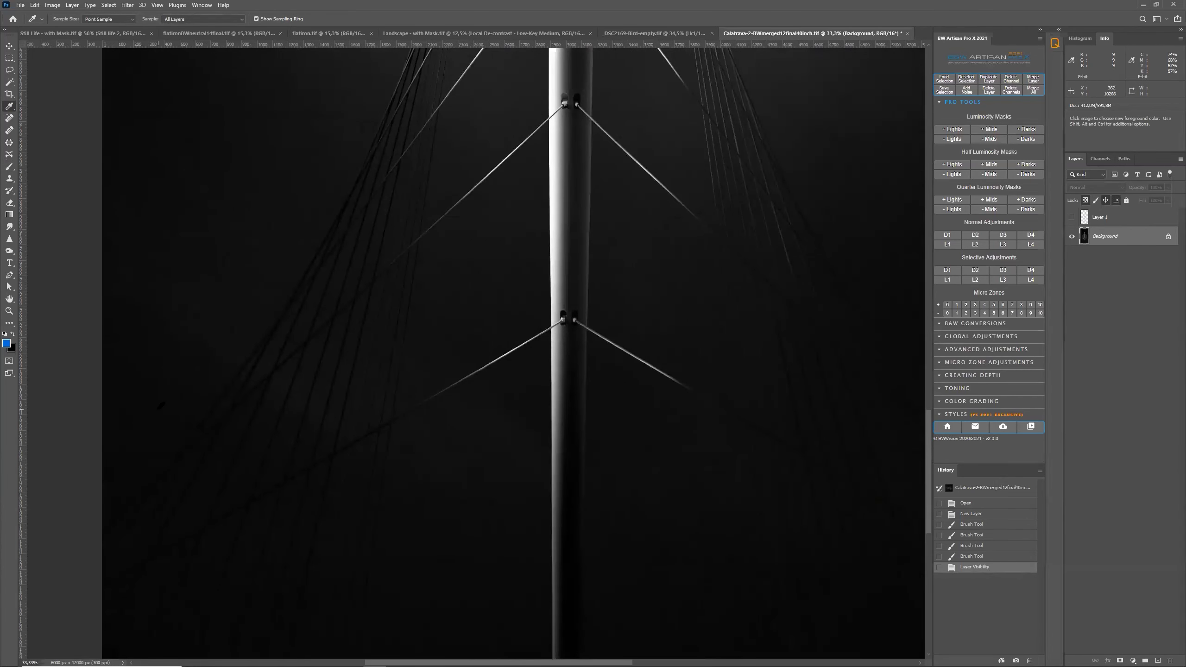
scroll(154, 416, down, 3)
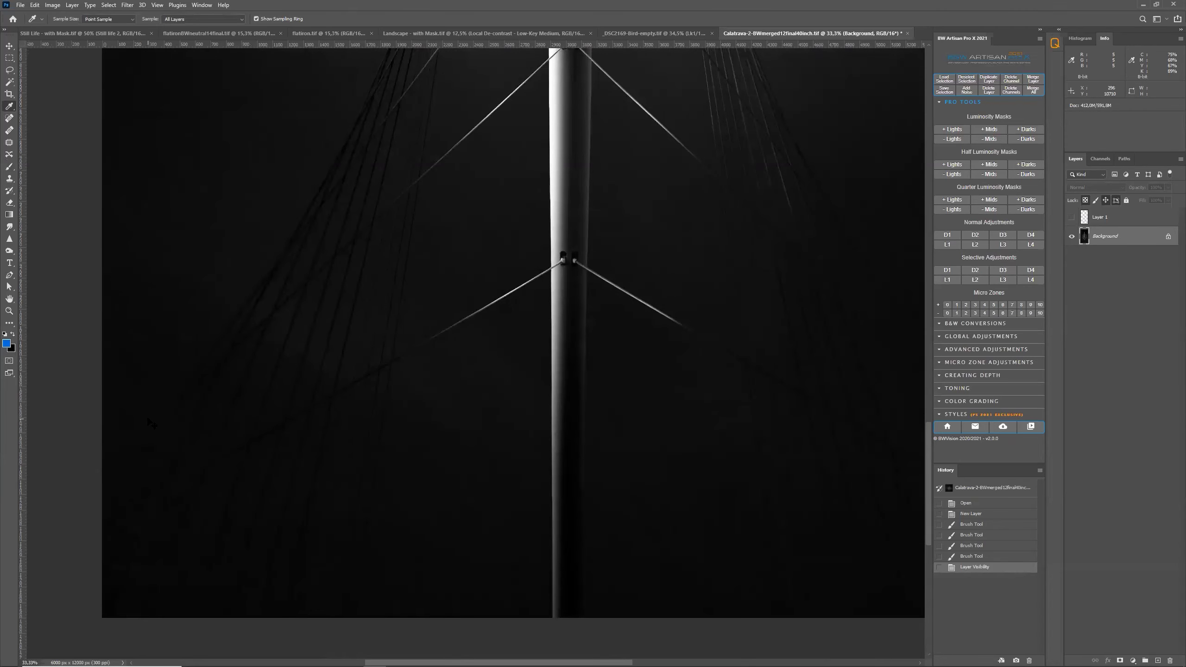
key(ctrl+plus)
scroll(131, 411, left, 5)
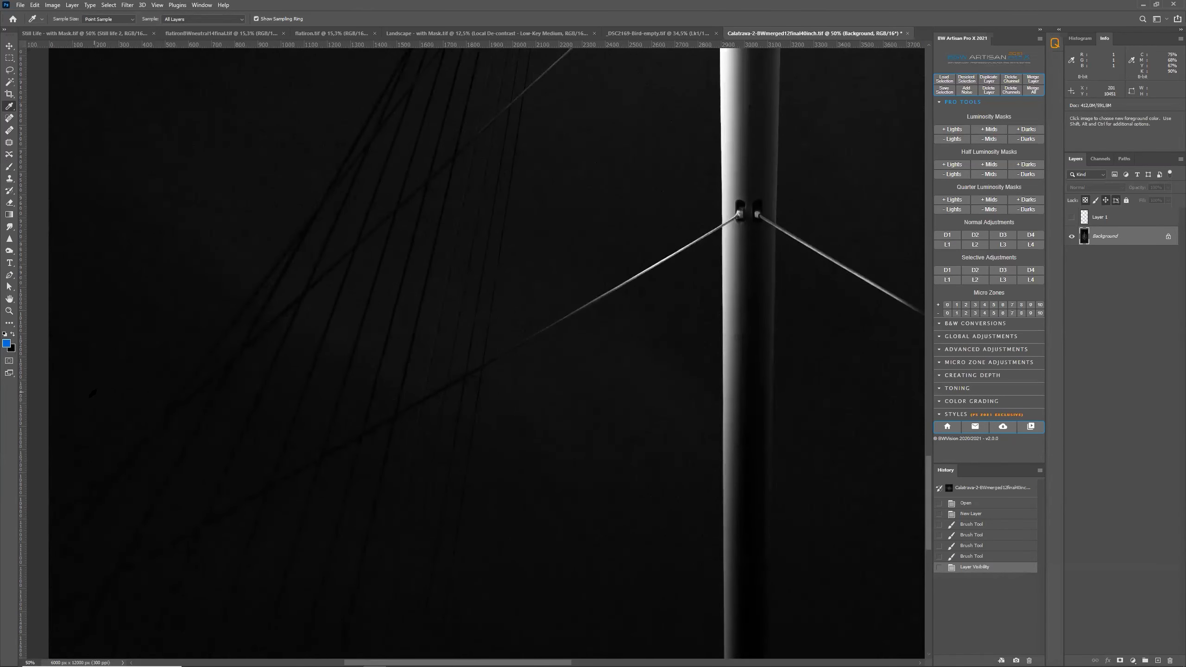
scroll(102, 398, down, 4)
scroll(96, 401, left, 3)
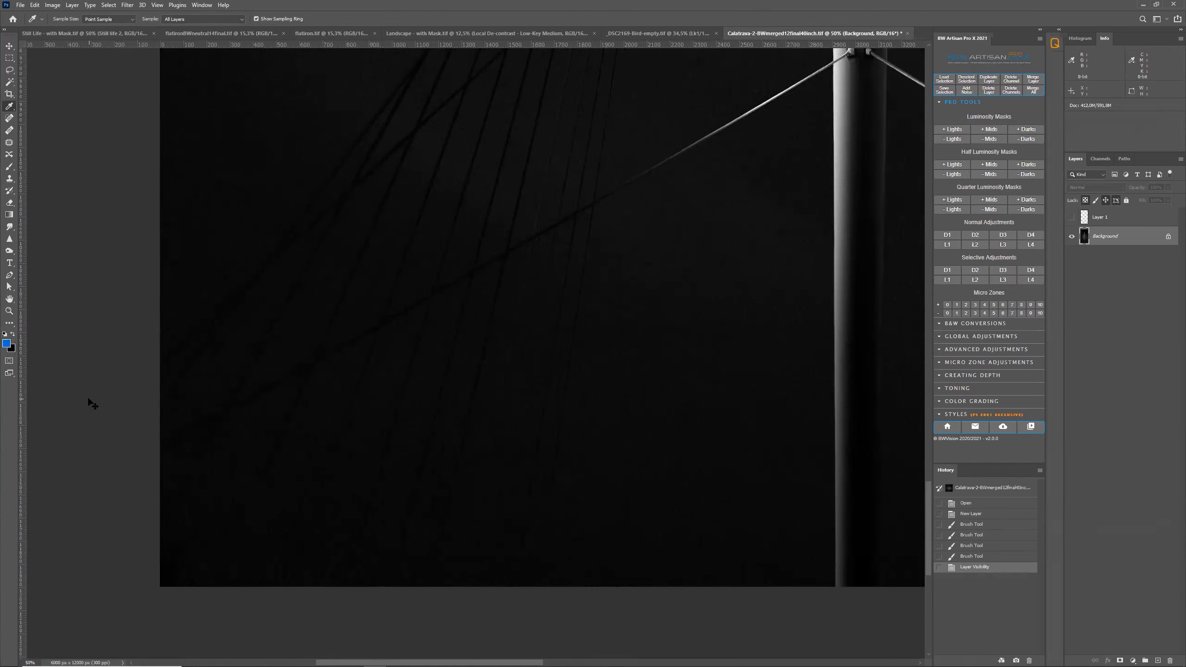
key(ctrl+plus)
scroll(95, 420, down, 3)
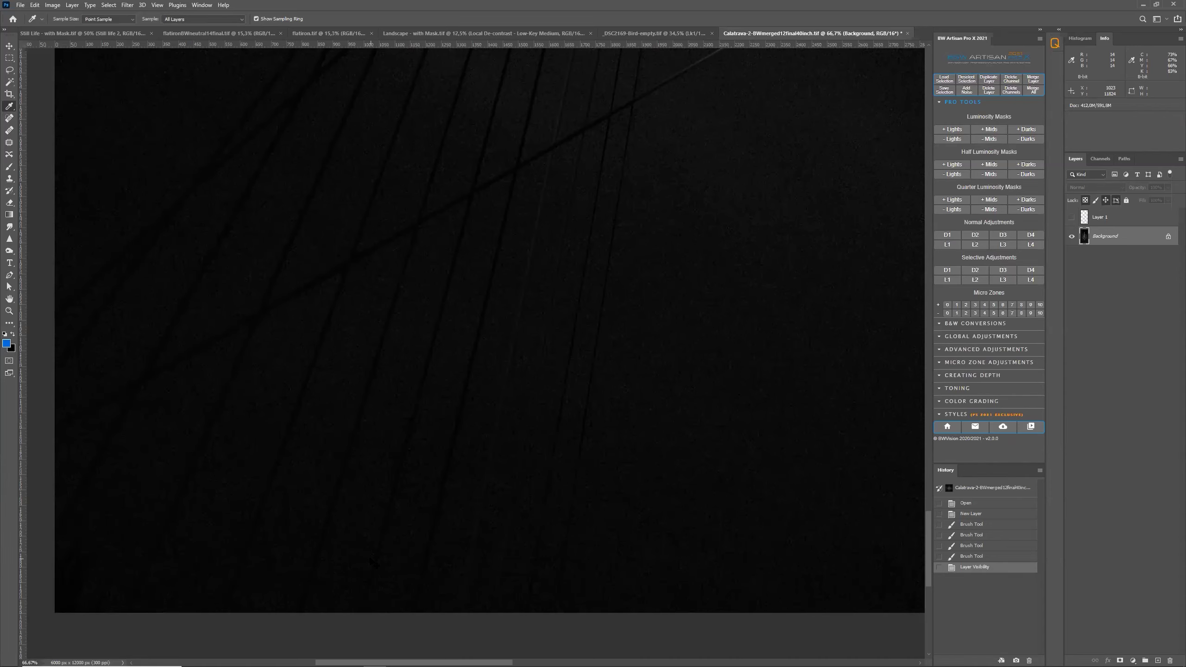
Step: Sample the near-black tones around the lower-left cables with the Eyedropper at 100% zoom
key(ctrl+1)
click(205, 536)
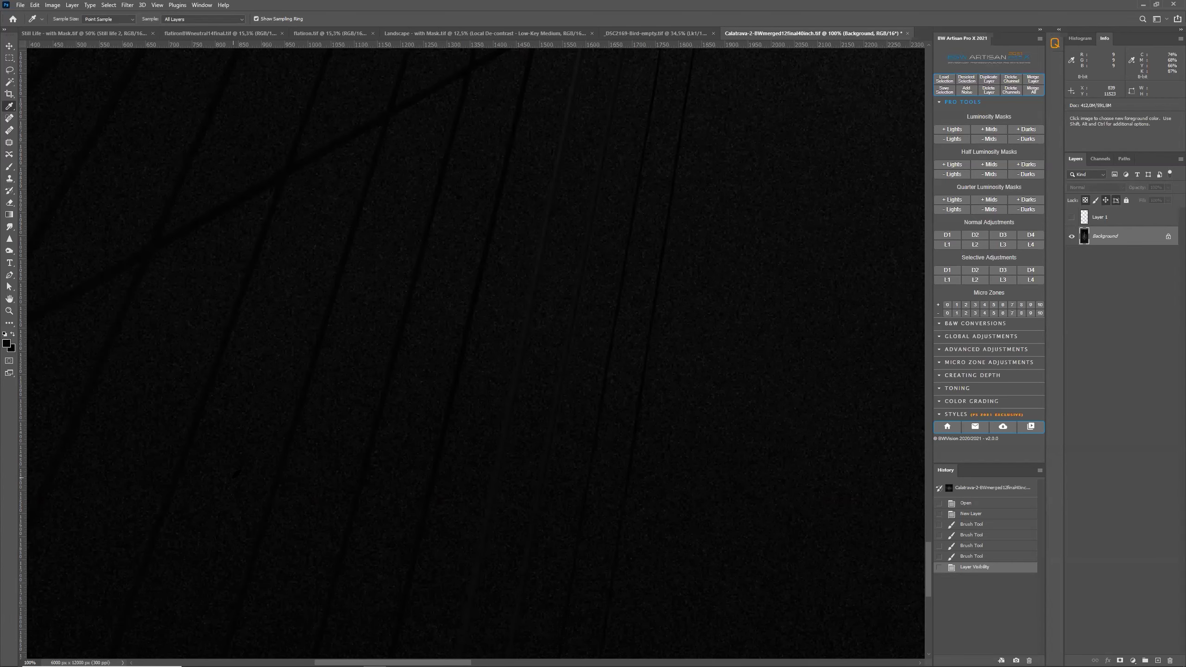
scroll(219, 475, left, 5)
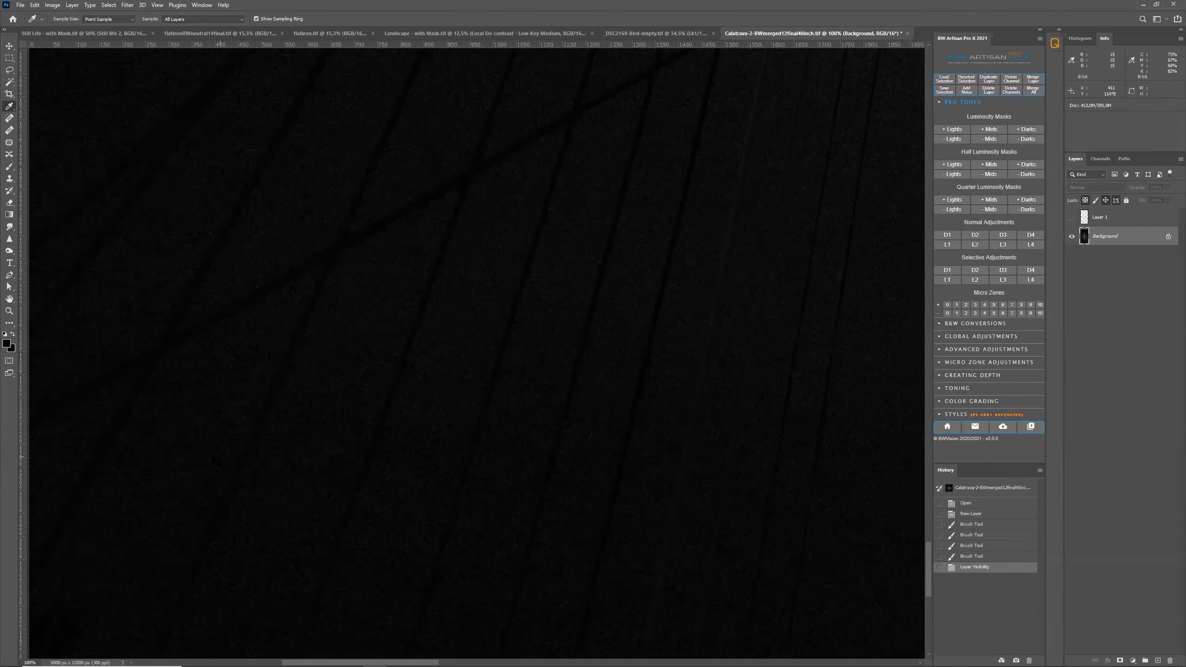
click(214, 457)
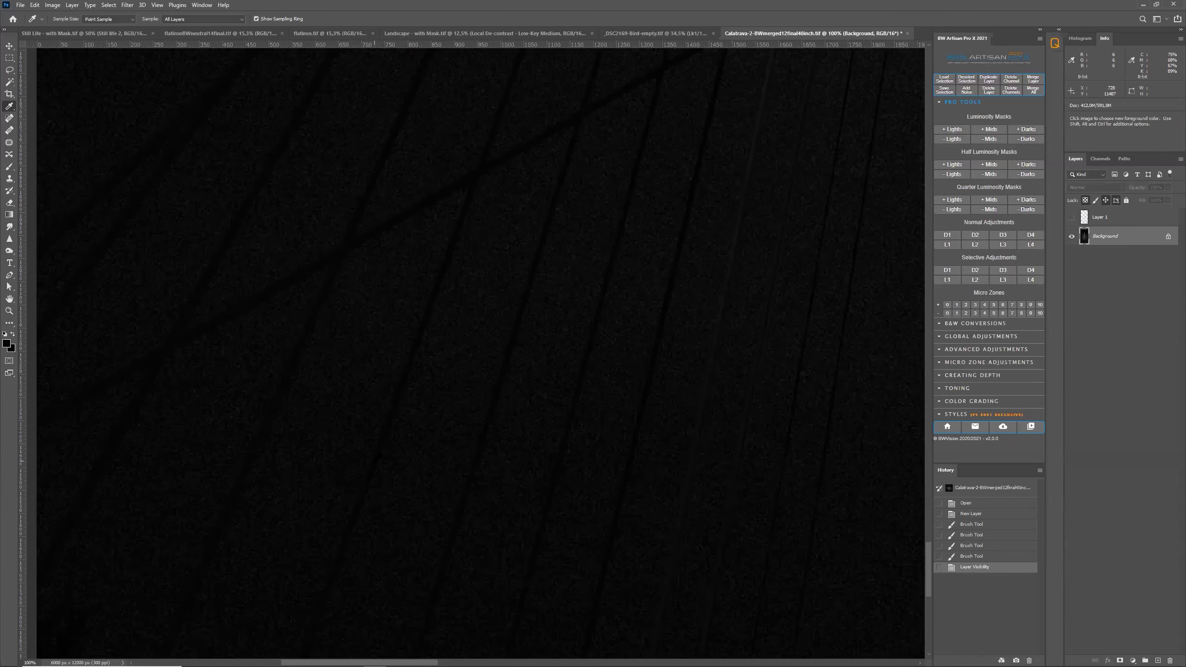
Step: Fit the whole Calatrava image in view and select the question about final surface finishes on buildings in the webinar spreadsheet
scroll(374, 460, down, 3)
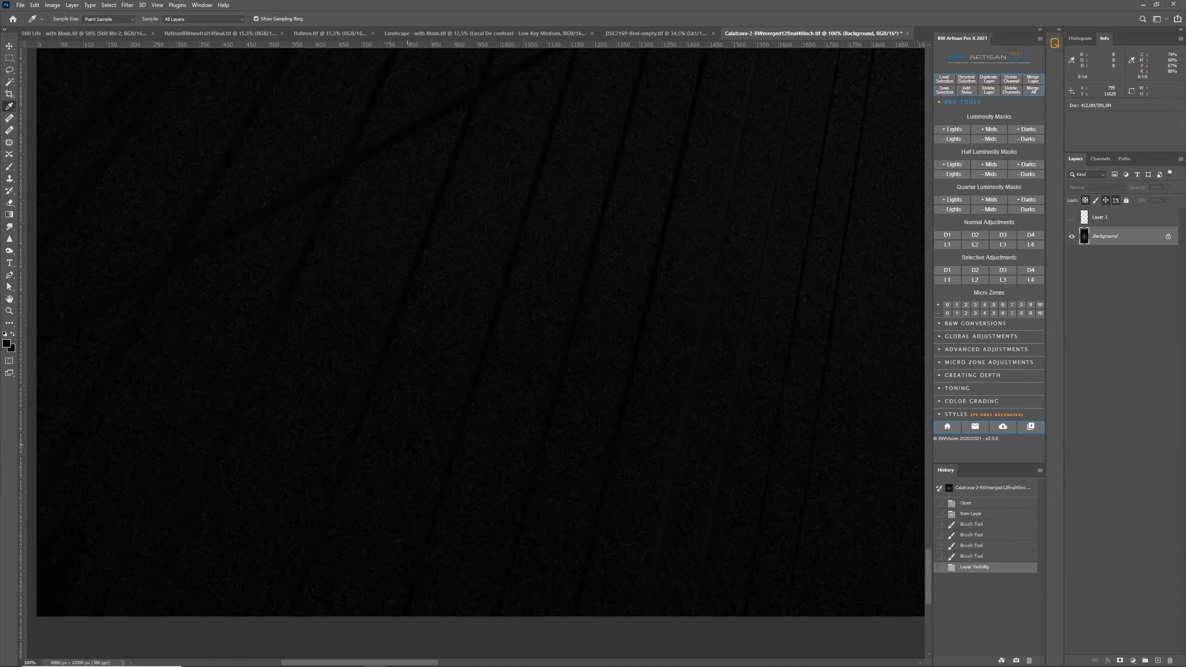
key(ctrl+0)
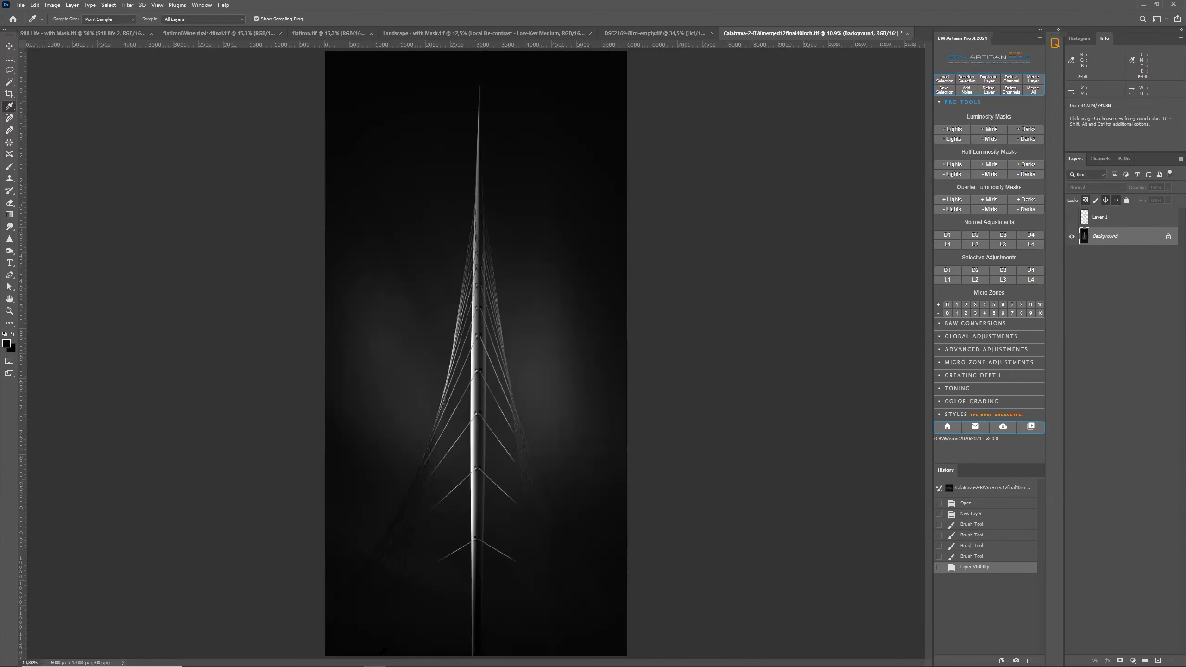
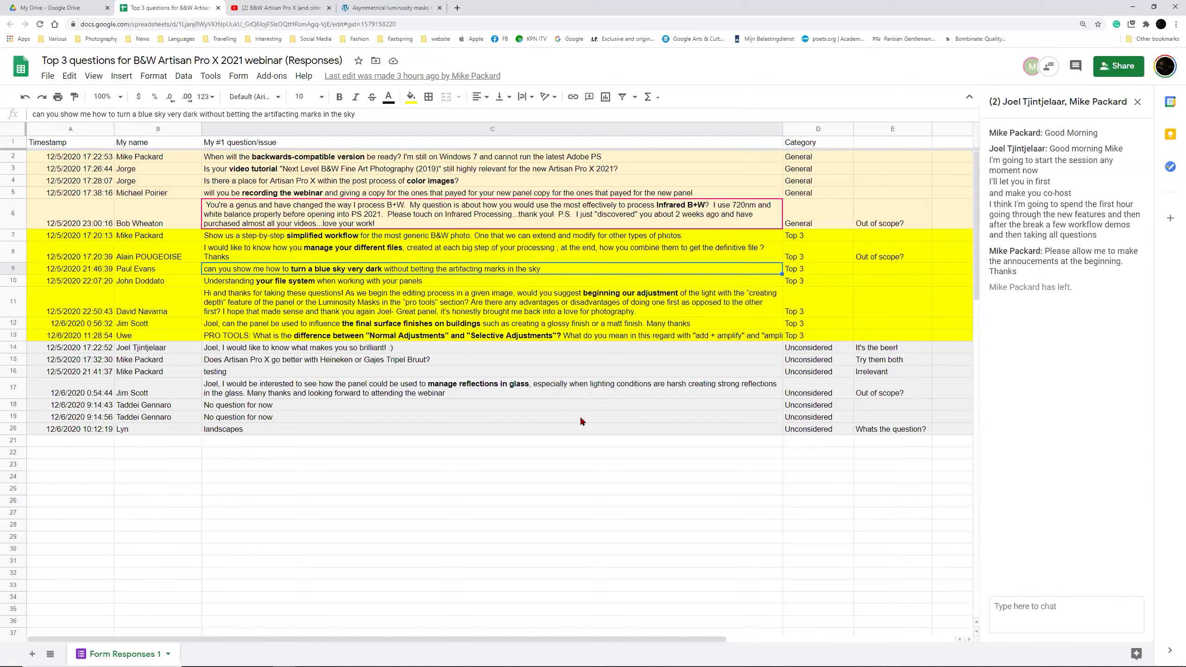
click(265, 325)
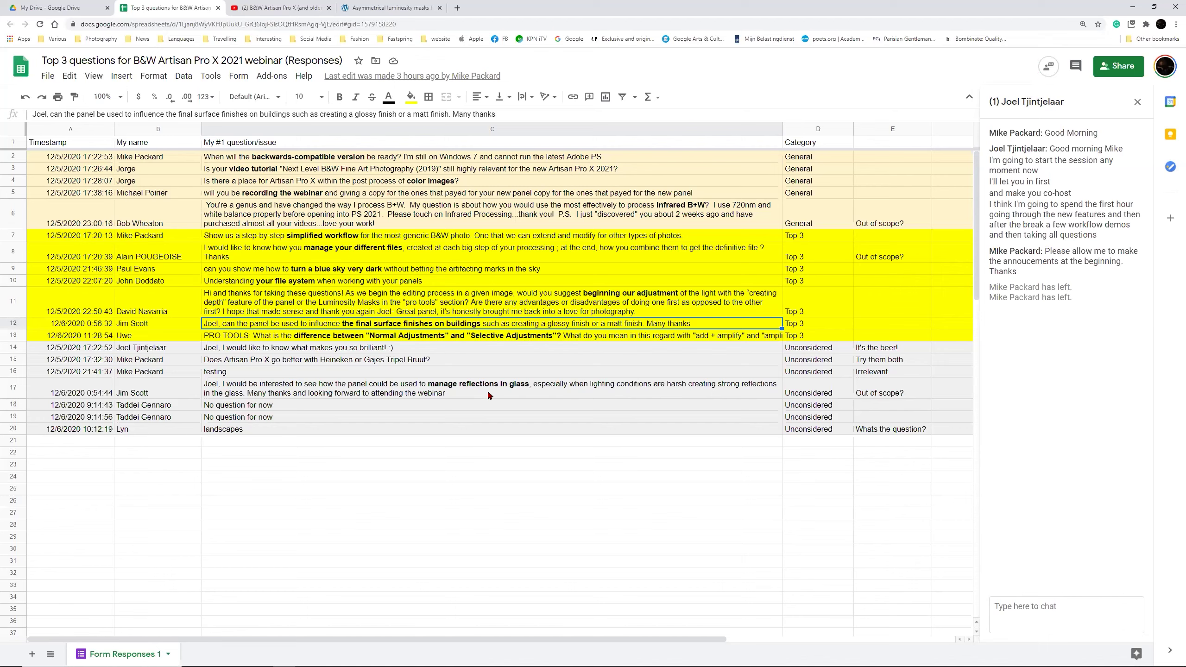
Step: Return to Photoshop and close the Calatrava image without saving its changes
key(alt+Tab)
key(alt+Tab)
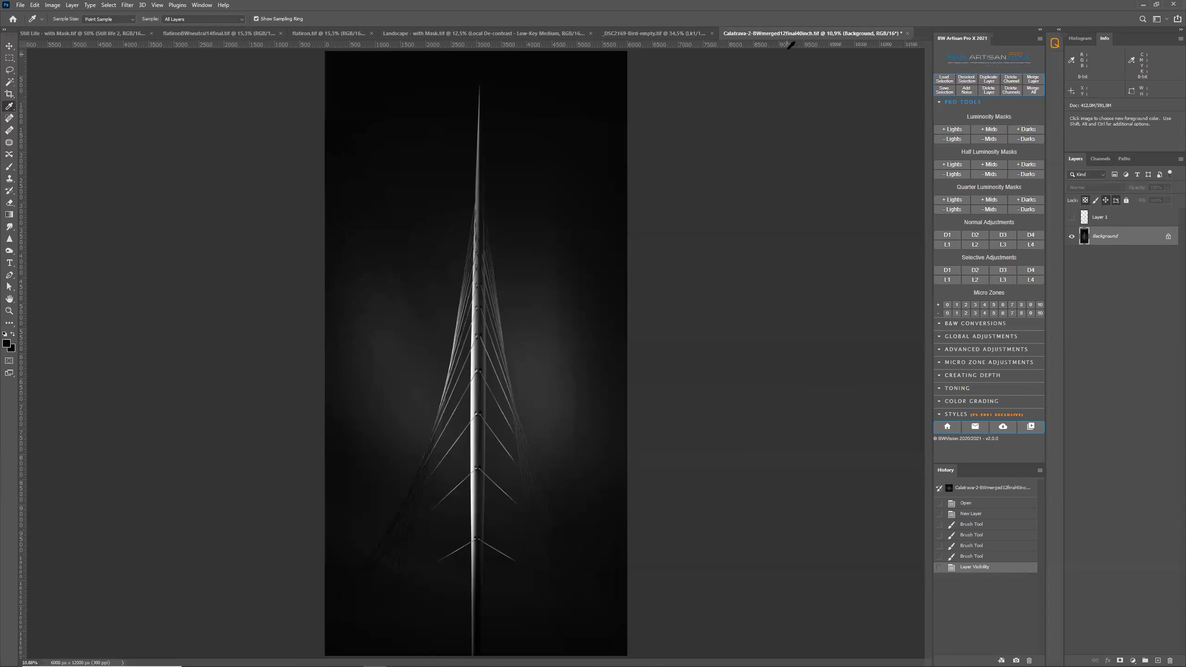
click(907, 34)
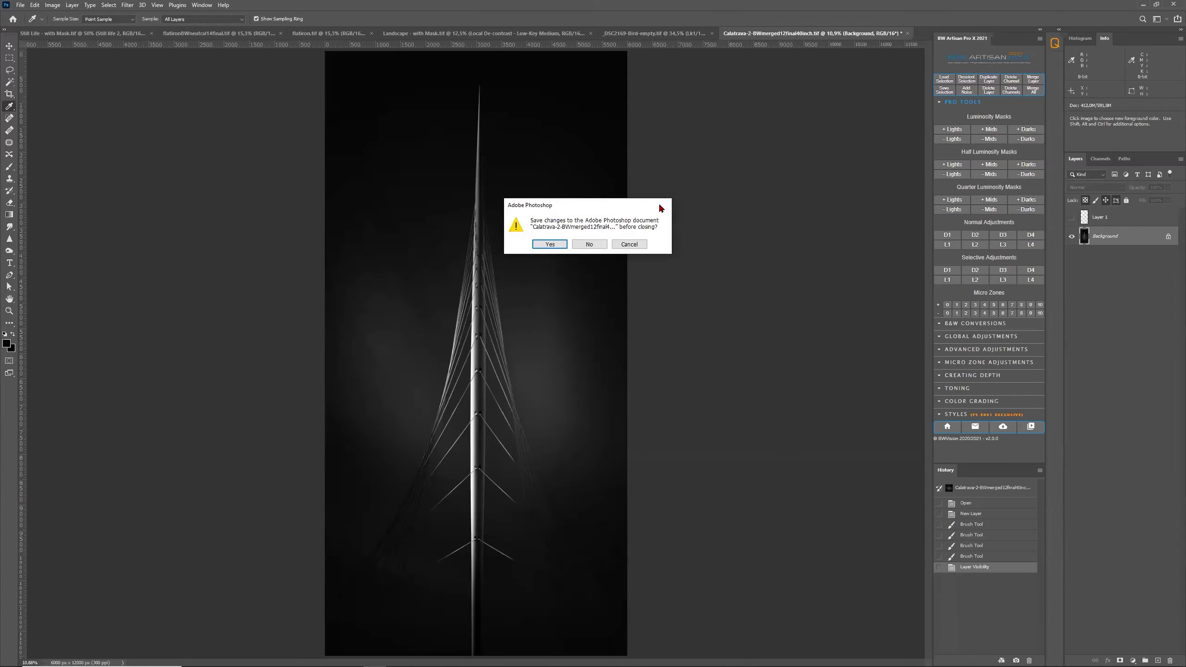
click(589, 243)
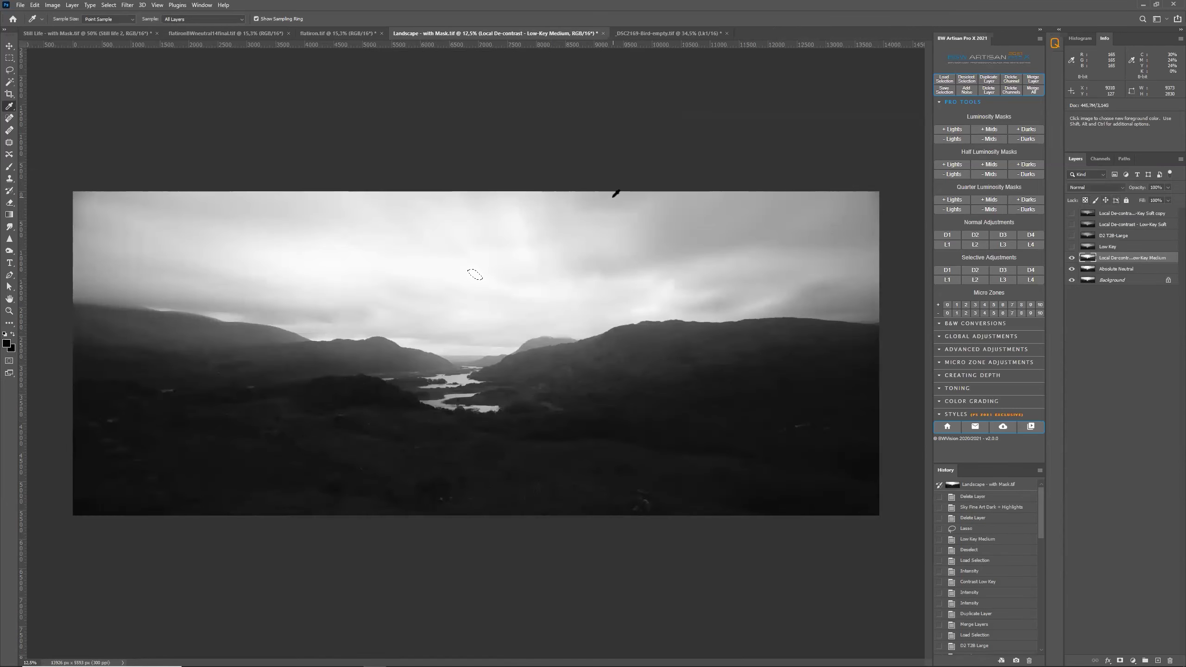
Step: Switch to File Explorer and open the Chicago folder inside Artisan Pro X 2021 Webinar files
key(alt+Tab)
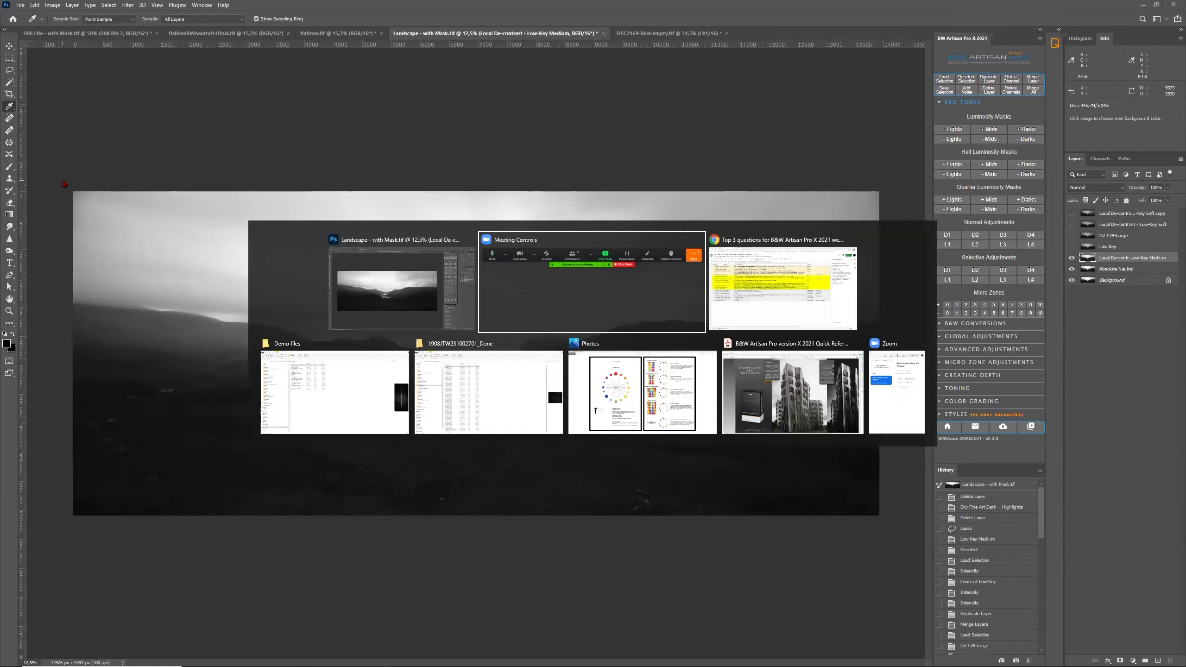
click(480, 400)
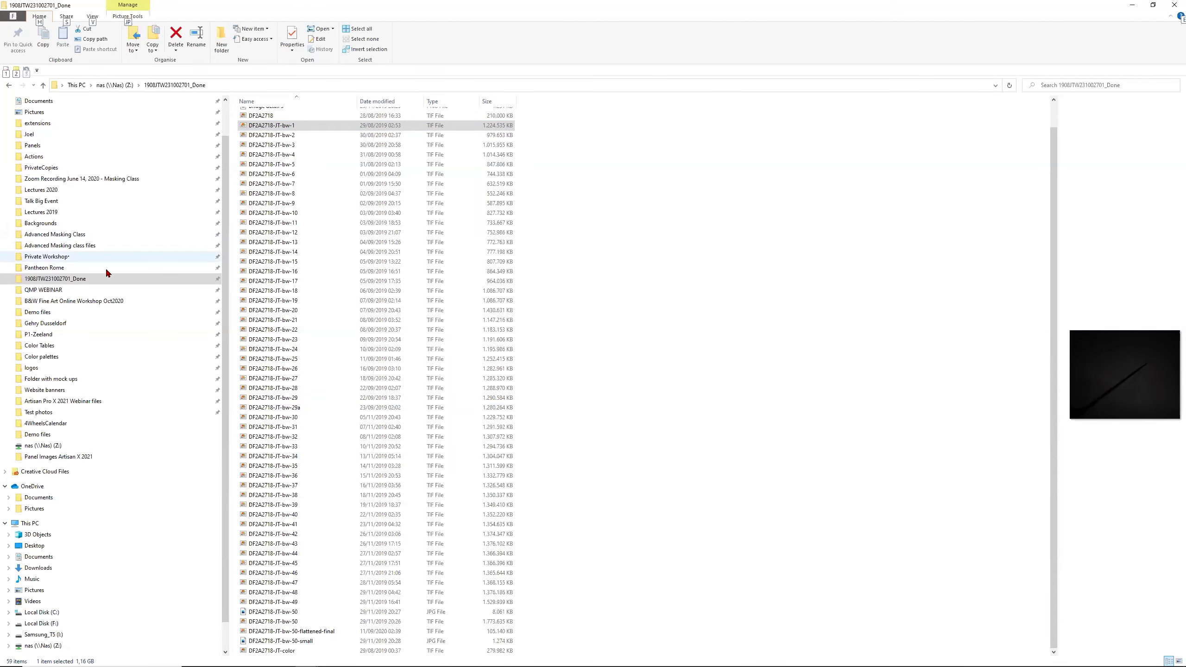
click(75, 411)
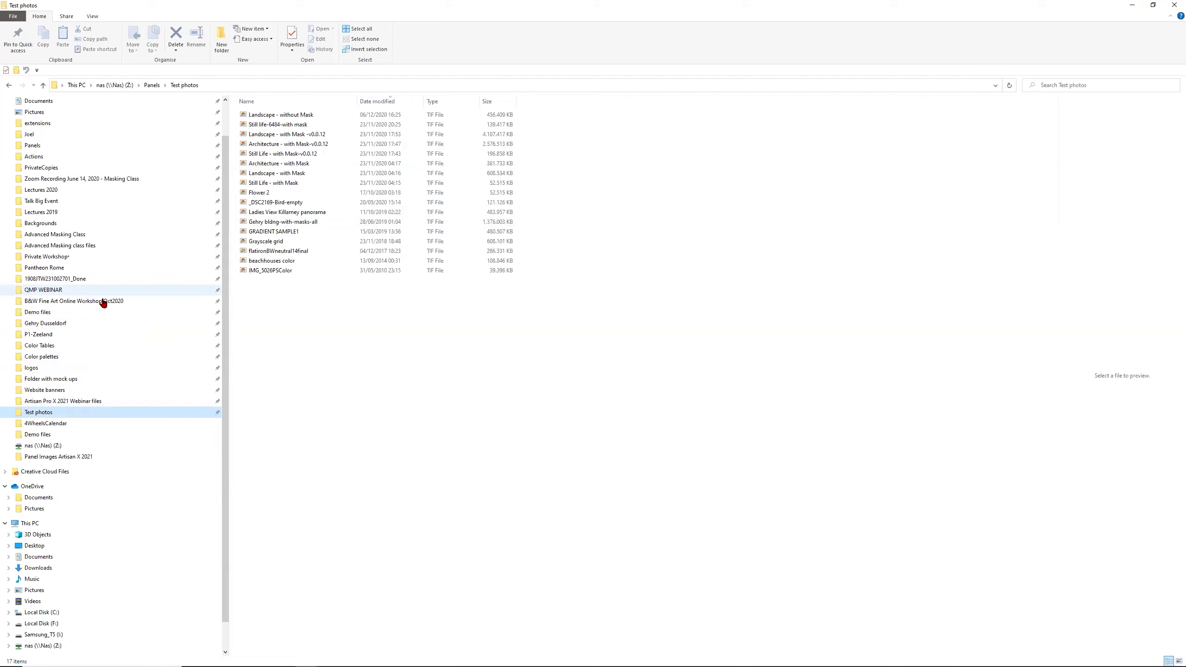
click(85, 400)
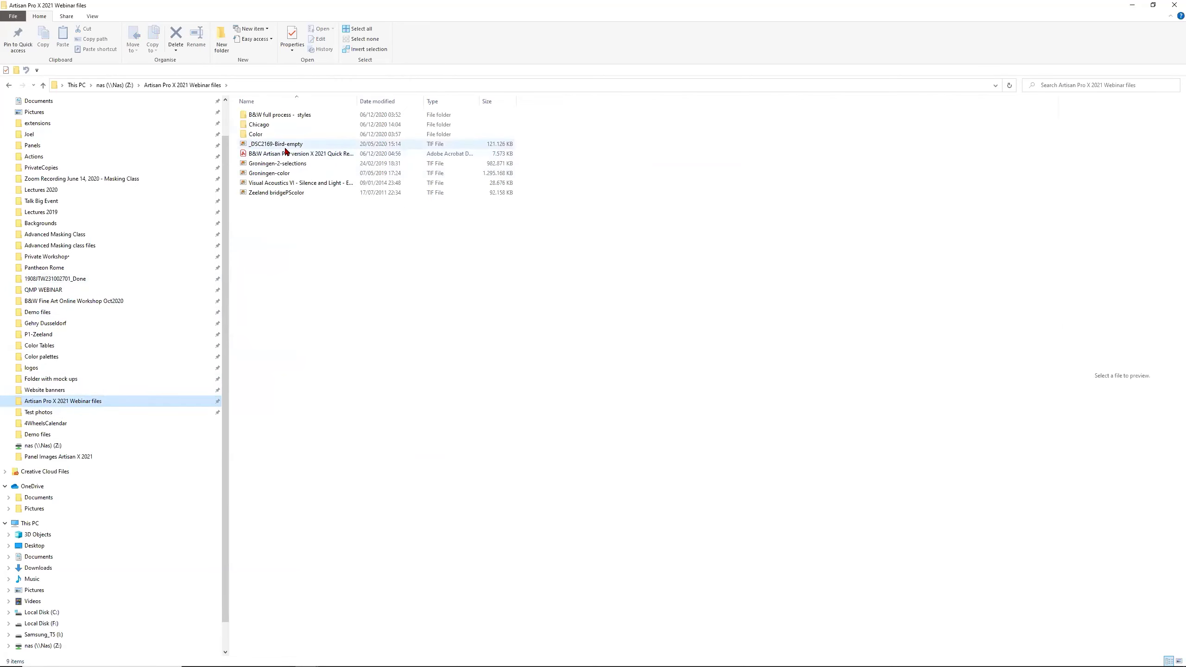
double_click(261, 124)
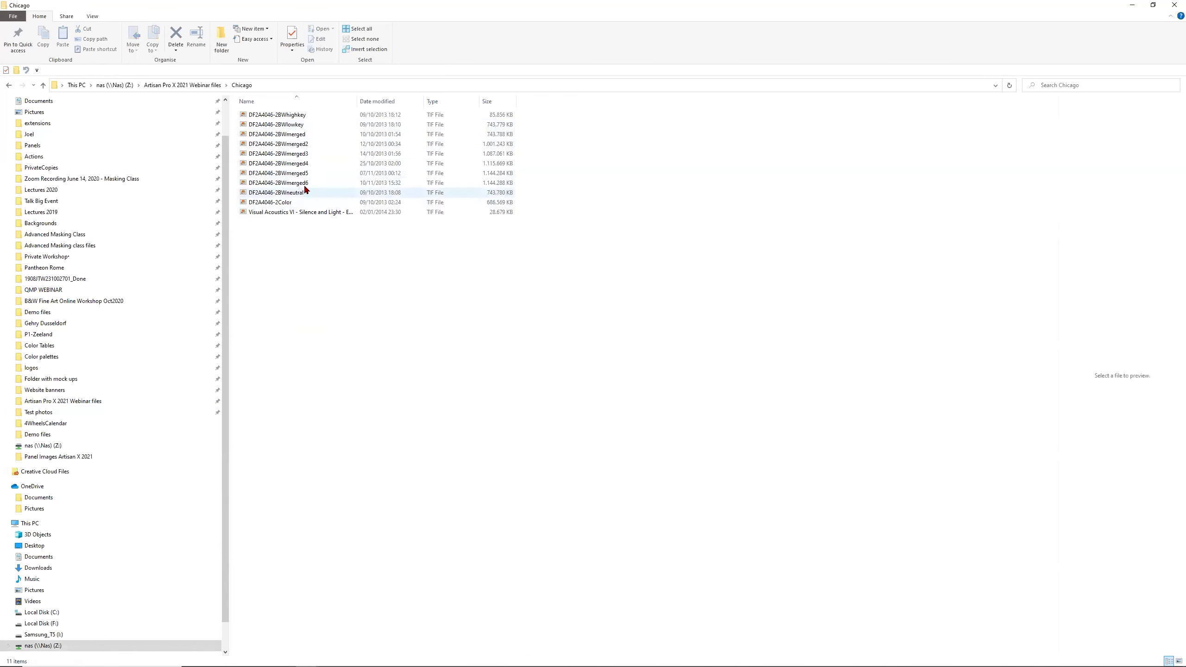
Step: Open the Visual Acoustics VI - Silence and Light image from the Chicago folder in Photoshop 2021
right_click(310, 215)
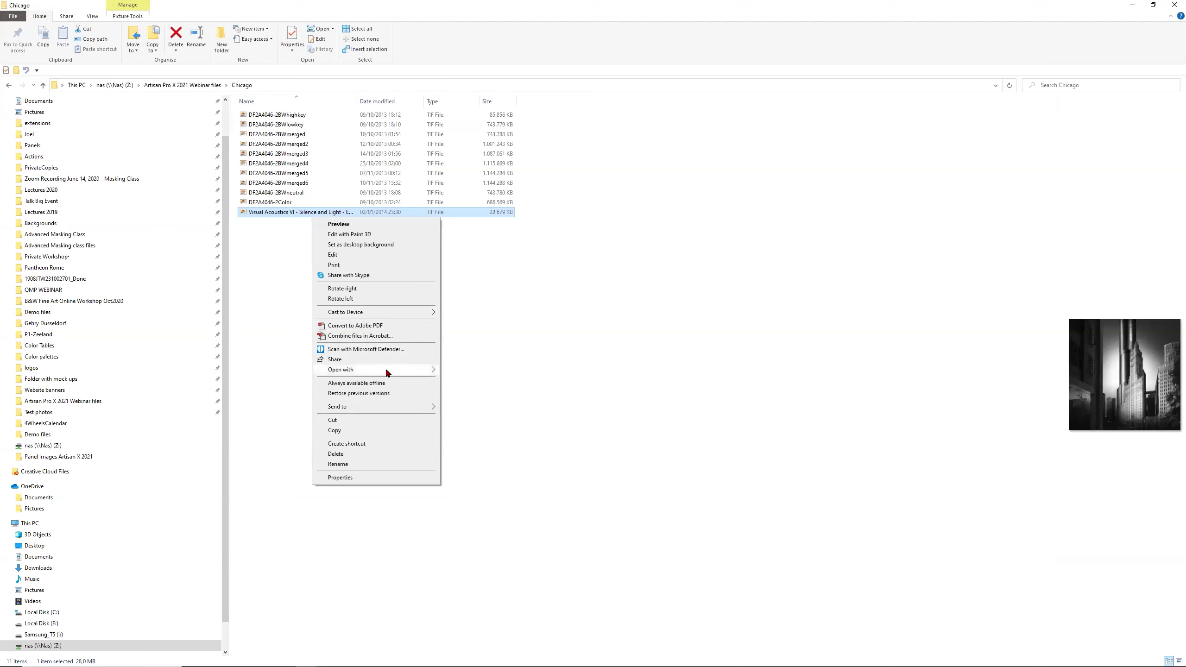
mouse_move(422, 367)
click(474, 380)
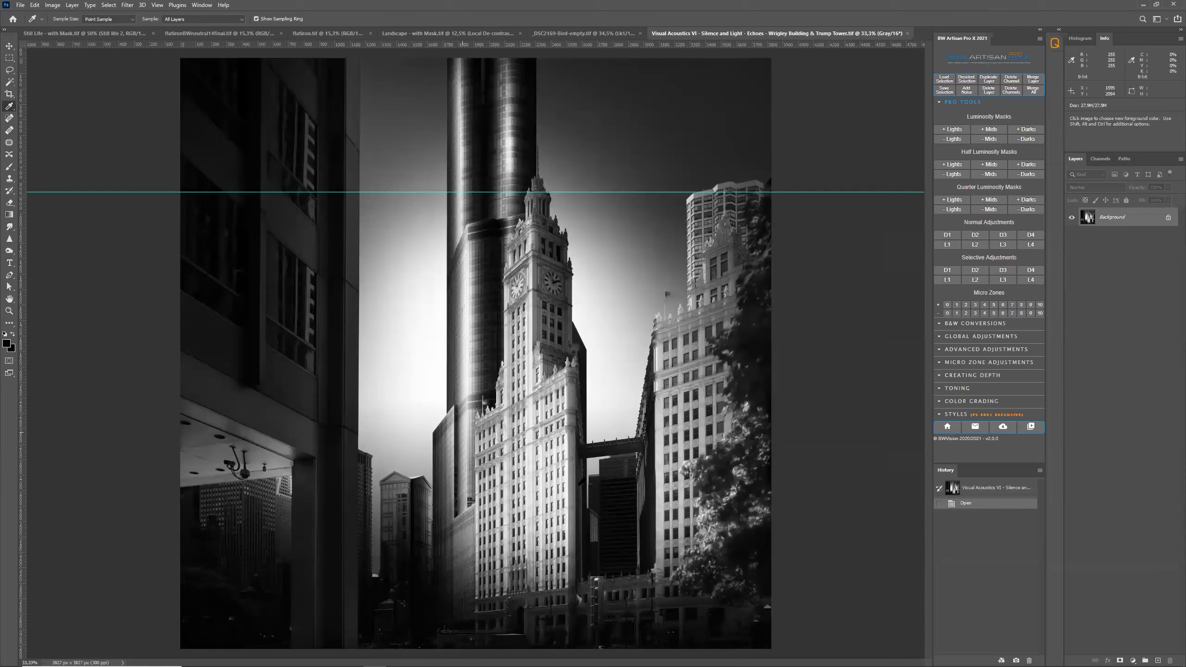
Step: Open the stage file DF2A4046-2BWmerged from the Chicago folder in Photoshop 2021
key(alt)
key(alt+Tab)
click(299, 135)
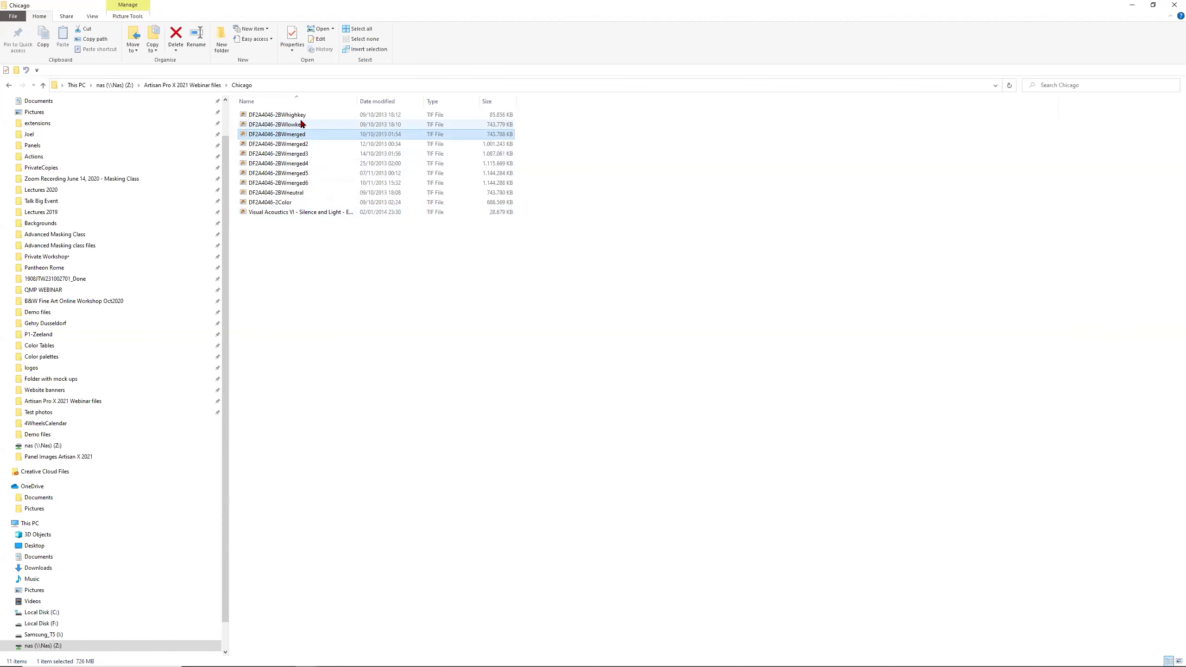
click(301, 125)
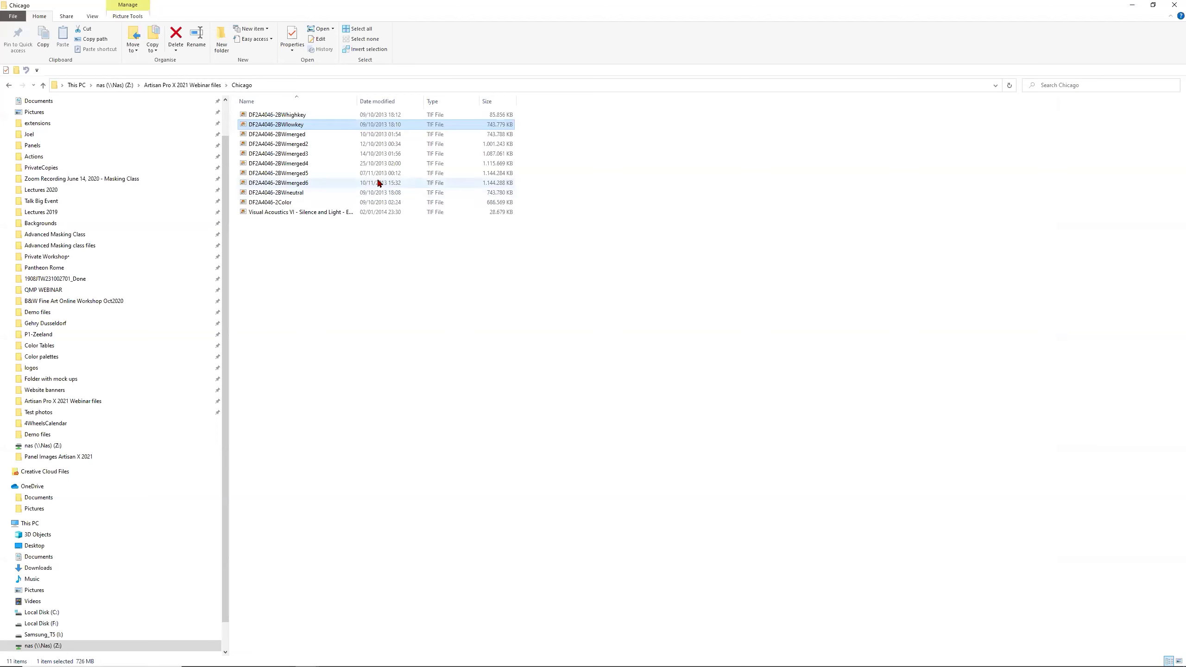
click(300, 135)
right_click(300, 136)
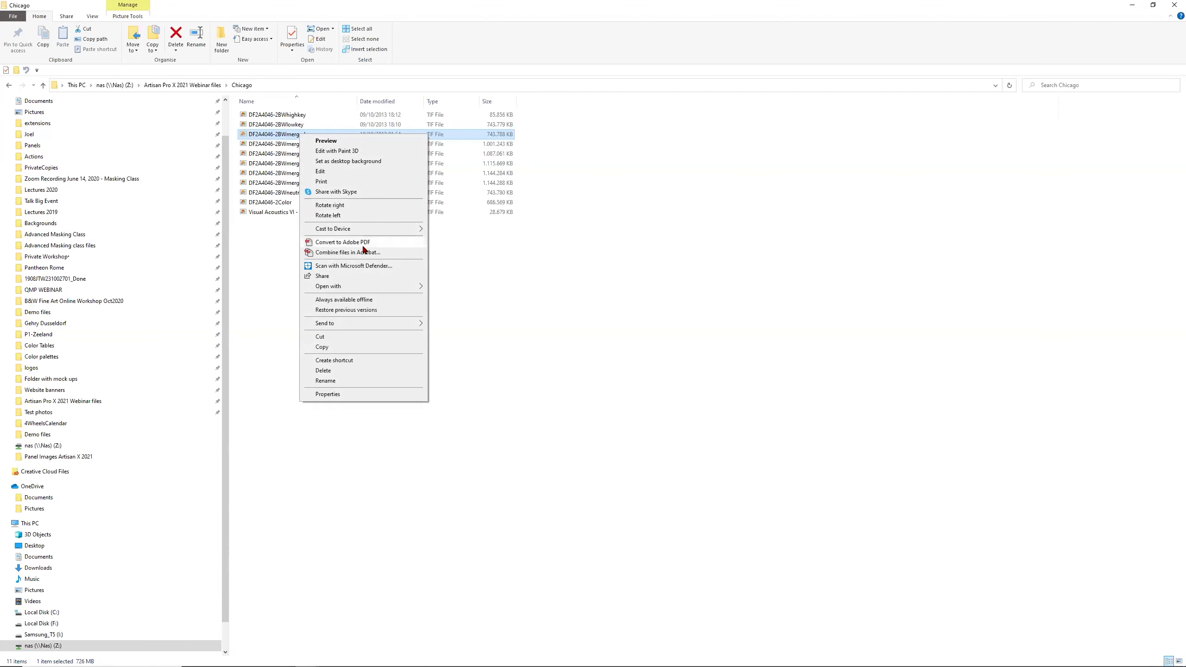
mouse_move(386, 291)
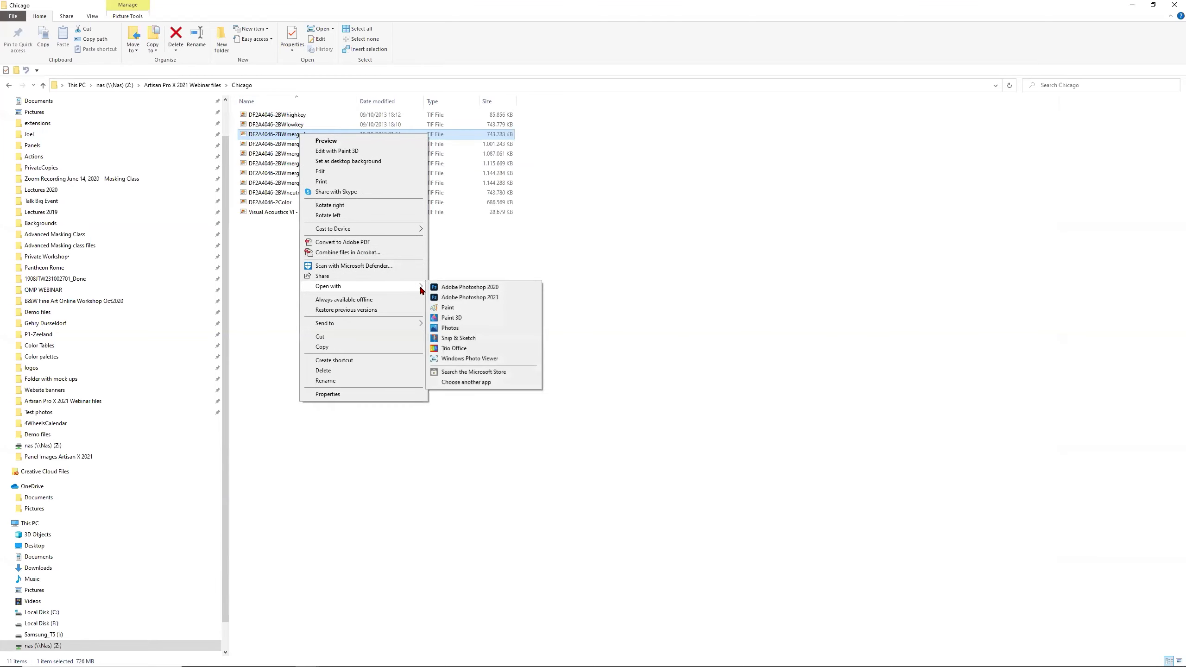
click(466, 297)
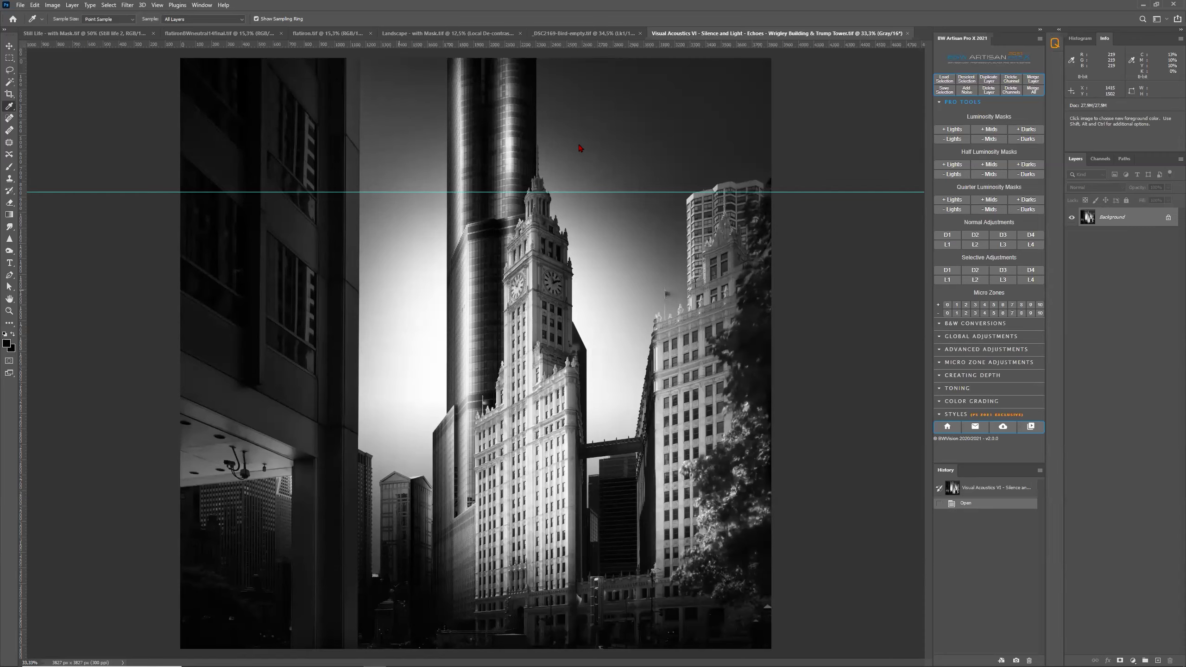
key(alt+Tab)
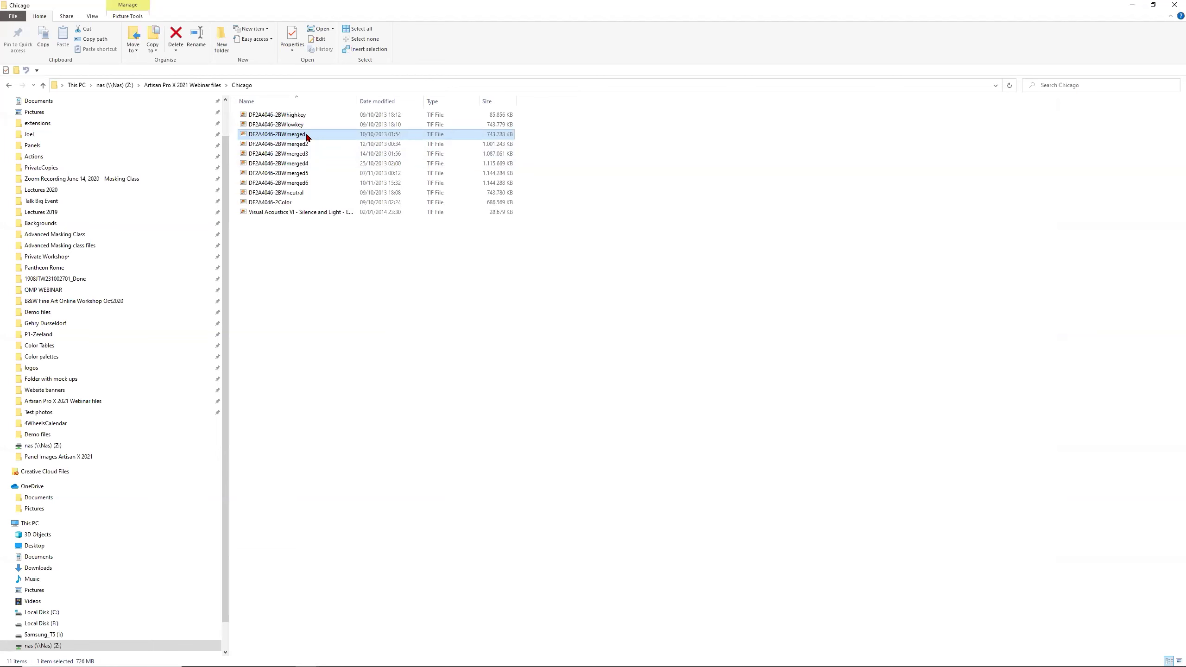
right_click(308, 136)
key(Escape)
key(alt+Tab)
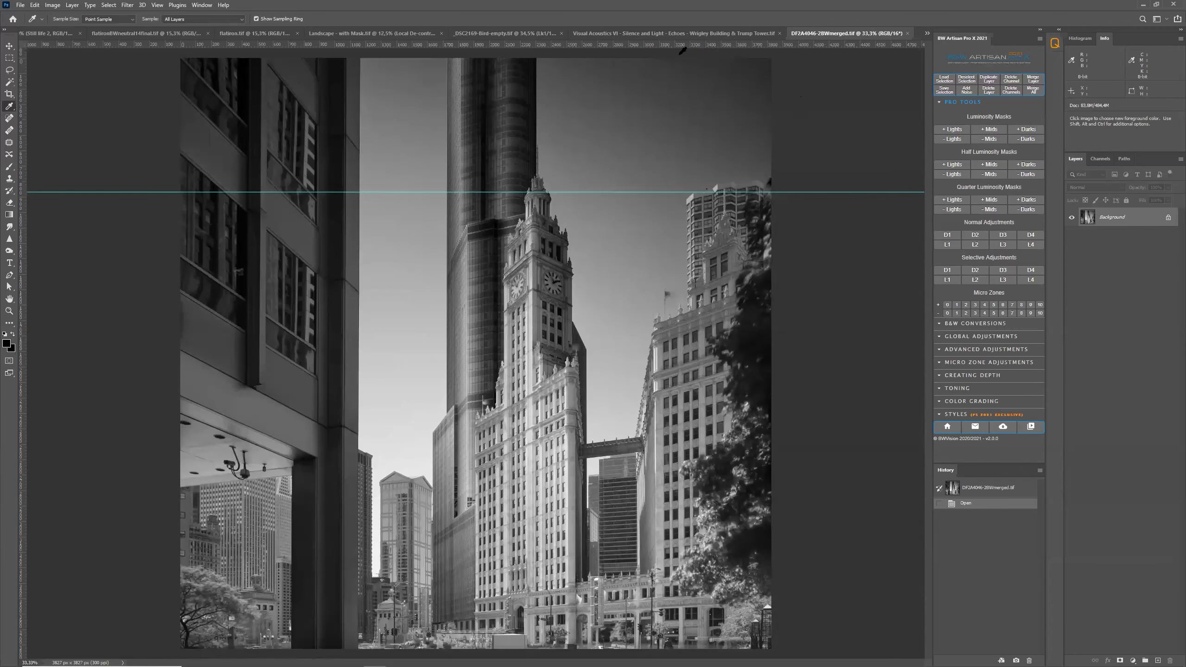
Step: Compare the finished Visual Acoustics VI image with the DF2A4046-2BWmerged stage, switching between the two documents
click(651, 38)
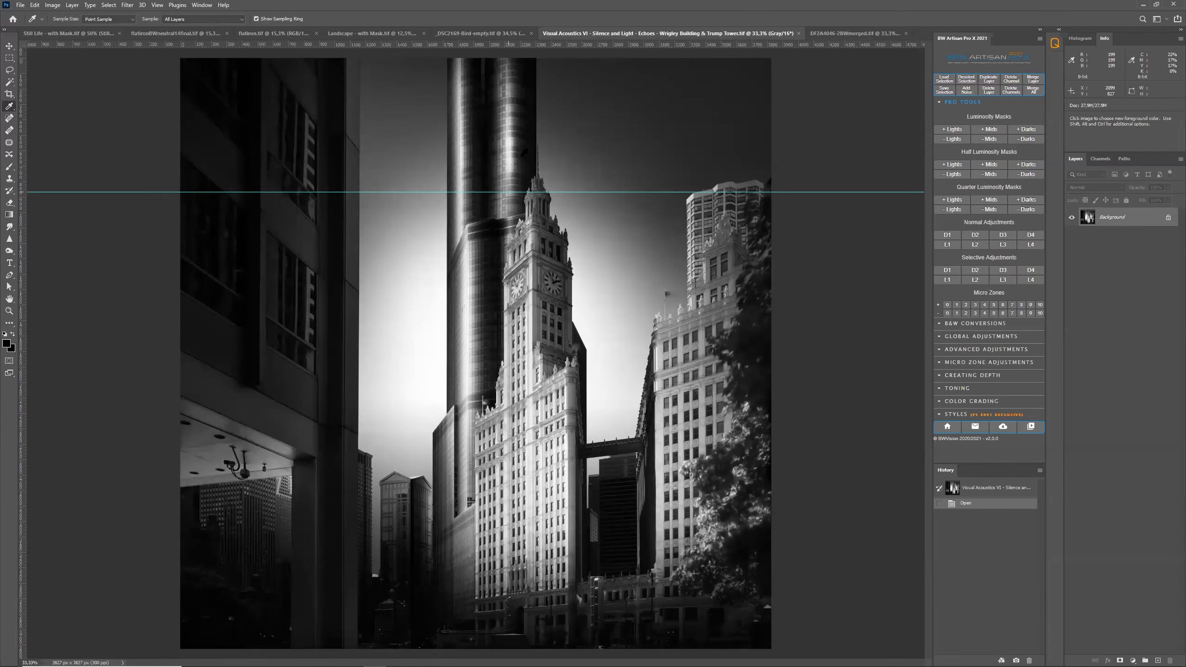
click(844, 33)
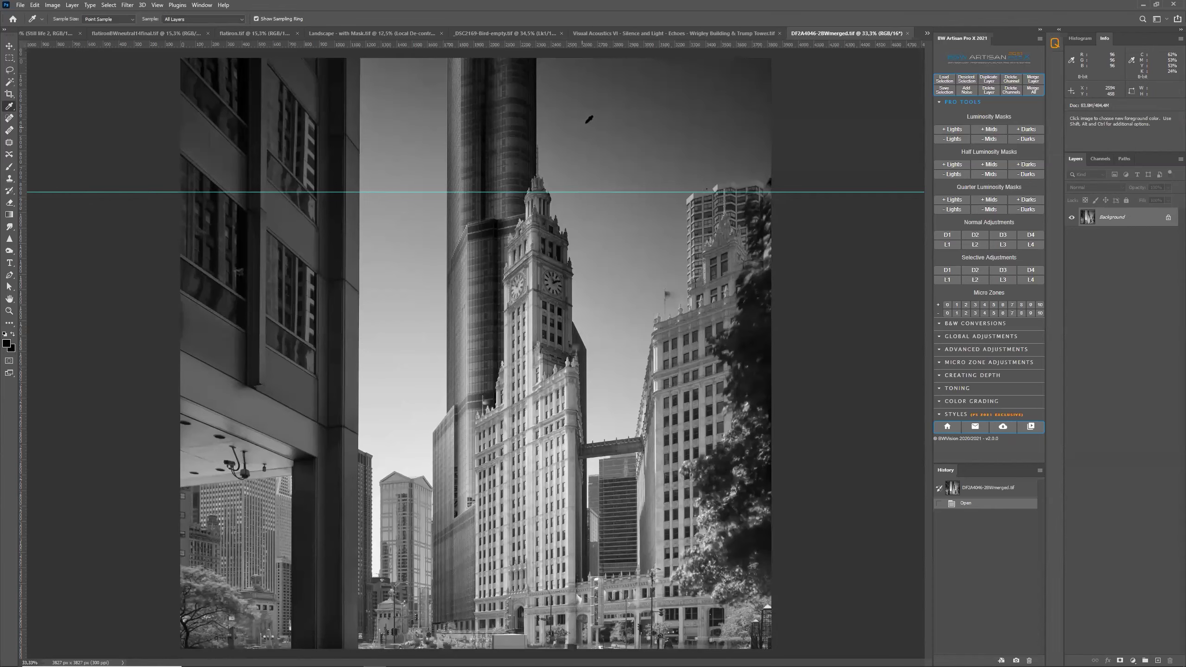
click(649, 56)
click(672, 34)
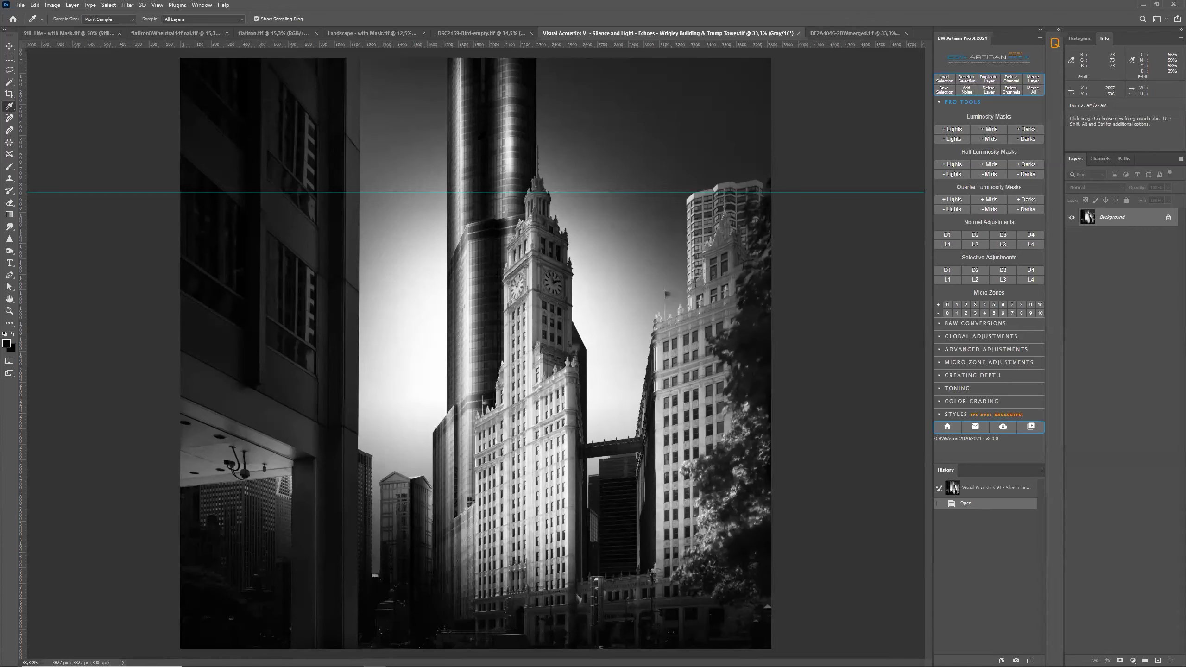
click(879, 36)
Step: Open the stage file DF2A4046-2BWmerged3 from the Chicago folder in Photoshop 2021
key(alt+Tab)
click(298, 155)
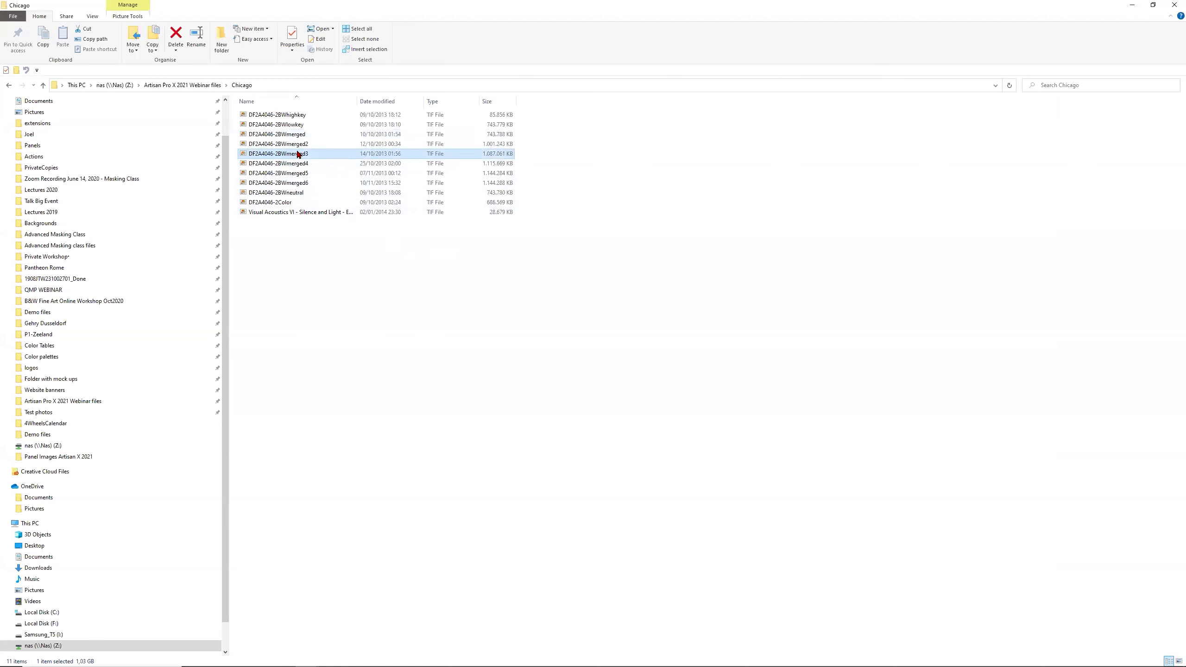
right_click(298, 155)
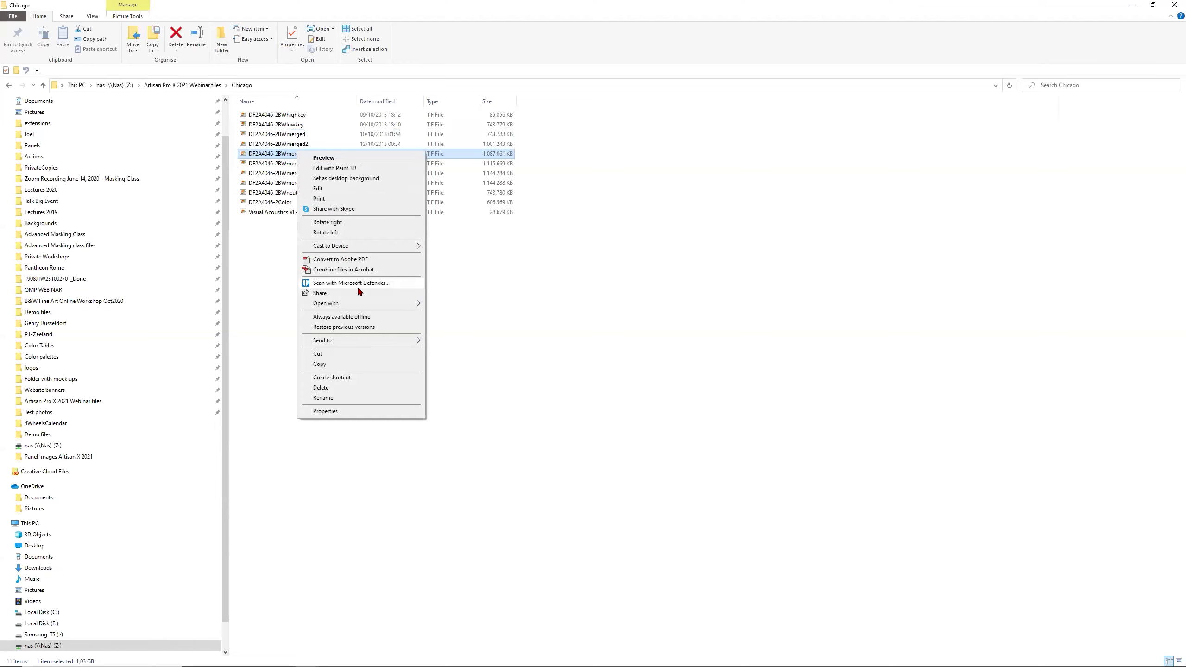
mouse_move(363, 303)
click(449, 314)
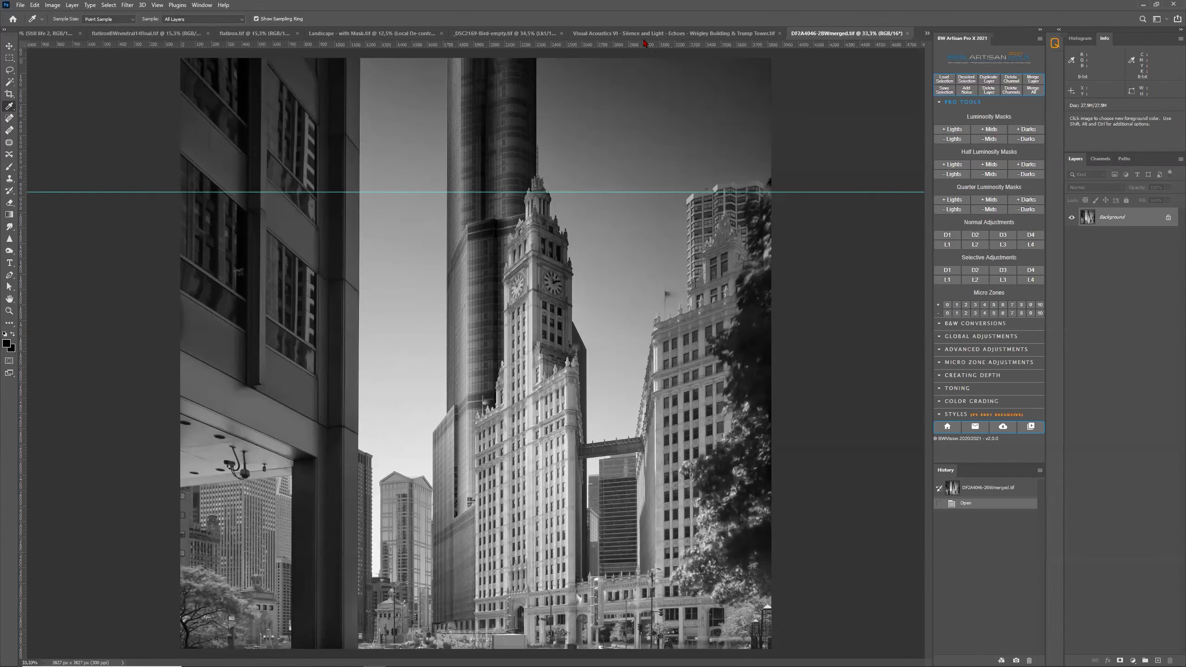
key(F12)
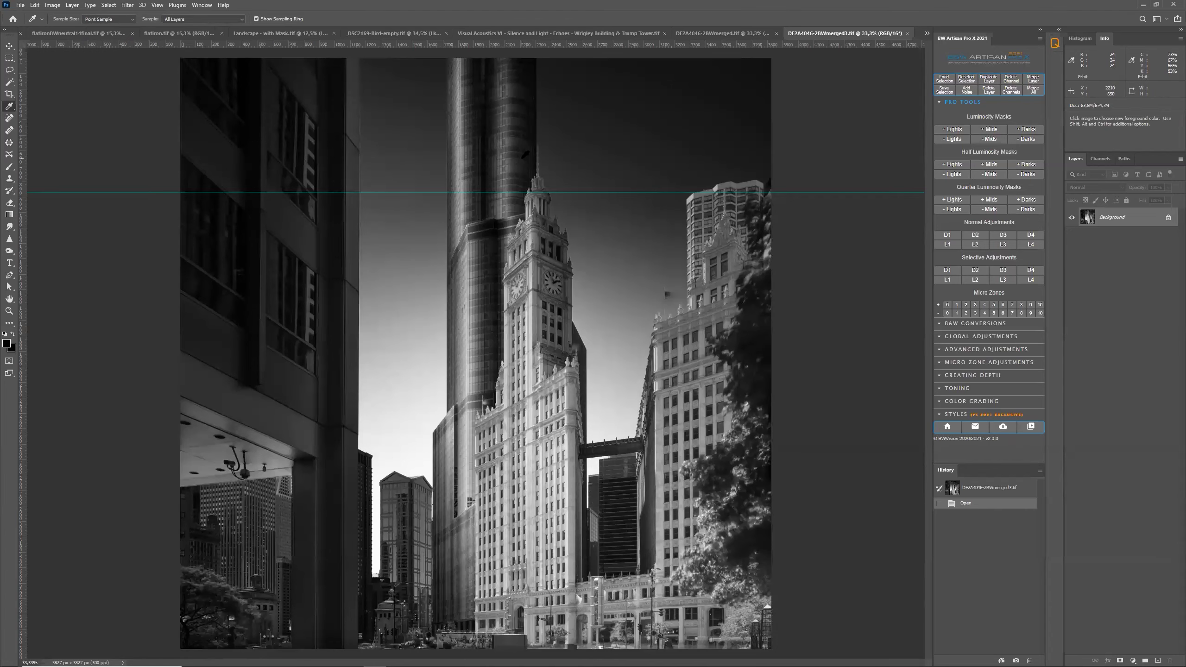
Step: Compare the finished Visual Acoustics VI image with DF2A4046-2BWmerged3 and examine the latter's towers and sky up close
click(584, 33)
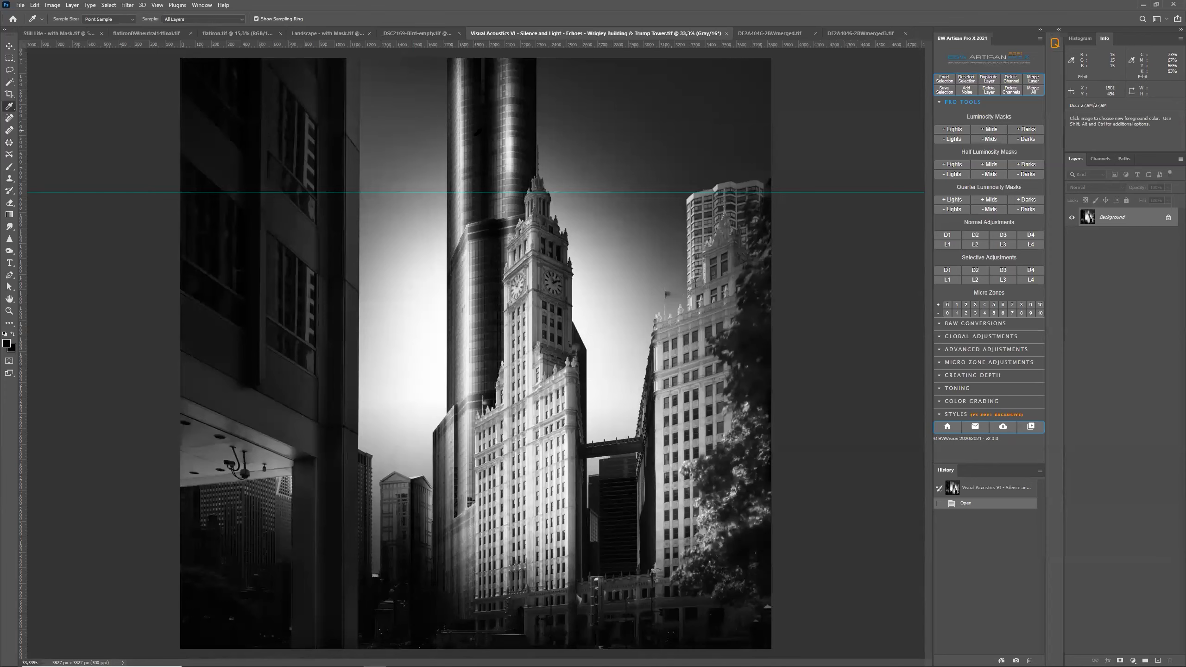
click(846, 33)
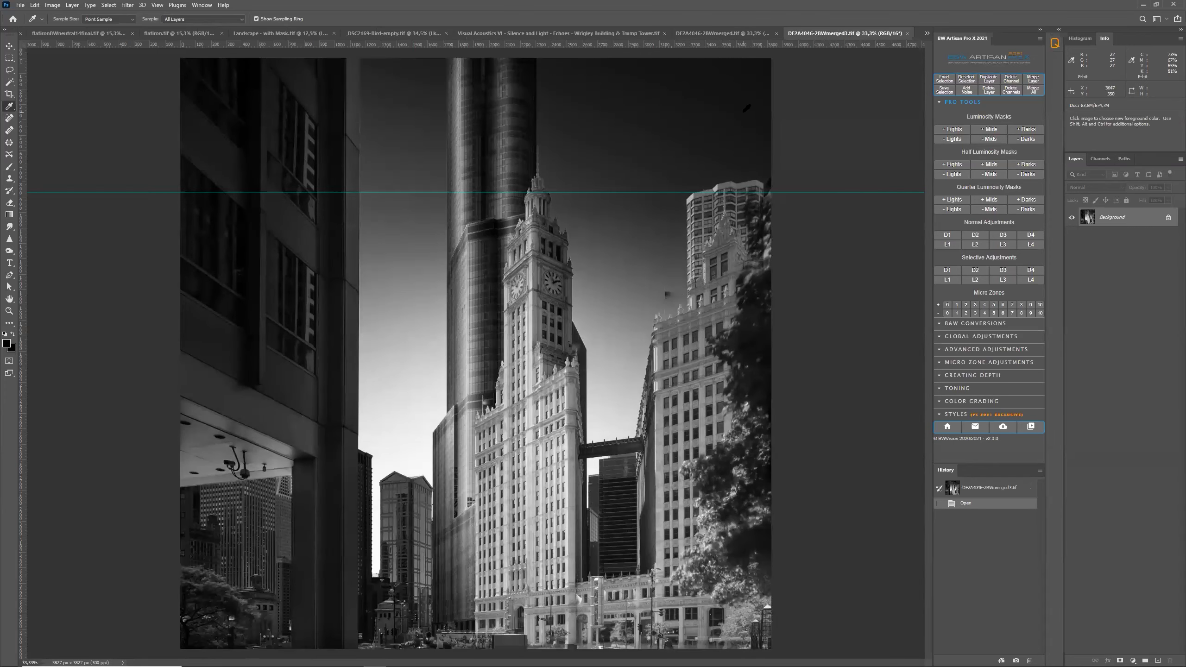
scroll(475, 224, up, 2)
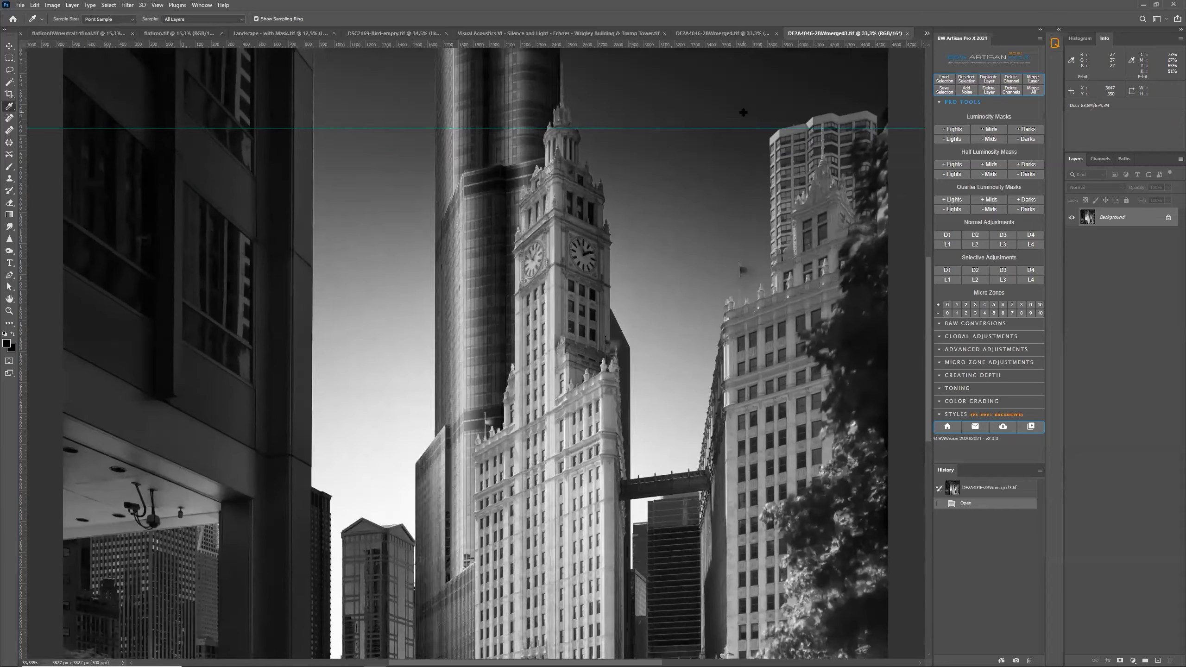
scroll(635, 216, up, 3)
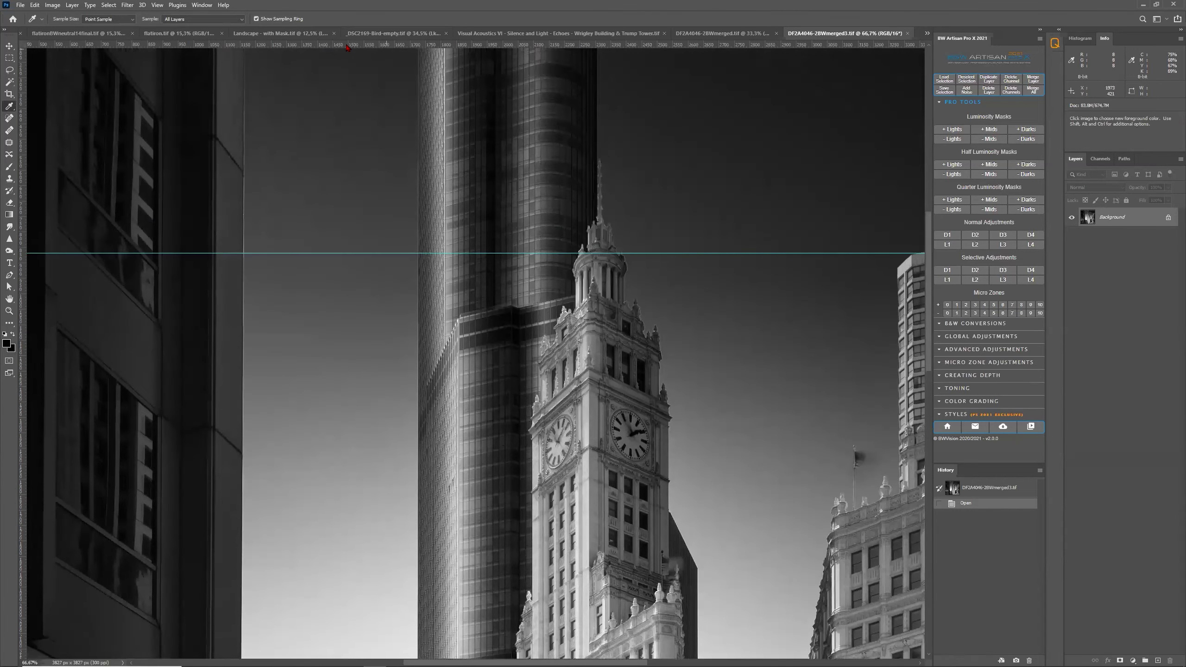
Step: Clear the guides from DF2A4046-2BWmerged3 and view the towers at 100% zoom
click(159, 5)
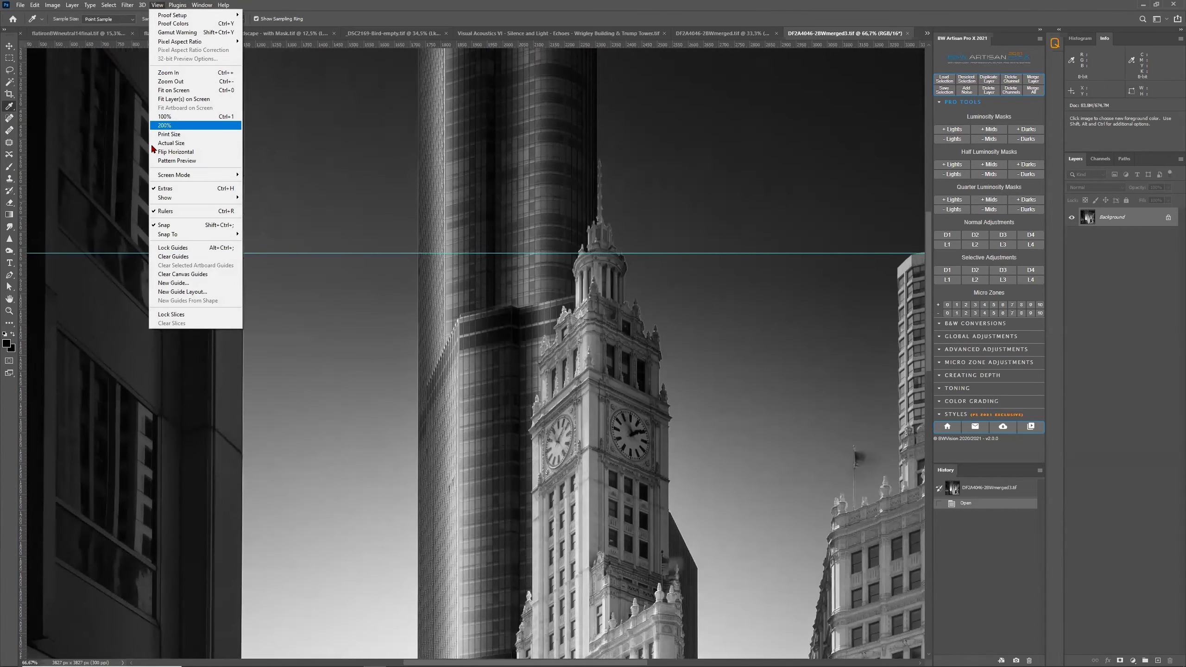
click(177, 257)
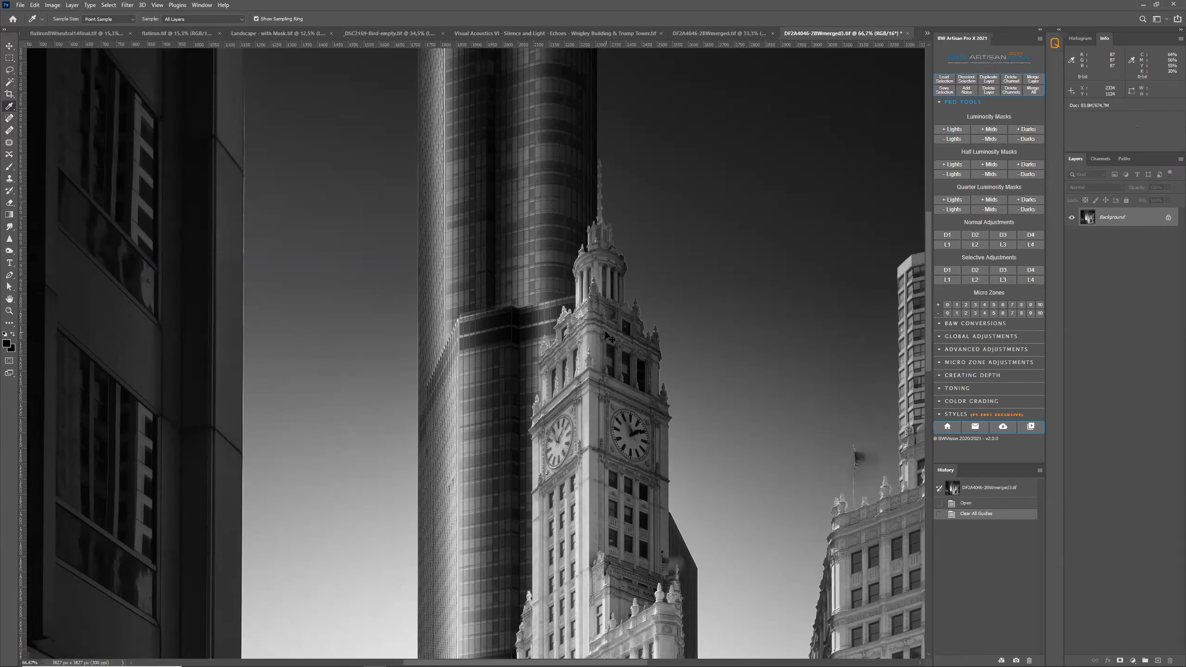
key(ctrl+1)
scroll(613, 354, up, 6)
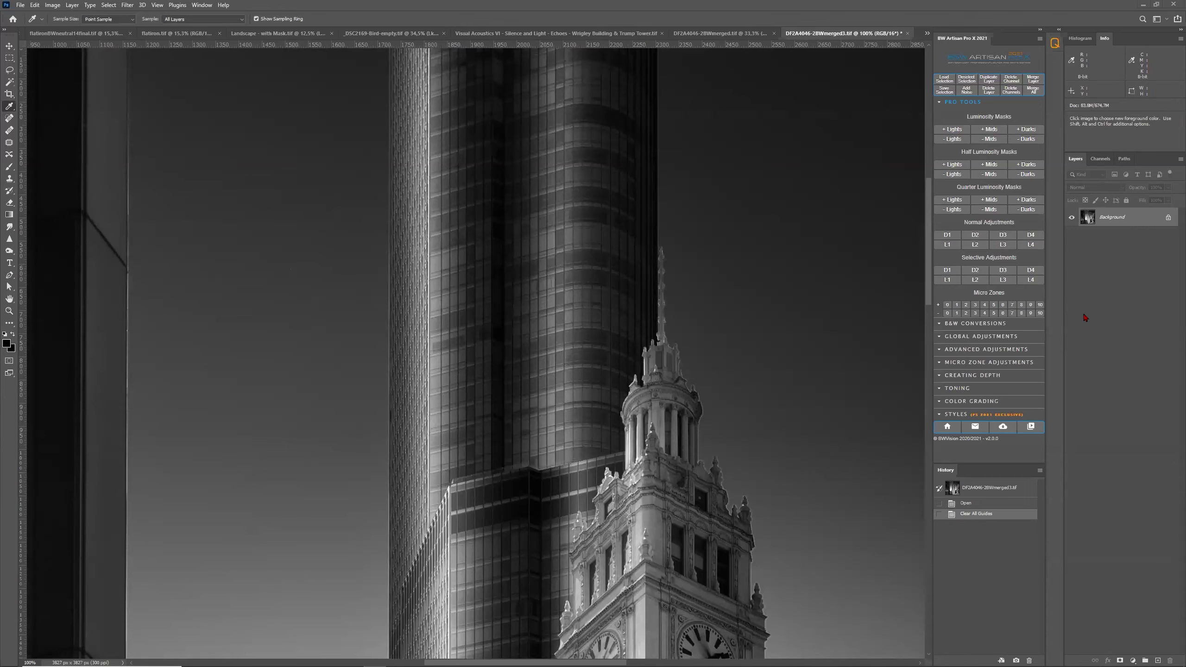
Step: Choose the Special FX set under Creating Depth and select a vertical strip about 16 by 854 px on the round tower
click(991, 375)
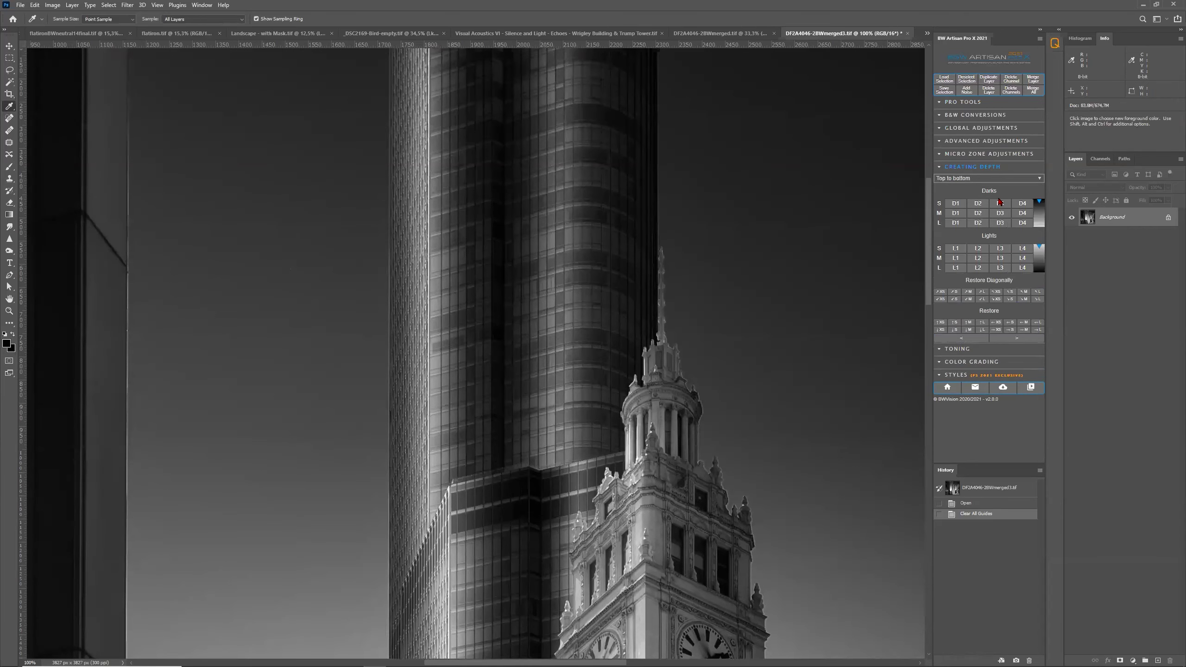
click(998, 179)
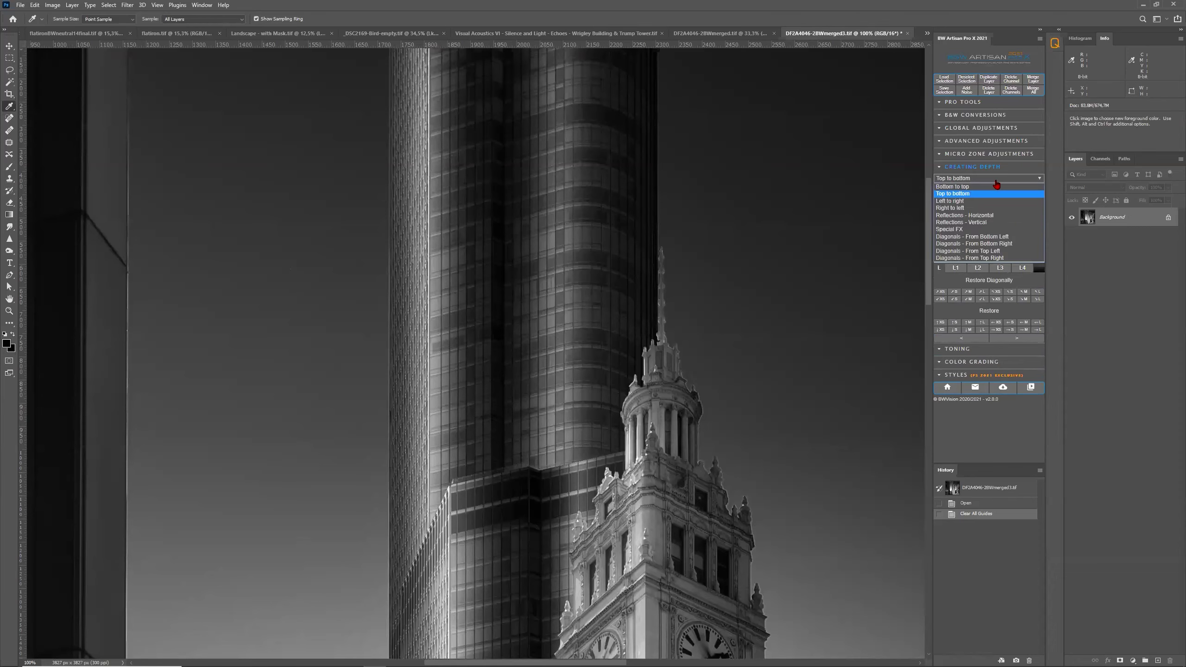
click(981, 229)
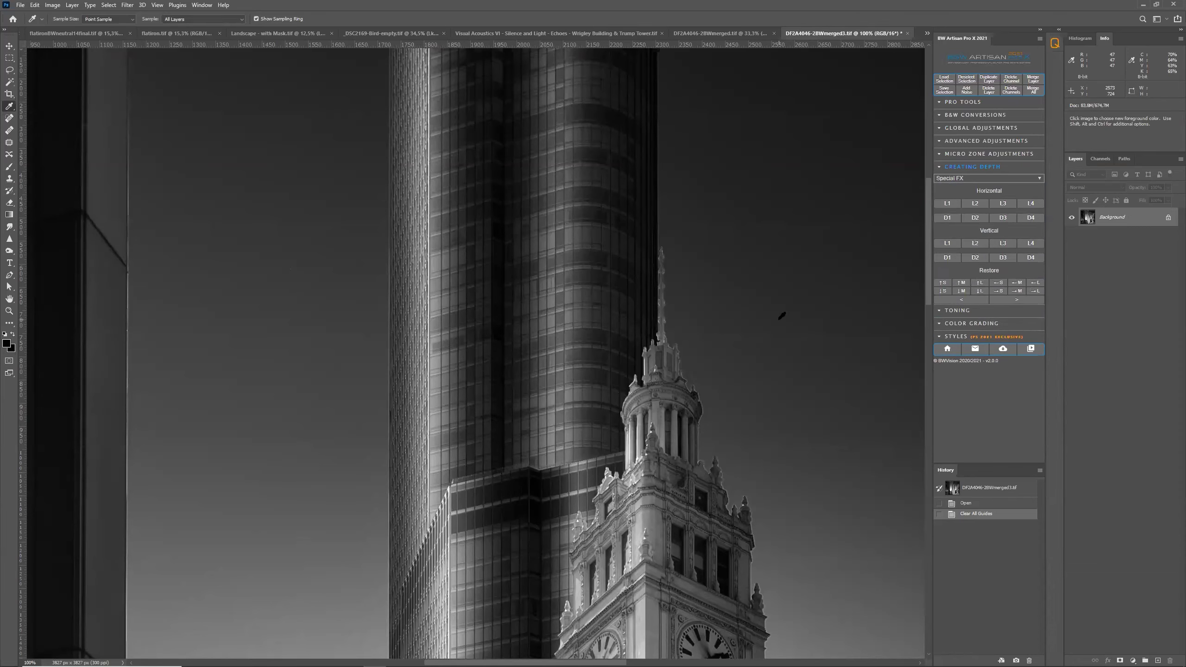
scroll(786, 335, up, 3)
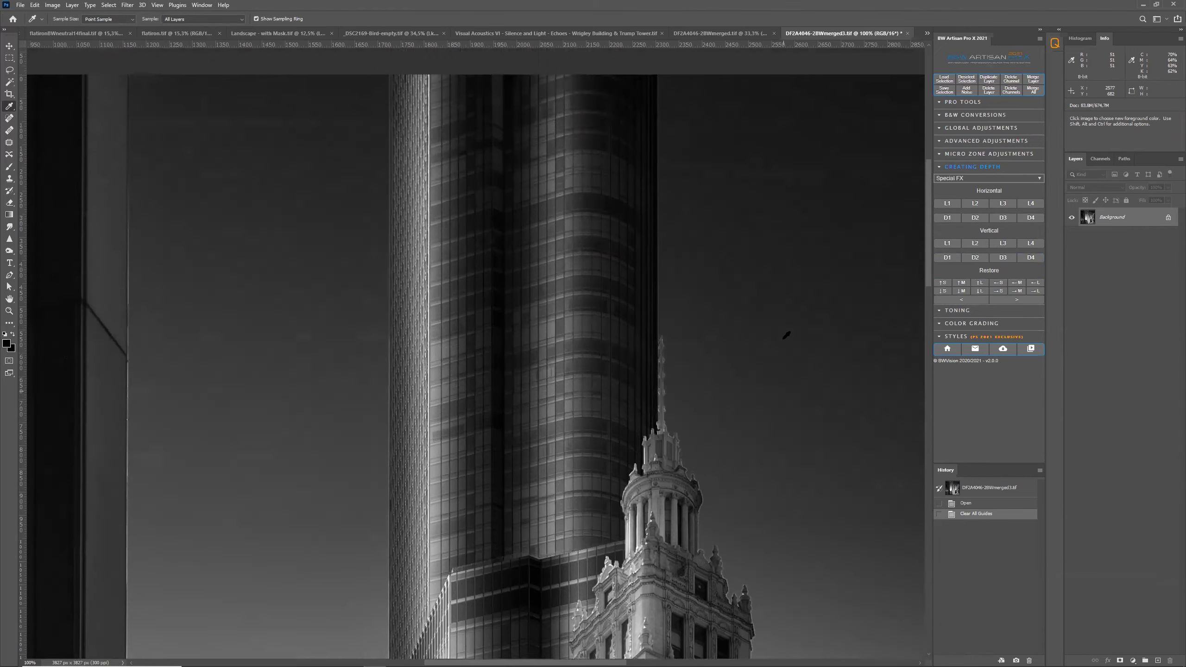
click(9, 58)
drag(568, 378, 583, 536)
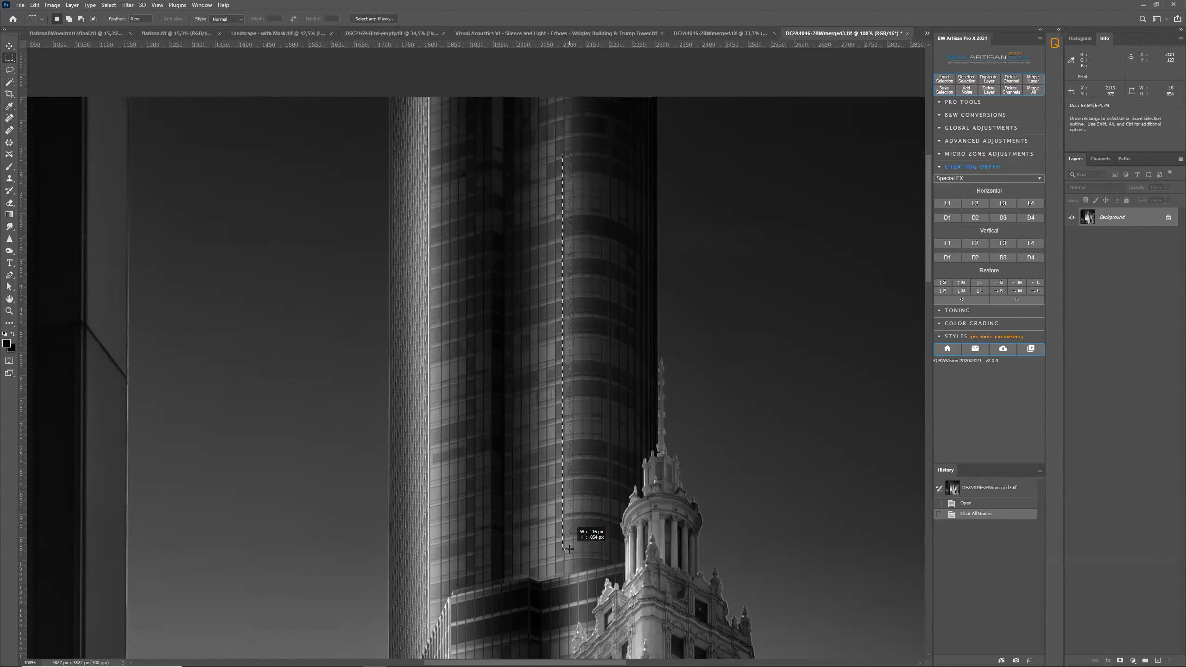
drag(568, 552, 569, 551)
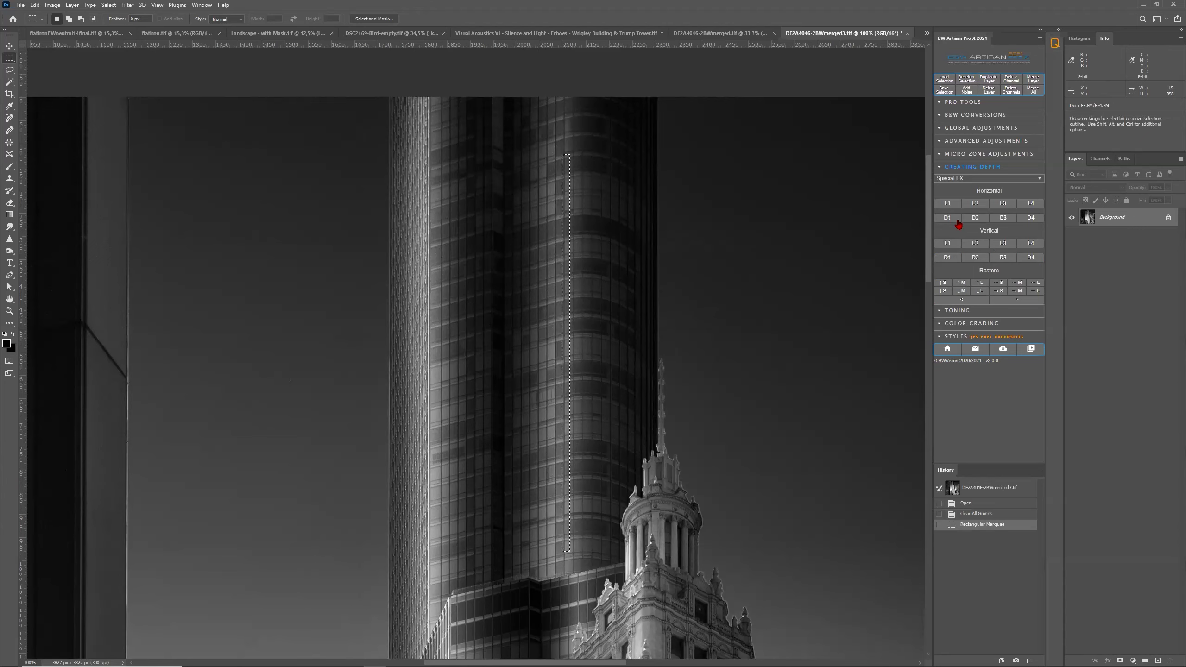
Step: Apply the Vertical L2 light effect to the strip and soften it with the small up, down, right-to-left and left-to-right restores
click(976, 243)
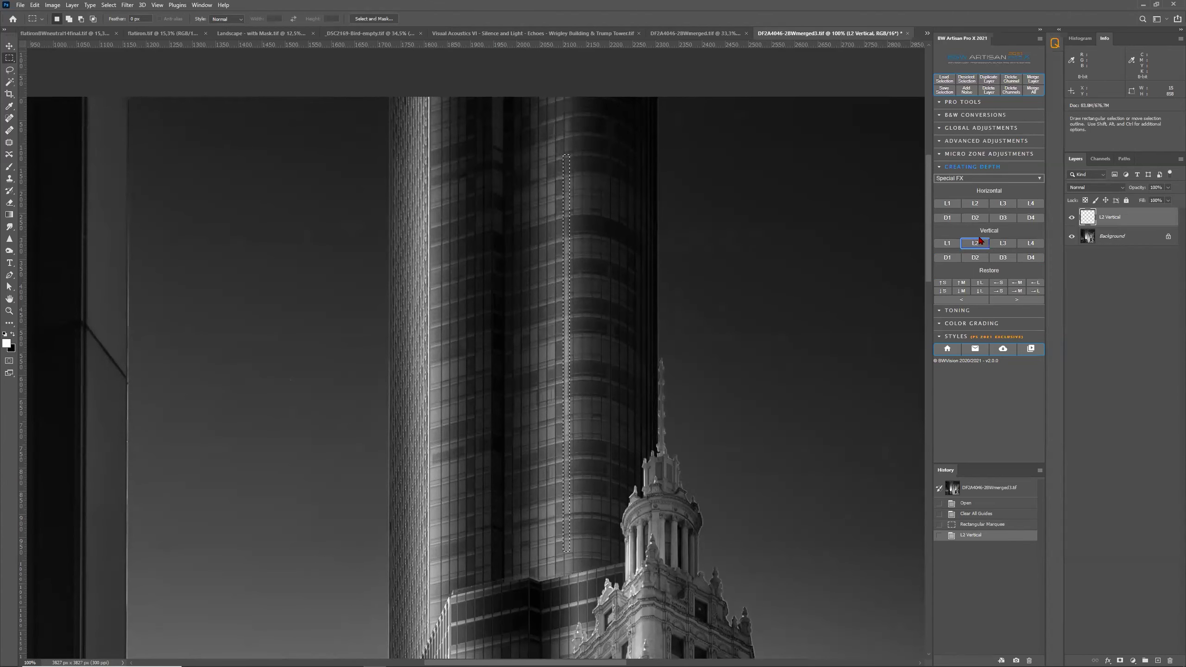
click(943, 284)
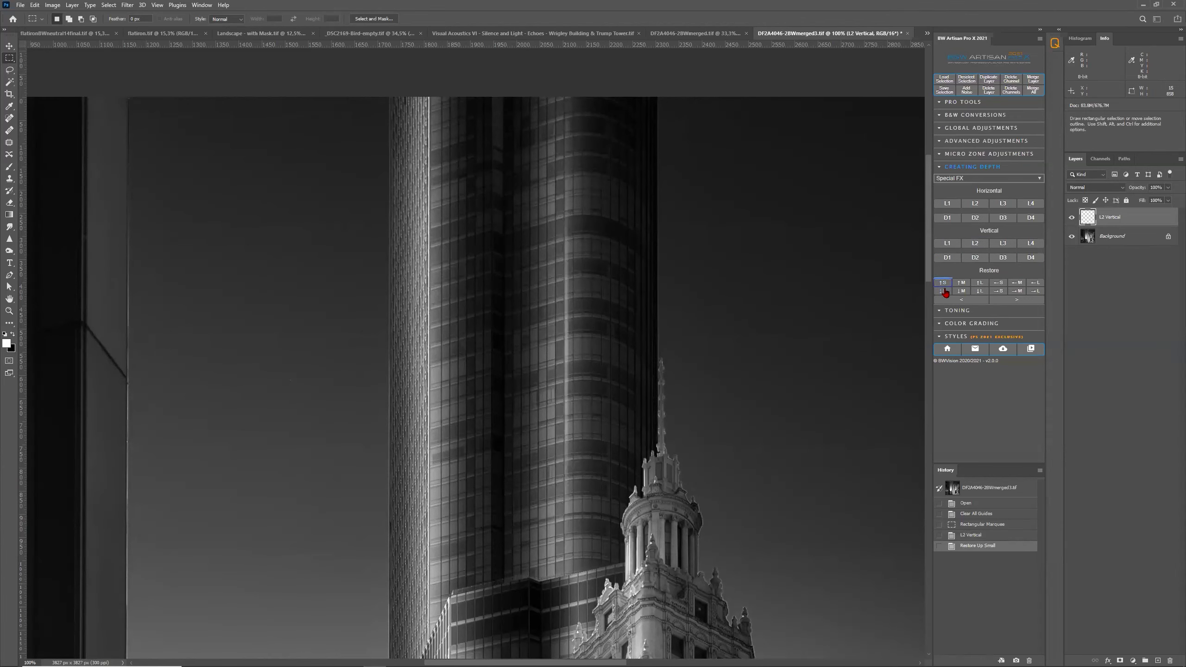
click(943, 292)
click(998, 283)
click(999, 290)
Step: Shift the narrow light streak slightly to the right on the round tower with Free Transform
right_click(566, 339)
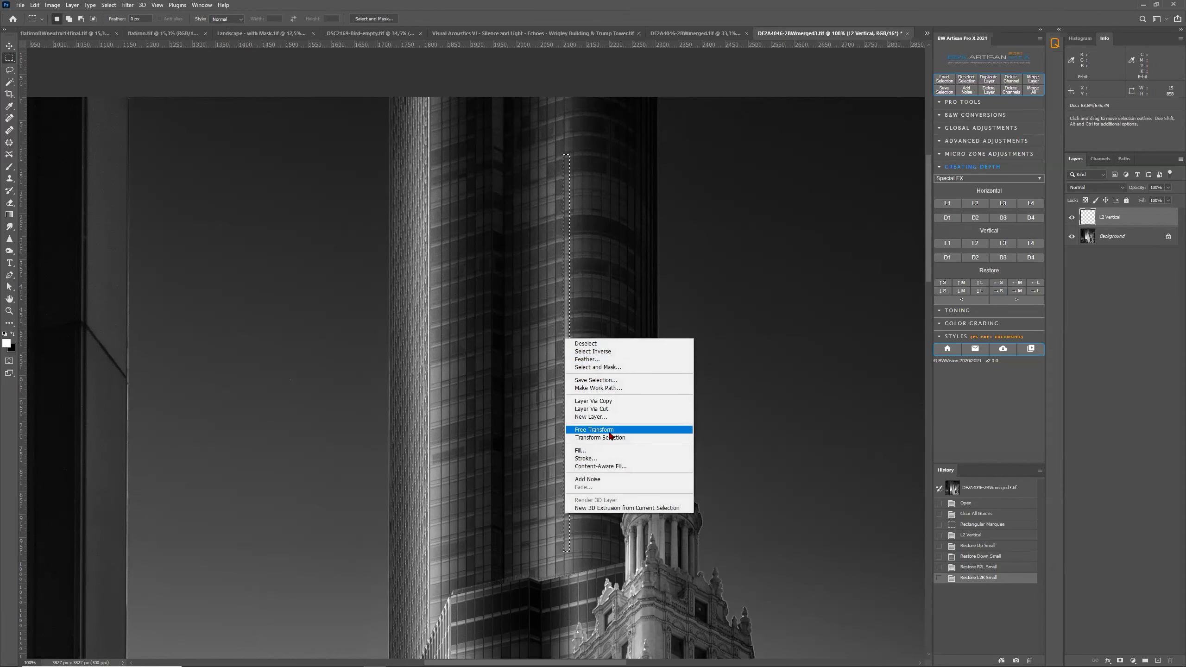
click(593, 430)
drag(570, 371, 587, 323)
key(Return)
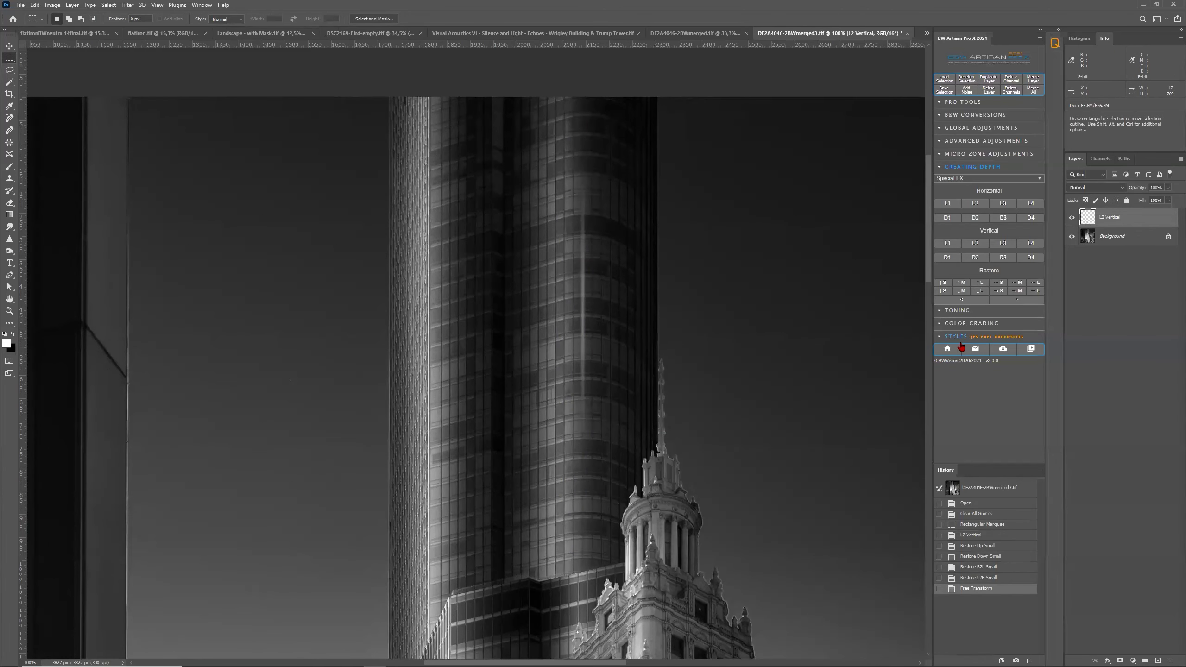
Step: Examine the light streak on the round tower in the whole image and at 100% zoom
key(ctrl+minus)
key(ctrl+minus)
key(ctrl+minus)
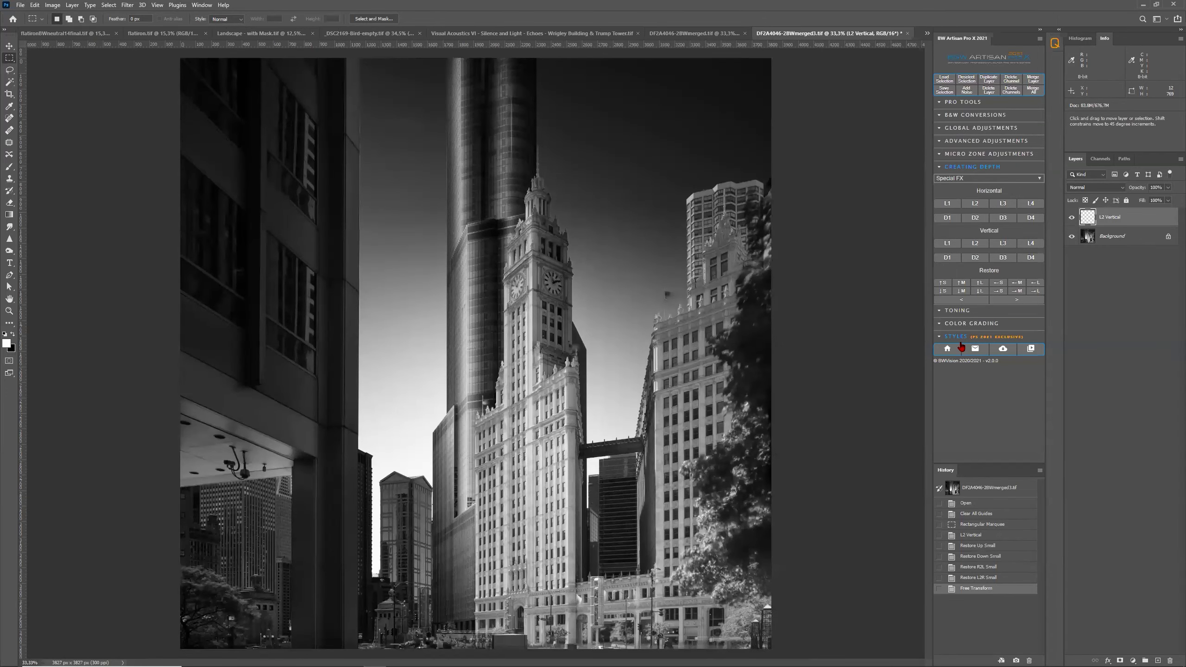
key(ctrl+plus)
key(ctrl+plus)
key(ctrl+plus)
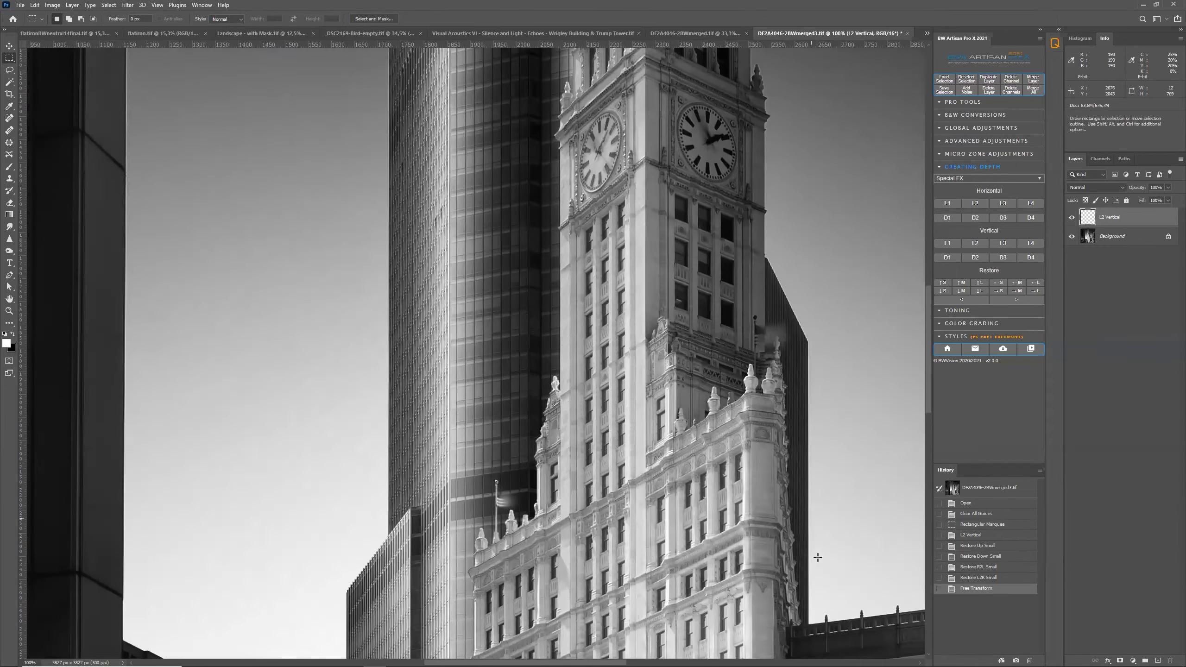
scroll(813, 506, up, 2)
scroll(815, 507, up, 10)
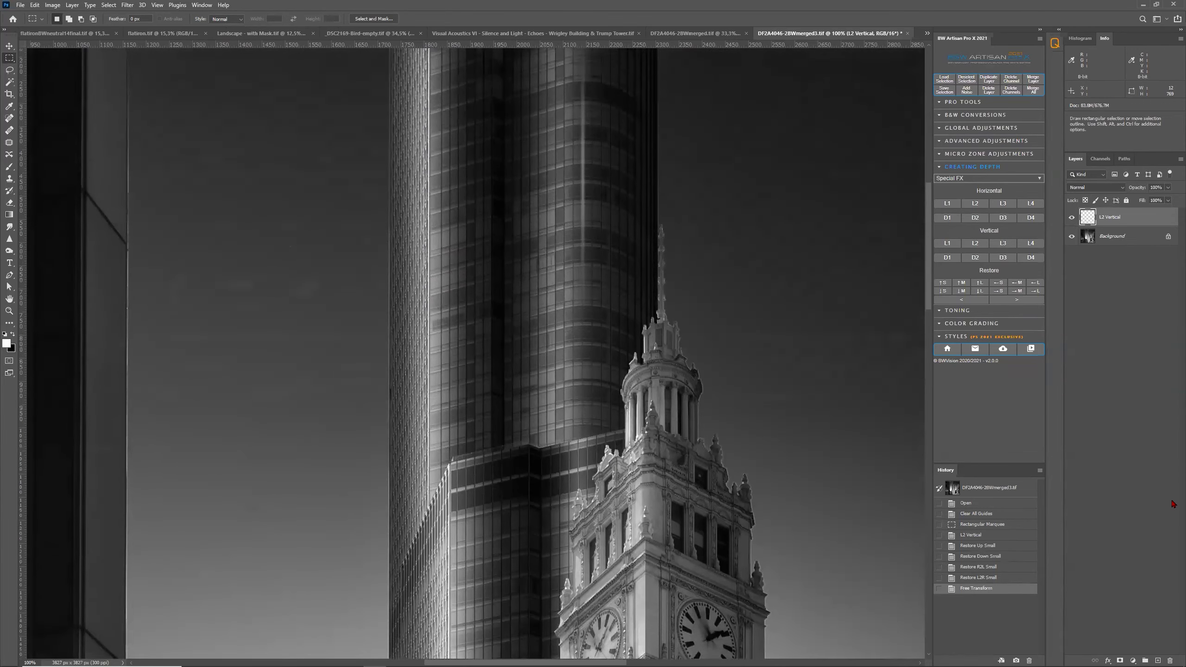
Step: Hide the streak layer and, on the Background layer, select a wider vertical area about 103 by 676 px on the round tower
click(1072, 217)
click(1086, 236)
drag(560, 72, 611, 388)
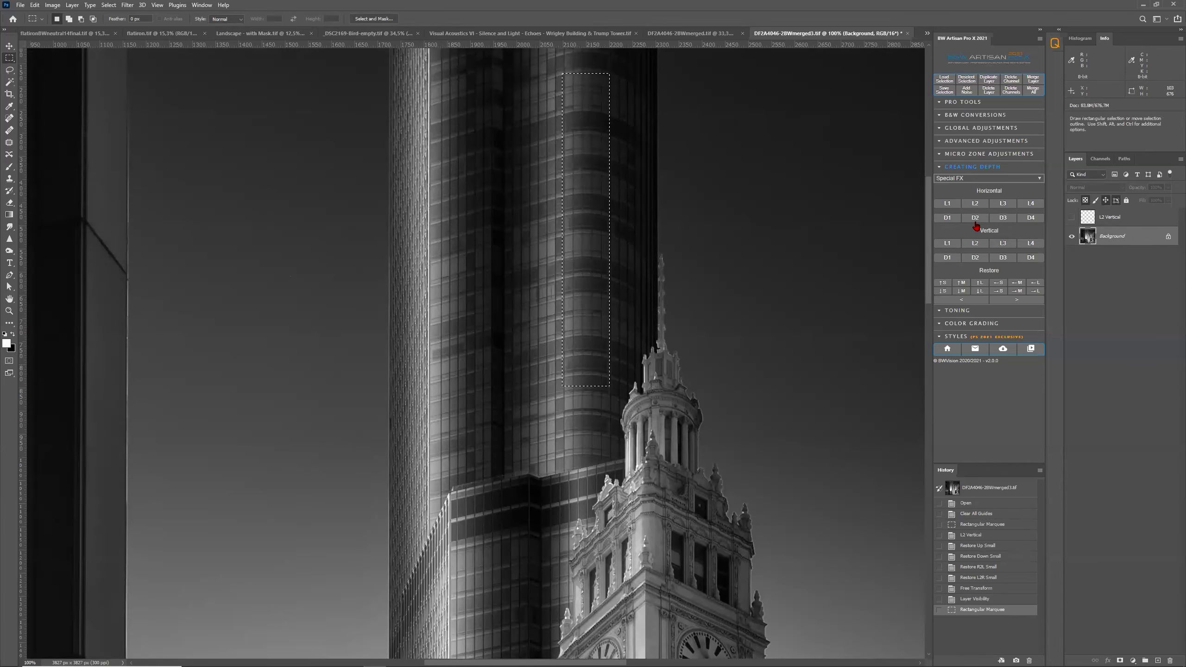
Step: Apply the Vertical L2 light effect to the wider area and soften all four of its sides with the small restores
click(975, 243)
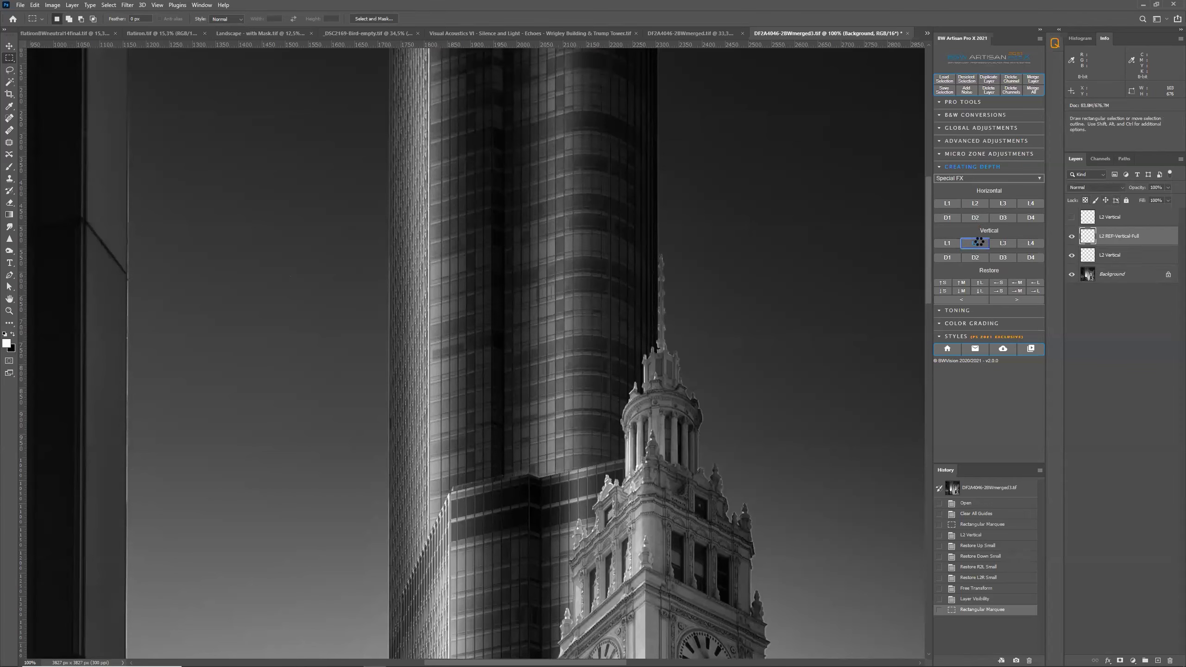
click(942, 283)
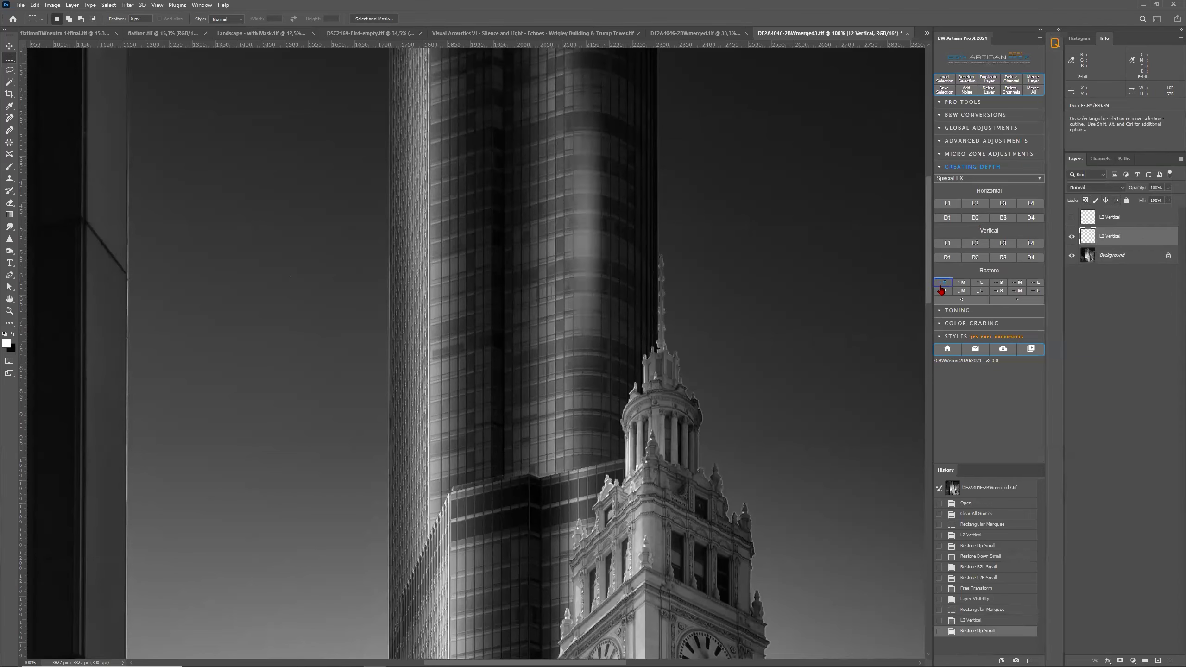
click(1001, 283)
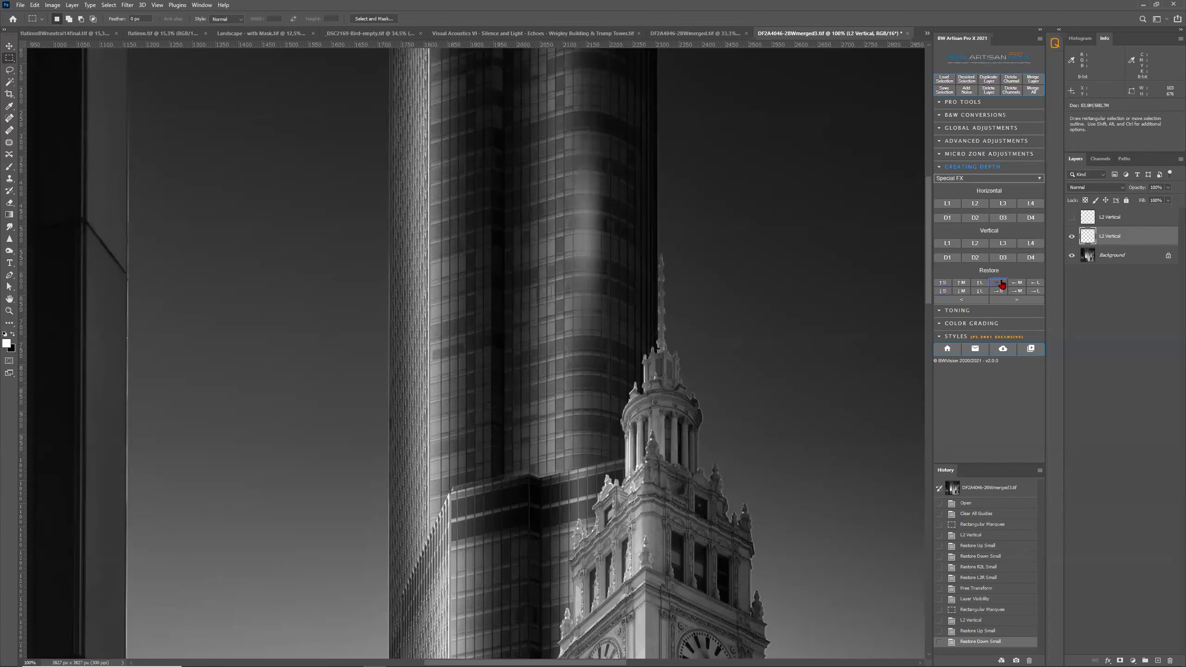
click(999, 291)
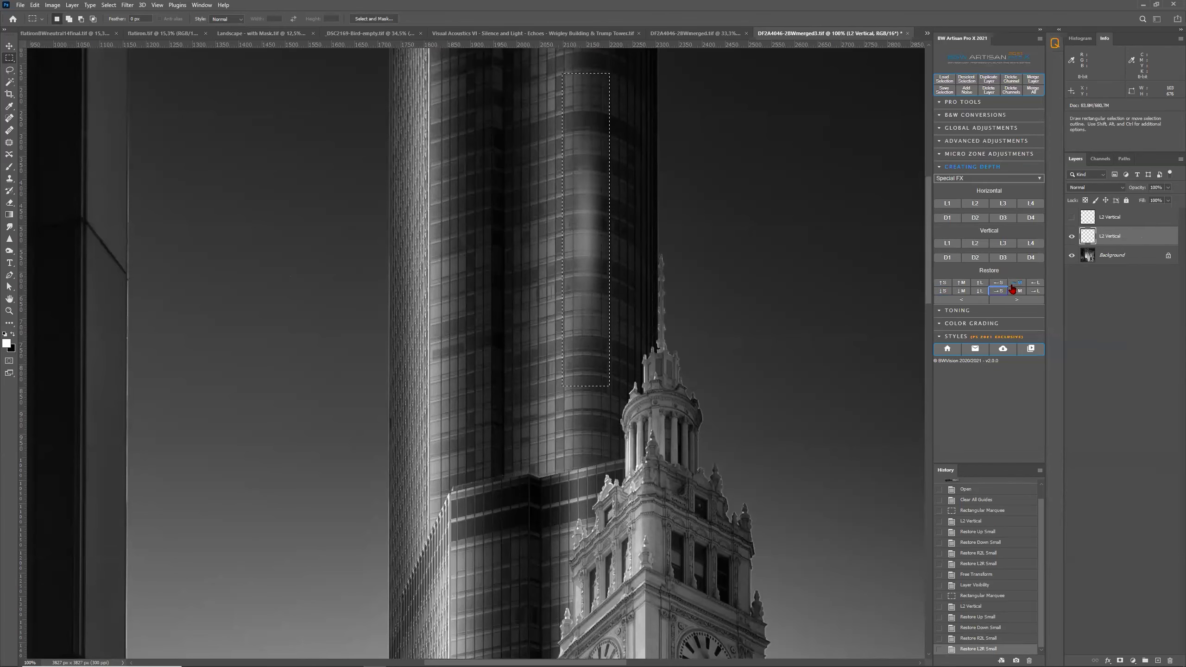
click(962, 291)
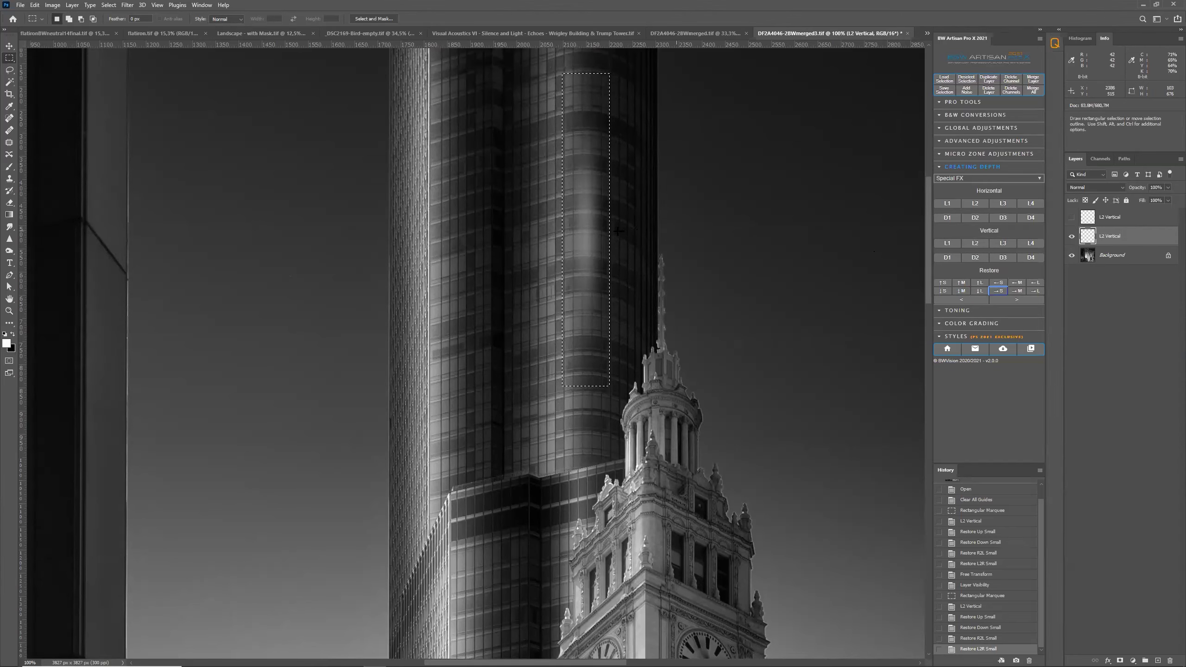
Step: Clear the selection and show the narrow streak's layer together with the wider one
click(109, 5)
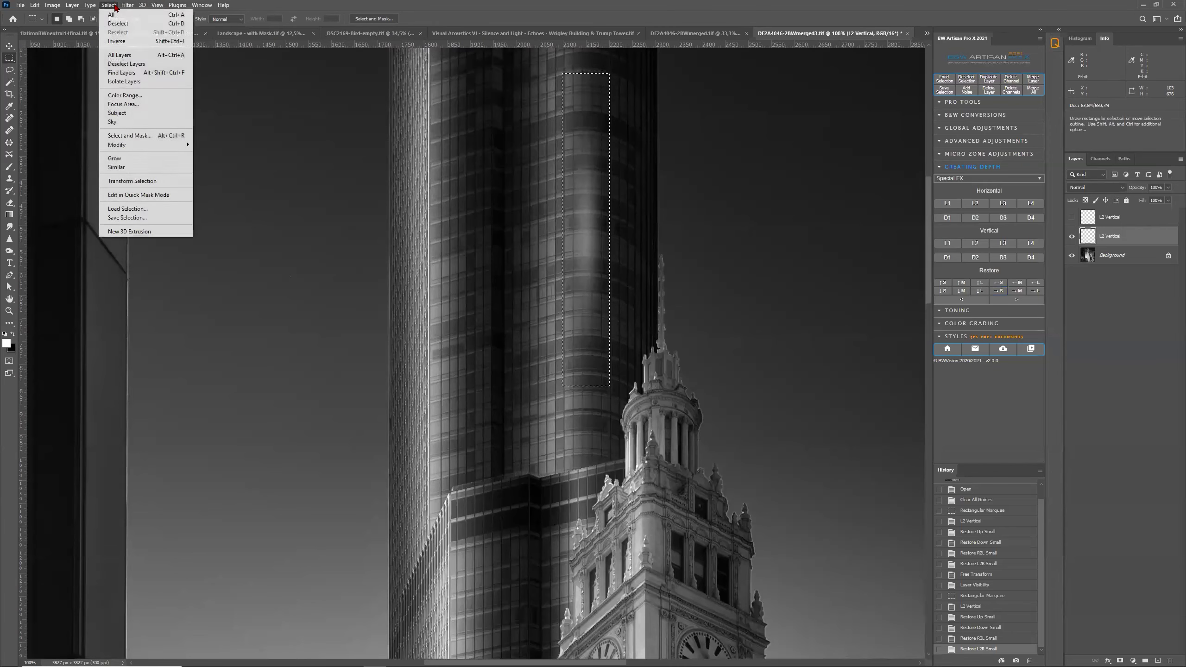
click(119, 23)
click(1072, 217)
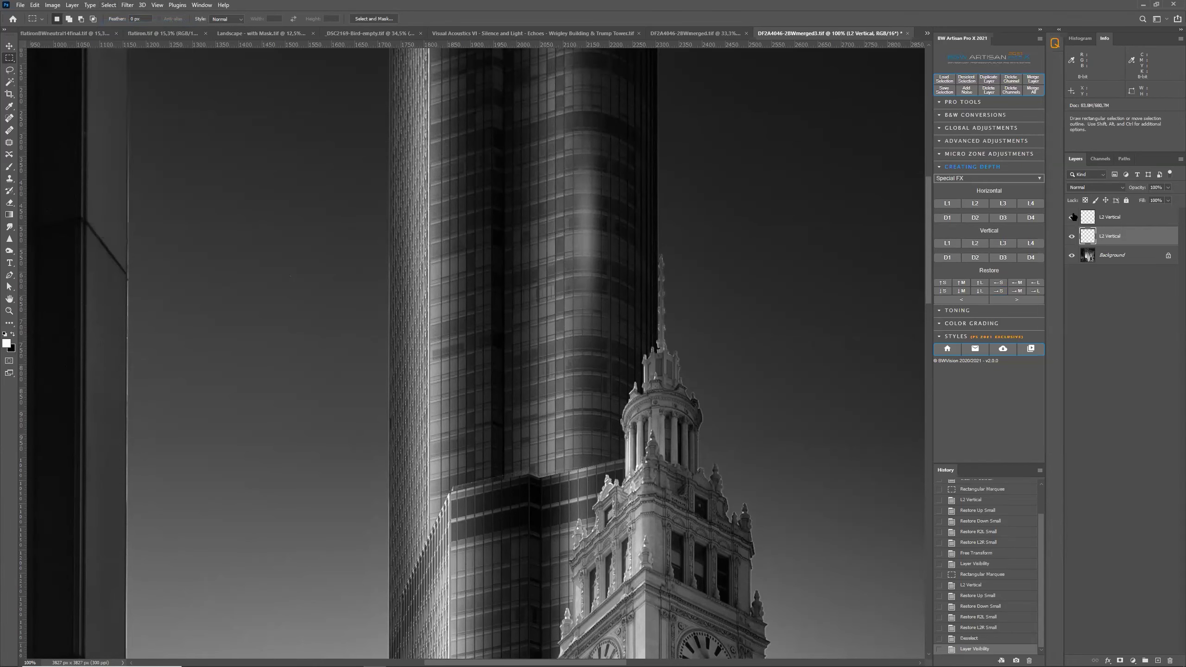
Step: Shift the wider light streak slightly to the left with Free Transform so it overlaps the narrow streak
click(36, 5)
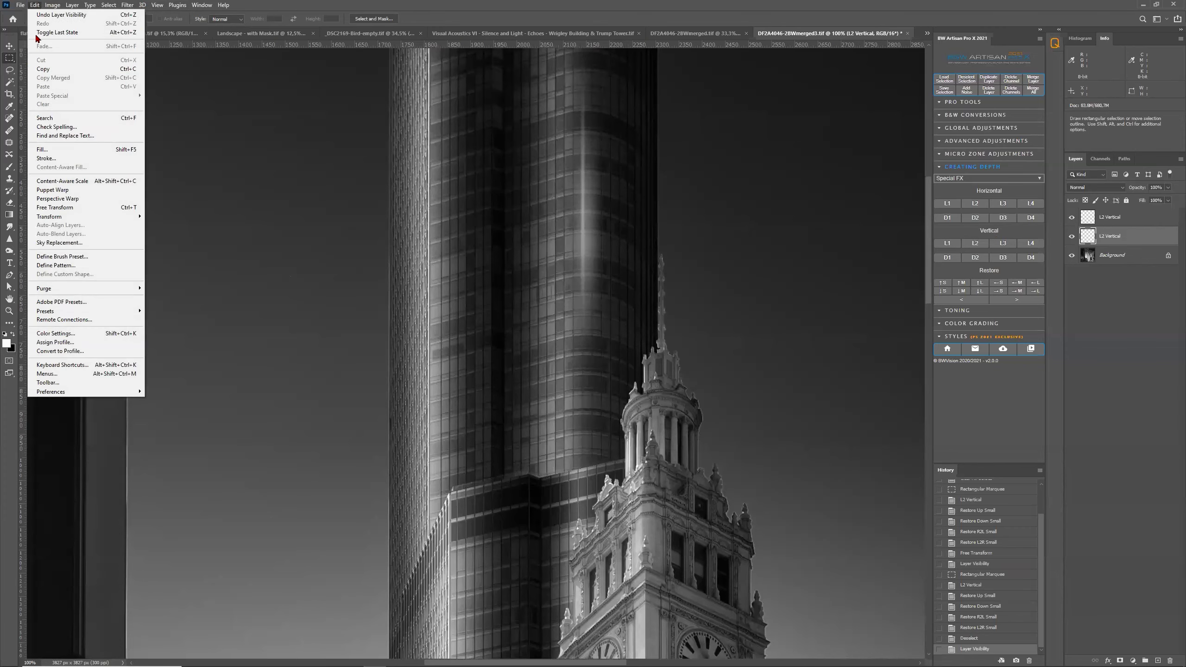
click(60, 207)
mouse_move(573, 258)
mouse_down()
mouse_move(584, 277)
mouse_move(569, 265)
mouse_up()
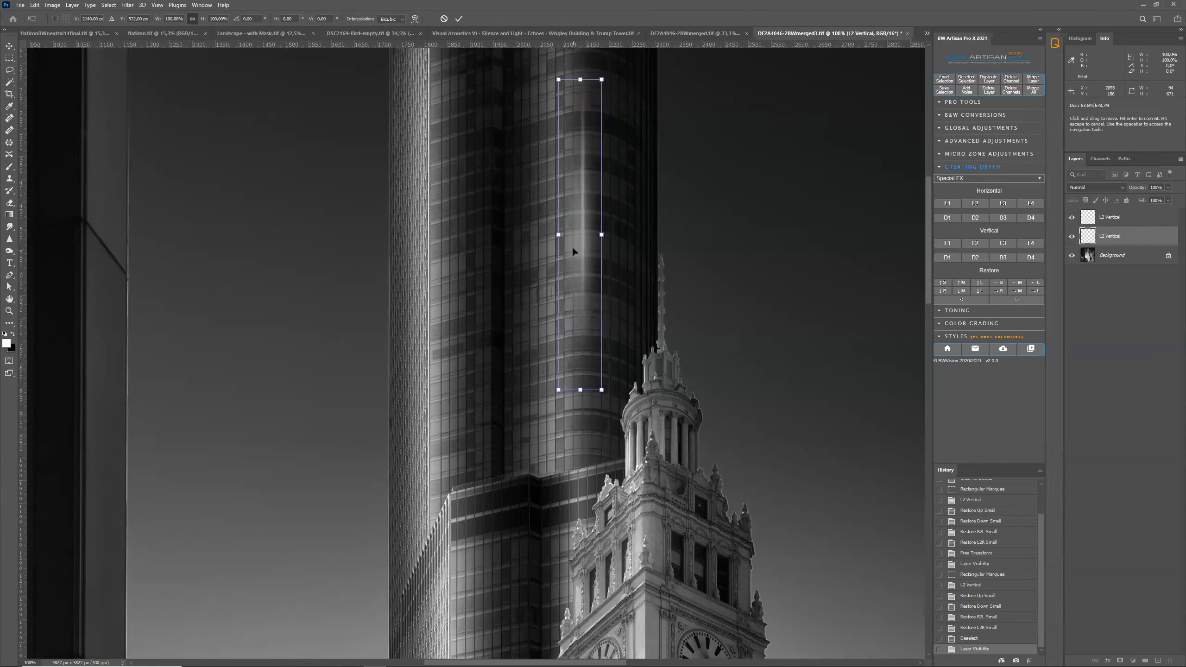
key(Return)
Step: View the whole edited image and compare its tower reflections with the finished Visual Acoustics VI image
key(ctrl+0)
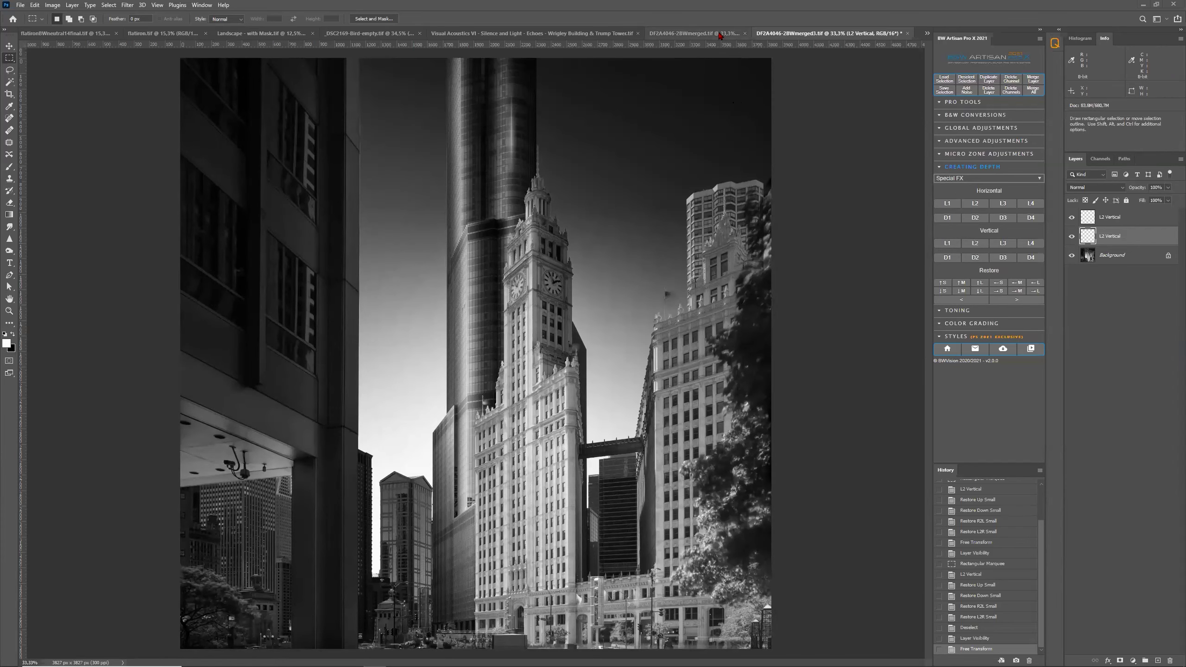
click(695, 33)
click(667, 33)
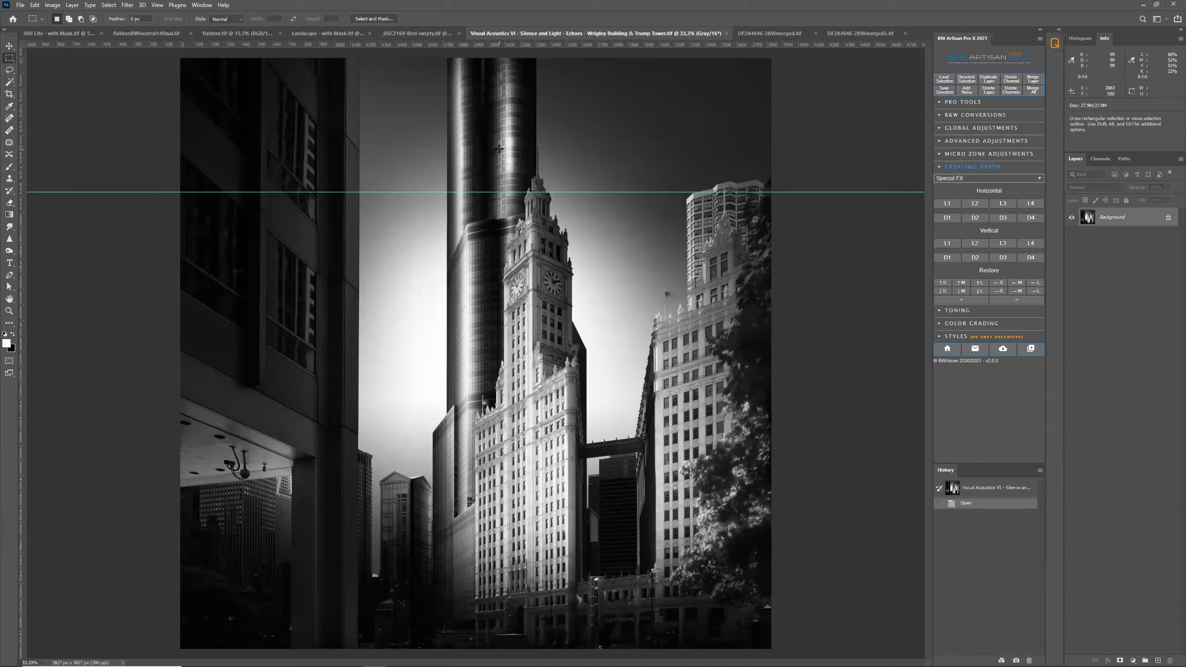
Step: Open the file Ferrari GTB 574x355mmFinal from the 4WheelsCalendar folder in Photoshop 2021
key(alt+Tab)
key(alt+Tab)
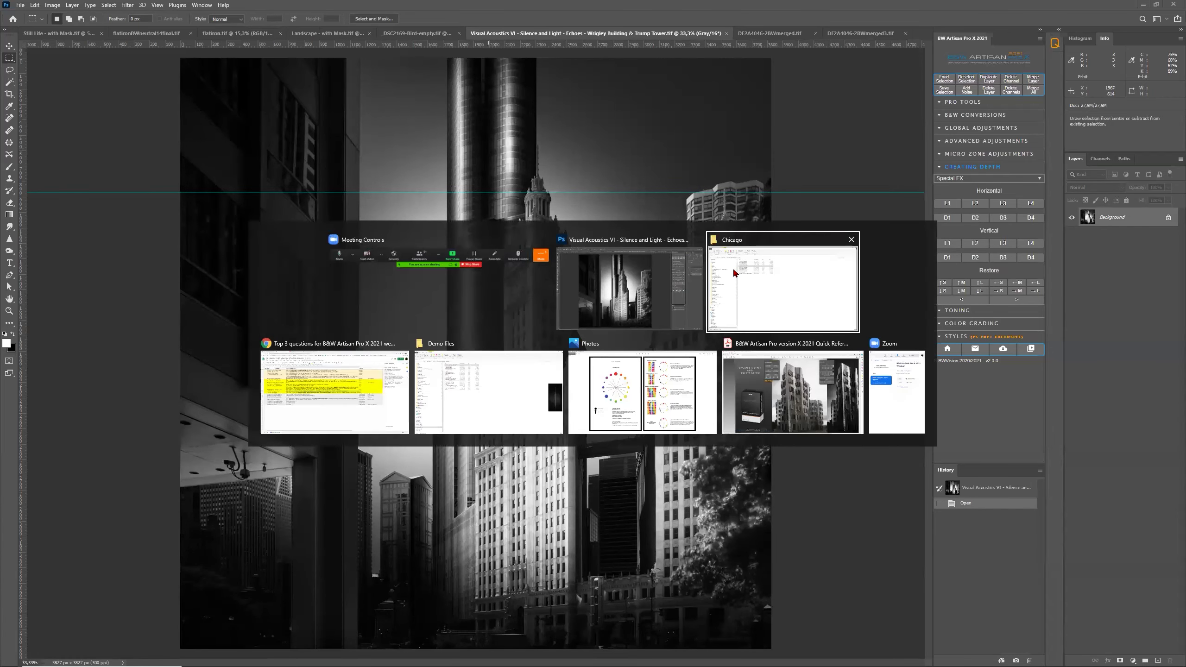
click(734, 273)
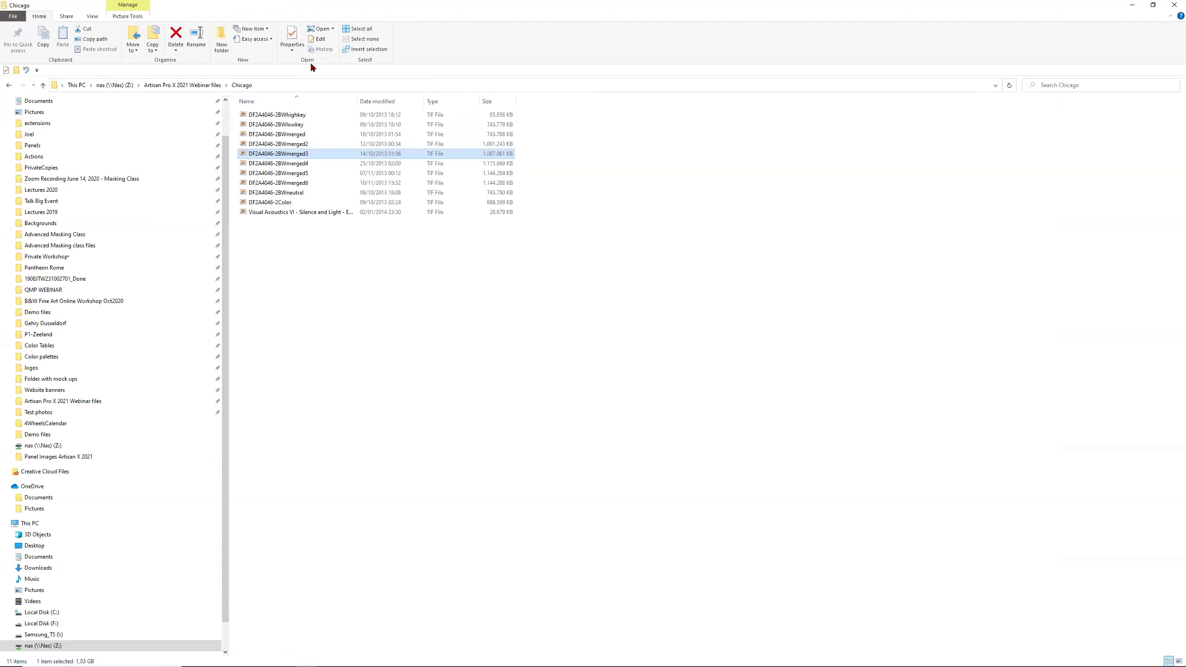
click(9, 85)
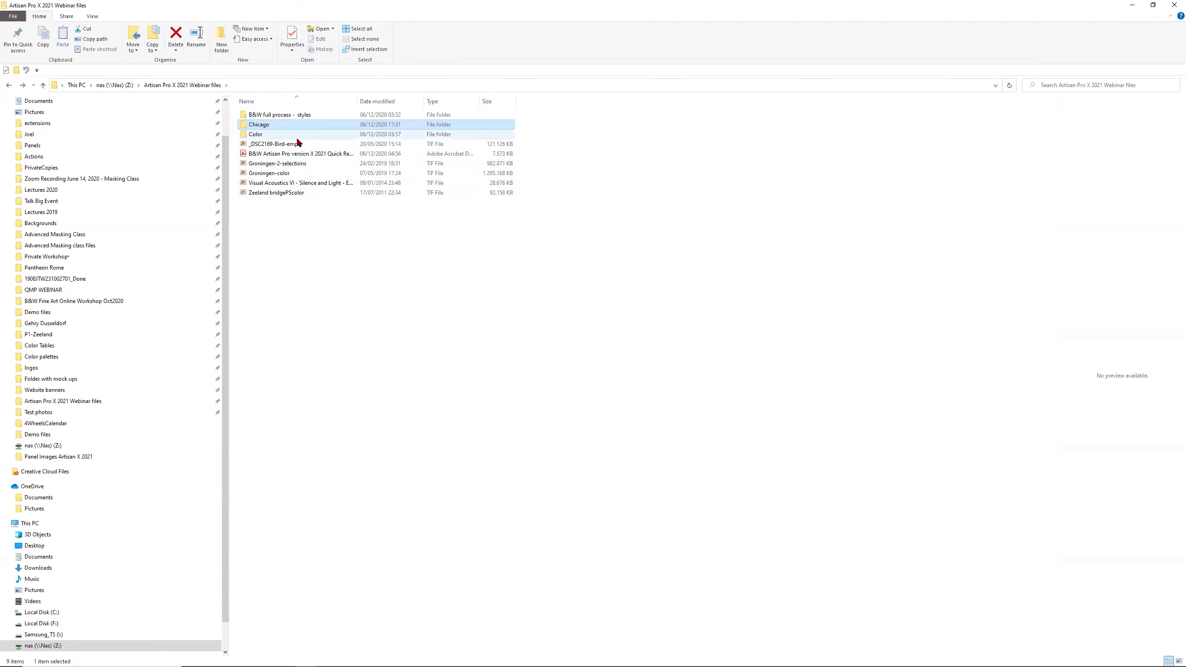
click(70, 423)
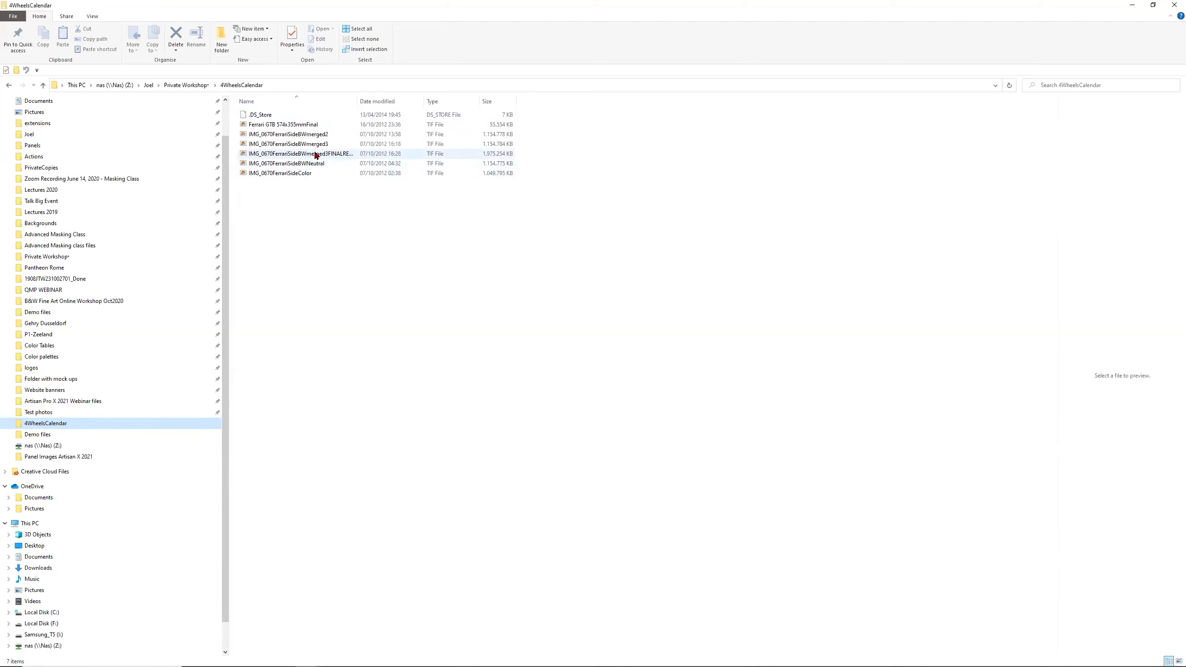
right_click(319, 125)
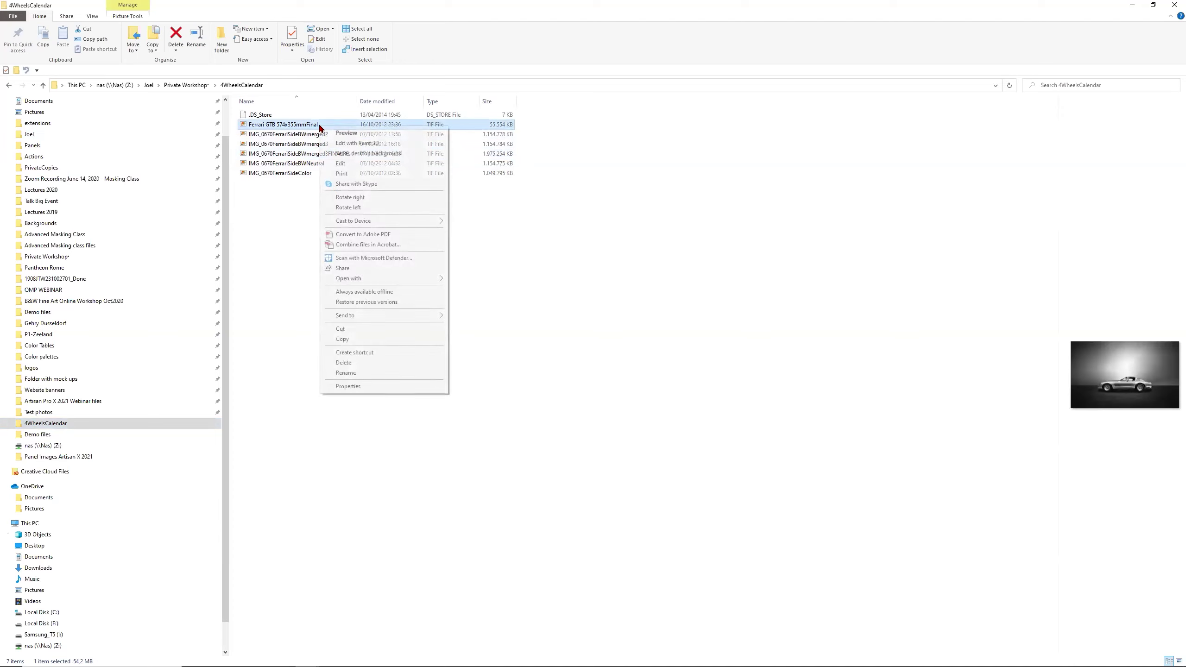
mouse_move(383, 278)
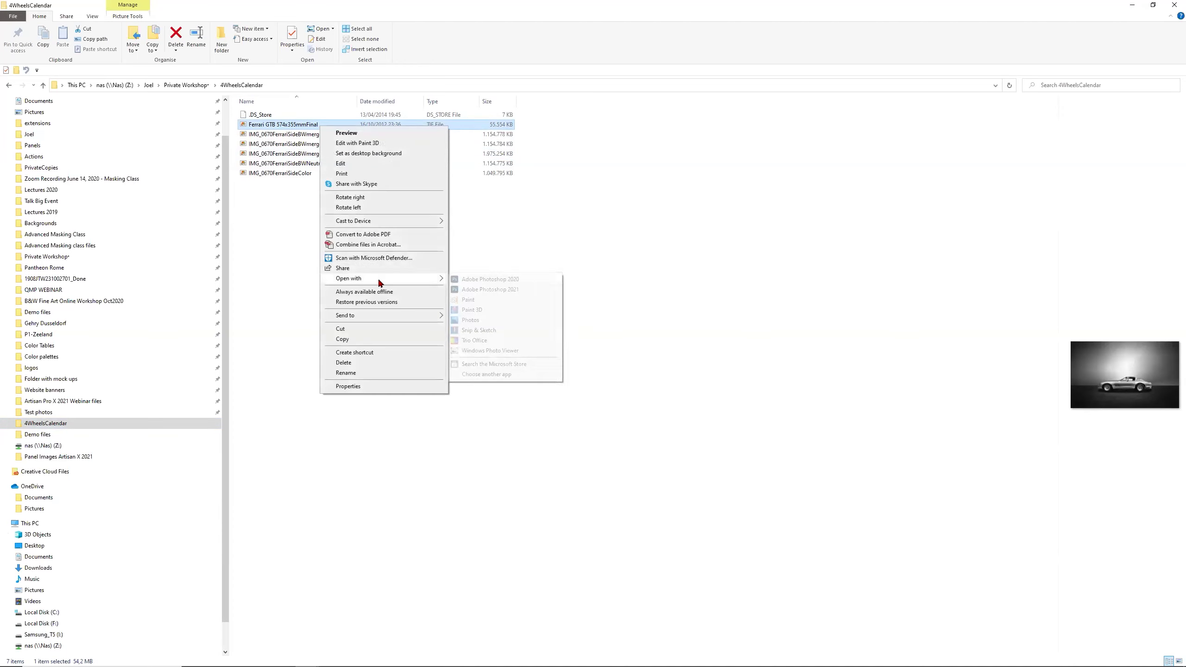
click(485, 290)
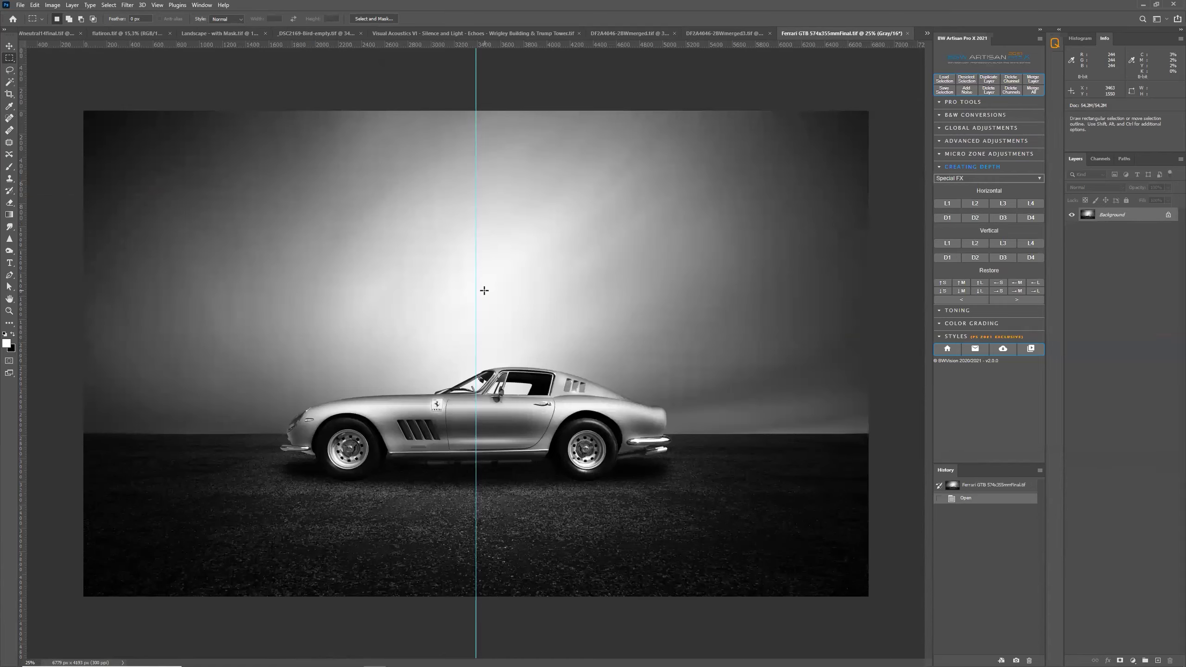
Step: Open the file IMG_0670FerrariSideColor from the 4WheelsCalendar folder in Photoshop 2021
key(alt+Tab)
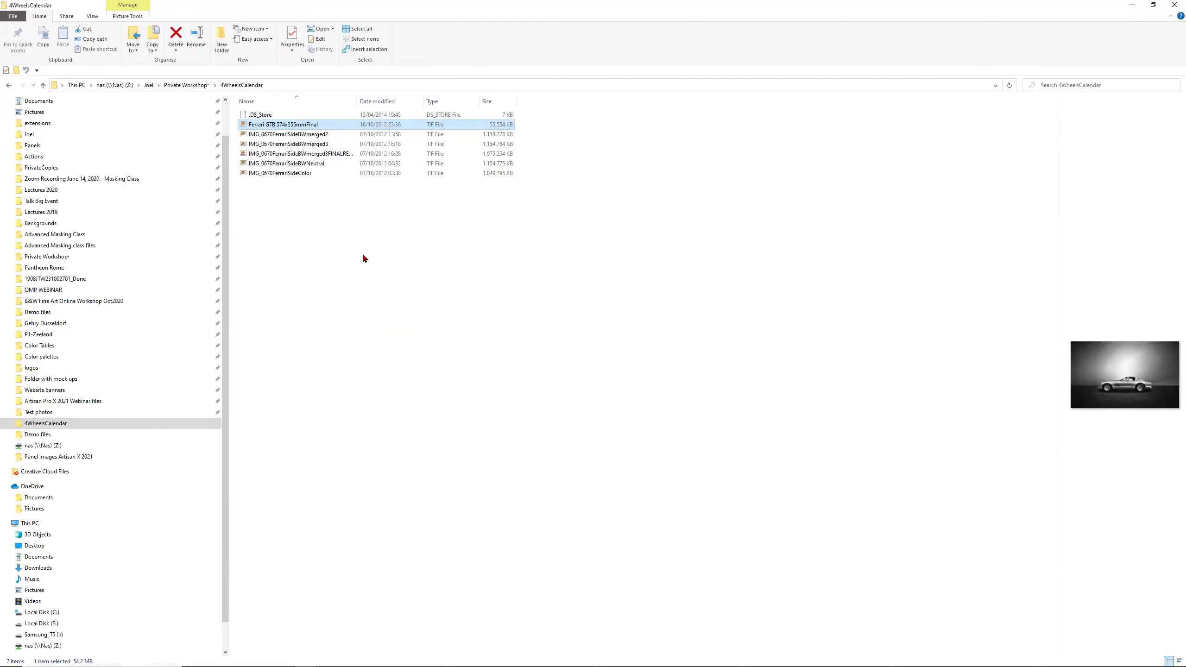
click(310, 164)
click(302, 173)
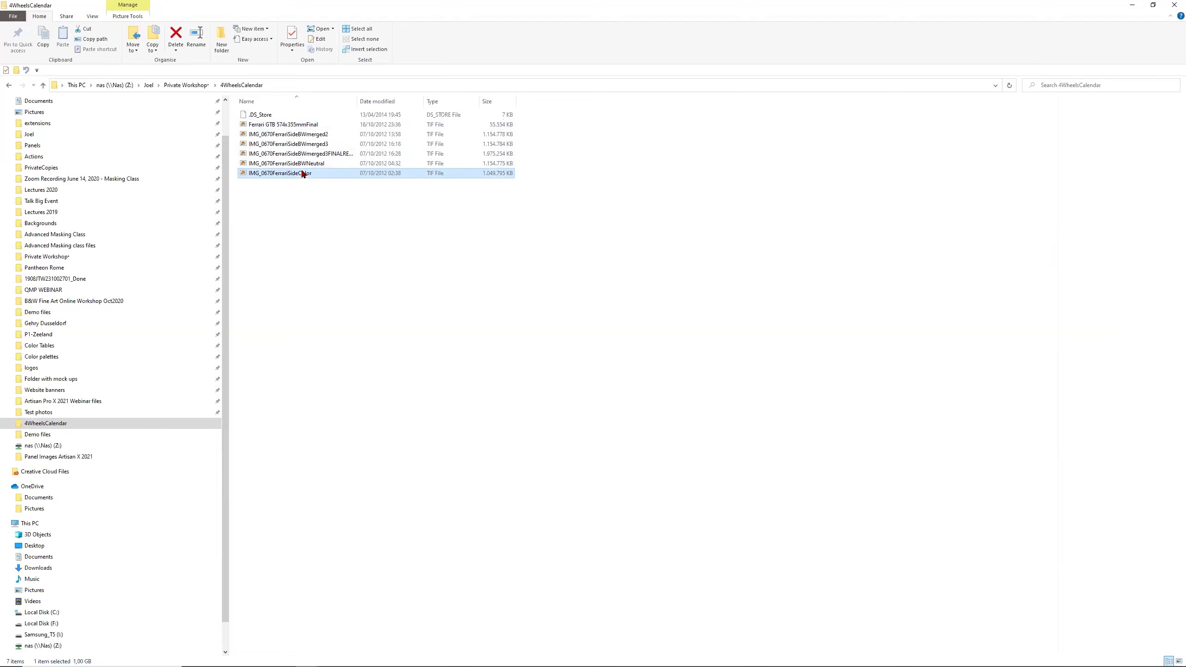
right_click(302, 174)
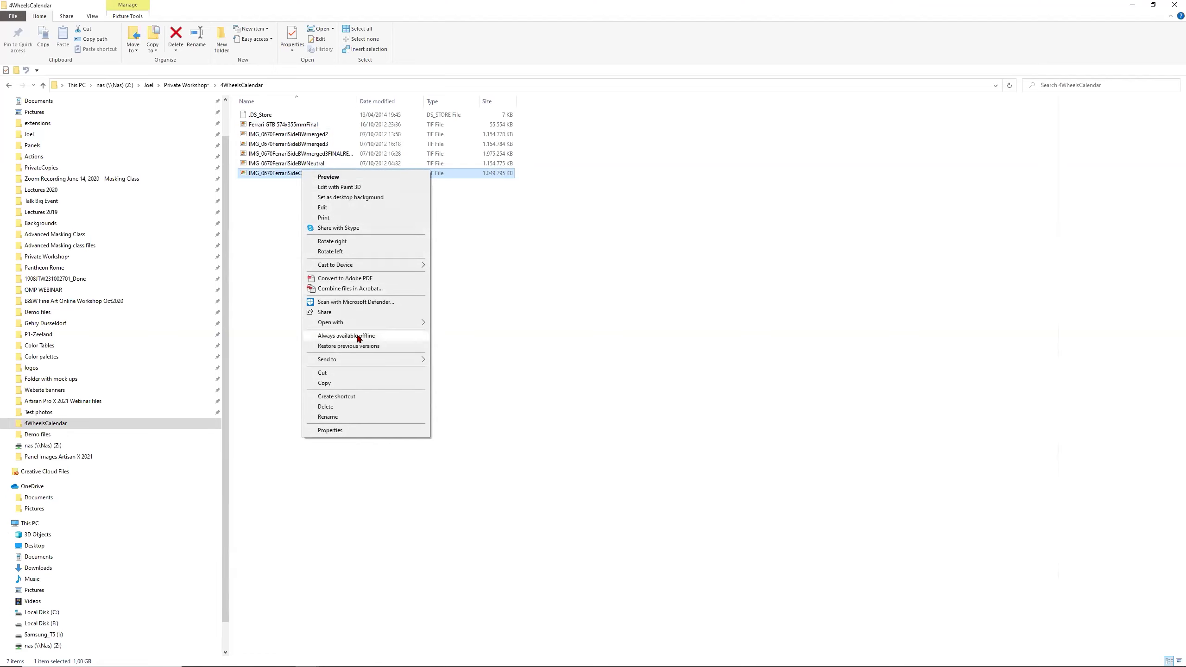
mouse_move(364, 323)
click(453, 334)
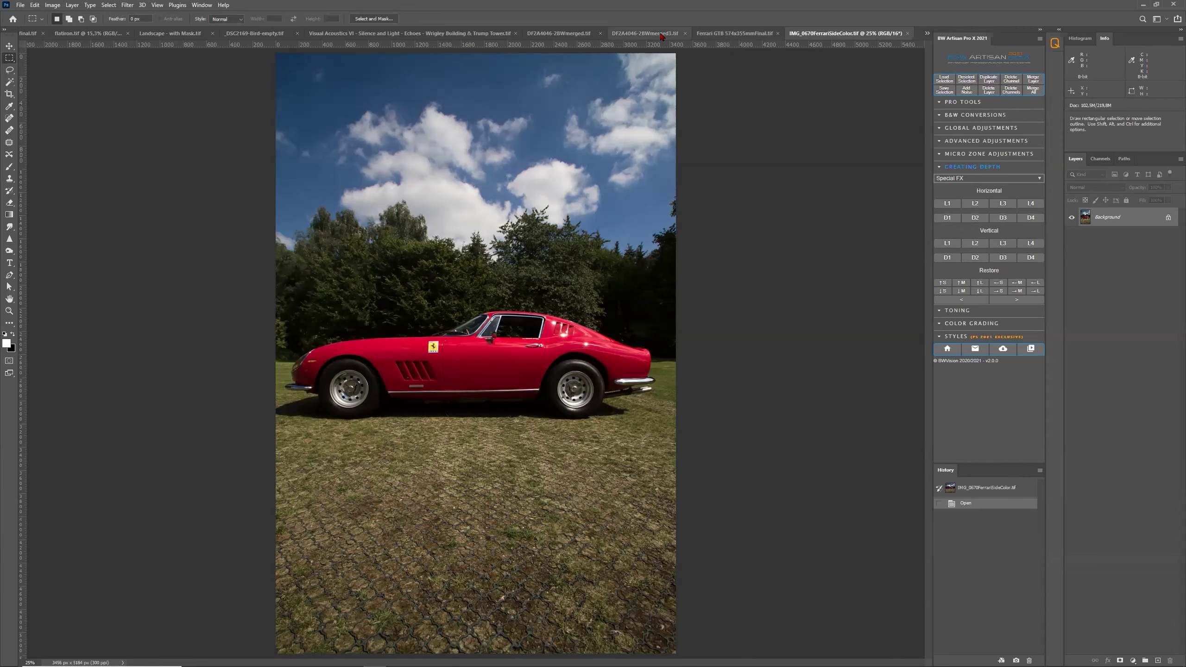
Step: Compare the finished black-and-white Ferrari image with its original colour photograph
click(743, 34)
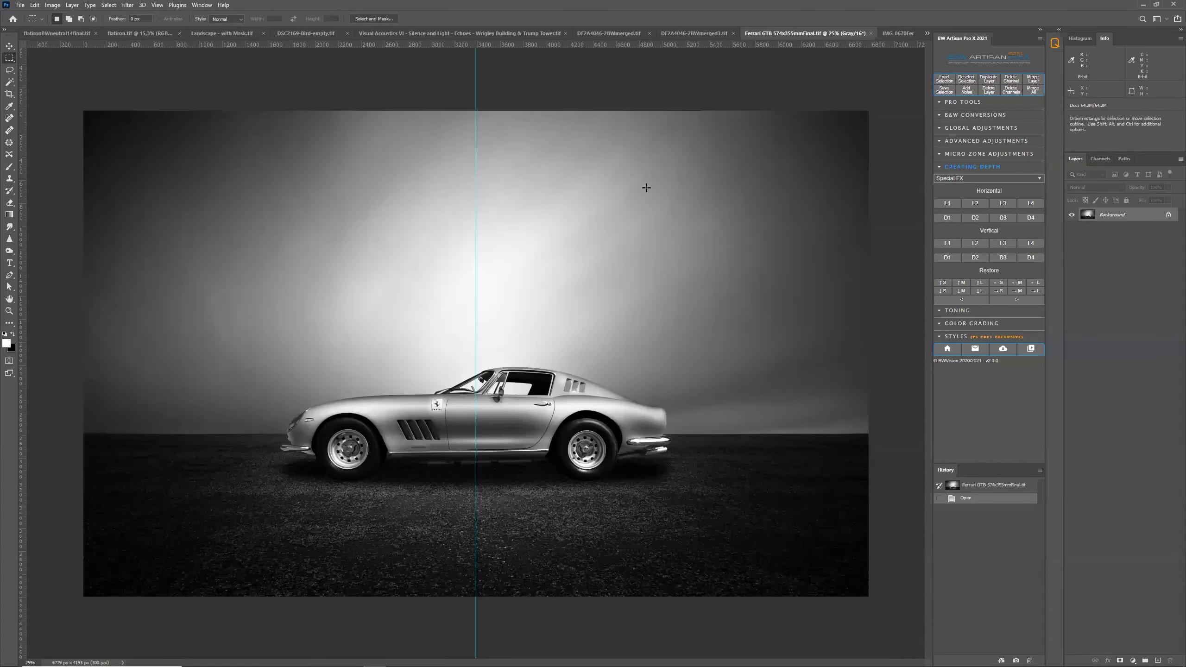
click(896, 34)
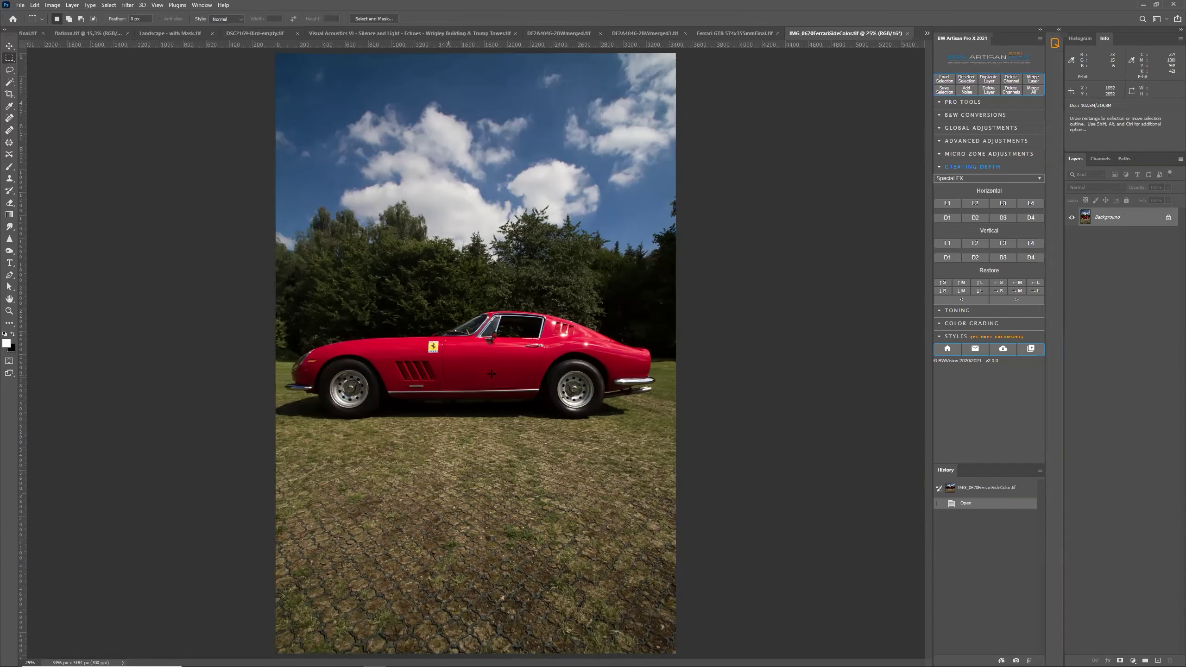
click(718, 33)
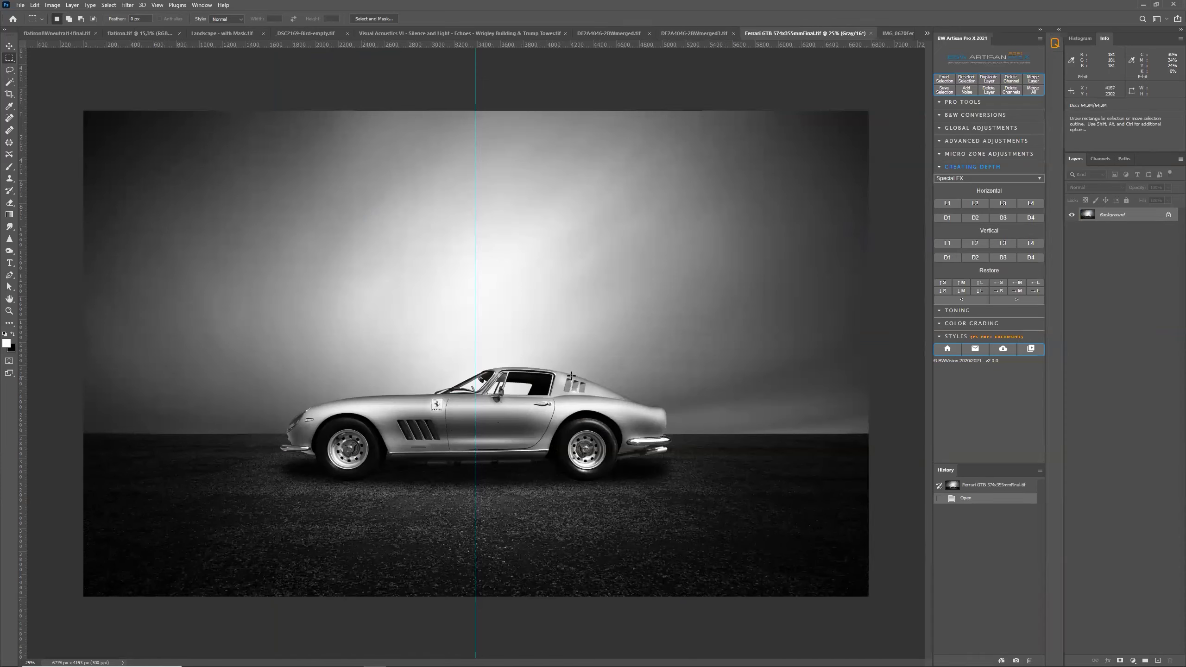
Step: Open the file IMG_0670FerrariSideBWmerged2 from the 4WheelsCalendar folder in Photoshop 2021
key(alt+Tab)
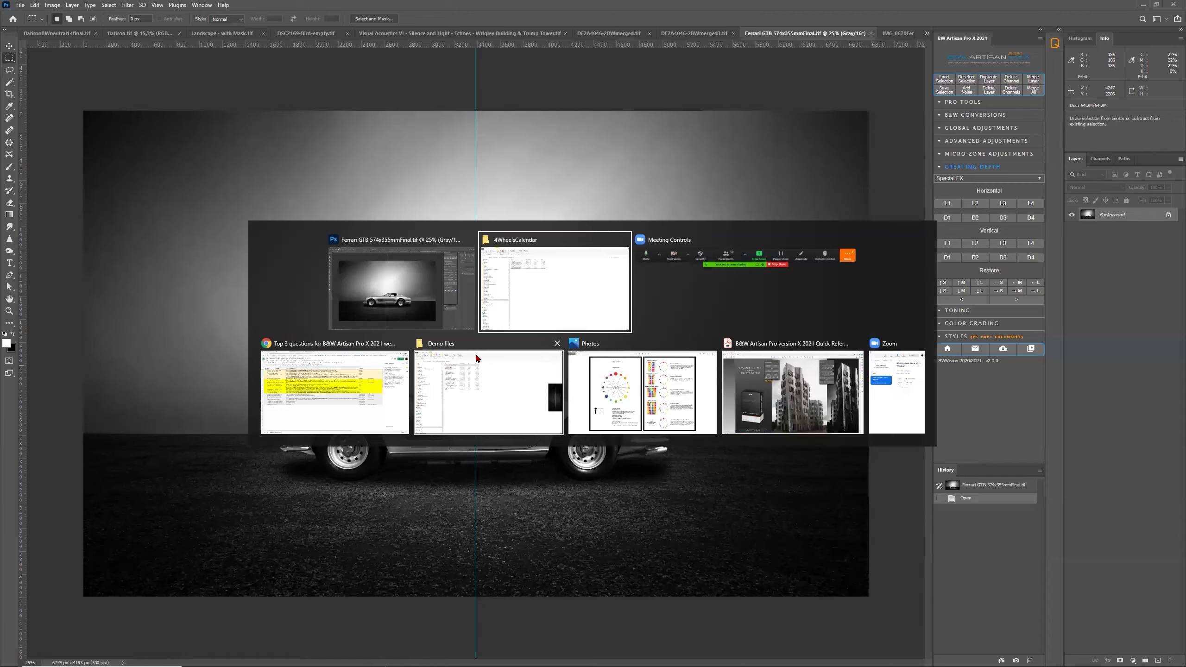
click(527, 304)
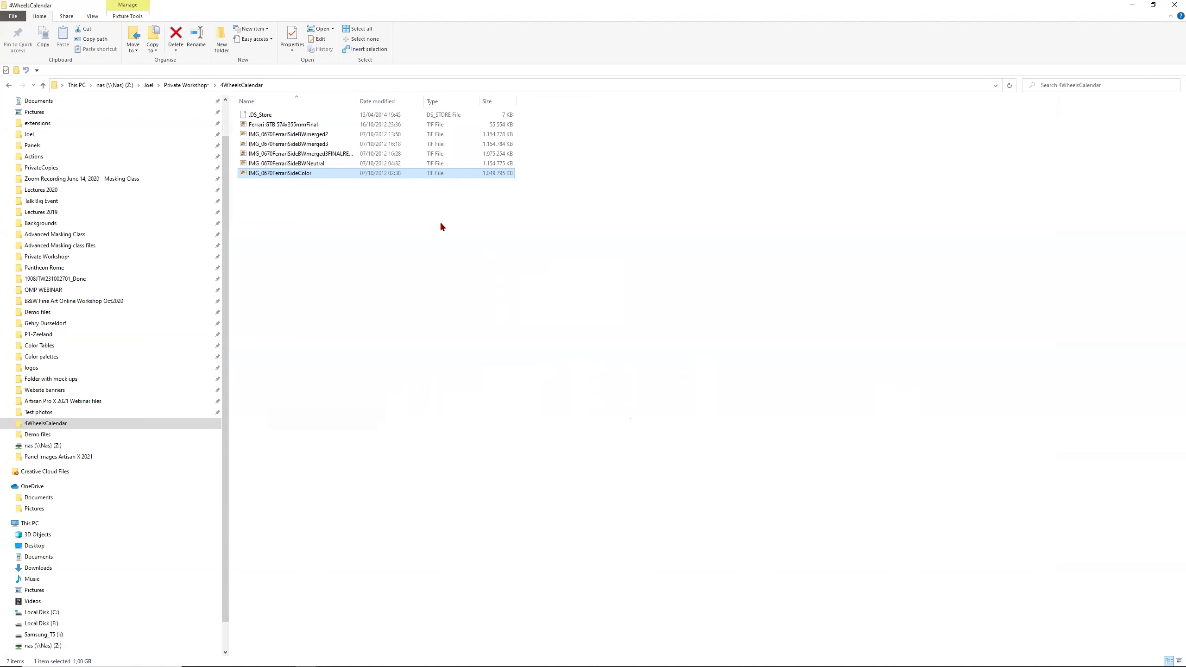
click(316, 135)
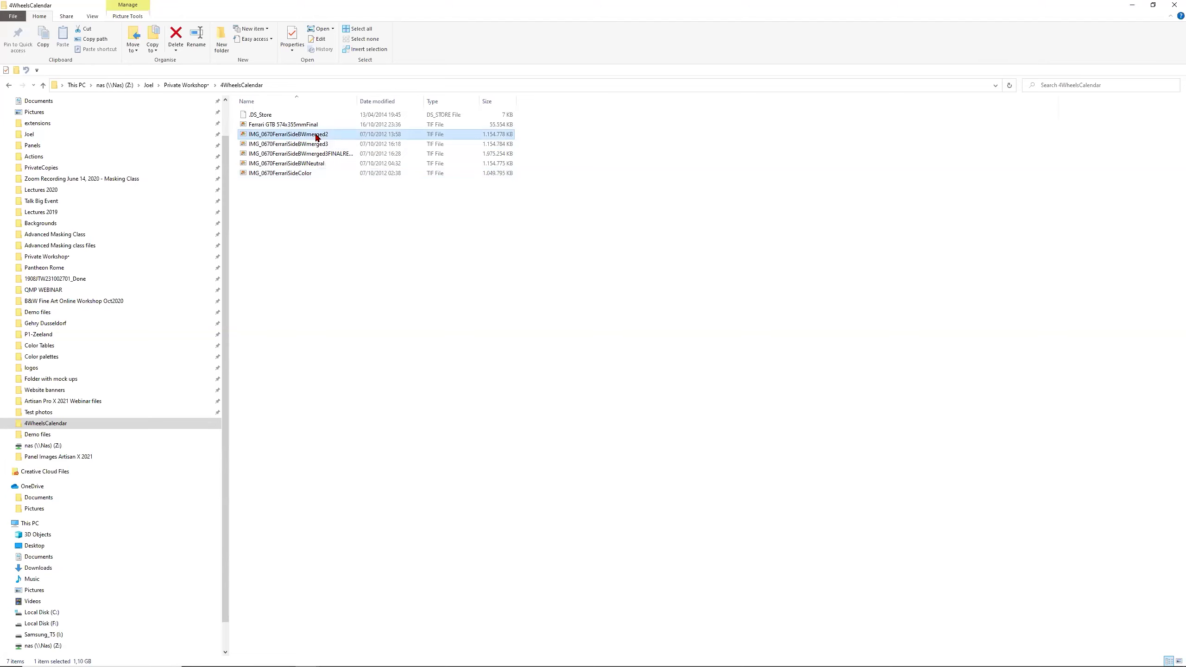
right_click(316, 136)
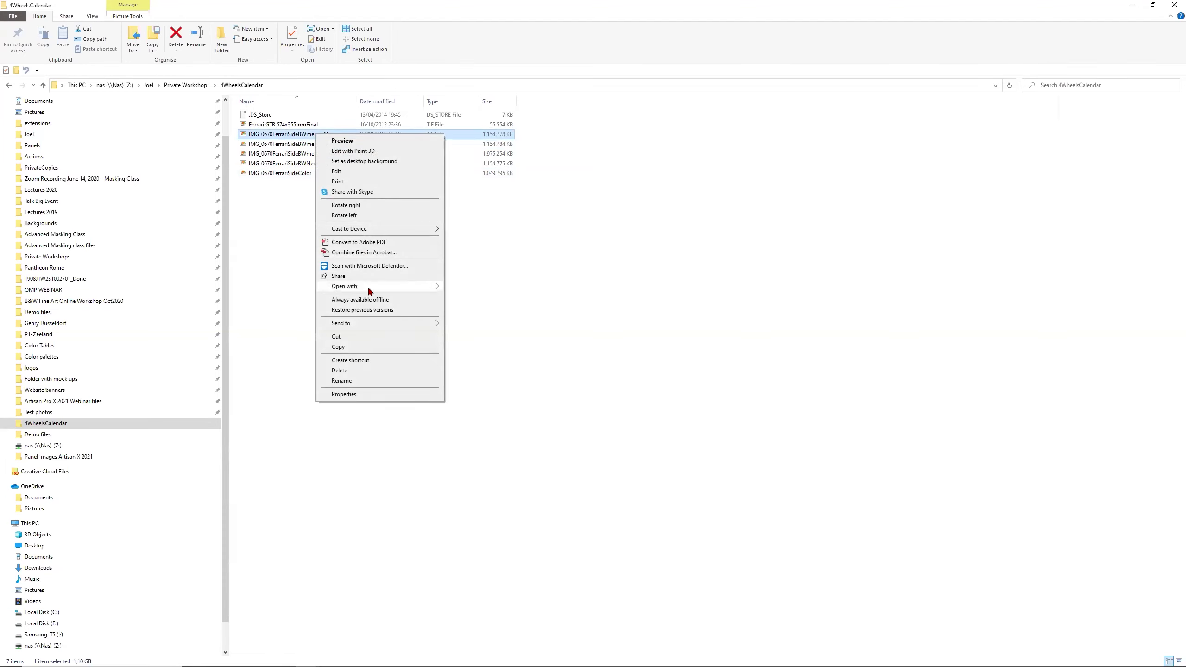
mouse_move(368, 291)
click(465, 298)
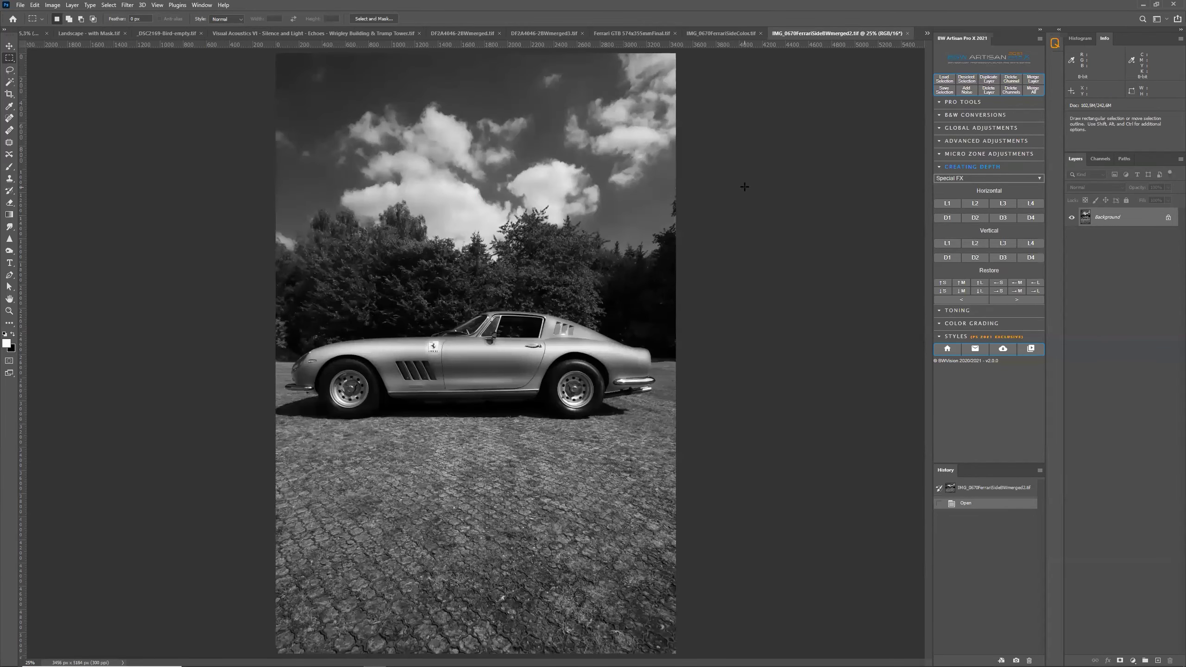
Step: Select a thin strip about 845 px wide along the bottom of the Ferrari's door and apply the Special FX horizontal light L2
key(ctrl+plus)
key(ctrl+plus)
key(ctrl+plus)
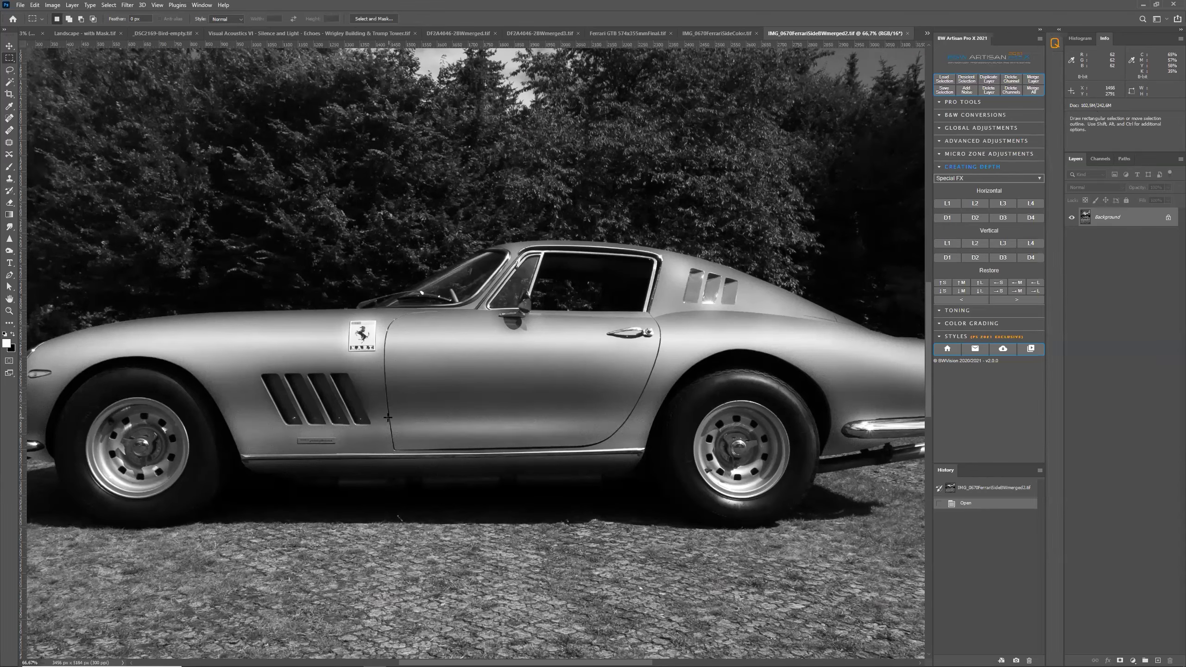
drag(371, 416, 653, 429)
drag(373, 410, 650, 437)
click(976, 204)
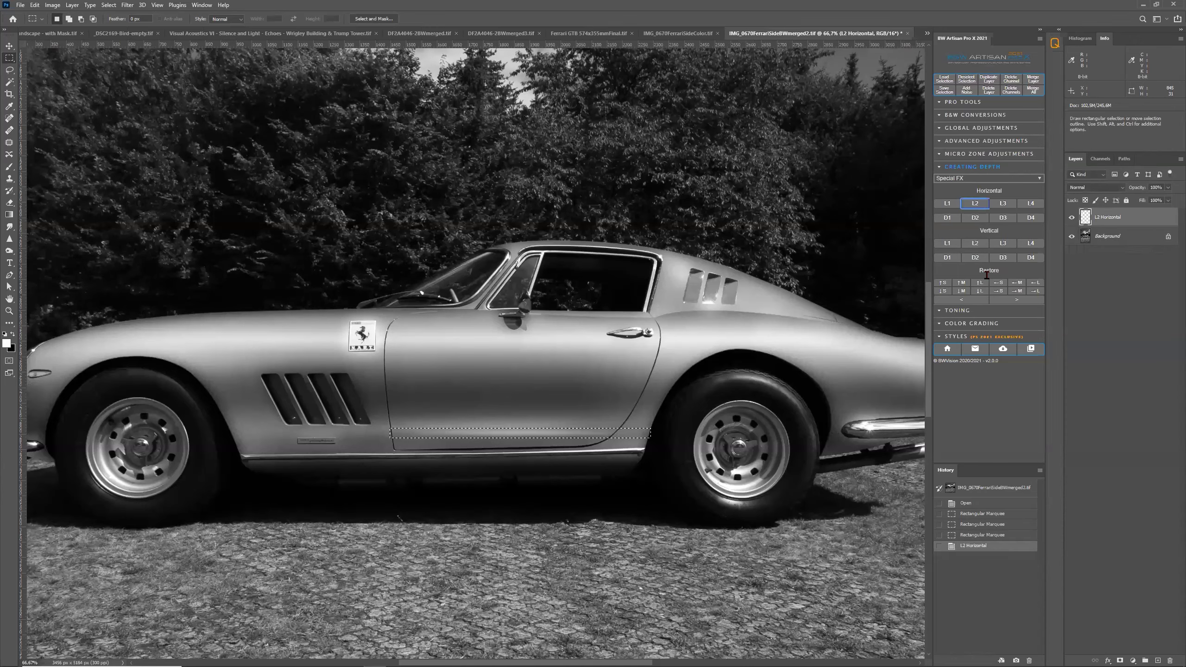
Step: Soften the light strip's edges with the small Restore effect upward, downward, right-to-left and left-to-right
click(943, 283)
click(944, 291)
click(997, 283)
click(998, 291)
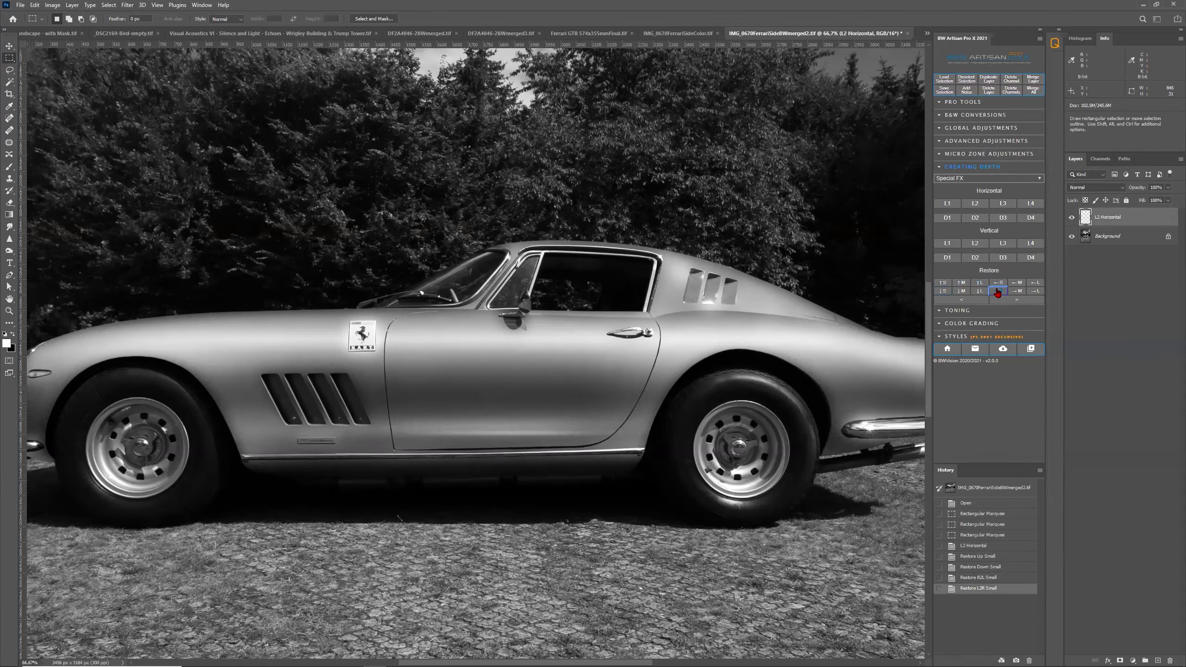
Step: Shift the light strip slightly up and to the left on the door with Free Transform, and view the whole image
right_click(535, 438)
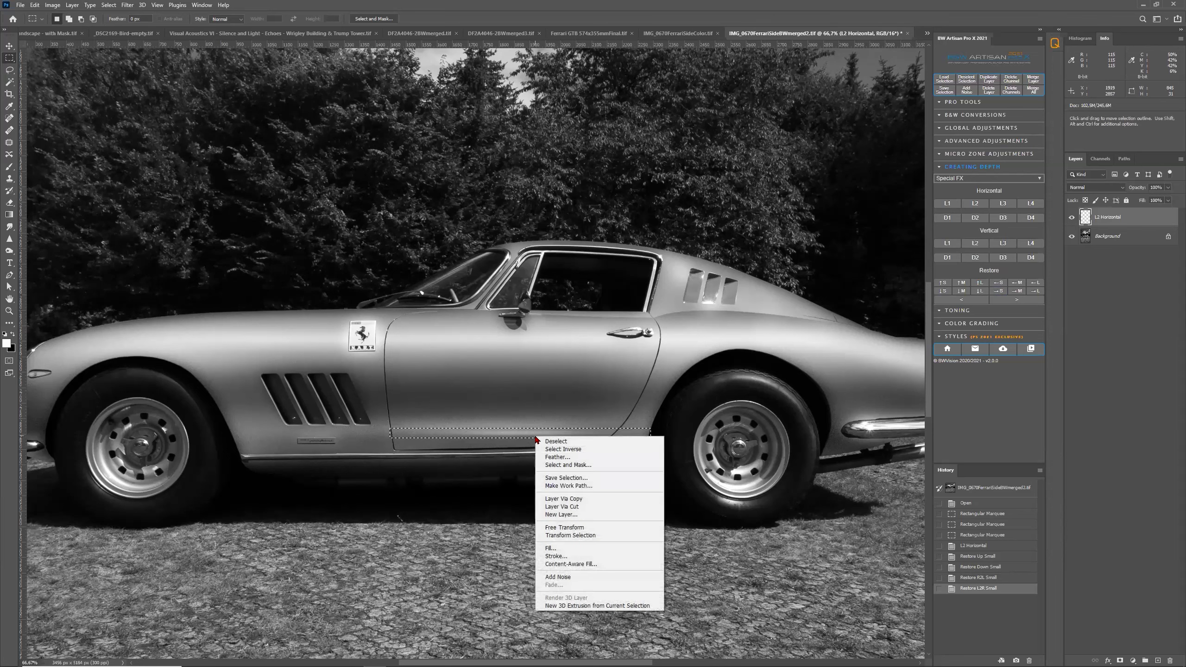
click(558, 529)
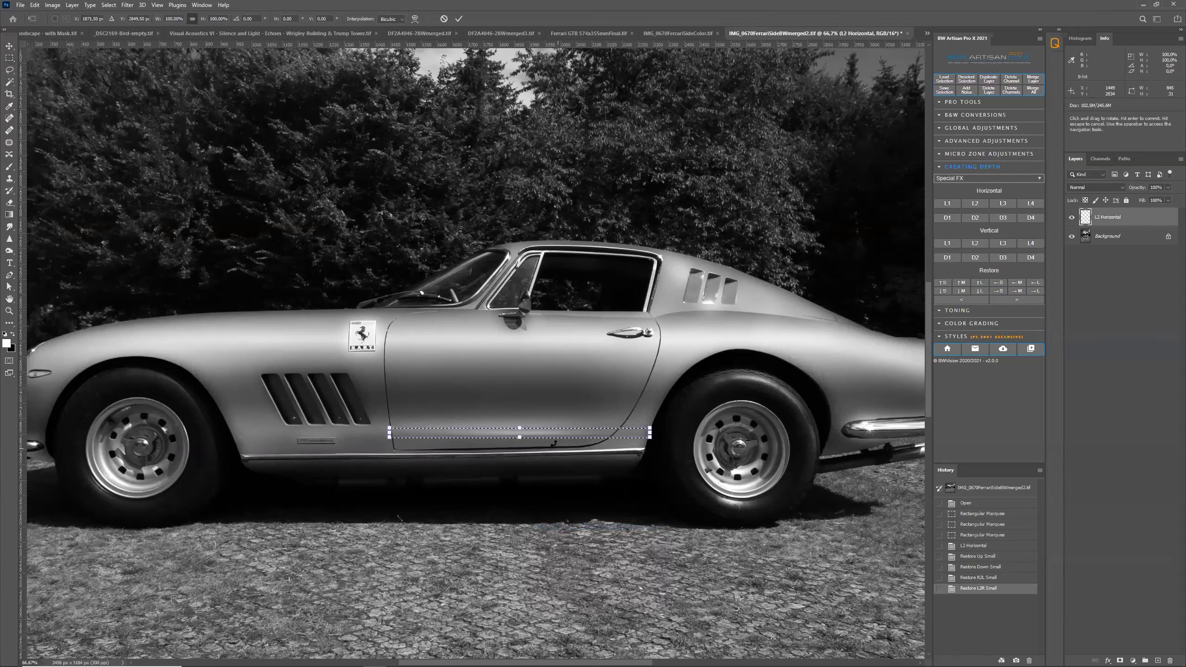
drag(546, 432, 538, 427)
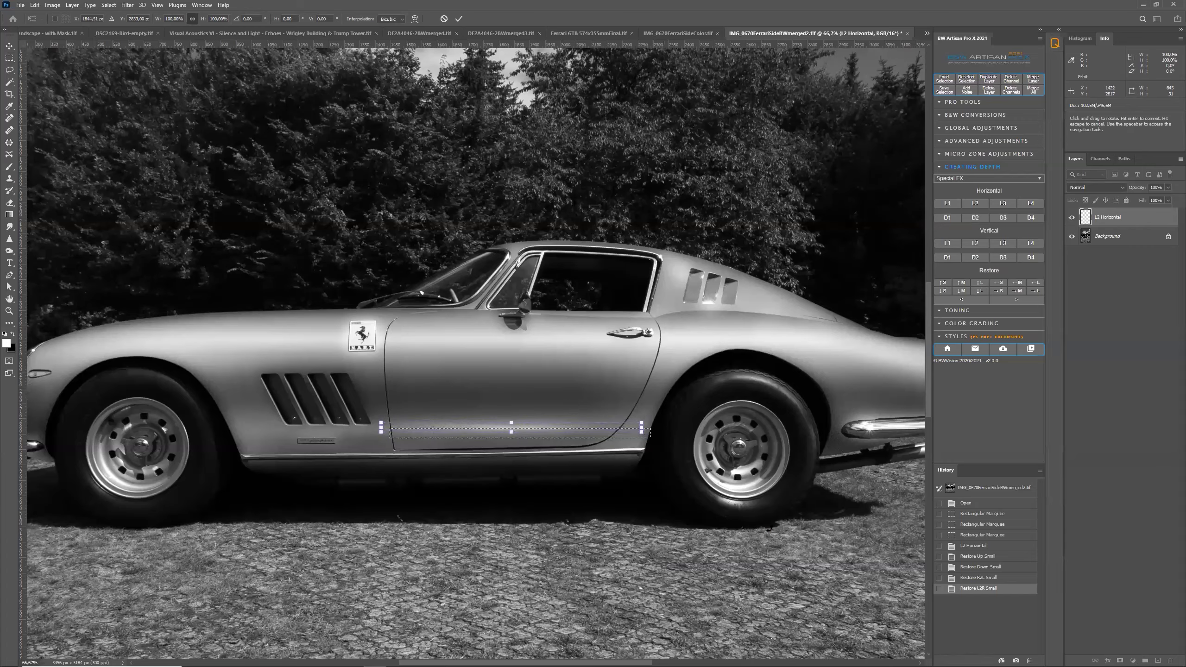
key(Return)
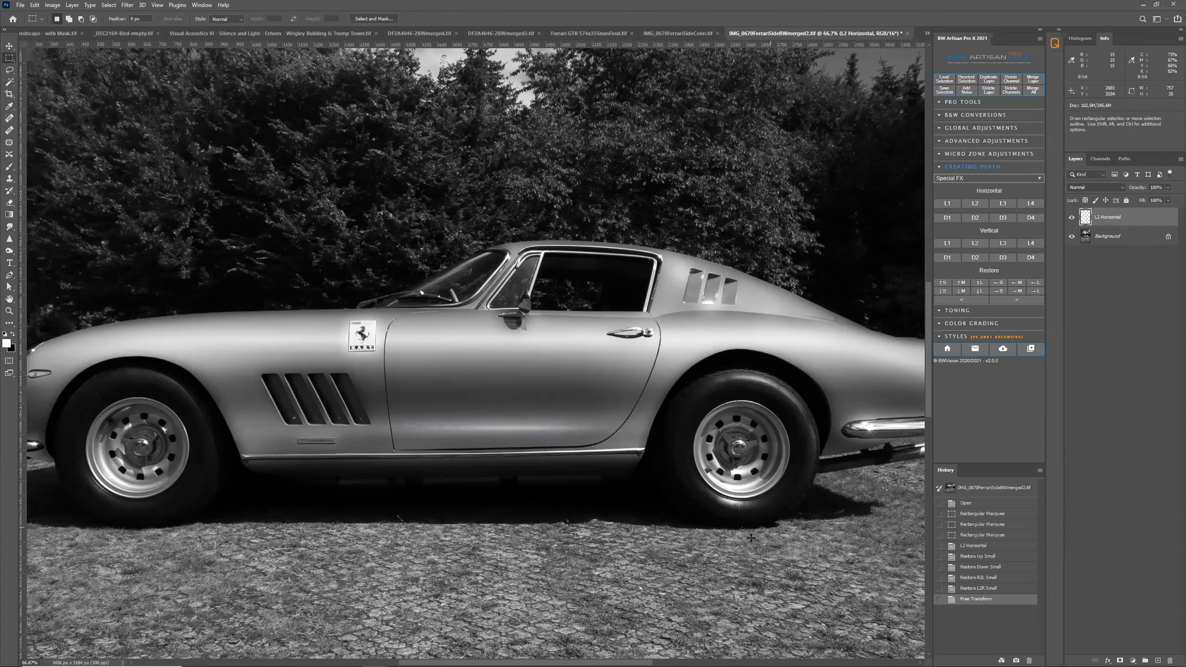
key(ctrl+0)
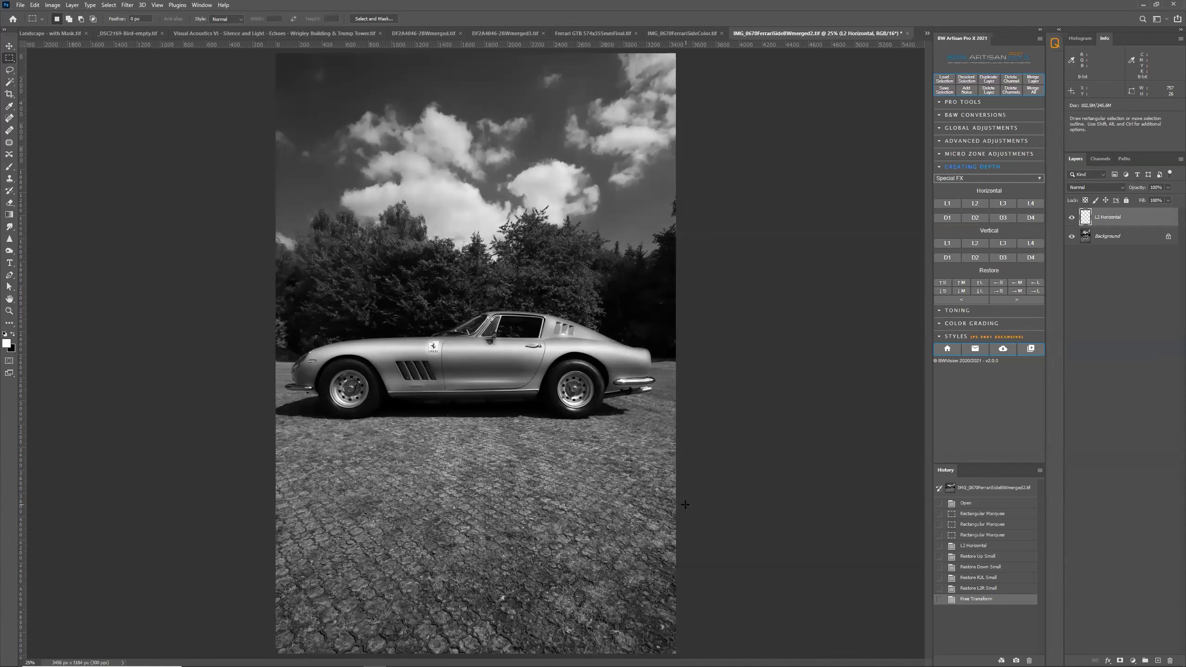
Step: Examine the light reflections on the door and bodywork in the finished Ferrari GTB image up close, and return to the full view
click(608, 39)
key(ctrl+plus)
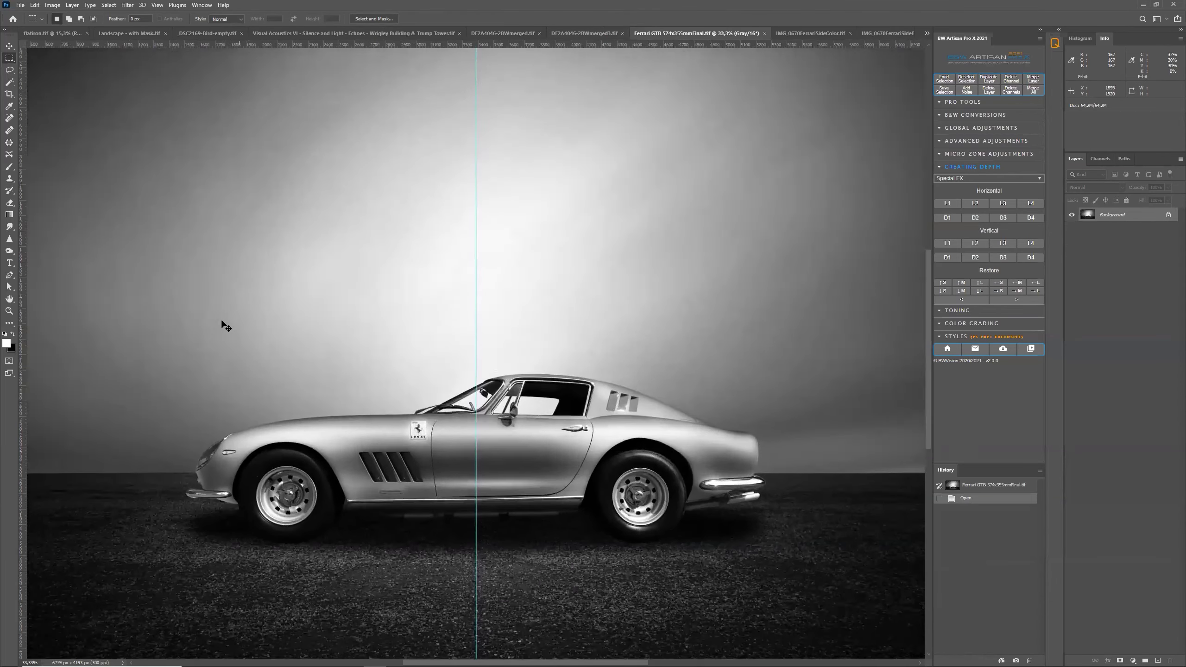
key(ctrl+plus)
key(ctrl+plus)
key(ctrl+plus)
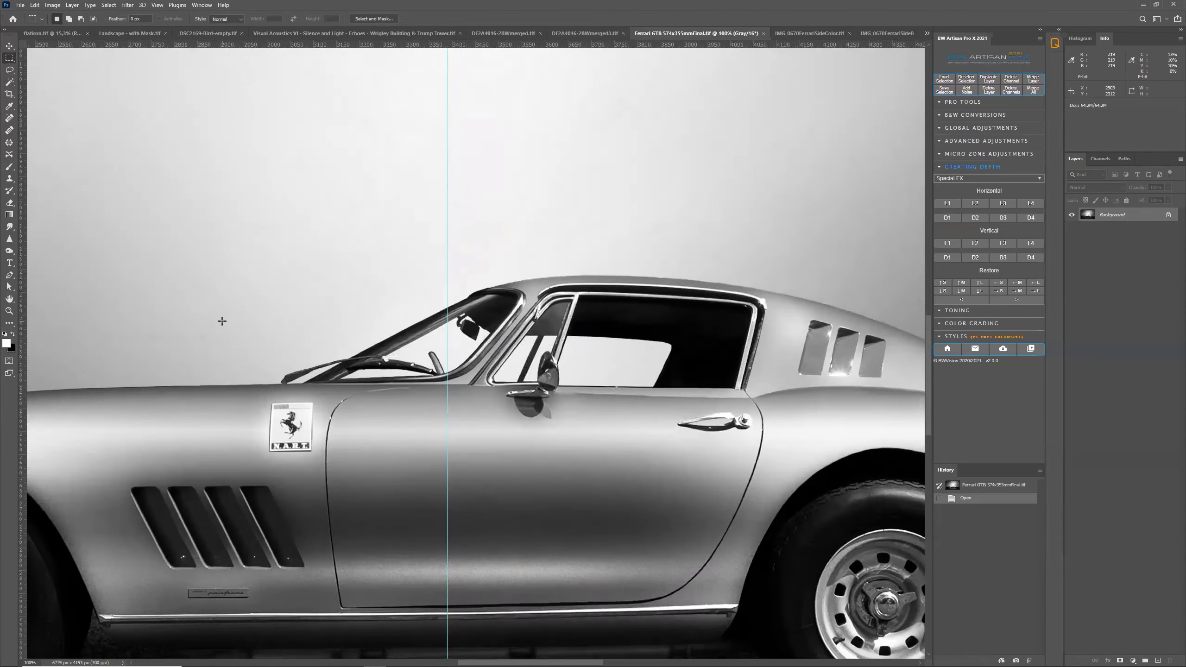
scroll(222, 321, down, 3)
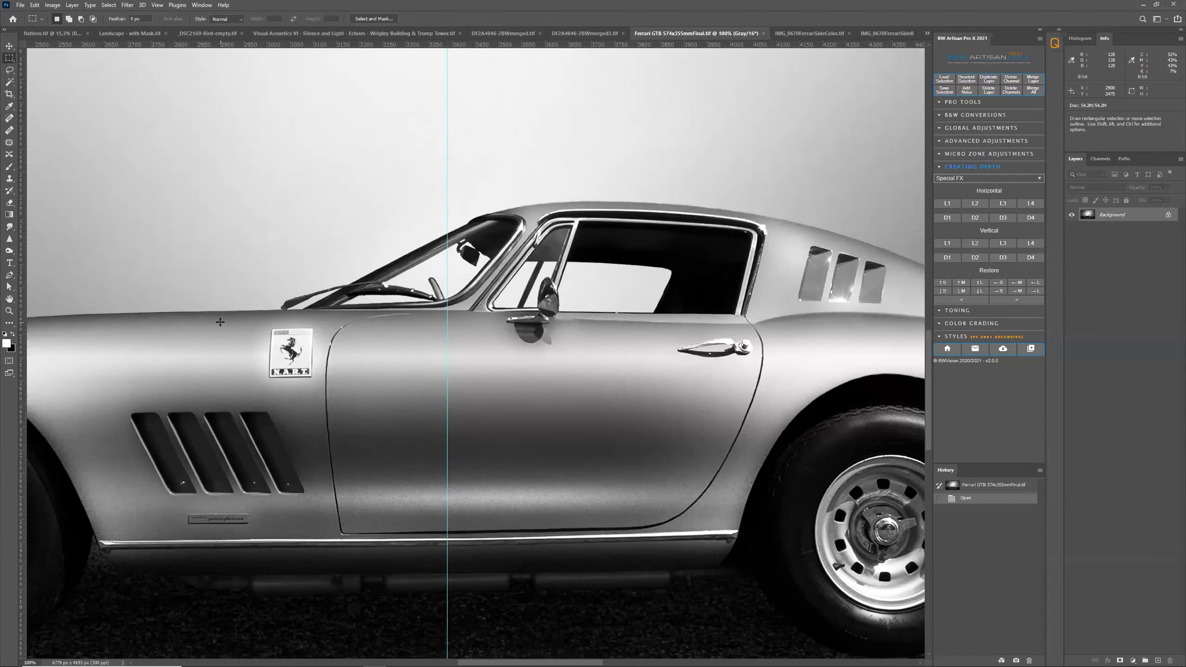
key(ctrl+0)
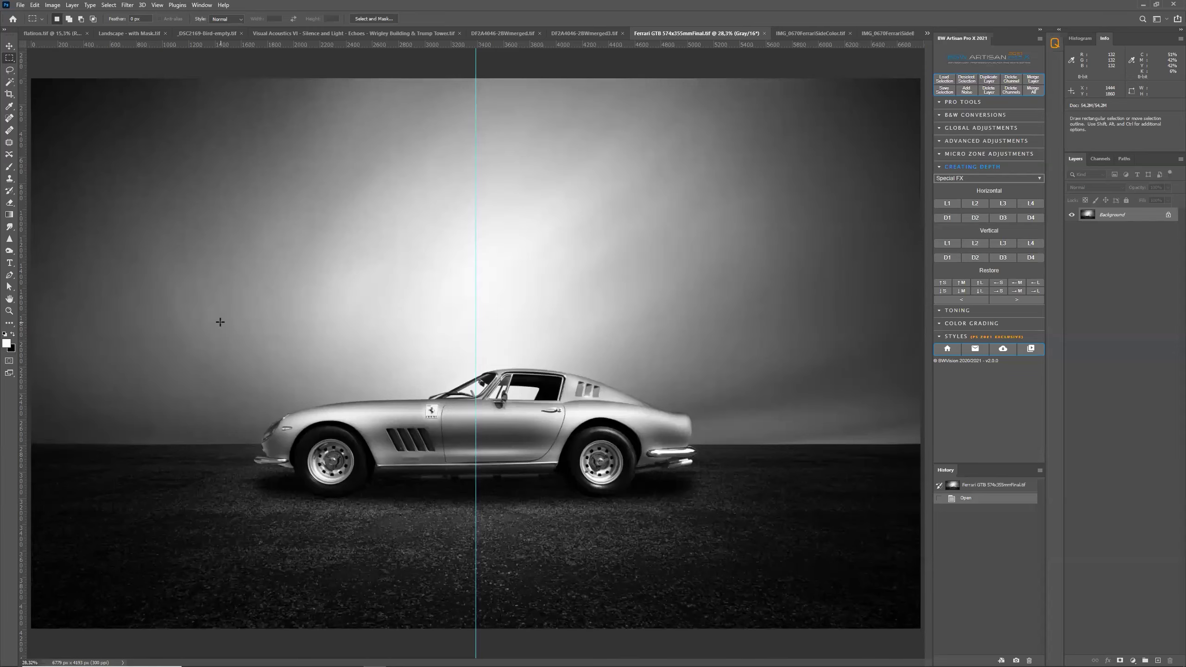
key(alt+Tab)
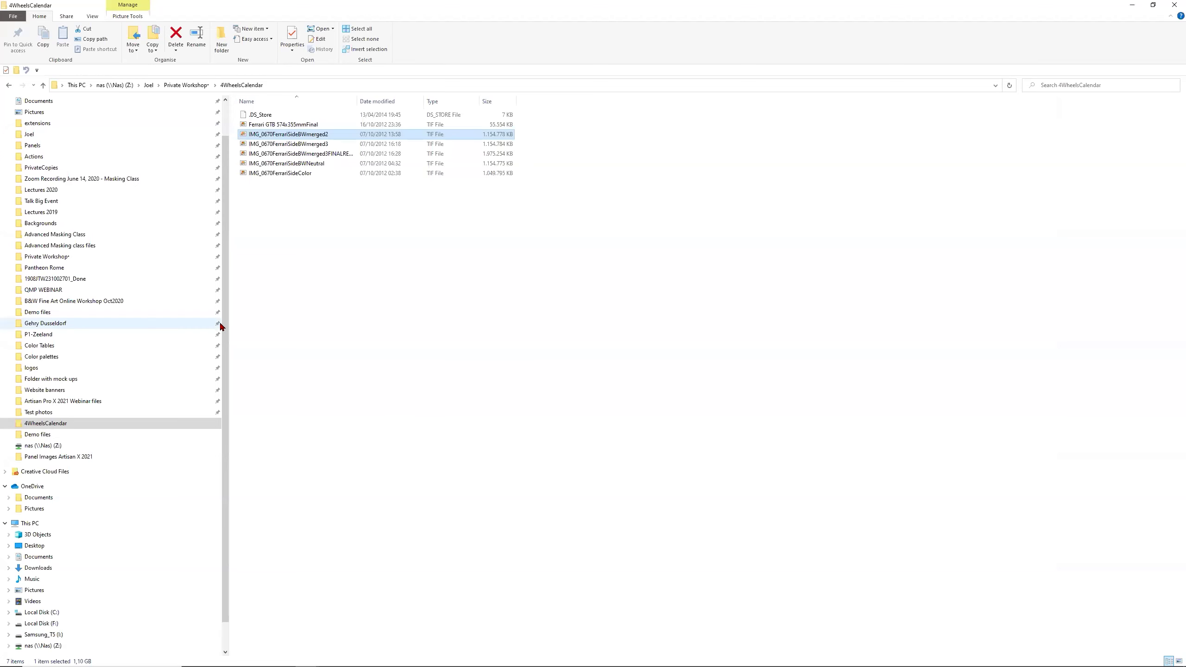
key(alt+Tab)
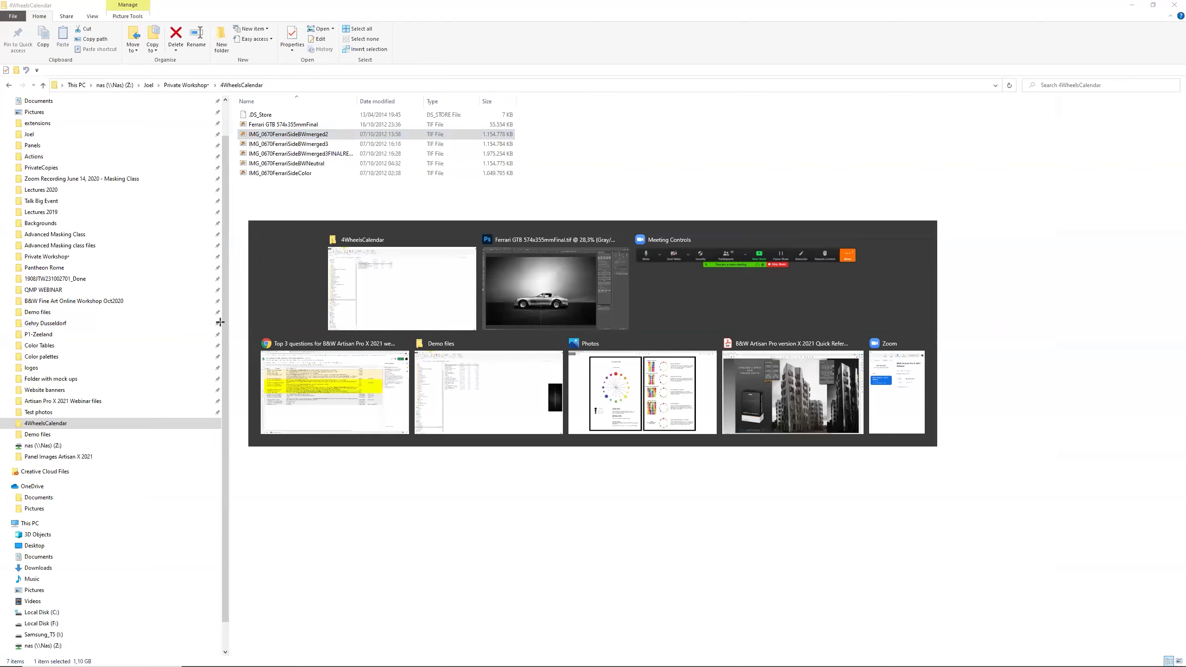